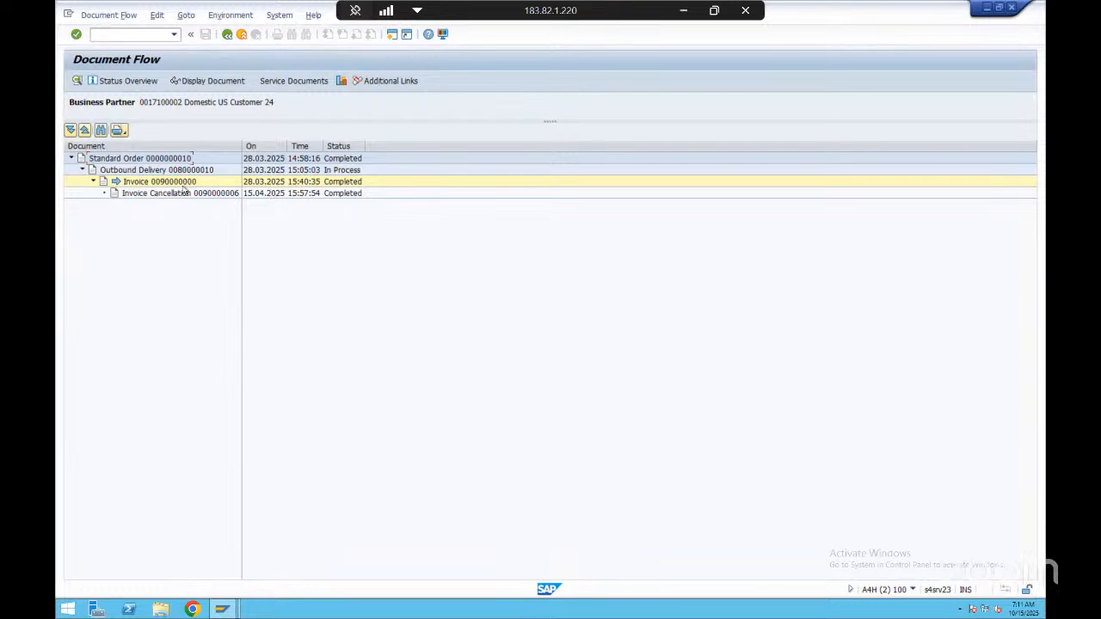
Display the standard order from the invoice's document flow and open the document flow of its order item
click(92, 181)
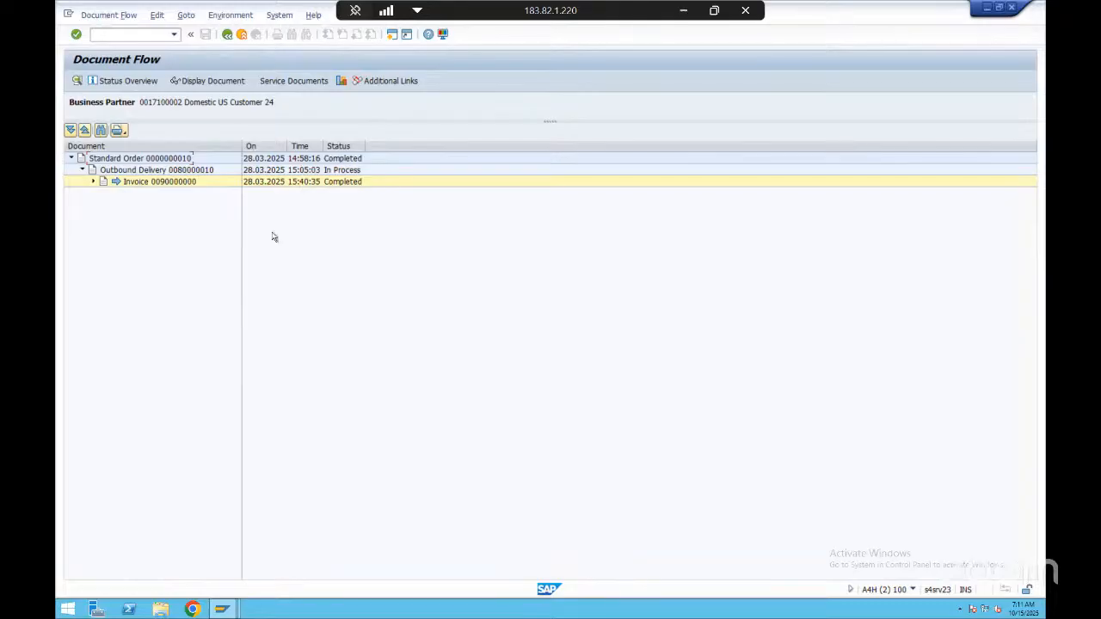
click(146, 158)
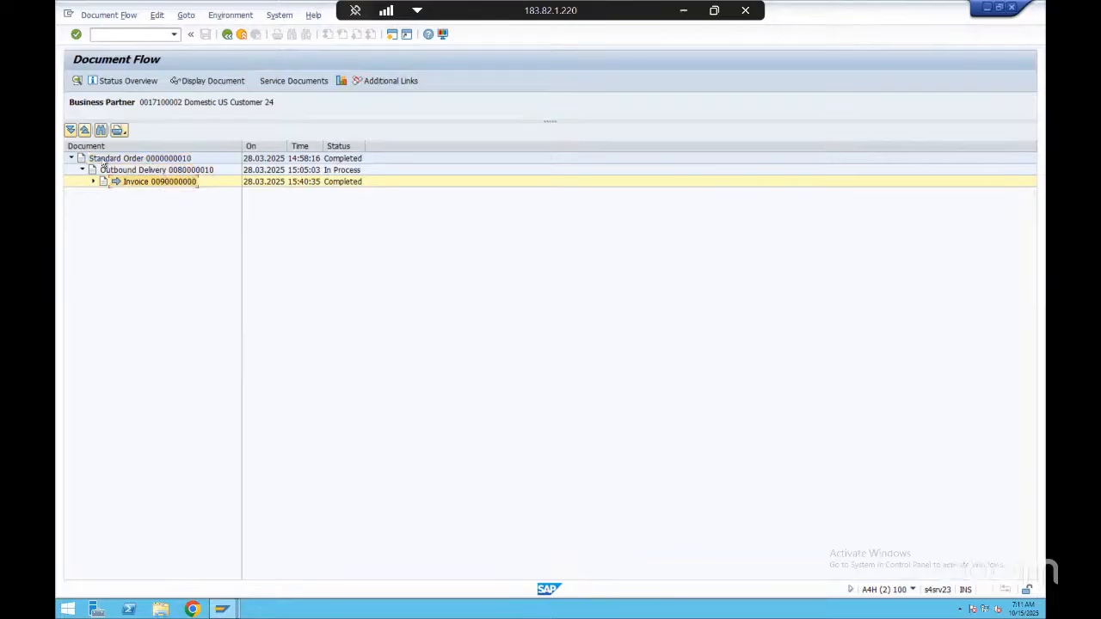
click(206, 81)
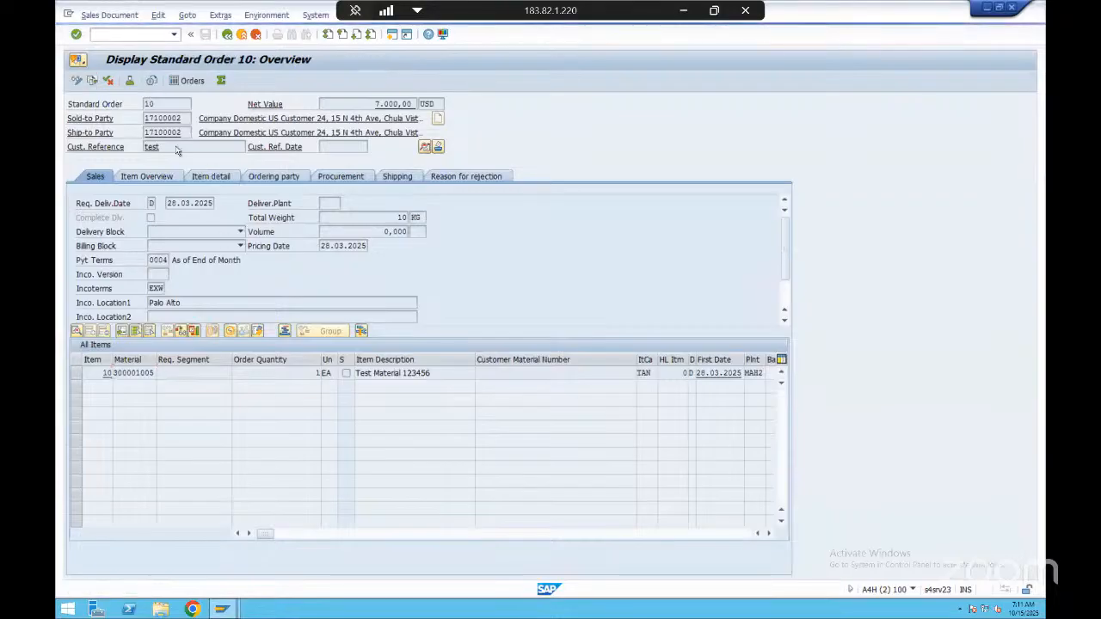
key(F3)
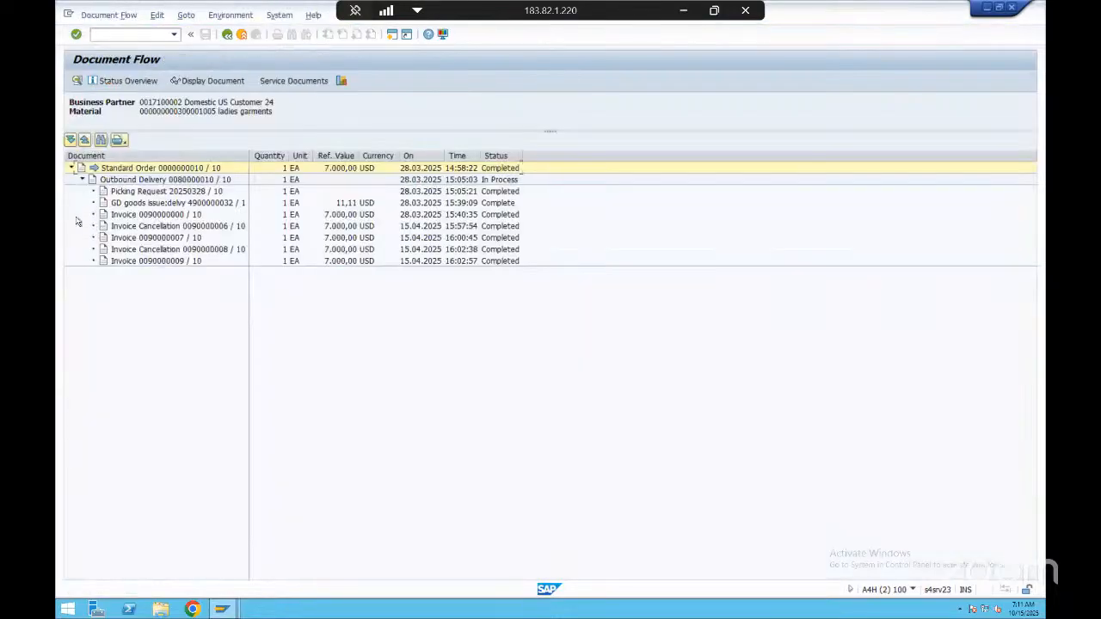
Review the invoices, invoice cancellations, picking request and standard order listed in the item's document flow
click(118, 252)
click(161, 227)
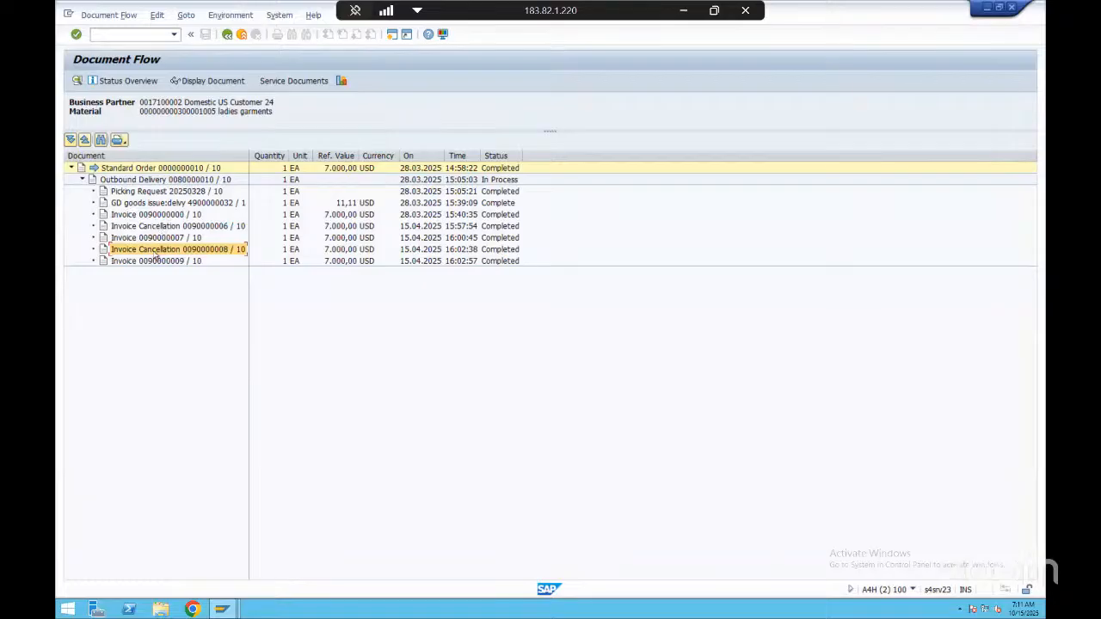
click(156, 252)
click(154, 261)
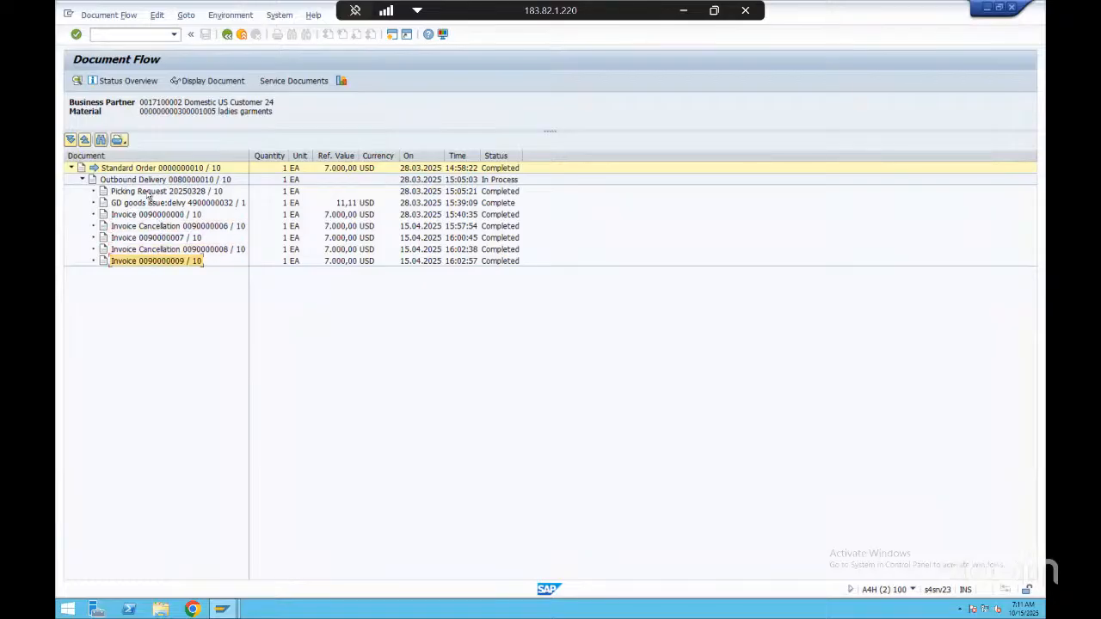
click(150, 194)
click(147, 168)
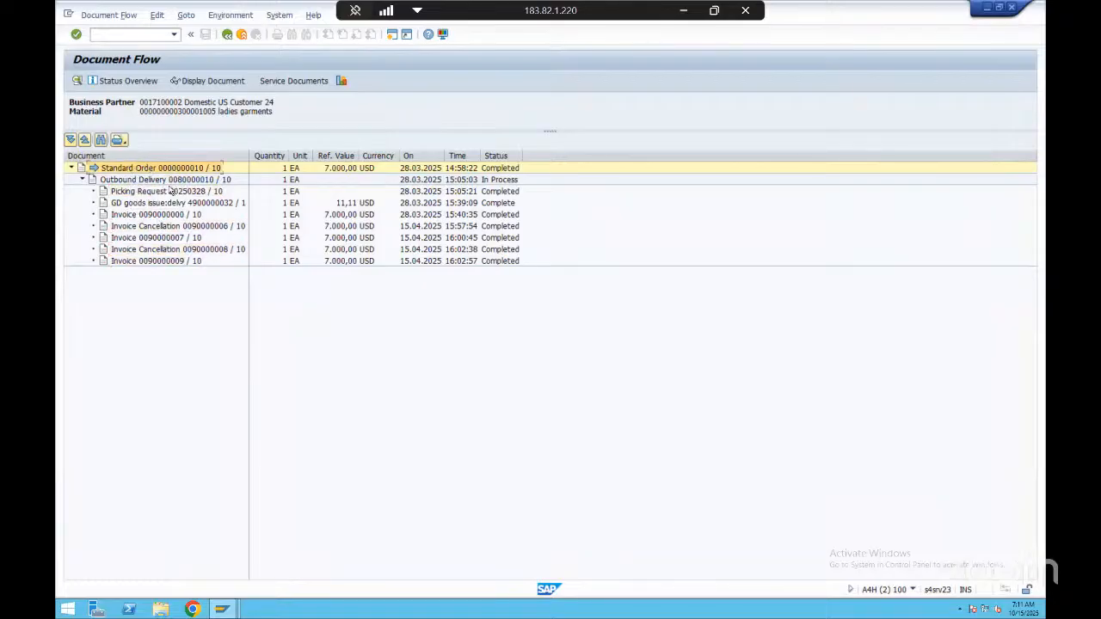
Trace the documents in sequence from the outbound delivery through the goods issue to each invoice and its cancellation
click(169, 181)
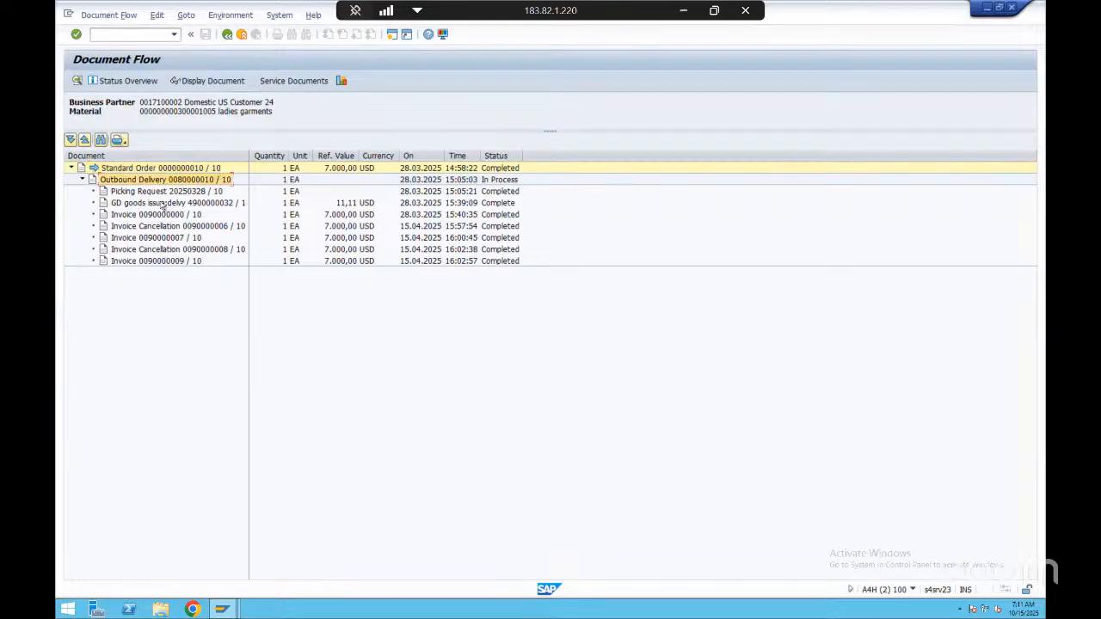
click(160, 203)
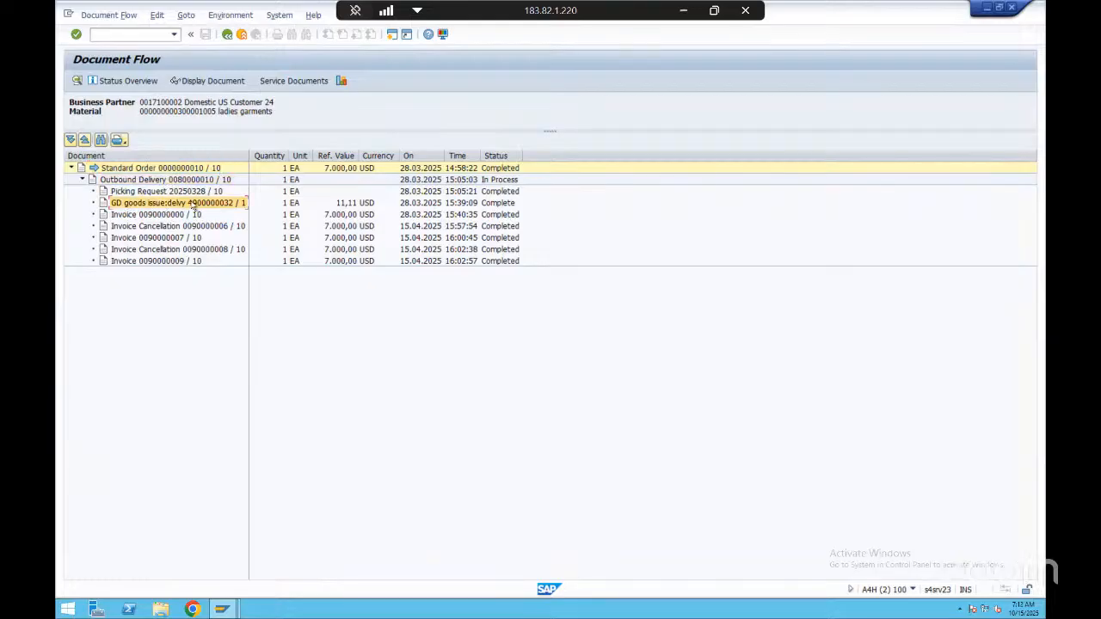
click(138, 216)
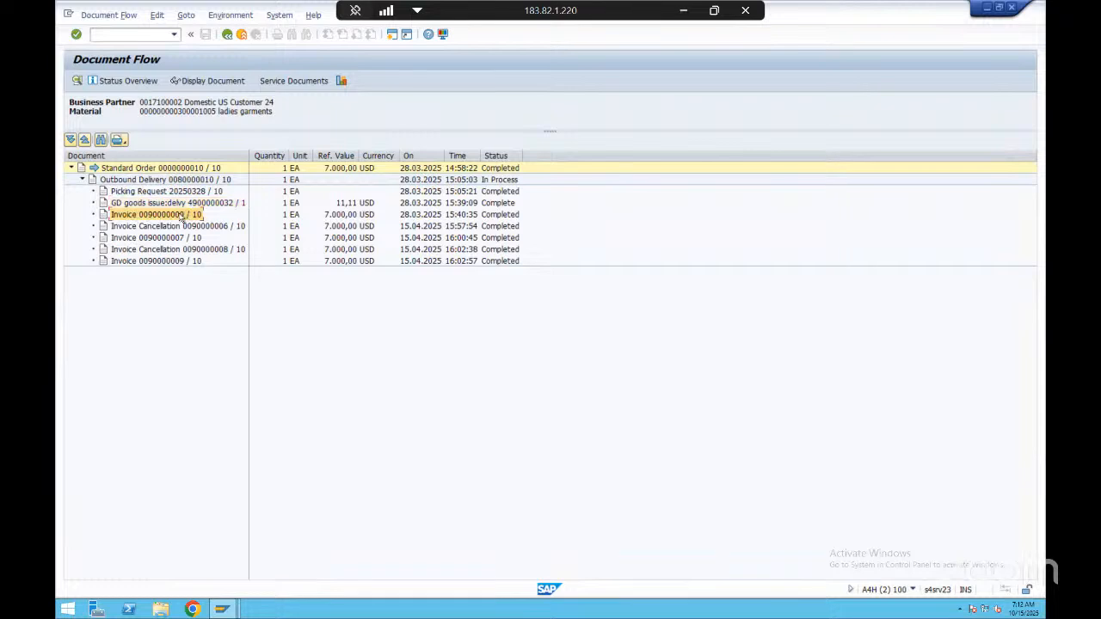
click(151, 227)
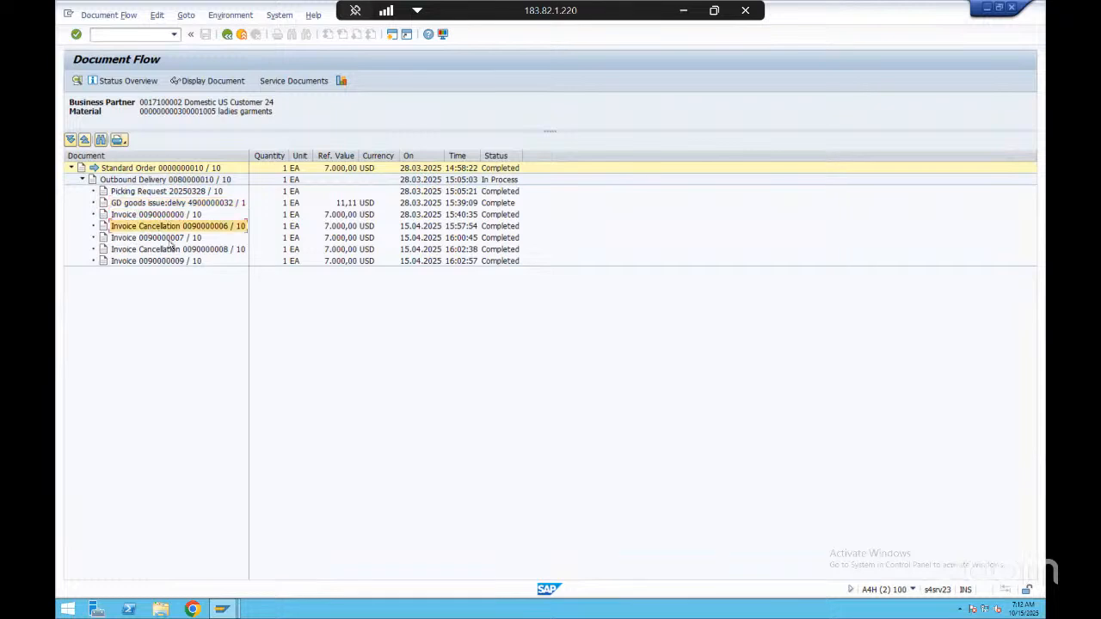
click(169, 239)
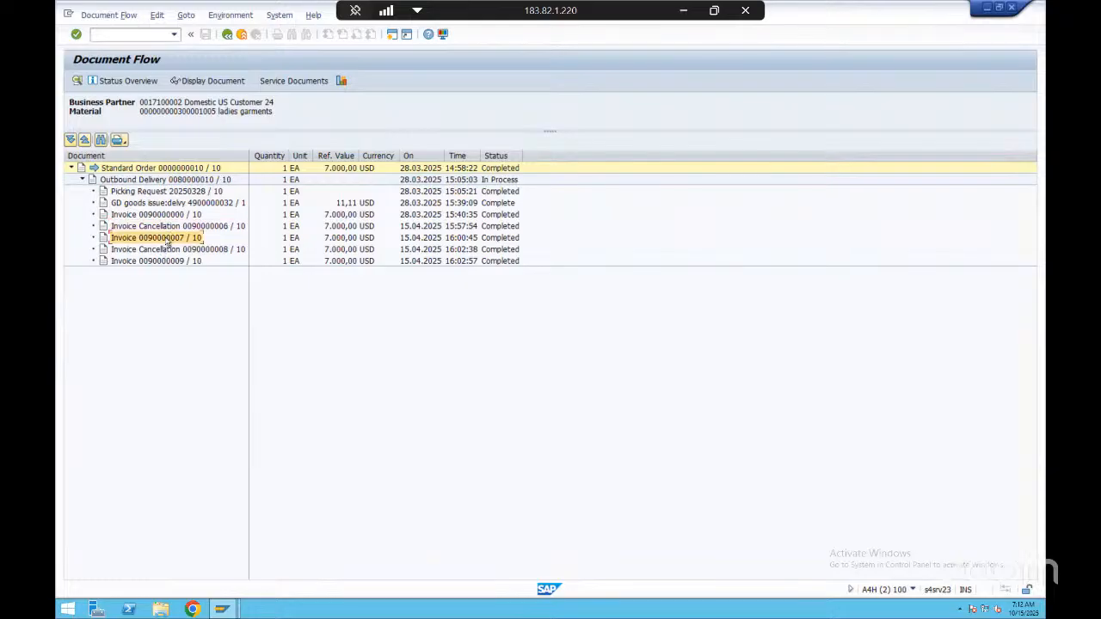
click(160, 225)
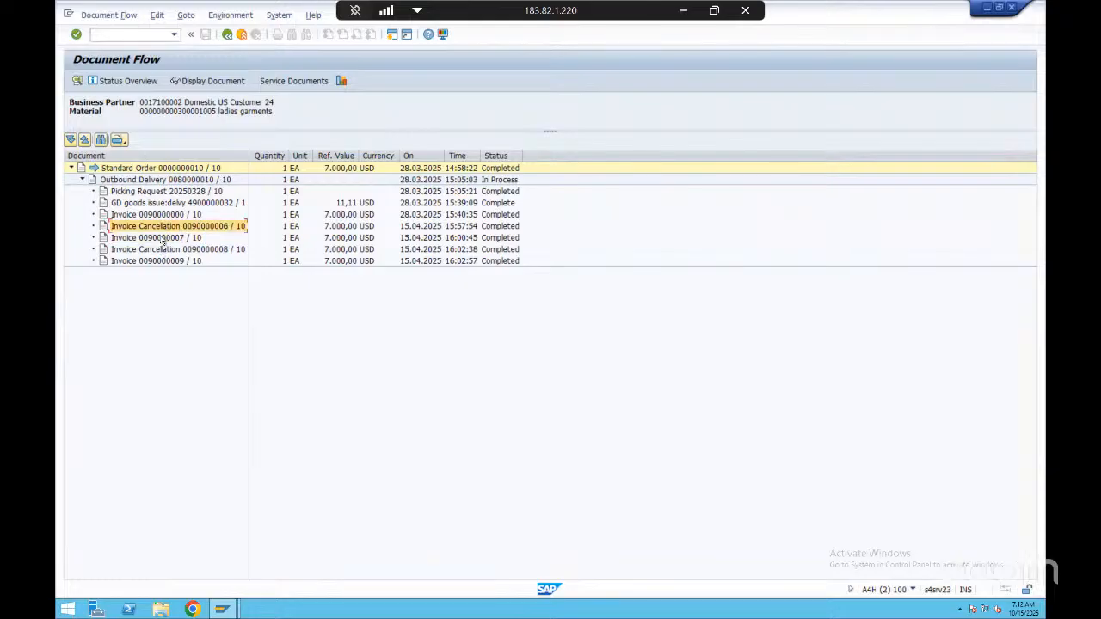
click(166, 250)
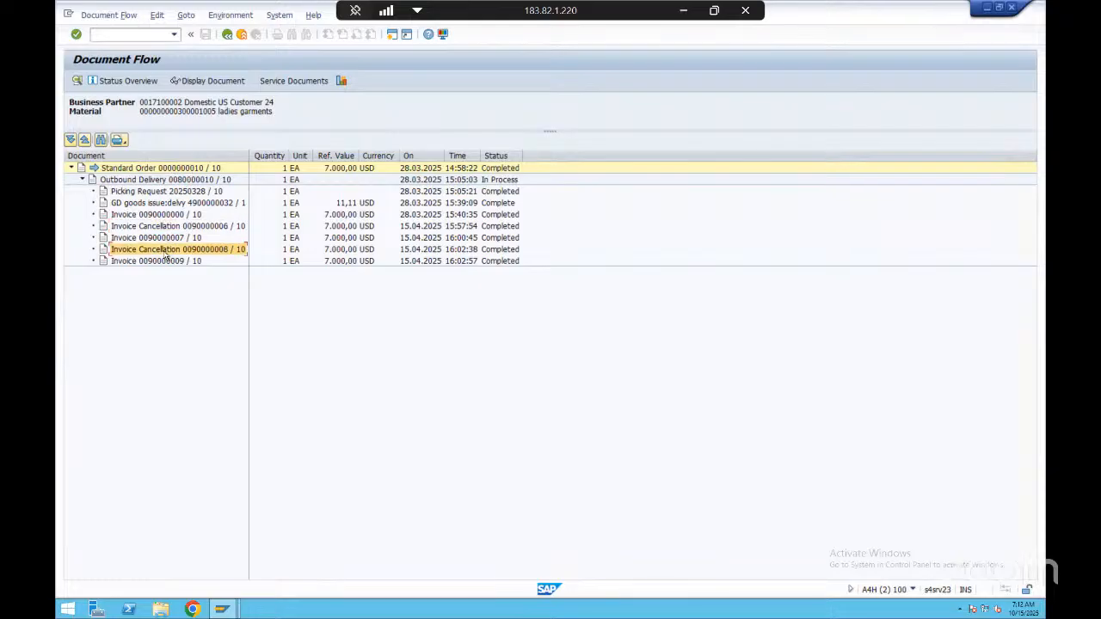
click(176, 263)
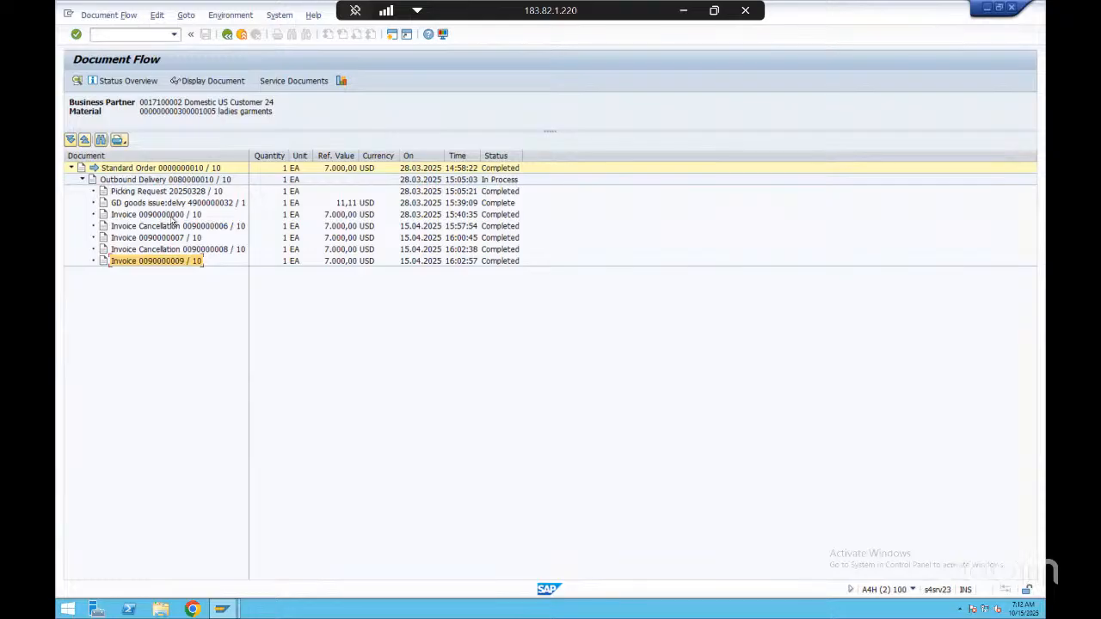
click(160, 201)
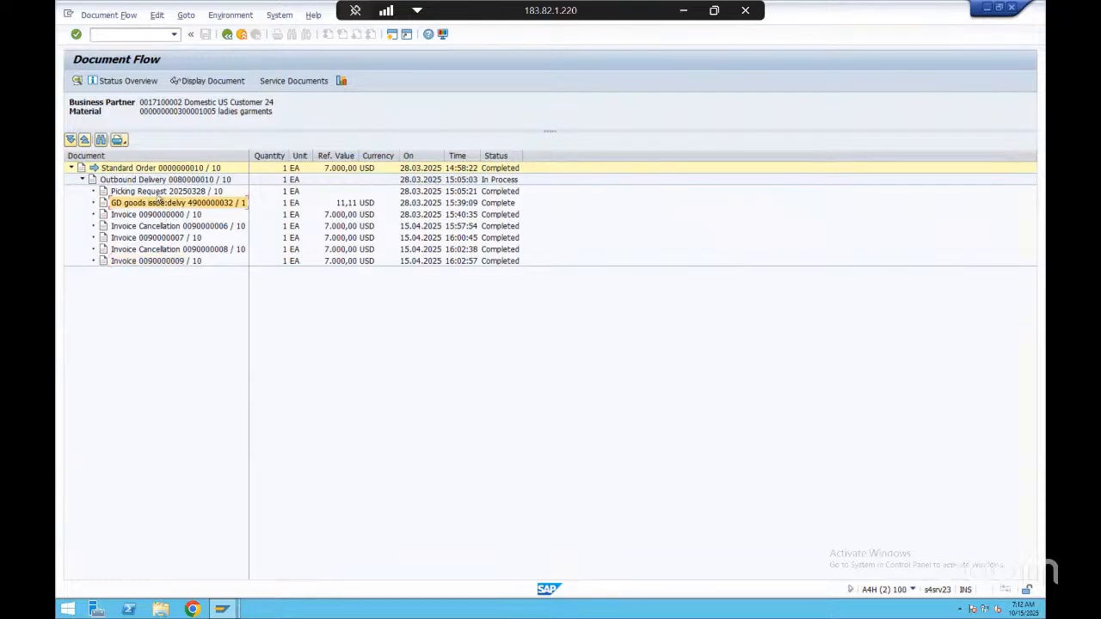
Switch to PowerPoint to view the Order To Cash sales flow slide, then return to the standard order in SAP's document flow
key(alt+Tab)
click(619, 31)
click(682, 12)
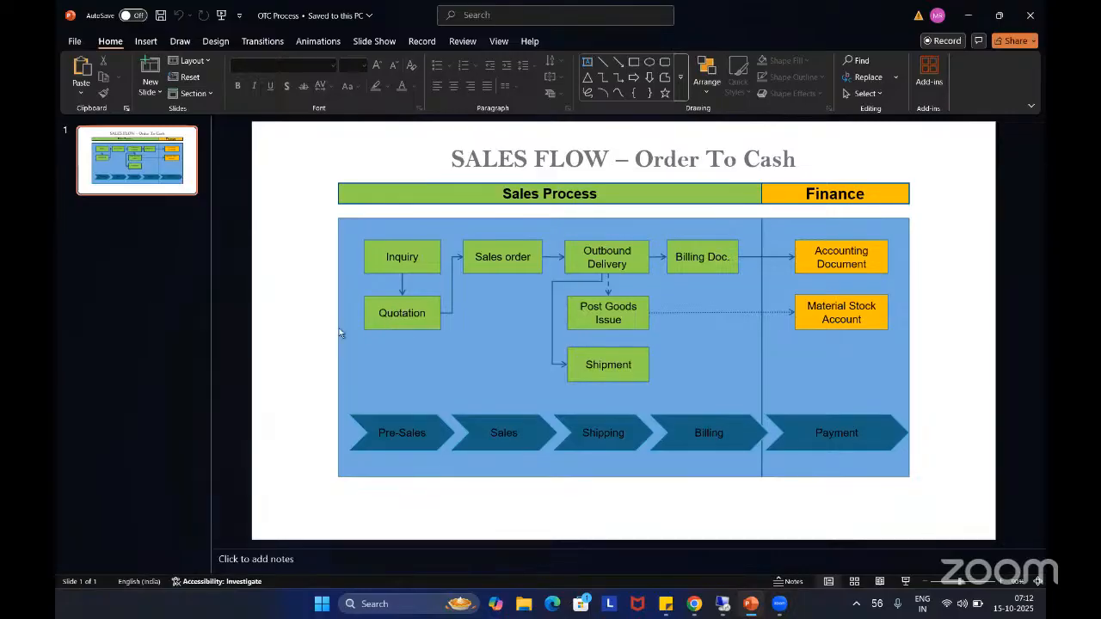
key(alt+Tab)
click(131, 170)
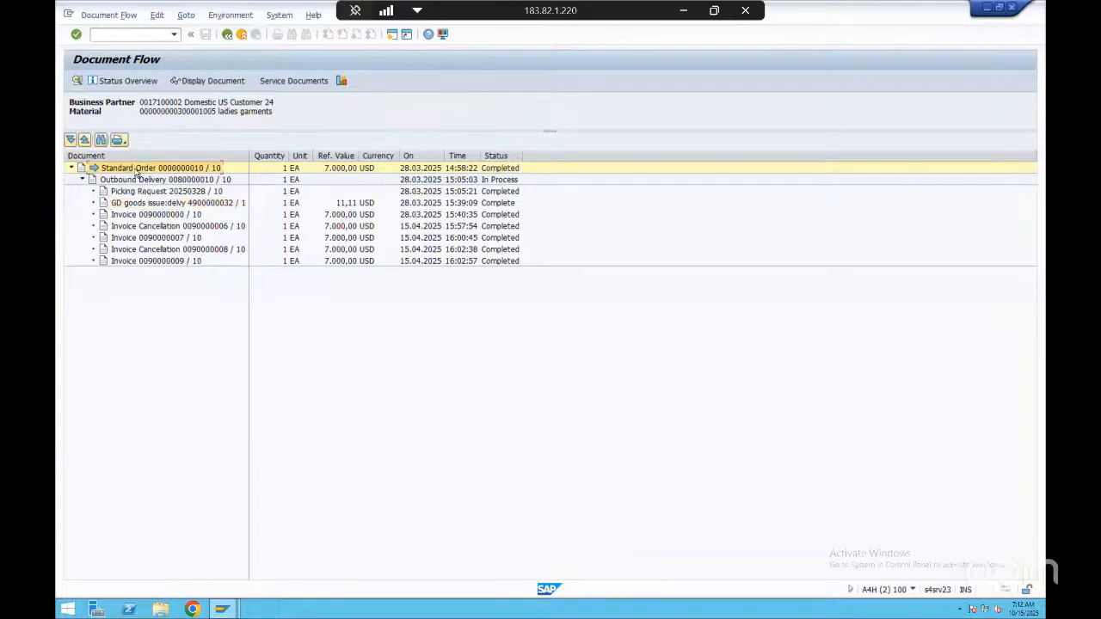
key(alt+Tab)
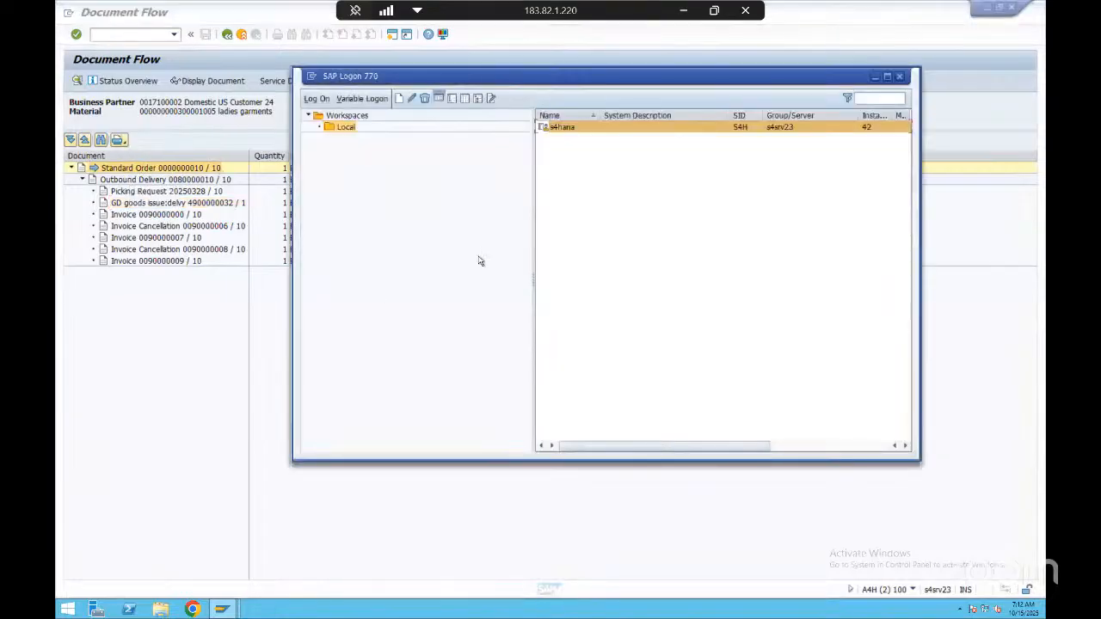
click(223, 392)
key(alt+Tab)
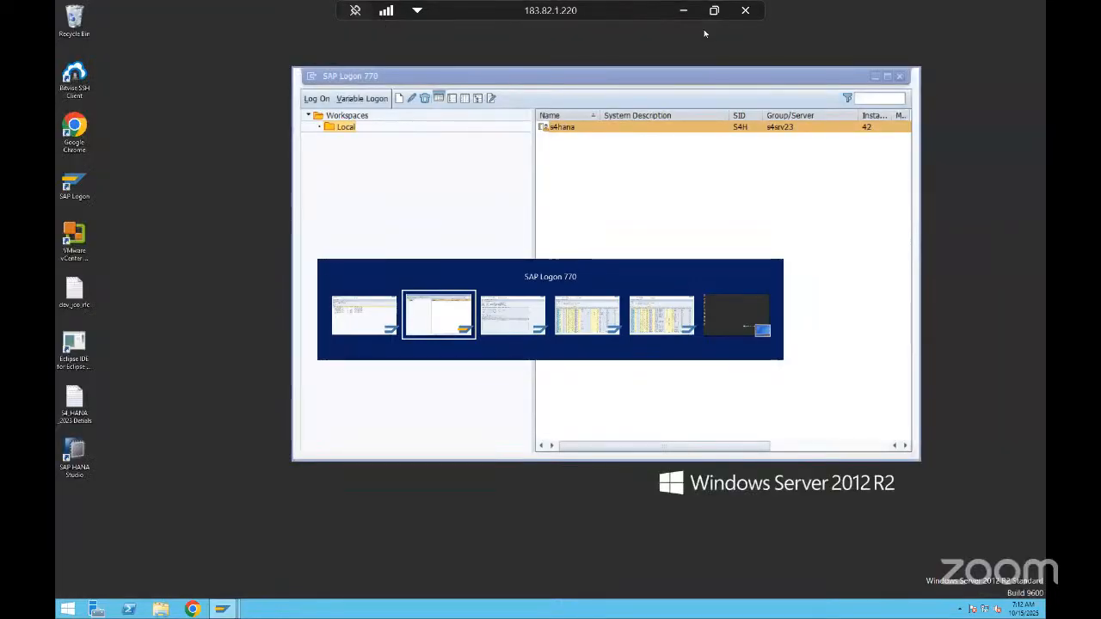
click(937, 26)
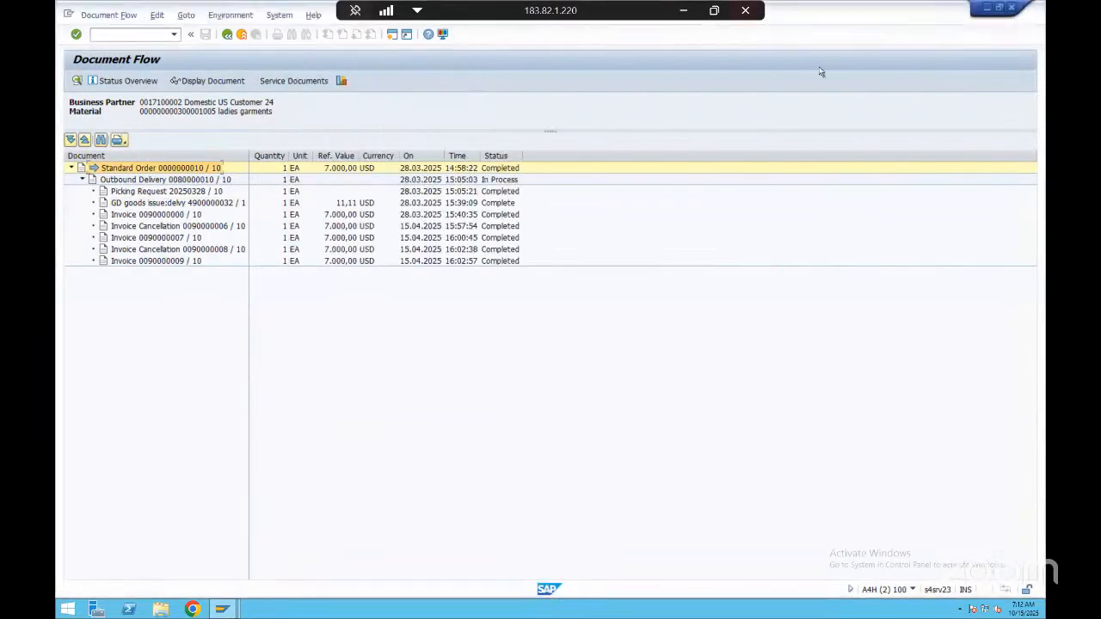
Switch to the PowerPoint sales flow slide and go through Sales order, Outbound Delivery, Post Goods Issue, Billing Doc. and Shipment
click(684, 11)
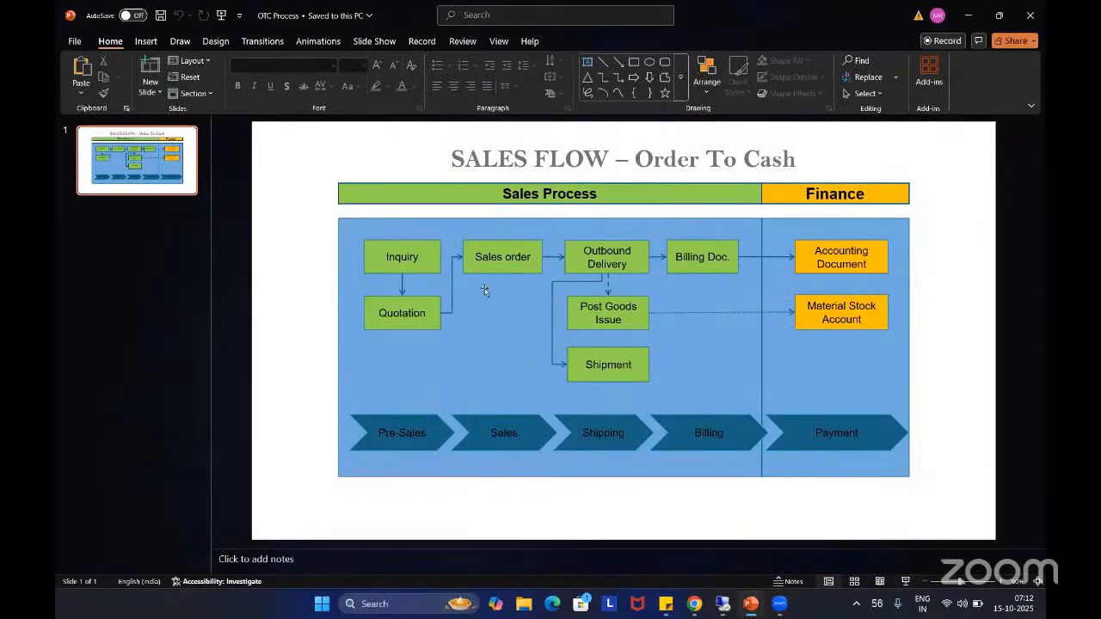
click(511, 266)
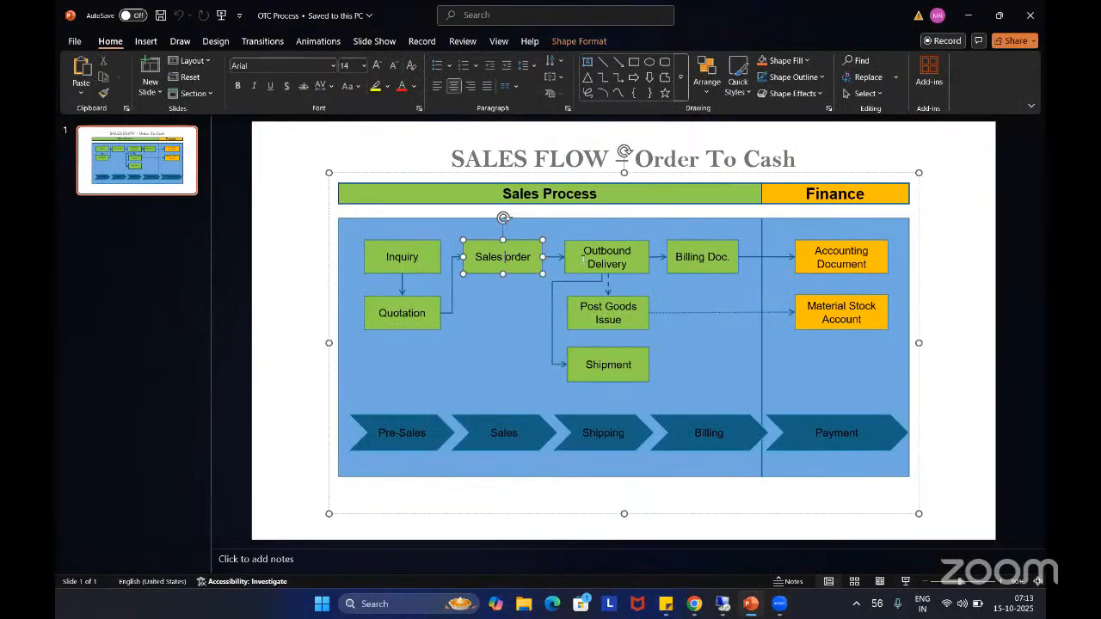
click(620, 258)
click(625, 318)
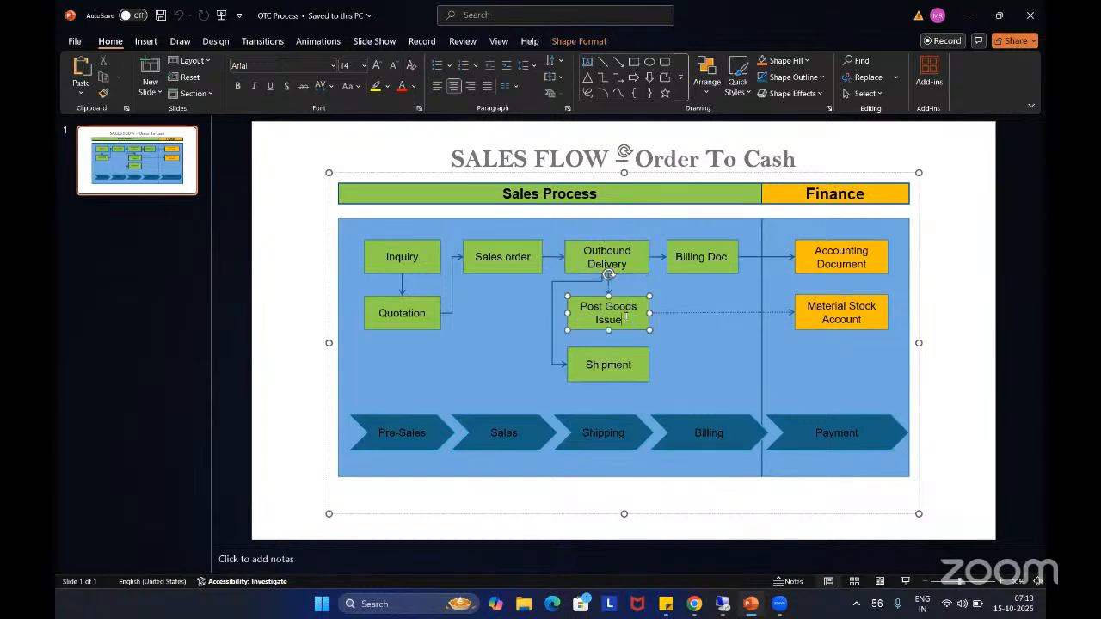
click(697, 257)
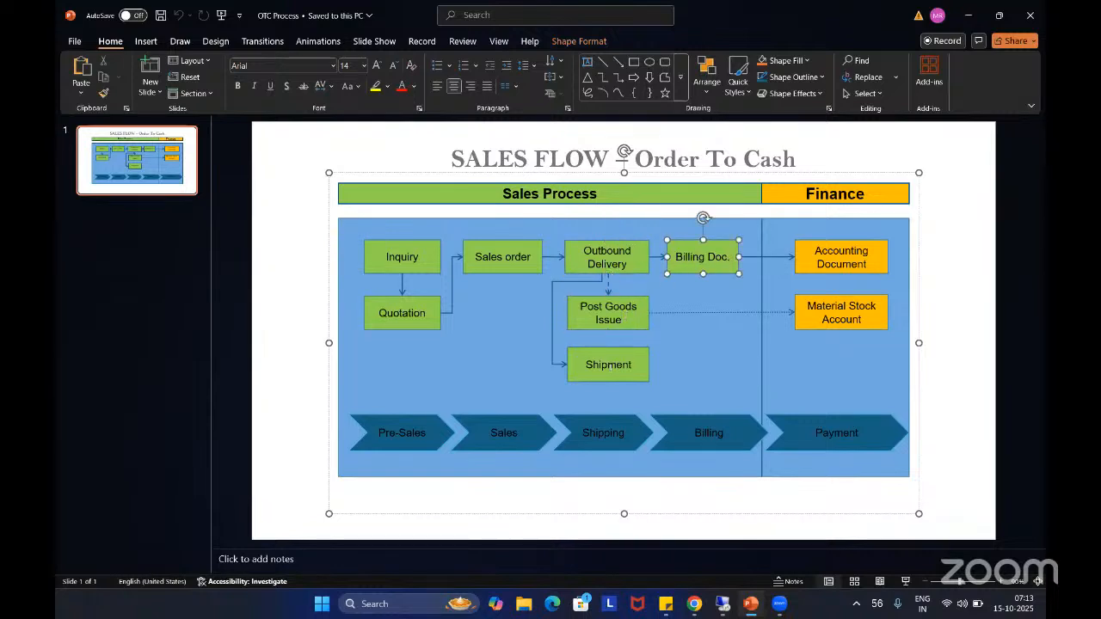
click(597, 365)
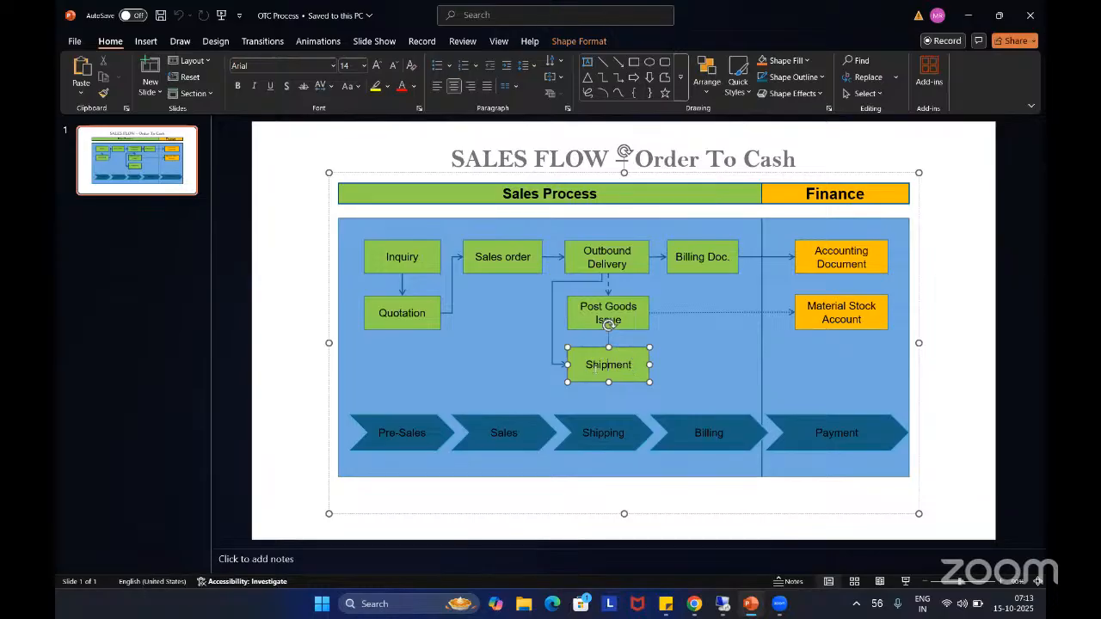
click(610, 338)
Switch back to SAP and compare the outbound delivery, picking request and goods issue entries in the document flow
key(alt+Tab)
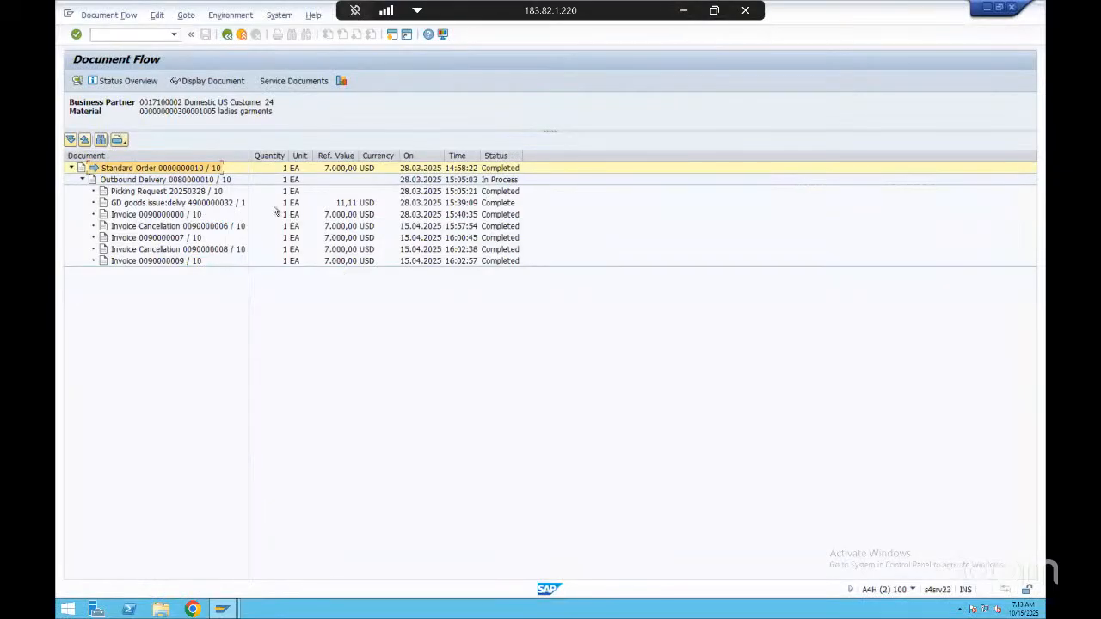
click(152, 181)
click(152, 193)
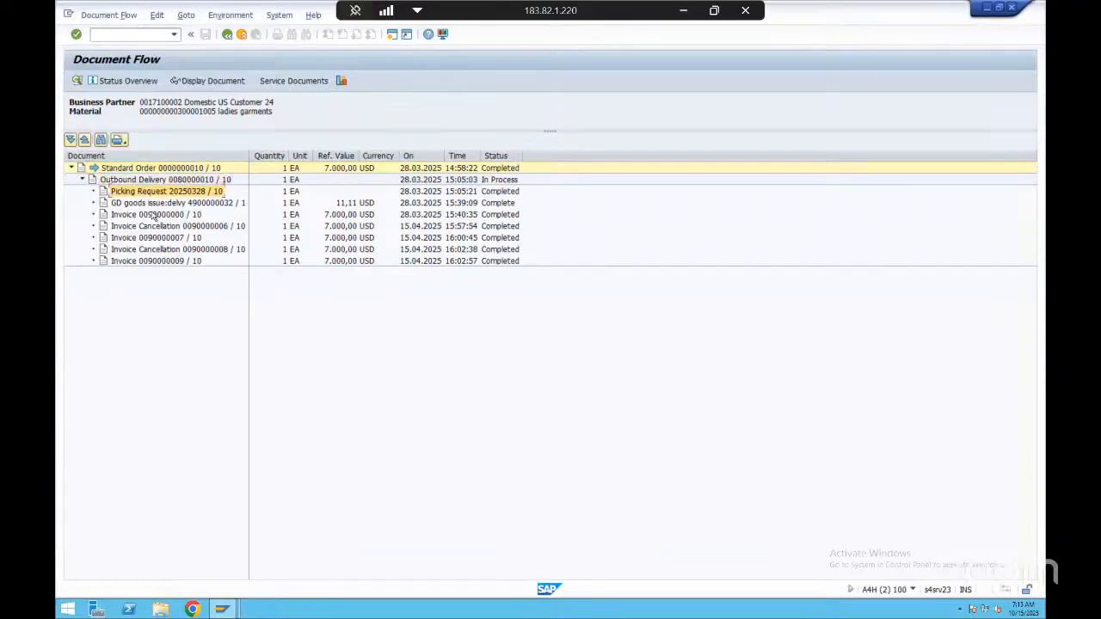
click(153, 205)
click(163, 191)
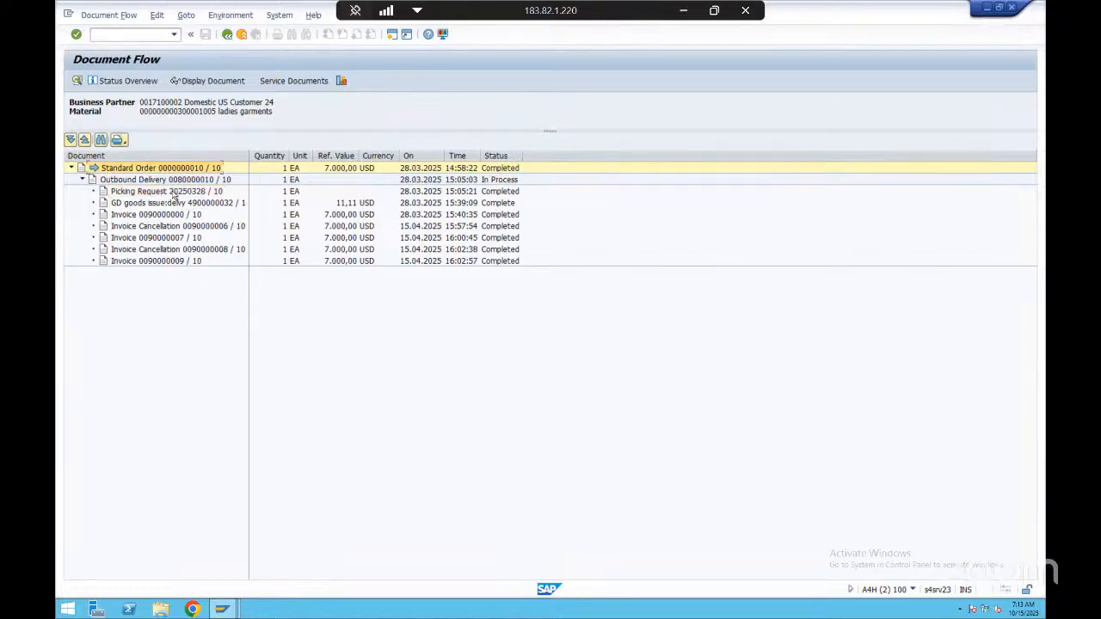
Leave the document flow and the displayed order, going back to the SAP Easy Access screen
click(227, 34)
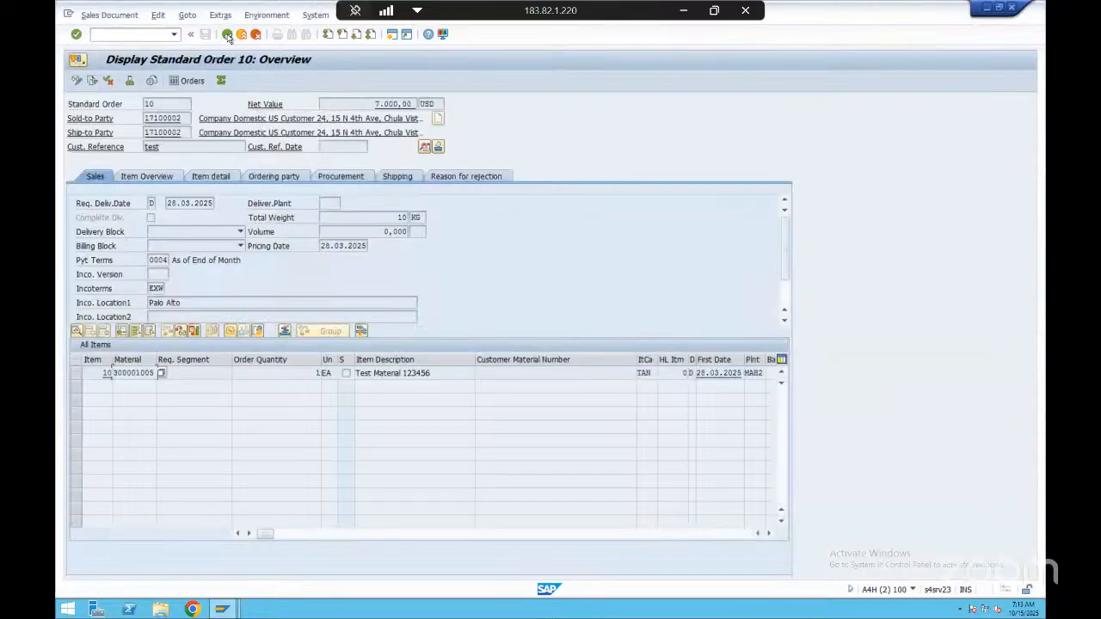
click(227, 33)
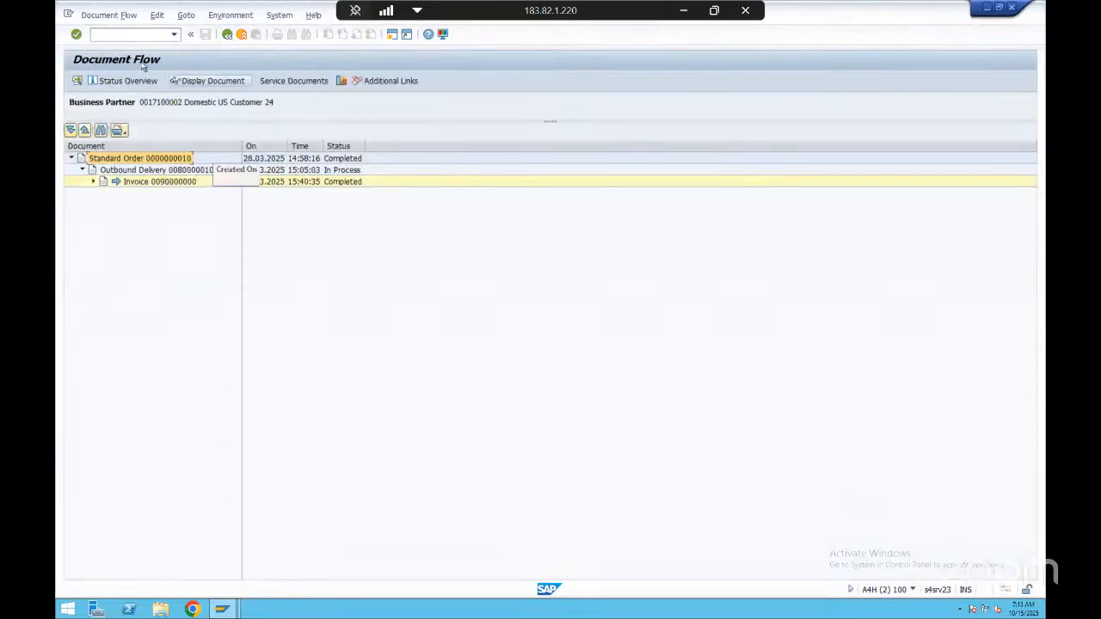
click(227, 34)
click(227, 34)
click(227, 33)
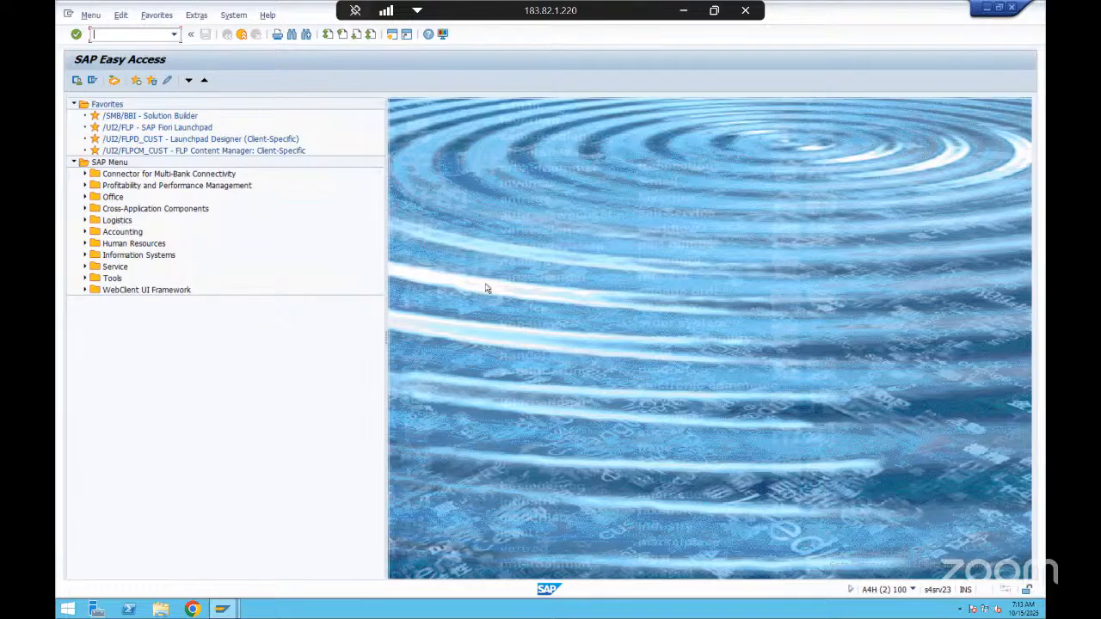
Open the SAP Fiori Launchpad from the favorites, continue past the certificate warning, and log on with the user ID and password
click(134, 131)
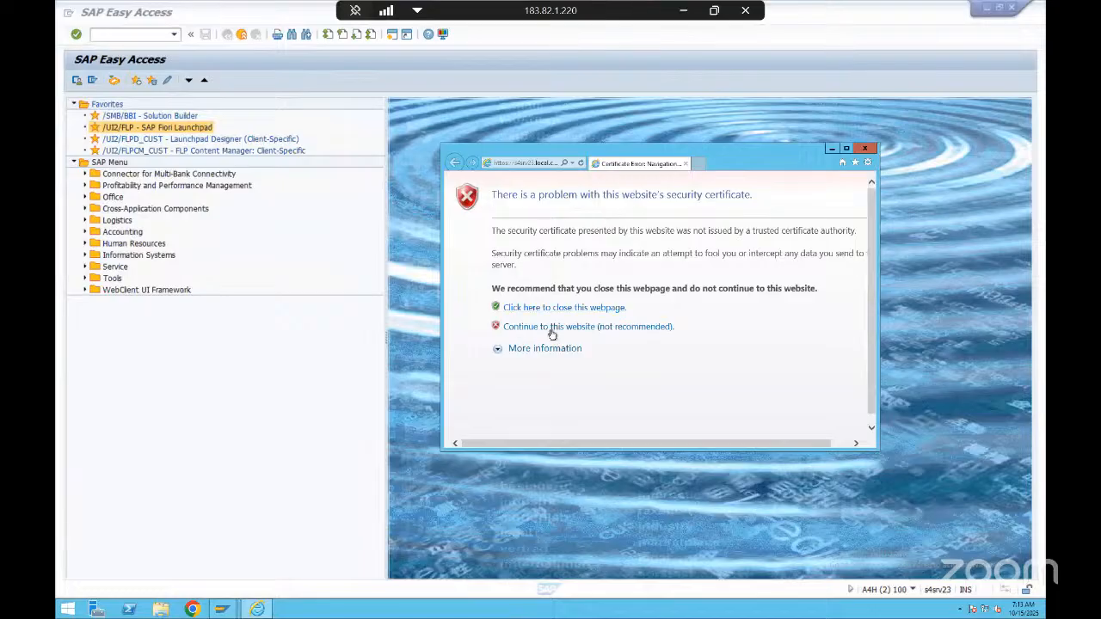
click(551, 328)
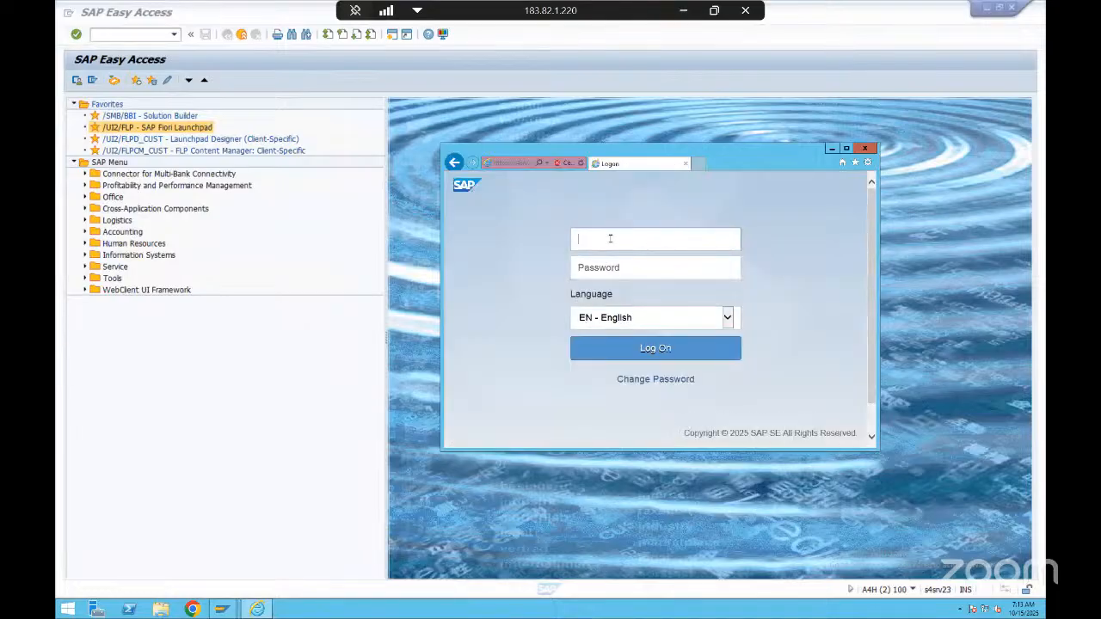
text(s23sap13)
key(Tab)
text(•)
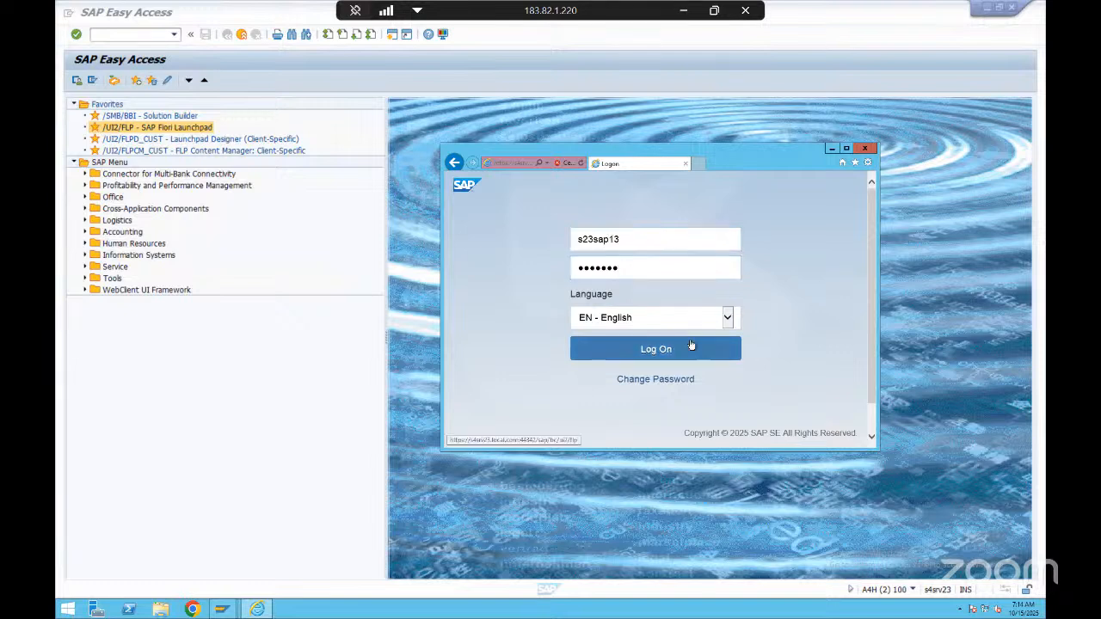
click(651, 349)
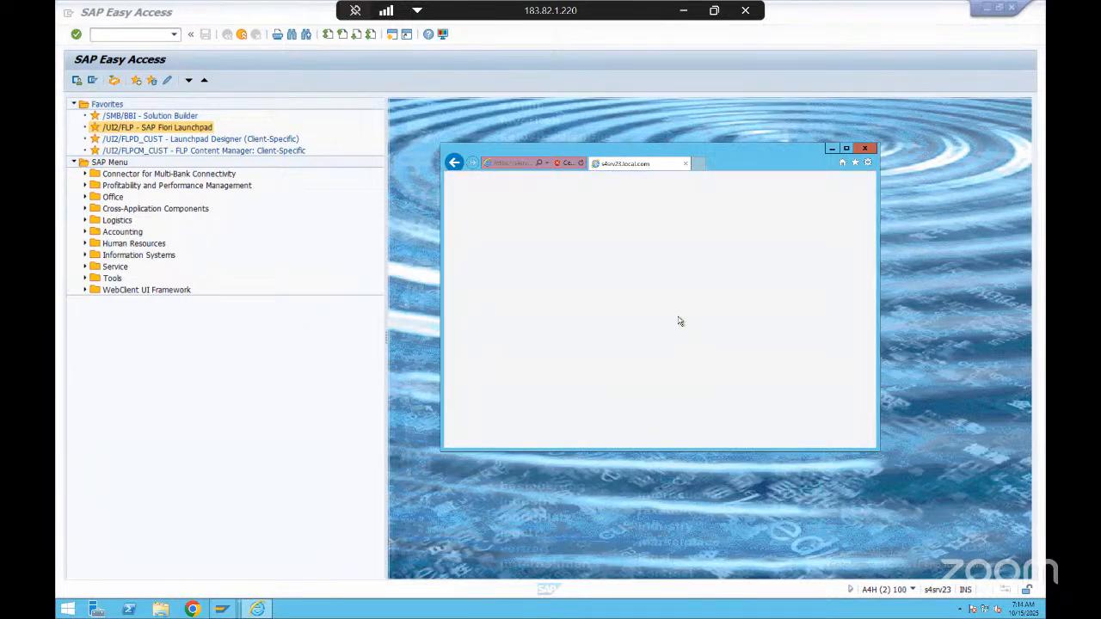
Copy the Fiori Launchpad address from Internet Explorer, load it in Chrome, and proceed past the certificate warning
click(506, 163)
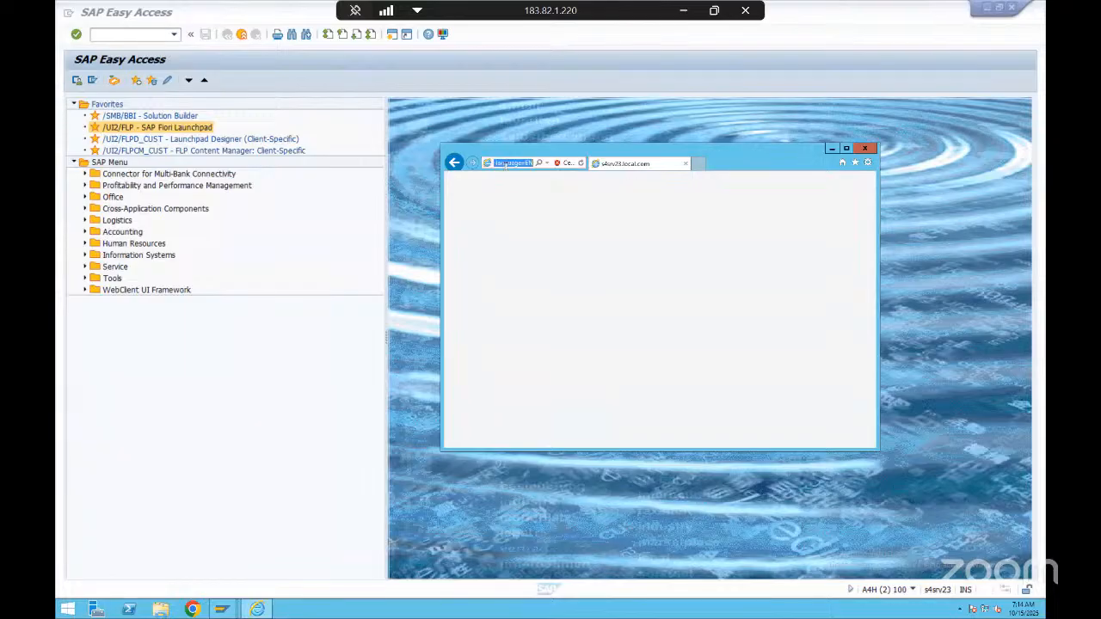
click(303, 454)
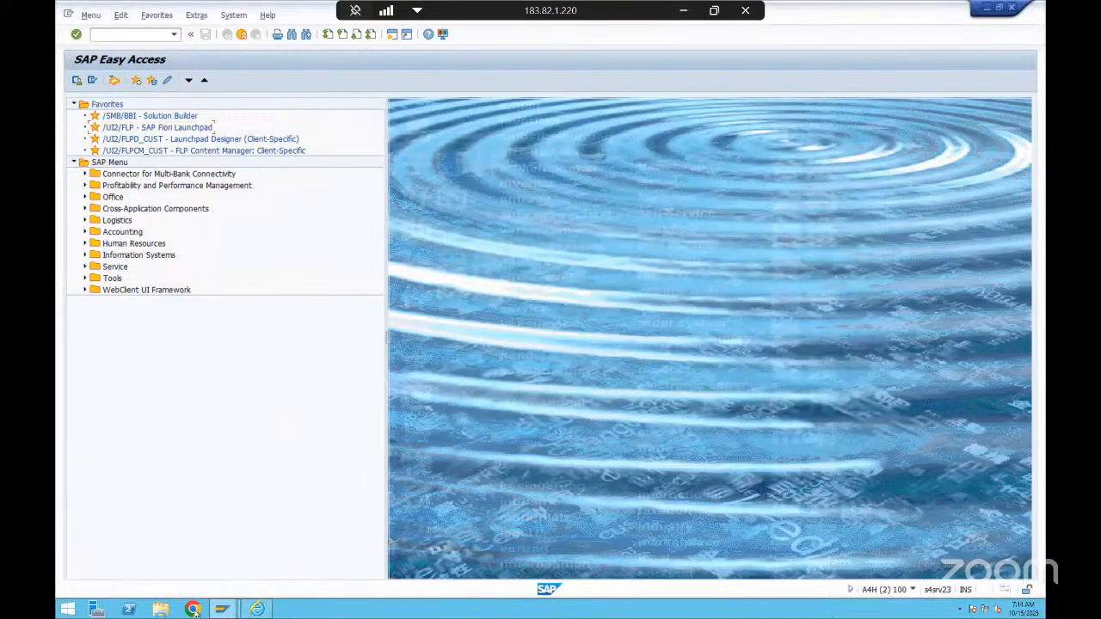
click(202, 610)
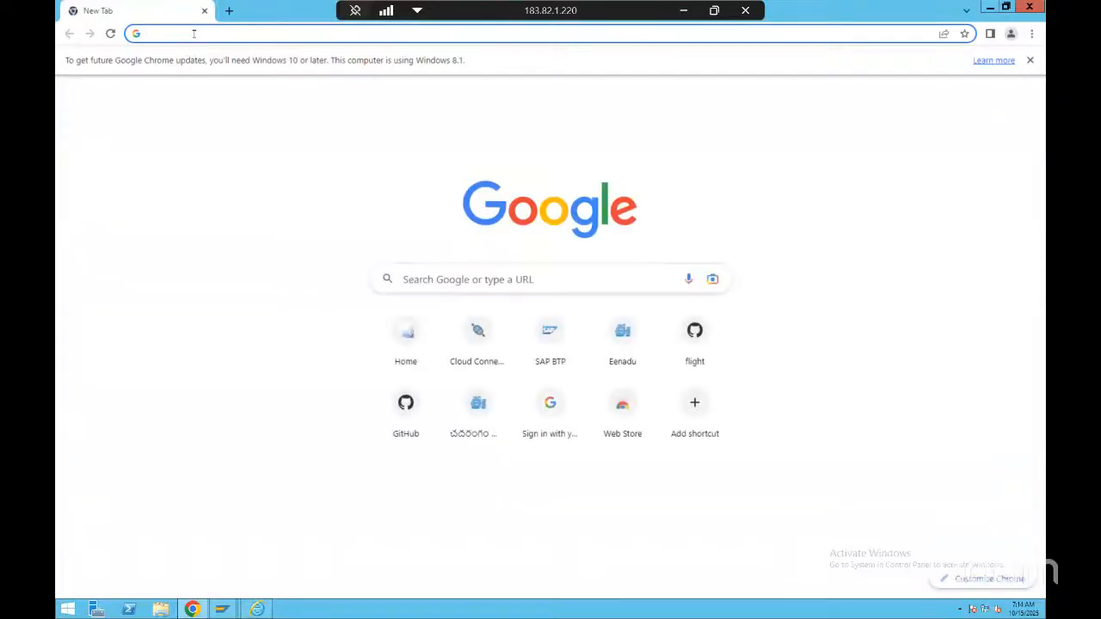
click(193, 33)
text(https://s4srv23.local.com:44342/sap/bc/ui2/flp?sap-client=100&sap-language=EN)
key(Return)
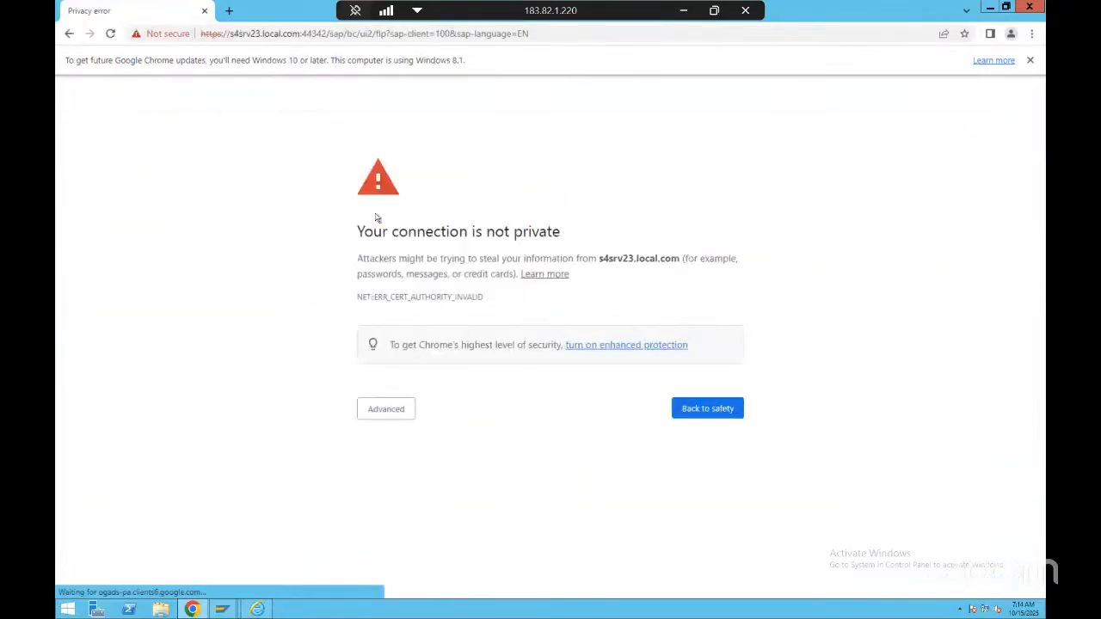
click(398, 410)
click(444, 508)
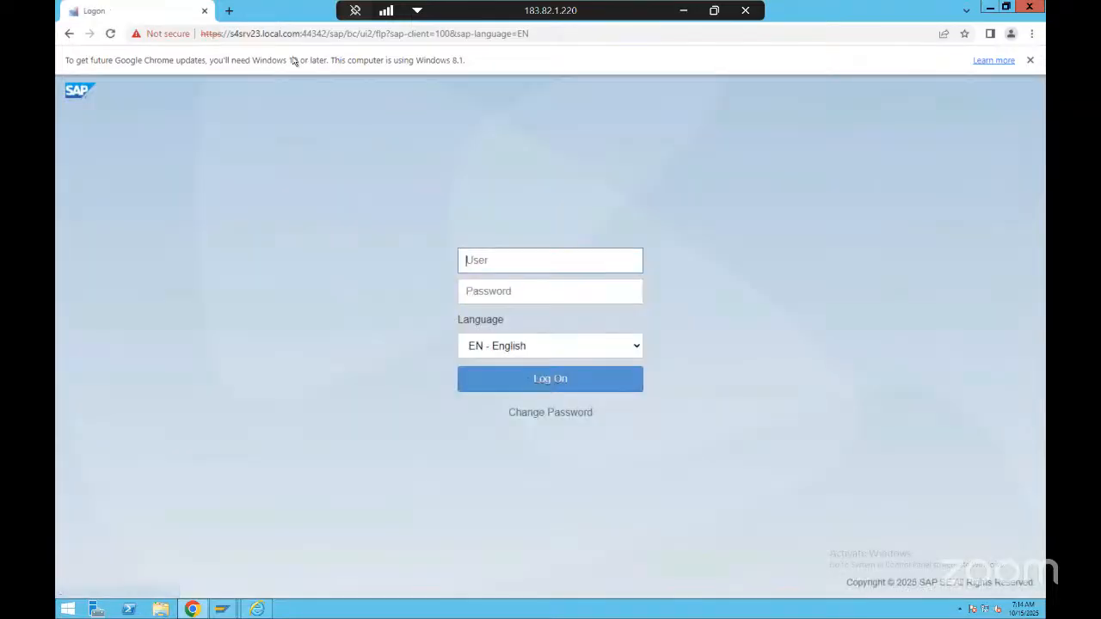
Log on to the Fiori Launchpad with the user ID and password
text(s23sap13)
key(Tab)
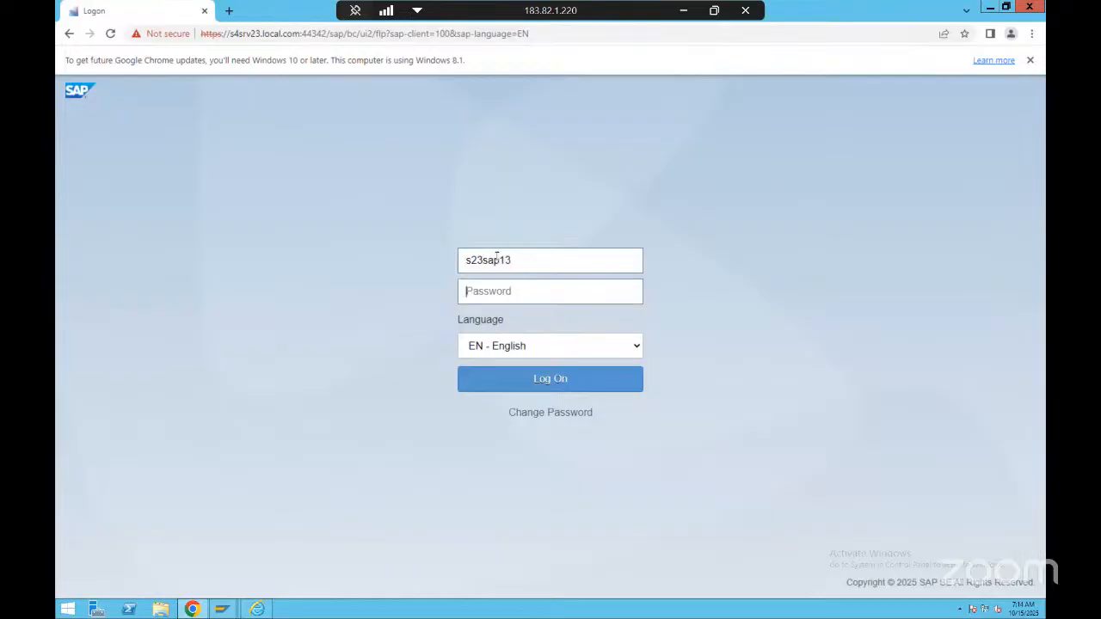
text(••)
click(561, 384)
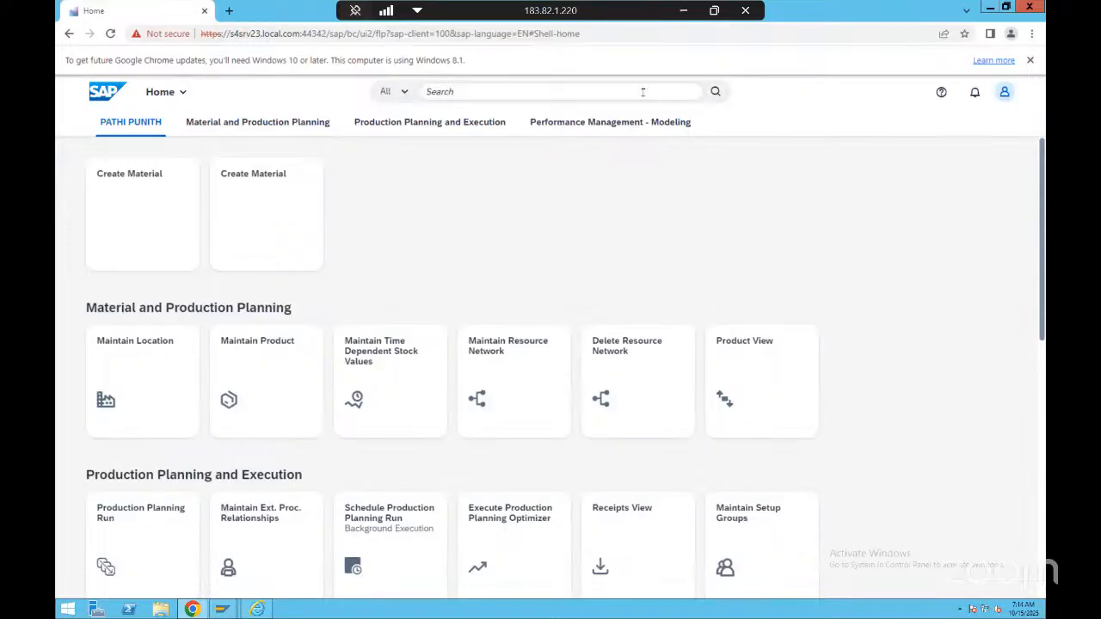
Restrict the launchpad search to Sales Orders and run it without a search term
click(540, 92)
click(398, 90)
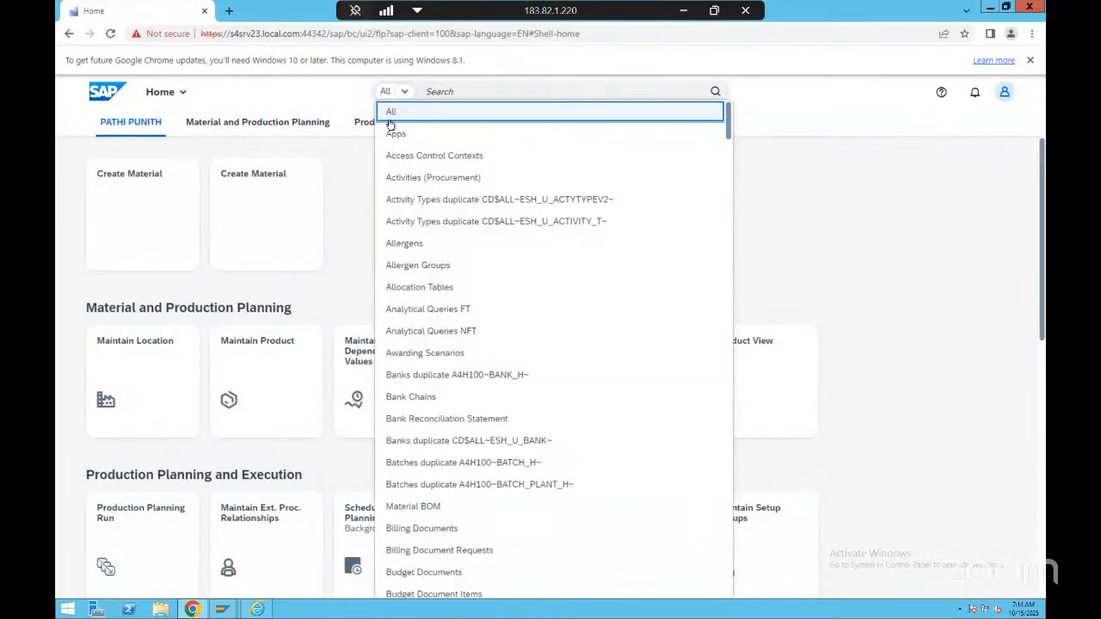
scroll(455, 282, down, 3)
scroll(455, 283, down, 8)
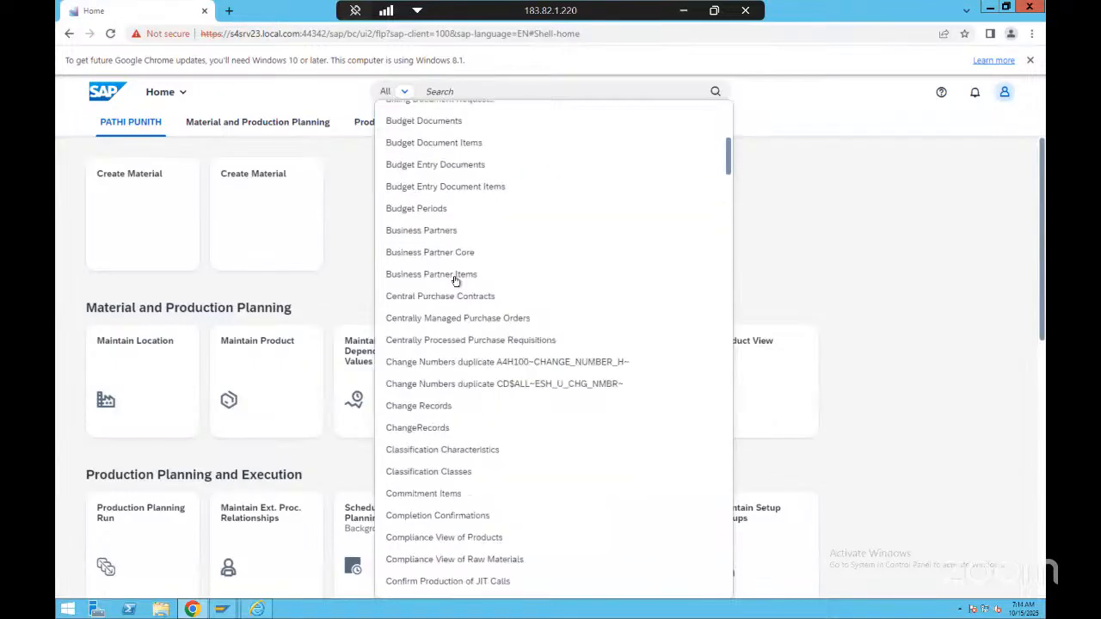
scroll(455, 283, down, 10)
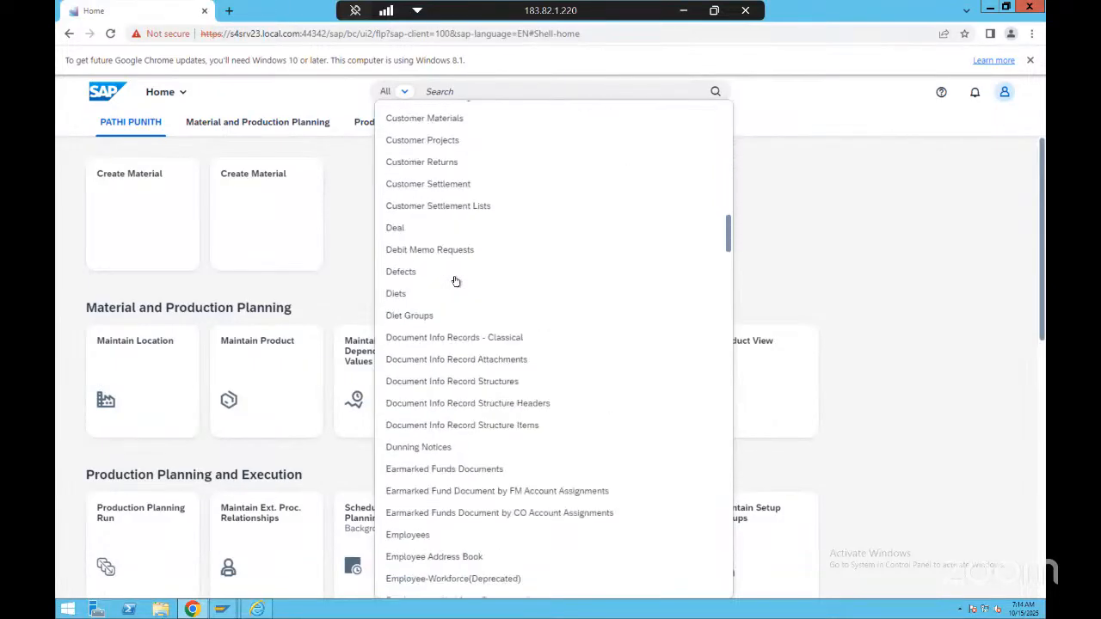
scroll(455, 280, down, 15)
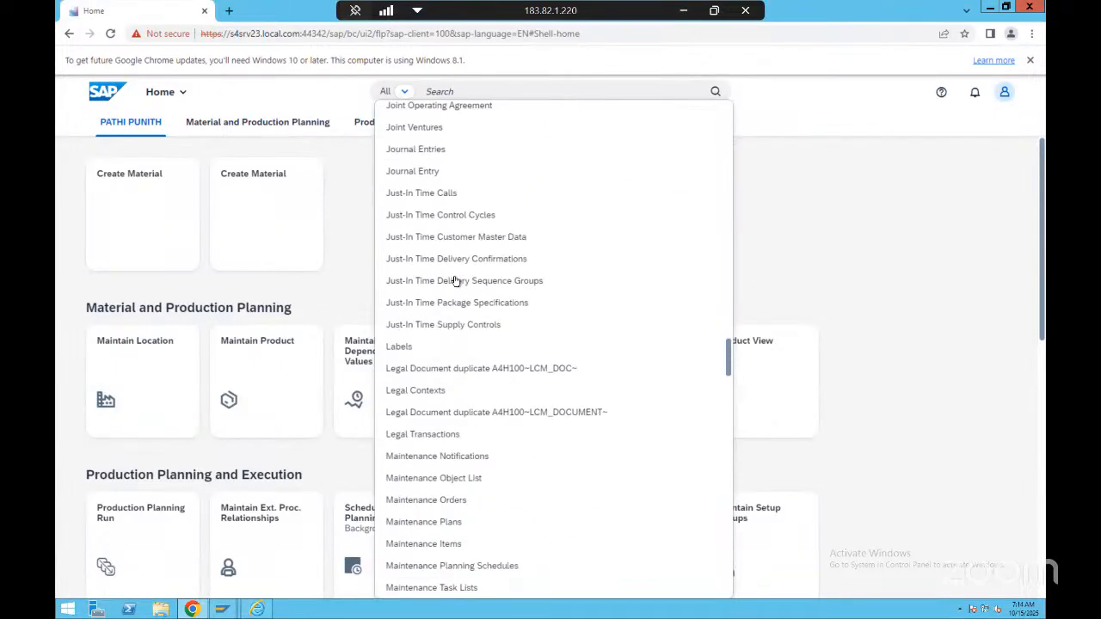
scroll(455, 280, down, 15)
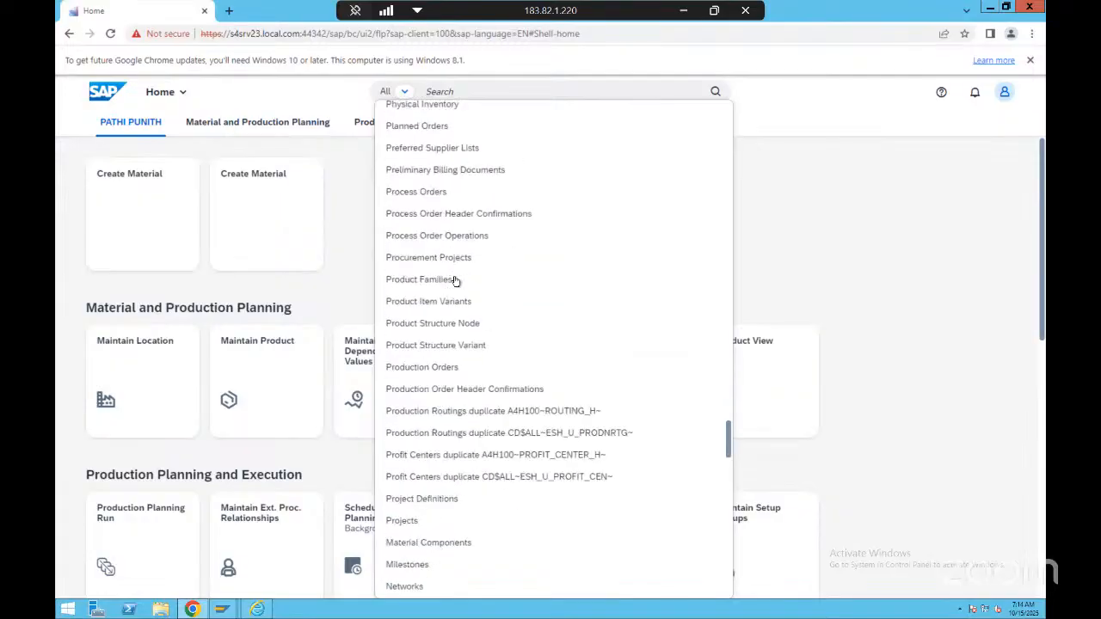
scroll(455, 282, down, 3)
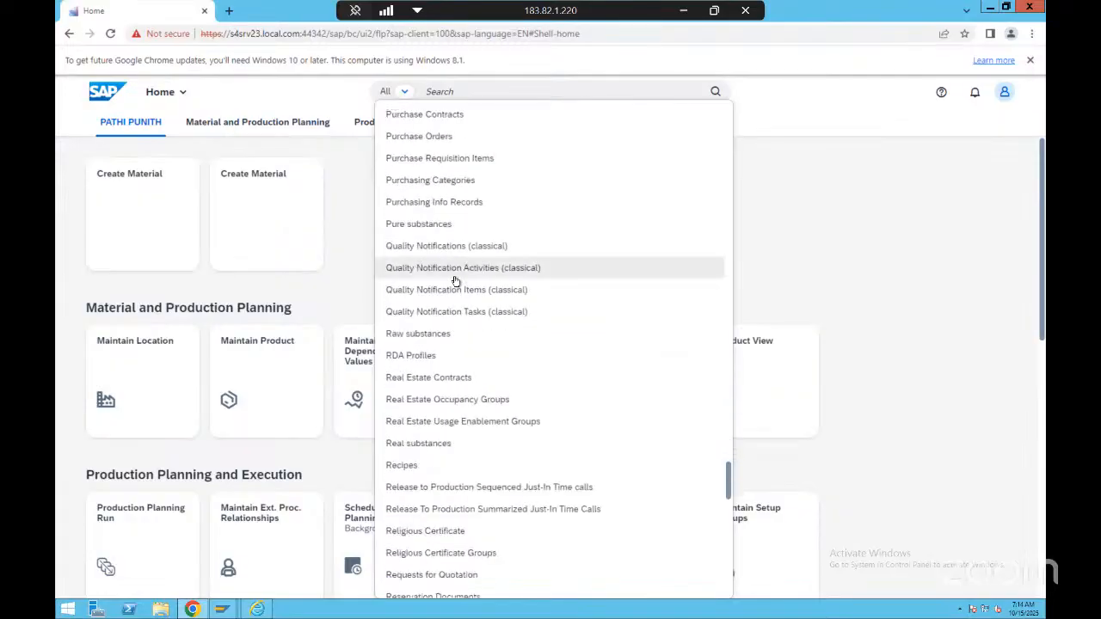
scroll(455, 281, down, 20)
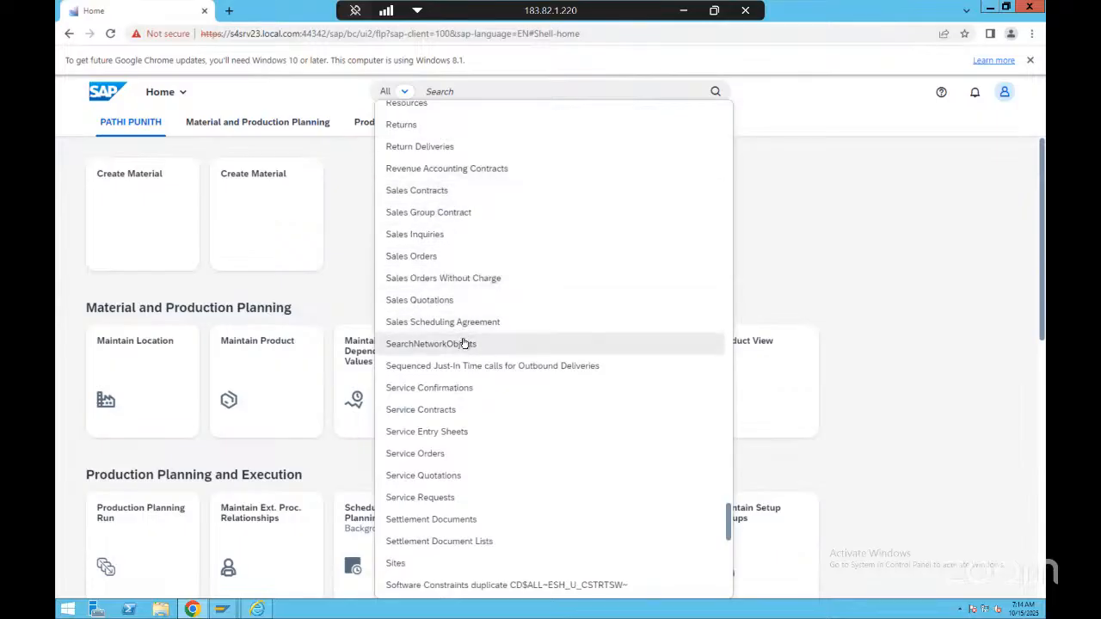
click(452, 262)
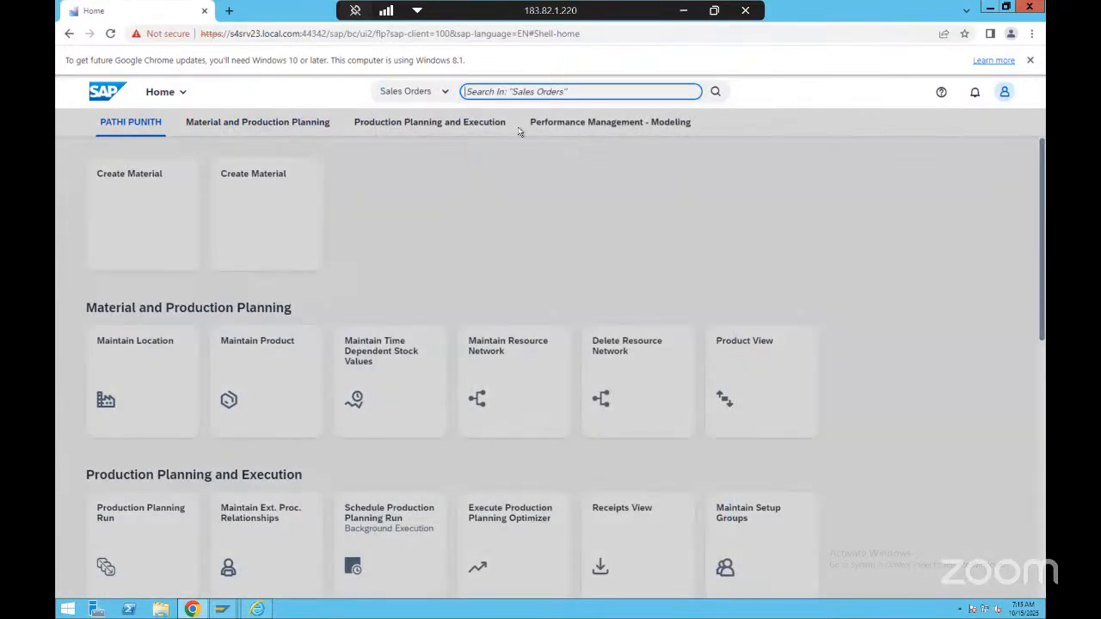
click(715, 92)
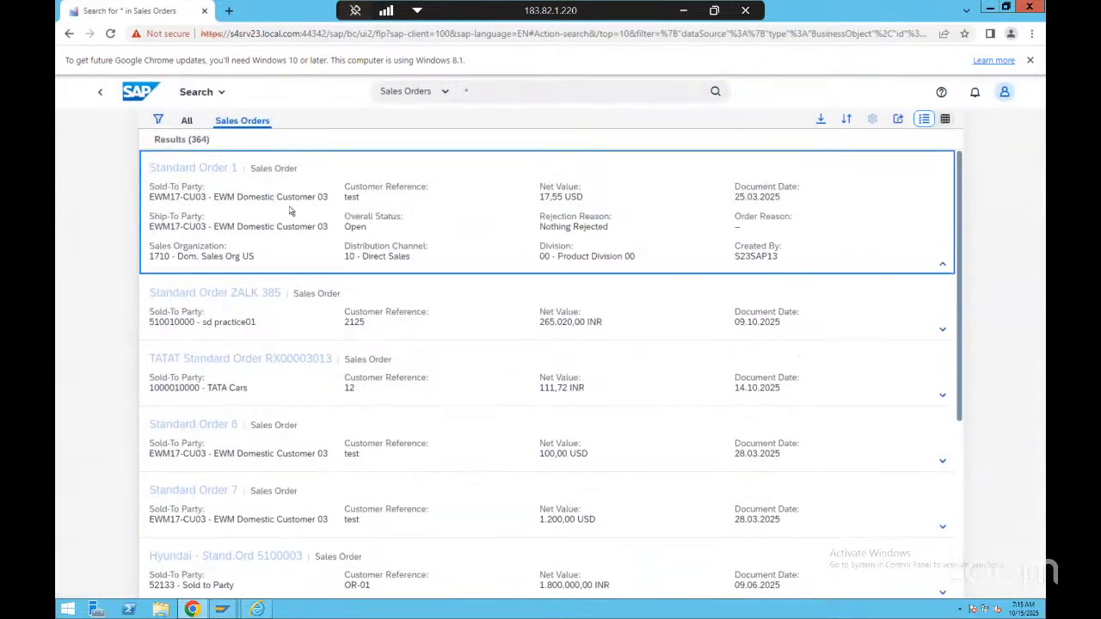
Look through the listed sales orders and return to the launchpad home page
scroll(464, 300, down, 3)
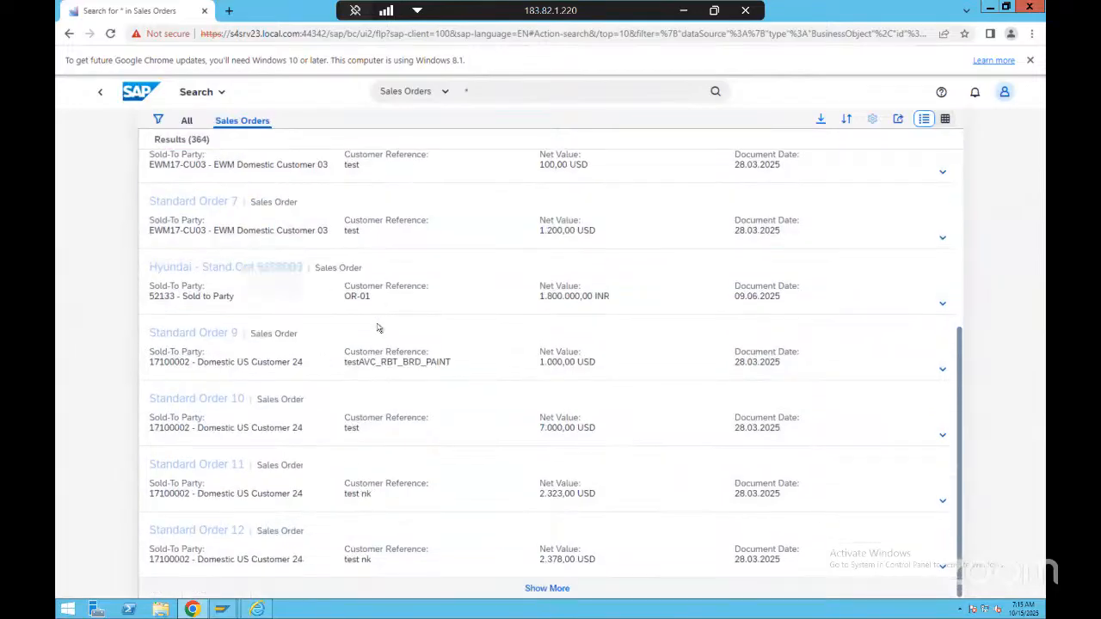
scroll(377, 328, up, 3)
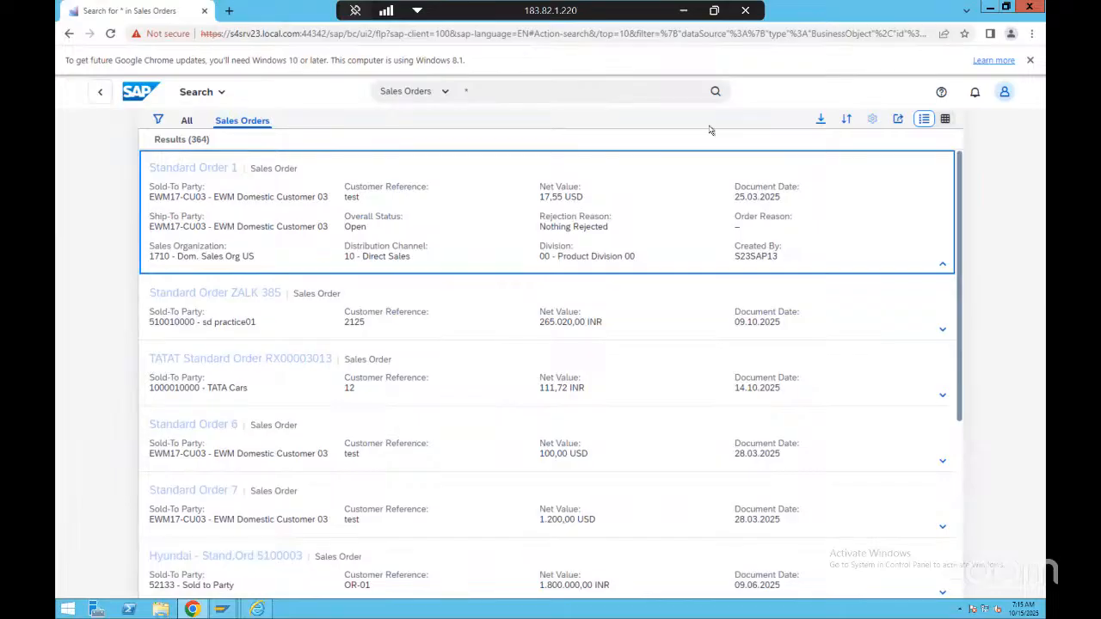
click(100, 92)
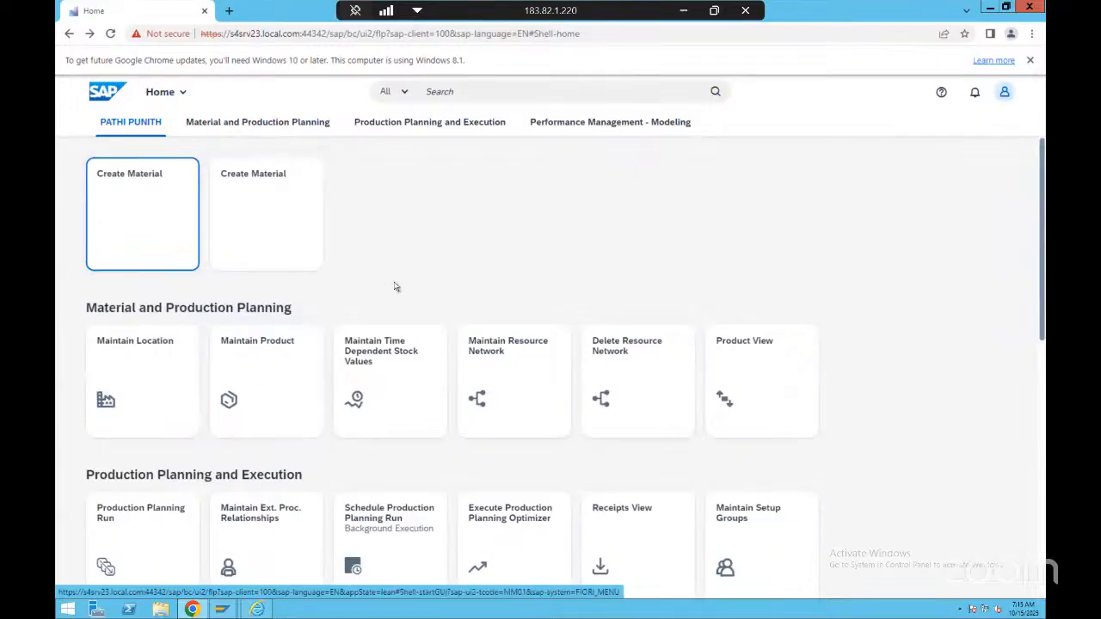
Try to open the second Create Material app, and go back to the launchpad home page
scroll(395, 285, down, 2)
scroll(430, 400, up, 2)
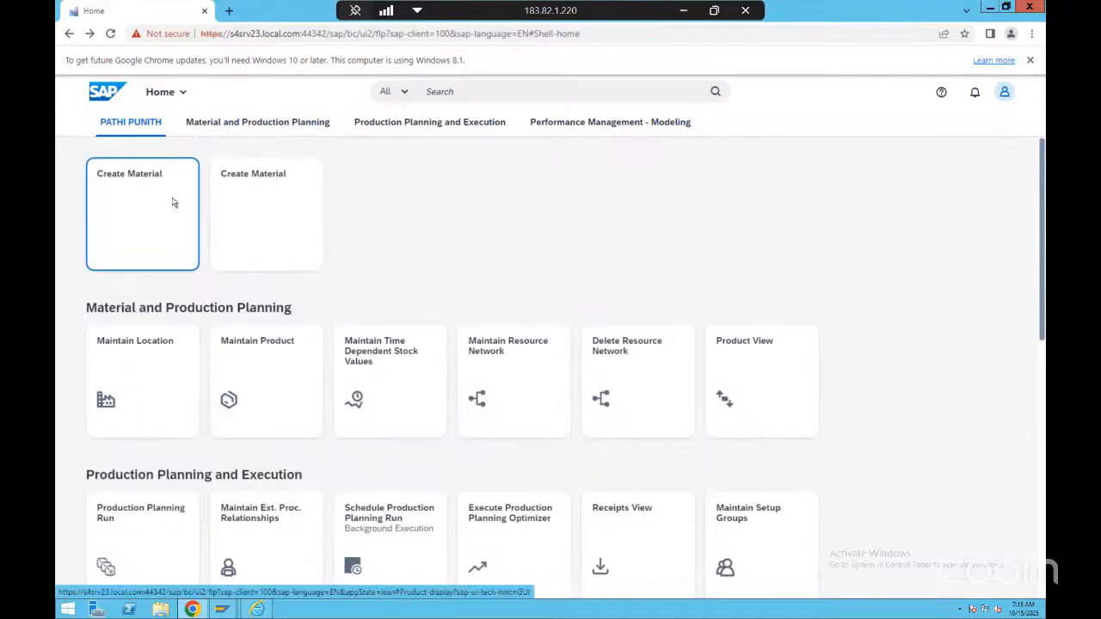
click(253, 200)
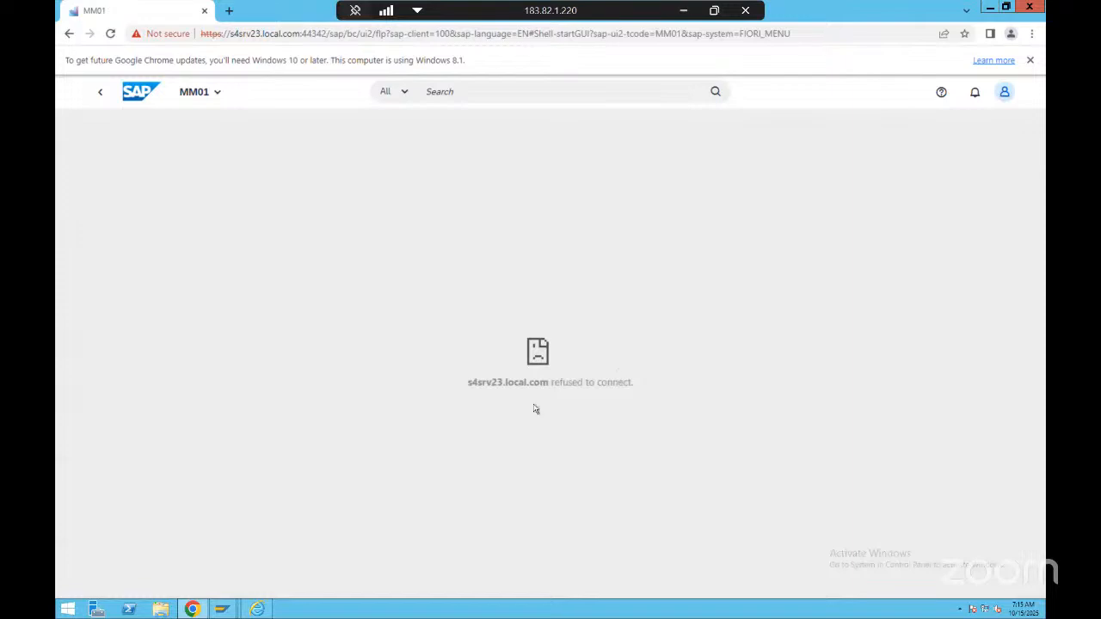
drag(502, 387, 645, 376)
click(133, 146)
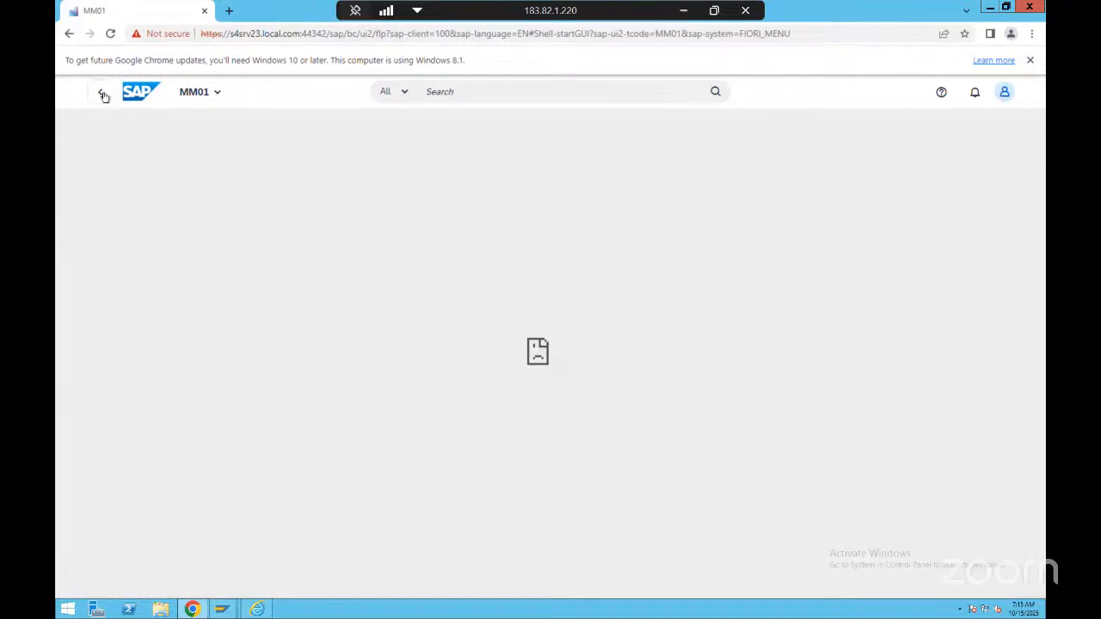
click(100, 91)
click(177, 230)
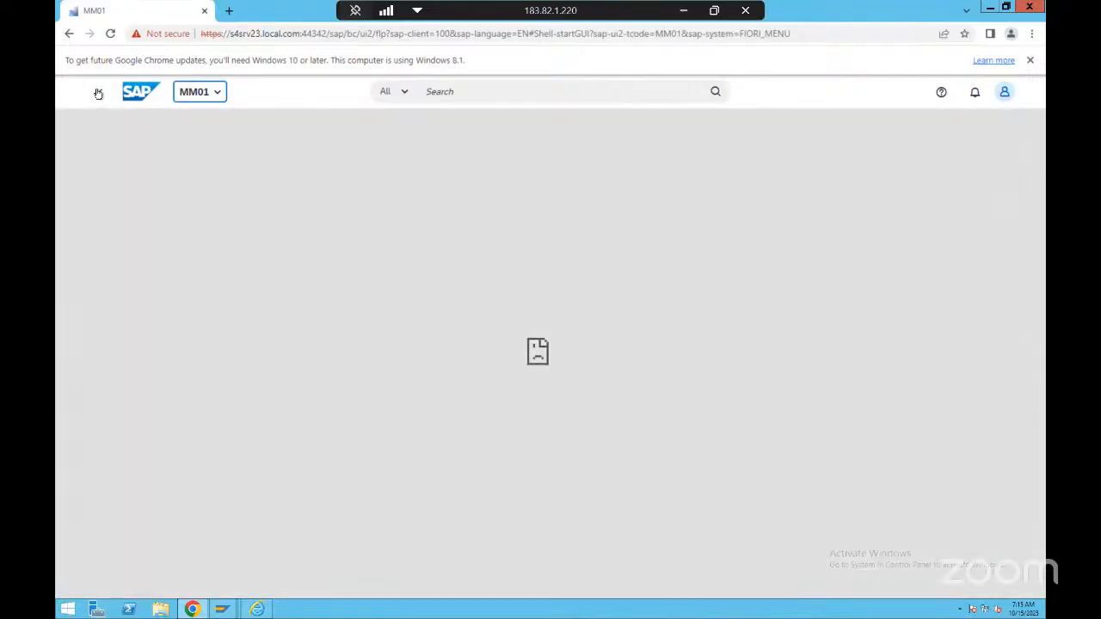
click(99, 91)
View the Maintain Location app's initial screen and return to the launchpad home page
scroll(126, 329, down, 3)
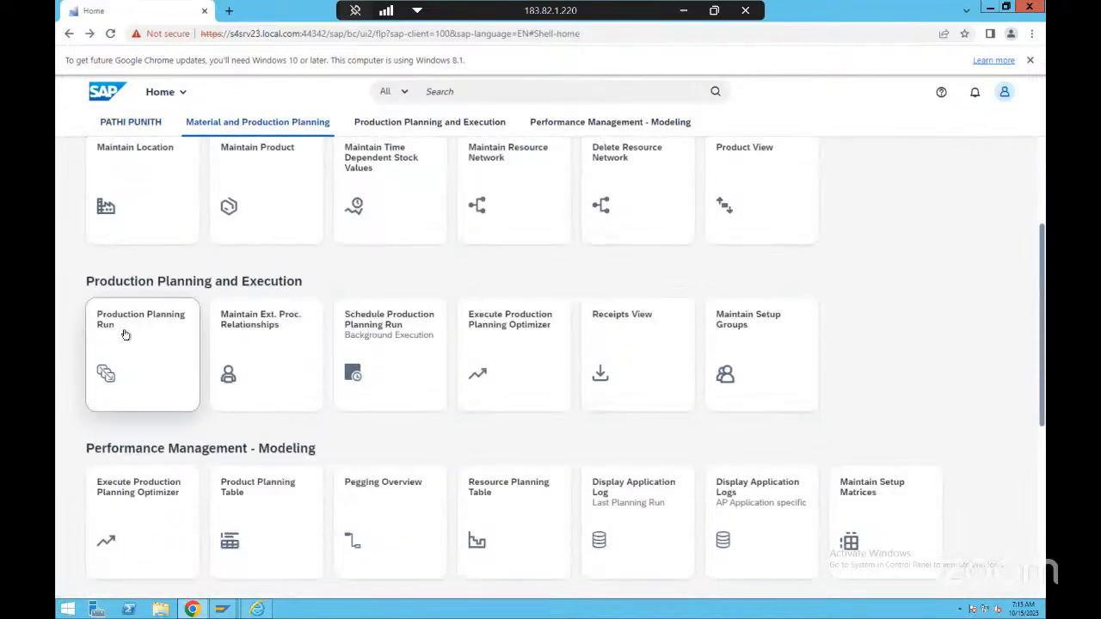
click(155, 202)
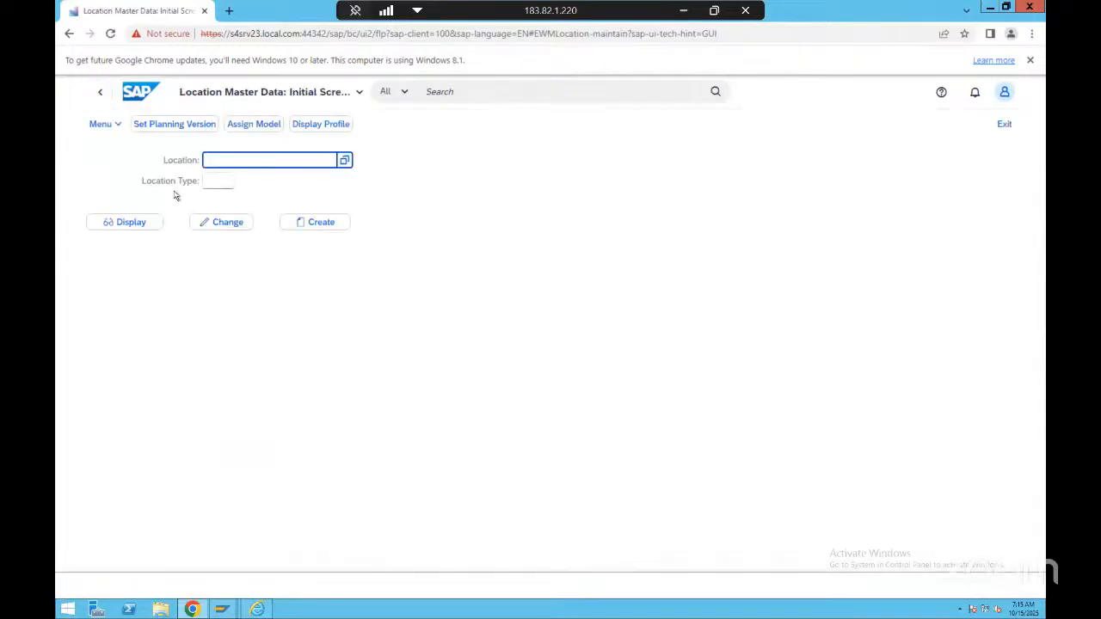
click(100, 94)
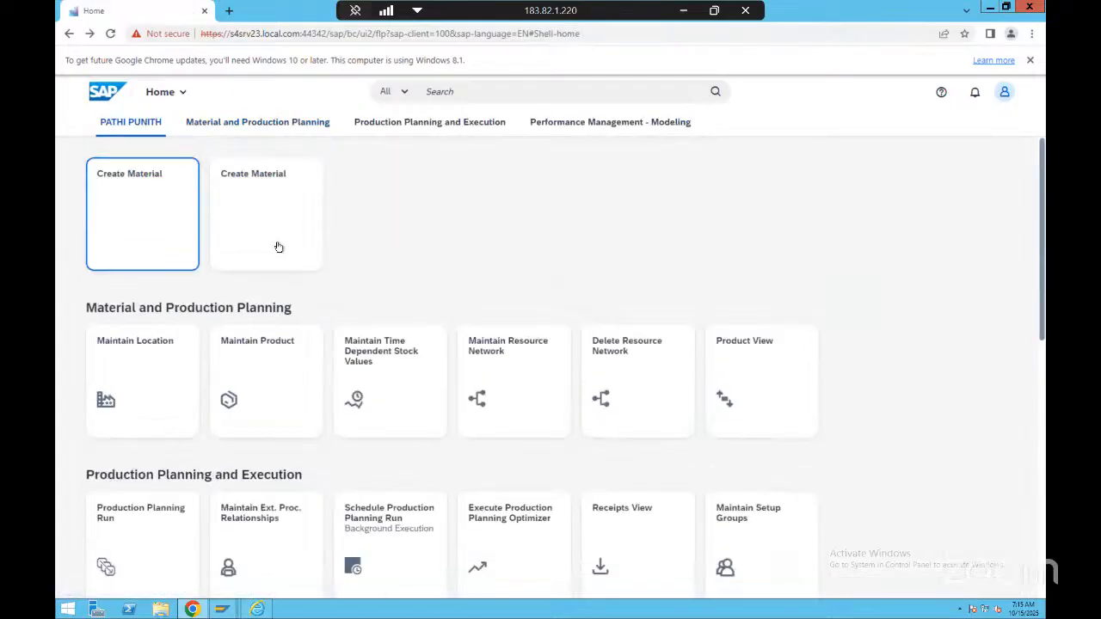
Compare the SAP Easy Access screen with the launchpad home page, and close Chrome
key(alt+Tab)
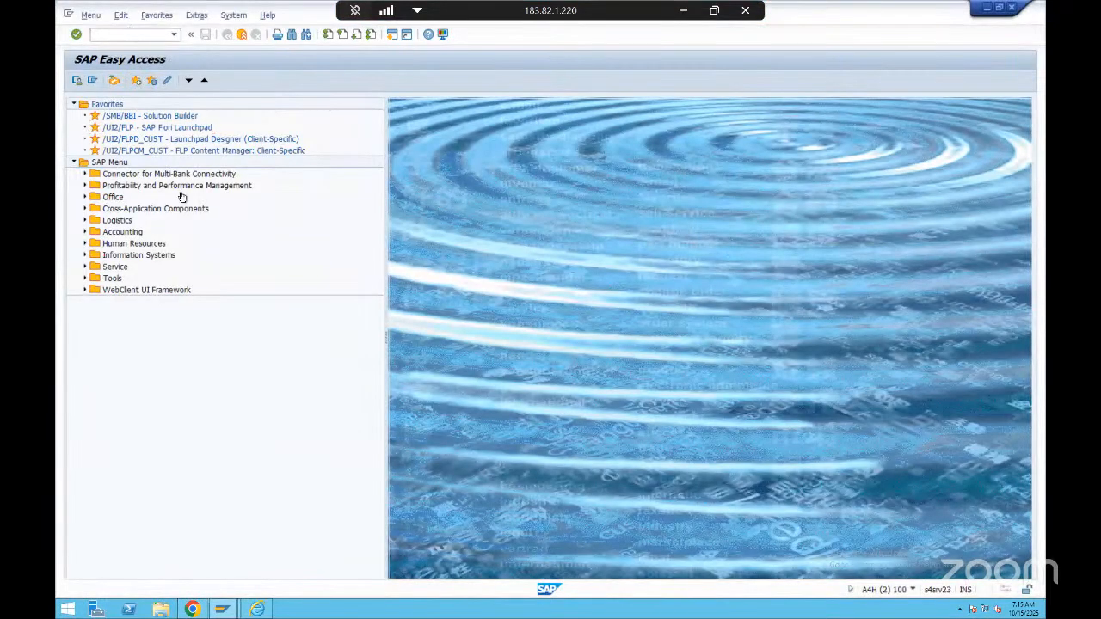
key(alt+Tab)
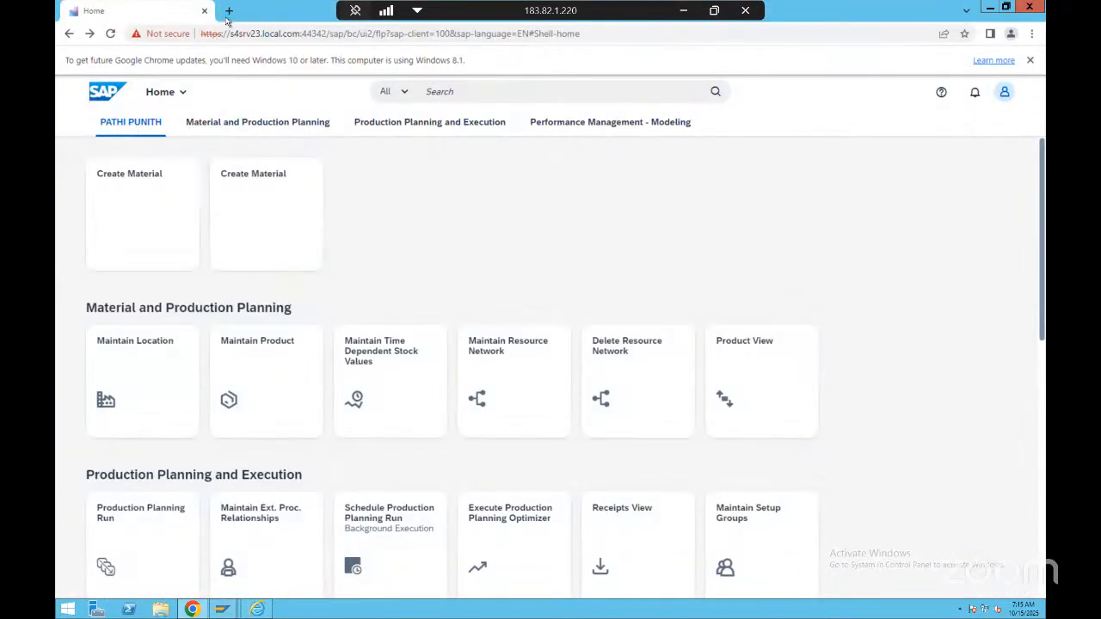
click(1028, 6)
Open the SPRO customizing transaction in a new session with the command /ospro
click(146, 35)
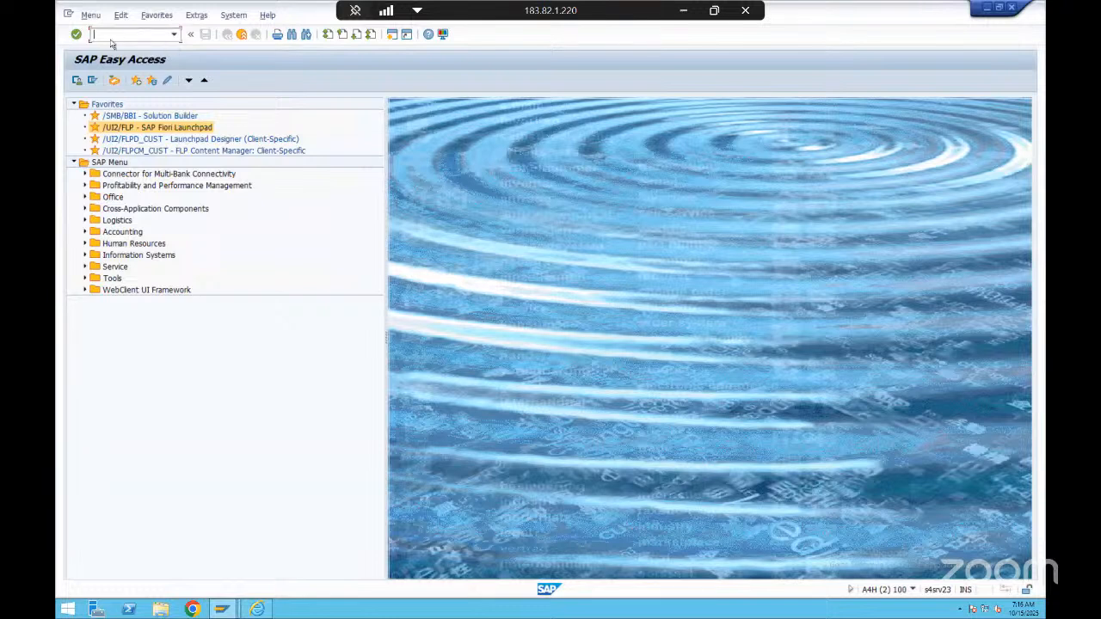
click(172, 35)
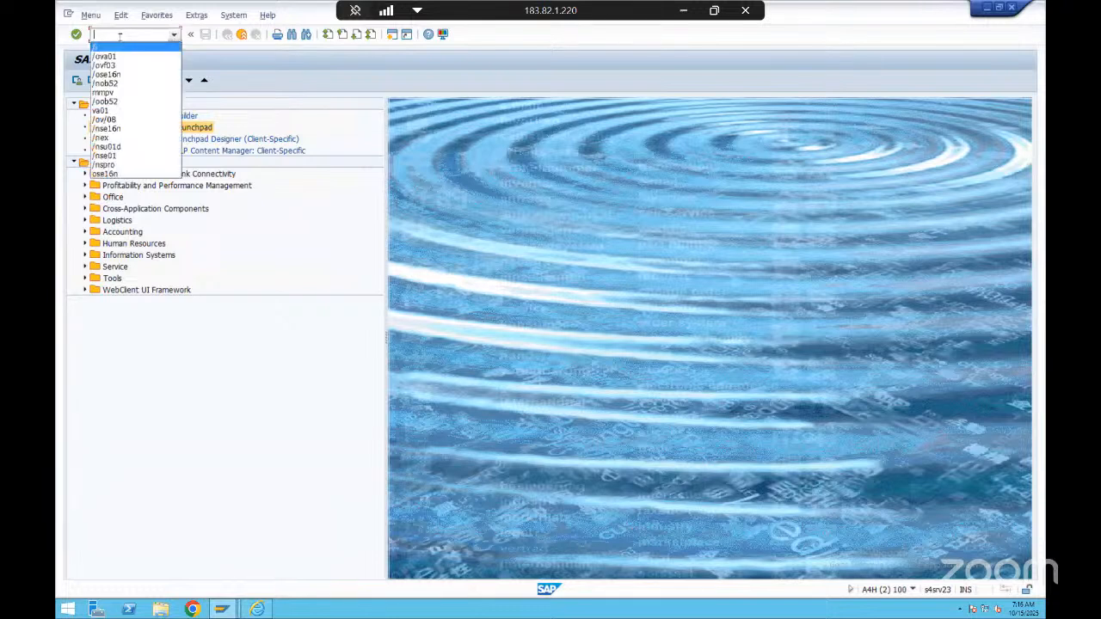
click(122, 36)
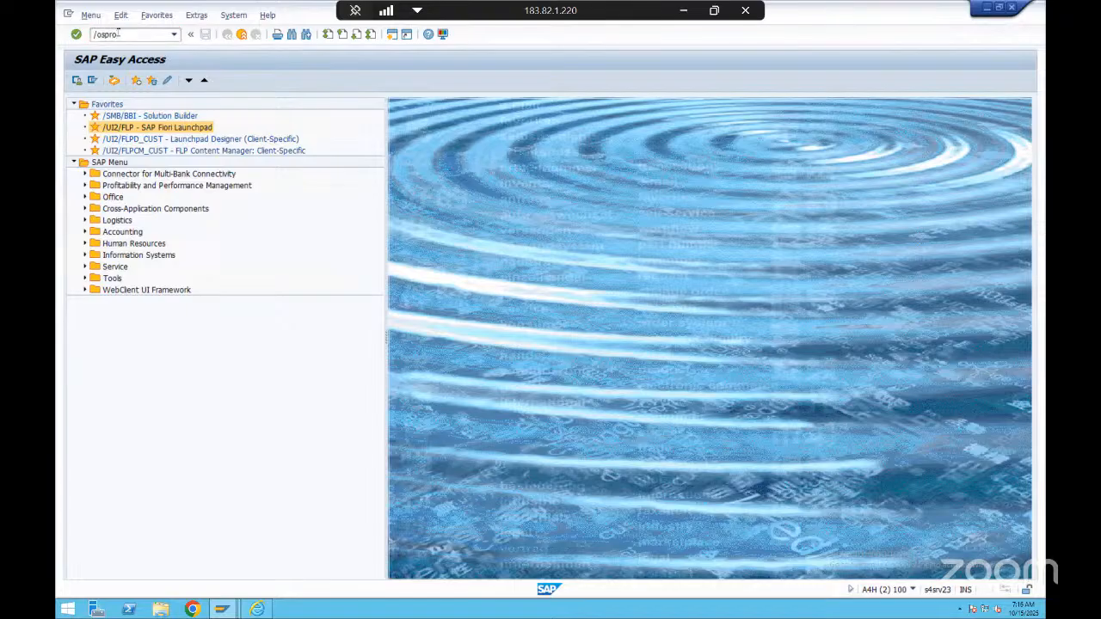
key(Return)
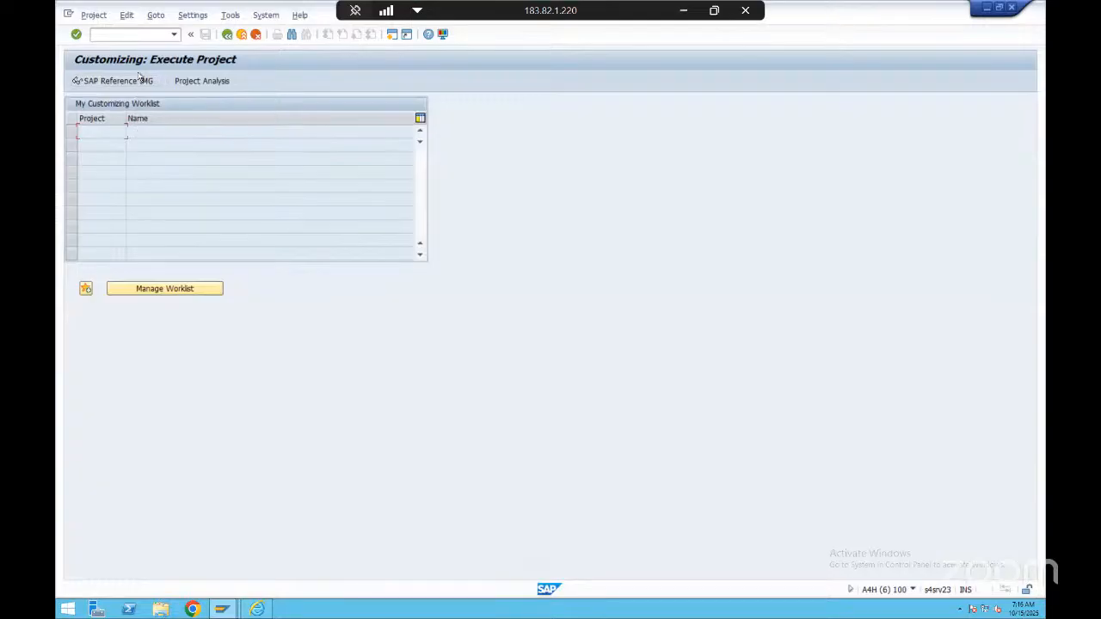
Open another Customizing: Execute Project session with the command /ospro
click(173, 35)
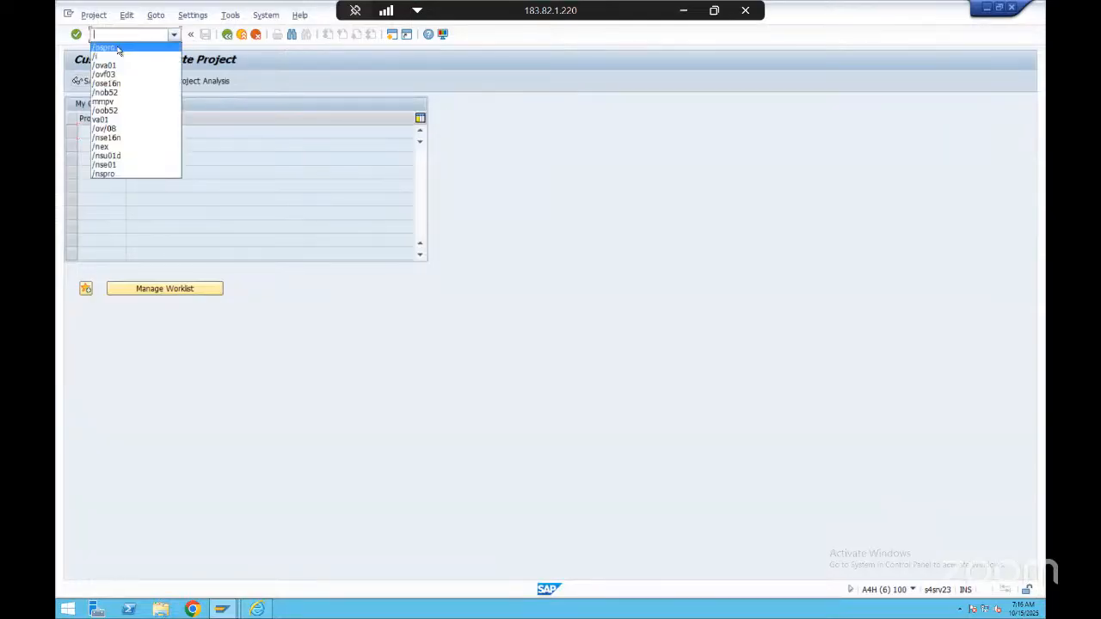
click(116, 50)
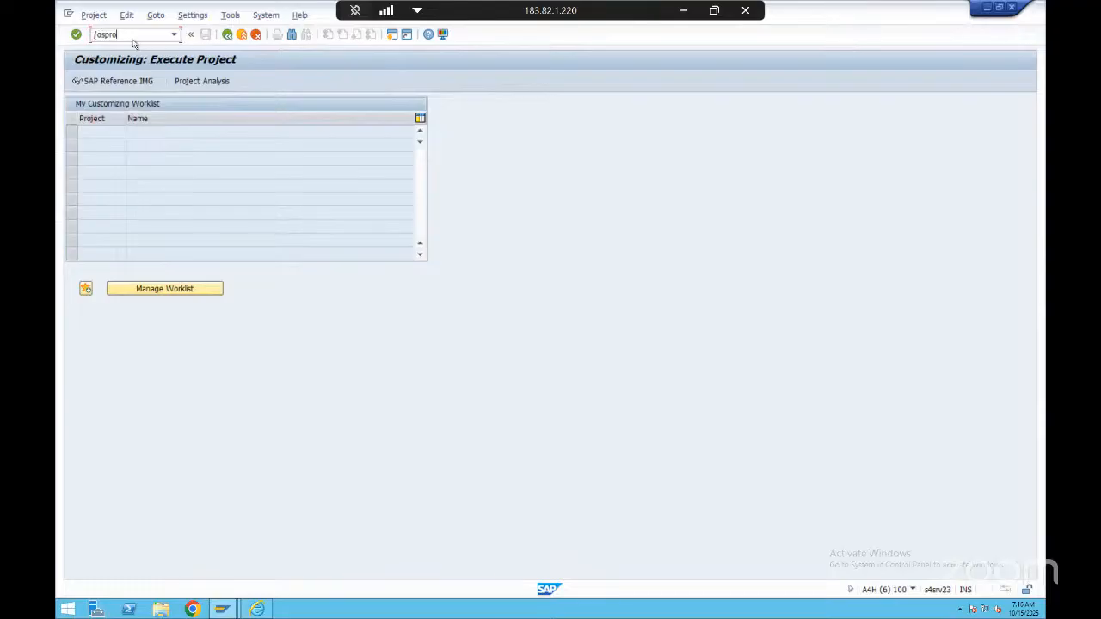
drag(101, 35, 129, 35)
text(nspro)
drag(100, 35, 132, 35)
click(134, 34)
key(BackSpace)
text(o)
drag(102, 34, 130, 29)
click(138, 35)
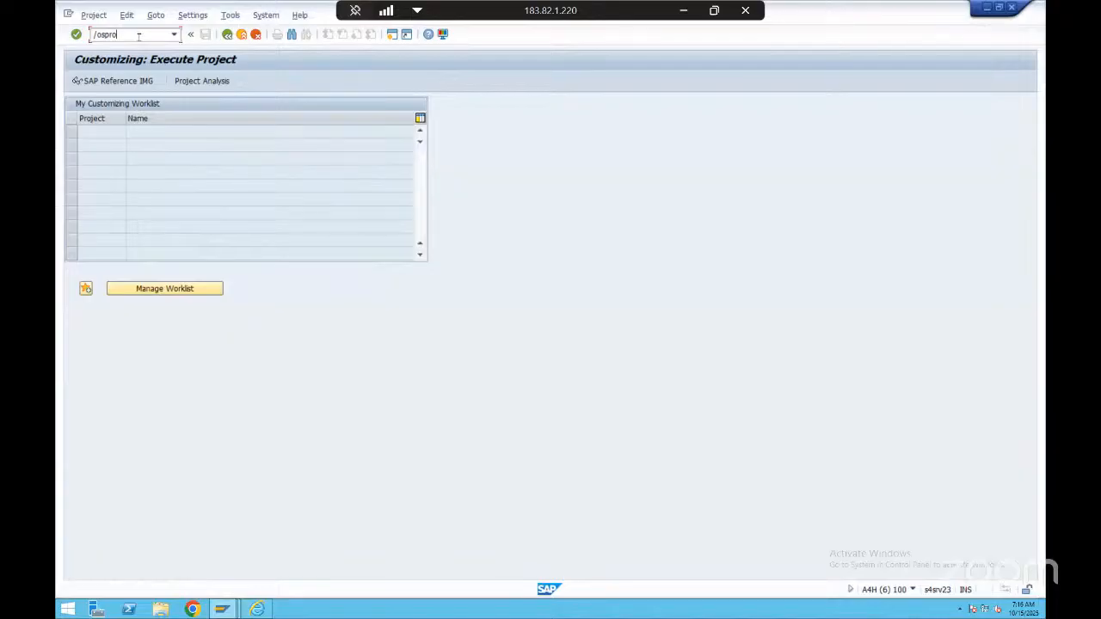
key(Return)
Close both Customizing sessions and the remaining billing table and rush order sessions, and return to SAP Easy Access
click(223, 609)
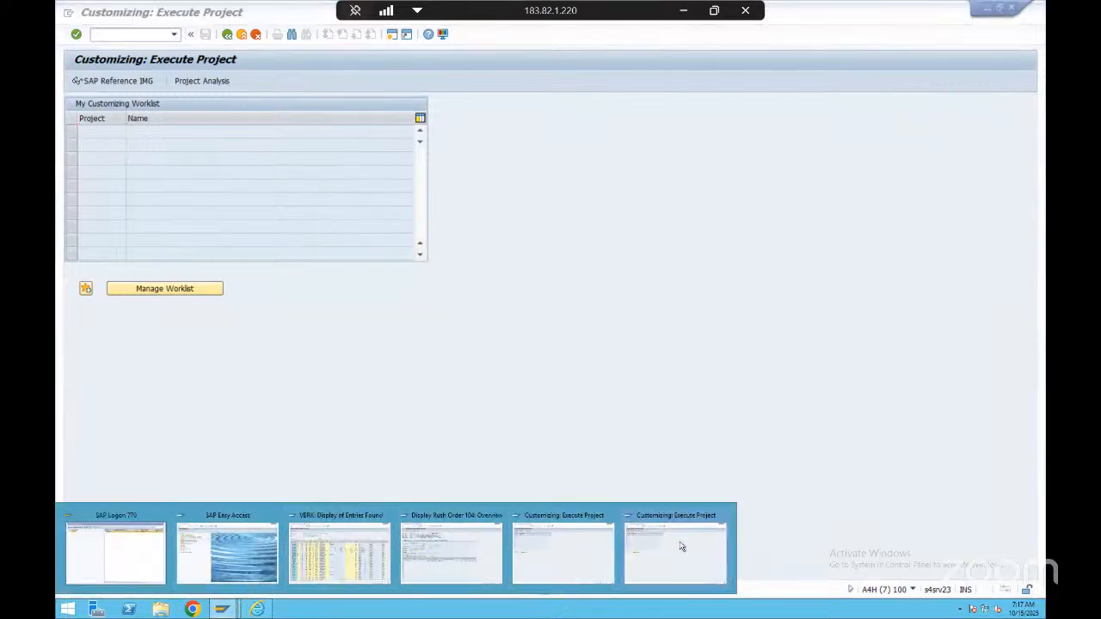
click(613, 516)
click(613, 517)
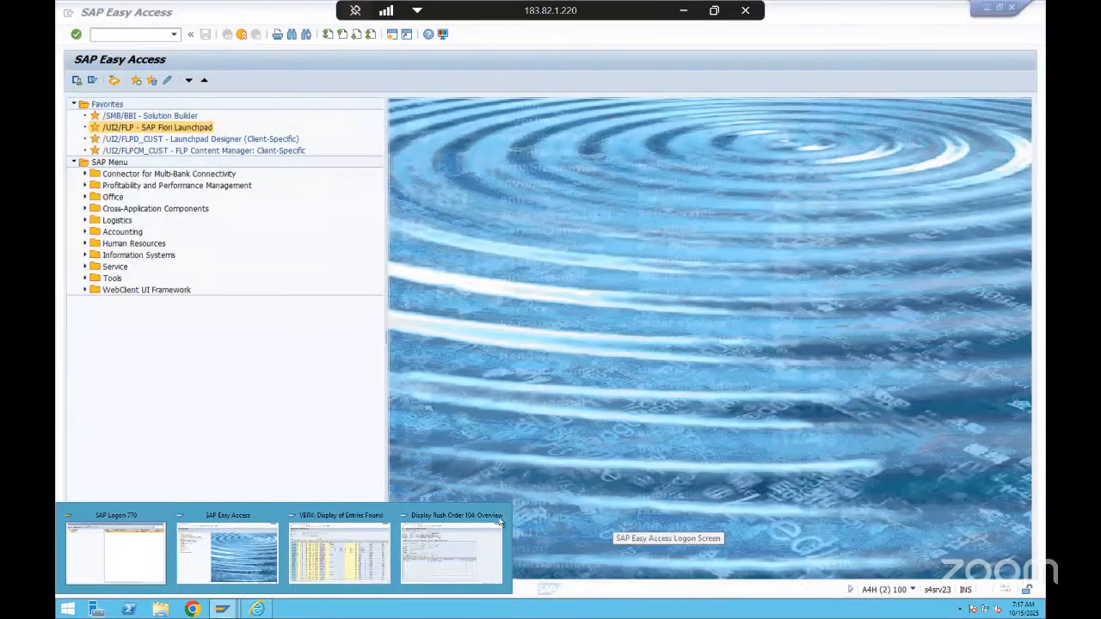
click(464, 546)
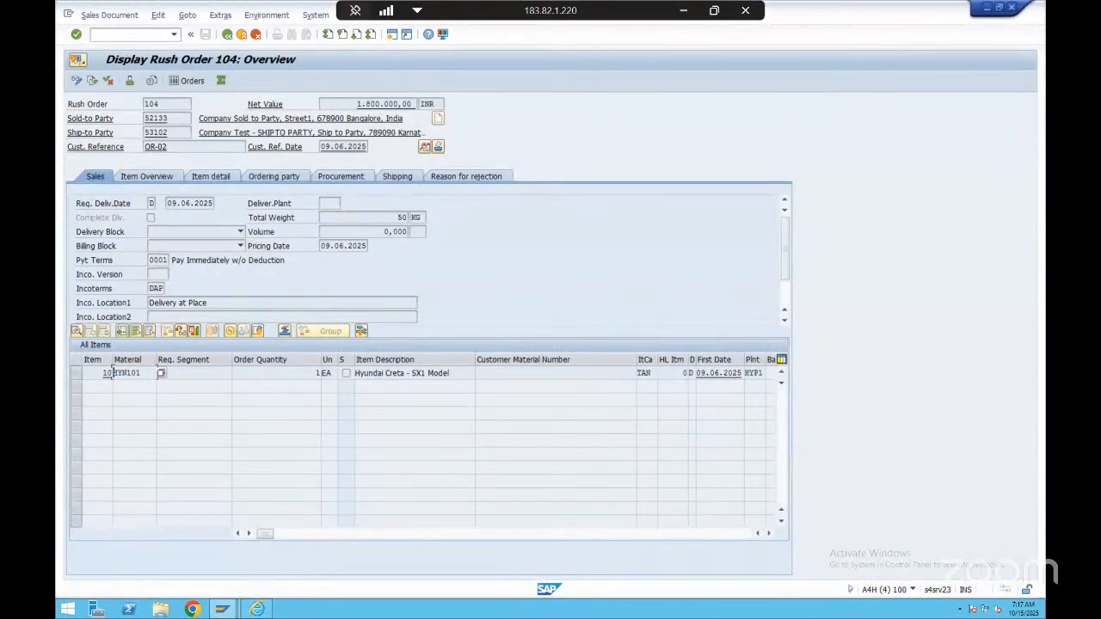
mouse_move(221, 609)
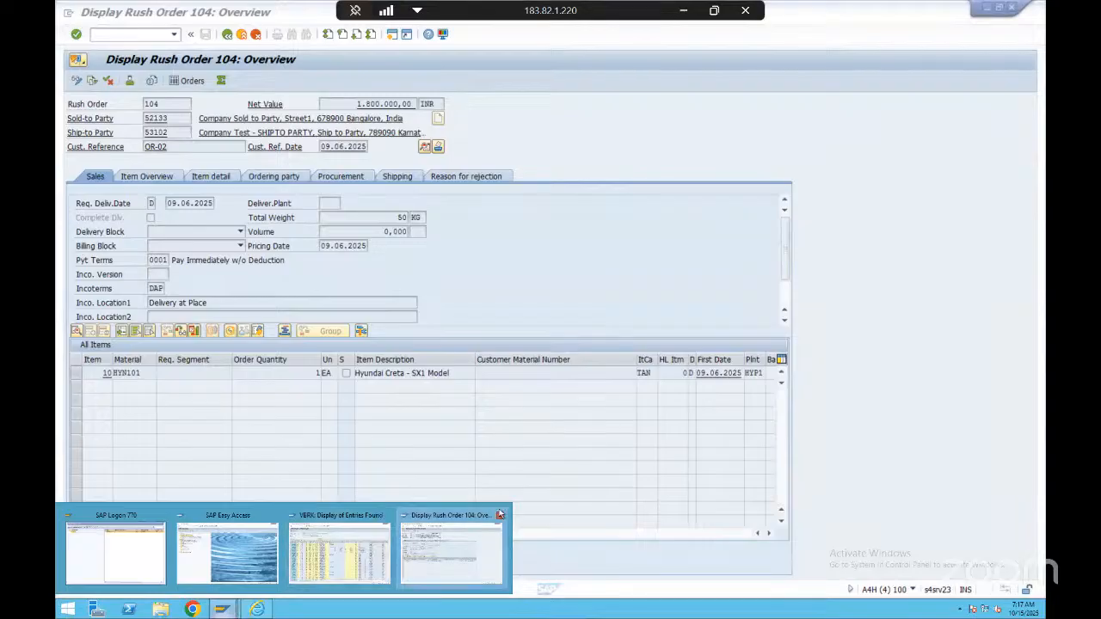
click(499, 516)
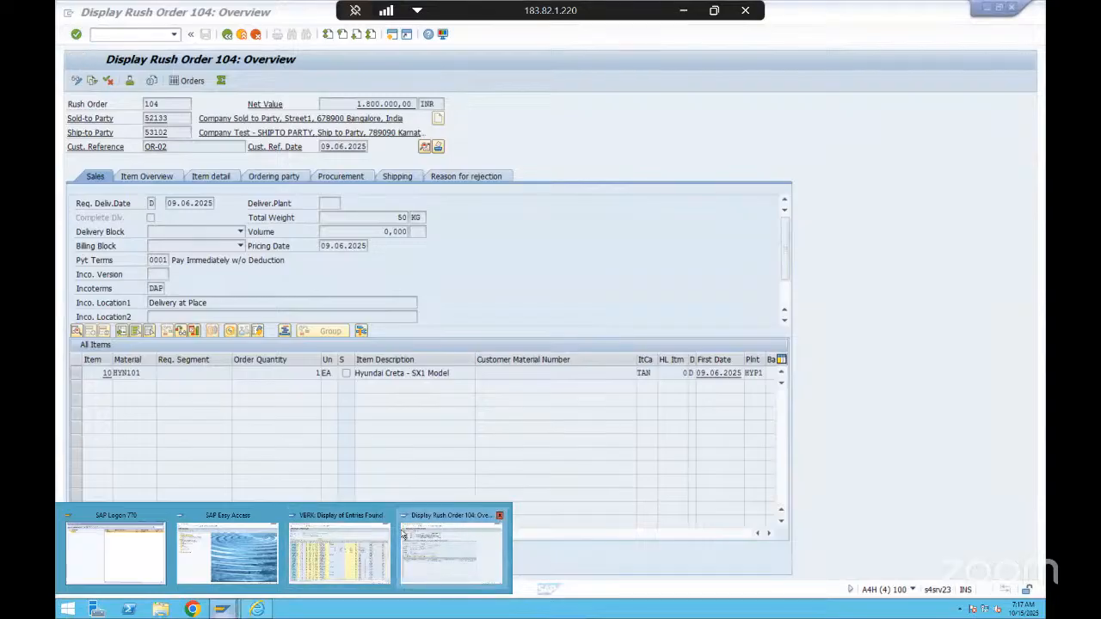
click(269, 542)
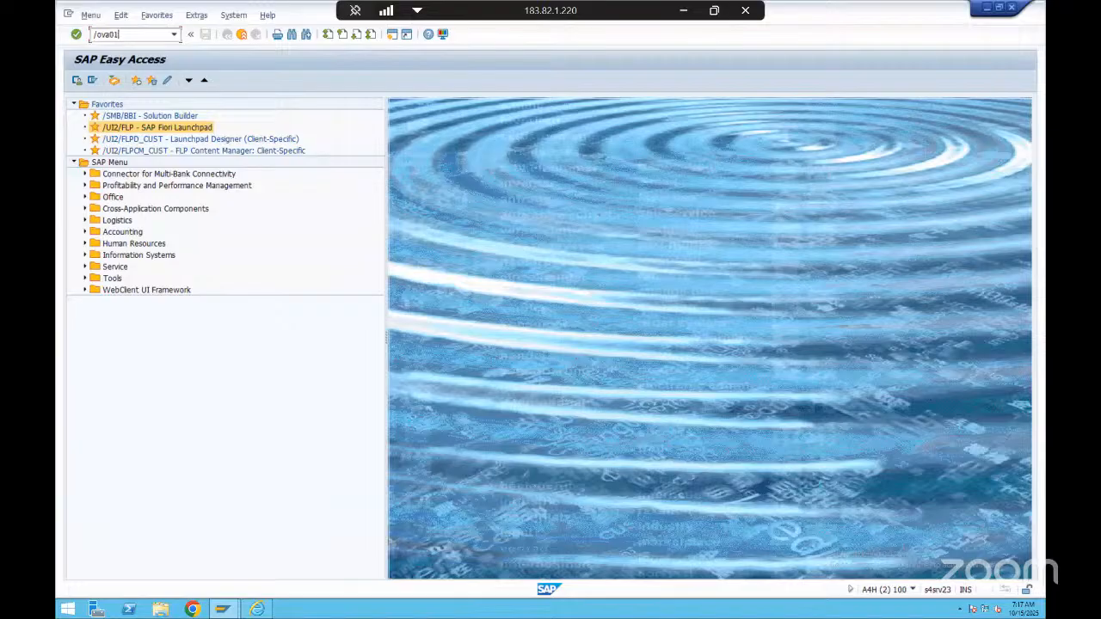
Open the Create Sales Documents transaction in a new session with the command /ova01
drag(102, 34, 125, 34)
text(va01)
mouse_move(100, 34)
mouse_down()
mouse_move(133, 33)
mouse_move(90, 34)
mouse_up()
click(133, 35)
click(103, 34)
key(BackSpace)
double_click(120, 34)
click(129, 35)
key(Return)
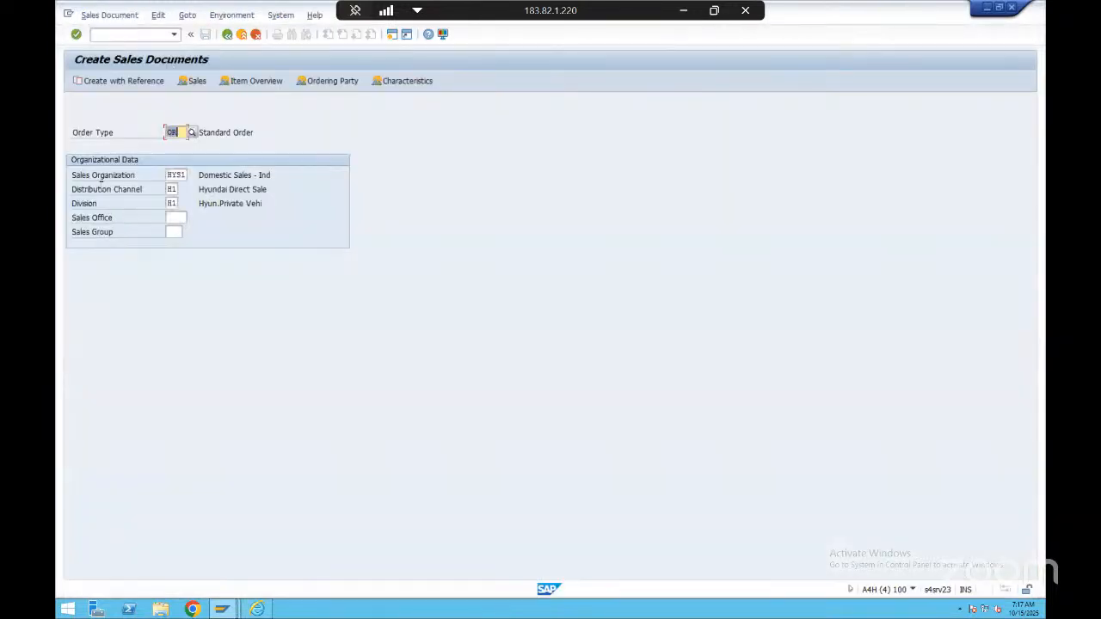
Compare the original SAP Easy Access session with the separate Create Sales Documents session
click(223, 607)
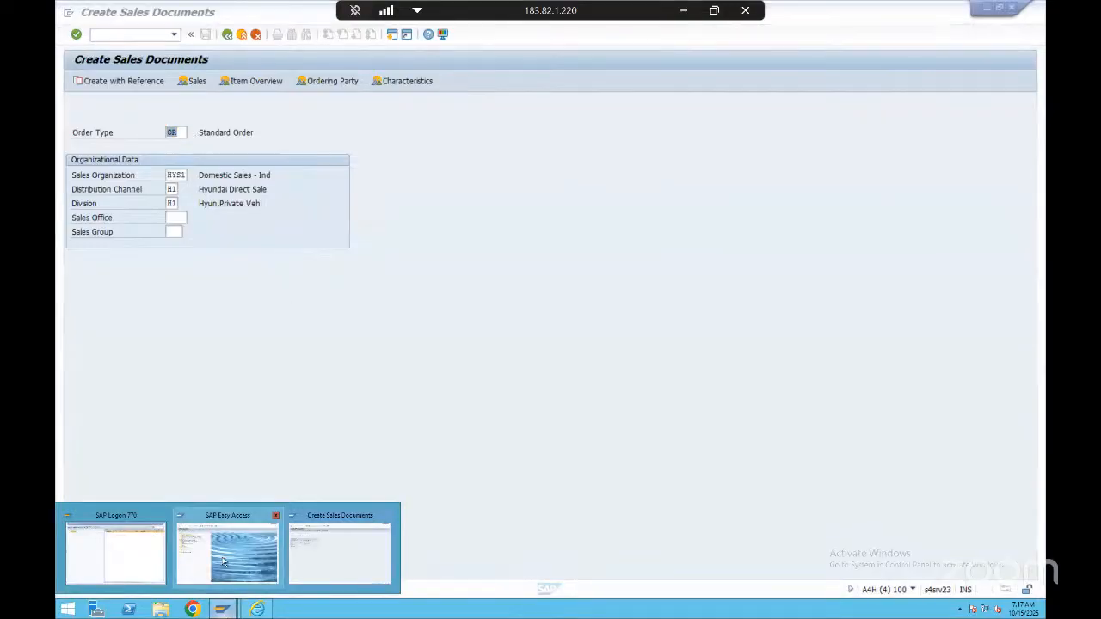
click(225, 559)
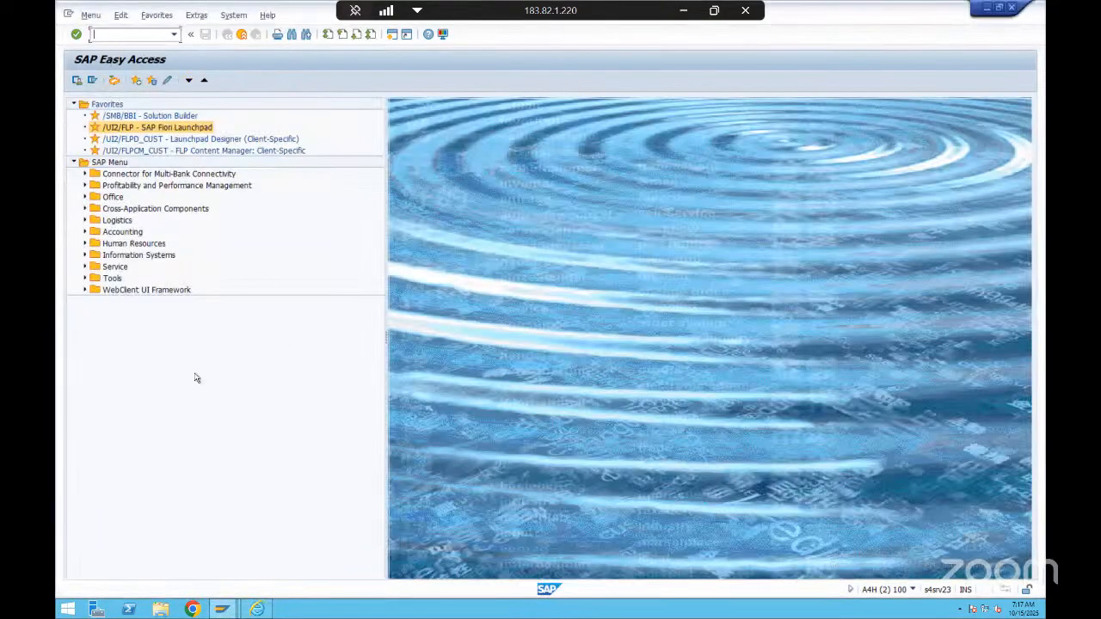
click(223, 607)
click(312, 546)
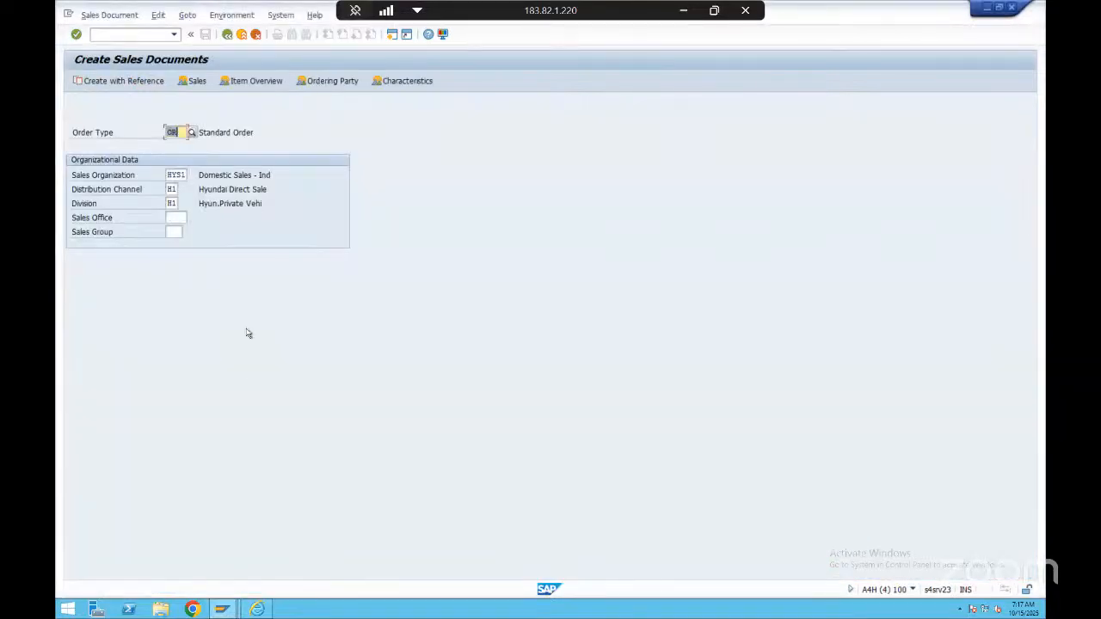
Switch to the SAP Easy Access session and open Display Sales Documents in its place with the command /nva03
key(alt+Tab)
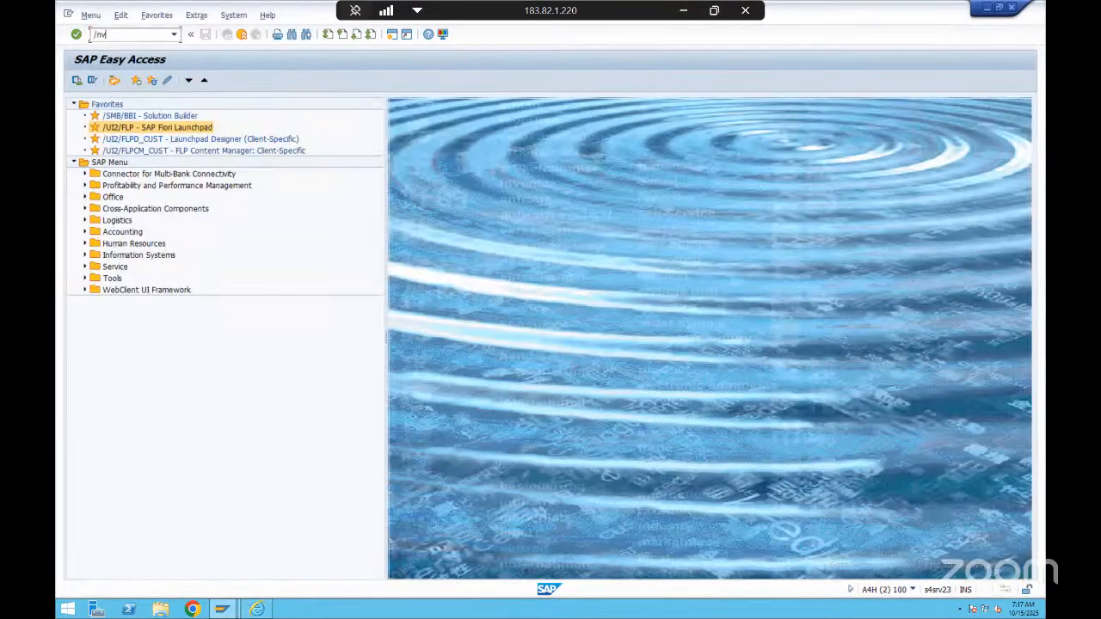
text(/nva02)
key(BackSpace)
text(3)
key(Return)
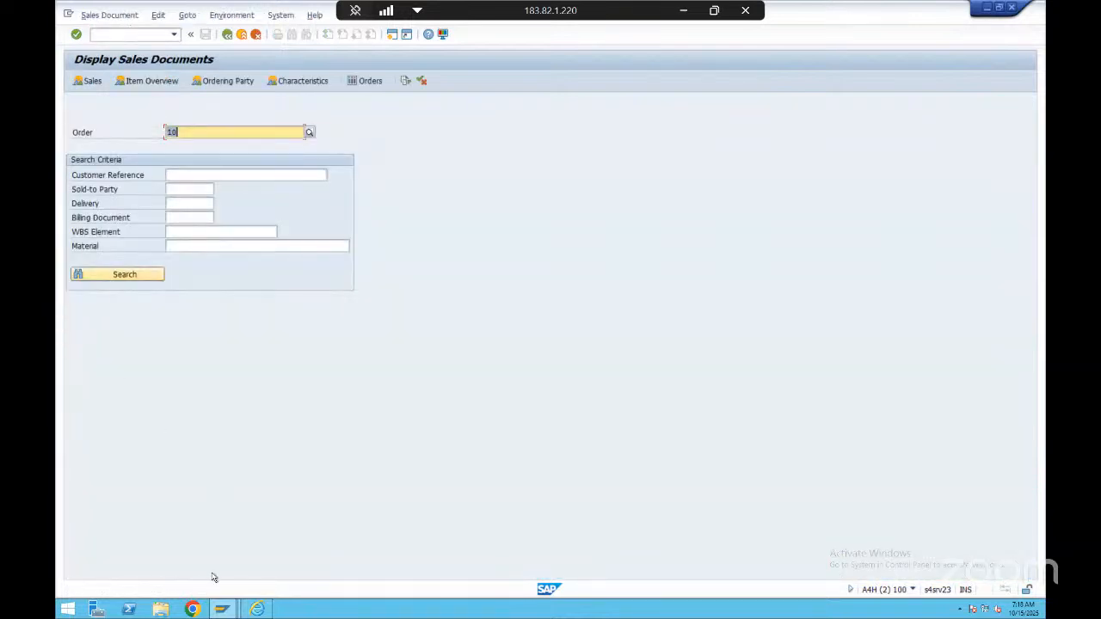
Check which sessions are open and return to the Display Sales Documents session
click(222, 608)
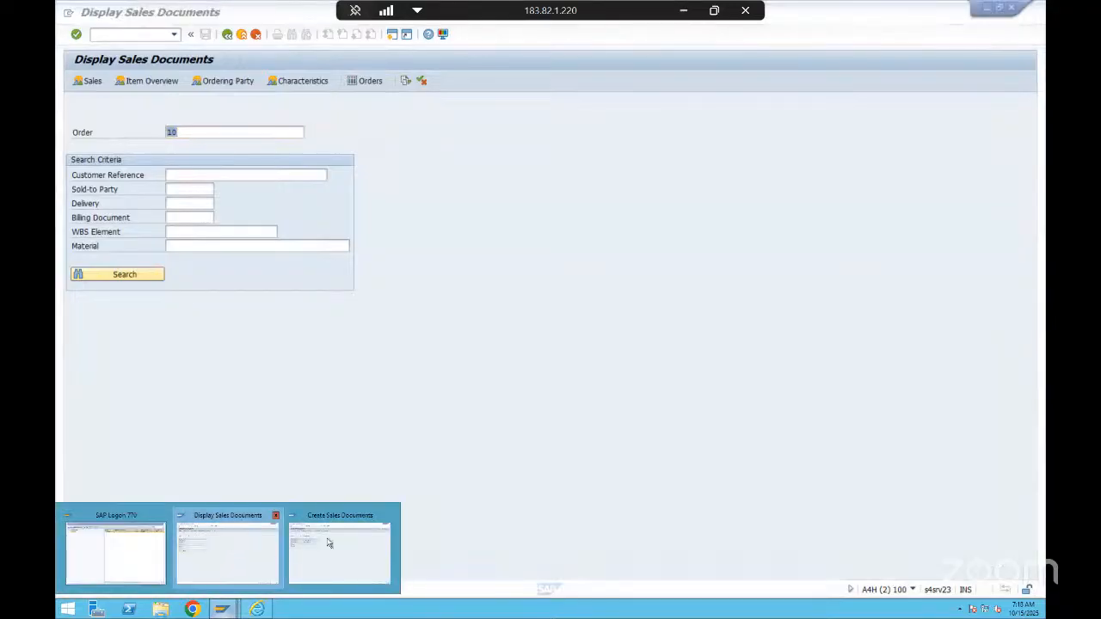
click(237, 551)
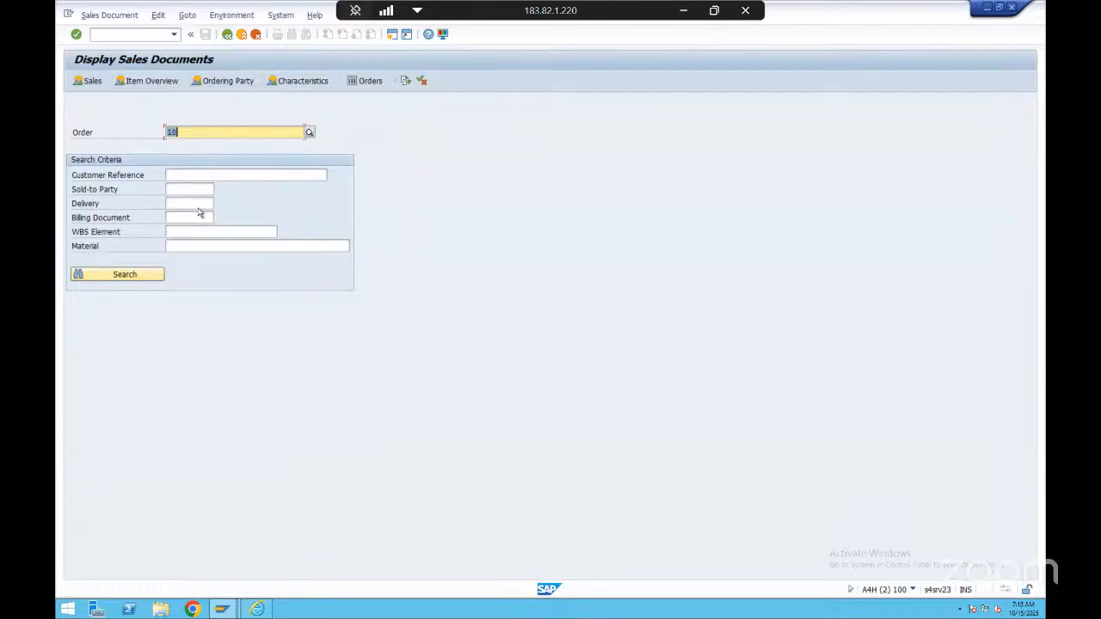
click(132, 33)
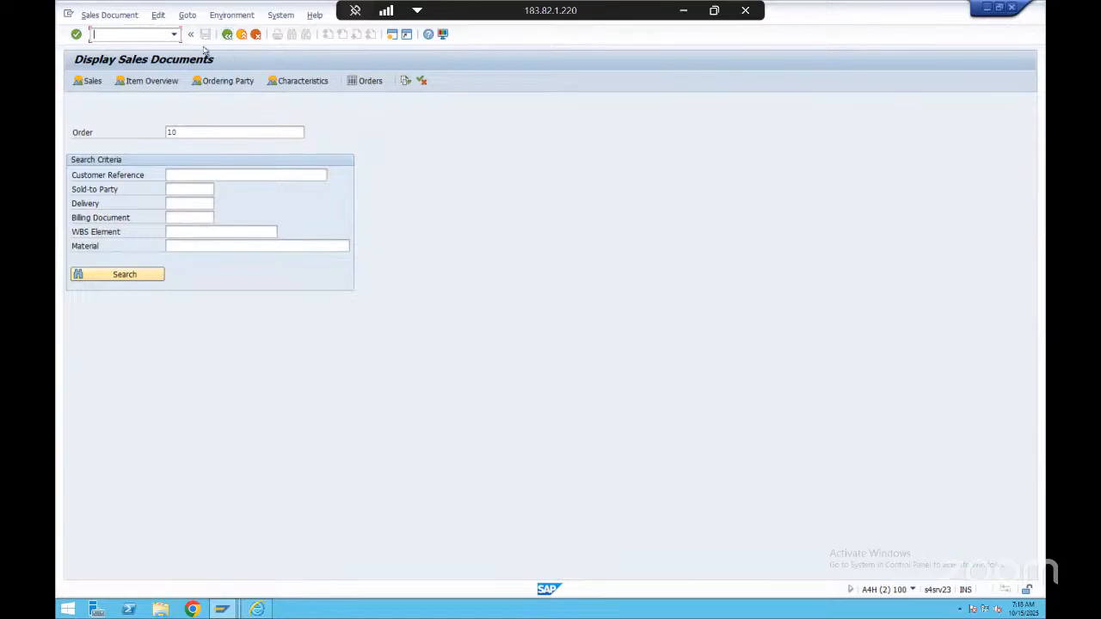
Switch to the Create Sales Documents session and restart the transaction in it with the command /nva01
key(alt+Tab)
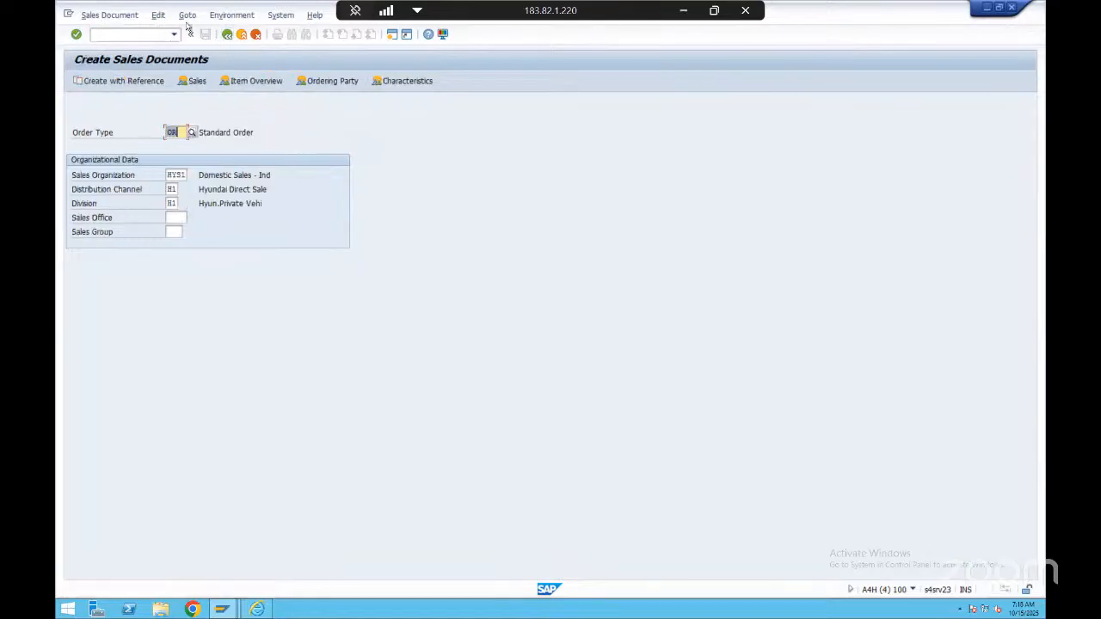
click(140, 35)
text(/nva01)
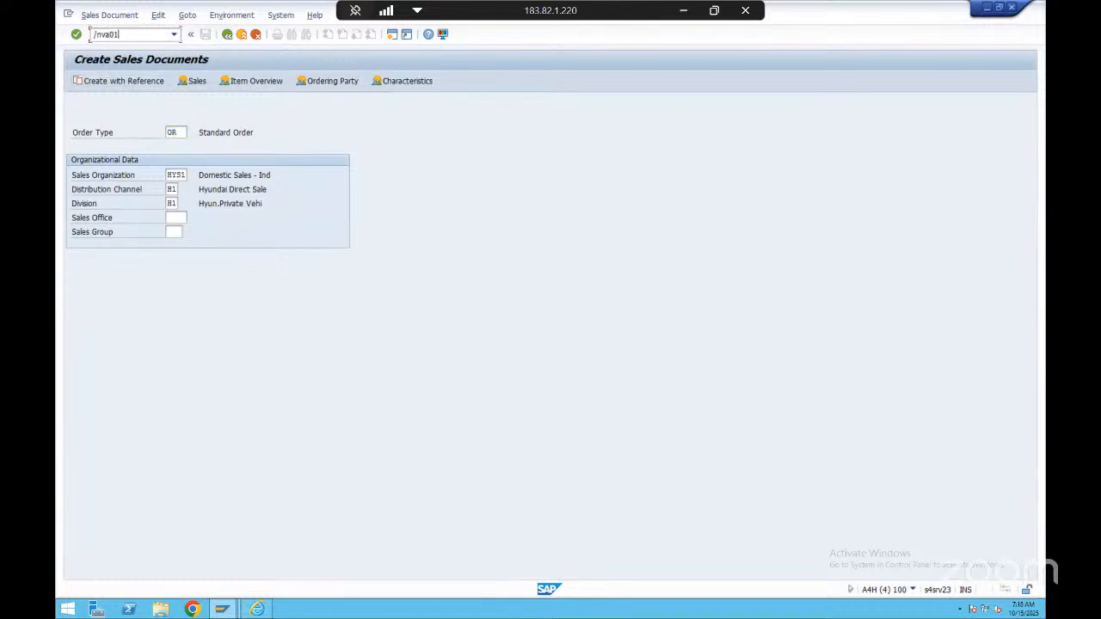
key(Return)
Start a sales document with order type OR, sales organization HYS1, distribution channel H1 and division H1
click(181, 176)
click(180, 131)
click(177, 177)
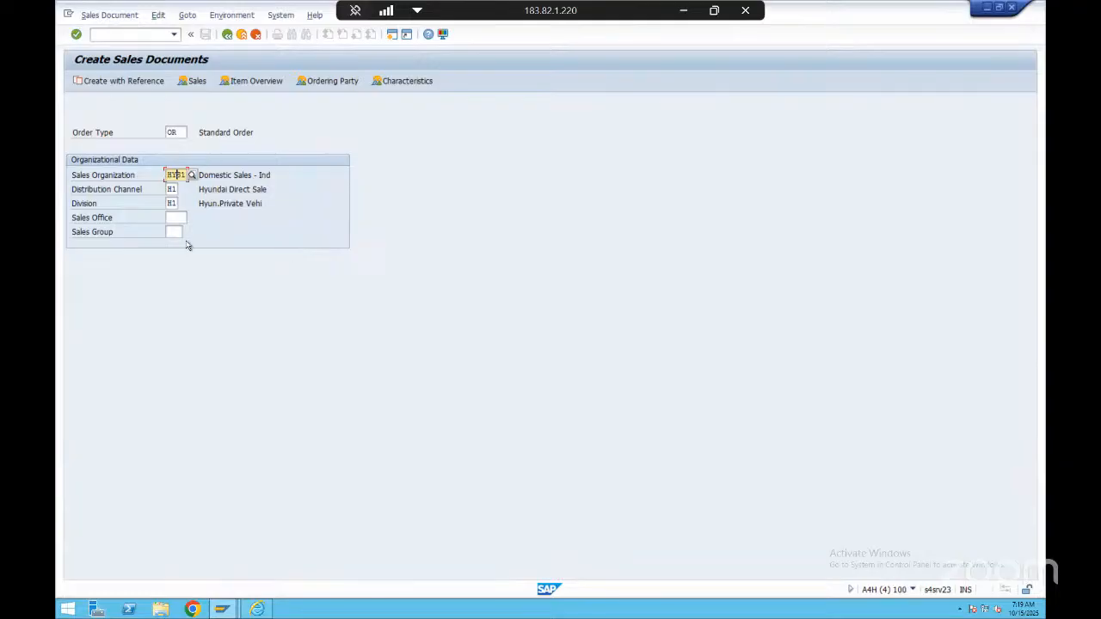
key(Return)
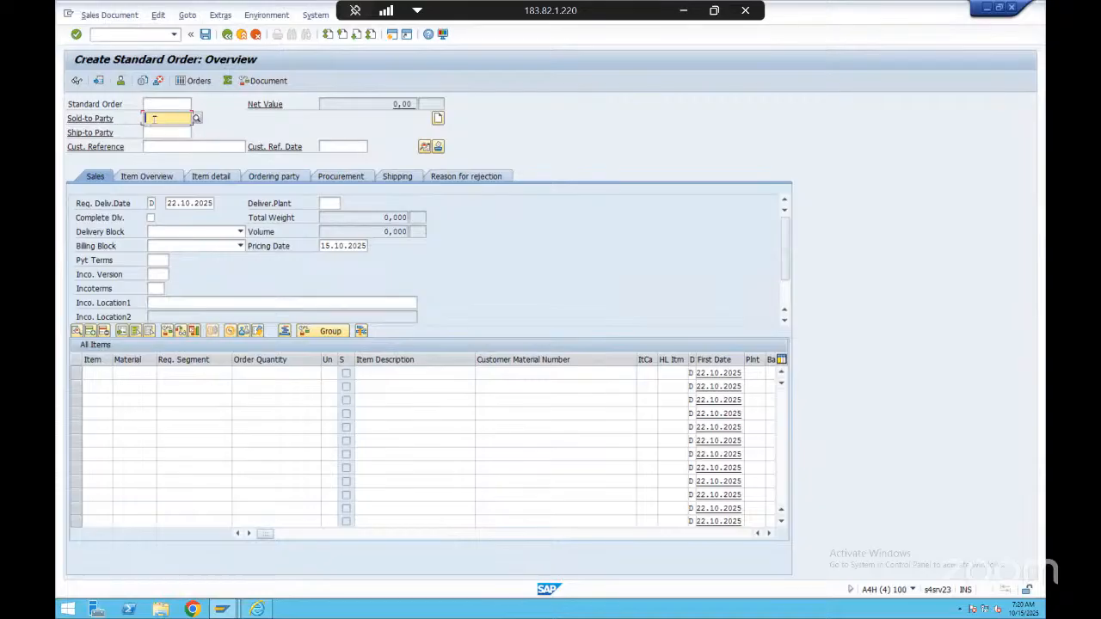
Enter the customer number as the standard order's sold-to party and confirm it, leaving the ship-to party blank
click(171, 132)
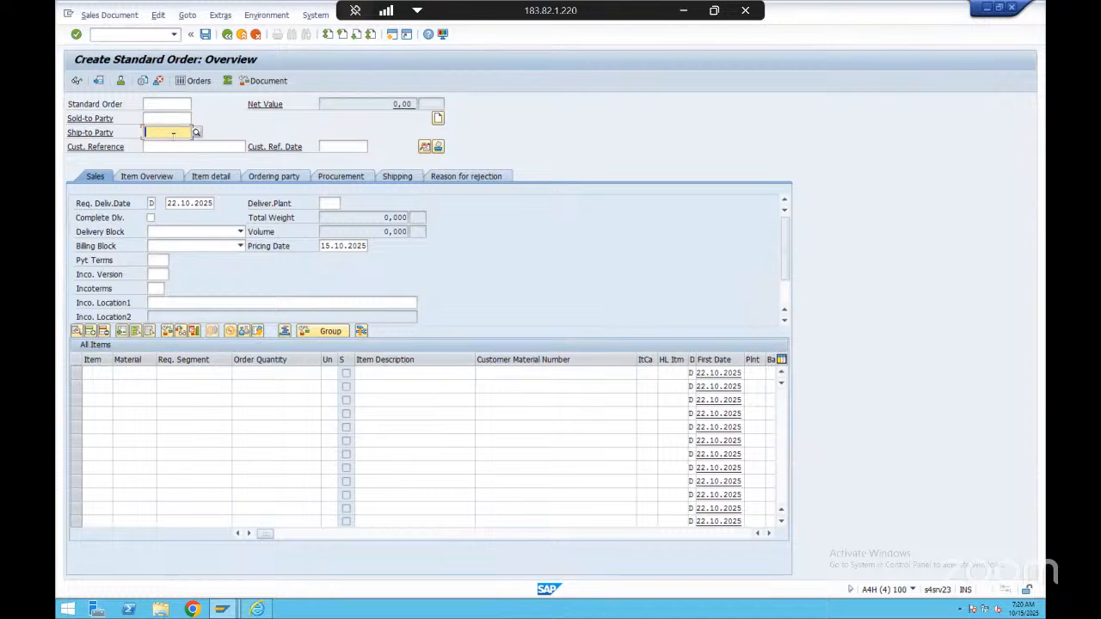
click(176, 120)
click(166, 132)
click(174, 116)
click(175, 134)
click(171, 119)
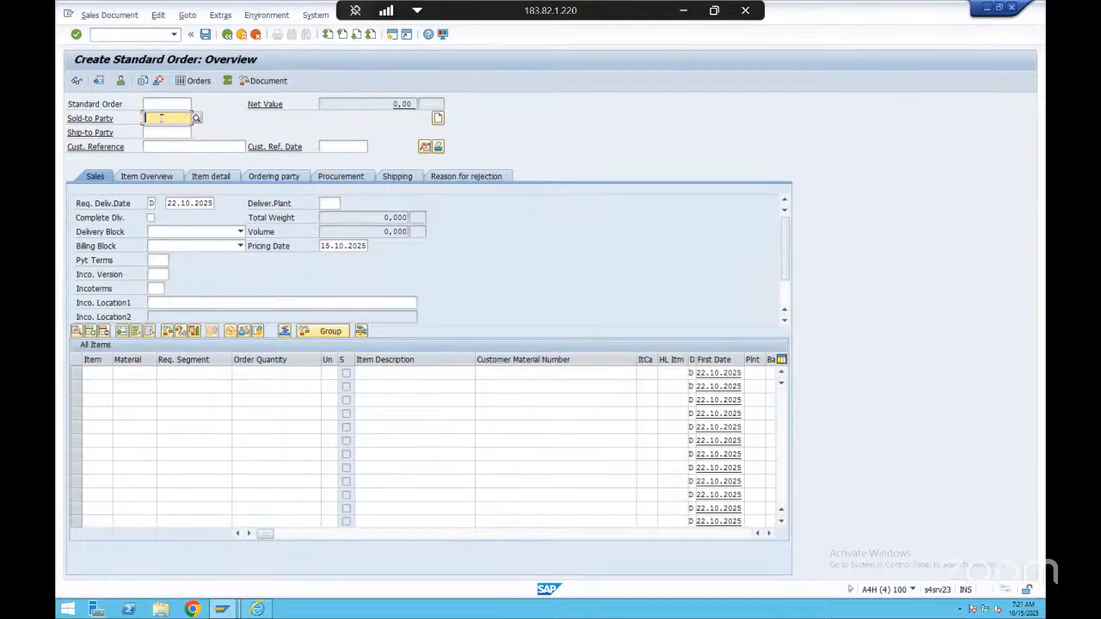
click(172, 114)
key(BackSpace)
key(BackSpace)
click(166, 132)
key(Return)
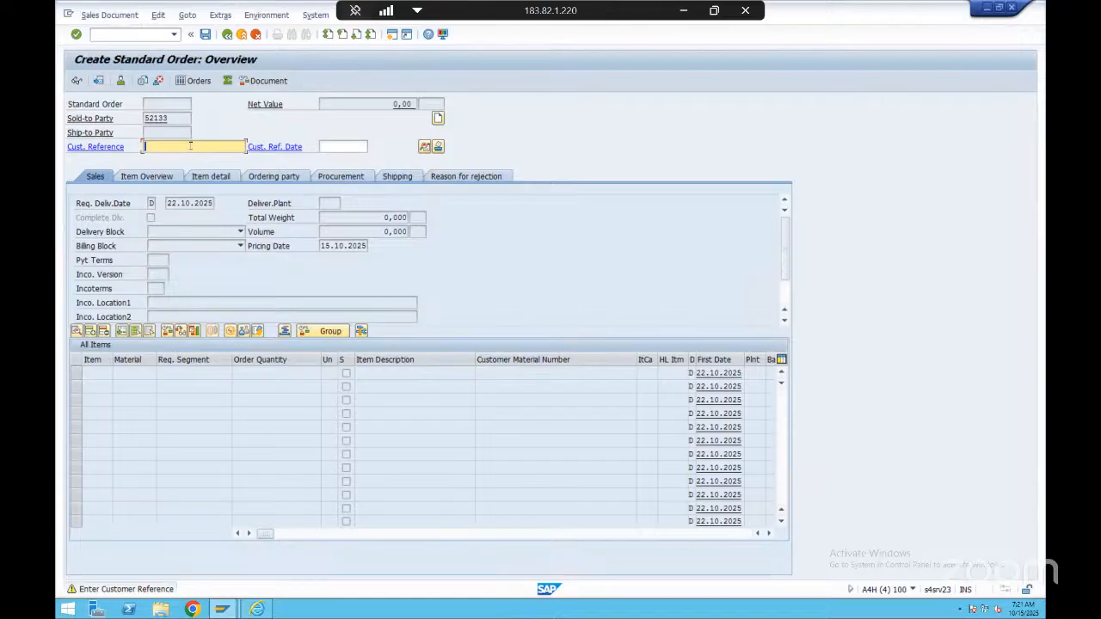
Set the standard order's customer reference to "test M1" and confirm the entry
text(test Mi)
key(Return)
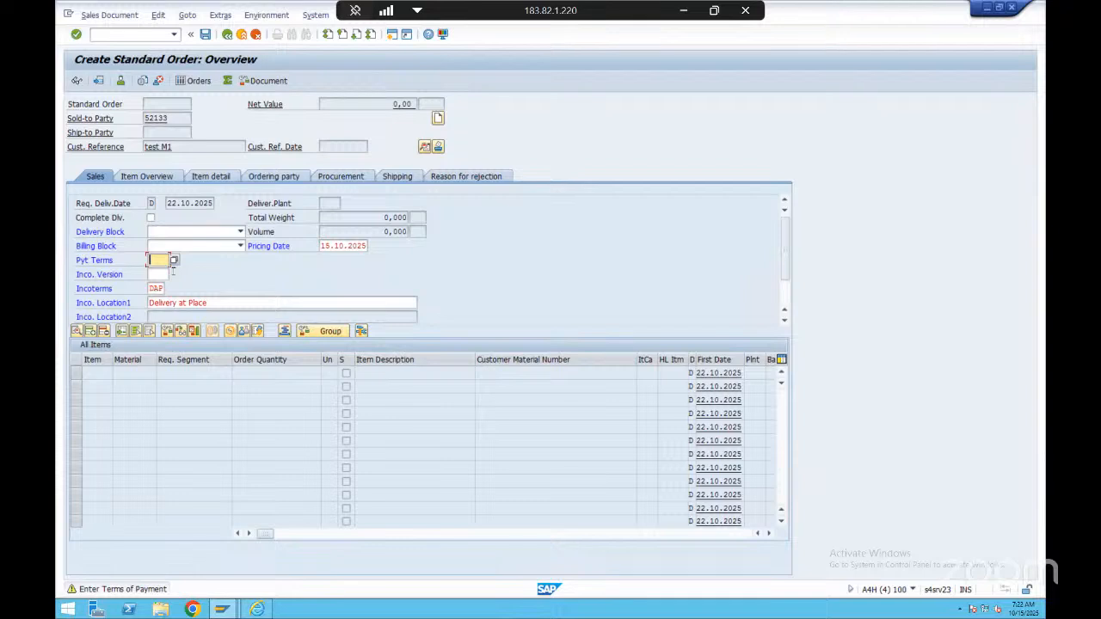
Review the available payment terms, choose 0002 (2 % cash discount within 14 days, 30 days net) for the order, and confirm it
click(174, 260)
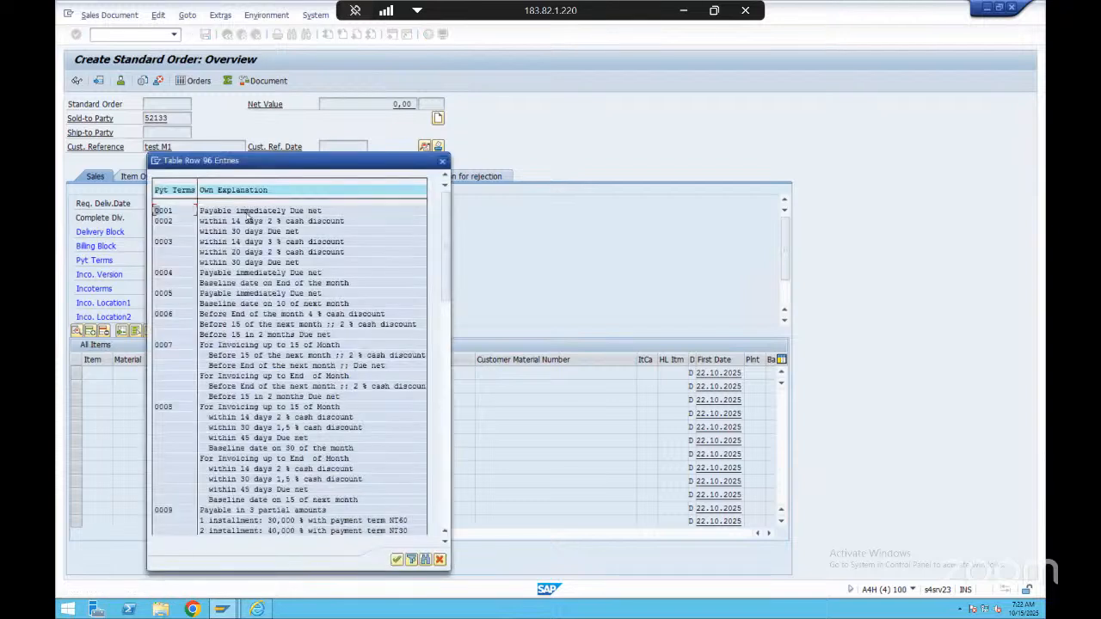
click(247, 213)
click(284, 211)
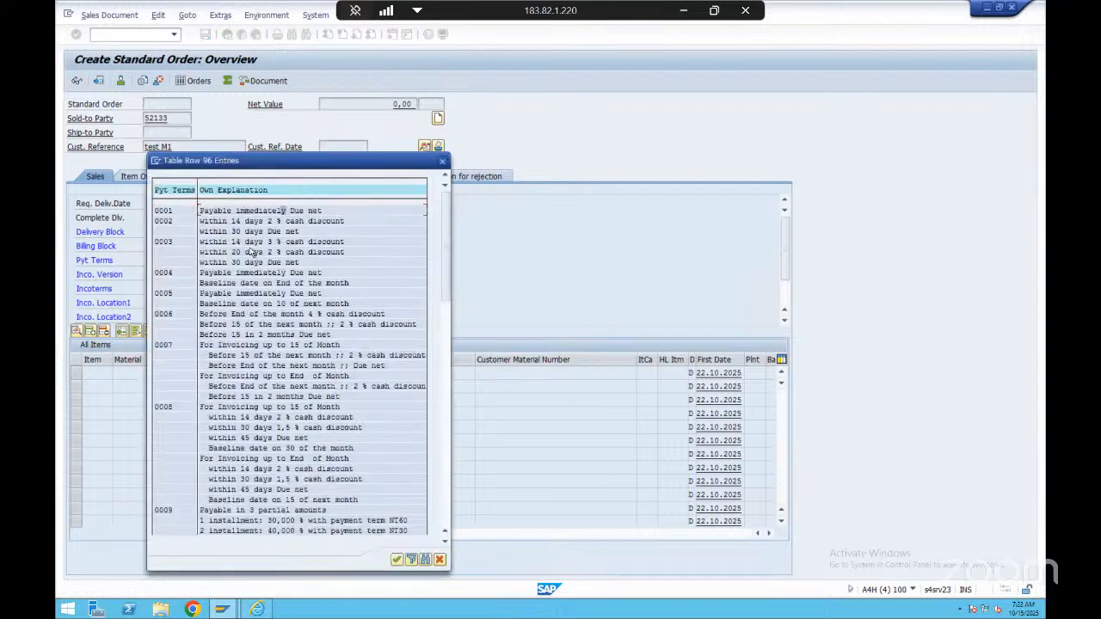
click(221, 221)
click(255, 387)
click(232, 221)
drag(268, 222, 308, 223)
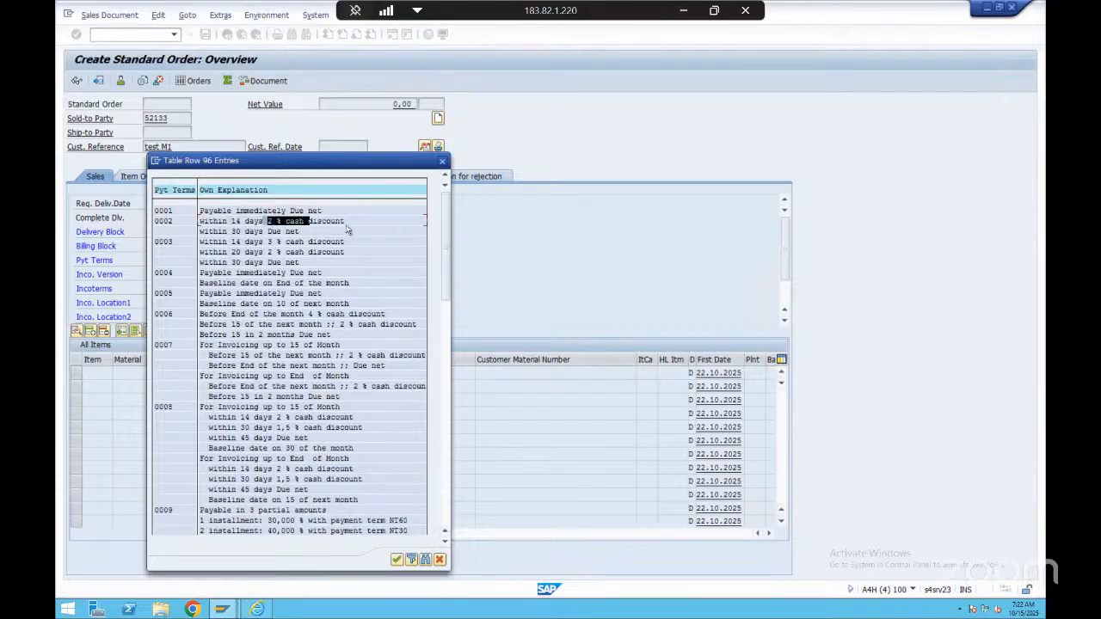
drag(215, 231, 299, 235)
click(298, 233)
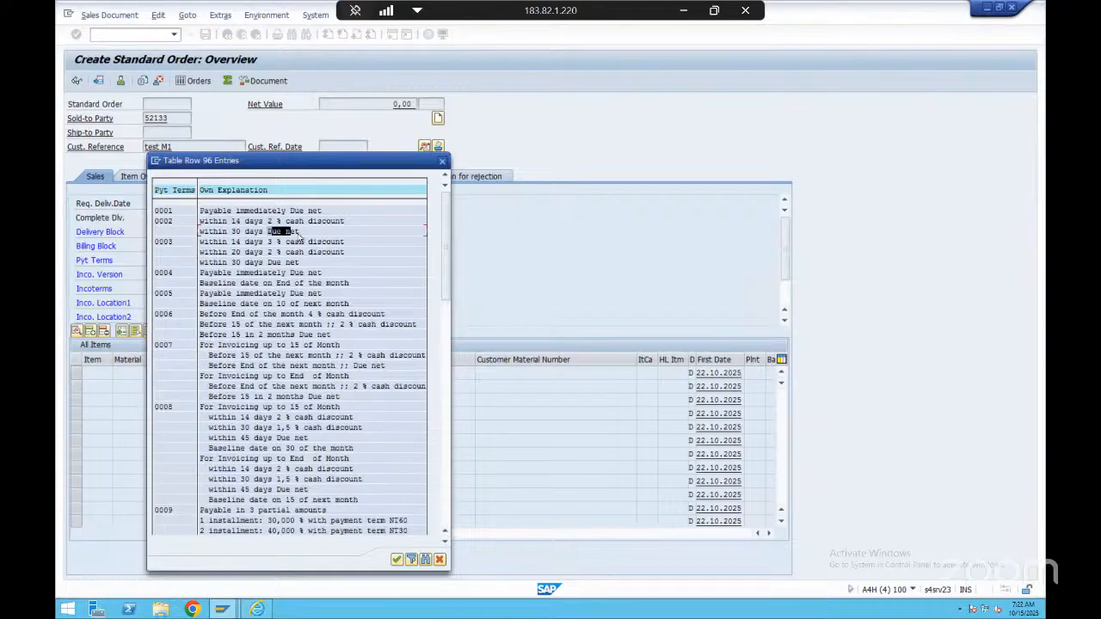
click(273, 274)
drag(210, 244, 347, 359)
click(256, 302)
double_click(212, 223)
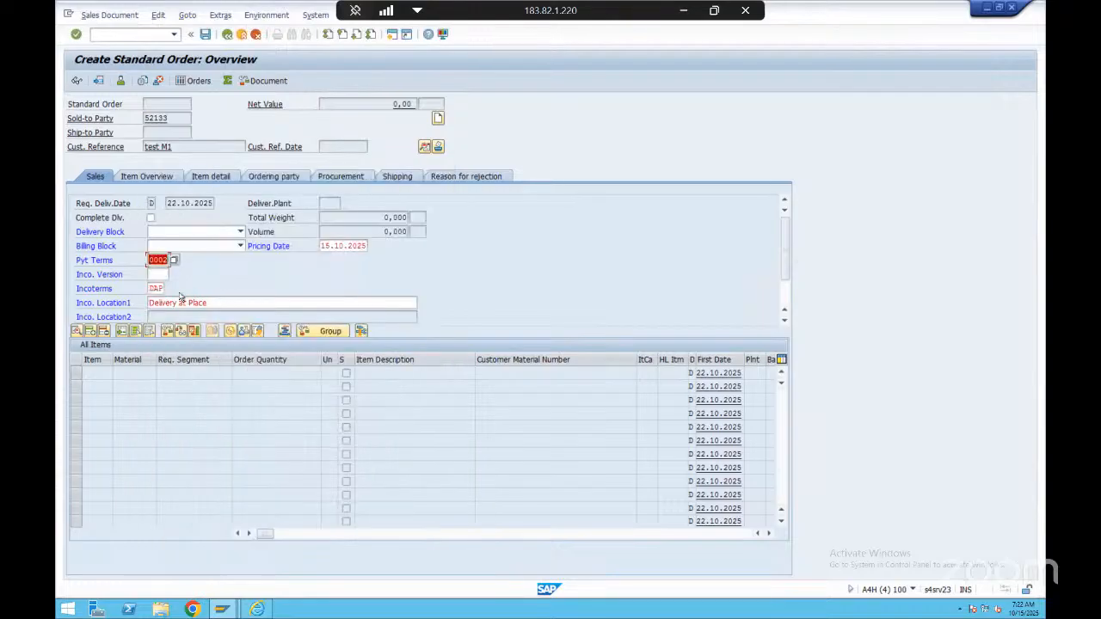
key(Return)
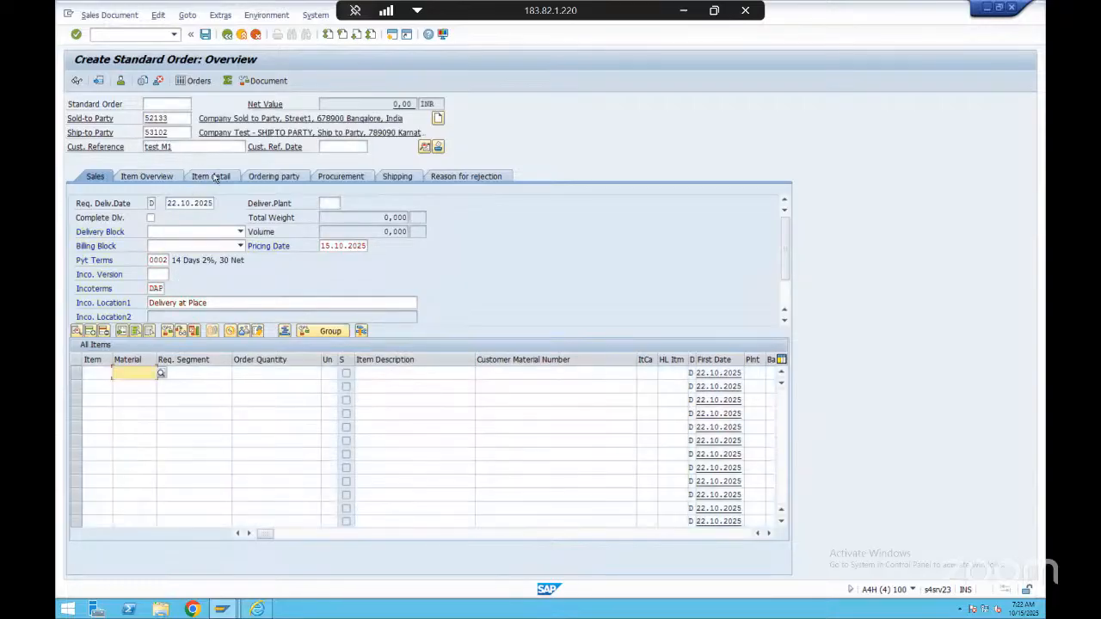
Examine the sales and shipping details in the standard order's header data
click(424, 148)
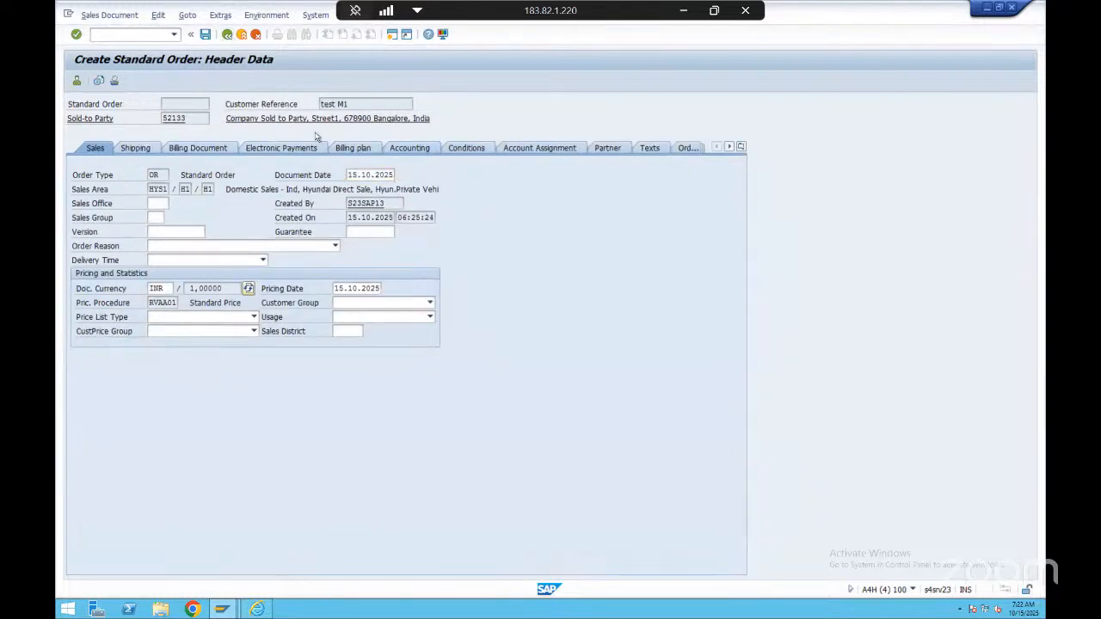
click(228, 34)
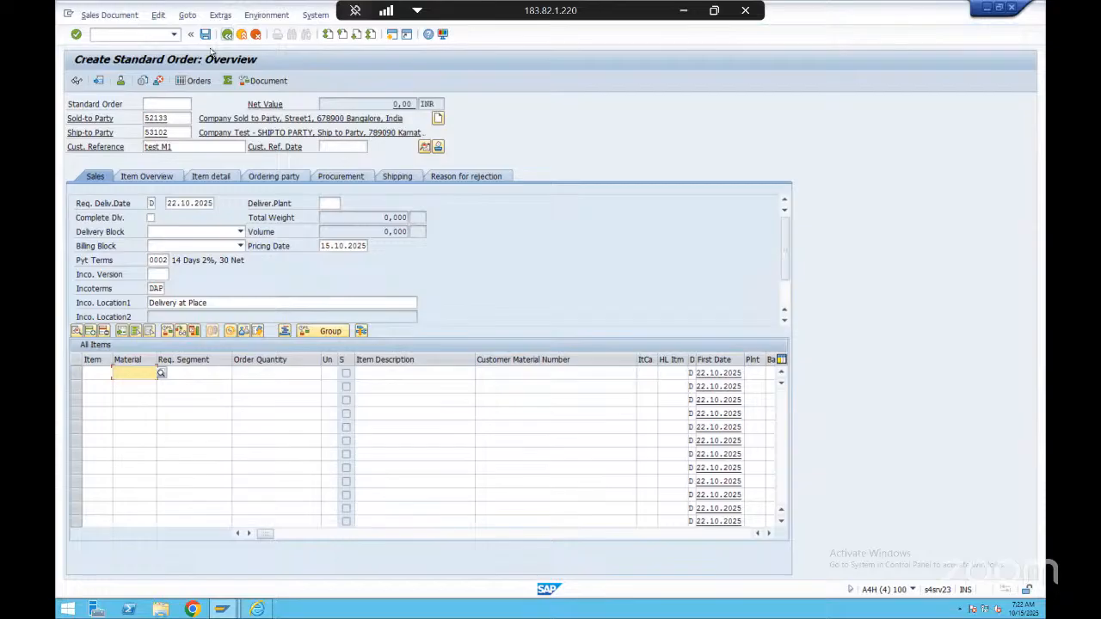
click(424, 148)
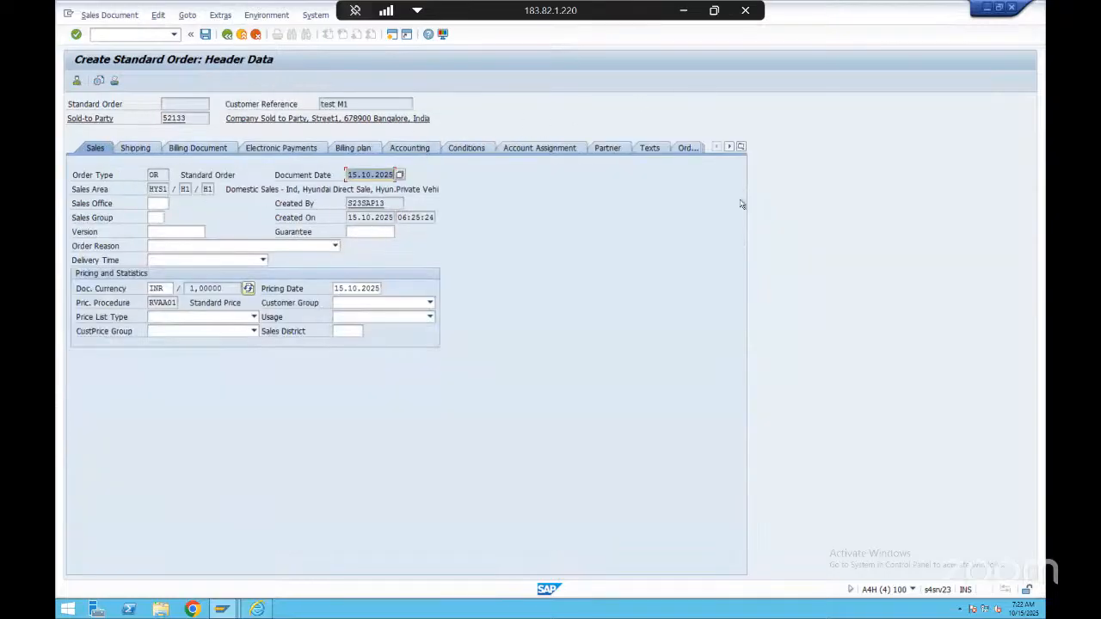
click(129, 148)
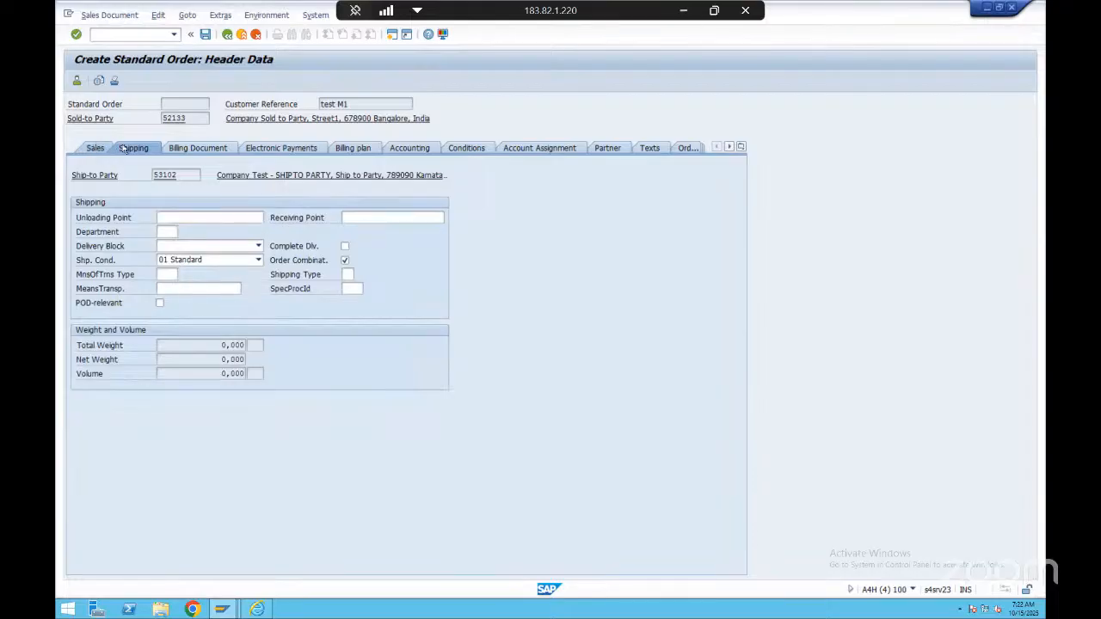
click(96, 148)
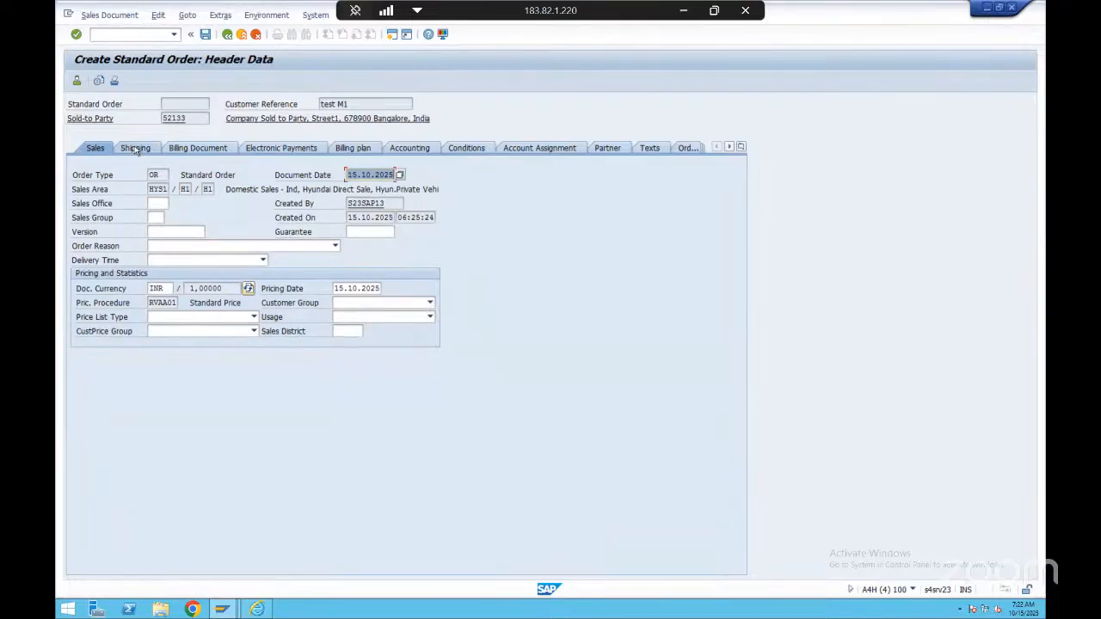
Check the shipping and sales details in the standard order's header data and return to the order overview
click(135, 149)
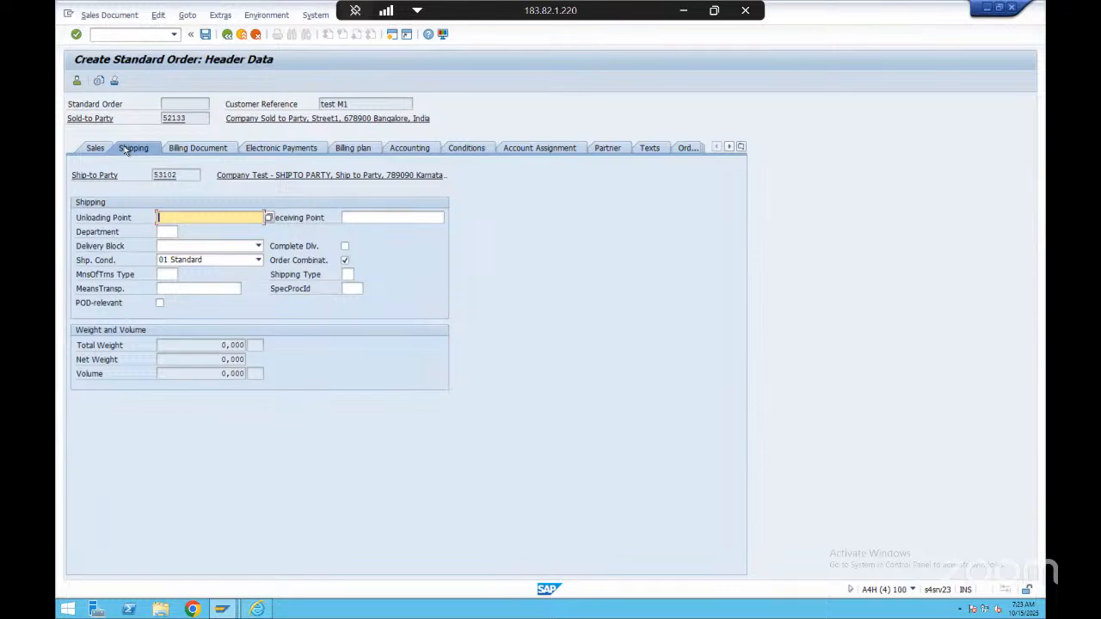
click(94, 148)
click(172, 118)
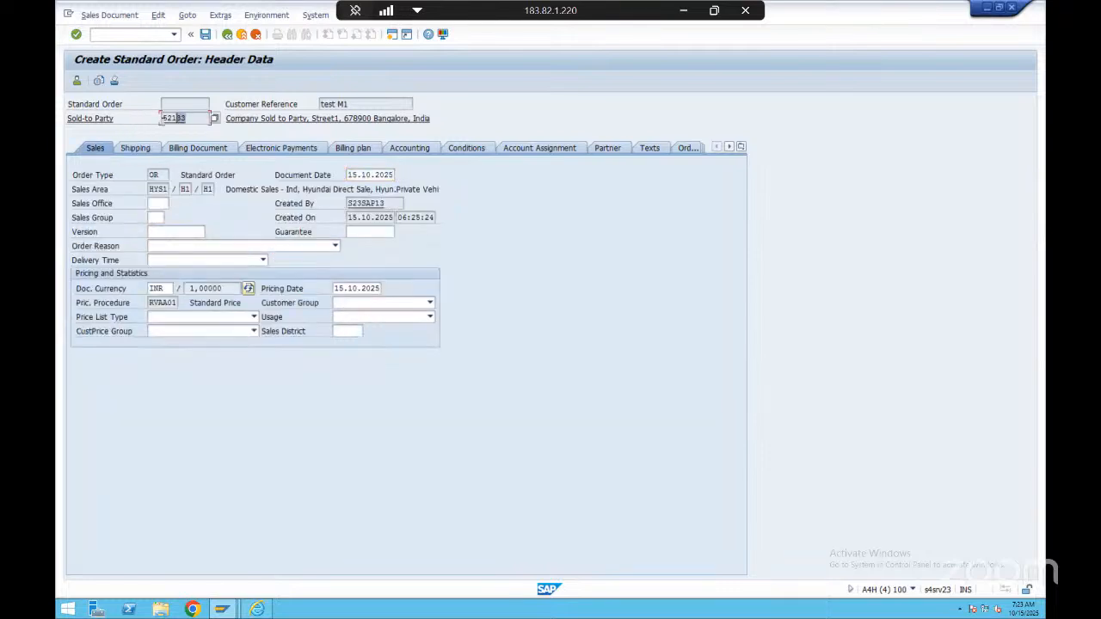
key(Return)
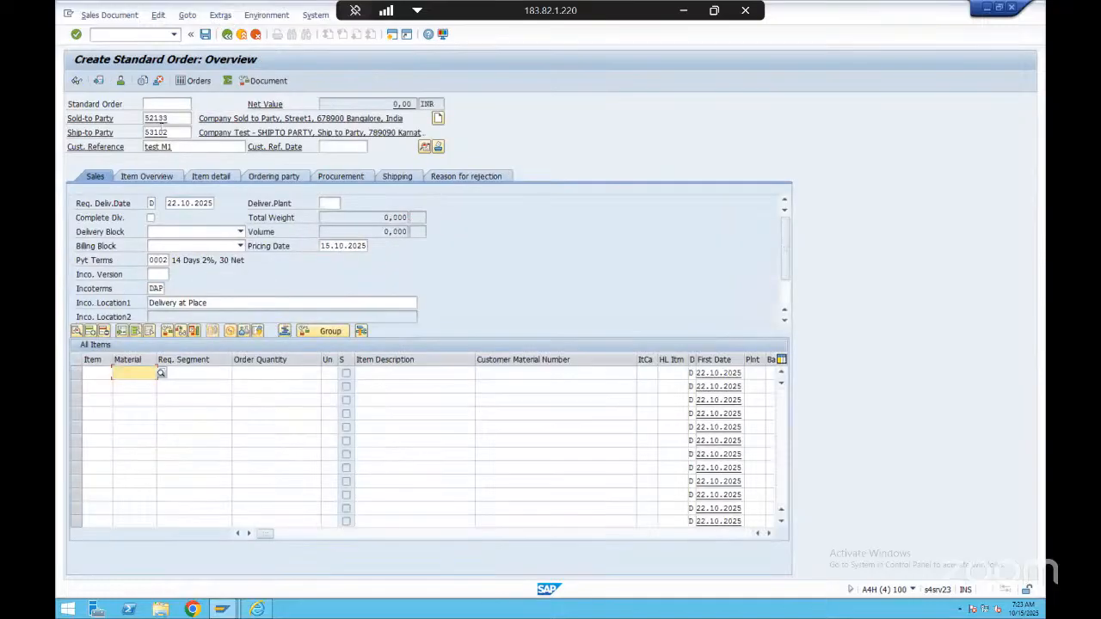
Reopen the order's header data and examine its shipping, billing document, electronic payments, billing plan and sales details, including sales area and pricing date
click(425, 147)
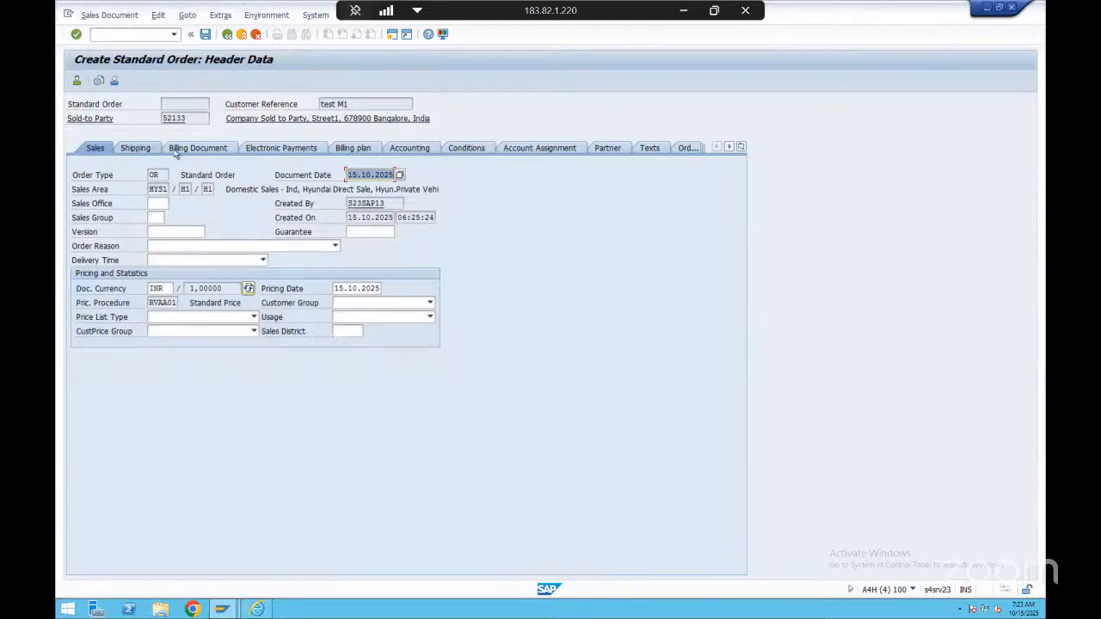
click(139, 149)
click(196, 150)
click(277, 153)
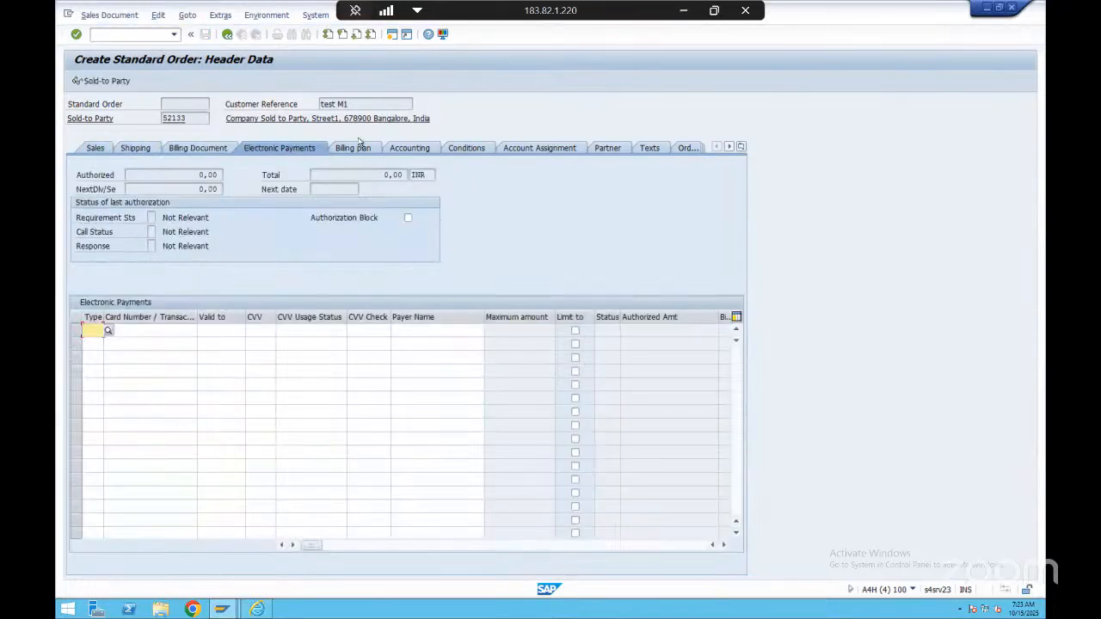
click(353, 148)
click(196, 148)
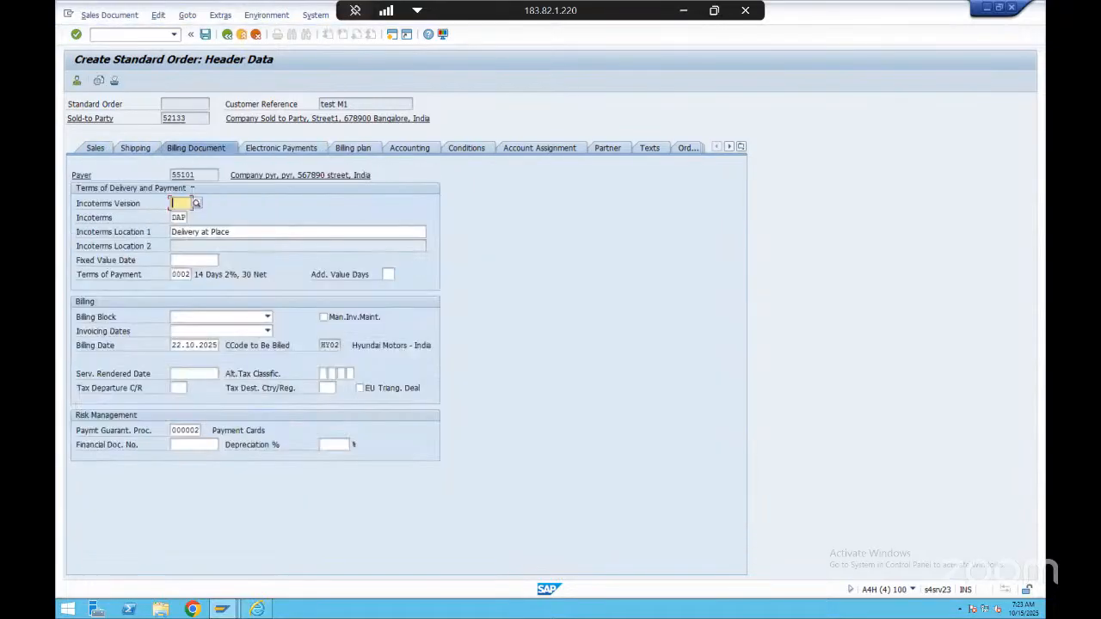
click(135, 148)
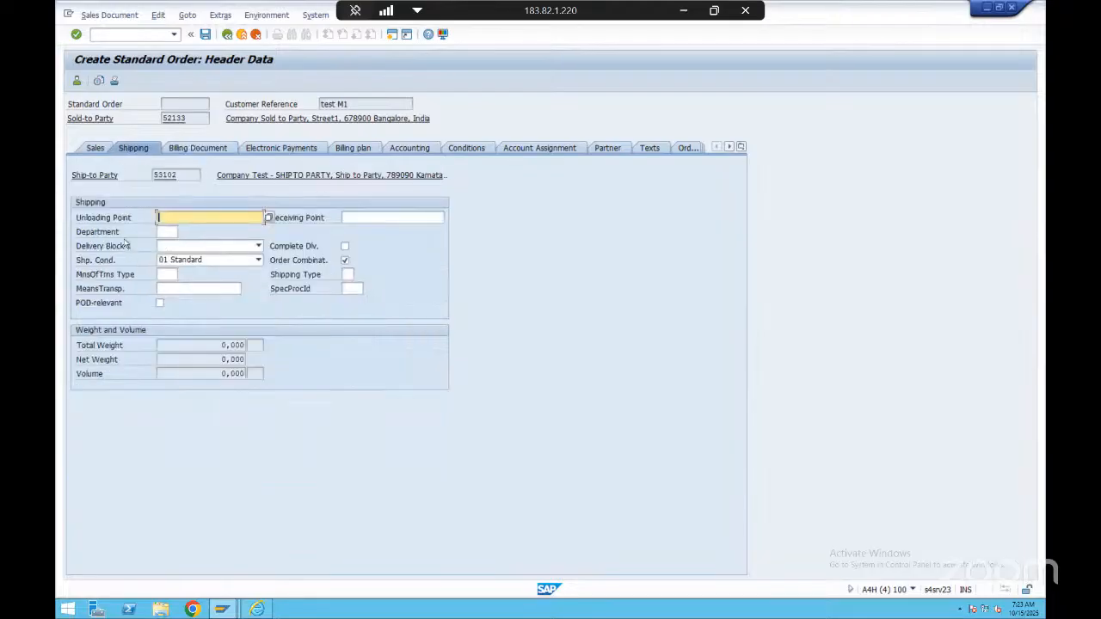
click(105, 151)
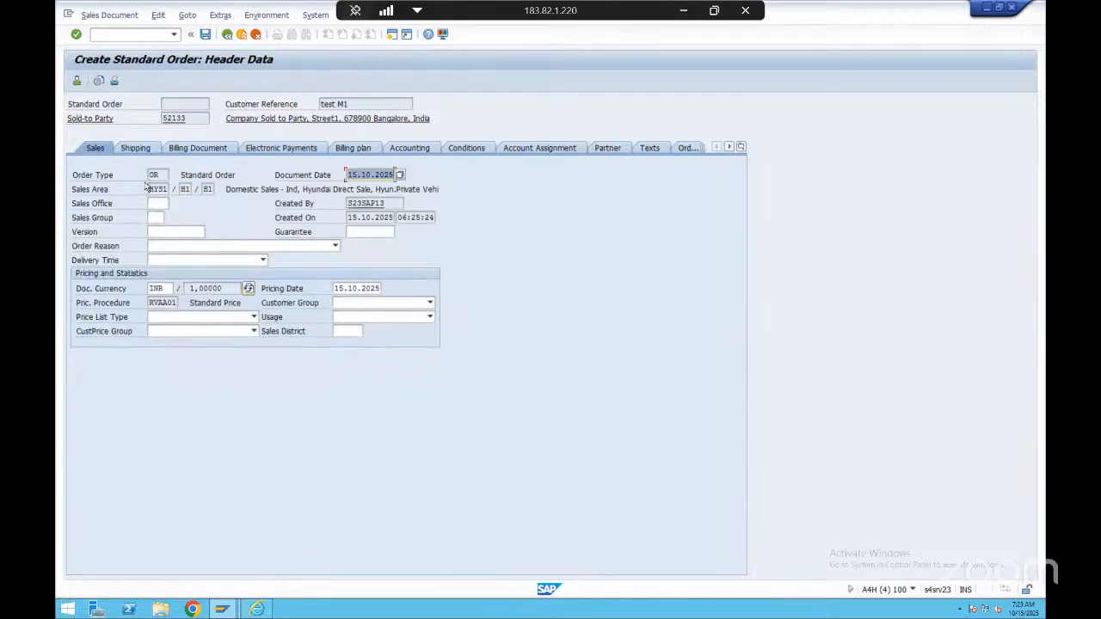
click(152, 188)
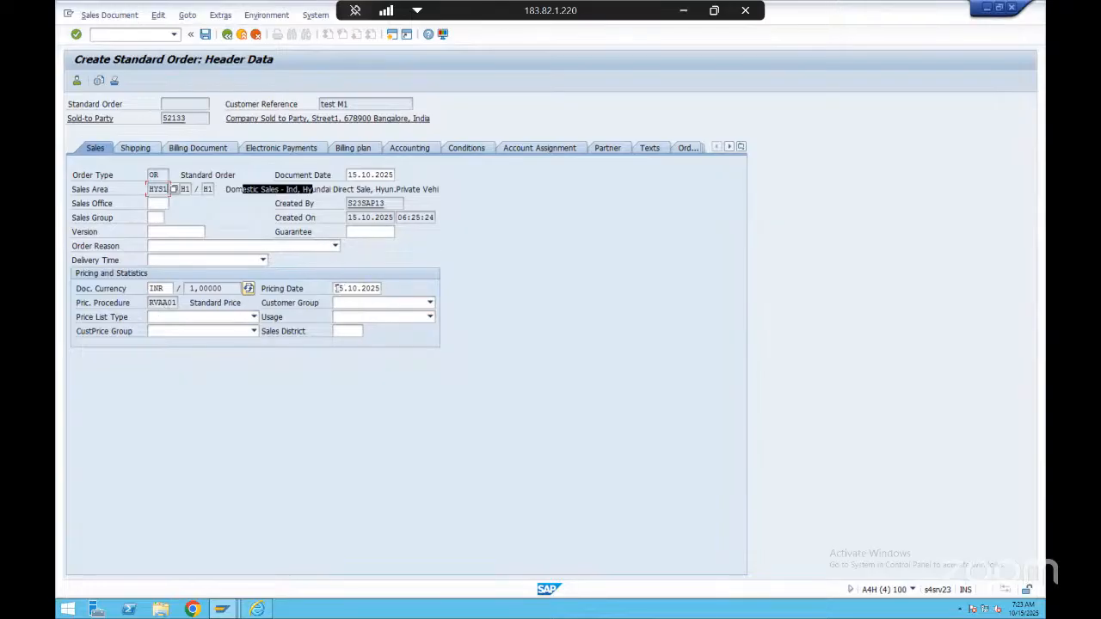
drag(335, 288, 398, 292)
Review the sold-to party, bill-to party, payer and ship-to party among the order's header partners, and return to the overview
click(608, 148)
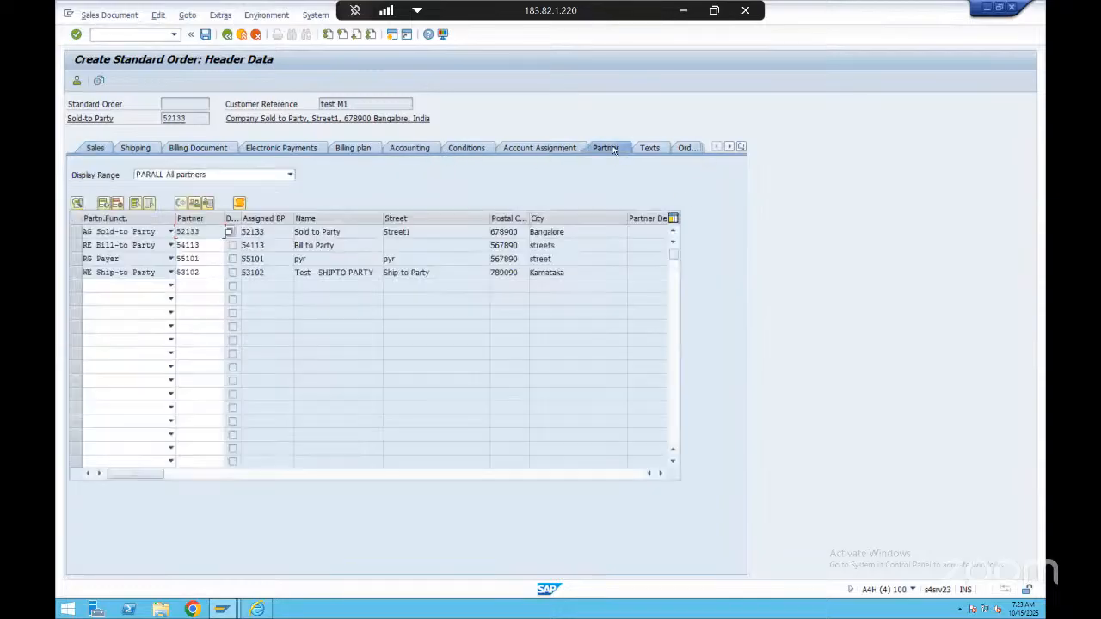
click(151, 235)
click(210, 231)
drag(207, 230, 174, 269)
click(177, 258)
click(178, 273)
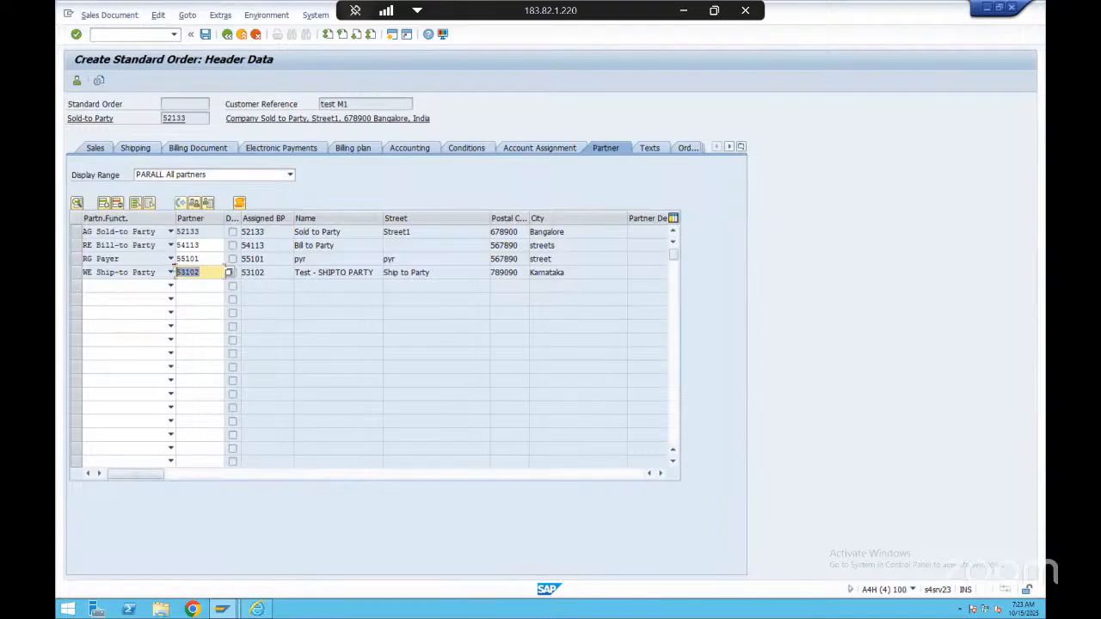
click(194, 273)
click(203, 230)
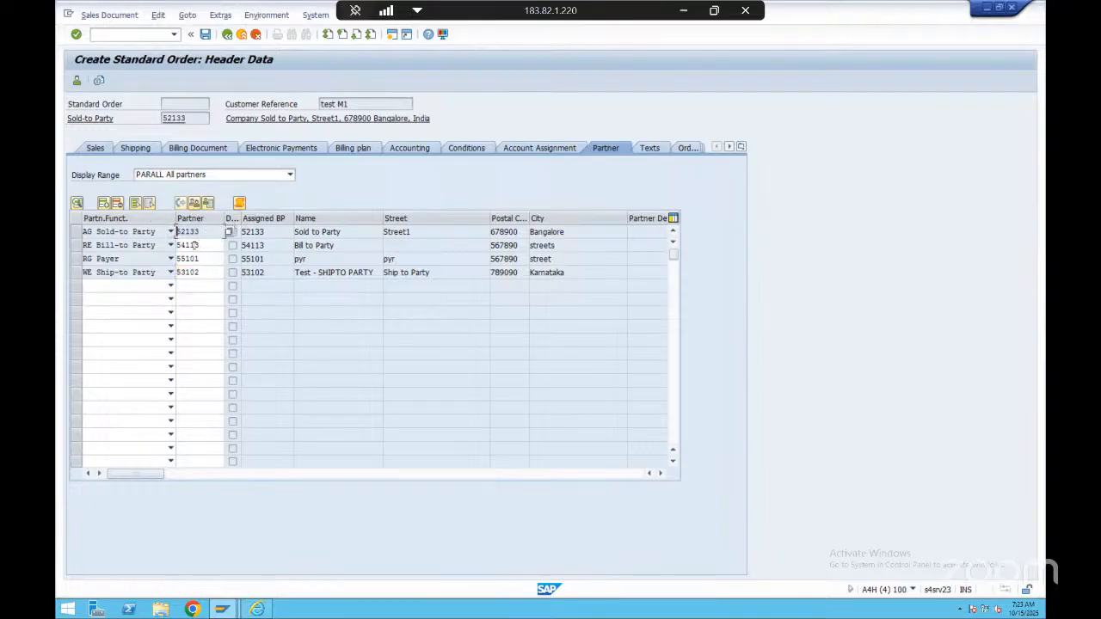
click(226, 37)
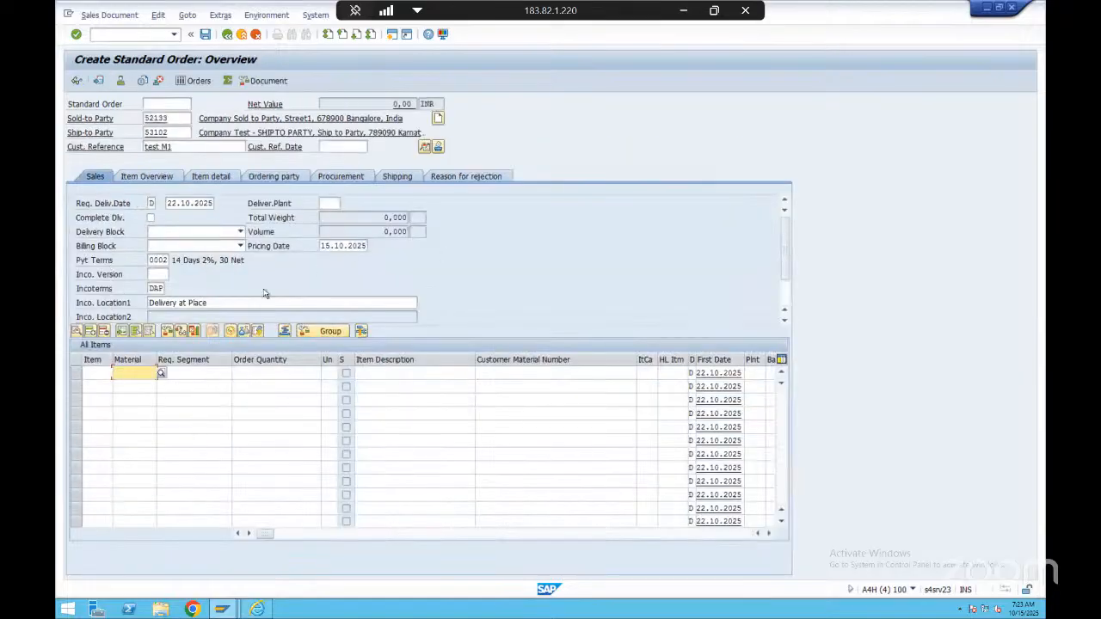
Add material HYN101 with an order quantity of 1 as the order's first item and confirm the entry
click(146, 176)
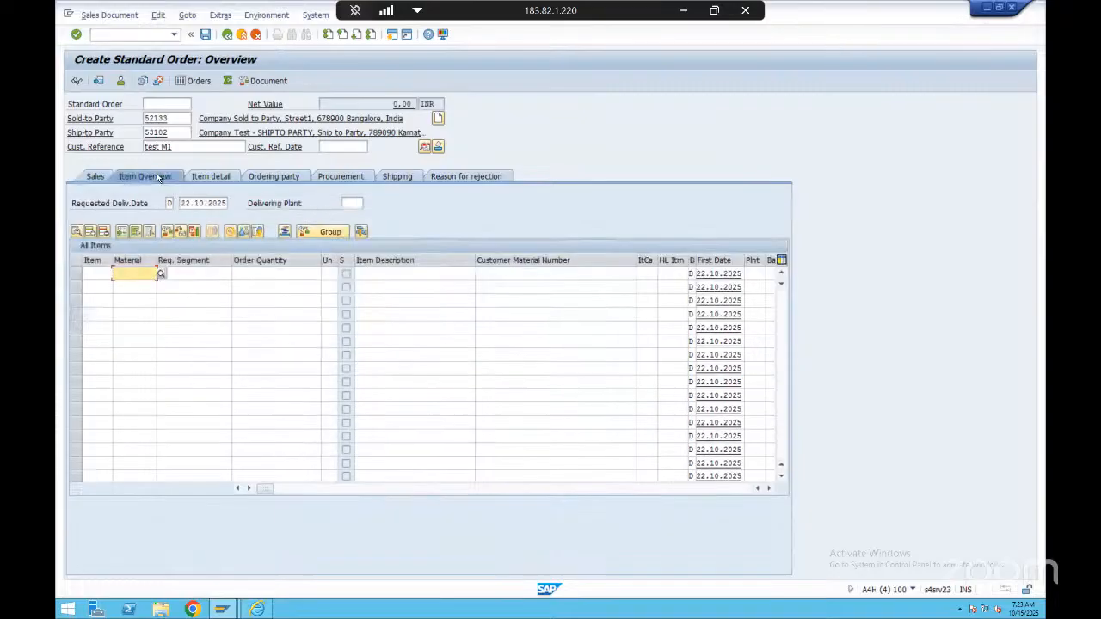
click(94, 178)
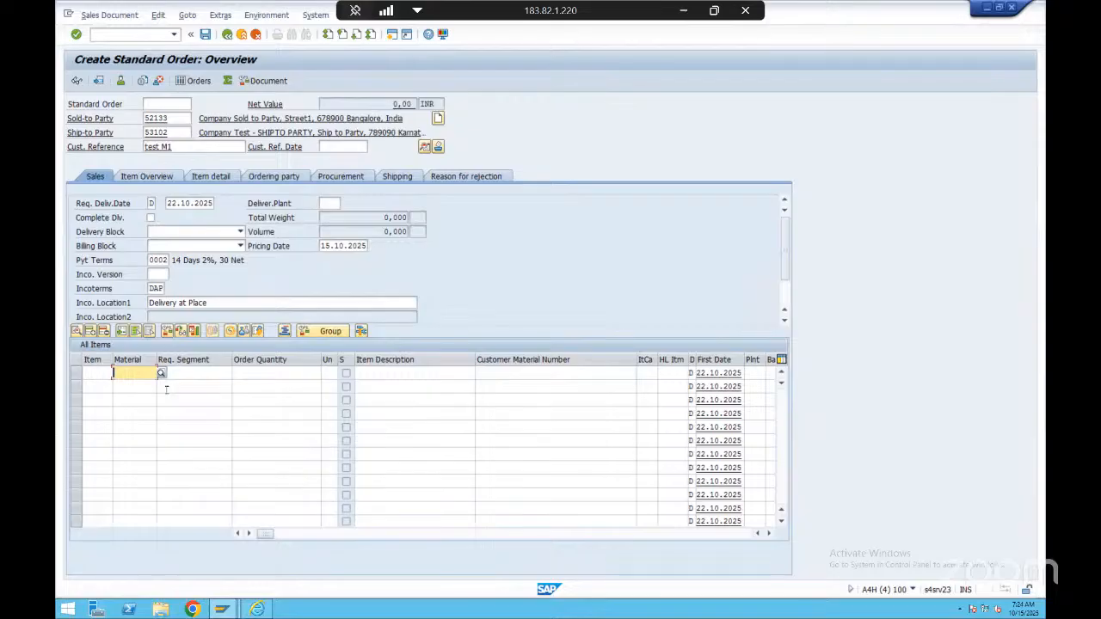
key(BackSpace)
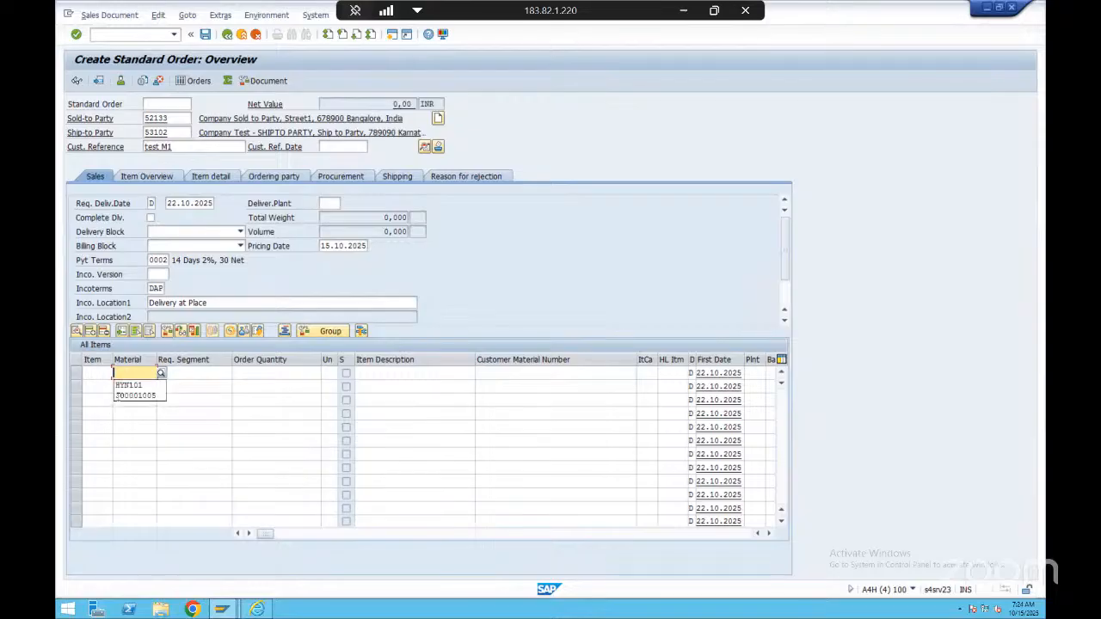
click(135, 385)
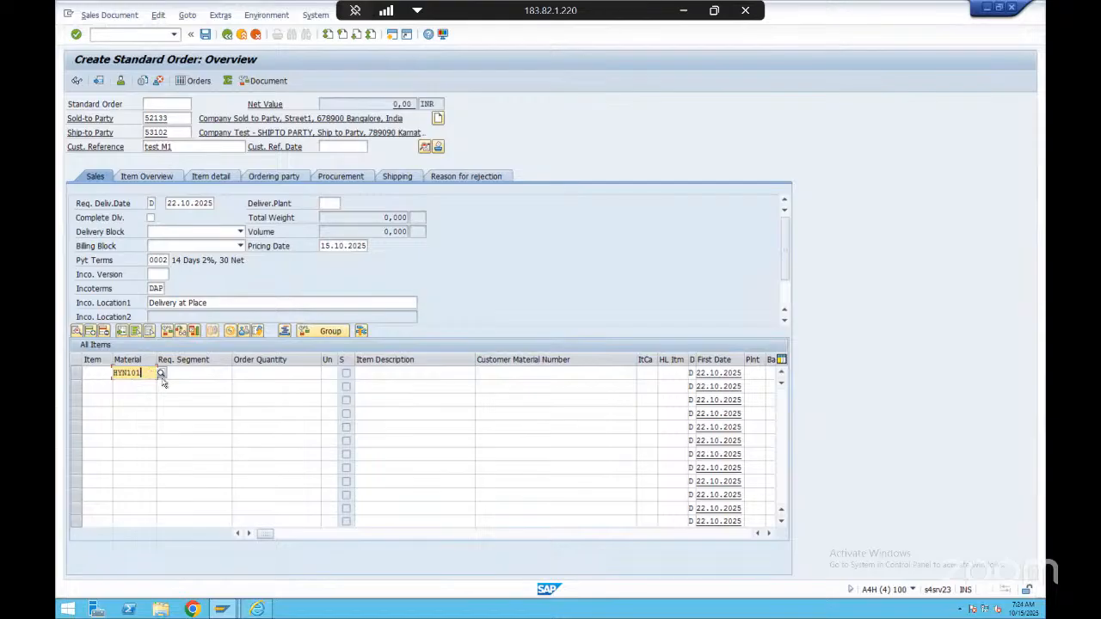
key(Tab)
key(Tab)
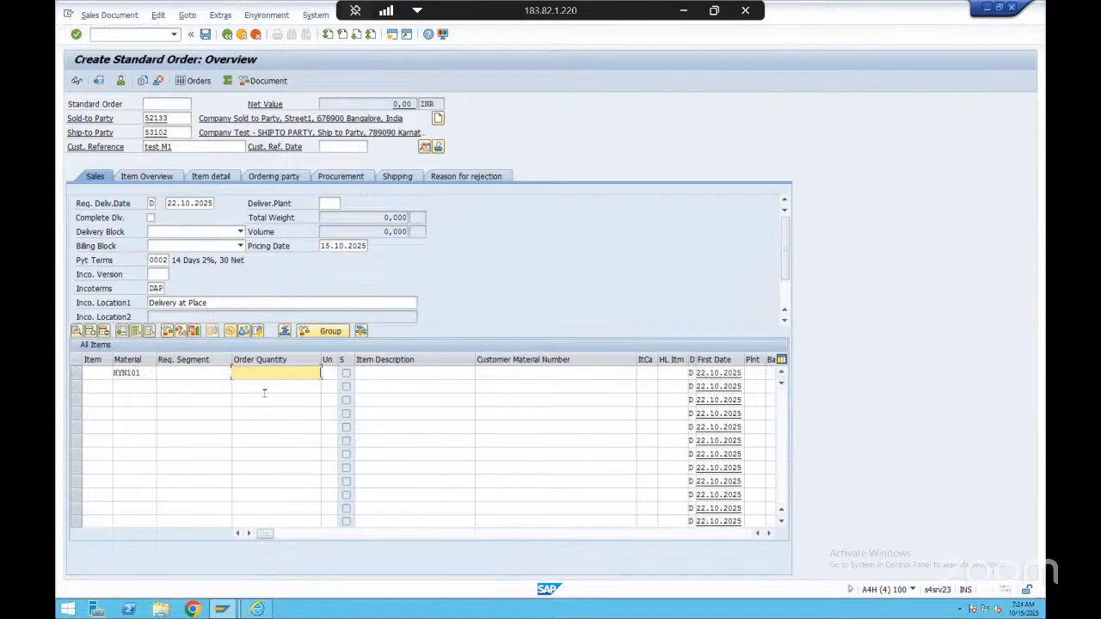
text(1)
click(307, 386)
key(Return)
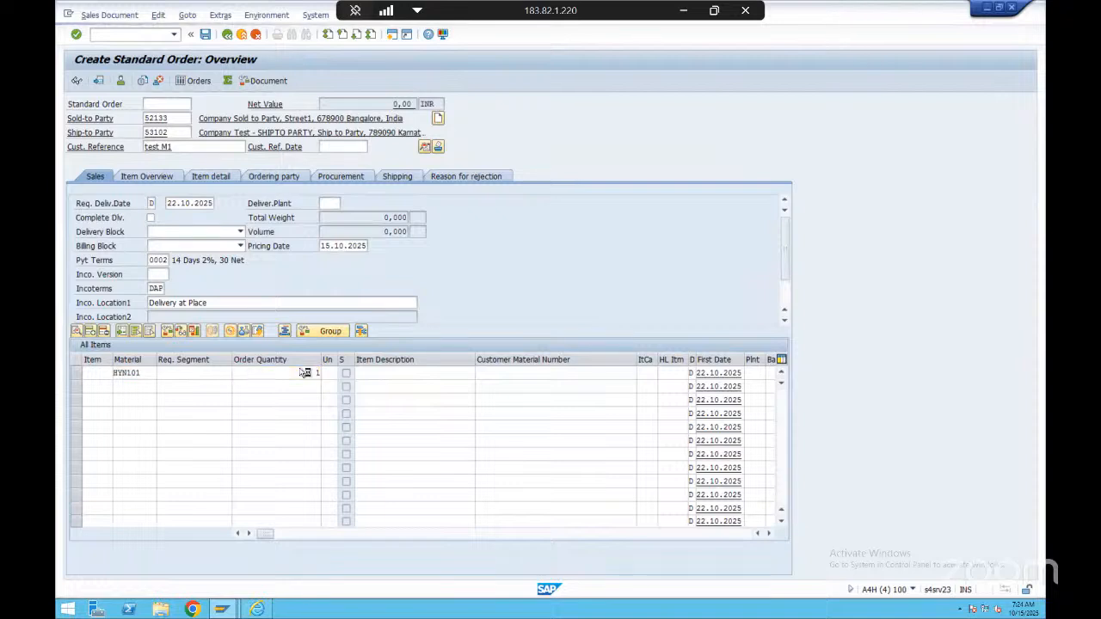
click(291, 373)
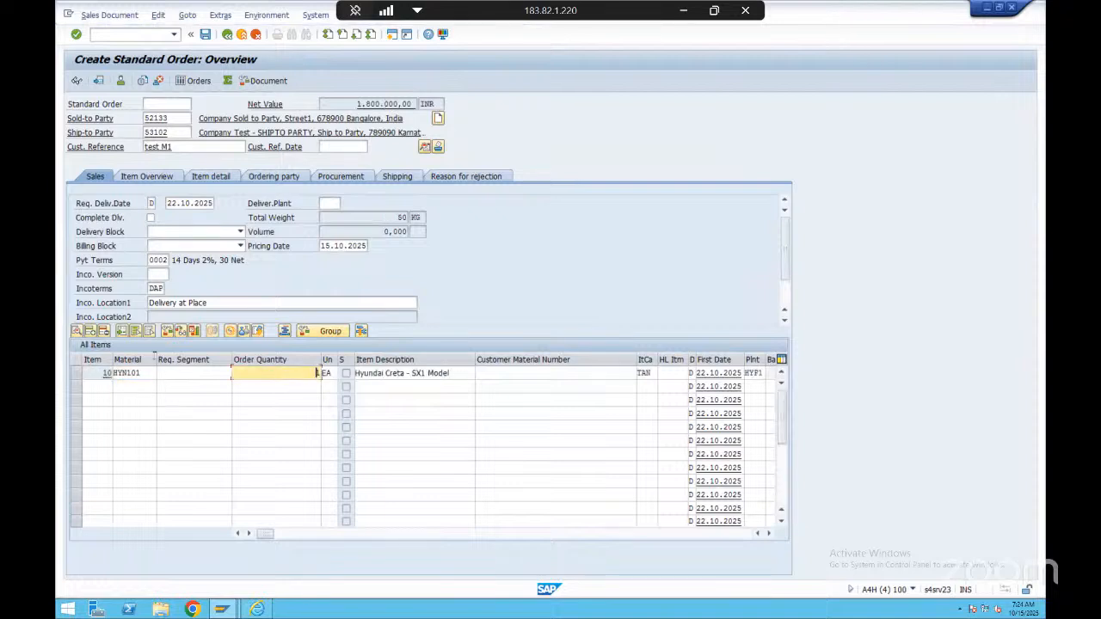
Inspect the first item's material and the order's sold-to party in the order overview
click(141, 373)
drag(143, 373, 118, 375)
click(118, 374)
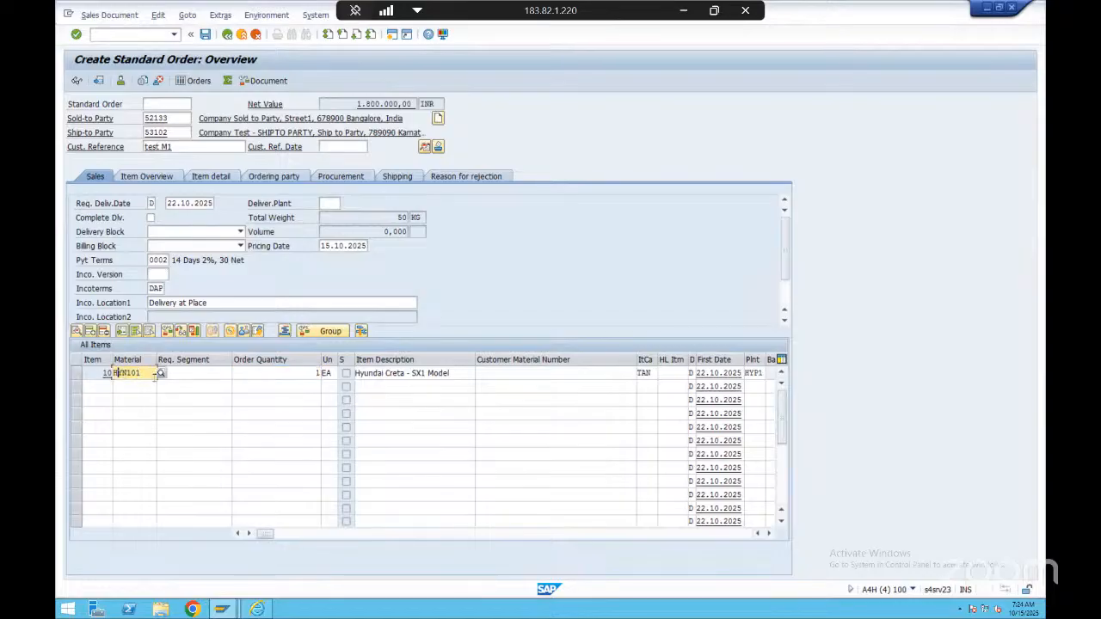
click(178, 120)
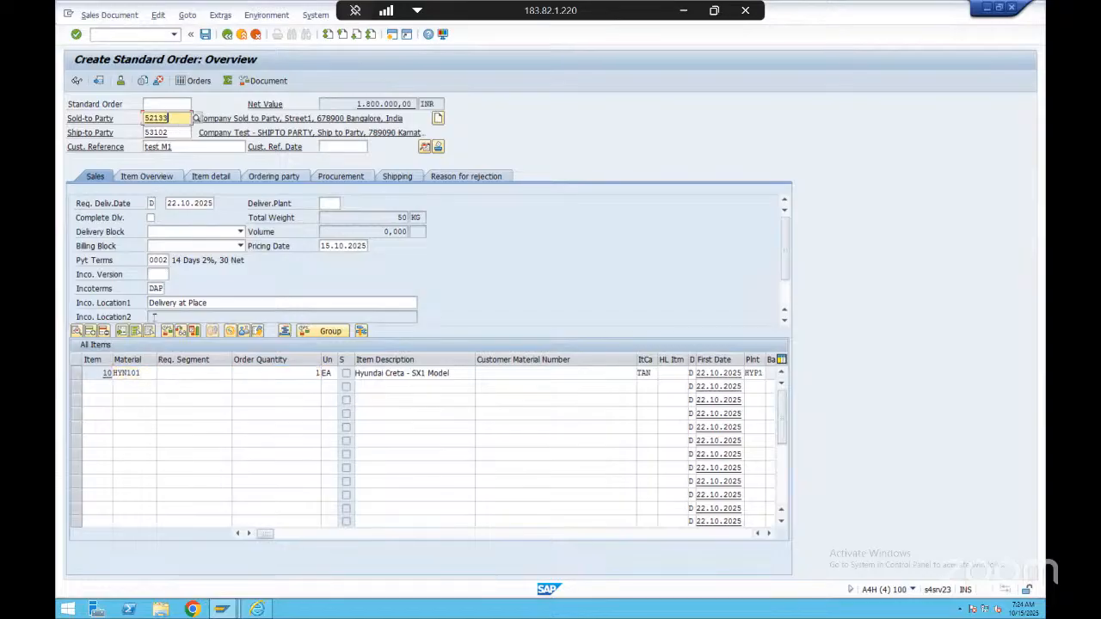
click(147, 372)
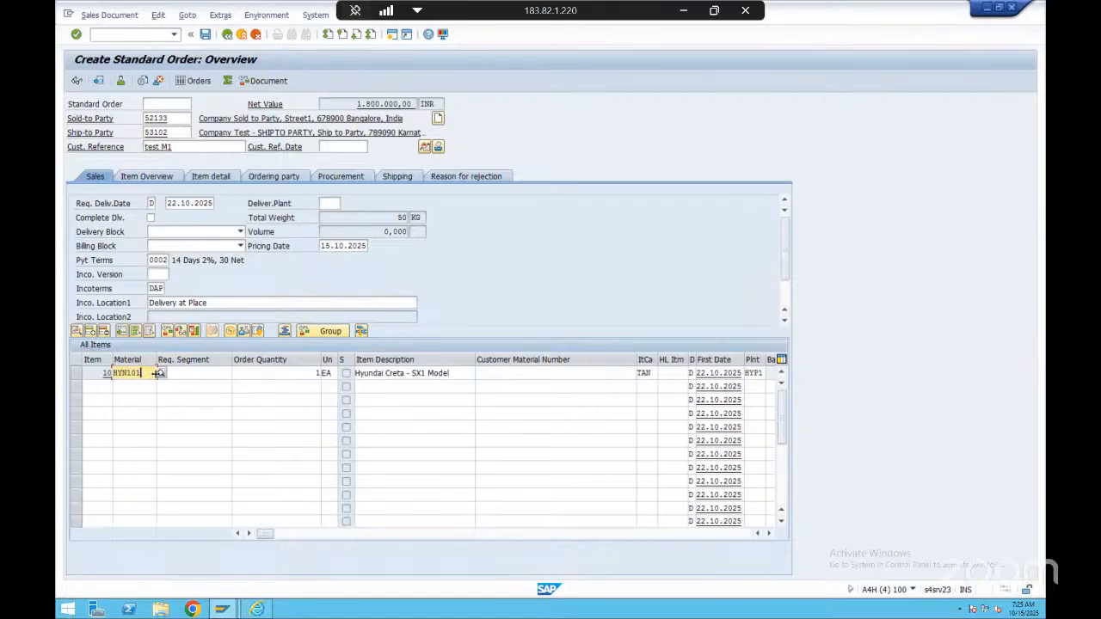
drag(140, 375, 112, 373)
click(145, 374)
click(130, 373)
click(142, 374)
Open the HYN101 item's details and examine its order quantity, pricing date, further sales data, and net and gross weights
double_click(127, 372)
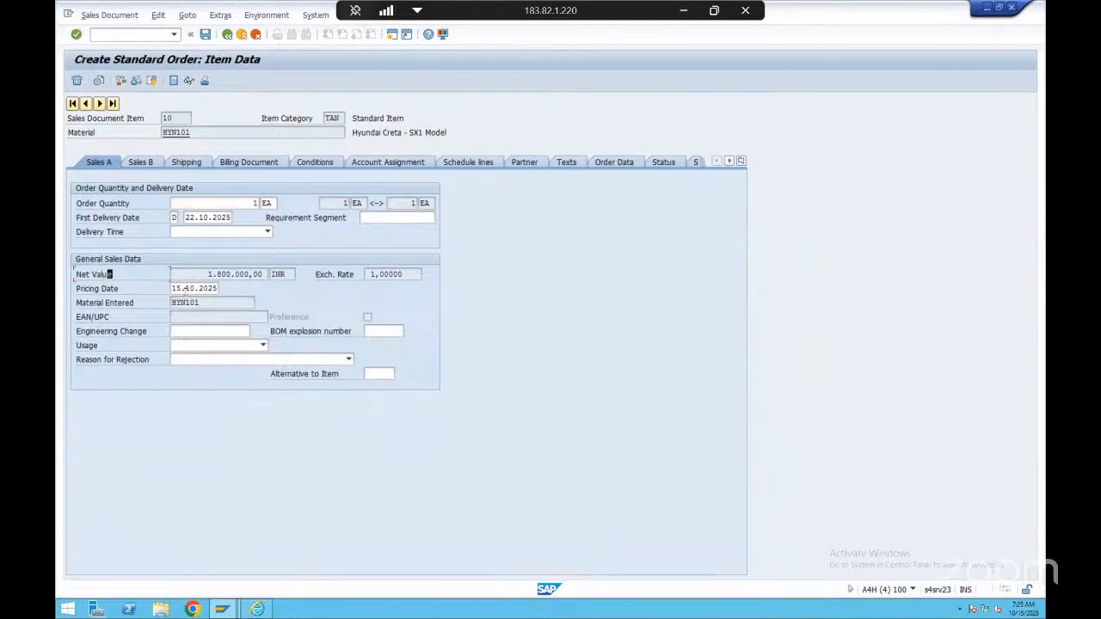
click(185, 288)
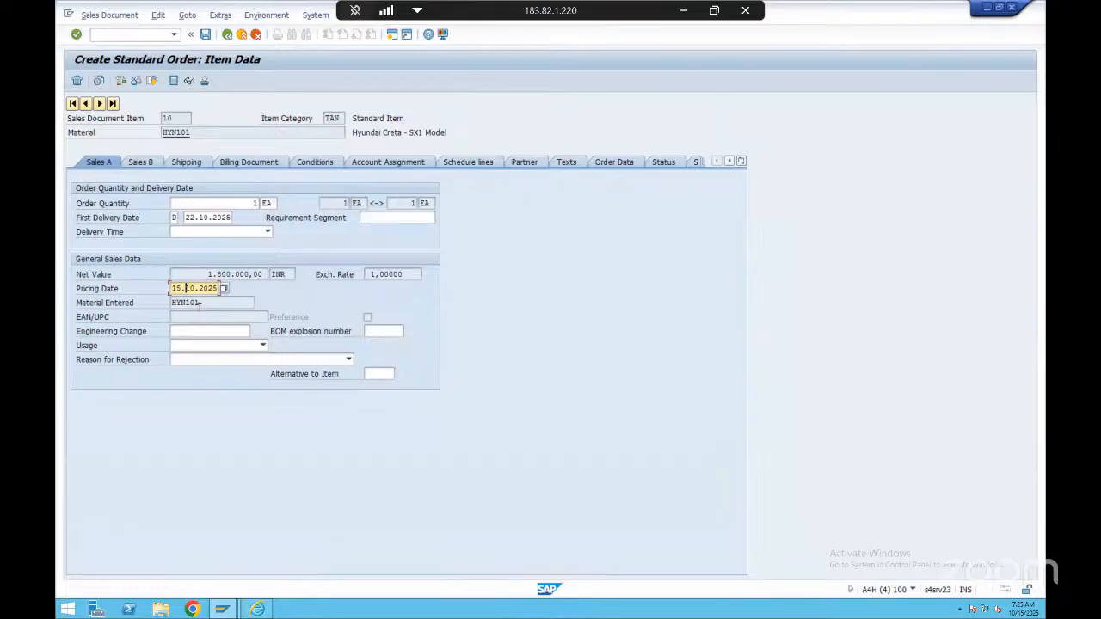
click(256, 203)
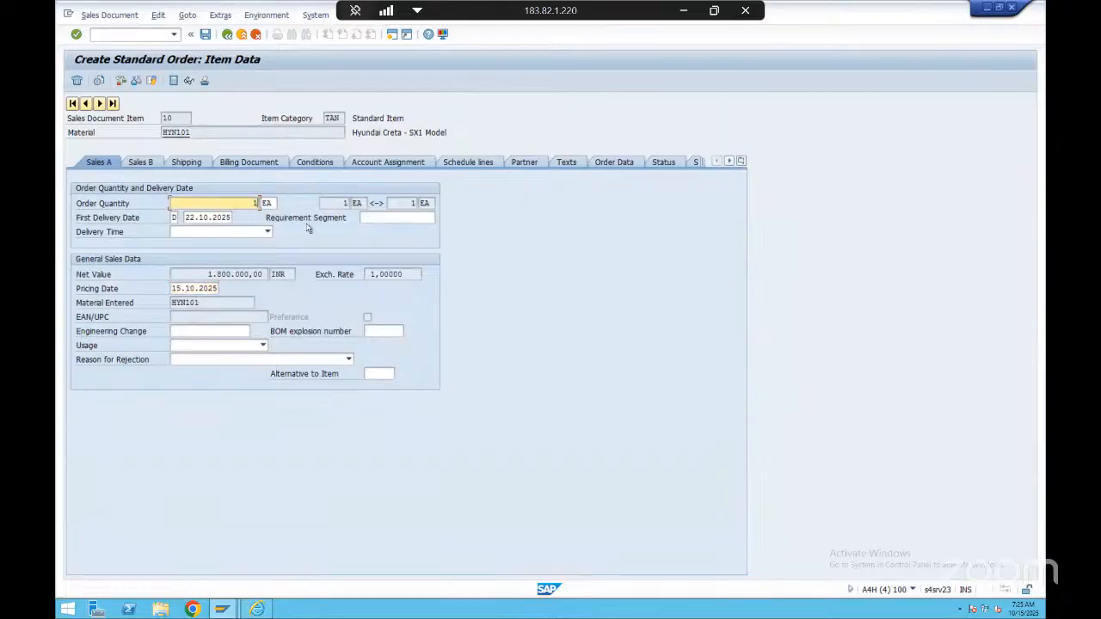
click(141, 163)
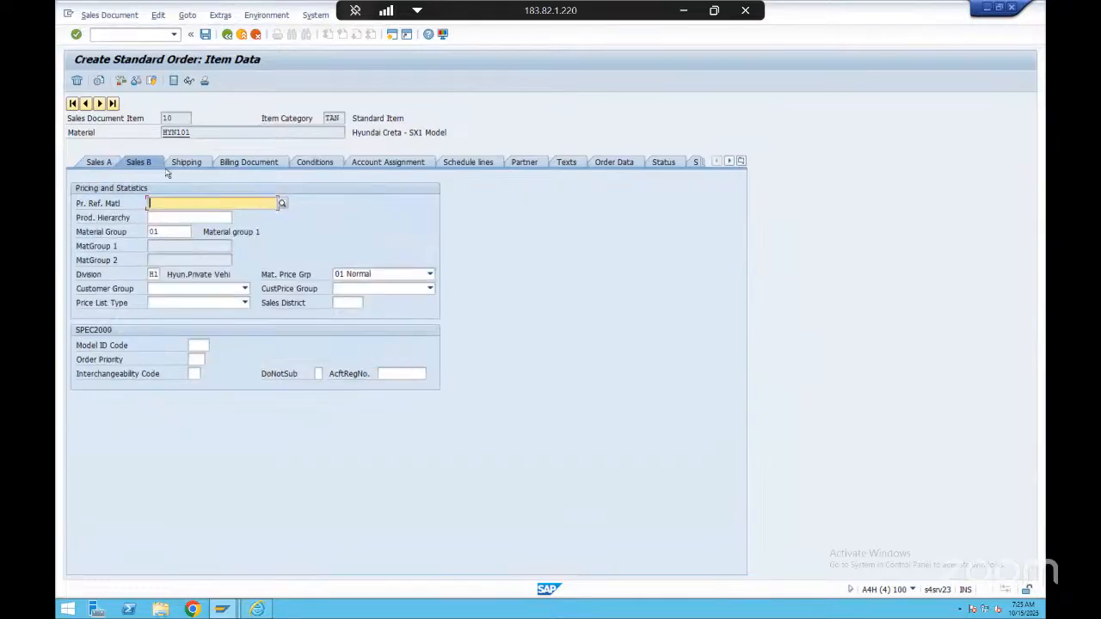
click(189, 162)
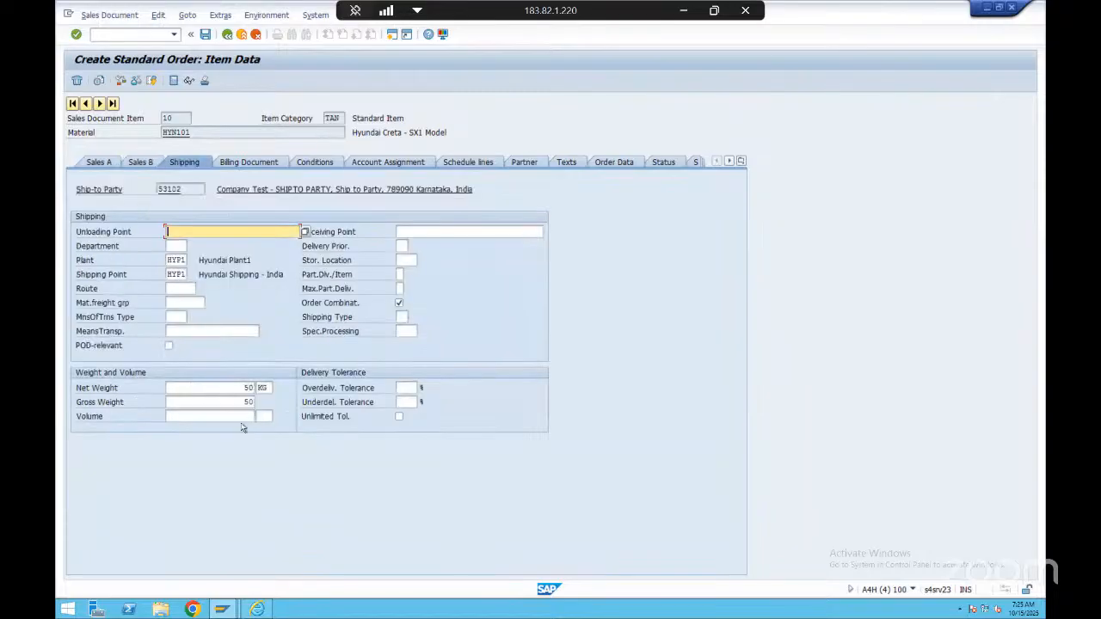
click(221, 387)
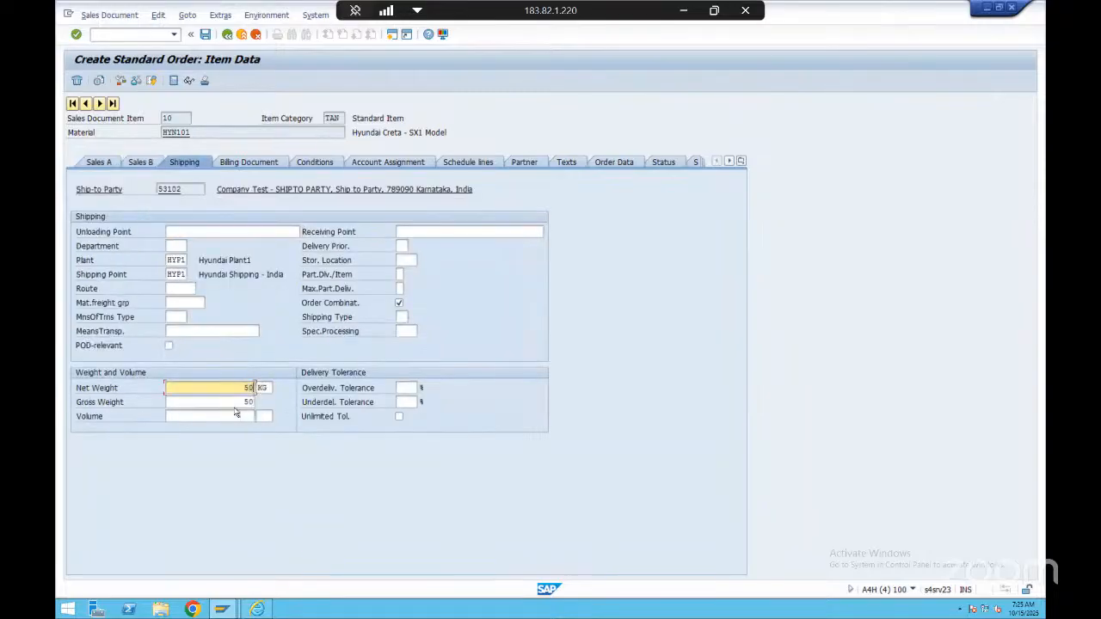
click(235, 401)
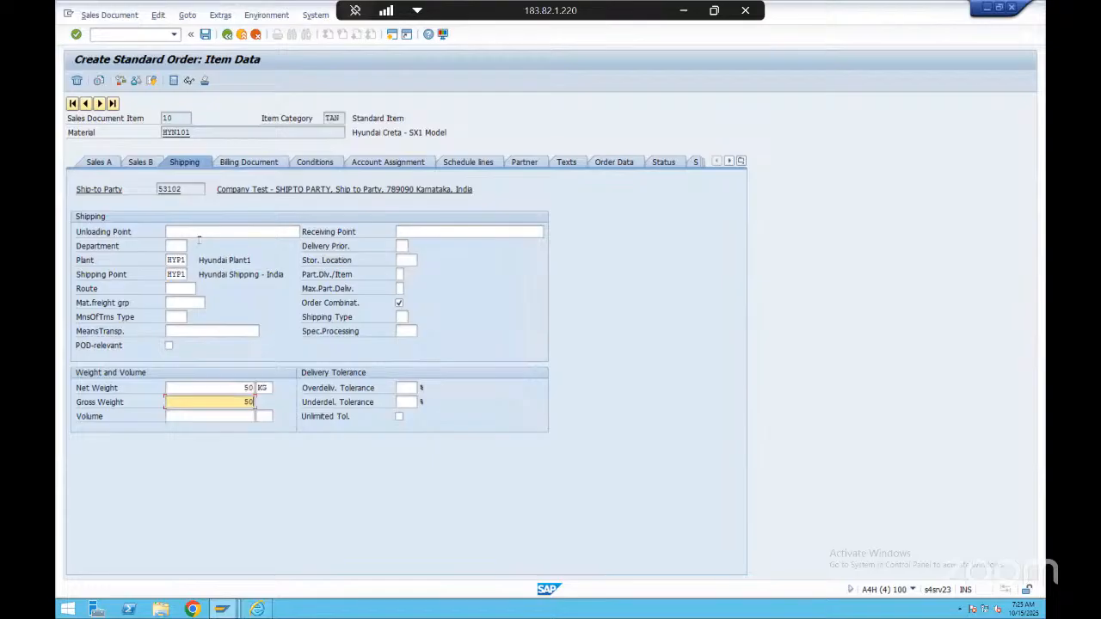
Examine the plant and shipping point assigned to the HYN101 item, and return to the order overview
click(169, 260)
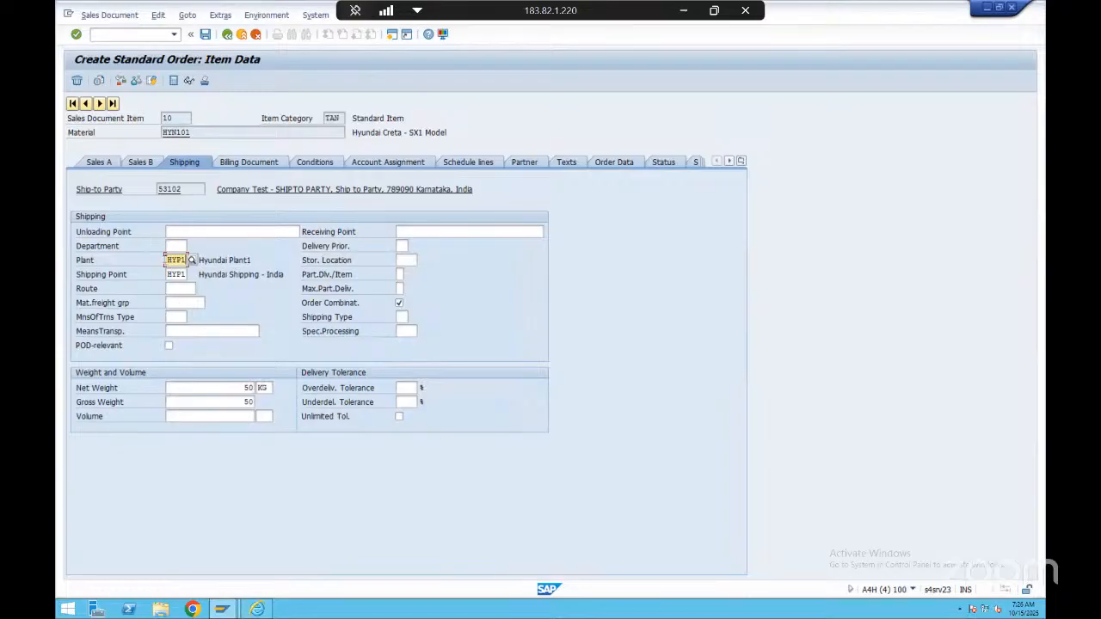
drag(165, 259, 187, 273)
click(184, 260)
click(185, 261)
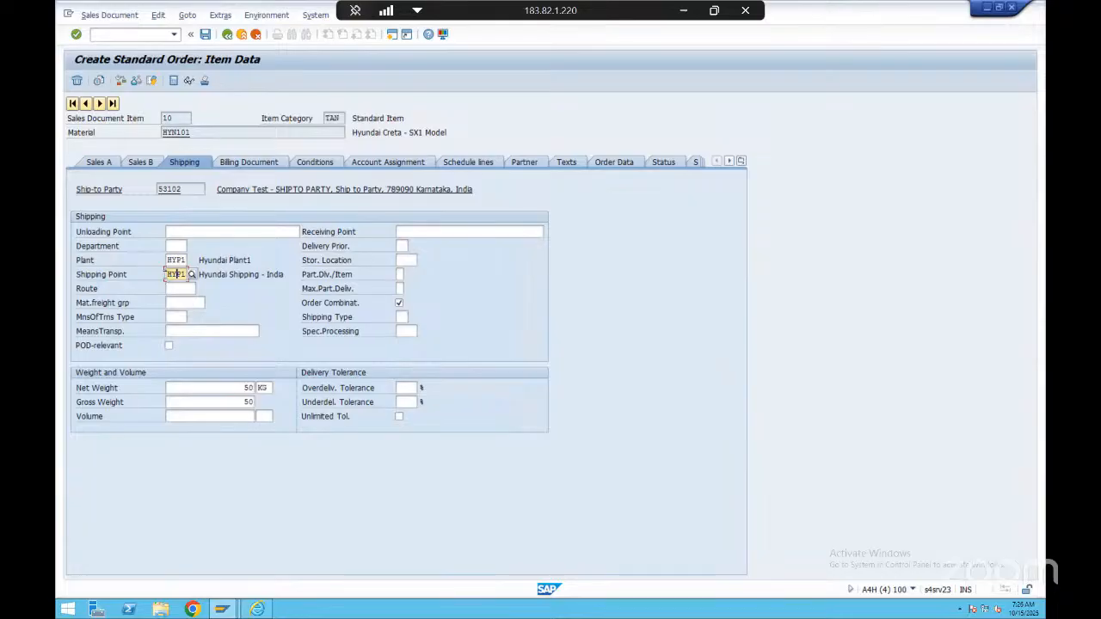
drag(166, 274, 188, 274)
click(140, 282)
click(123, 278)
drag(166, 274, 188, 273)
click(223, 273)
double_click(177, 274)
drag(198, 260, 259, 261)
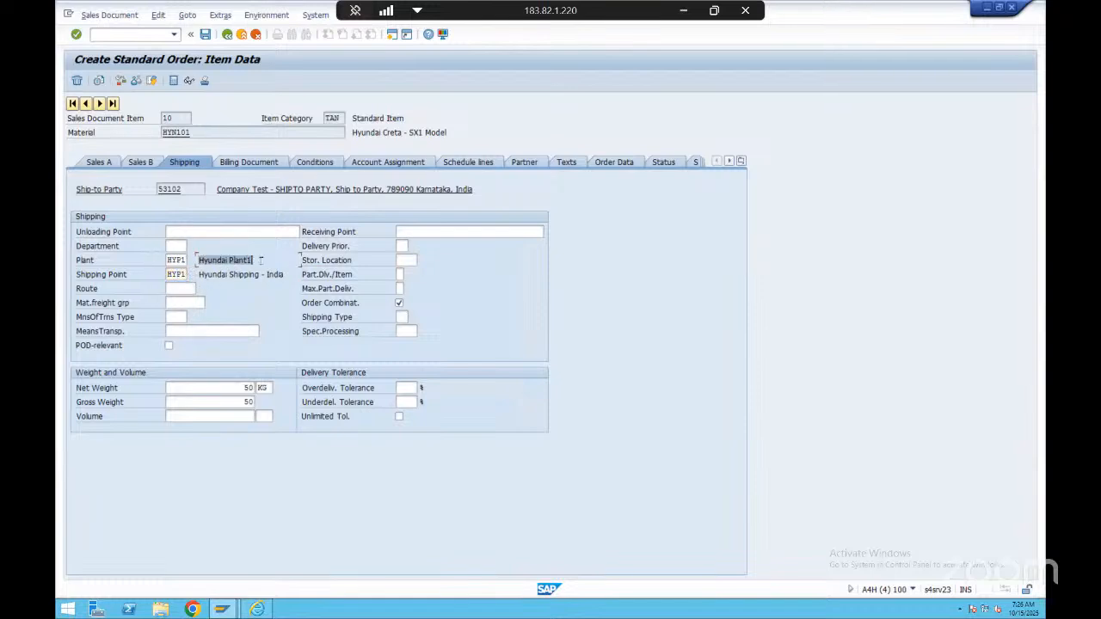
double_click(175, 260)
click(222, 274)
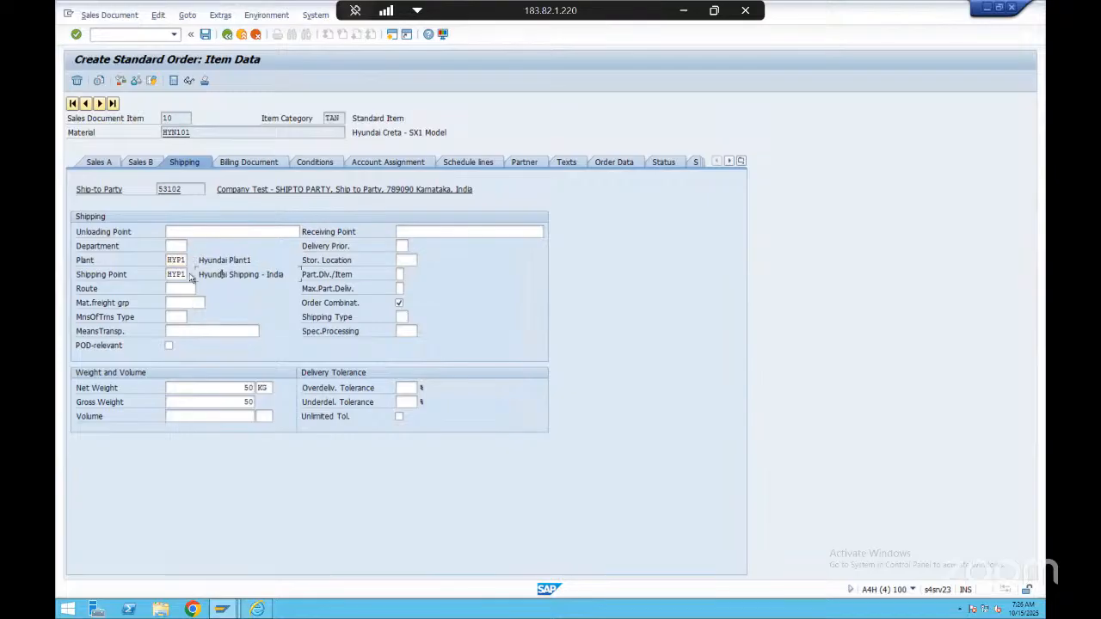
drag(199, 276, 280, 275)
double_click(180, 275)
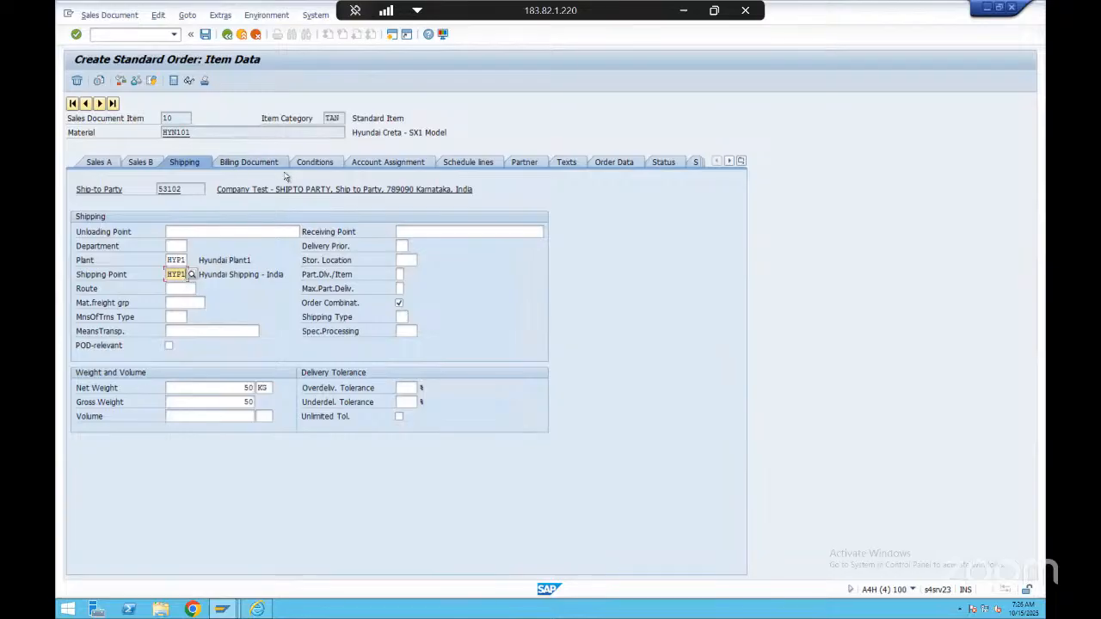
click(227, 35)
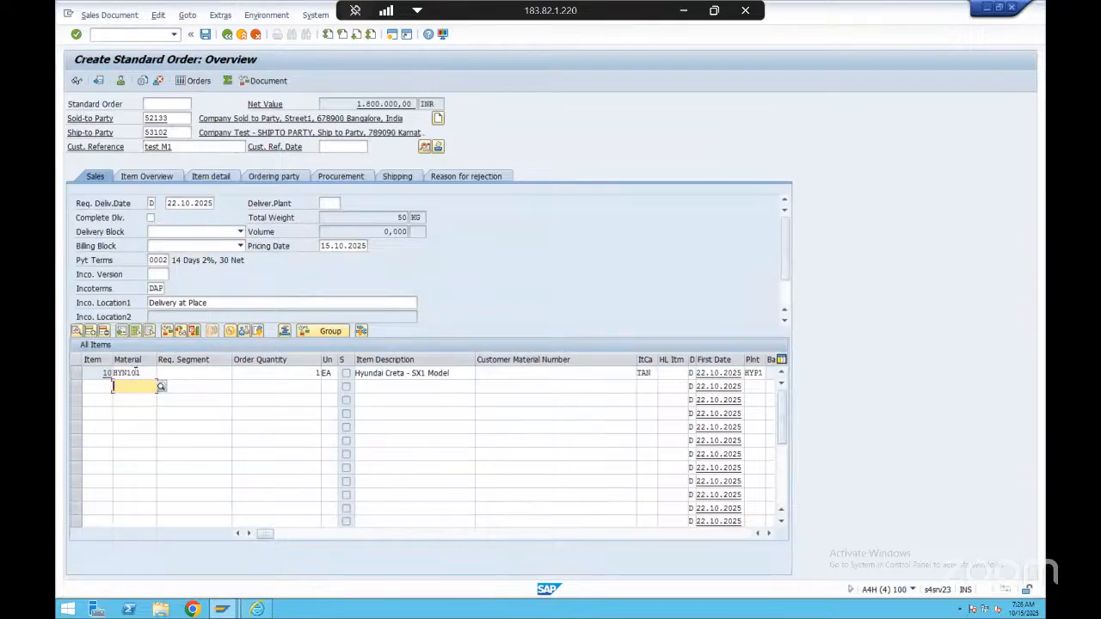
Open the pricing conditions of the HYN101 item from the order overview
double_click(129, 372)
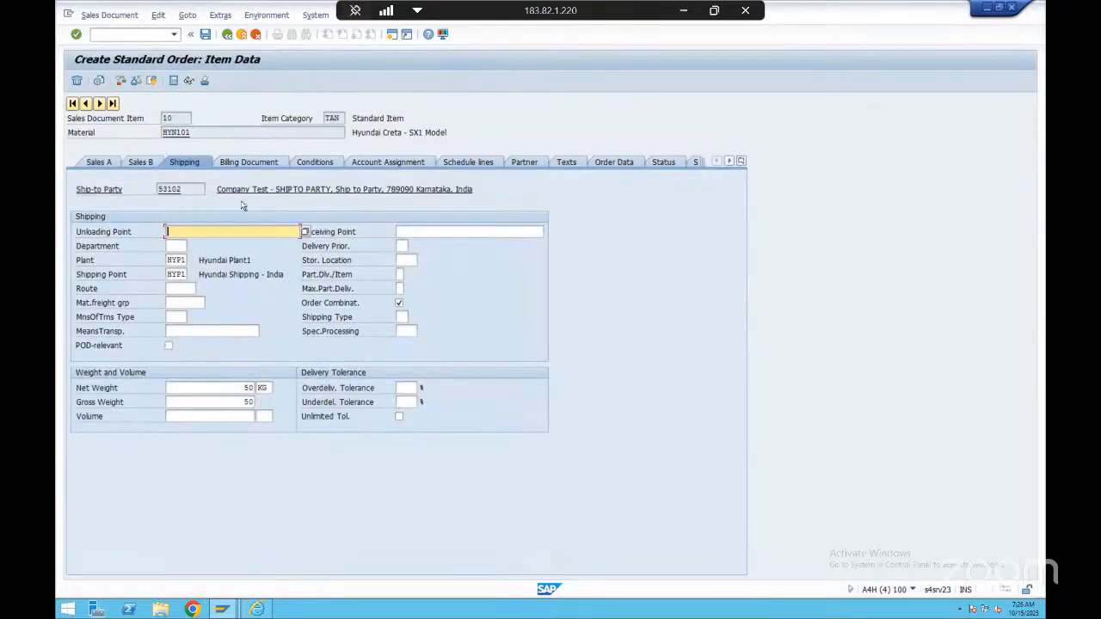
click(315, 162)
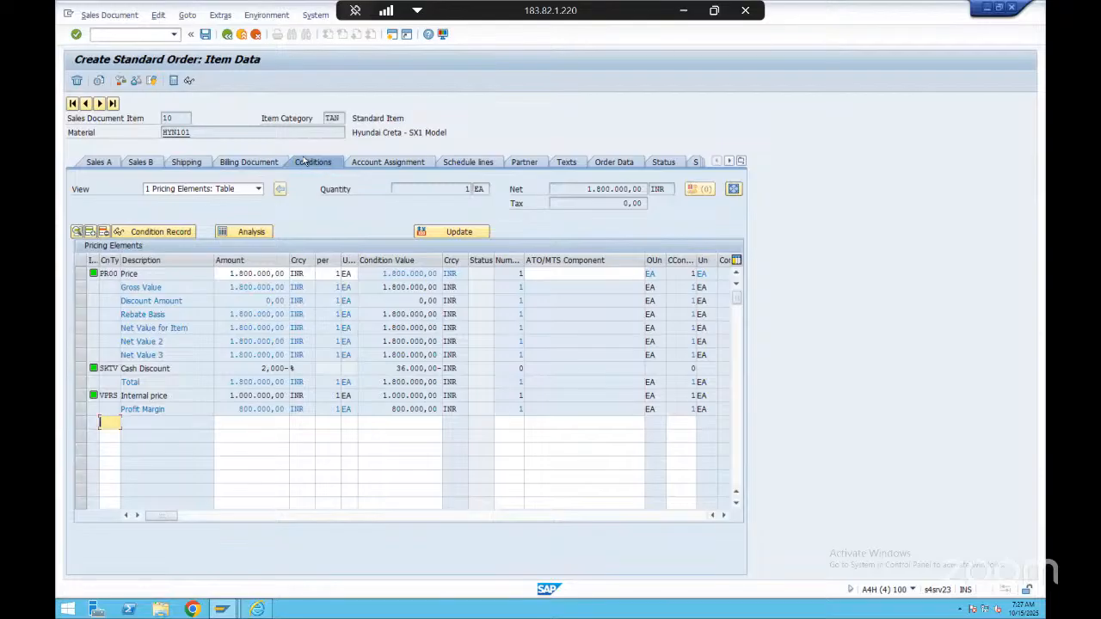
click(172, 118)
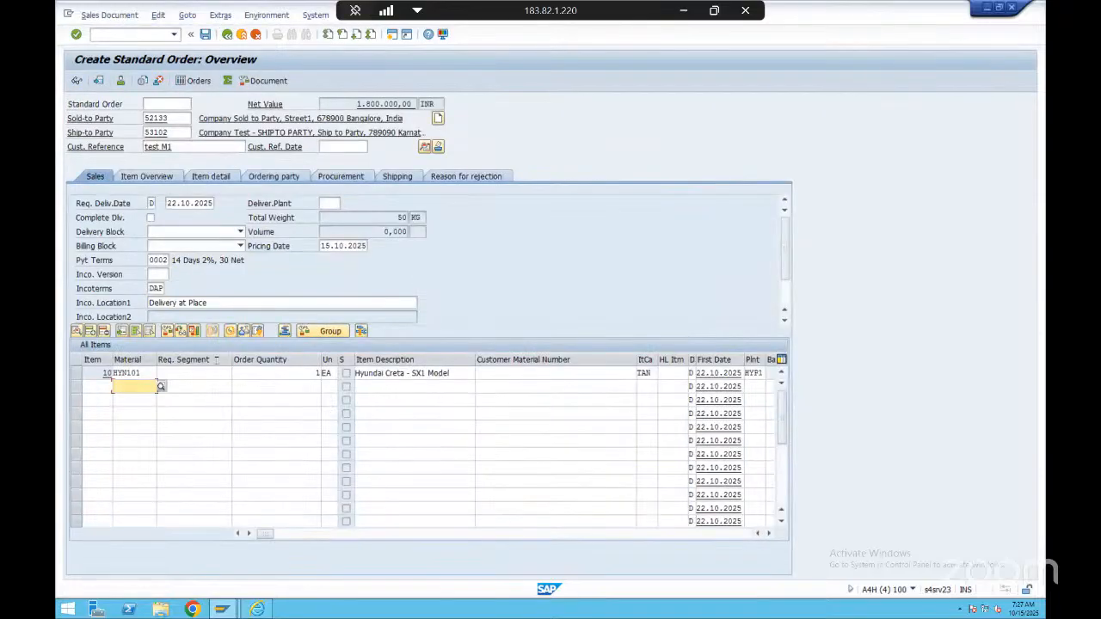
double_click(142, 370)
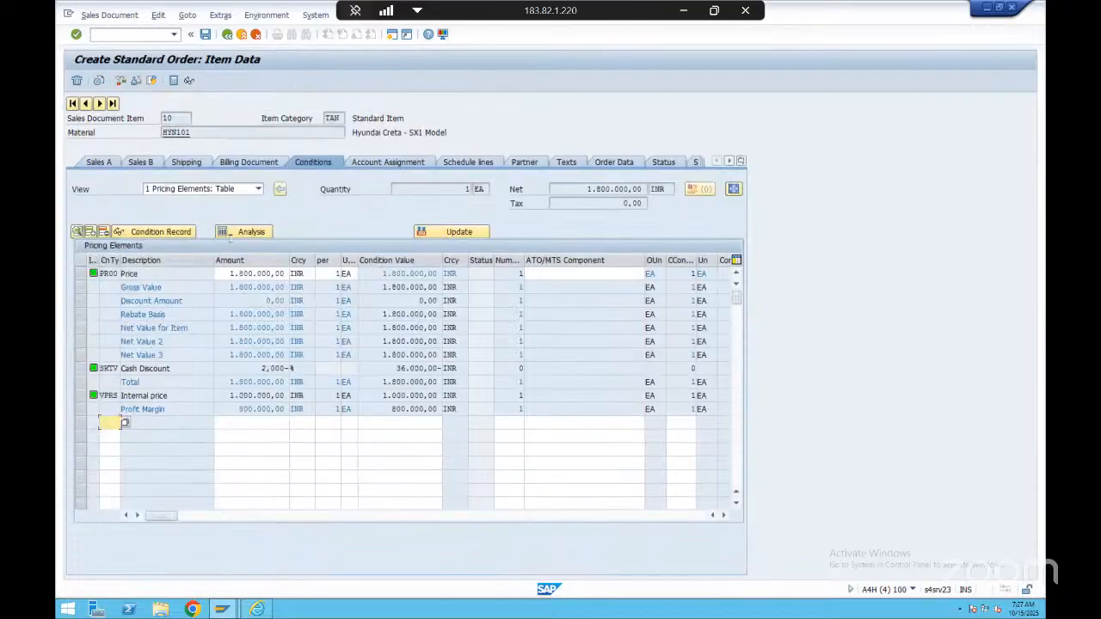
click(321, 163)
Examine the HYN101 item's price, gross value, discount amount, rebate basis and net value in its pricing elements
click(272, 274)
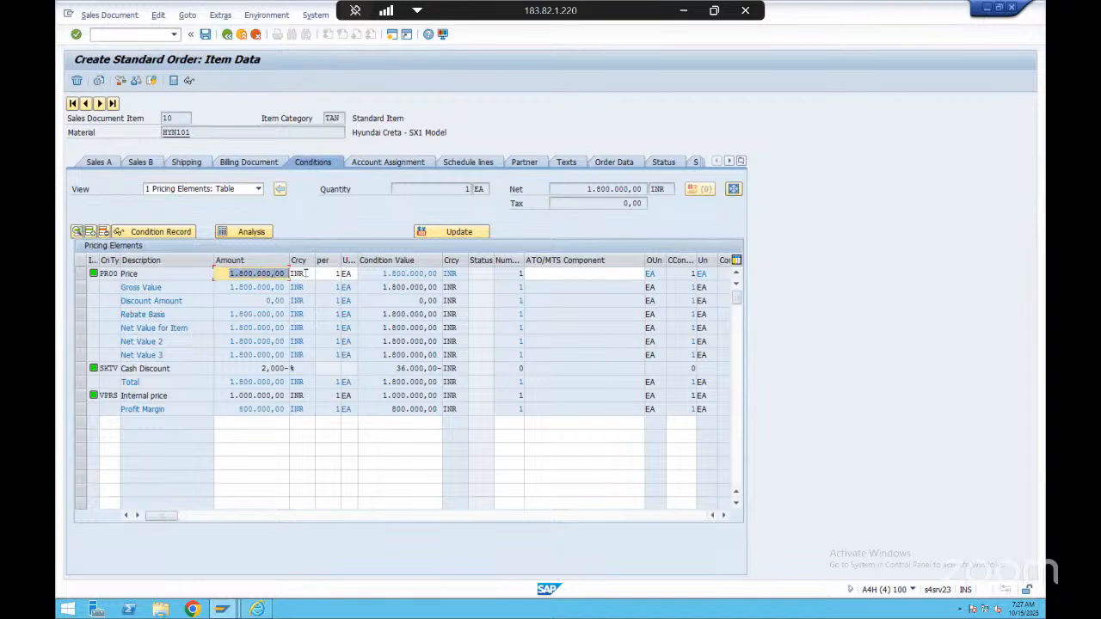
click(268, 368)
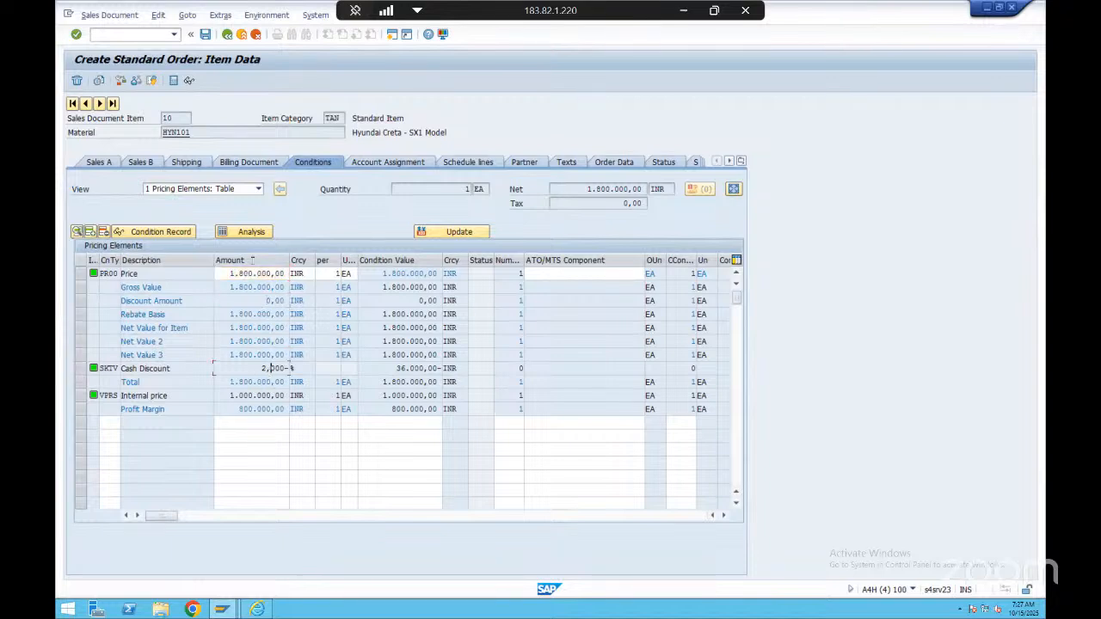
click(256, 314)
click(261, 286)
click(127, 275)
click(165, 283)
click(267, 300)
click(258, 328)
click(264, 314)
Examine the cash discount percentage among the HYN101 item's pricing elements
drag(262, 368, 307, 370)
click(289, 368)
drag(262, 369, 310, 367)
Examine the internal price condition VPRS and the profit margin in the HYN101 item's pricing elements
drag(229, 396, 299, 395)
click(288, 395)
drag(168, 397, 123, 399)
click(123, 399)
click(187, 398)
click(261, 396)
drag(224, 396, 295, 396)
click(290, 396)
click(265, 408)
click(81, 396)
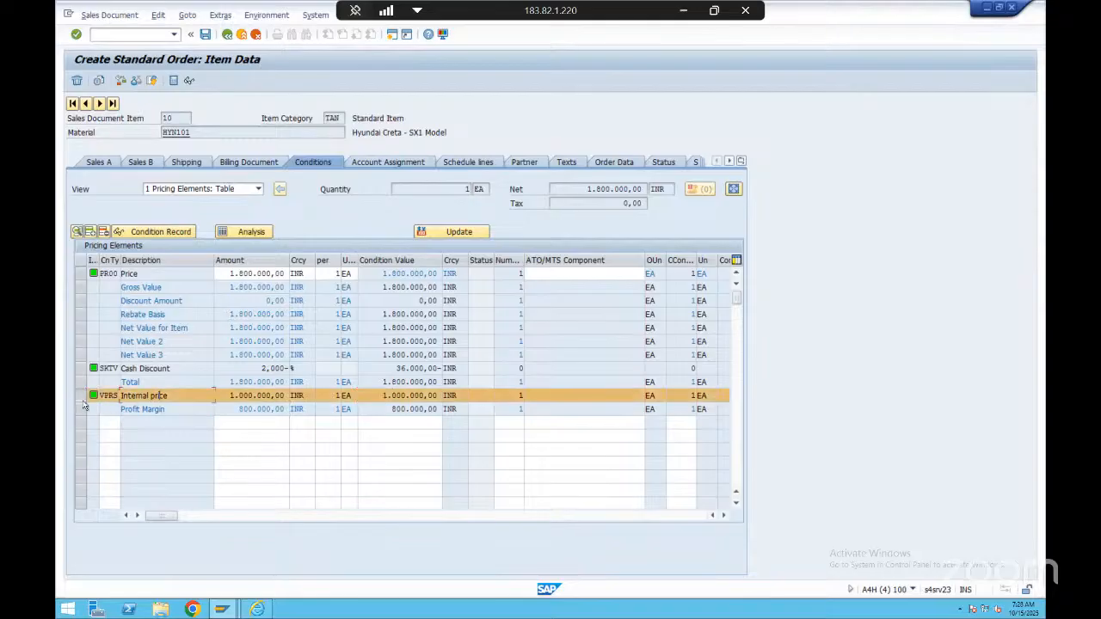
click(82, 399)
drag(179, 396, 80, 411)
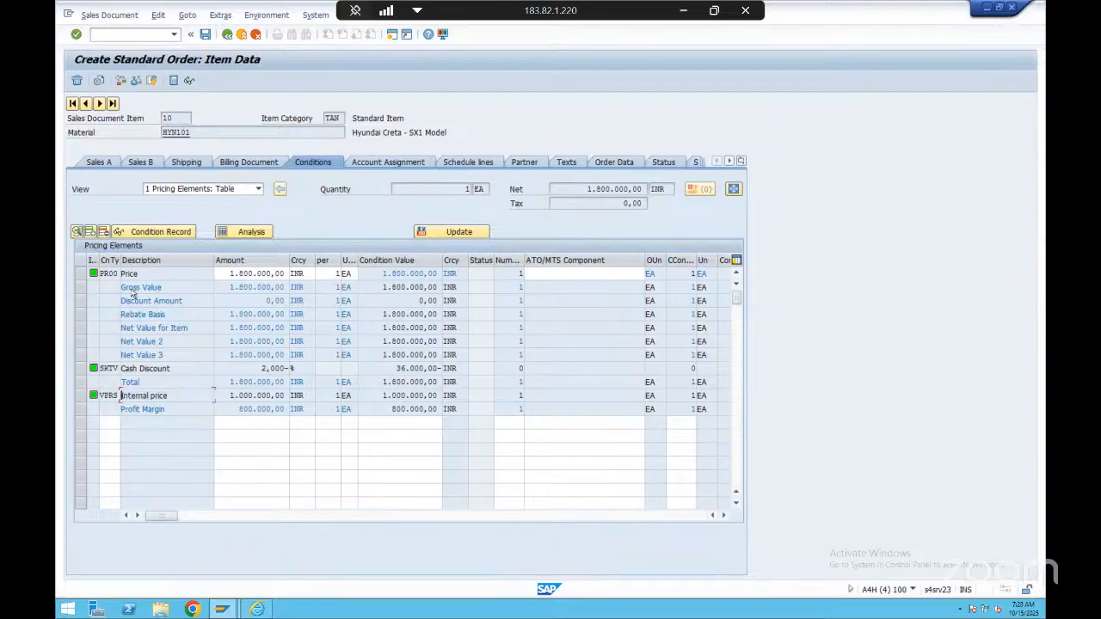
Review the blank condition rows below the pricing elements and recheck the item's price, discount amount and net values
click(223, 273)
click(273, 420)
click(262, 440)
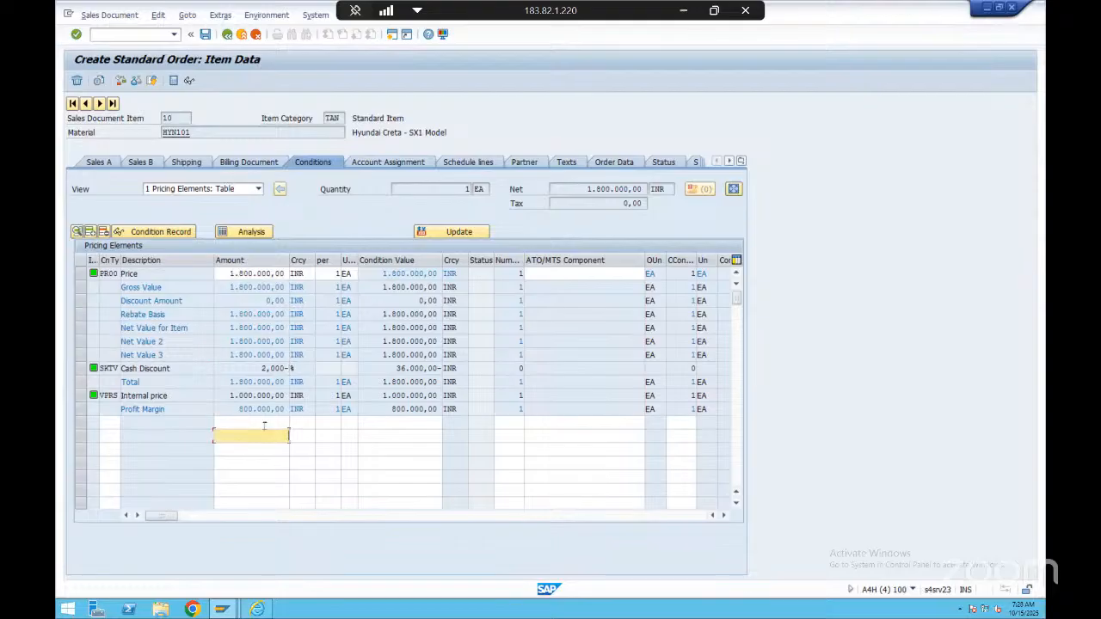
click(265, 423)
click(270, 444)
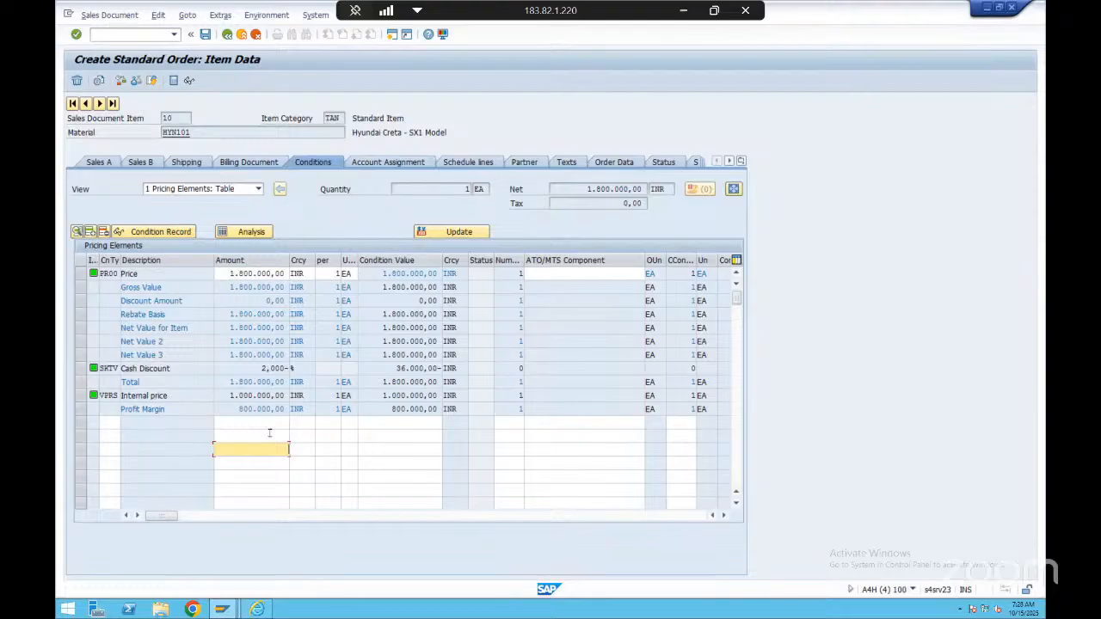
click(269, 433)
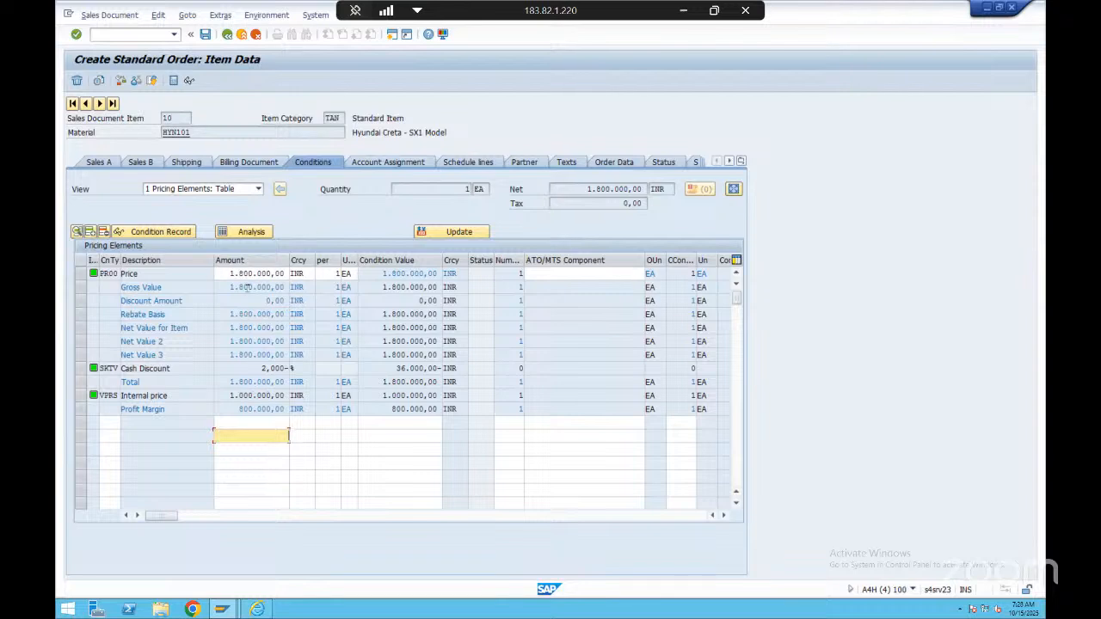
click(239, 273)
click(250, 301)
click(254, 341)
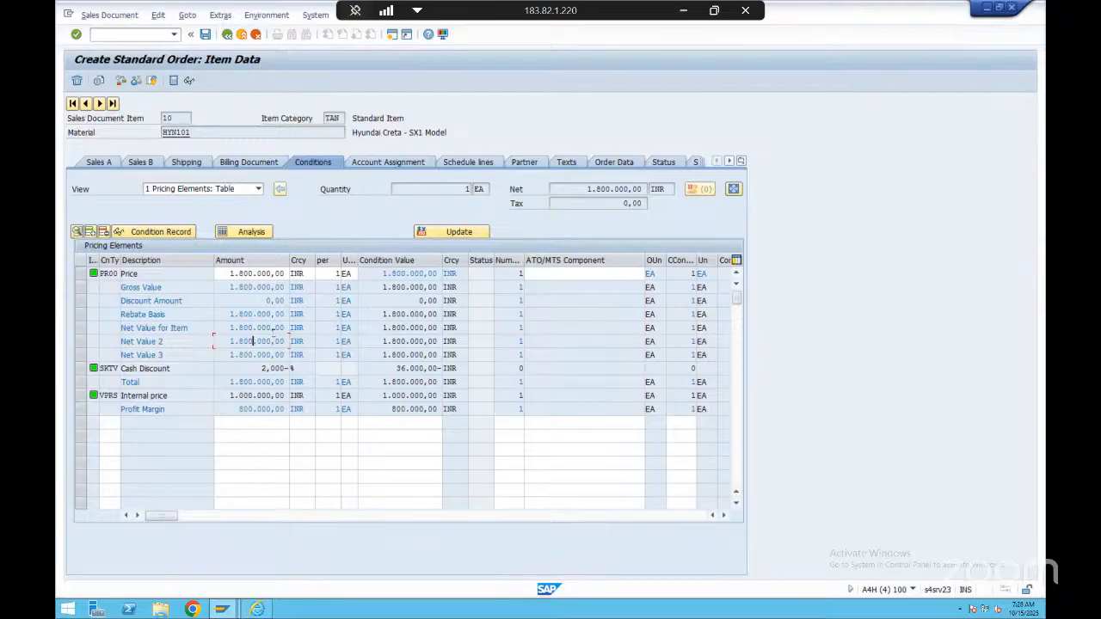
click(271, 327)
View the HYN101 item's schedule lines, select the first line, and return to the order overview
click(468, 163)
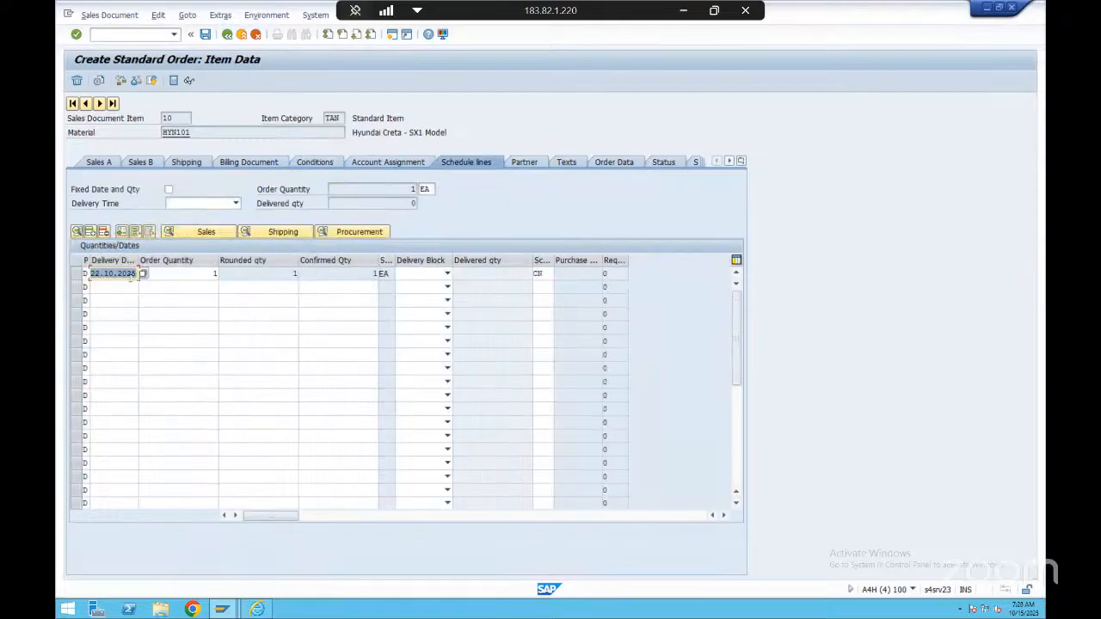
click(78, 274)
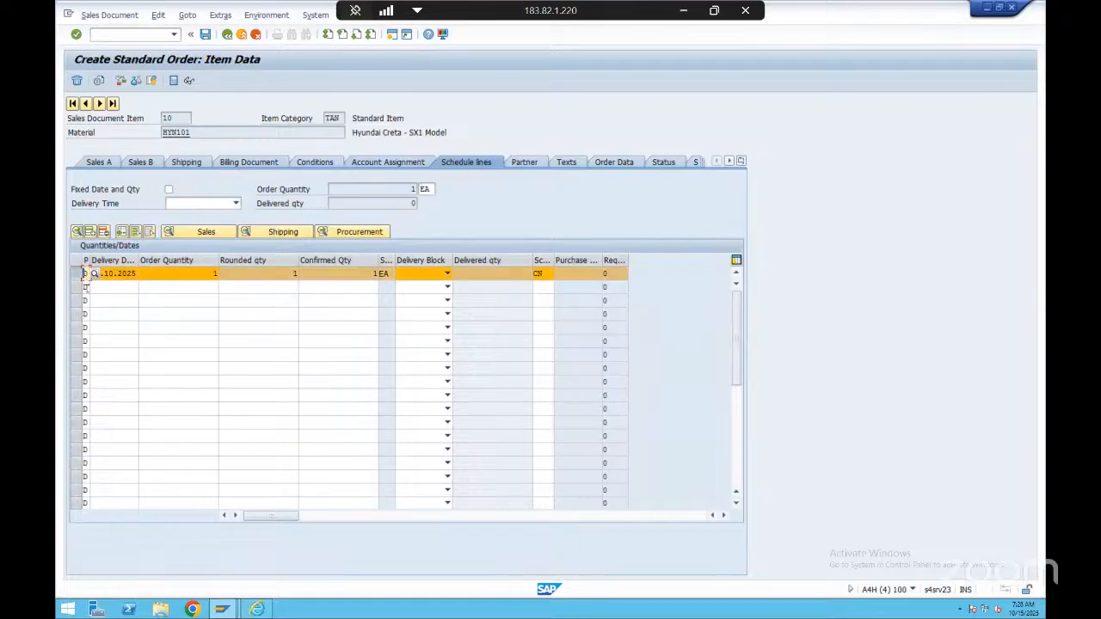
click(227, 34)
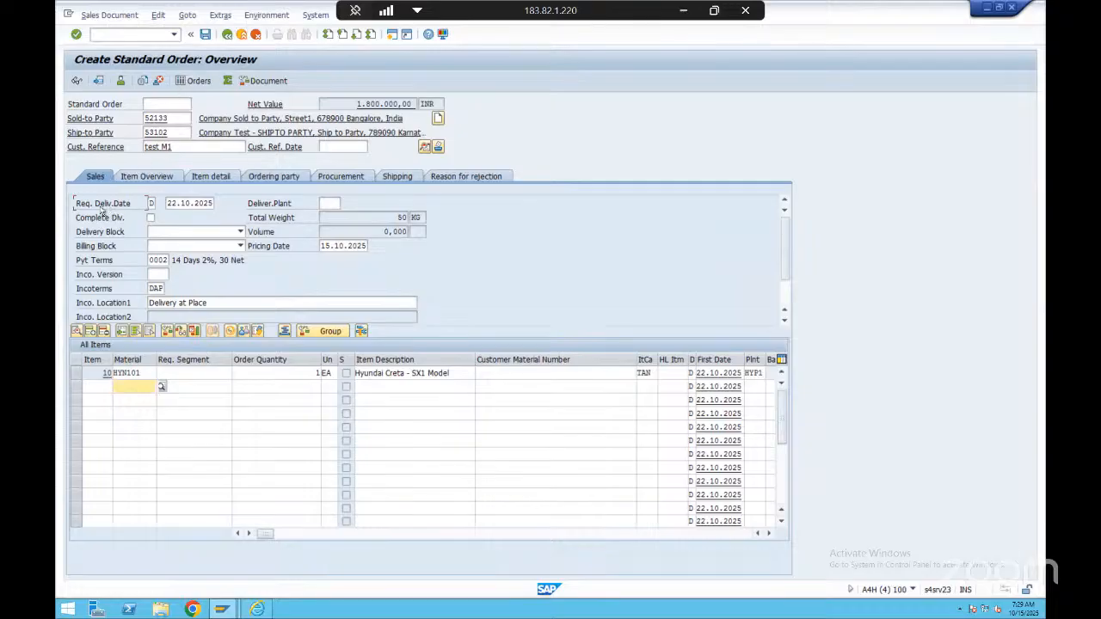
Examine the requested delivery date in the order overview's sales data
drag(76, 207, 144, 209)
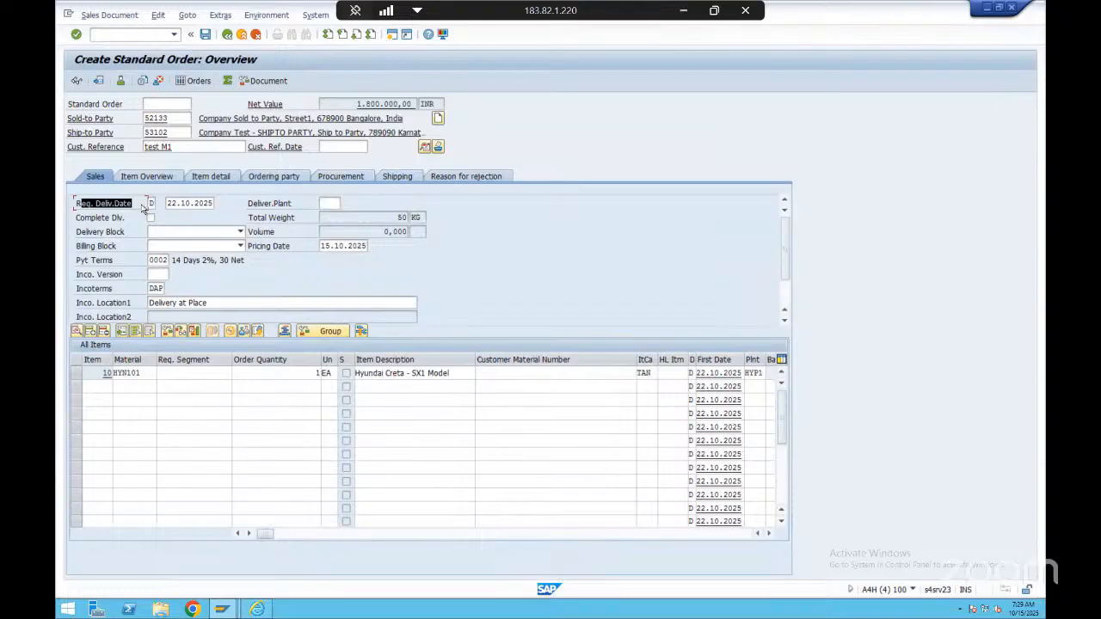
click(189, 203)
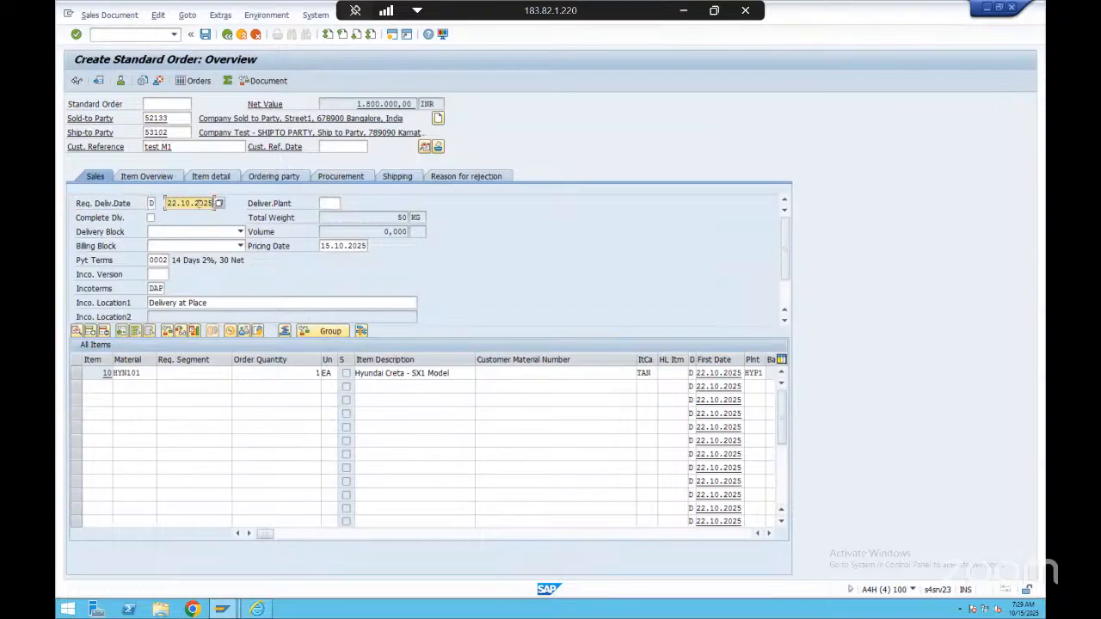
double_click(172, 203)
drag(172, 203, 215, 203)
click(199, 203)
Reopen the HYN101 item's schedule lines and examine the first line's delivery date and its order, rounded and confirmed quantities
double_click(145, 373)
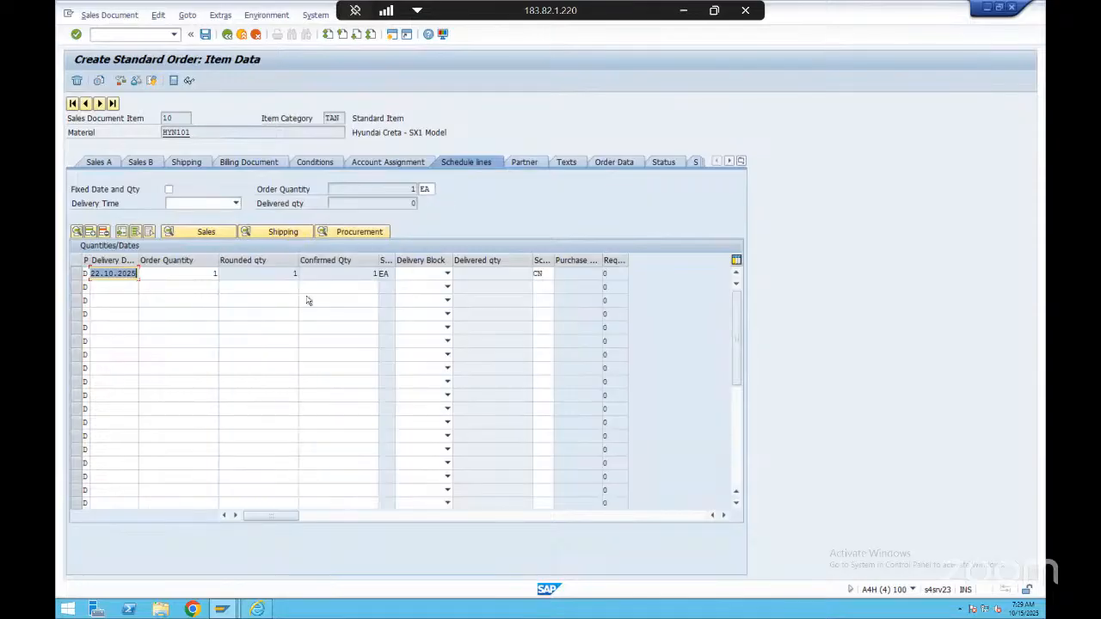
click(117, 274)
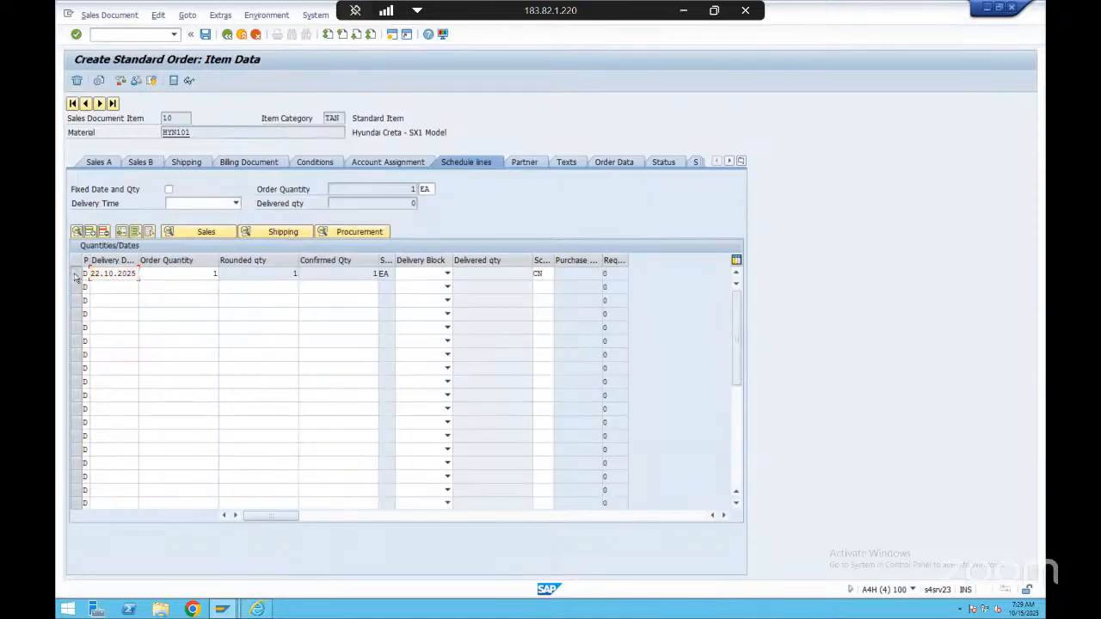
click(75, 273)
click(76, 273)
click(171, 275)
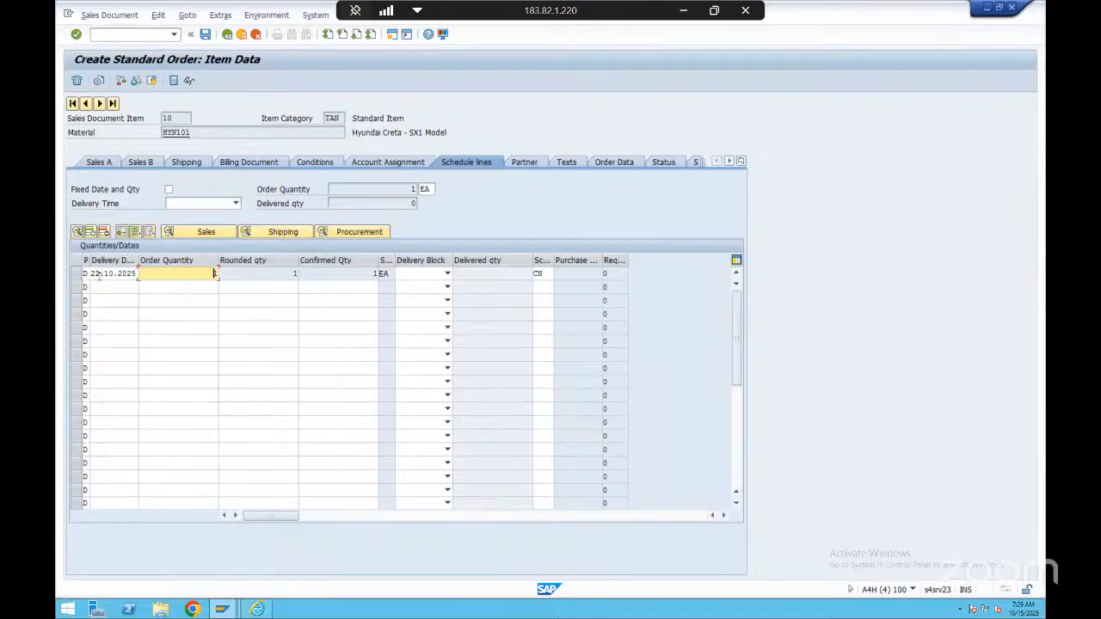
click(101, 273)
click(210, 274)
click(283, 274)
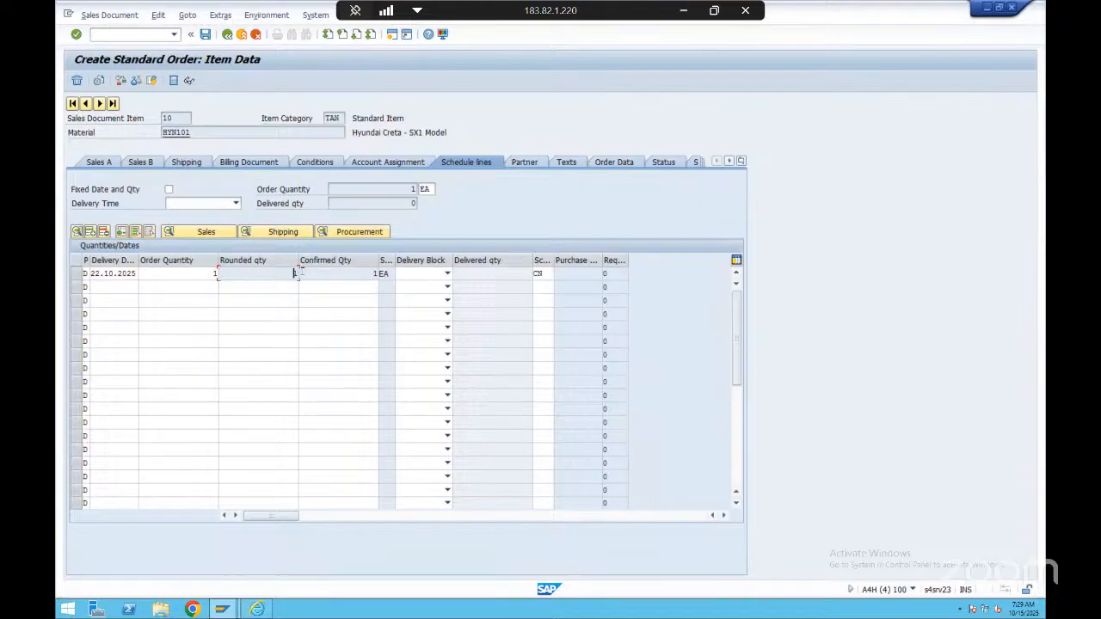
click(380, 273)
Compare the first schedule line's delivery date with its order and confirmed quantities, and return to the order overview
click(117, 273)
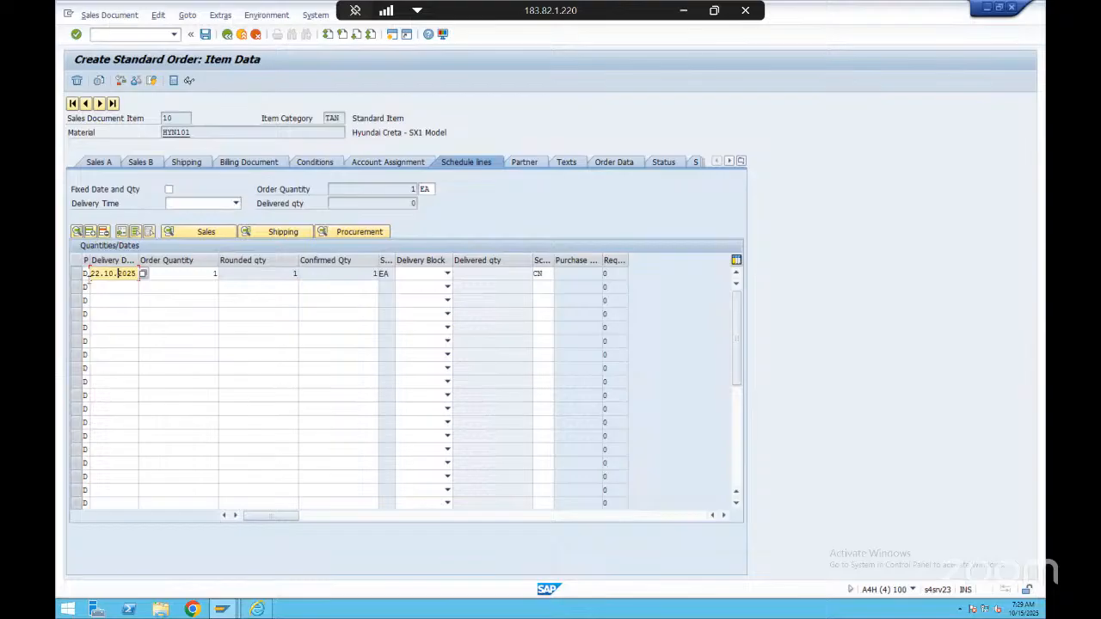
click(196, 274)
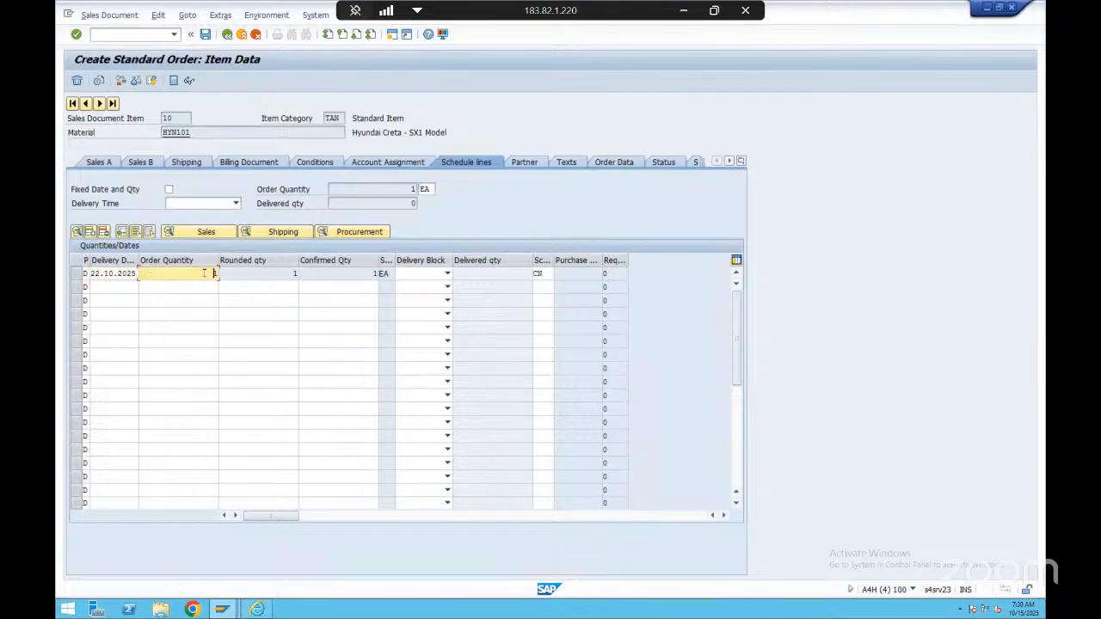
click(352, 273)
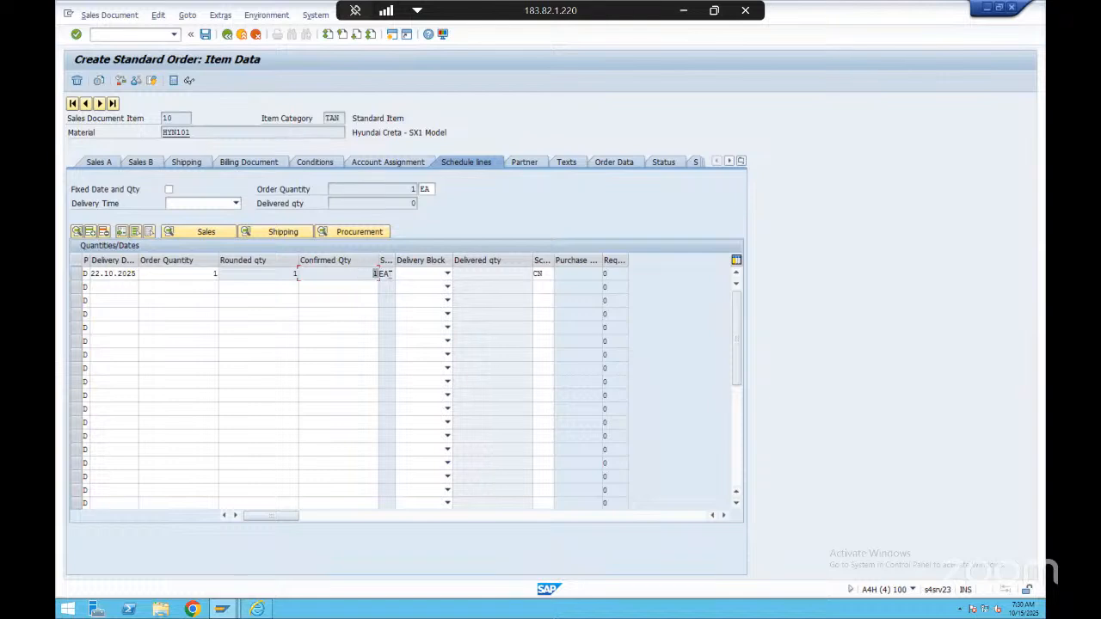
click(364, 272)
click(106, 273)
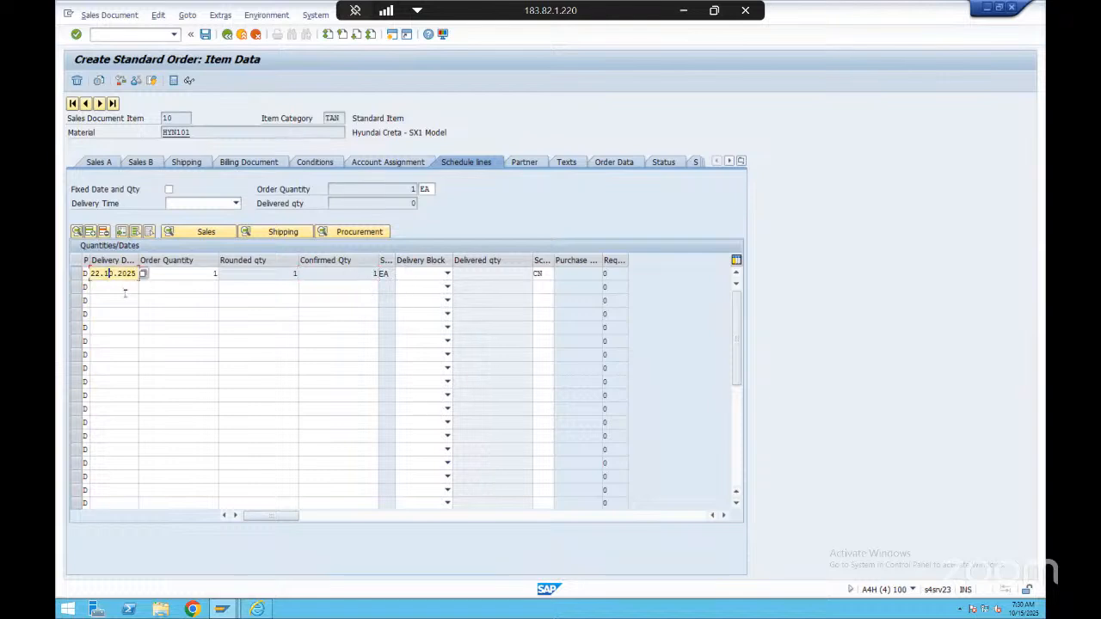
click(358, 272)
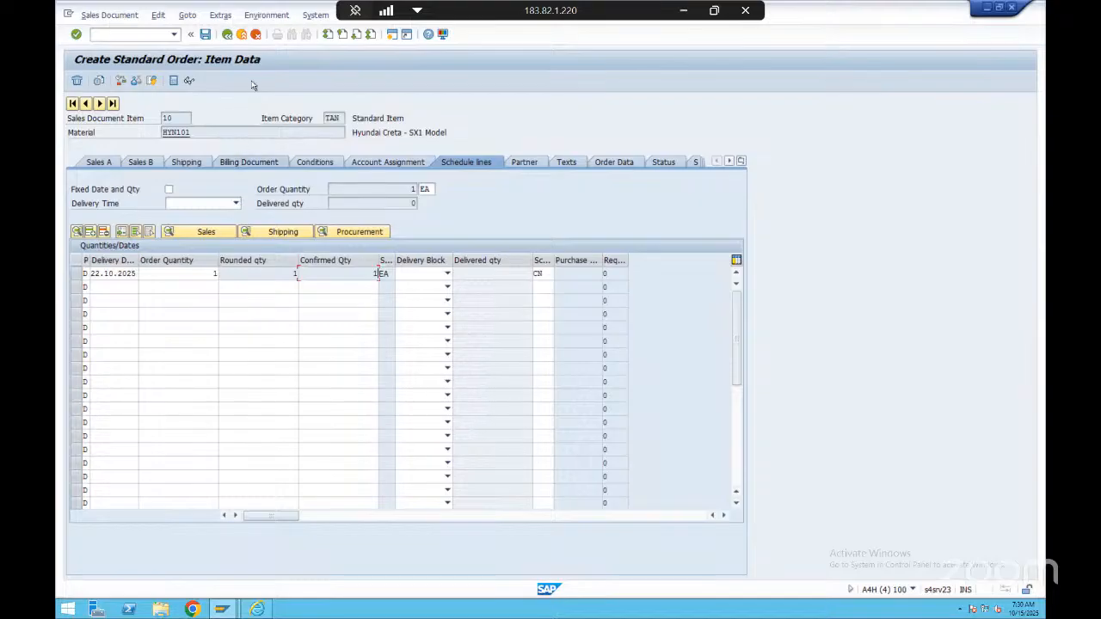
click(227, 34)
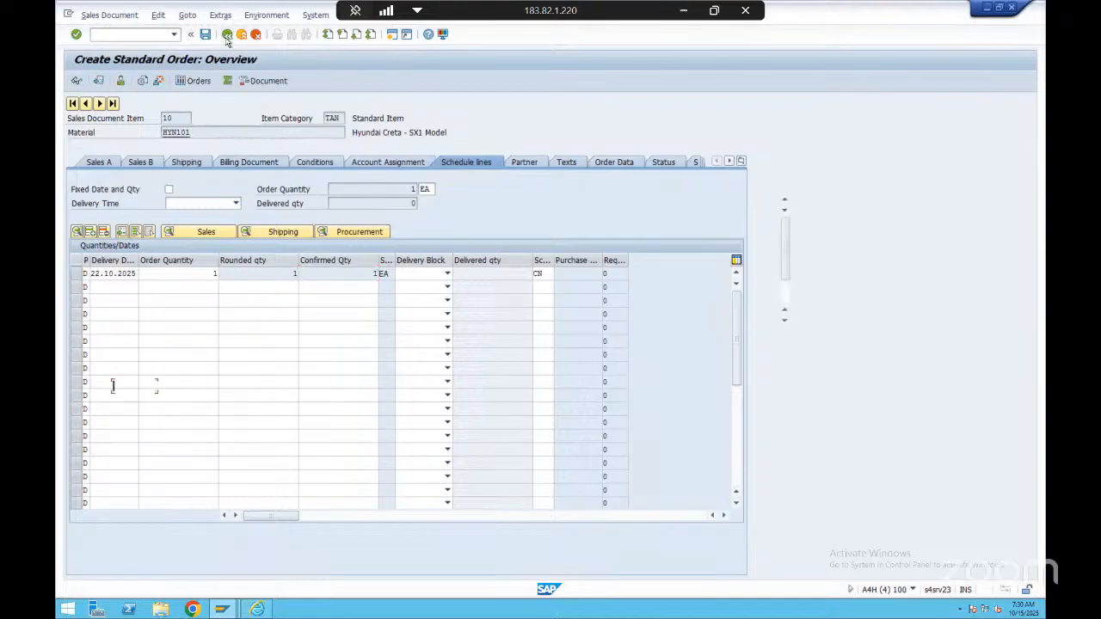
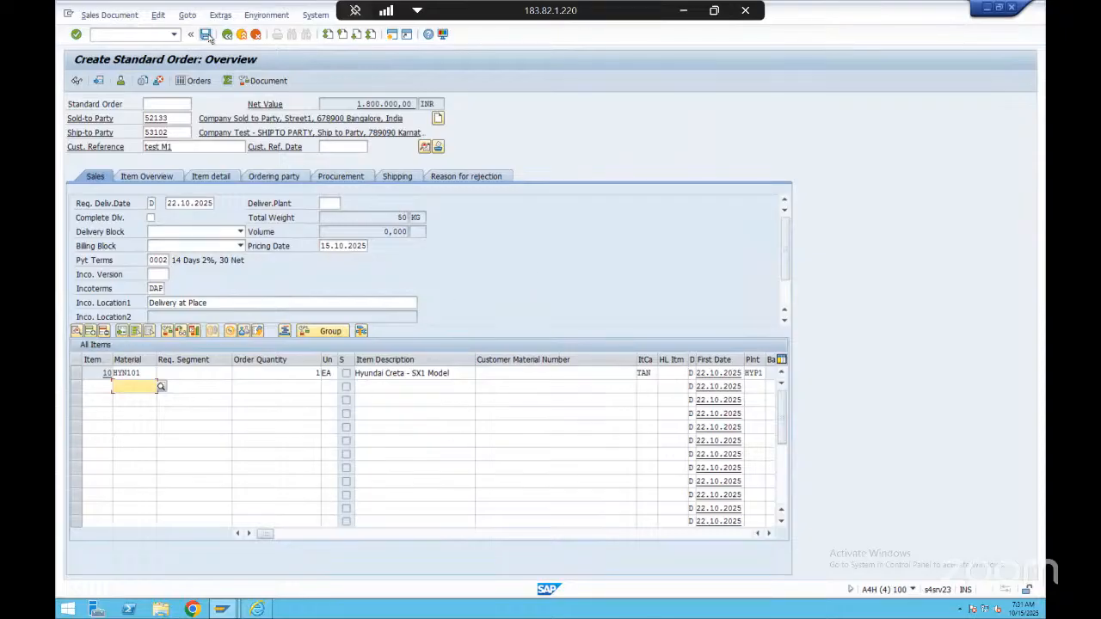
Check the standard order's incompletion log, view the message details, and save the order
click(159, 15)
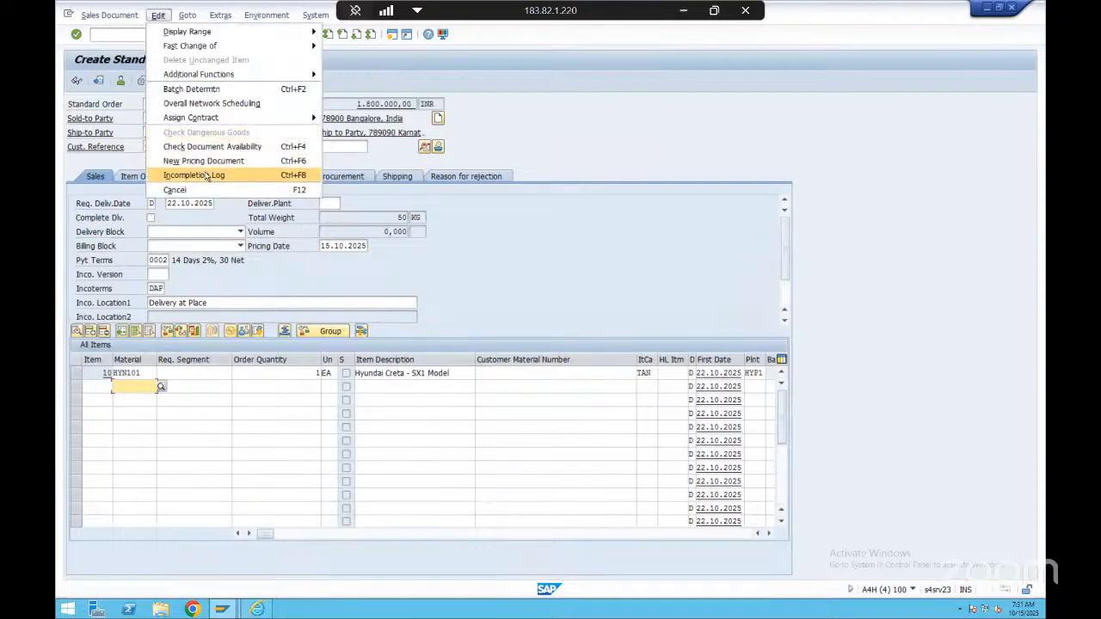
click(246, 178)
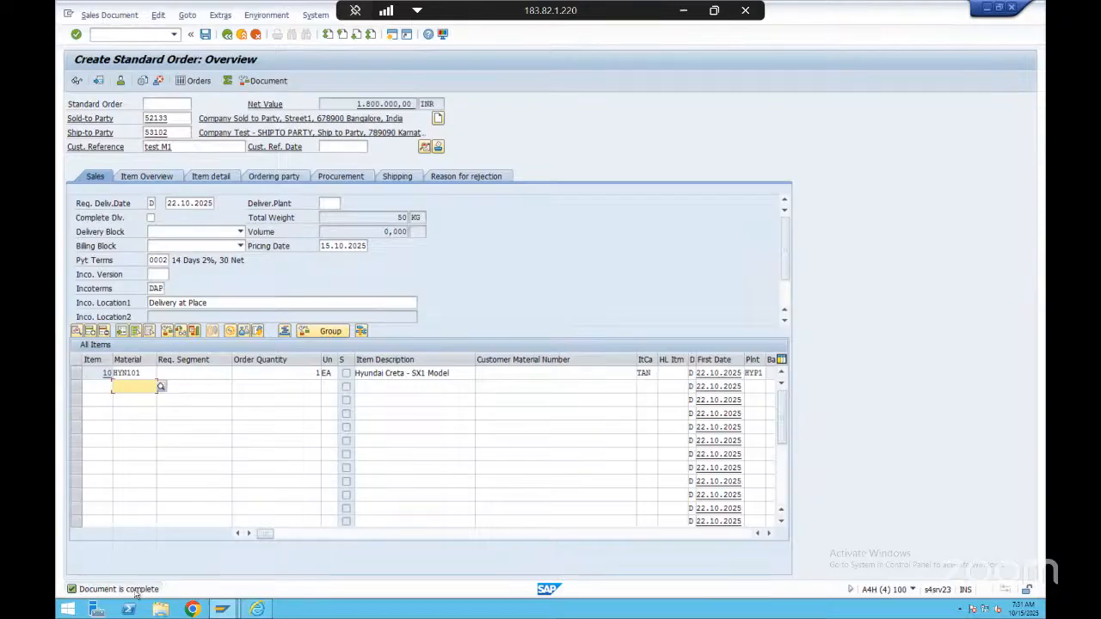
double_click(112, 590)
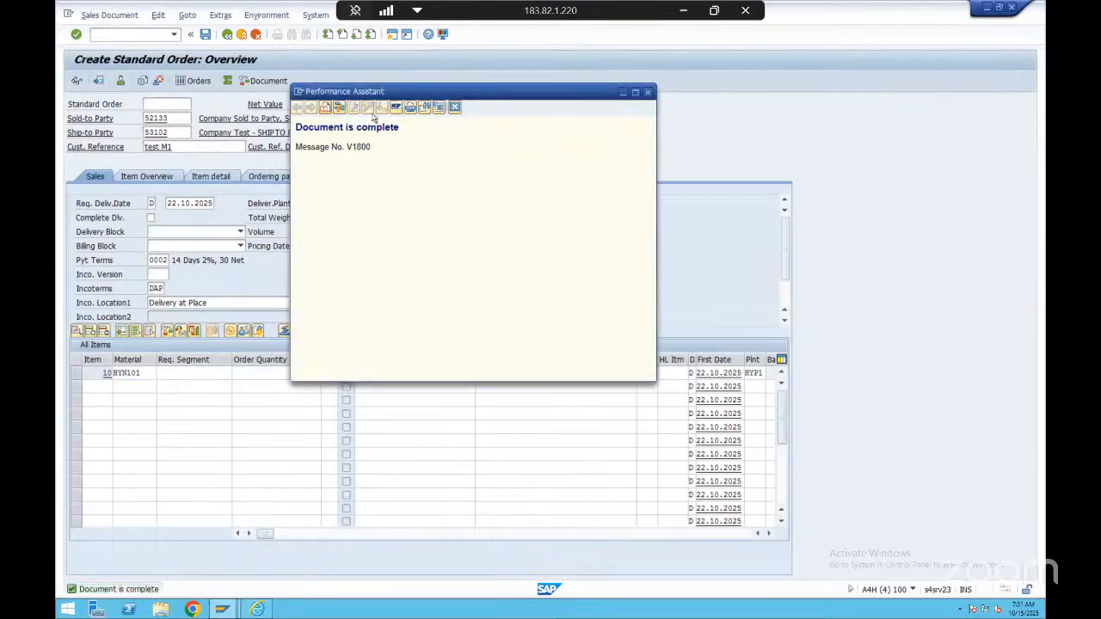
click(454, 107)
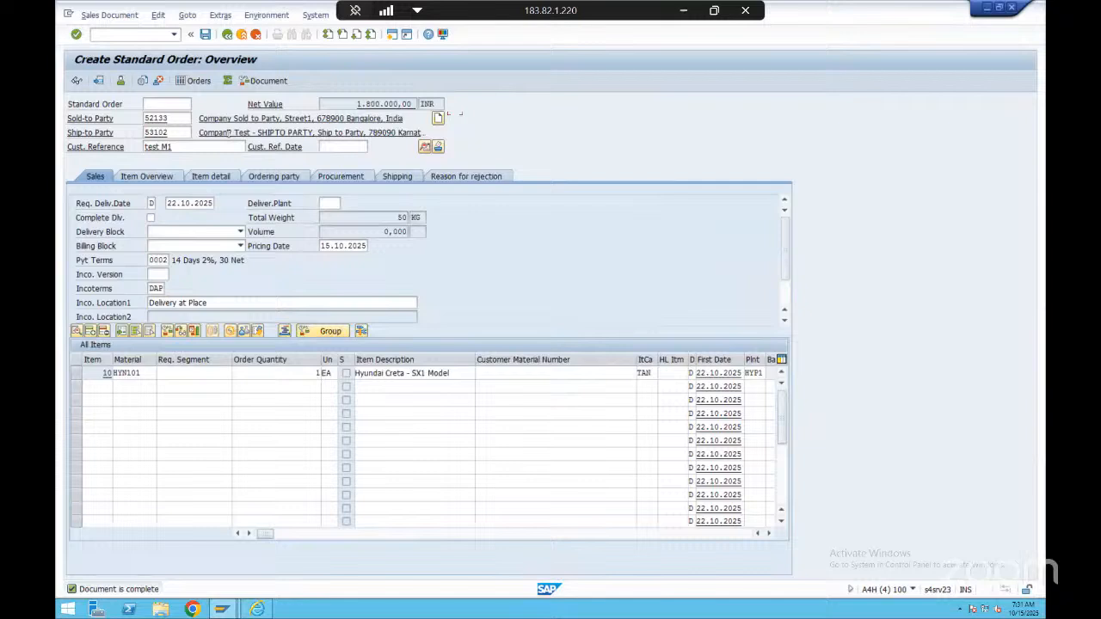
click(205, 34)
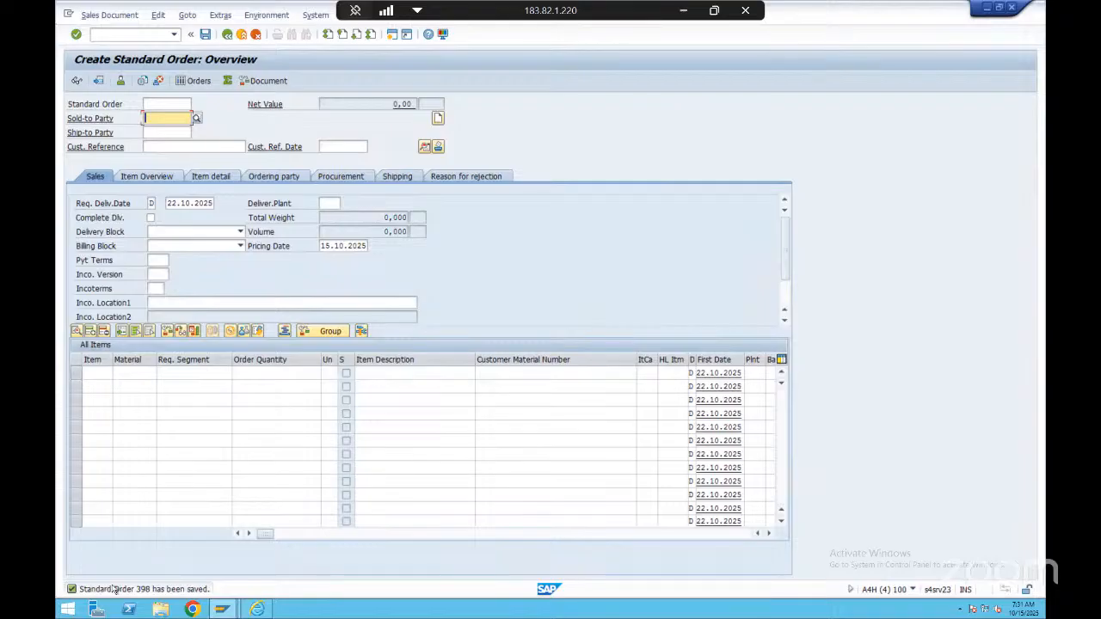
Open the saved standard order in display mode and switch it to change mode
click(162, 17)
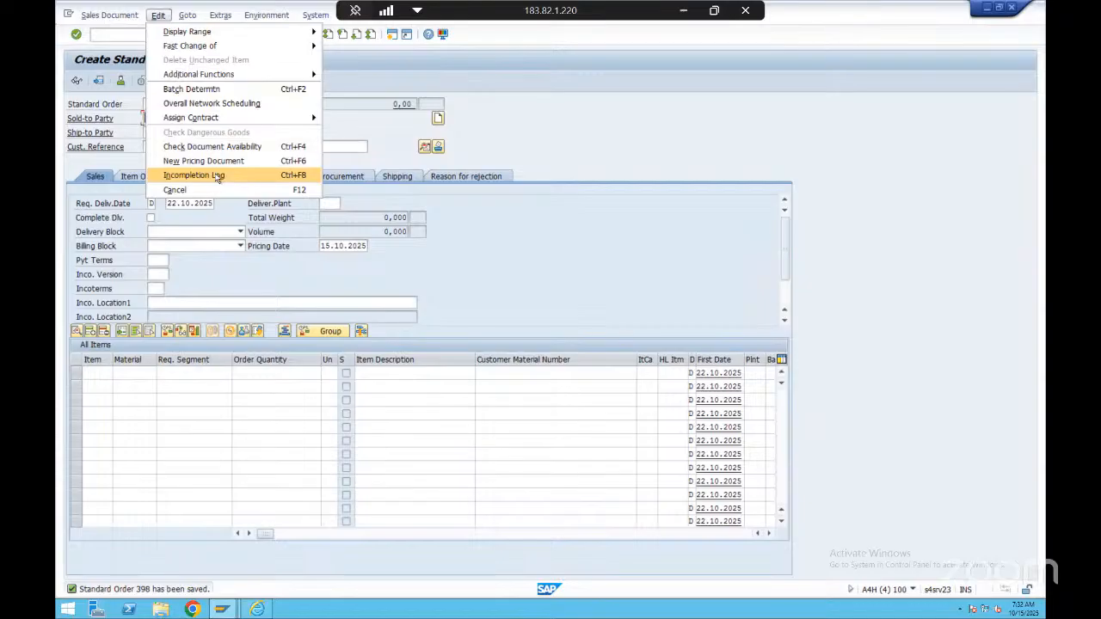
click(491, 198)
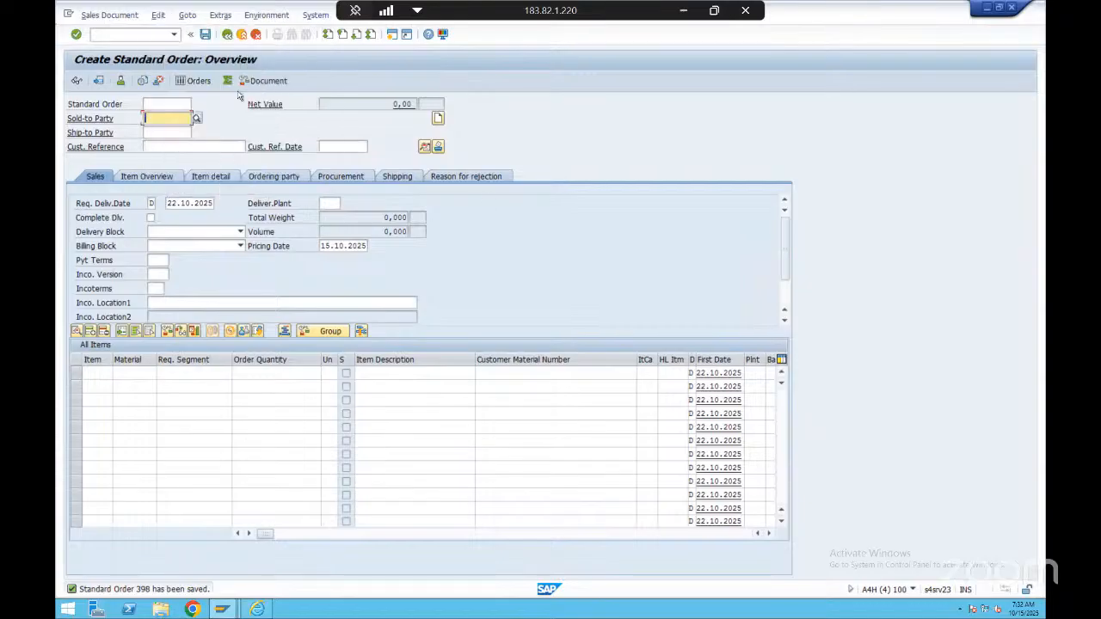
click(109, 15)
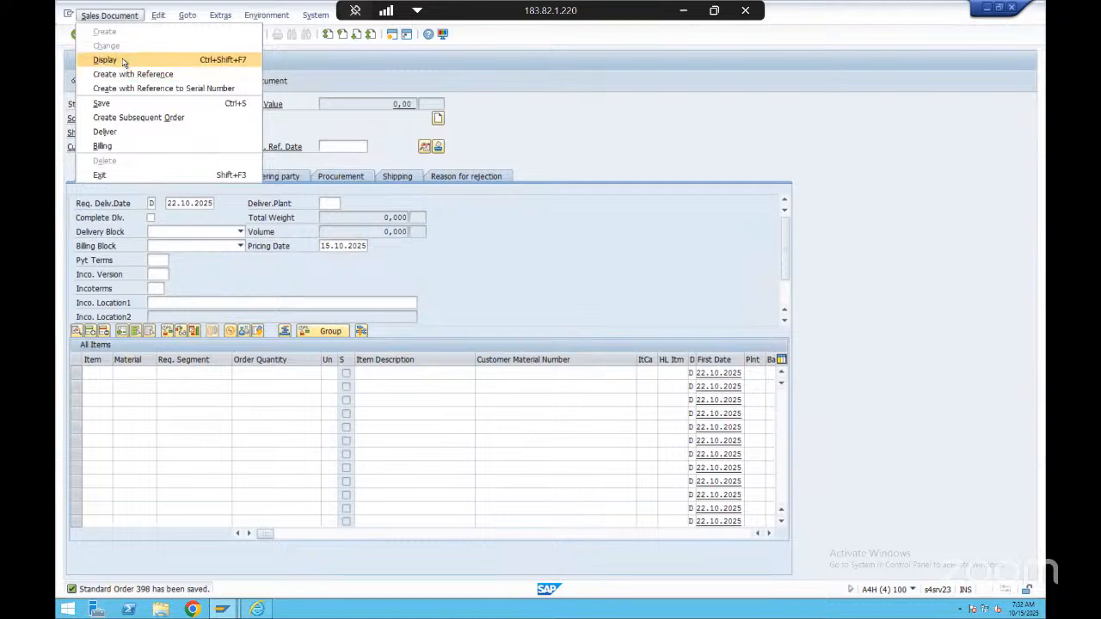
click(322, 231)
click(77, 80)
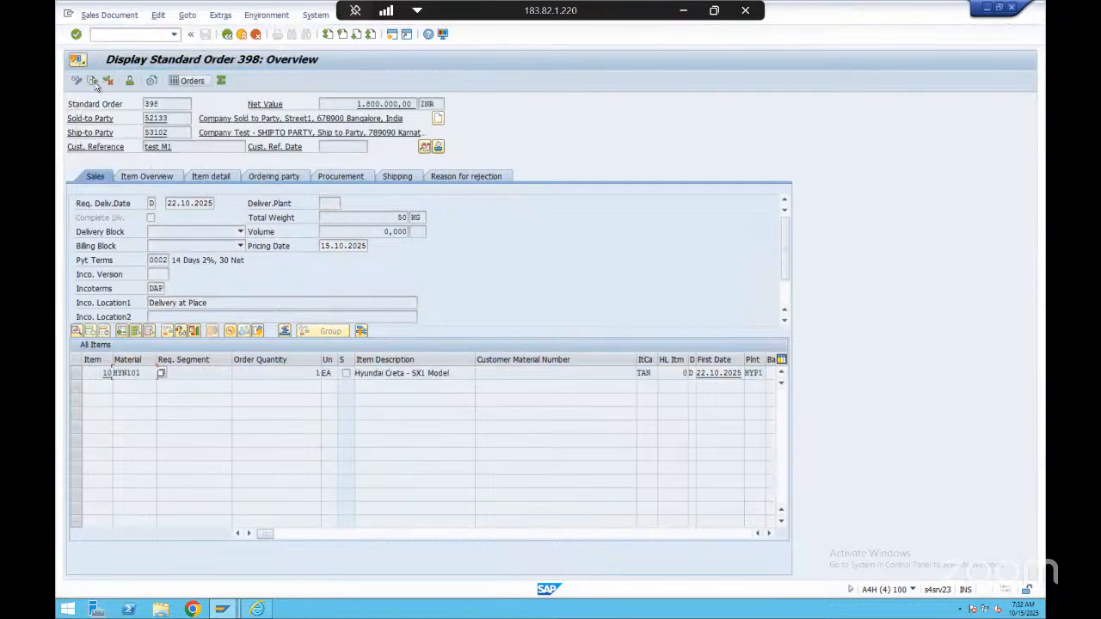
click(109, 14)
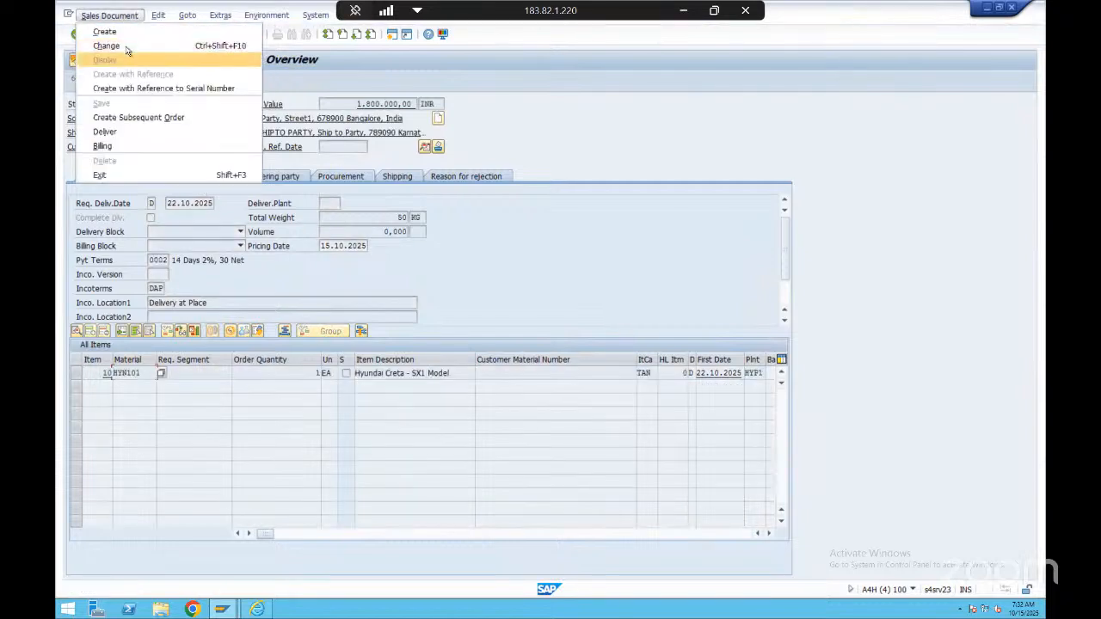
click(127, 47)
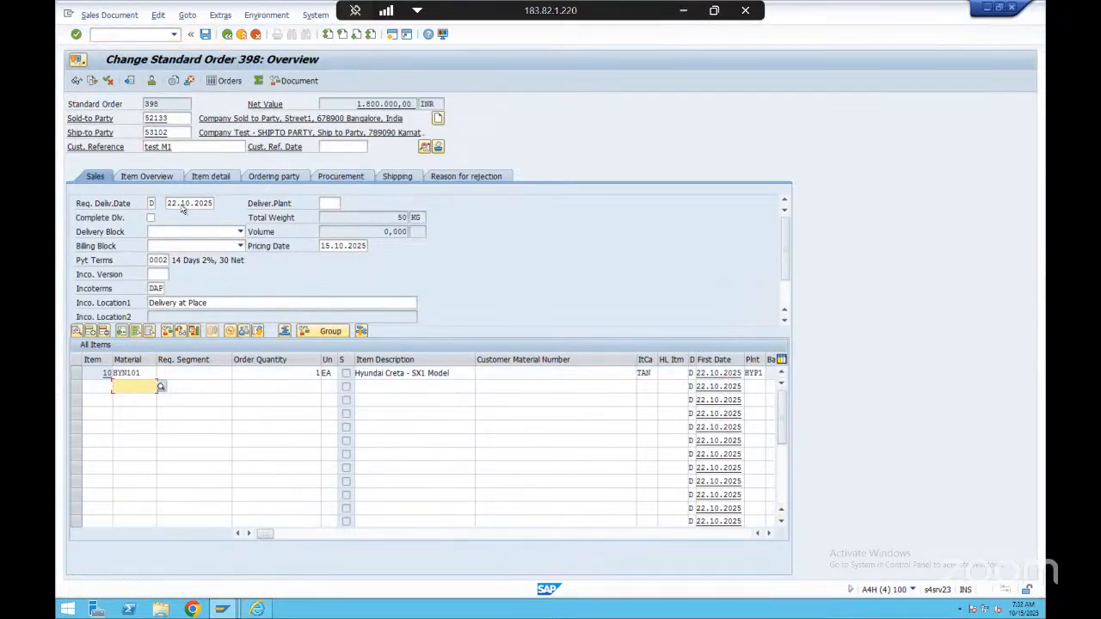
Clear the payment terms in the order's sales data and accept the change despite the warning
click(157, 259)
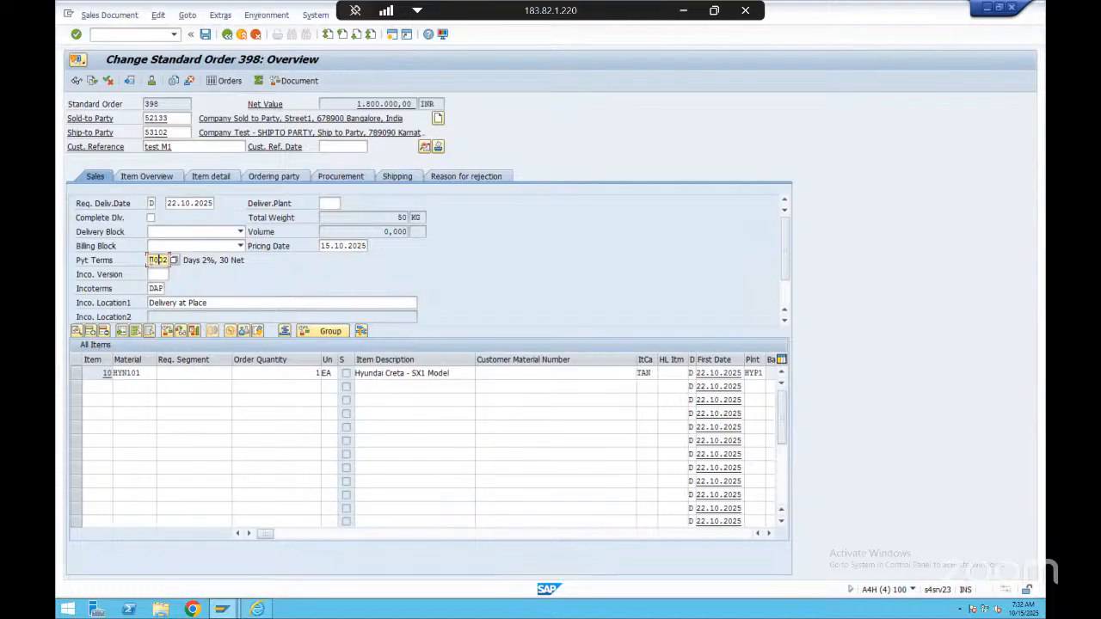
double_click(157, 259)
key(Delete)
key(Return)
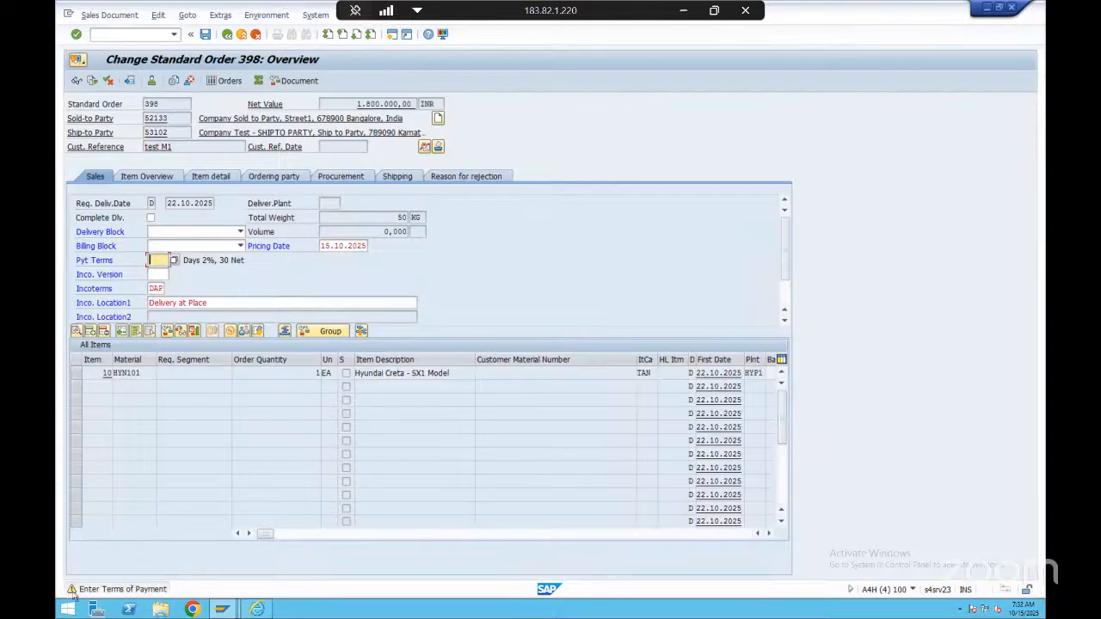
key(Return)
Open the order's incompletion log and examine the missing-data entries for the header and item 10
click(161, 15)
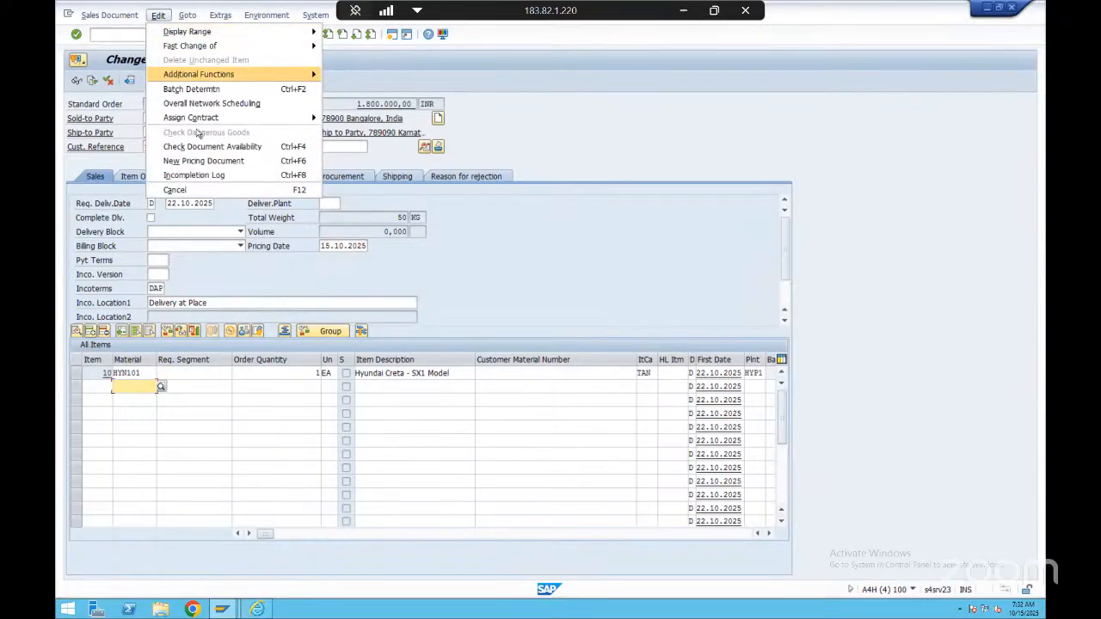
click(159, 15)
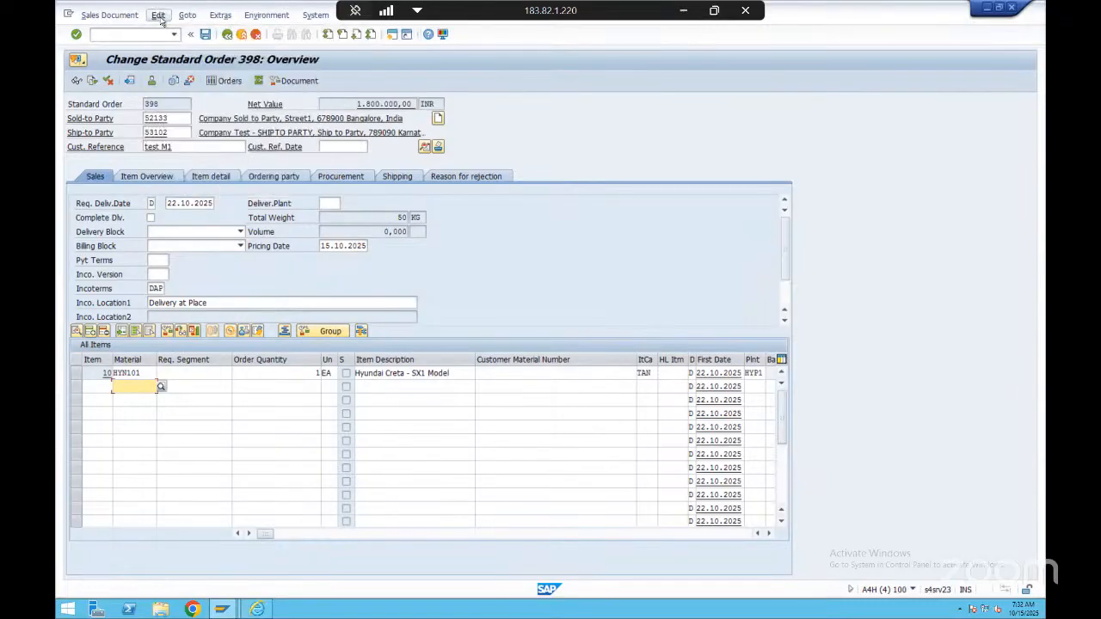
click(159, 14)
click(206, 175)
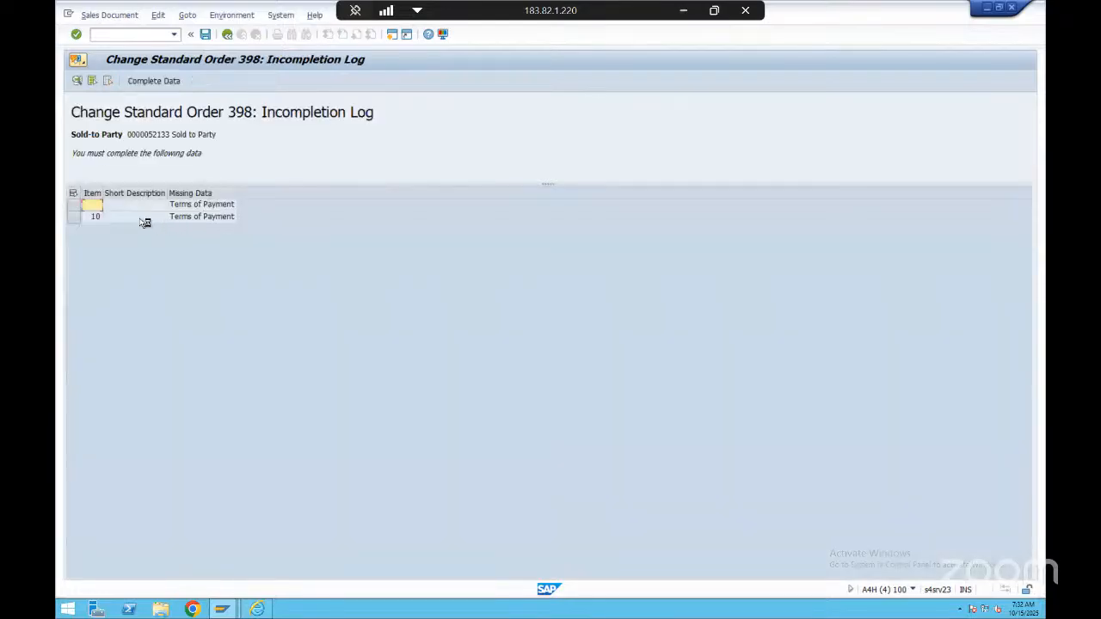
click(134, 205)
click(74, 205)
click(73, 217)
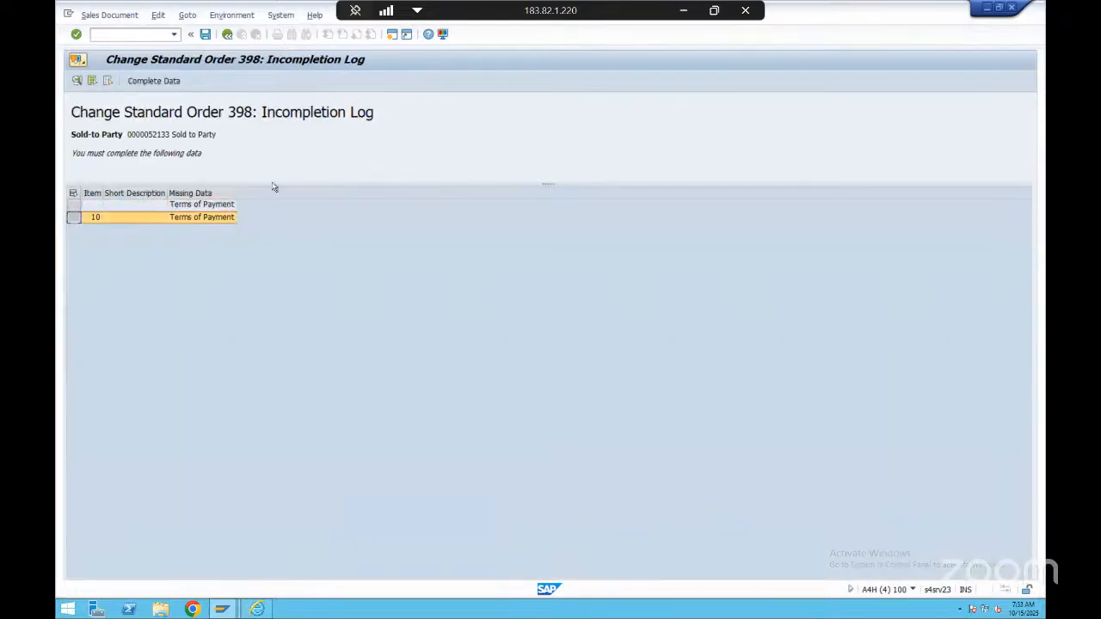
click(205, 207)
click(206, 219)
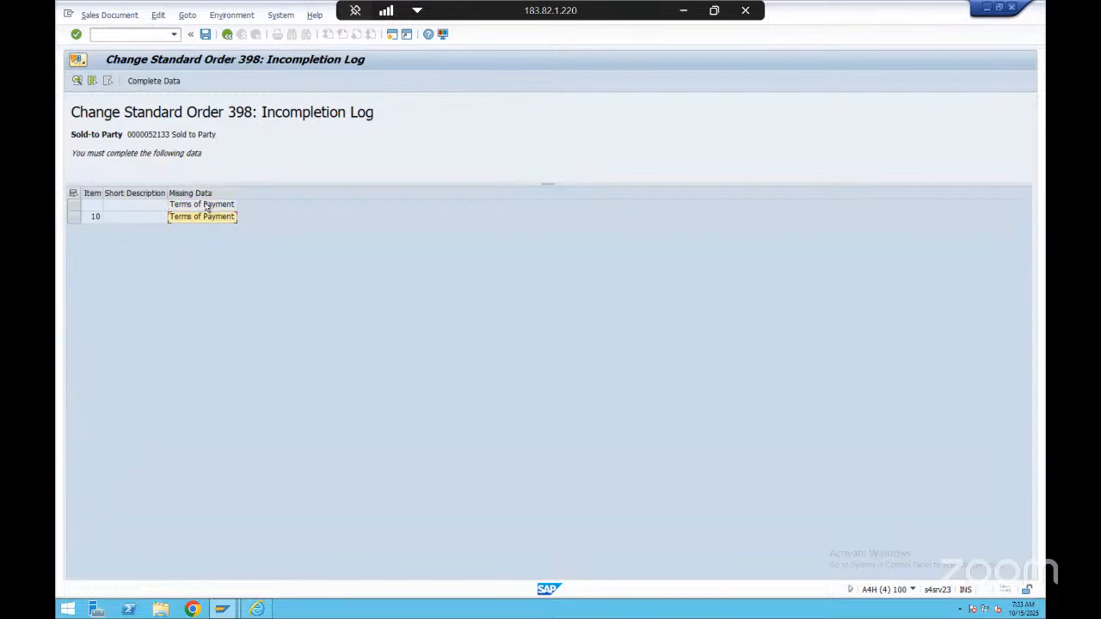
click(207, 206)
click(201, 218)
Complete the order's missing terms of payment with 0002 from the incompletion log and save the order
double_click(202, 217)
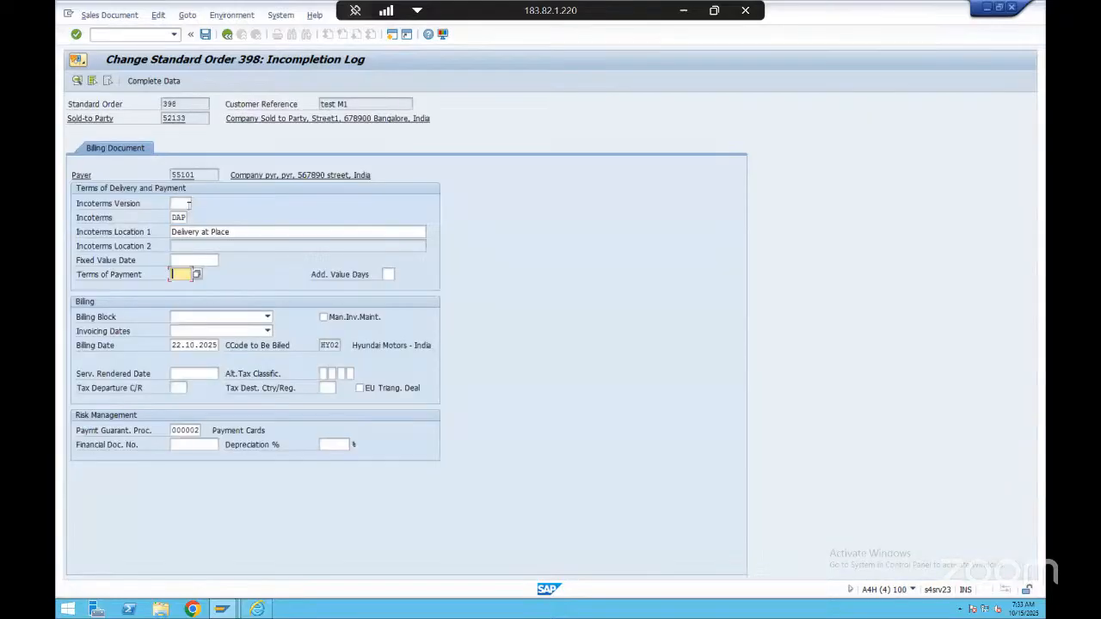
click(182, 286)
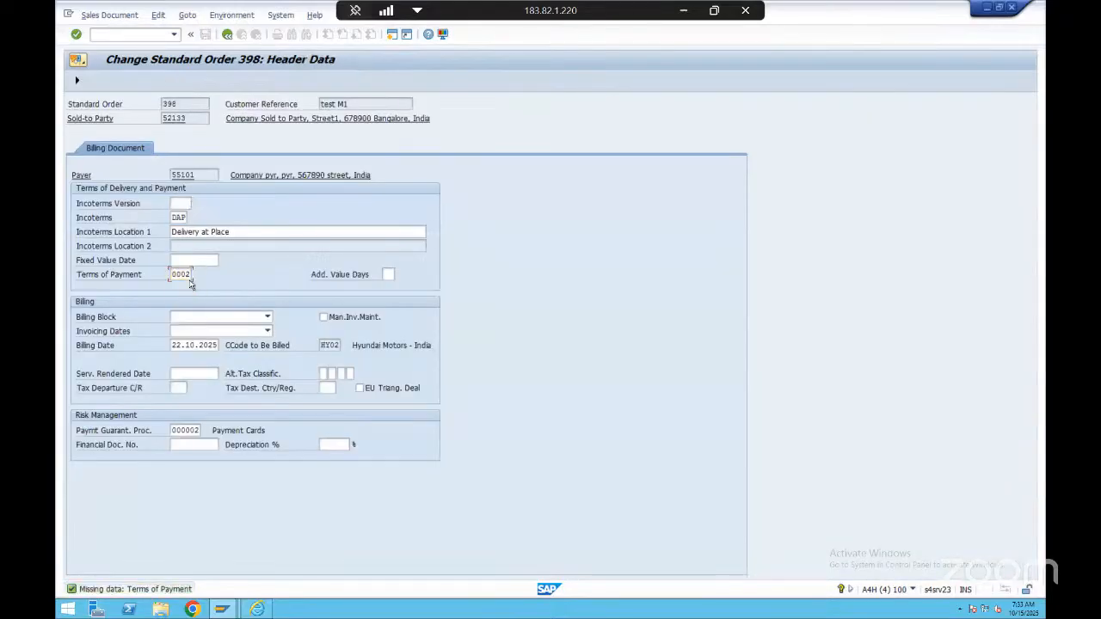
key(Return)
click(76, 81)
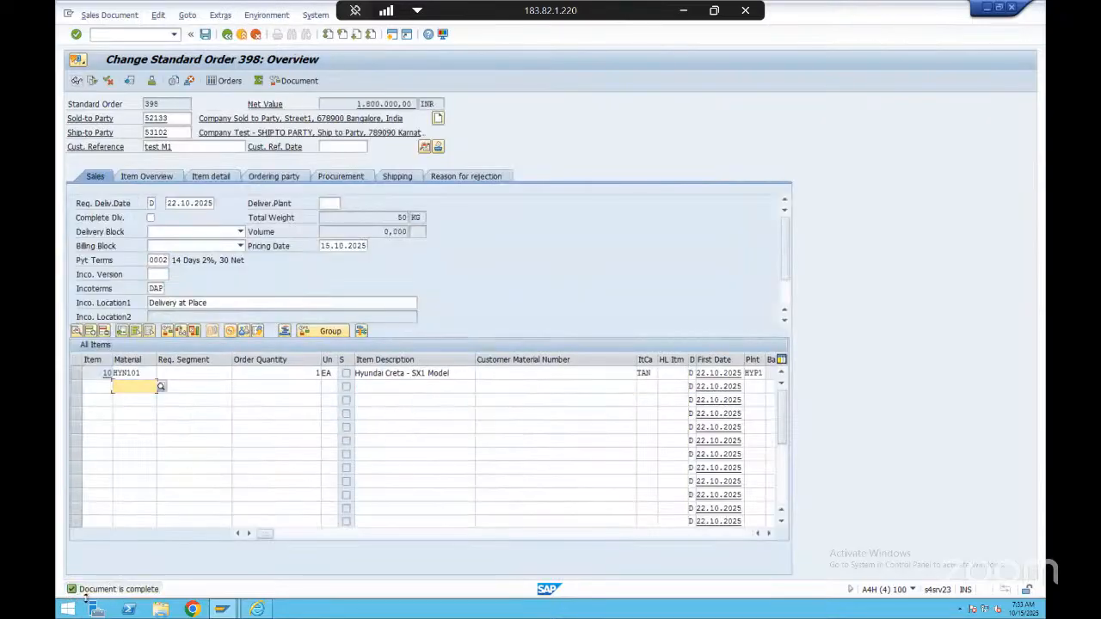
click(206, 34)
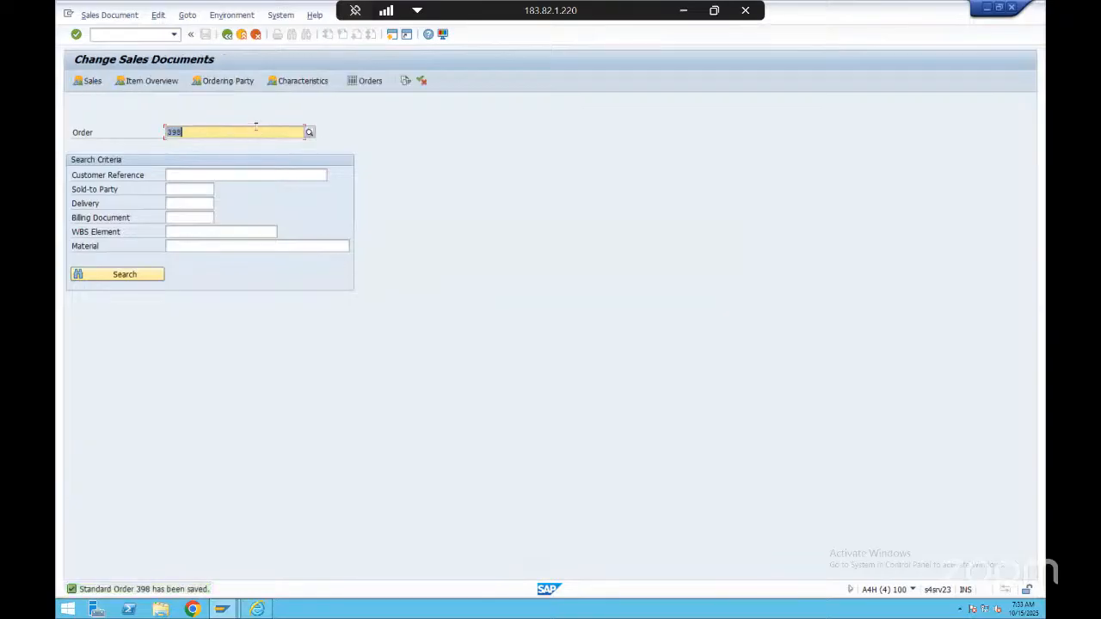
Reopen the saved order to view its overview, and return to the initial screen for changing sales documents
key(Return)
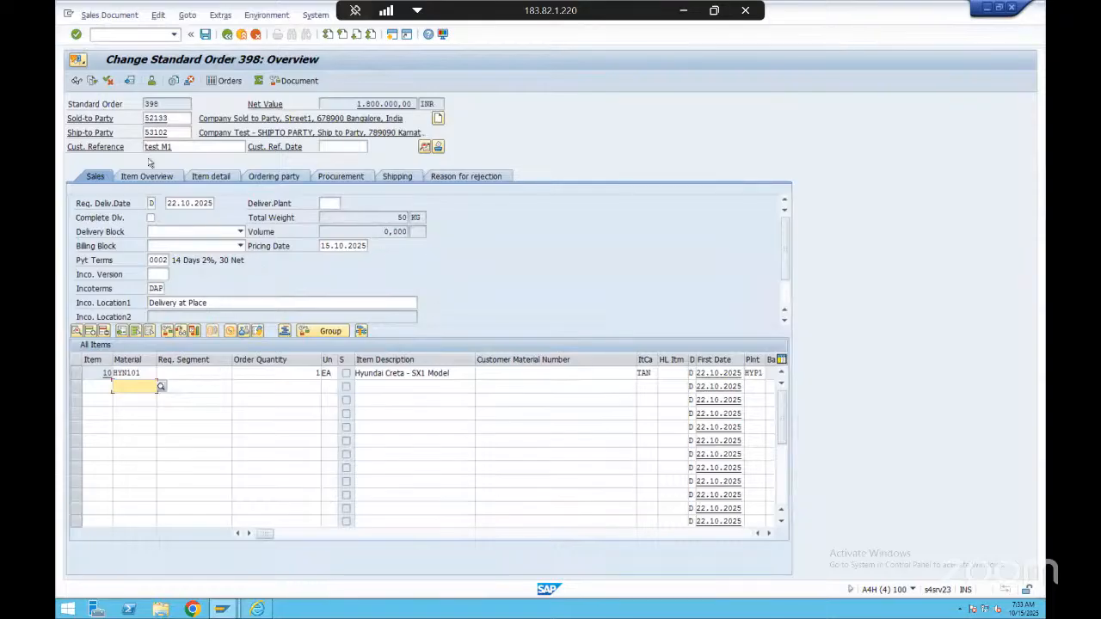
click(230, 35)
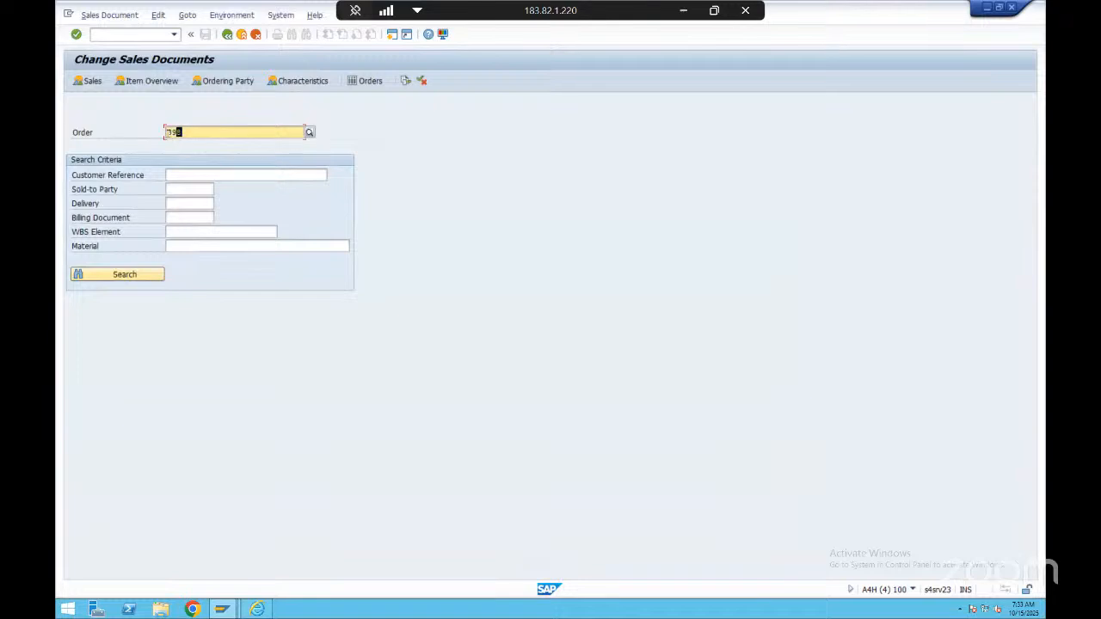
click(235, 135)
key(alt+Tab)
key(alt+Tab)
key(alt+Tab)
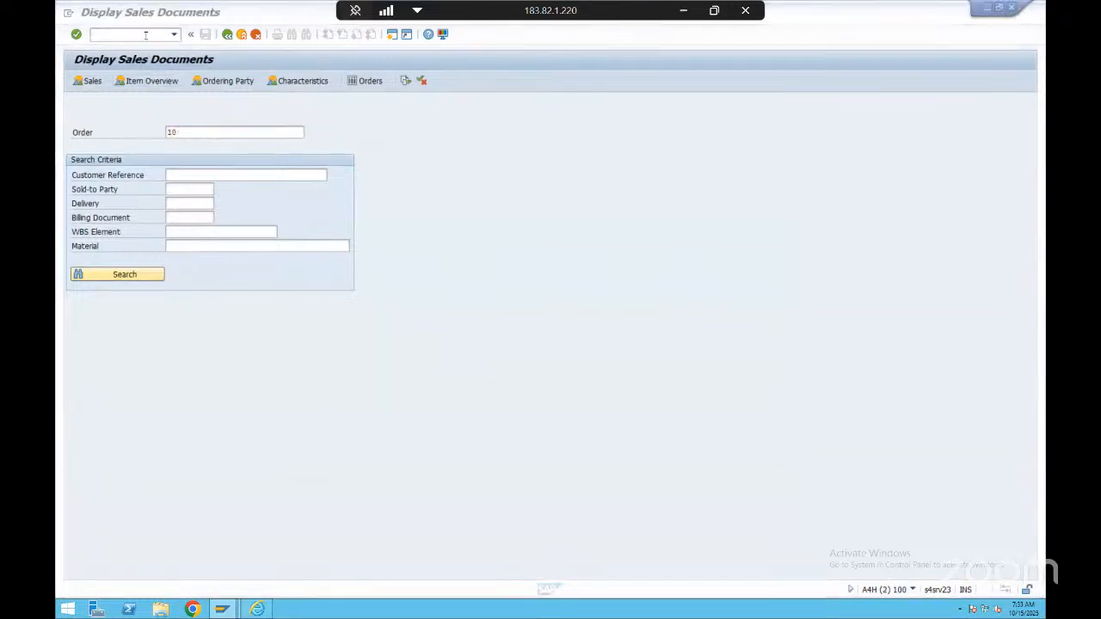
key(alt+Tab)
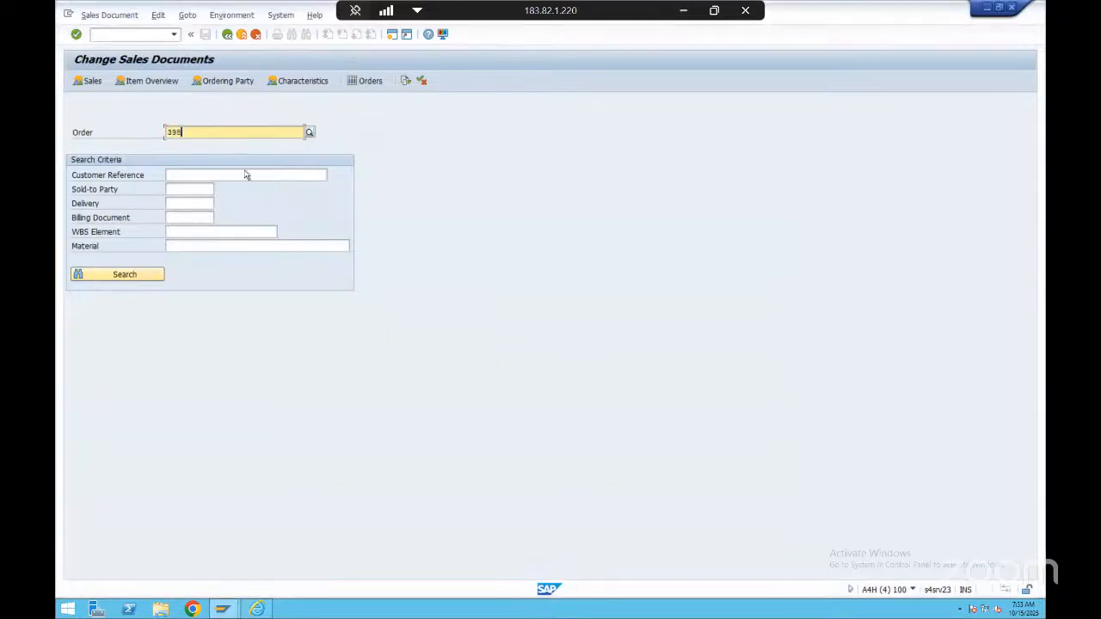
Copy the sales order number from the initial change screen
drag(198, 135, 162, 134)
key(ctrl+c)
drag(171, 132, 92, 132)
key(ctrl+c)
click(187, 132)
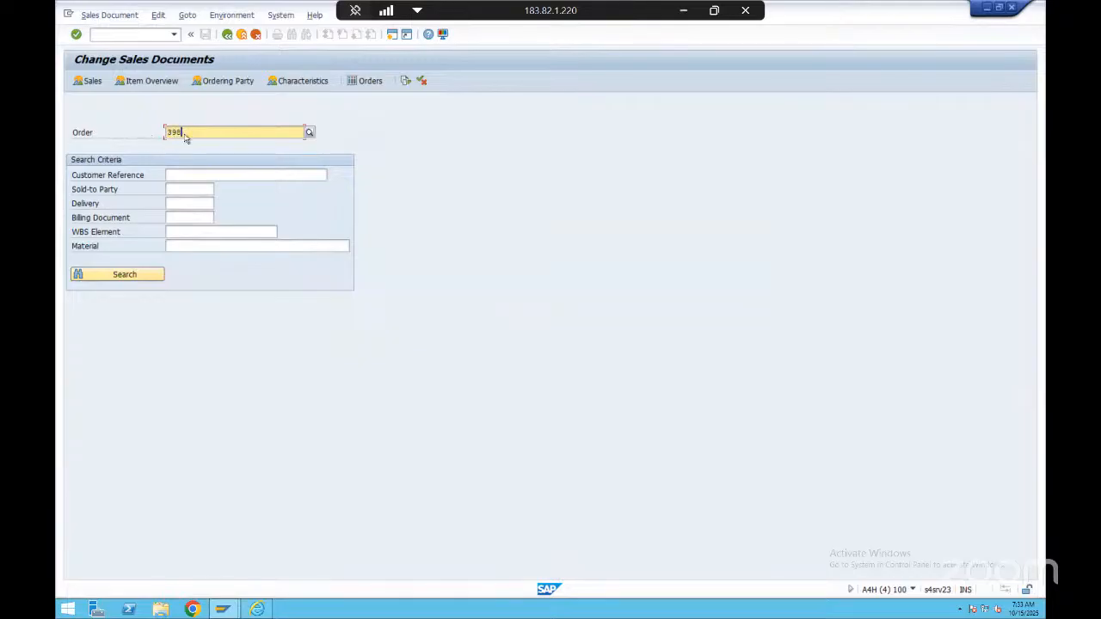
click(154, 36)
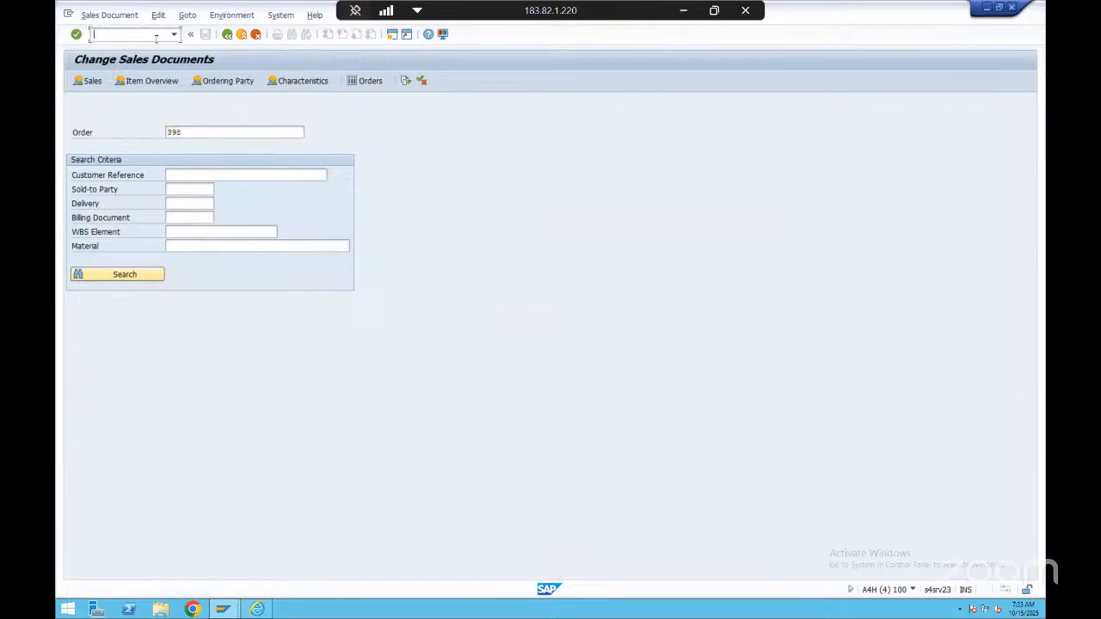
Reopen the order in display mode, look at its follow-on delivery option, and return to the initial screen
click(243, 129)
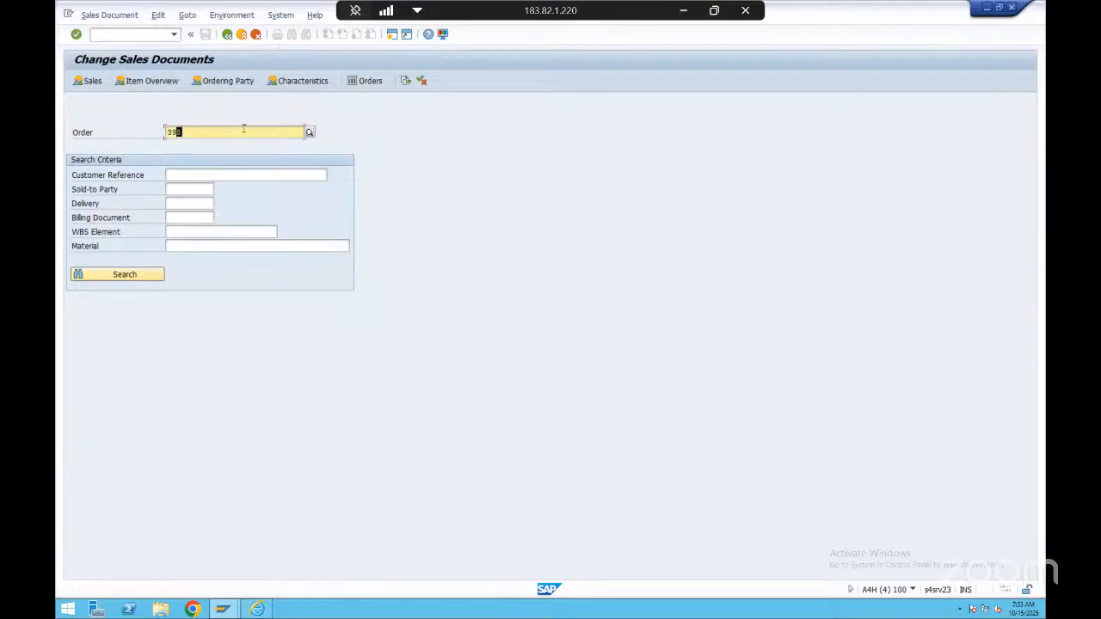
key(Return)
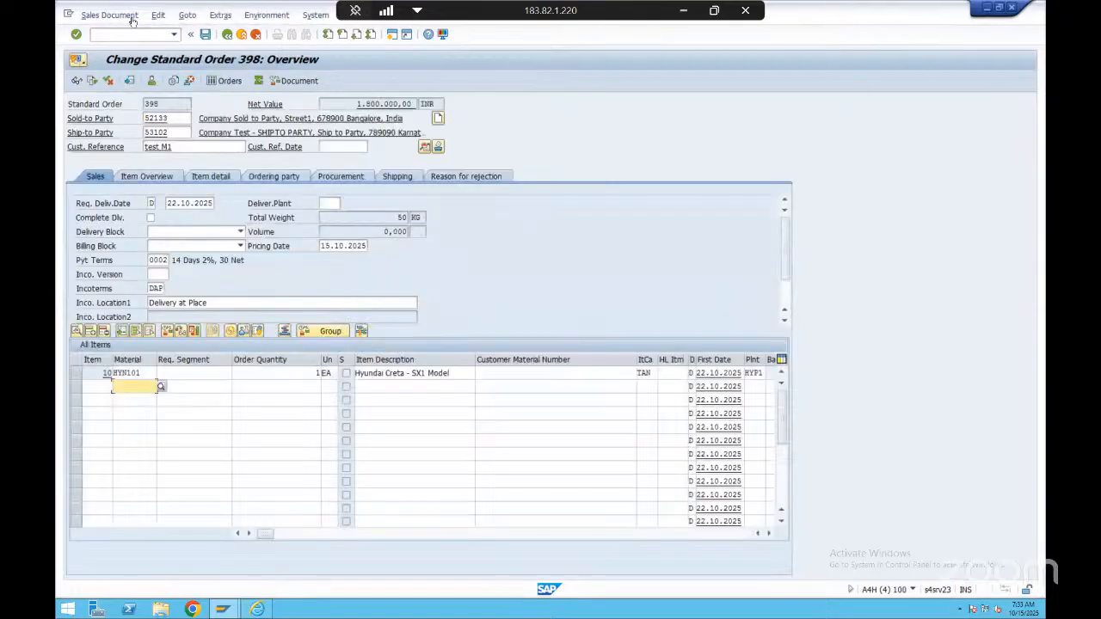
click(76, 80)
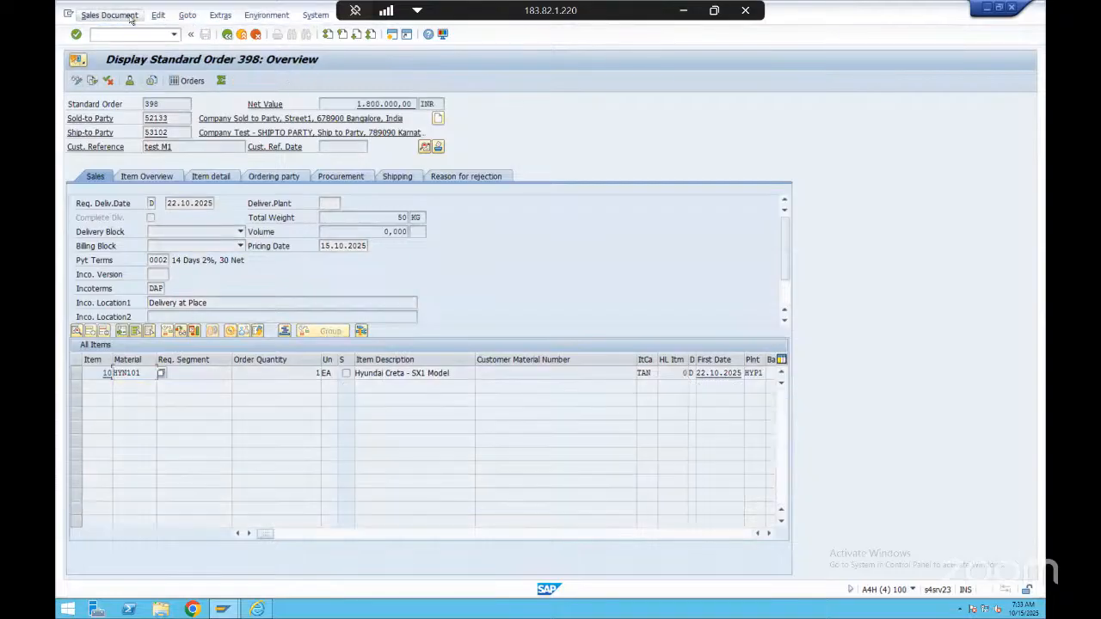
click(129, 17)
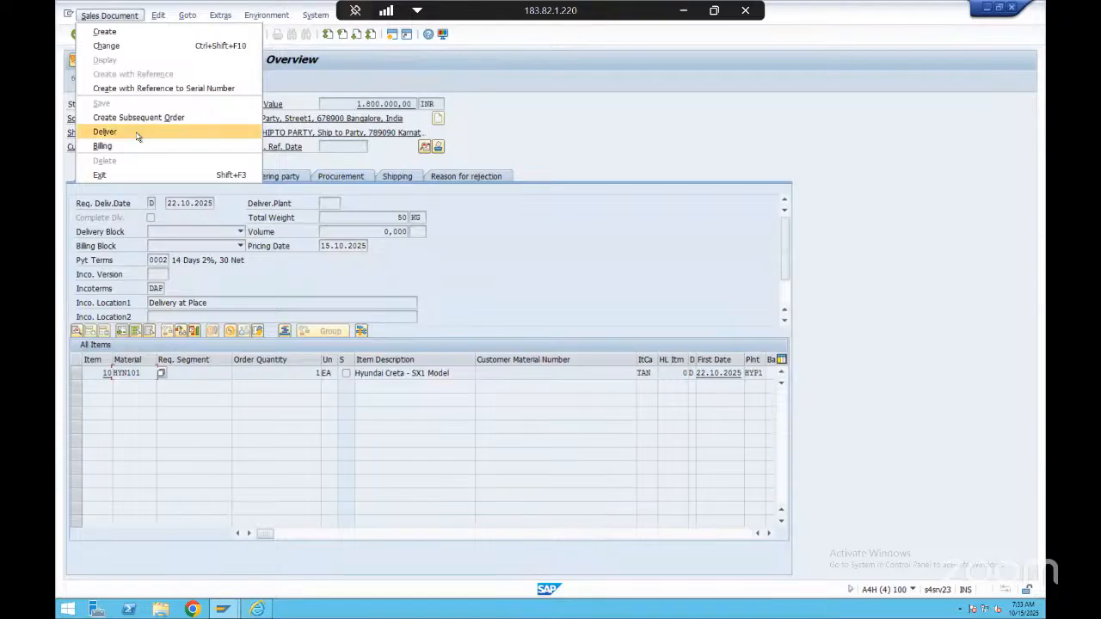
click(505, 99)
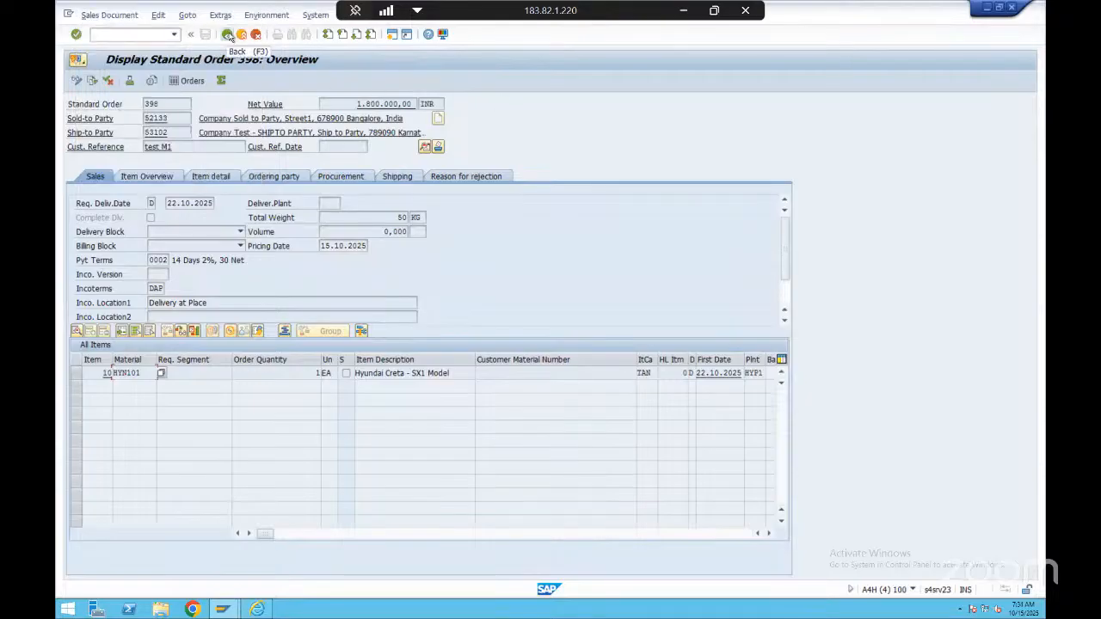
click(228, 35)
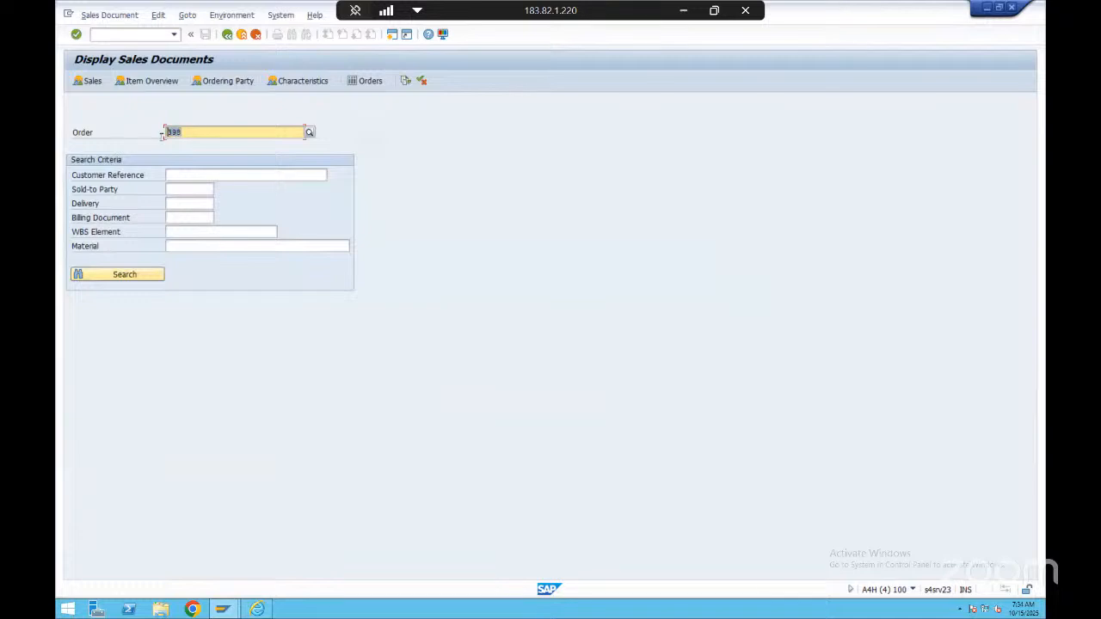
Open transaction VL01N in a new session to create an outbound delivery with reference to the order
click(145, 34)
text(/)
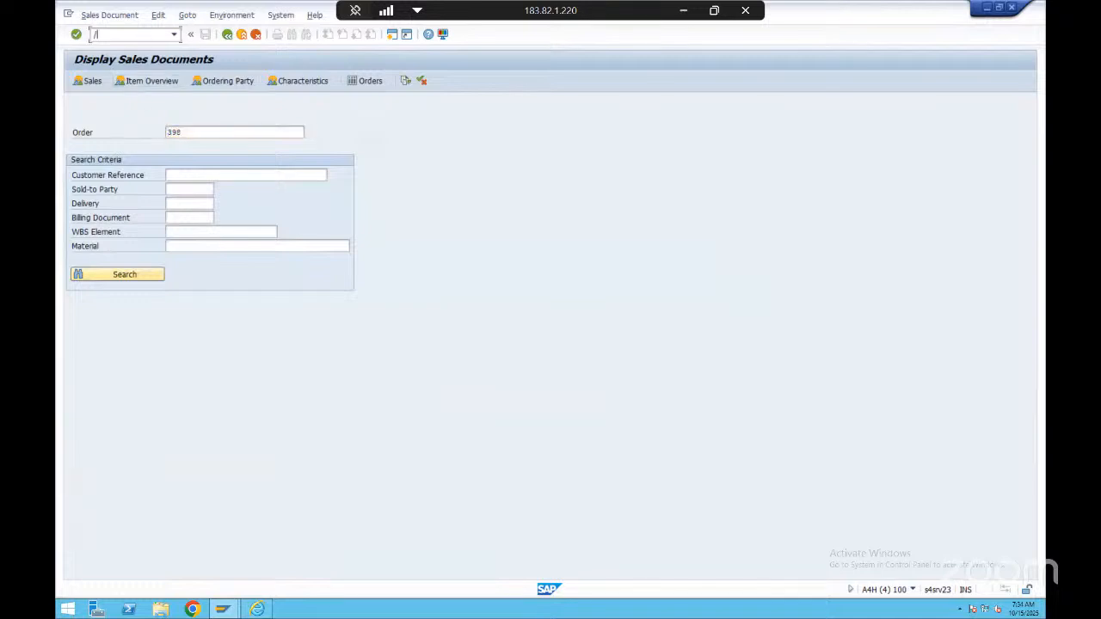
text(ovl01n)
key(Return)
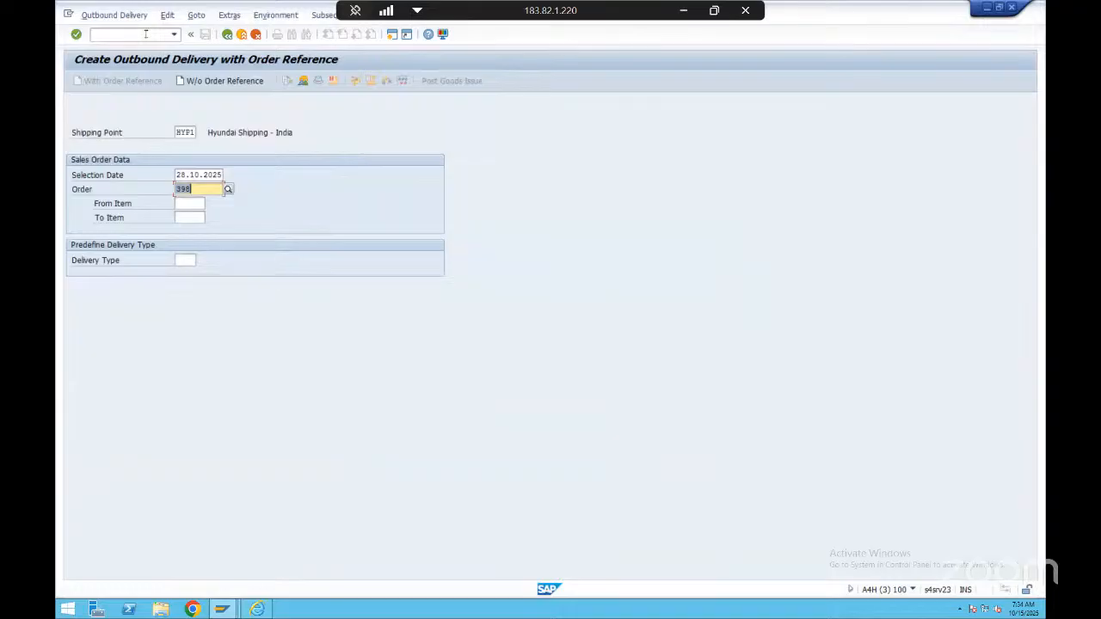
Recall the command /ovl01n from the transaction history and mark its transaction code
click(175, 35)
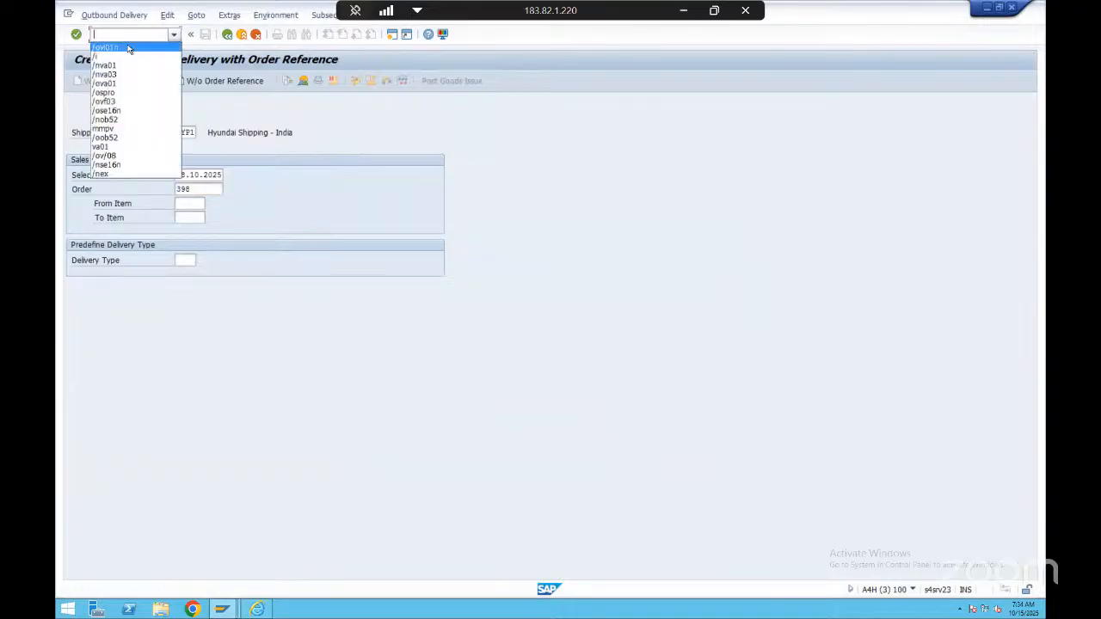
click(128, 49)
click(100, 35)
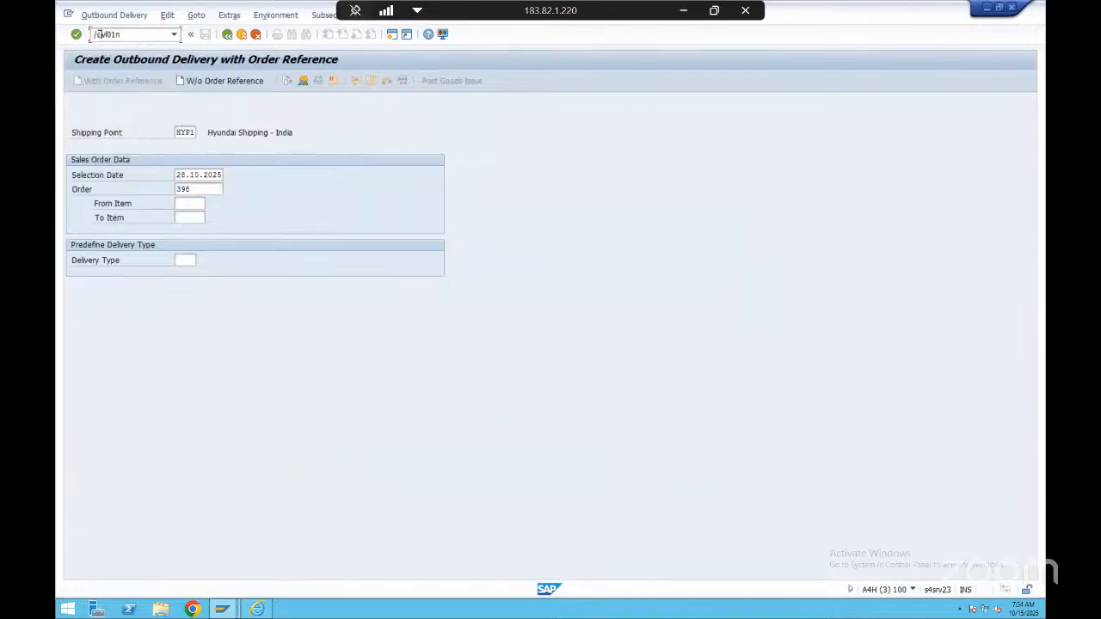
drag(102, 34, 130, 34)
click(137, 35)
key(Return)
click(683, 11)
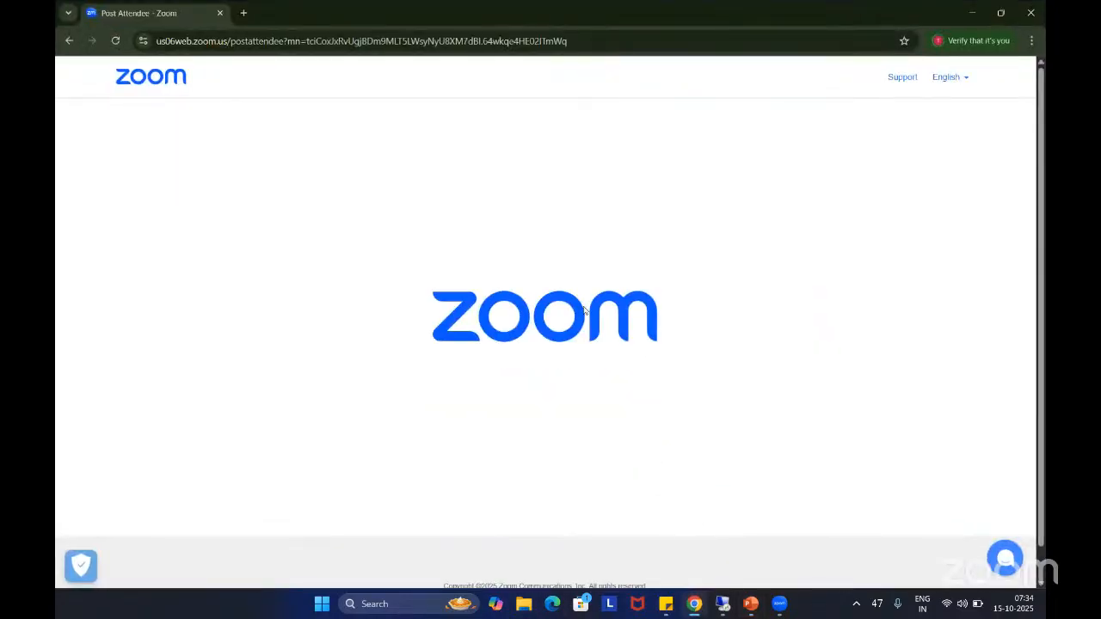
click(776, 602)
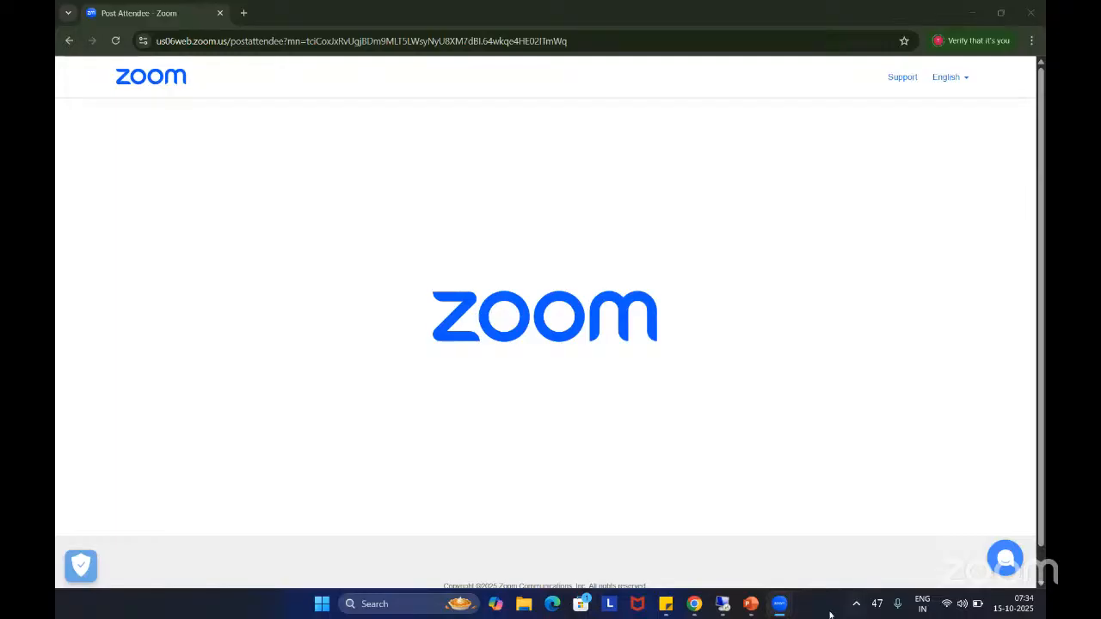
click(774, 613)
click(848, 538)
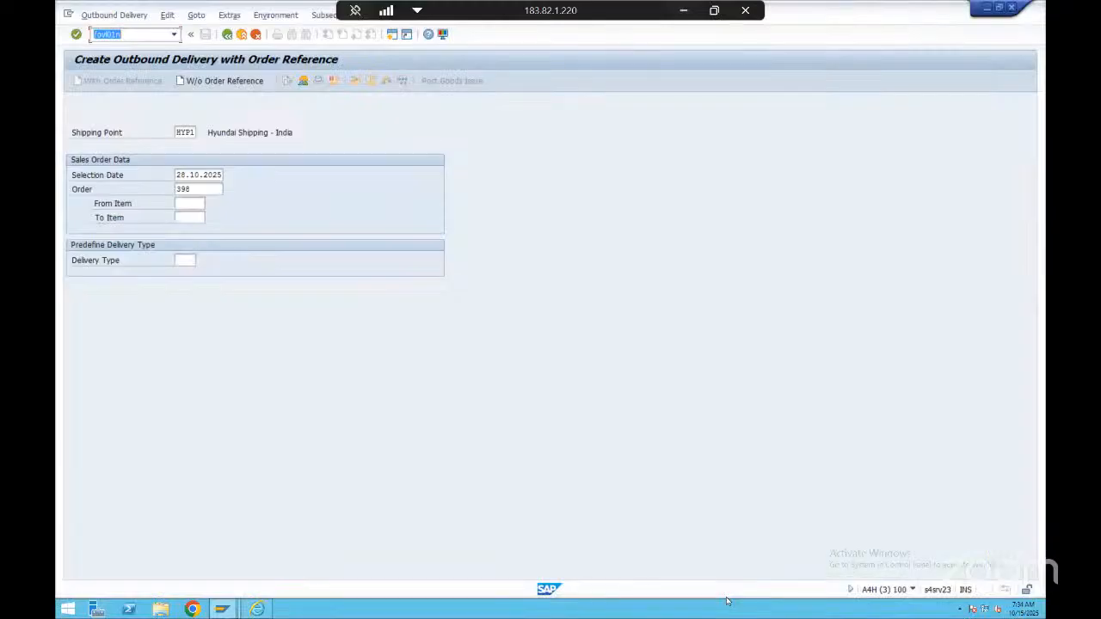
Open VL01N in an additional session with the command /ovl01n and look at its shipping point
click(140, 34)
key(Return)
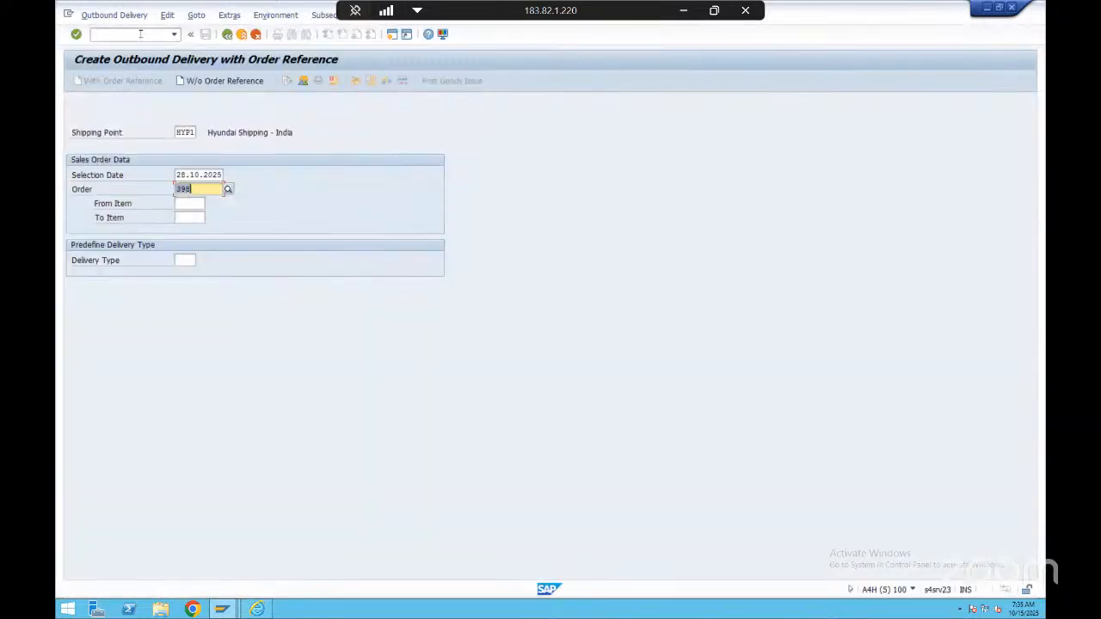
click(123, 136)
click(187, 133)
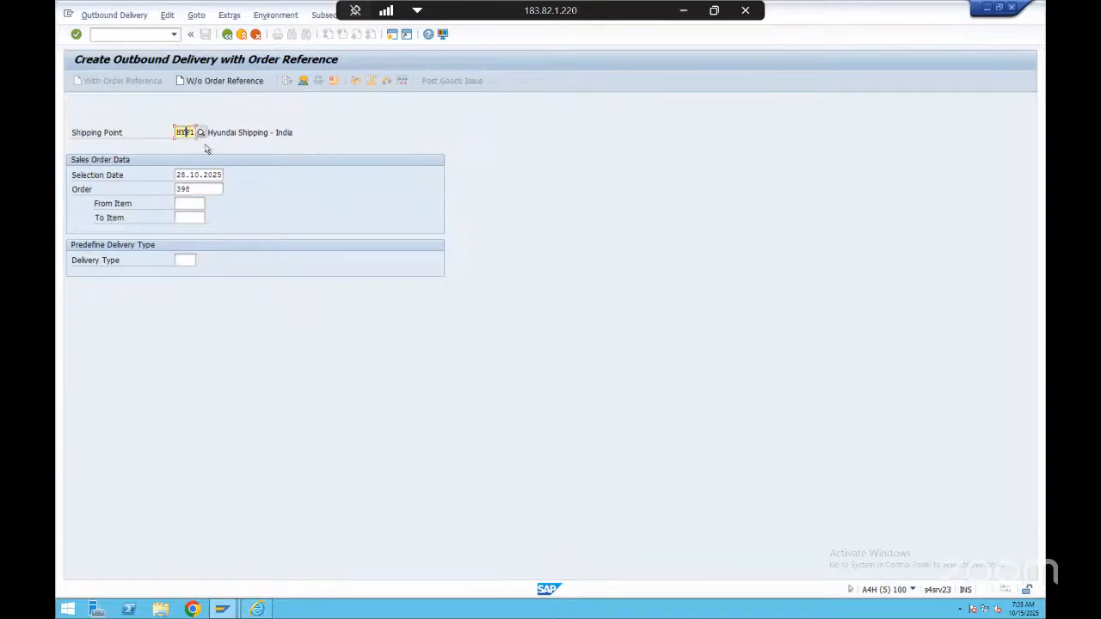
Close the additional VL01N session with the command /i
key(alt+Tab)
key(alt+Tab)
click(139, 35)
text(/i)
key(Return)
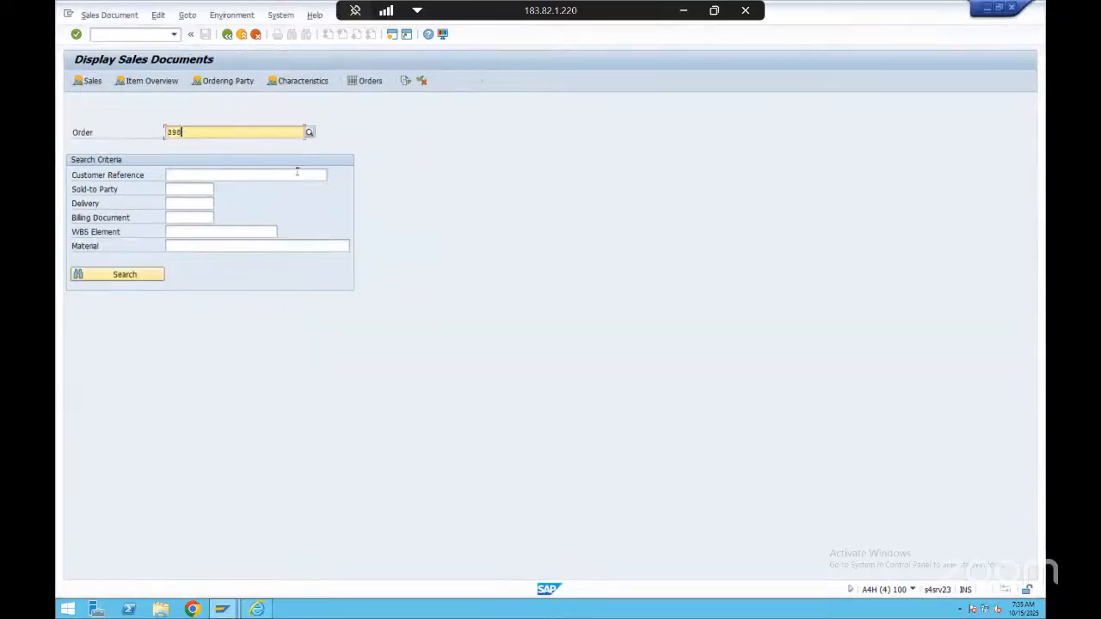
Display the sales order and check the shipping point in the shipping data of item HYN101
key(Return)
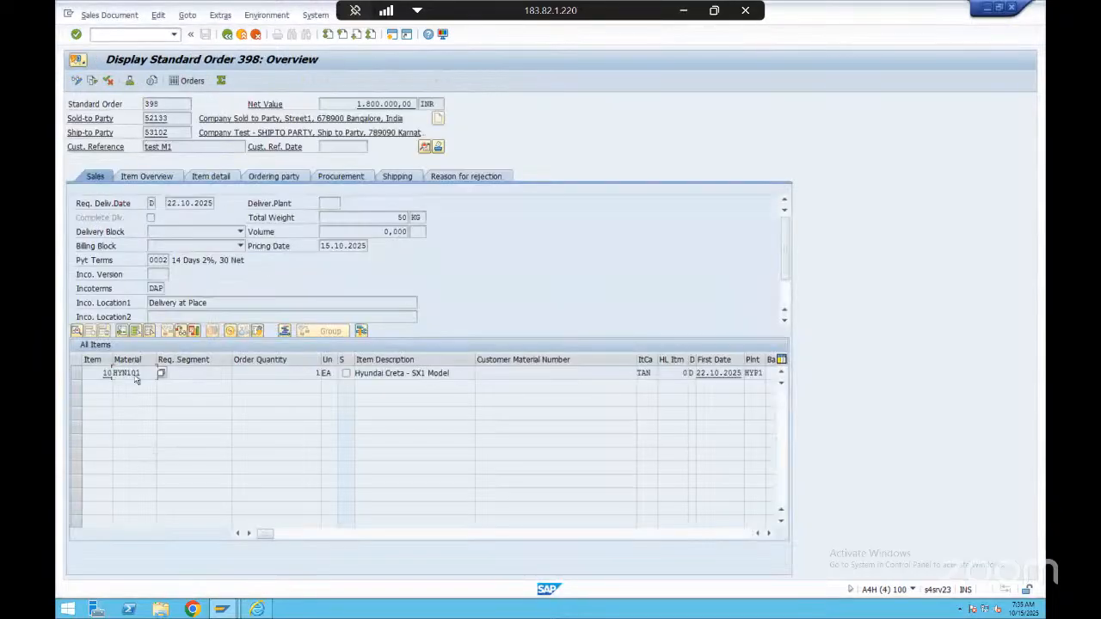
double_click(136, 374)
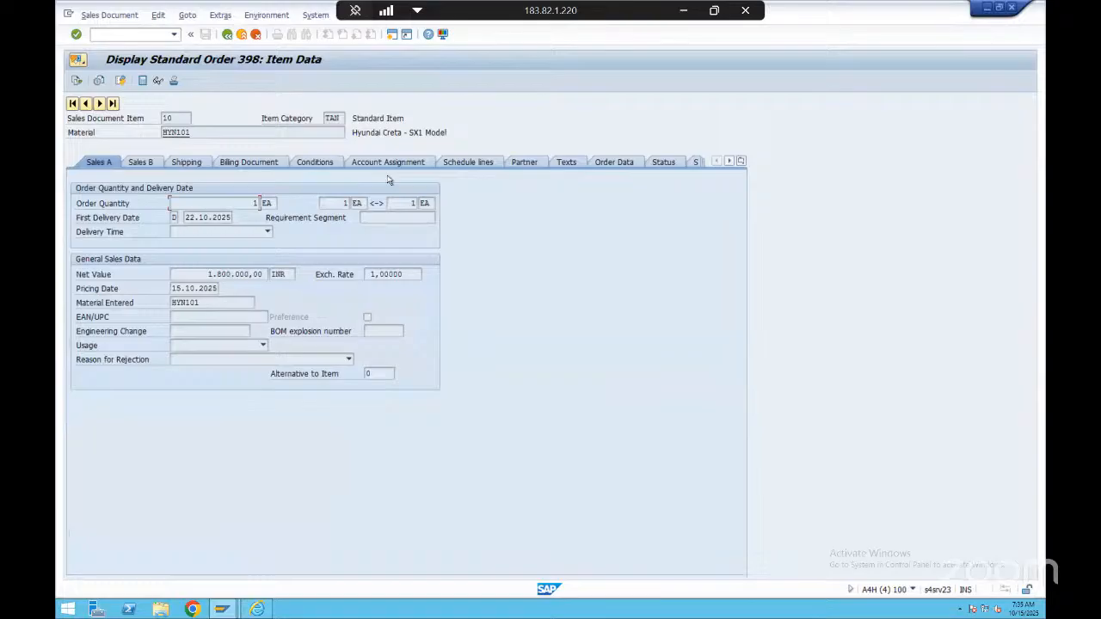
click(184, 162)
drag(167, 274, 203, 274)
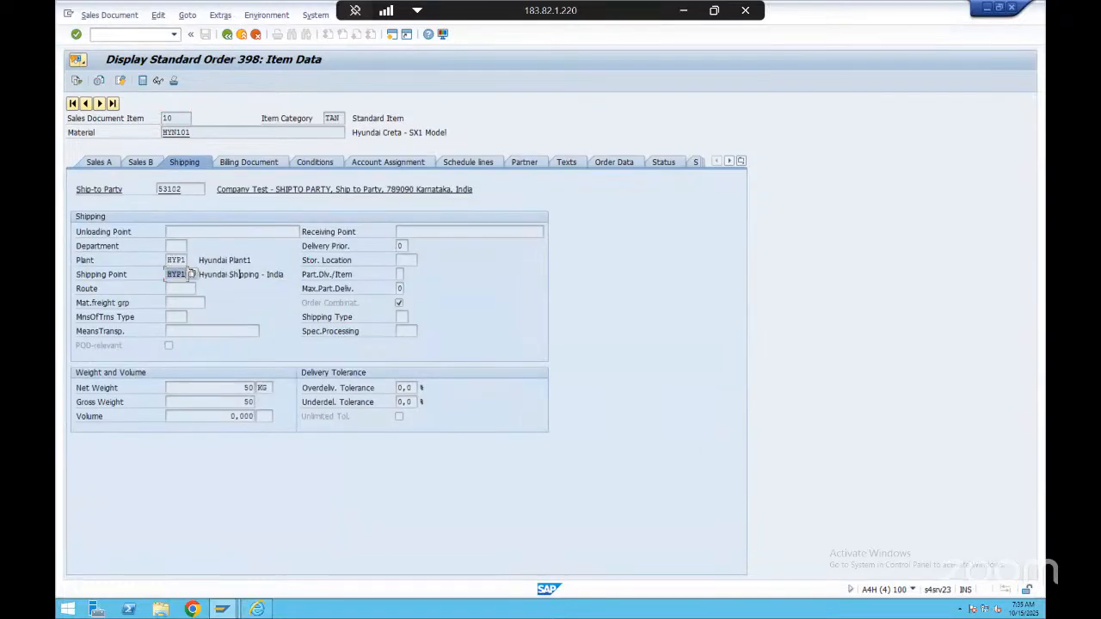
Compare the outbound delivery's shipping point and selection date with the order item's data, including its schedule line delivery date
key(alt+Tab)
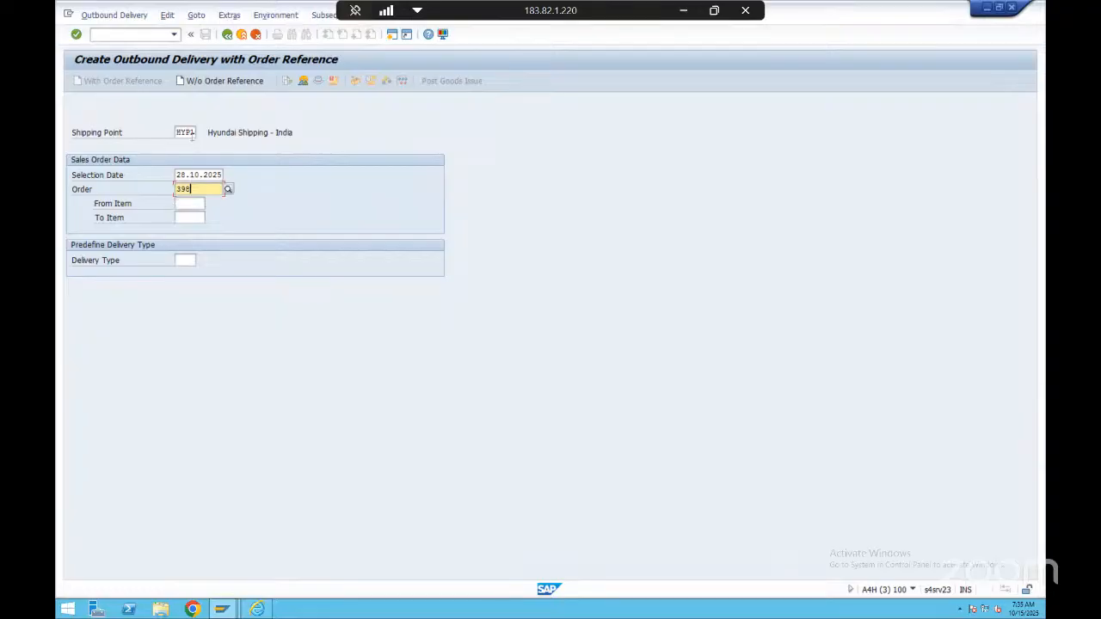
click(183, 134)
click(105, 176)
click(184, 175)
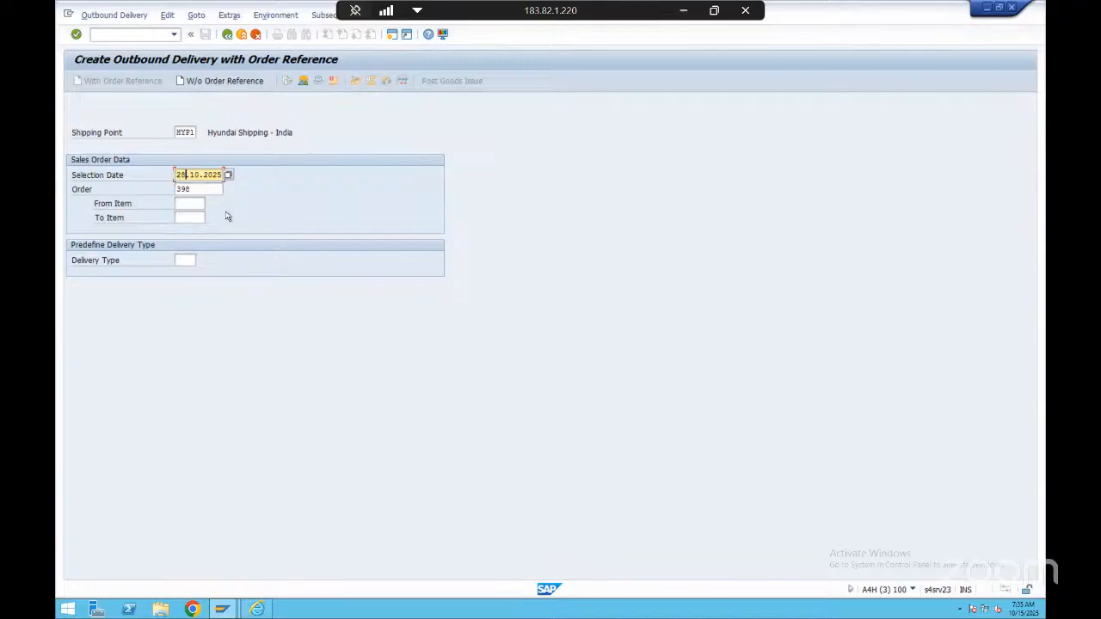
key(alt+Tab)
click(467, 162)
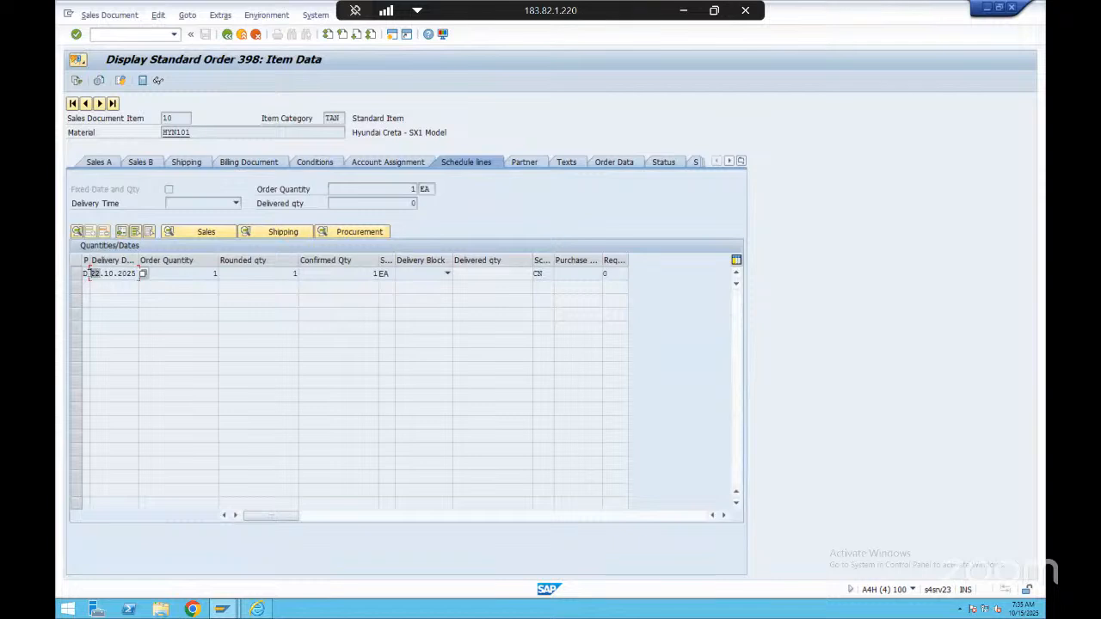
drag(94, 273, 134, 273)
click(129, 273)
Set the outbound delivery's selection date to 22.10.2025 and create the delivery overview with reference to the order
key(alt+Tab)
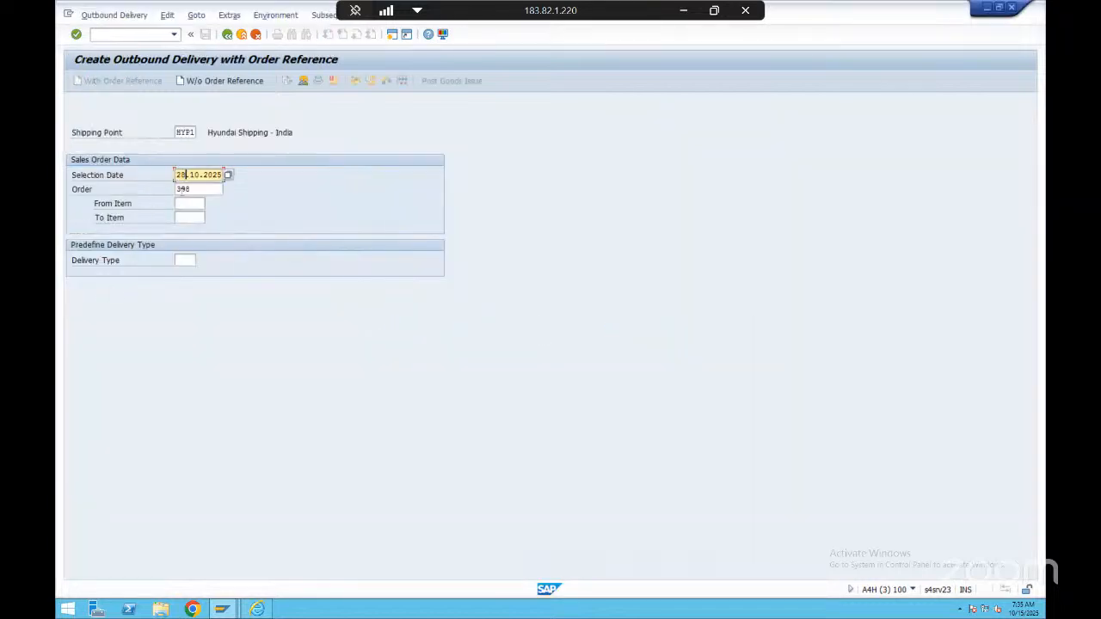
key(BackSpace)
text(2)
double_click(182, 189)
click(202, 188)
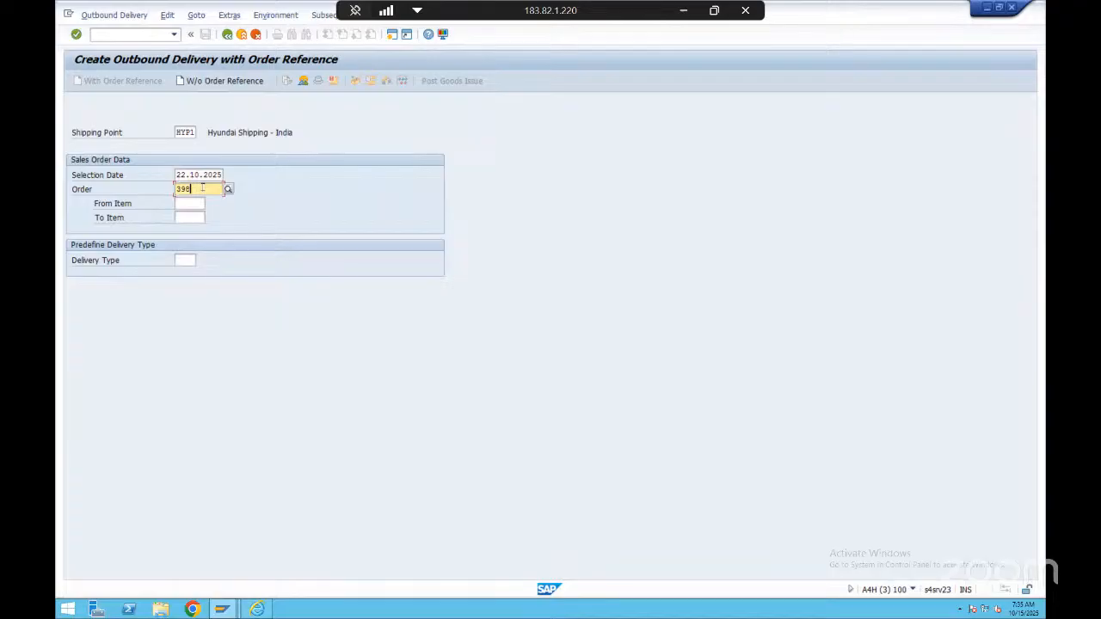
key(Return)
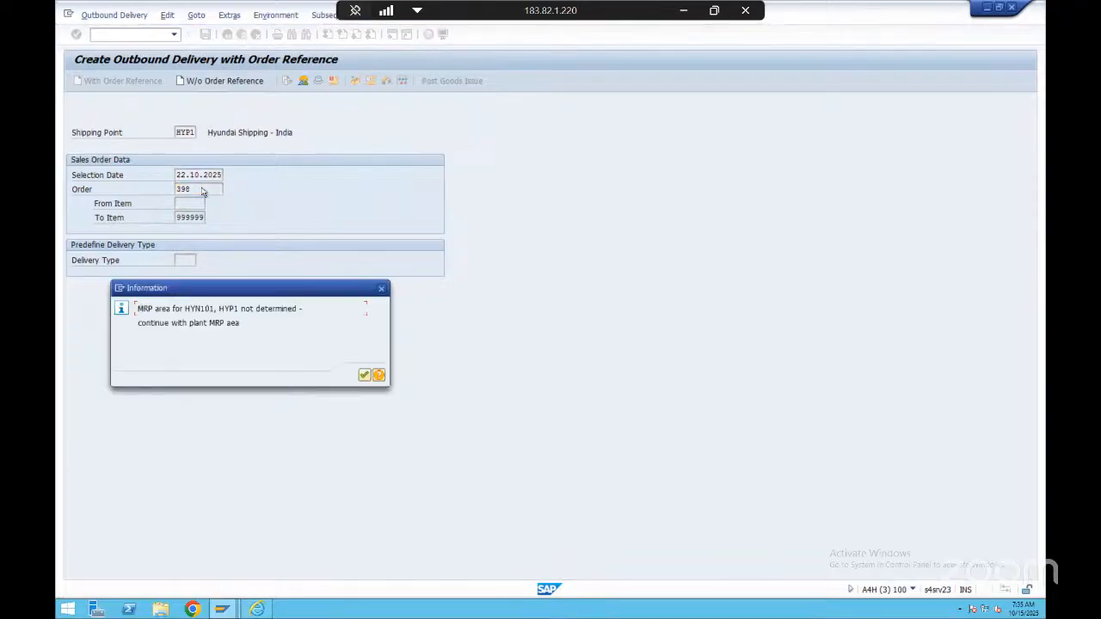
click(365, 375)
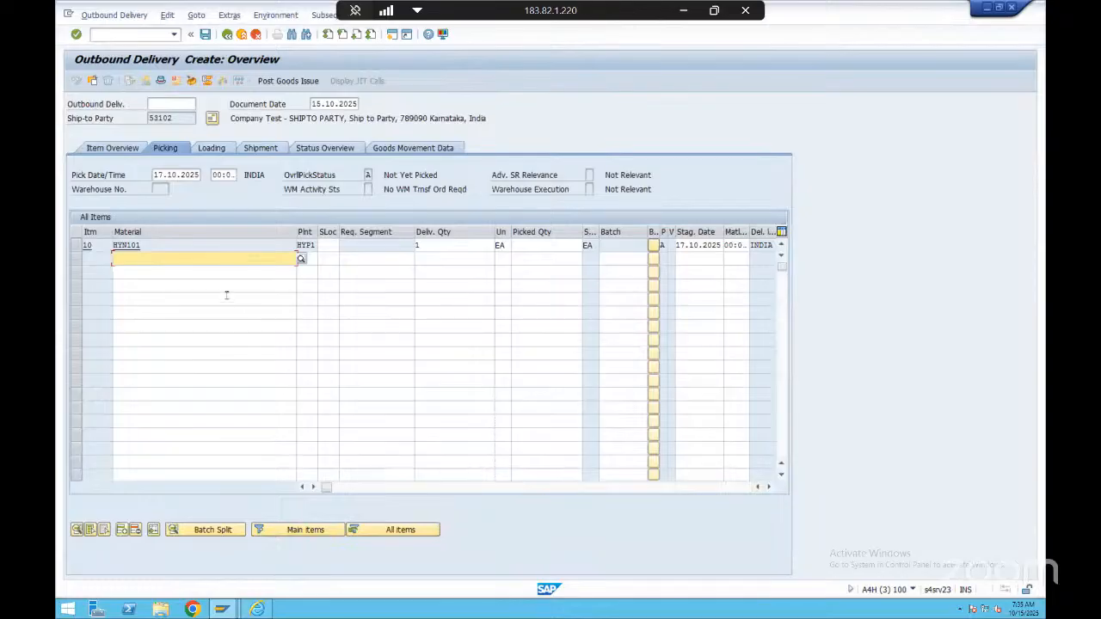
Review the delivery's material and ship-to party, including the ship-to party's address details
click(228, 244)
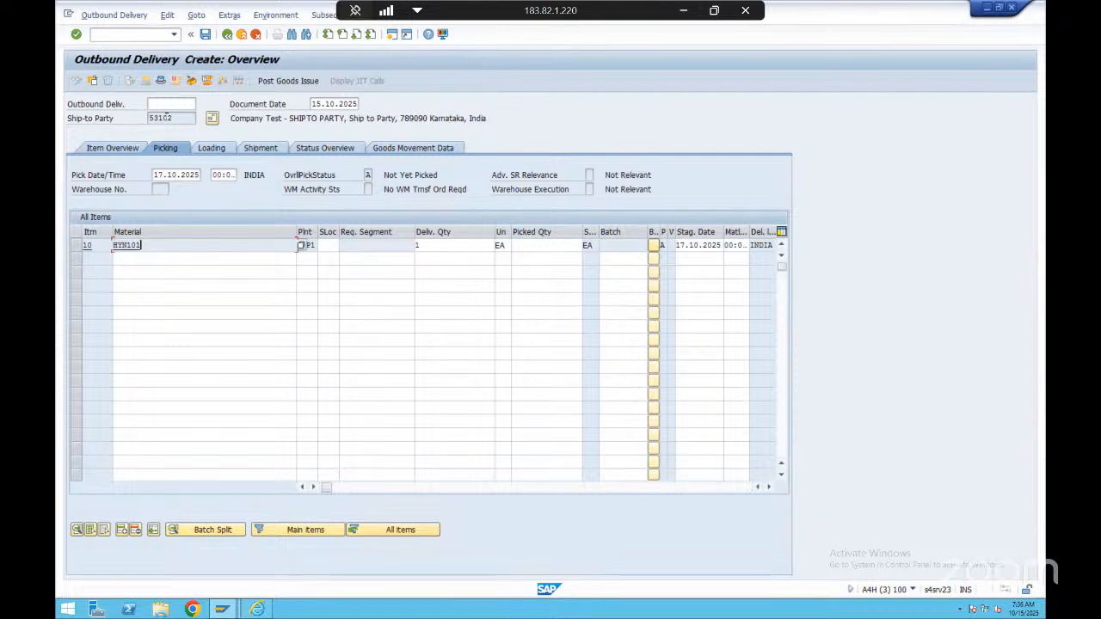
drag(171, 118, 141, 117)
click(112, 123)
click(157, 123)
mouse_move(175, 118)
mouse_down()
mouse_move(130, 119)
mouse_move(179, 117)
mouse_up()
click(180, 117)
click(213, 118)
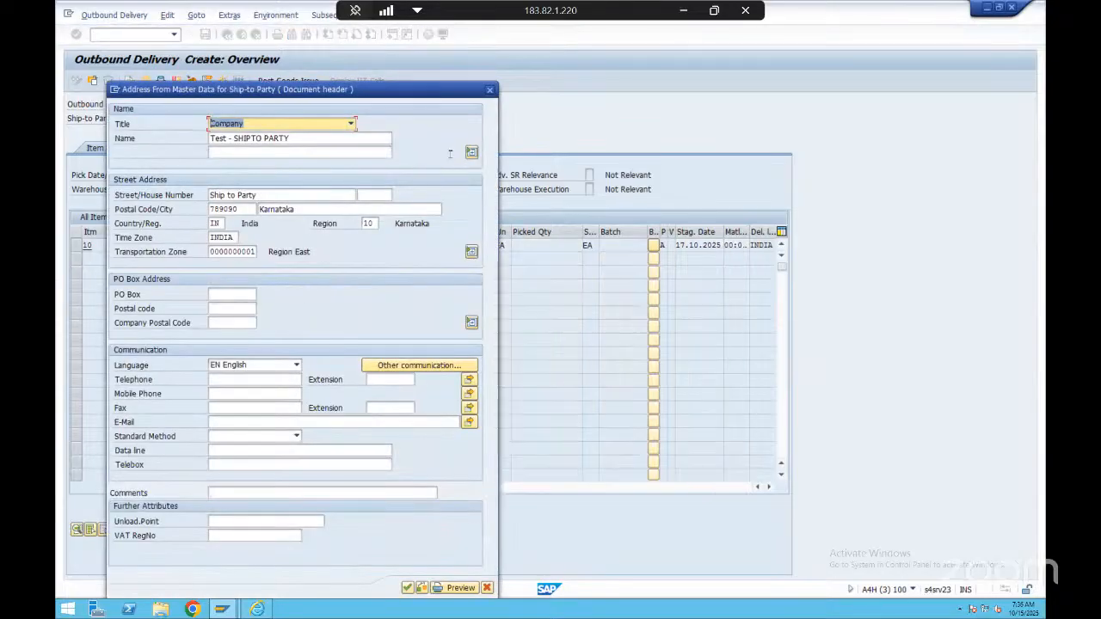
click(489, 90)
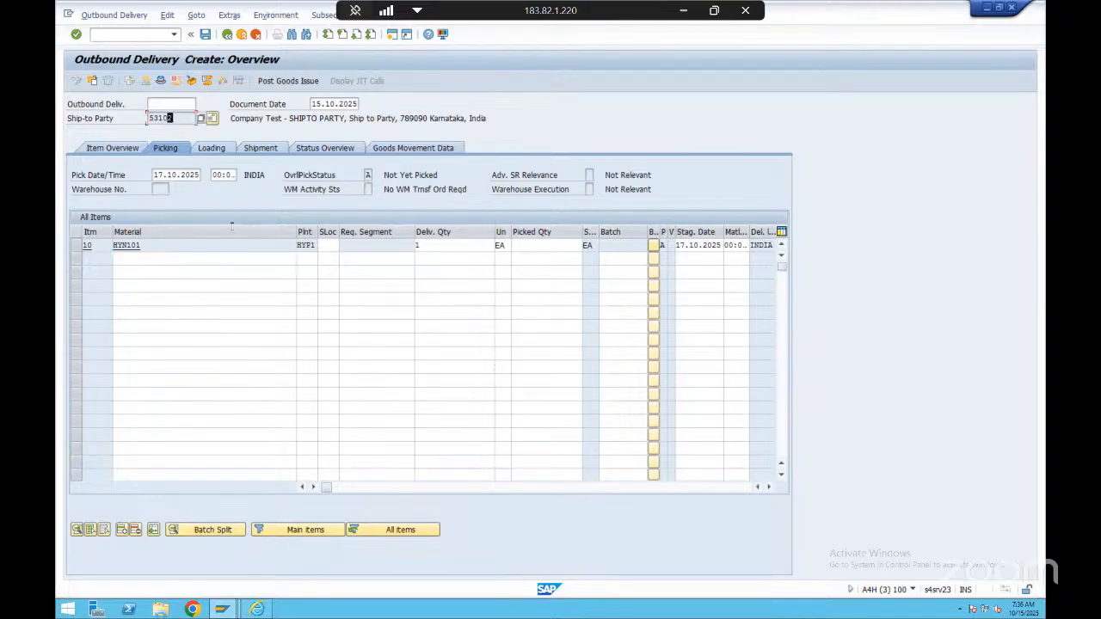
Look over the delivery's item and picking status, and exit delivery processing without saving
click(162, 245)
click(318, 175)
key(Tab)
key(Tab)
key(Tab)
click(242, 34)
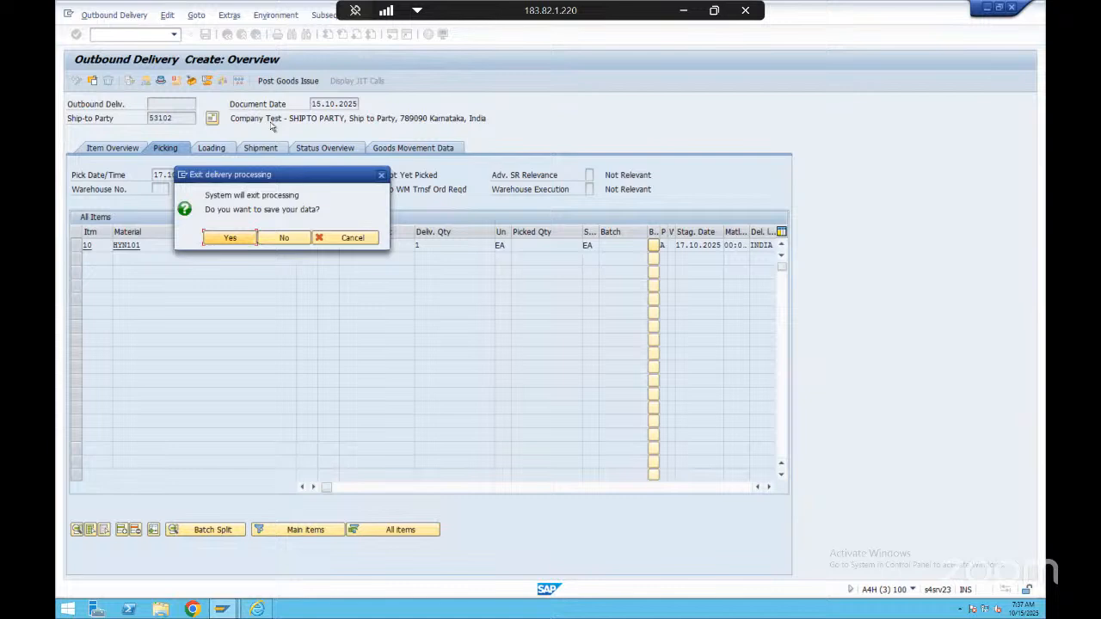
click(285, 238)
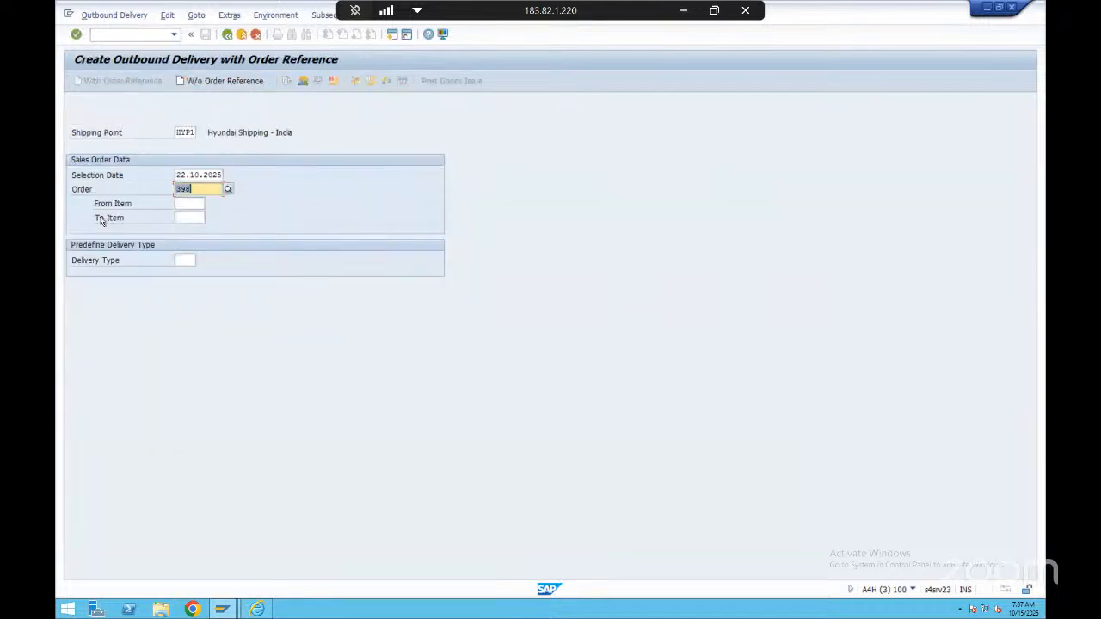
Create the outbound delivery overview again from the same sales order and selection date
click(207, 185)
click(179, 188)
mouse_move(176, 189)
mouse_down()
mouse_move(198, 188)
mouse_move(186, 189)
mouse_up()
click(201, 188)
click(205, 187)
key(Return)
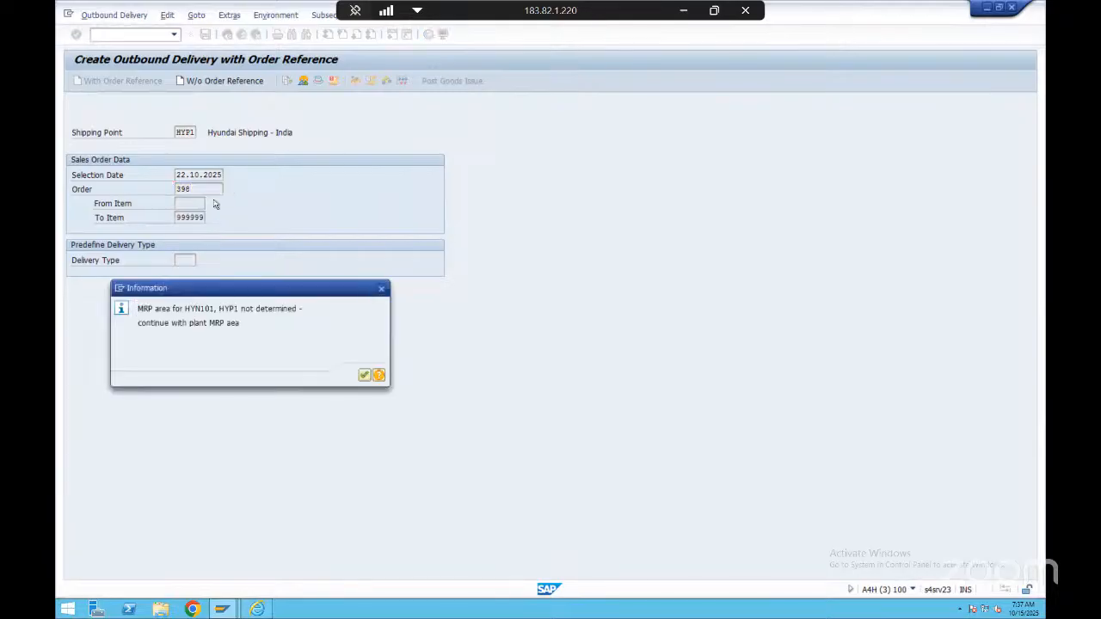
key(Return)
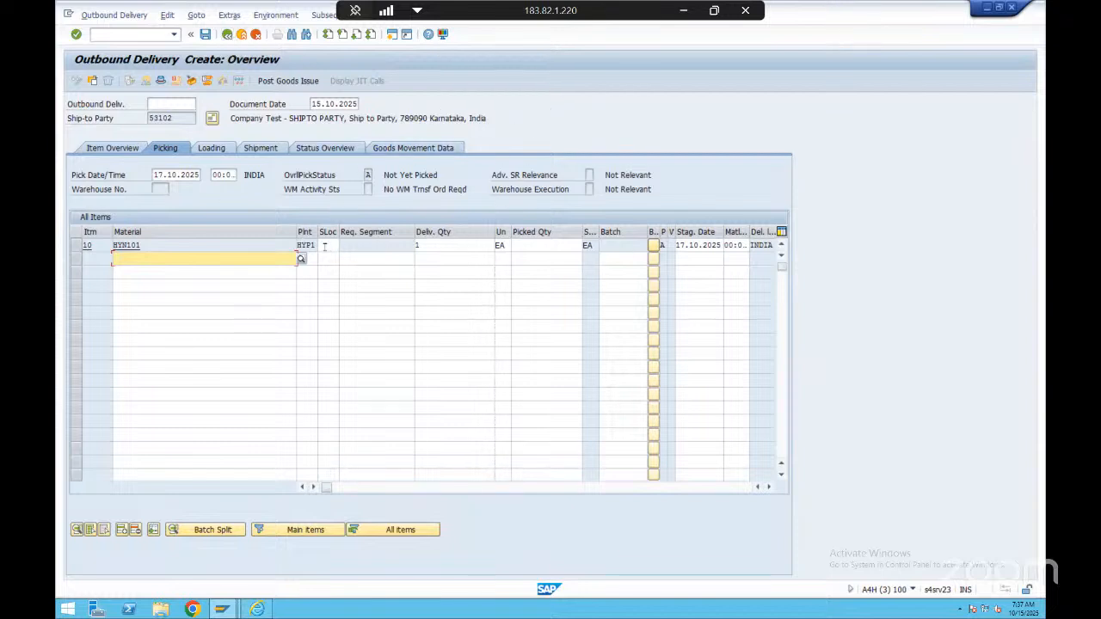
Assign storage location H102 (Finished Goods) to delivery item HYN101 from the permitted storage locations
click(325, 247)
click(433, 246)
click(390, 248)
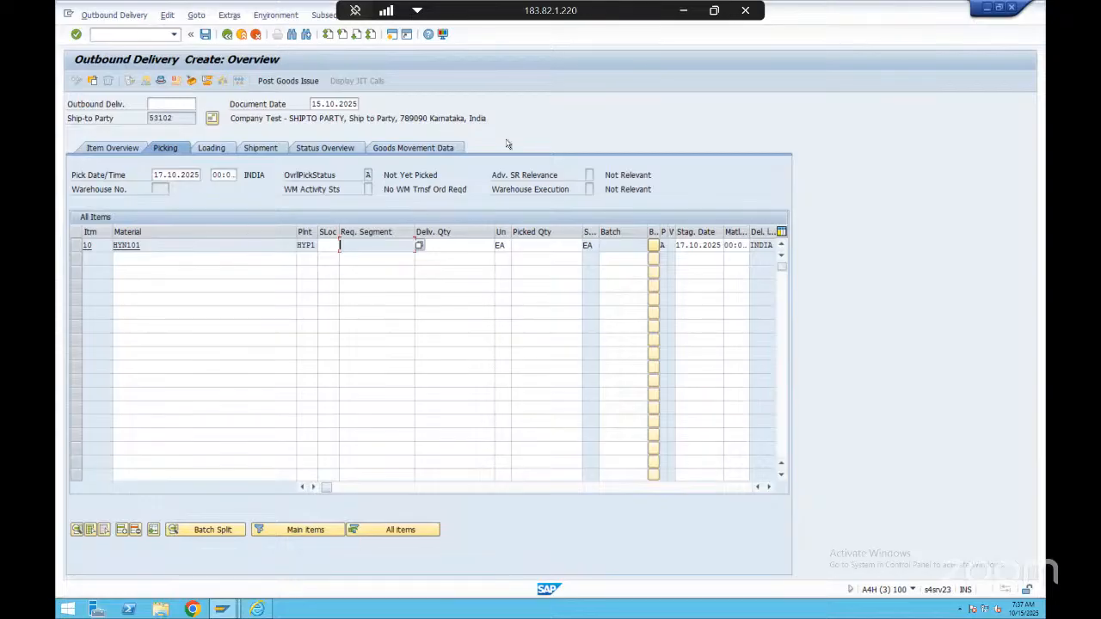
key(Return)
click(502, 119)
click(332, 246)
click(553, 118)
click(331, 257)
click(343, 246)
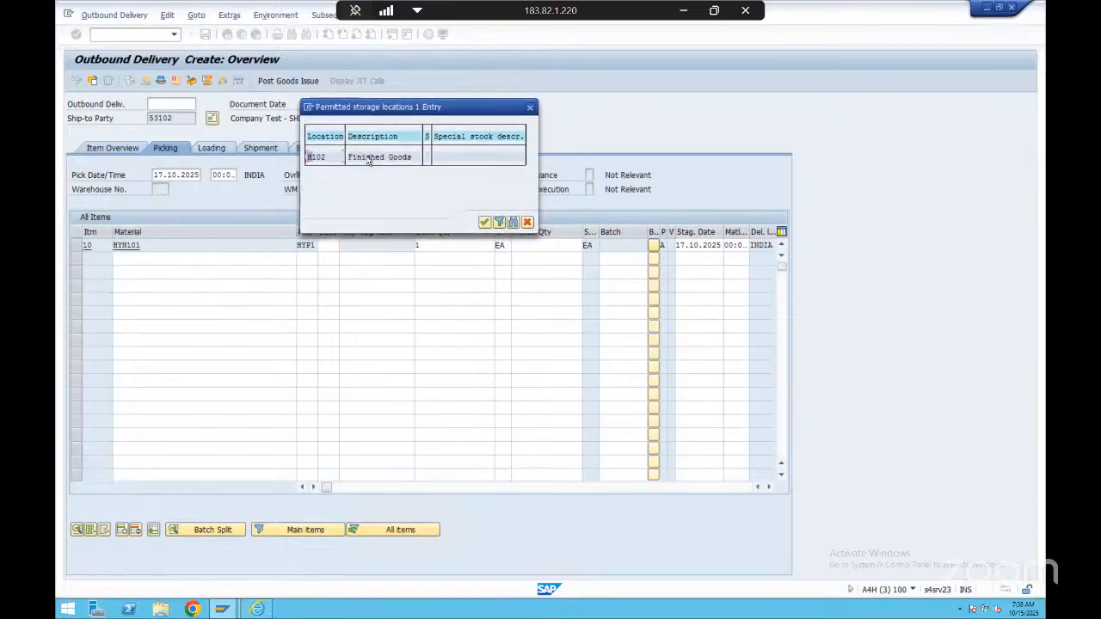
click(366, 158)
double_click(317, 158)
key(Tab)
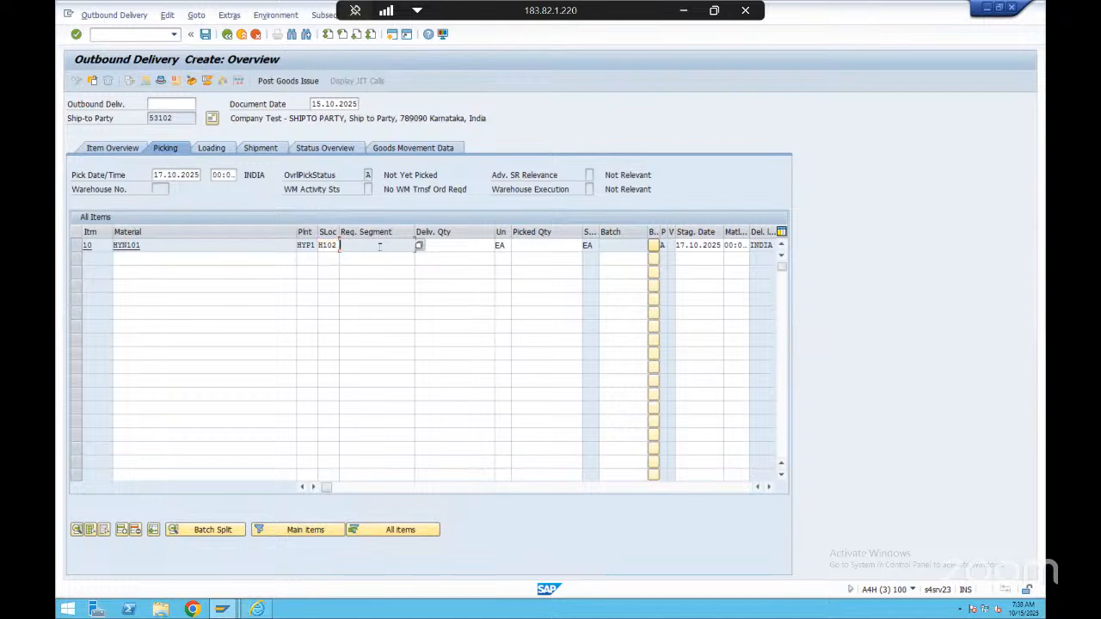
key(Return)
Try a picked quantity of 1 for item HYN101, compare it with the delivery quantity, and clear it again
click(447, 244)
click(533, 243)
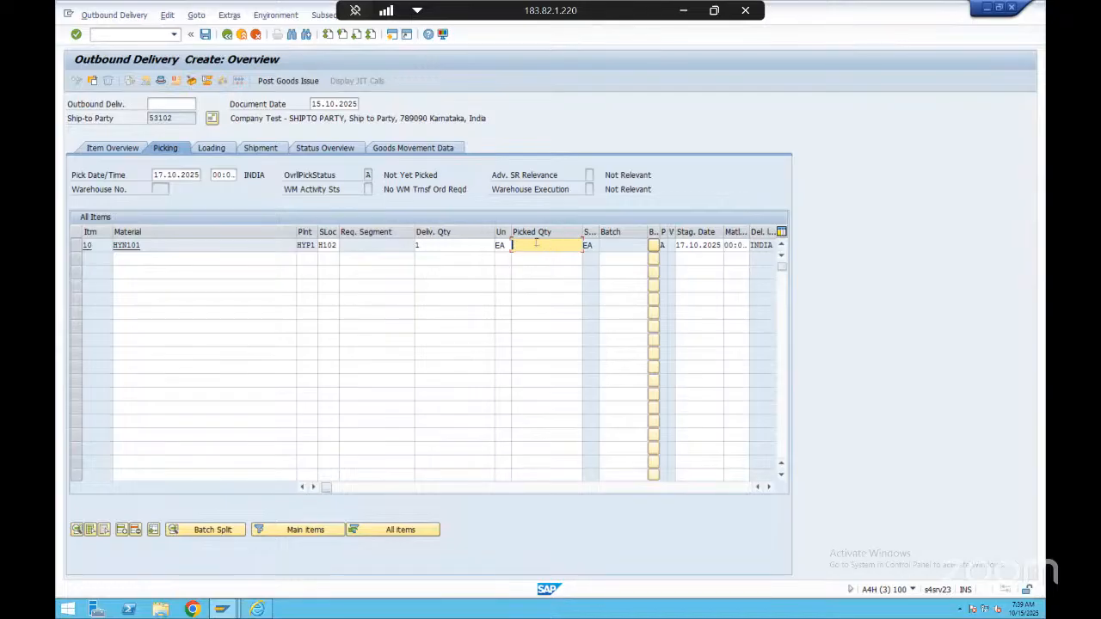
click(531, 270)
click(533, 246)
text(1)
click(439, 245)
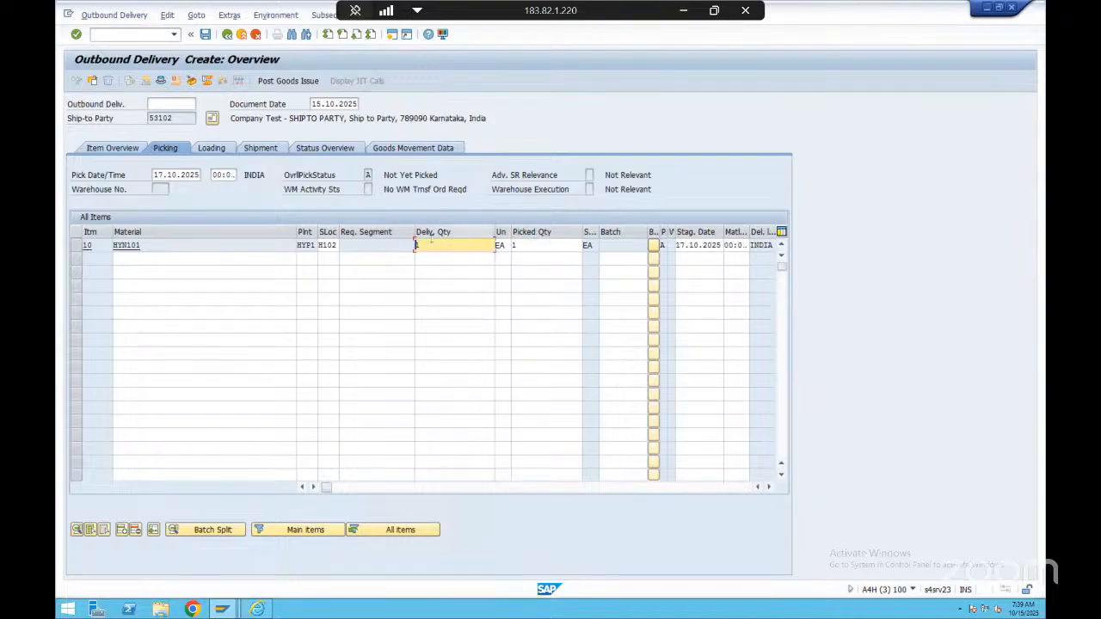
click(536, 245)
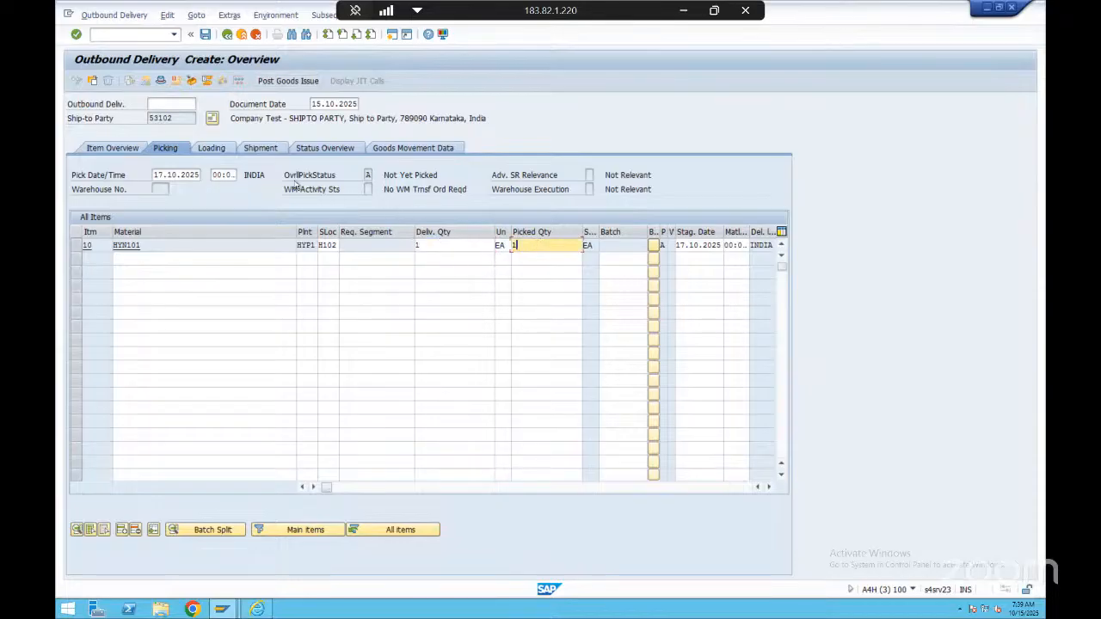
click(513, 285)
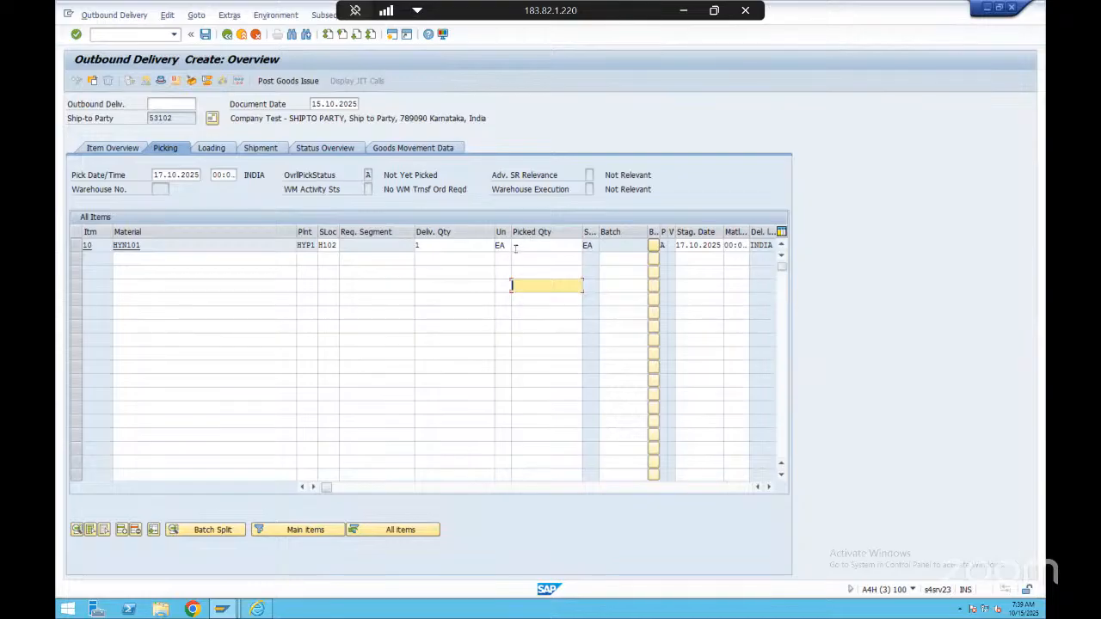
Set the picked quantity of delivery item HYN101 to 1 and continue with the plant MRP area
click(309, 176)
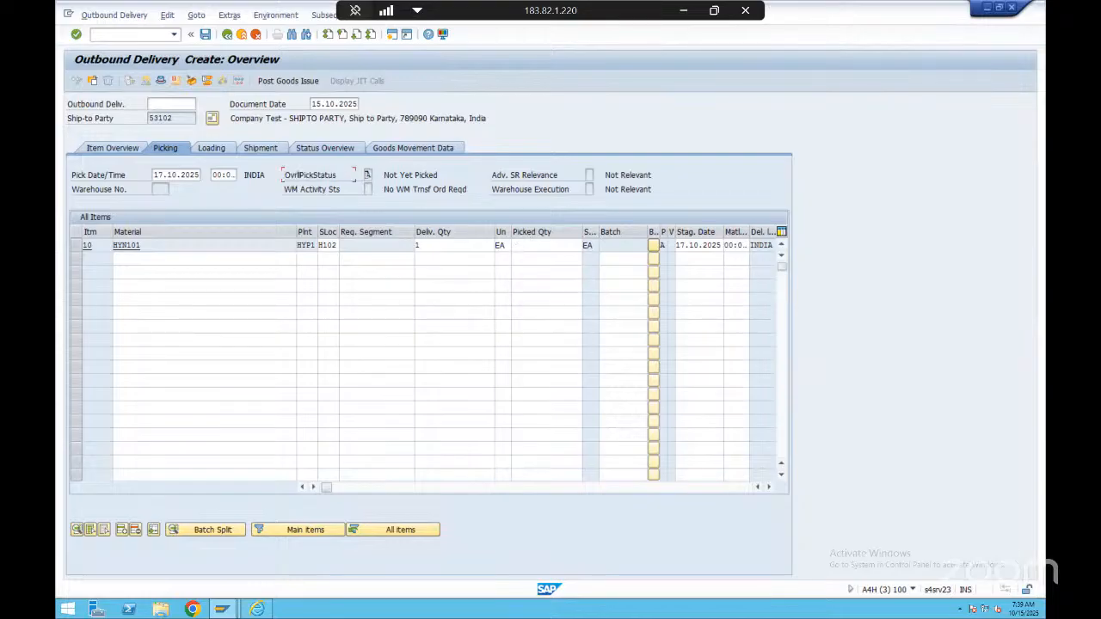
click(368, 175)
click(401, 177)
click(543, 245)
text(1)
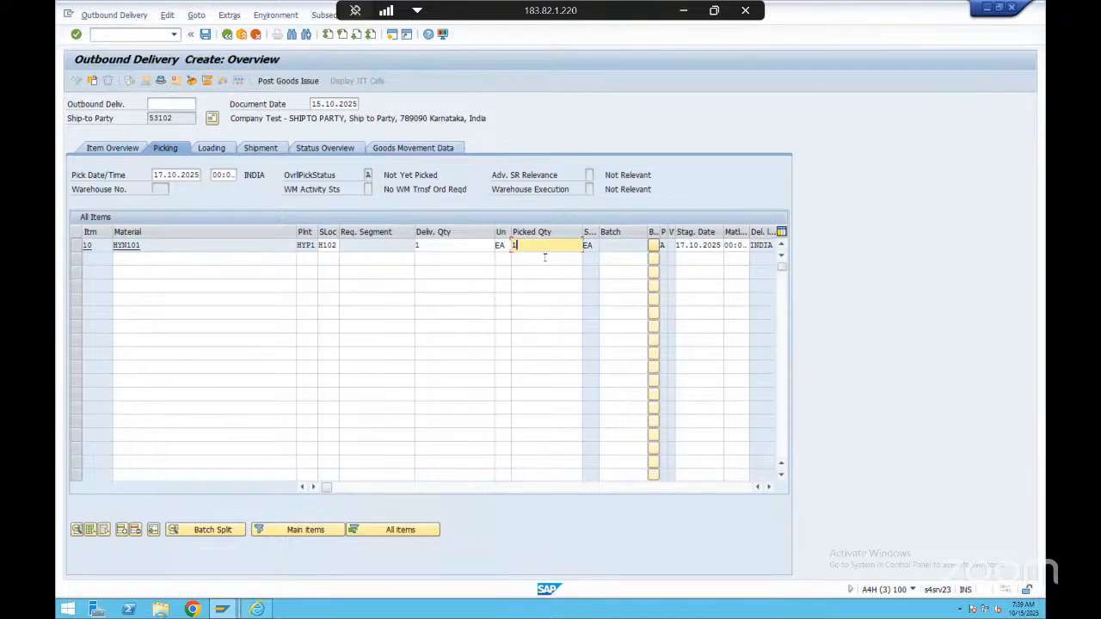
key(Return)
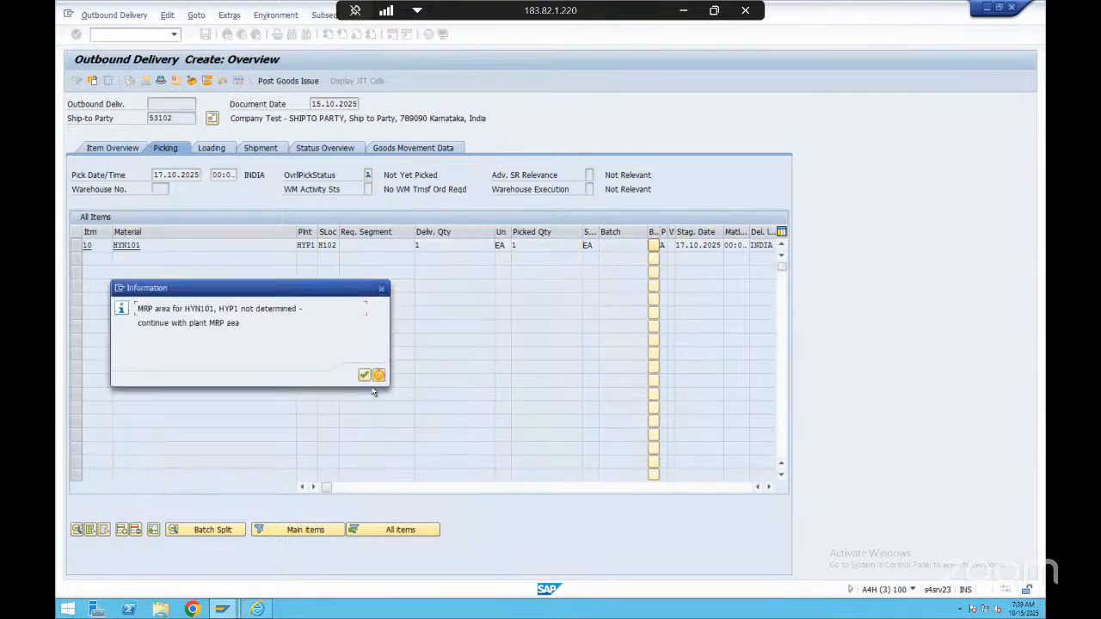
click(365, 376)
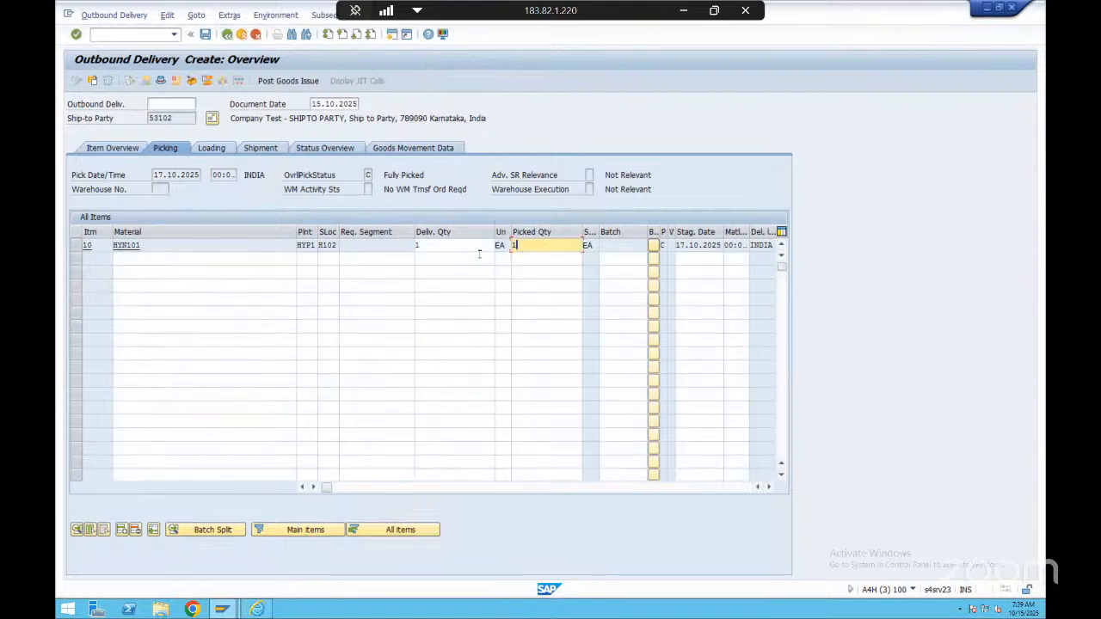
Check the picked quantity against the delivery quantity and overall picking status, and save the outbound delivery
click(452, 248)
click(534, 245)
click(347, 176)
drag(365, 174, 447, 172)
click(440, 176)
click(541, 245)
click(206, 35)
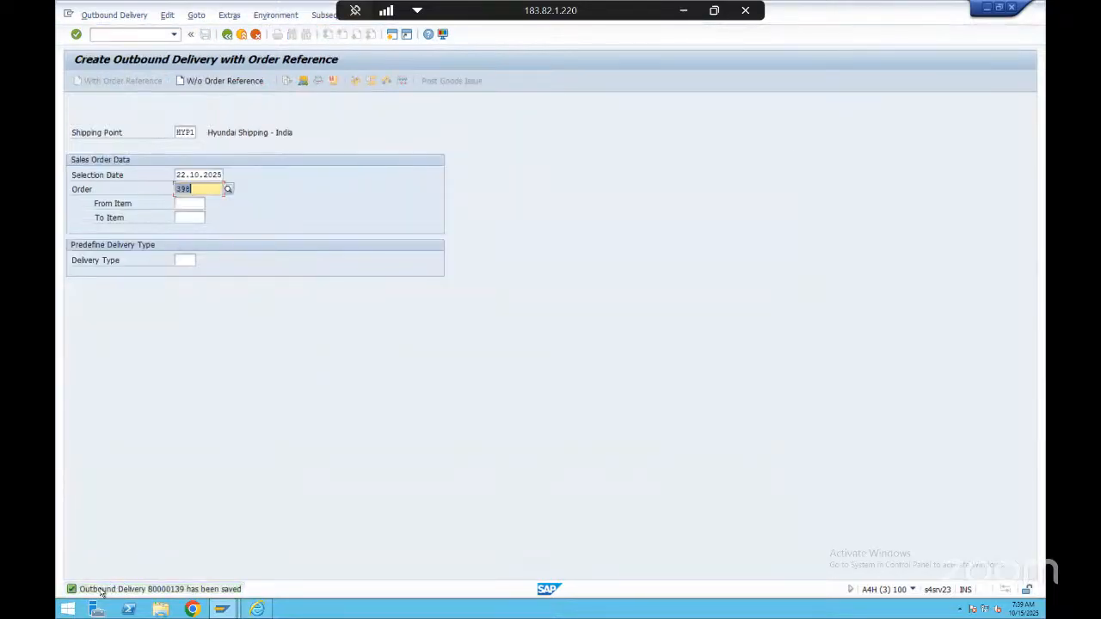
View the details of the save message, highlight the outbound delivery number in it, and close the details
double_click(172, 592)
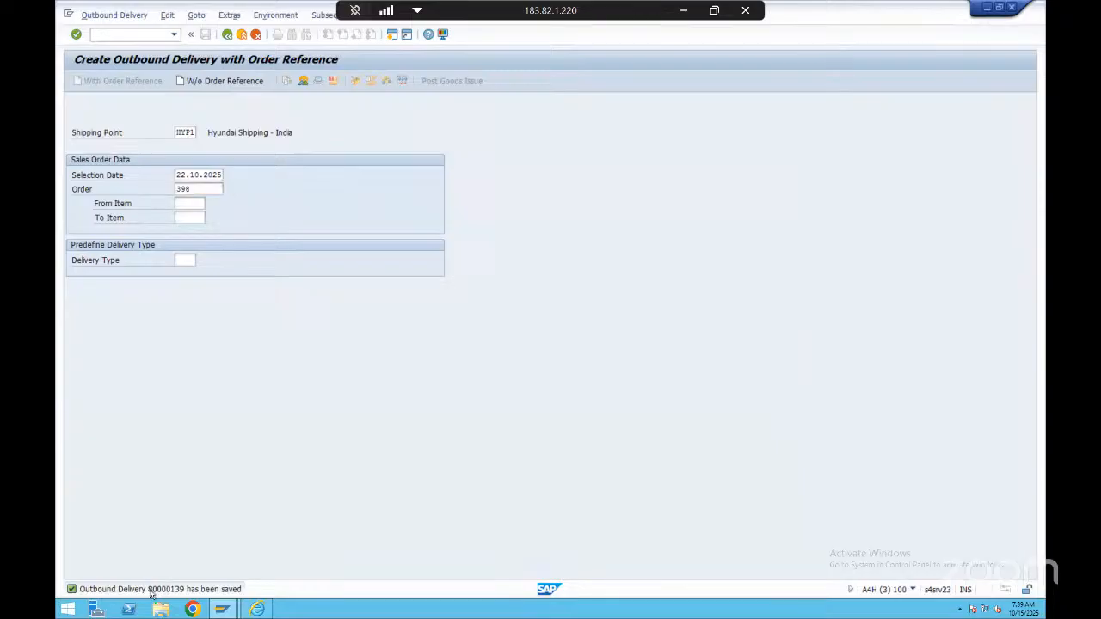
drag(297, 128, 438, 154)
click(440, 131)
double_click(407, 128)
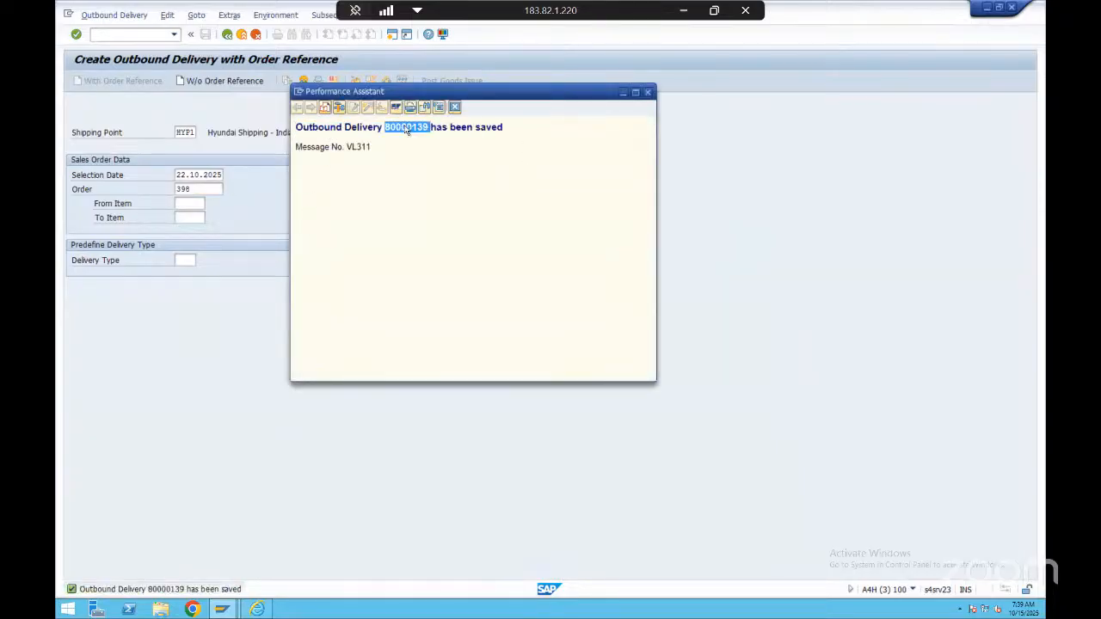
click(454, 106)
click(132, 35)
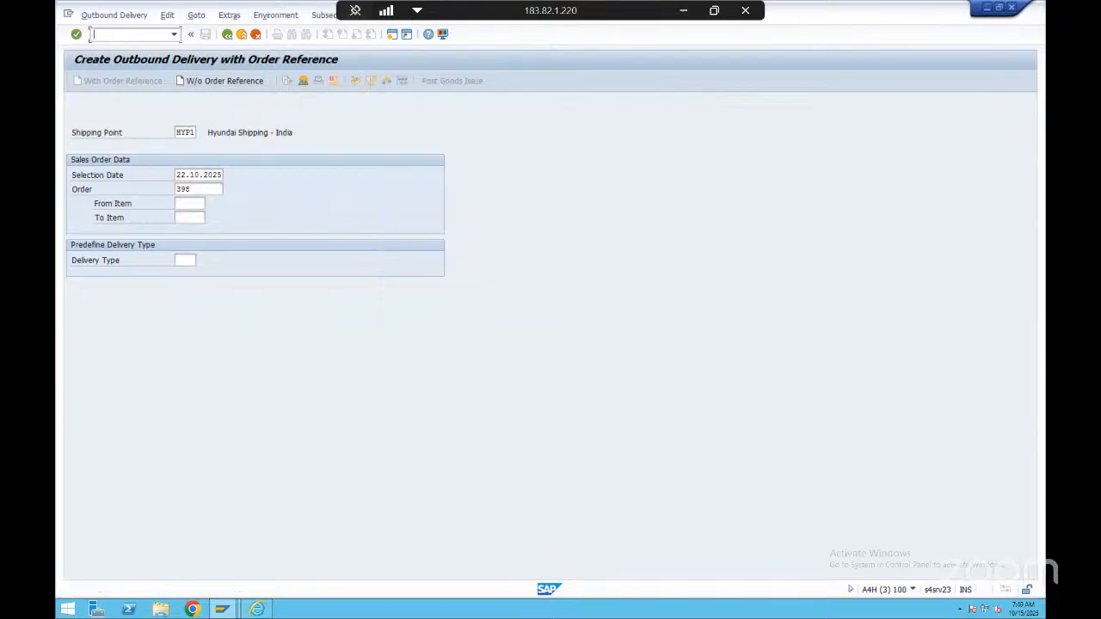
text(/nvl02n)
key(BackSpace)
key(BackSpace)
key(BackSpace)
key(BackSpace)
key(BackSpace)
key(BackSpace)
key(BackSpace)
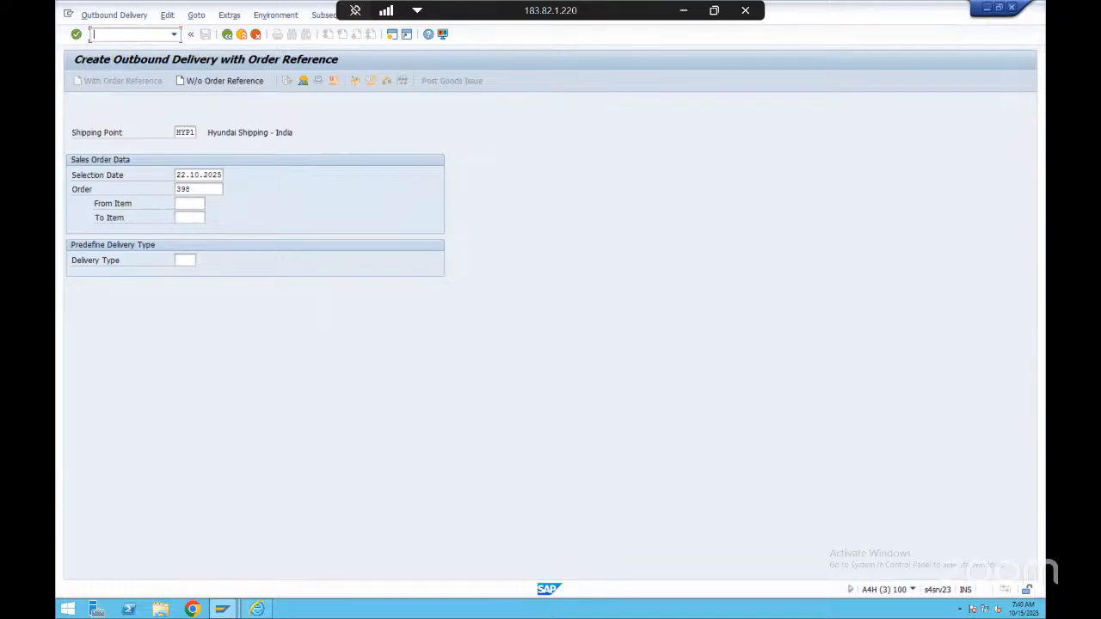
Open the newly saved outbound delivery in change mode
click(115, 17)
click(128, 65)
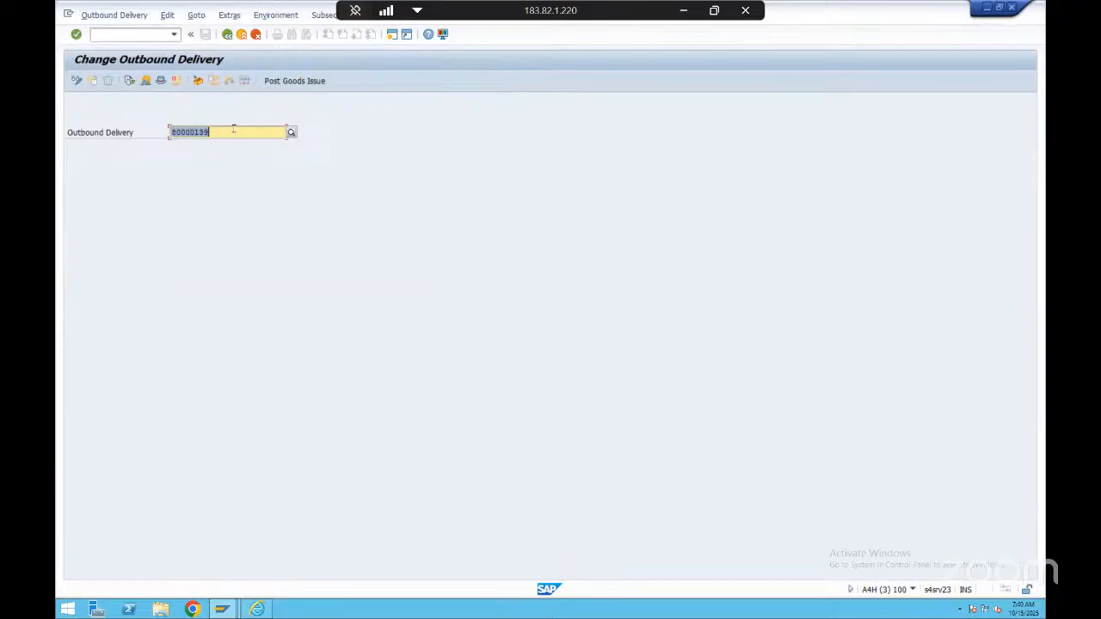
click(233, 128)
click(211, 136)
key(Return)
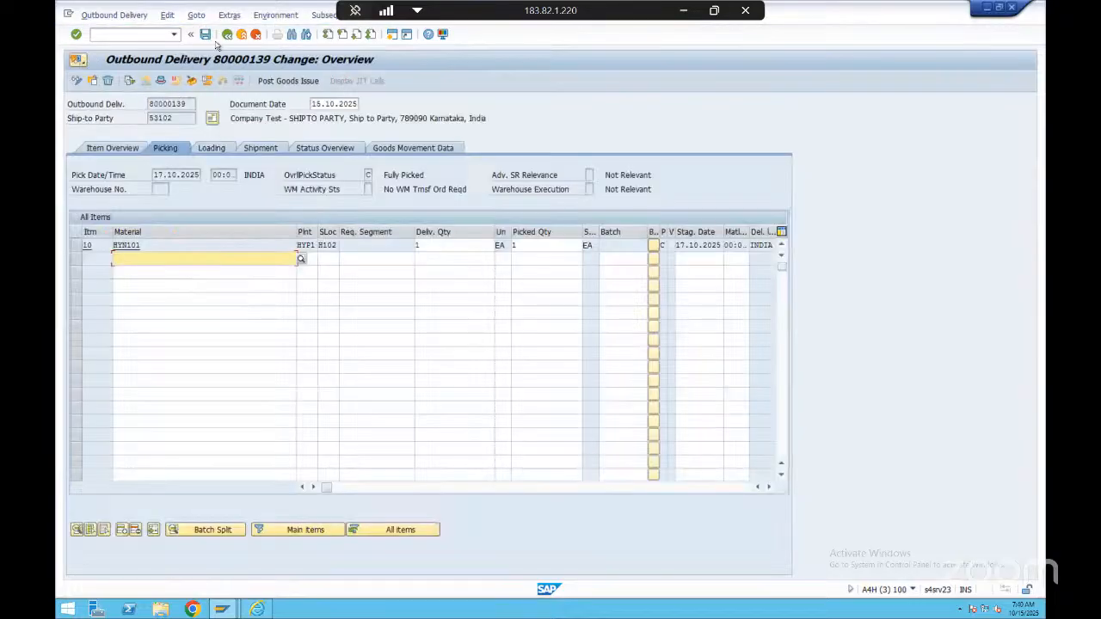
Examine the delivery's document flow, including the standard order, outbound delivery and picking request, and return to the delivery overview
click(129, 80)
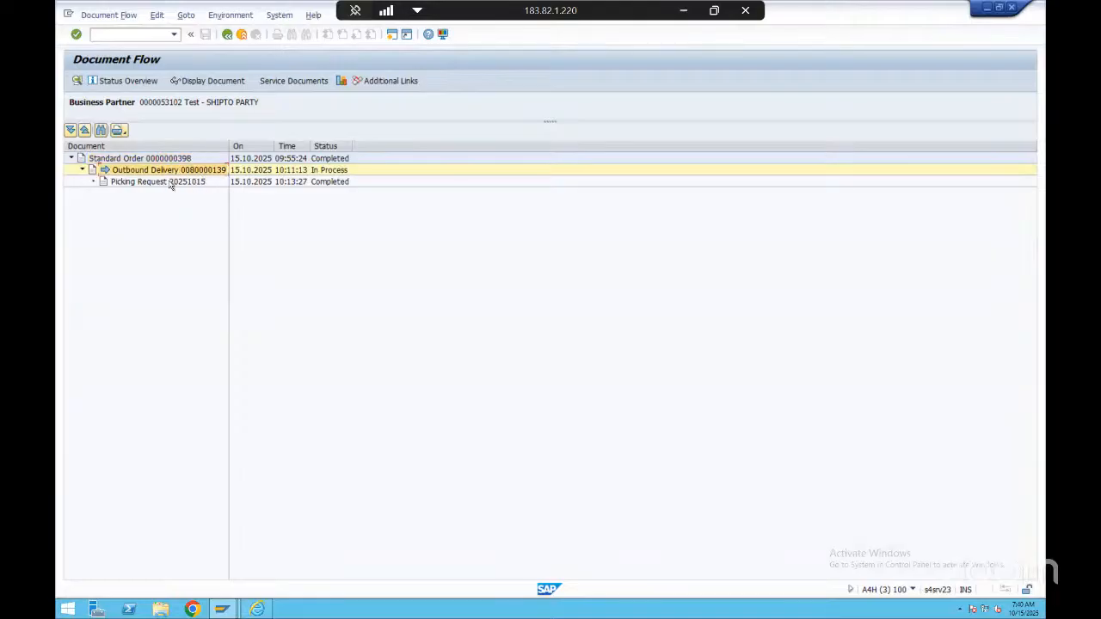
click(227, 34)
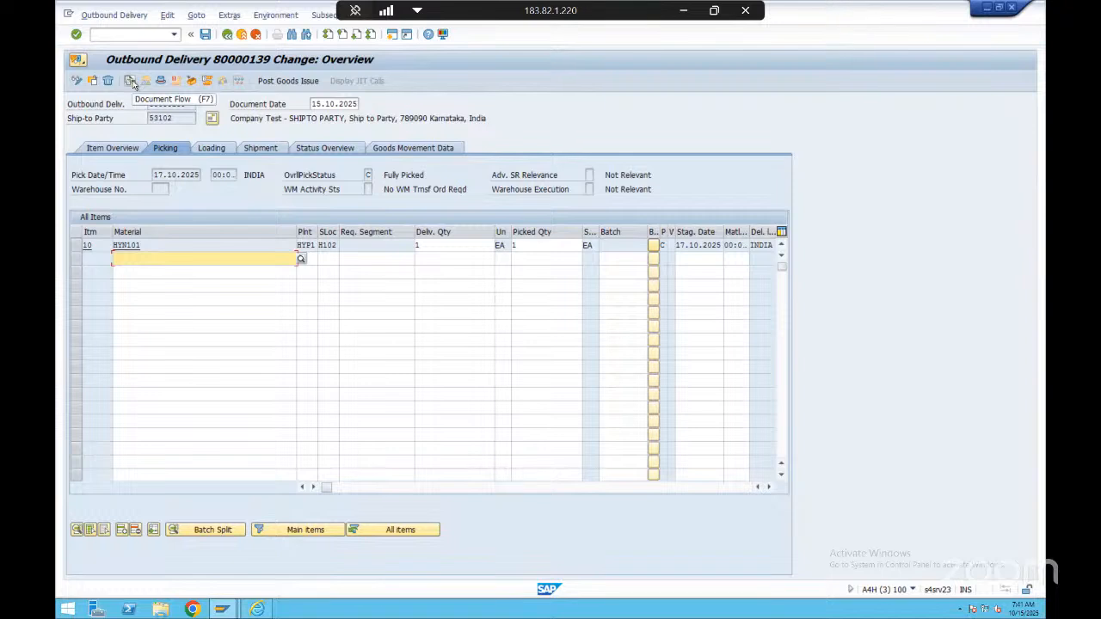
click(132, 83)
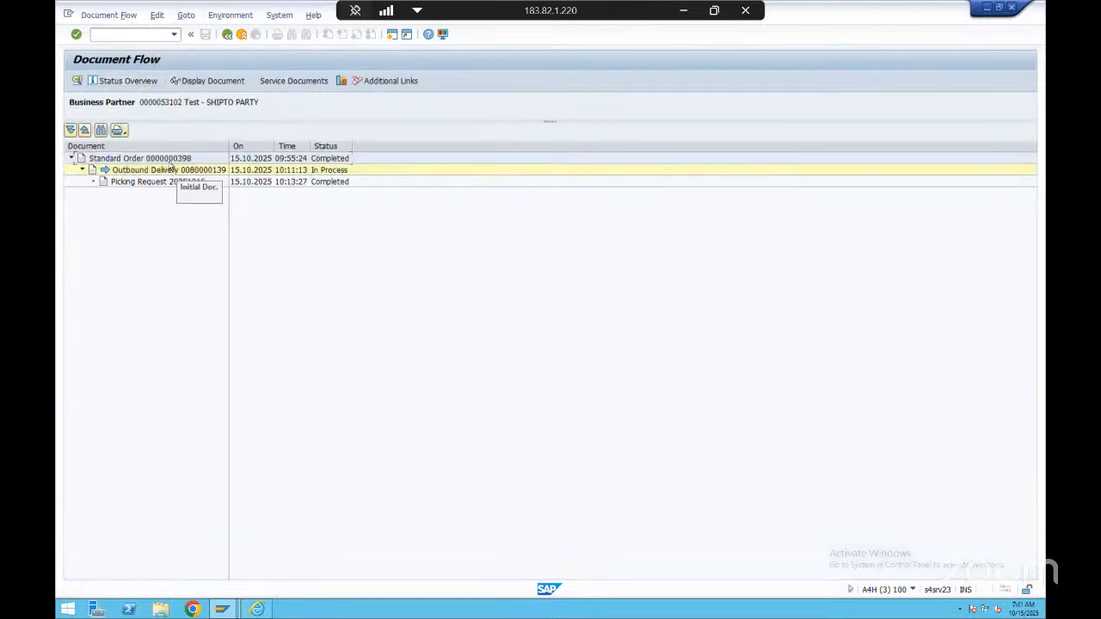
click(177, 171)
click(179, 182)
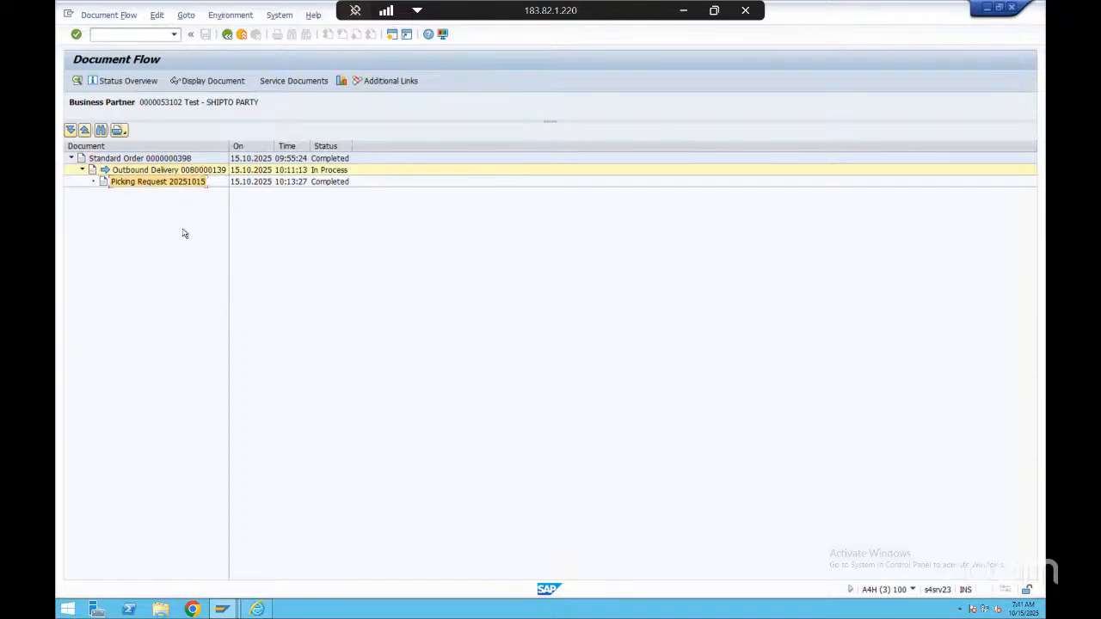
click(174, 184)
click(227, 35)
Start posting goods issue for the picked delivery of HYN101, and deactivate all breakpoints in the ABAP Debugger
click(232, 246)
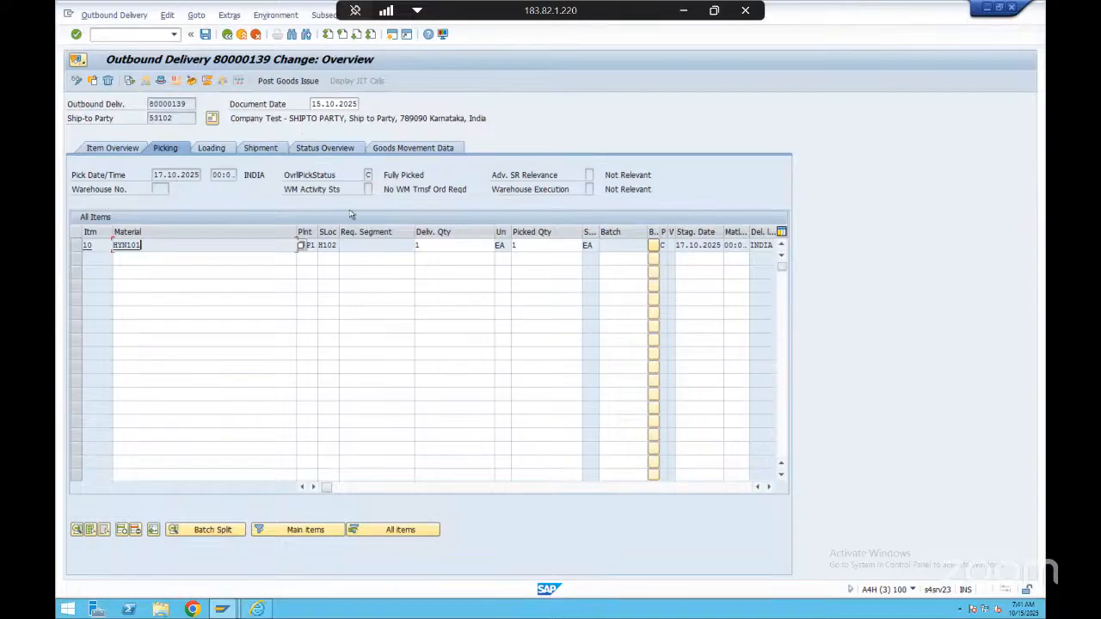
click(531, 247)
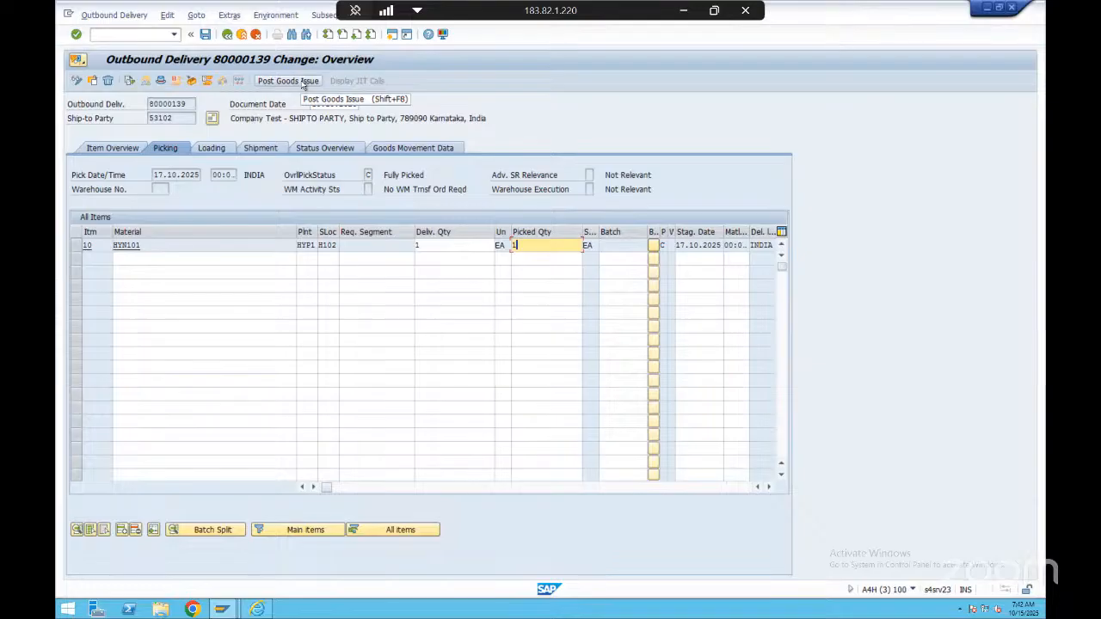
click(291, 83)
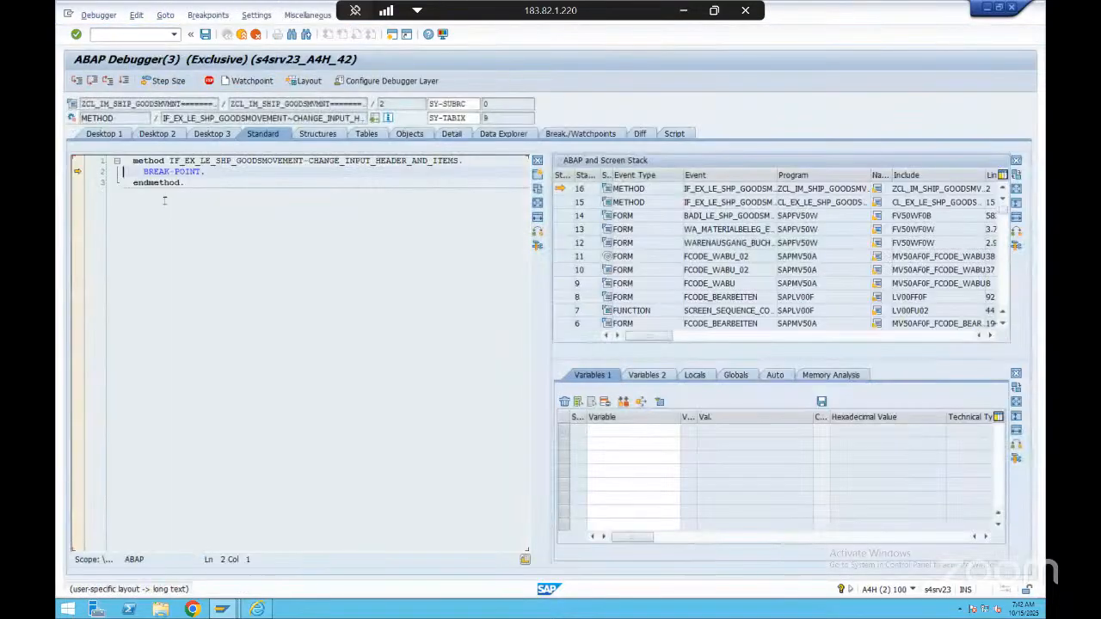
click(208, 15)
click(230, 46)
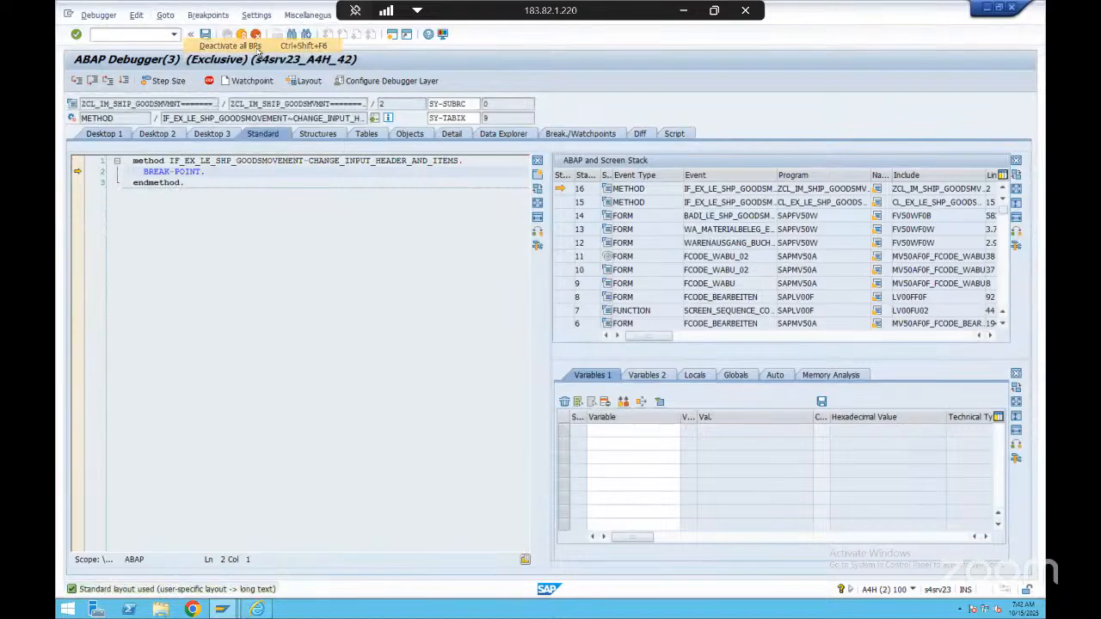
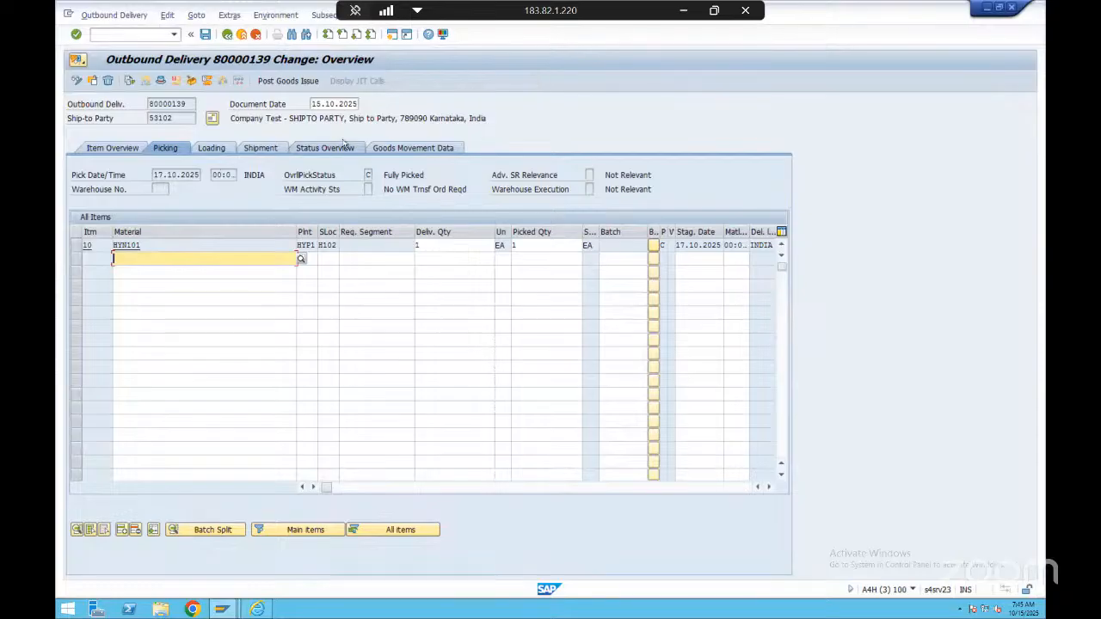
Post goods issue for the picked delivery of HYN101 and continue execution past the breakpoint in the ABAP Debugger
click(520, 245)
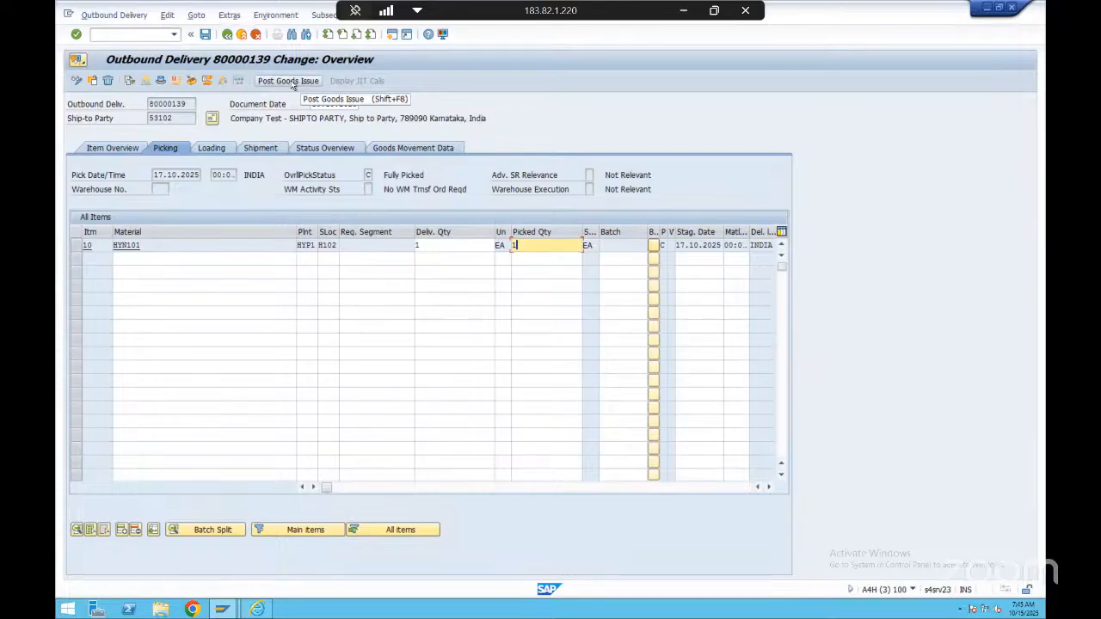
click(292, 82)
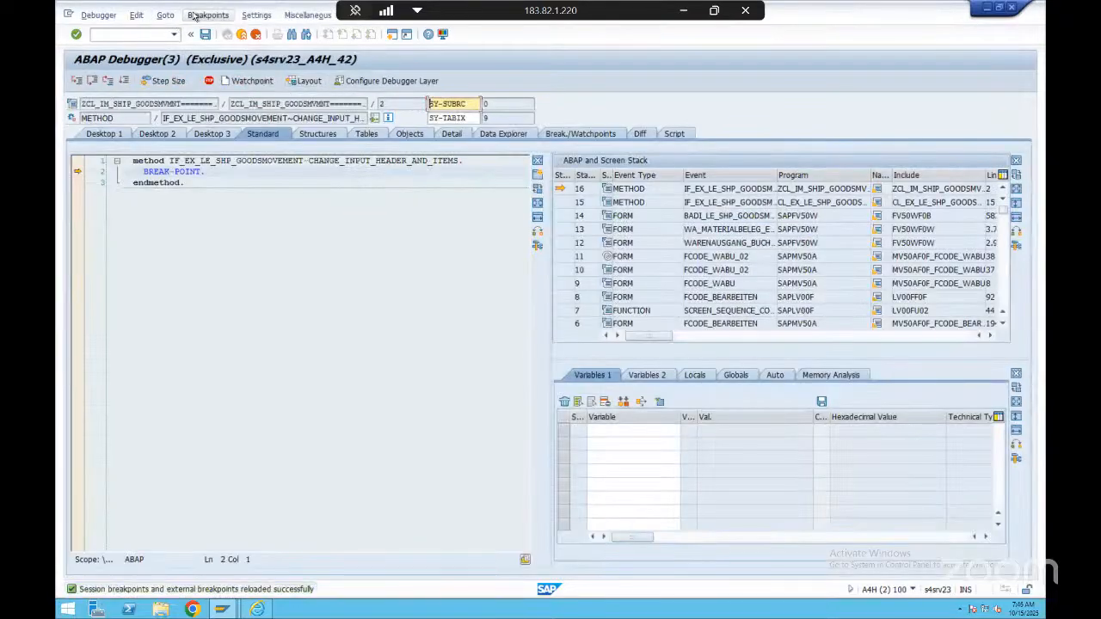
click(124, 81)
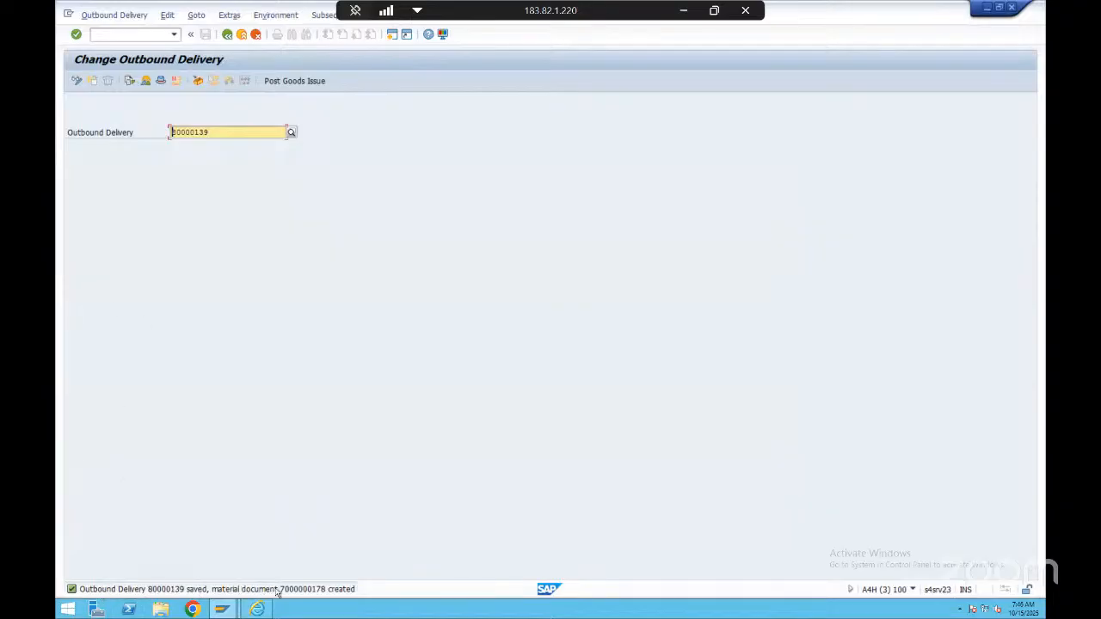
View the details of the goods issue save message, highlight its text with the material document, and close the details
double_click(197, 590)
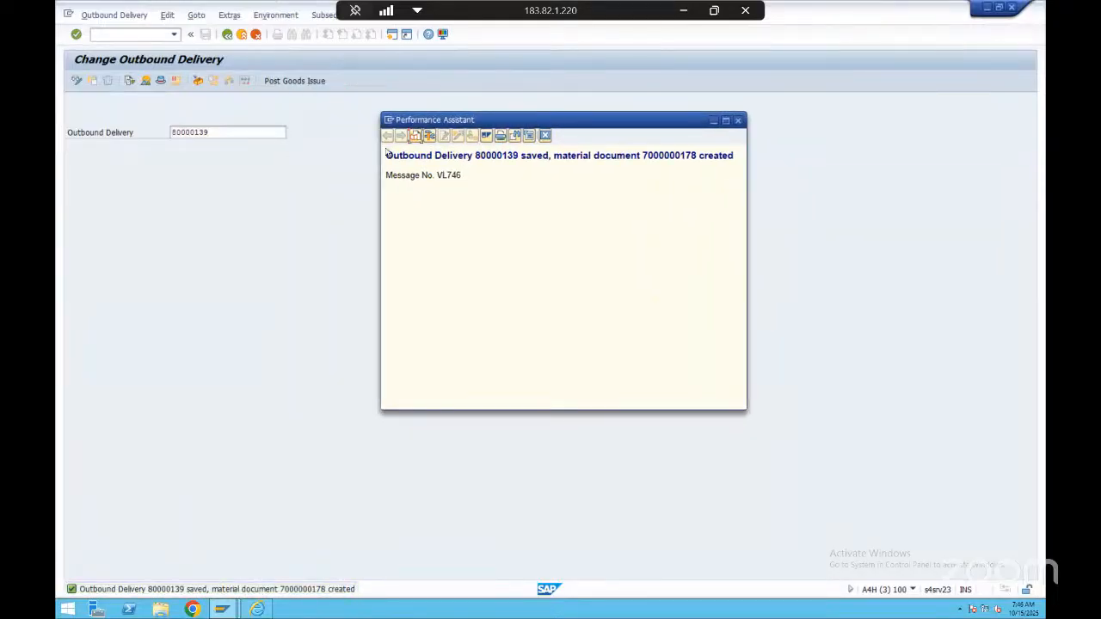
drag(404, 154, 733, 150)
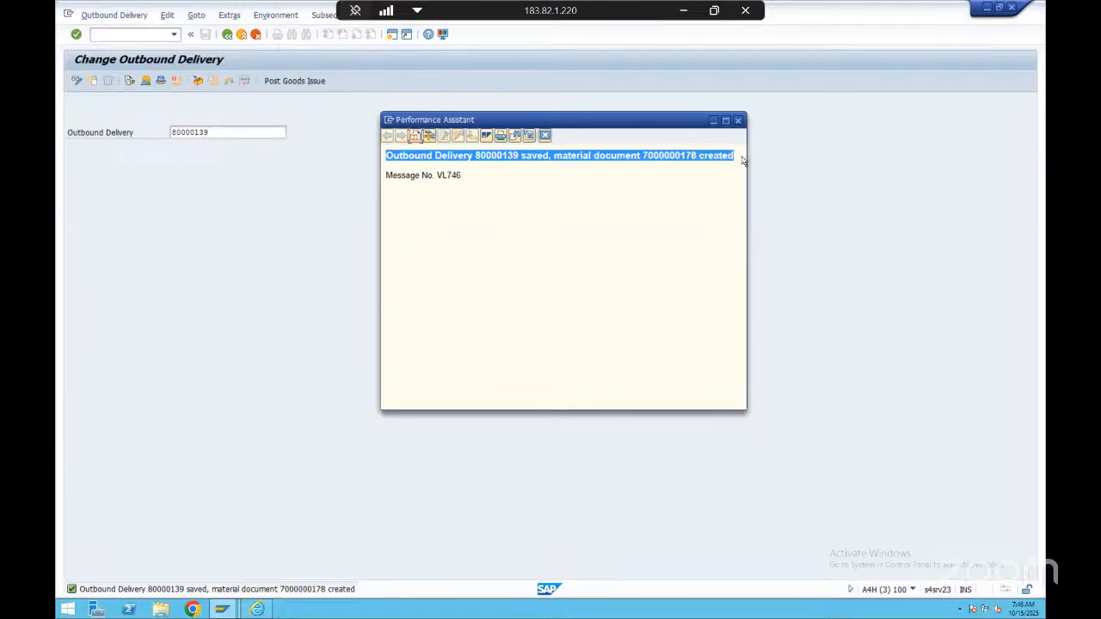
click(678, 158)
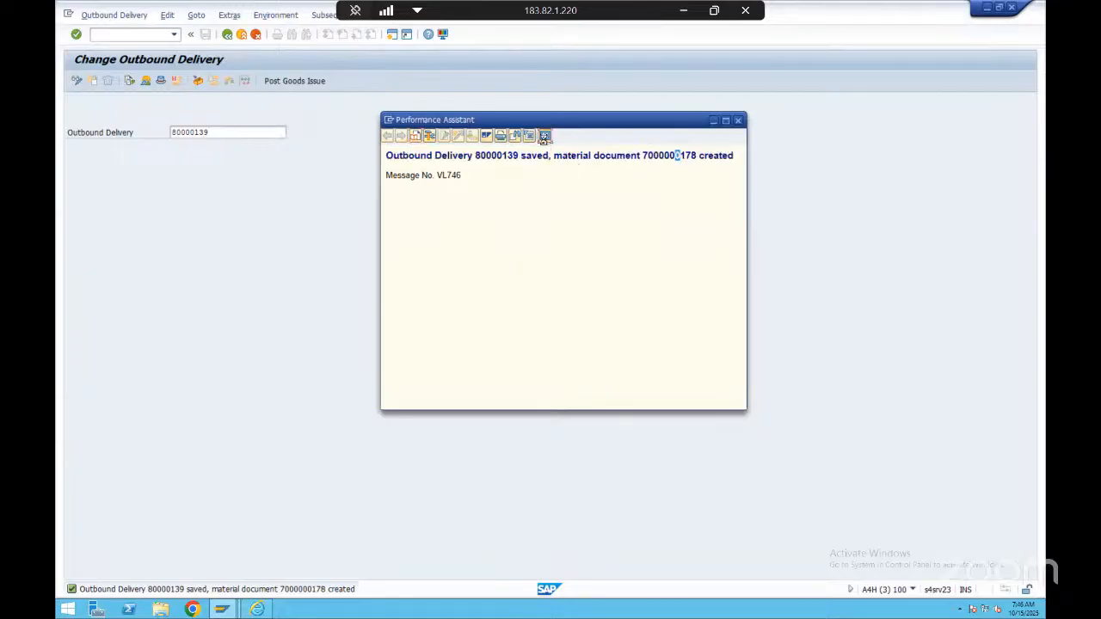
click(544, 136)
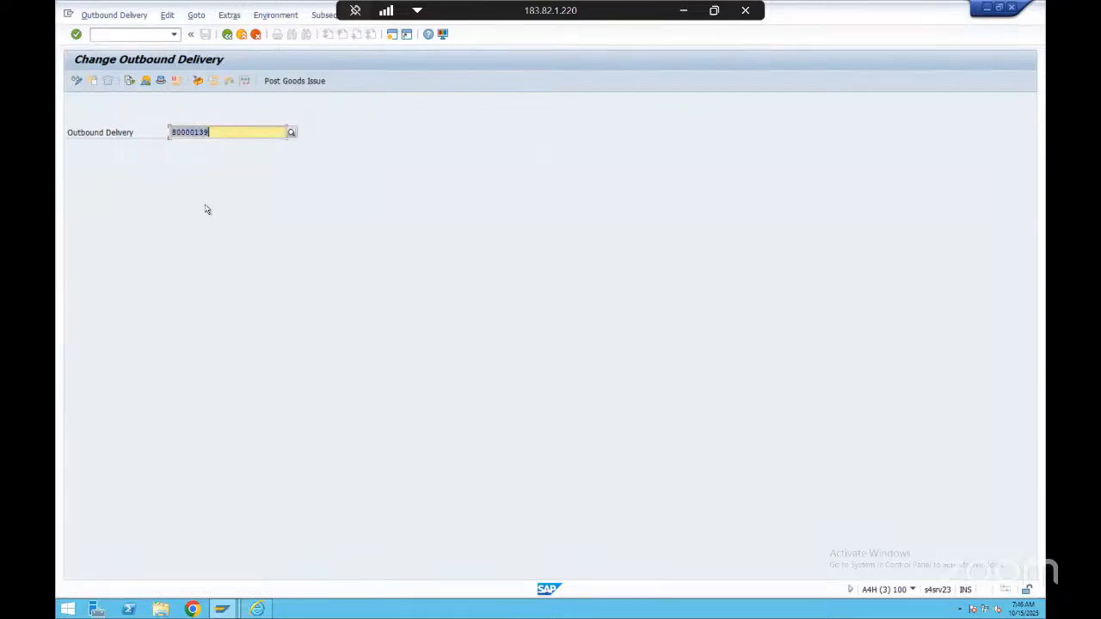
Examine the delivery's document flow, including the standard order, outbound delivery, picking request and goods issue document
click(131, 82)
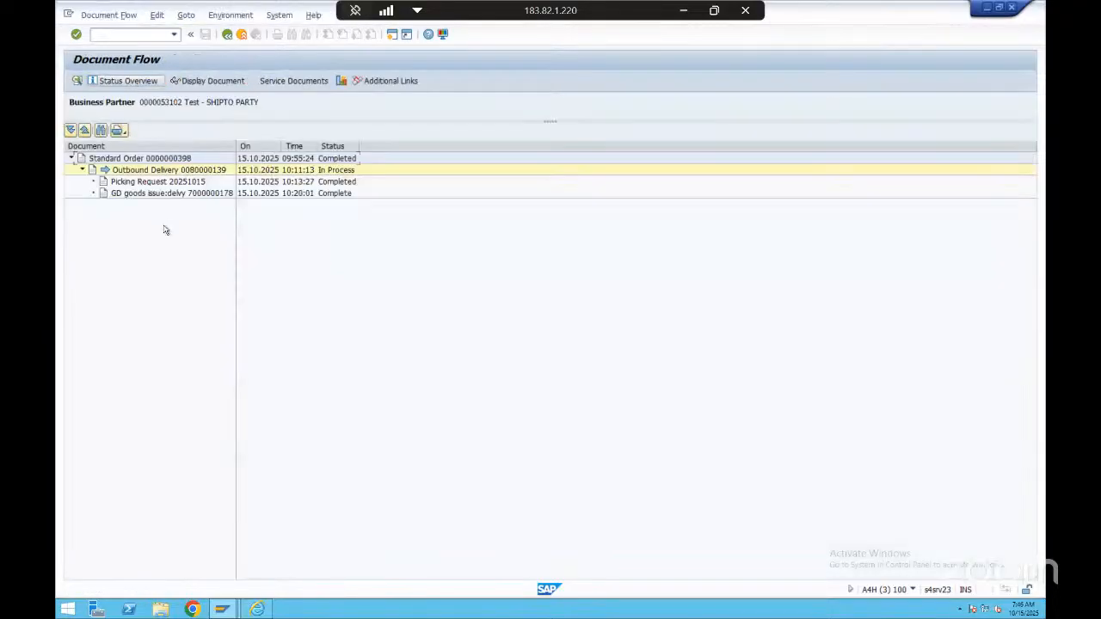
click(156, 162)
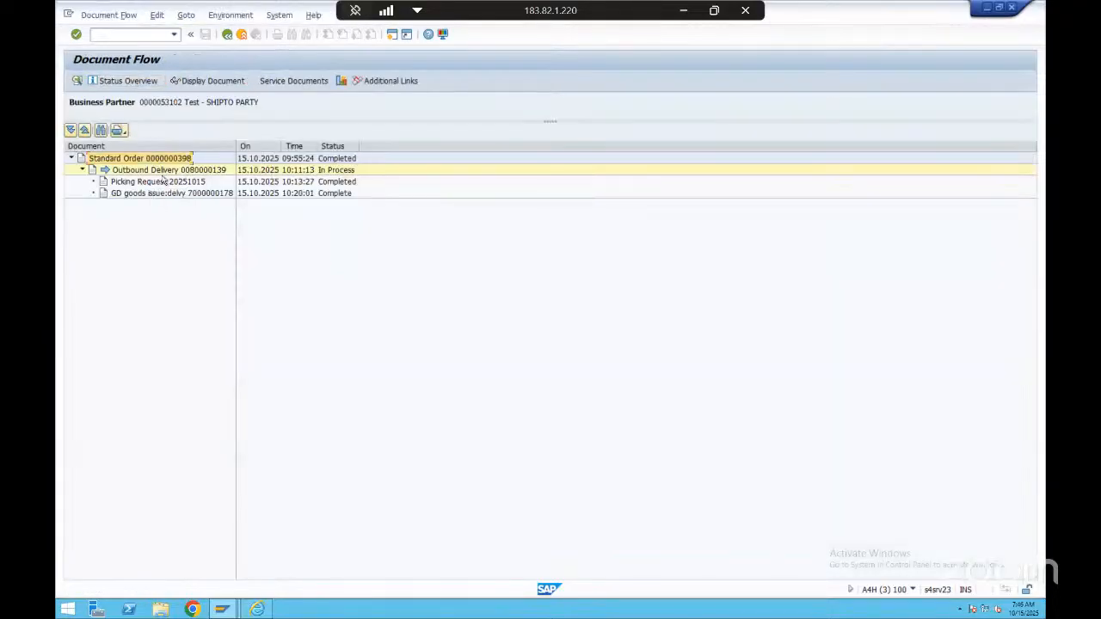
click(176, 172)
click(170, 184)
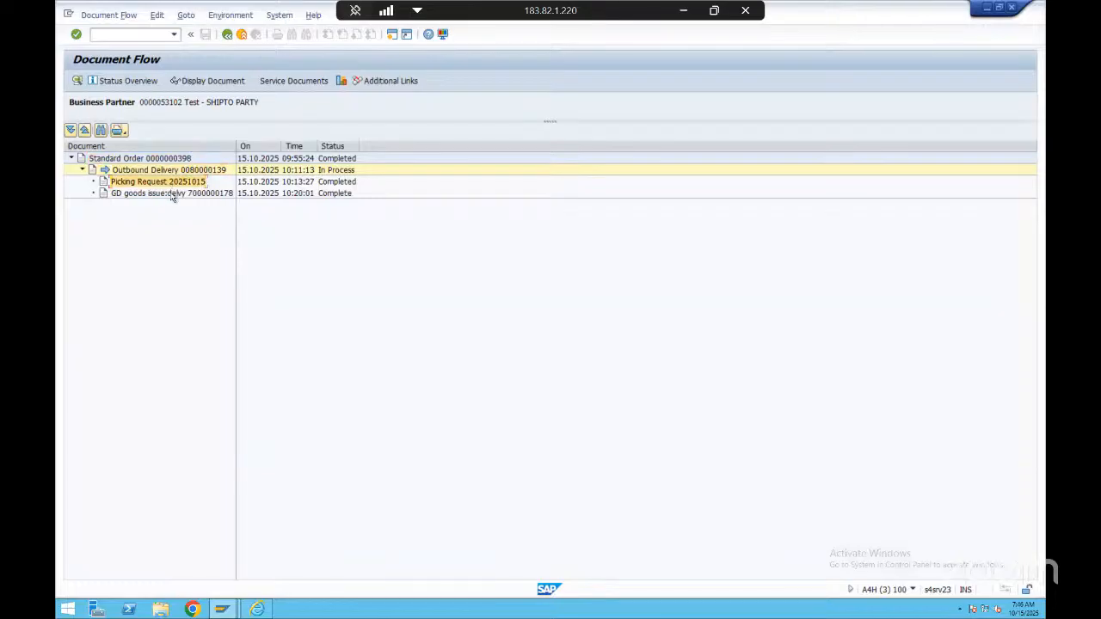
click(173, 194)
click(169, 183)
click(172, 194)
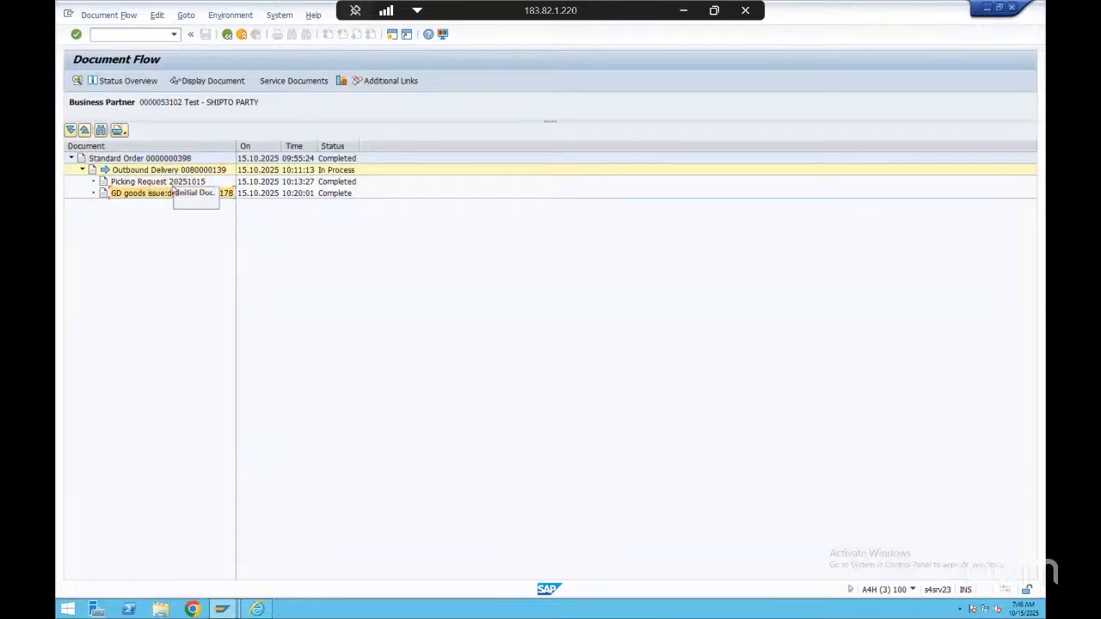
click(170, 184)
click(172, 194)
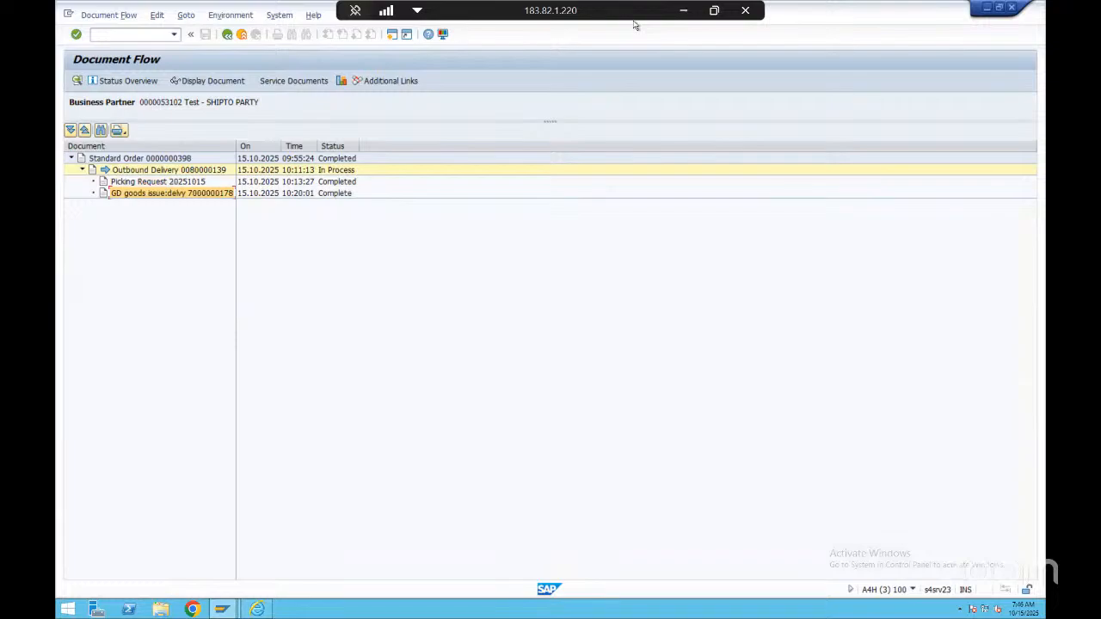
Switch to the OTC Process presentation in PowerPoint and trace the flow from Sales order through Outbound Delivery and Post Goods Issue to Shipment
click(684, 10)
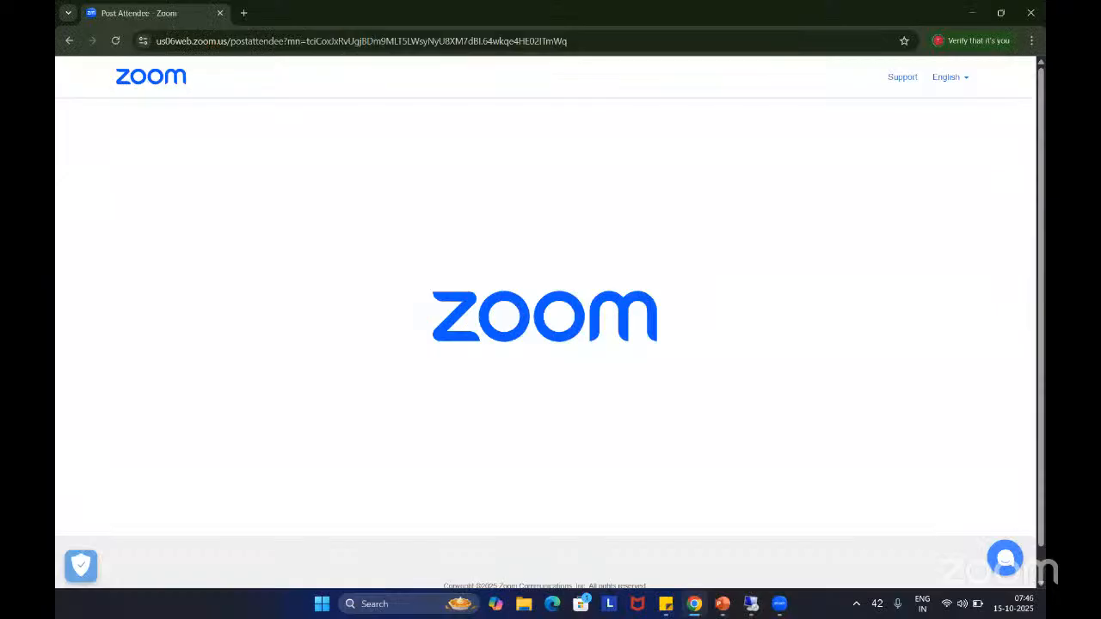
click(726, 606)
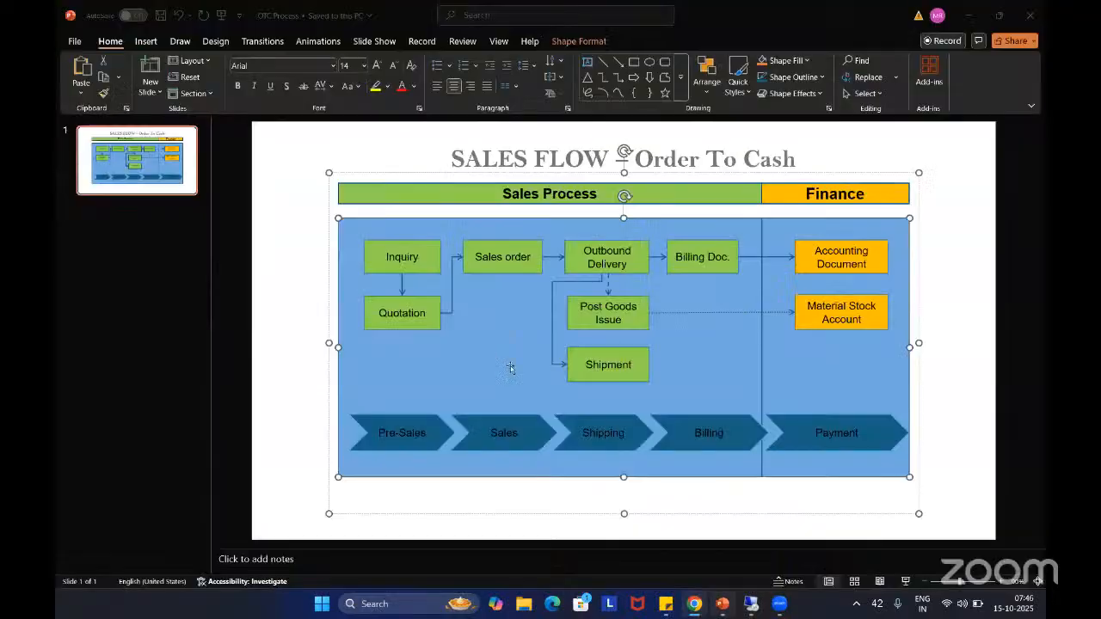
click(503, 261)
click(626, 251)
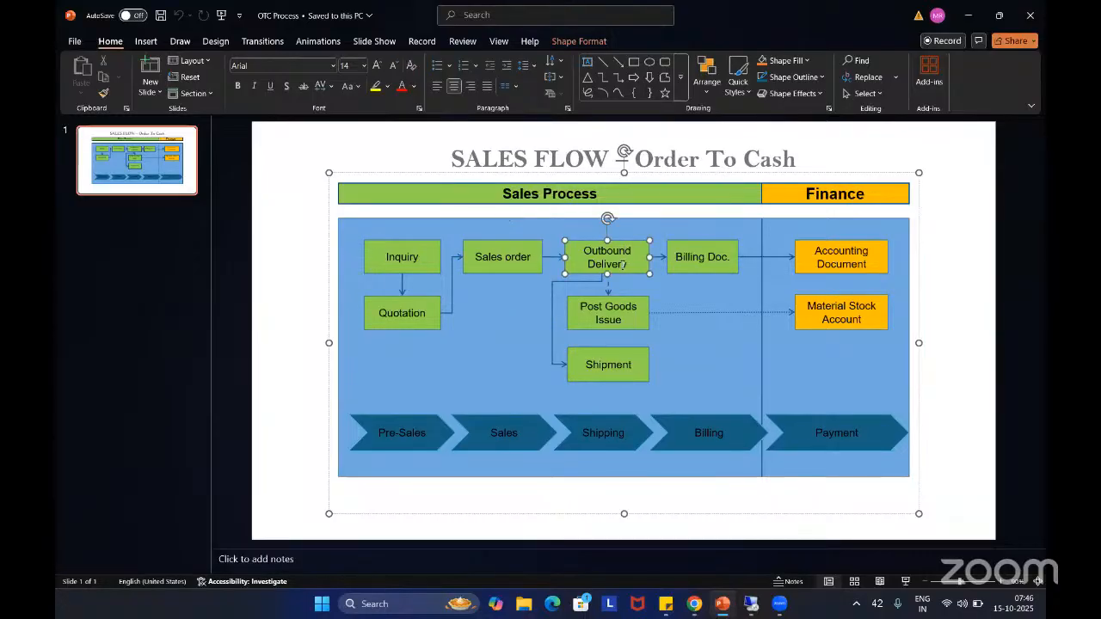
click(619, 317)
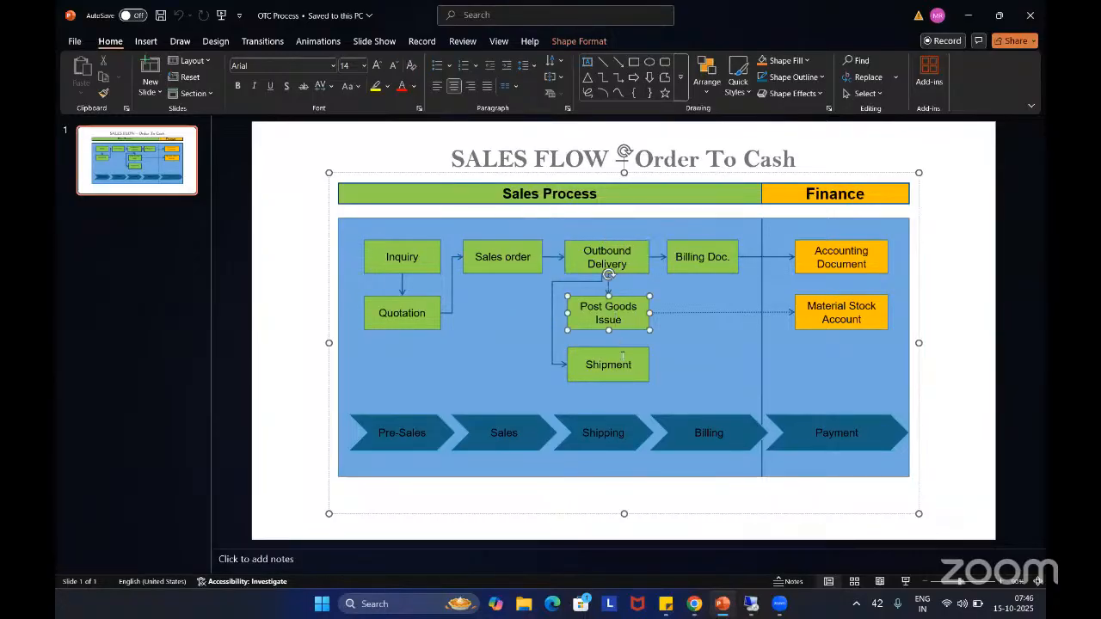
click(622, 357)
key(alt)
click(690, 369)
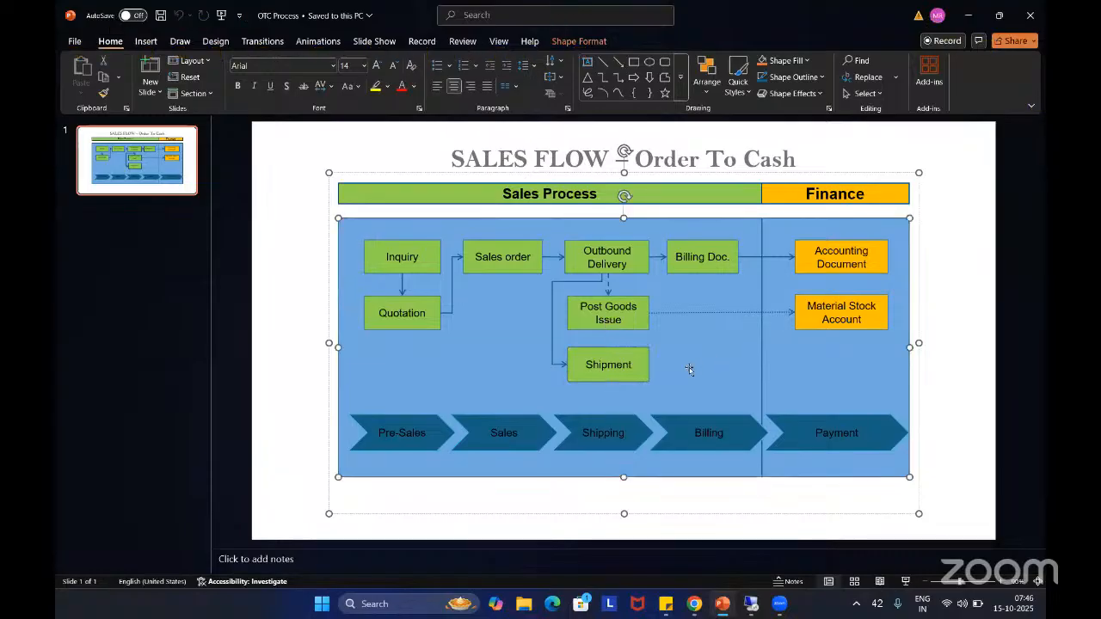
Point out the Shipment box in the Order To Cash diagram
click(617, 372)
click(716, 352)
click(629, 365)
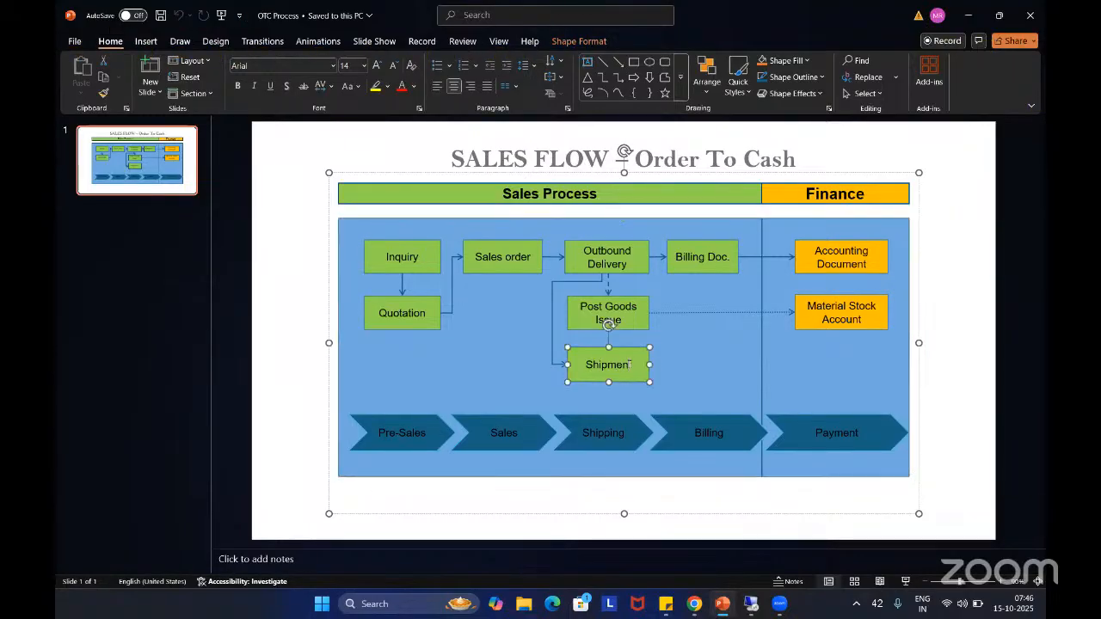
click(632, 364)
click(631, 365)
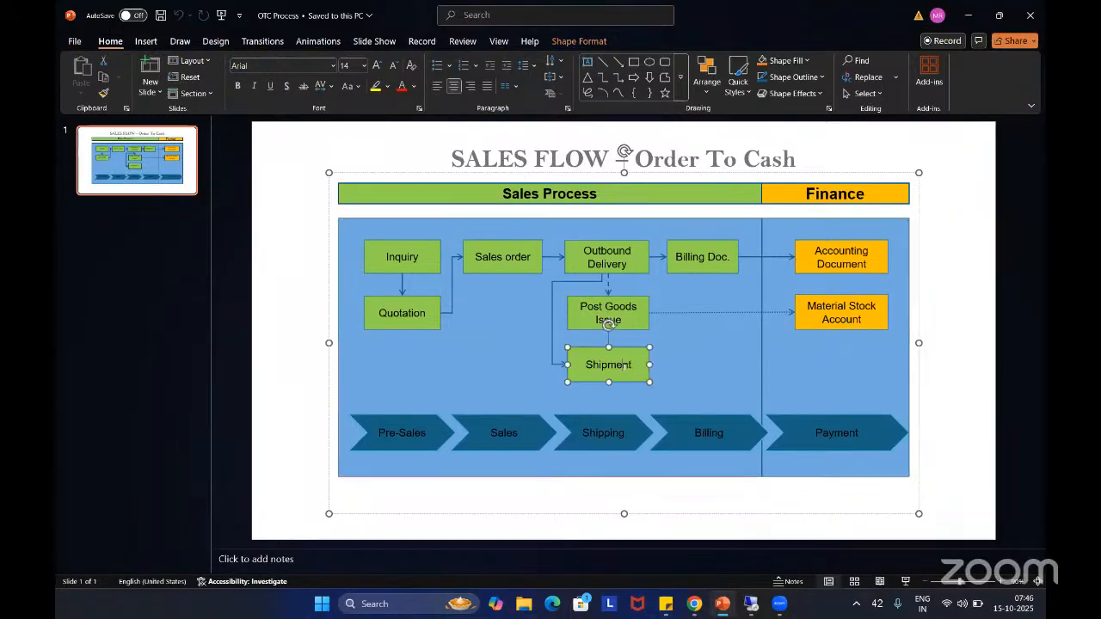
click(689, 343)
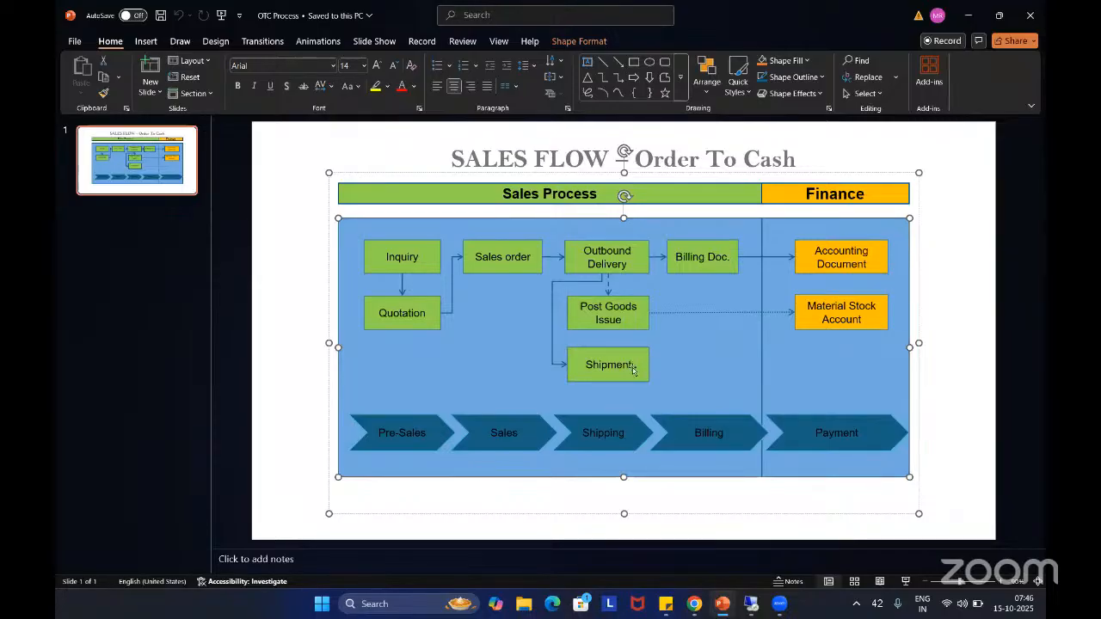
click(634, 365)
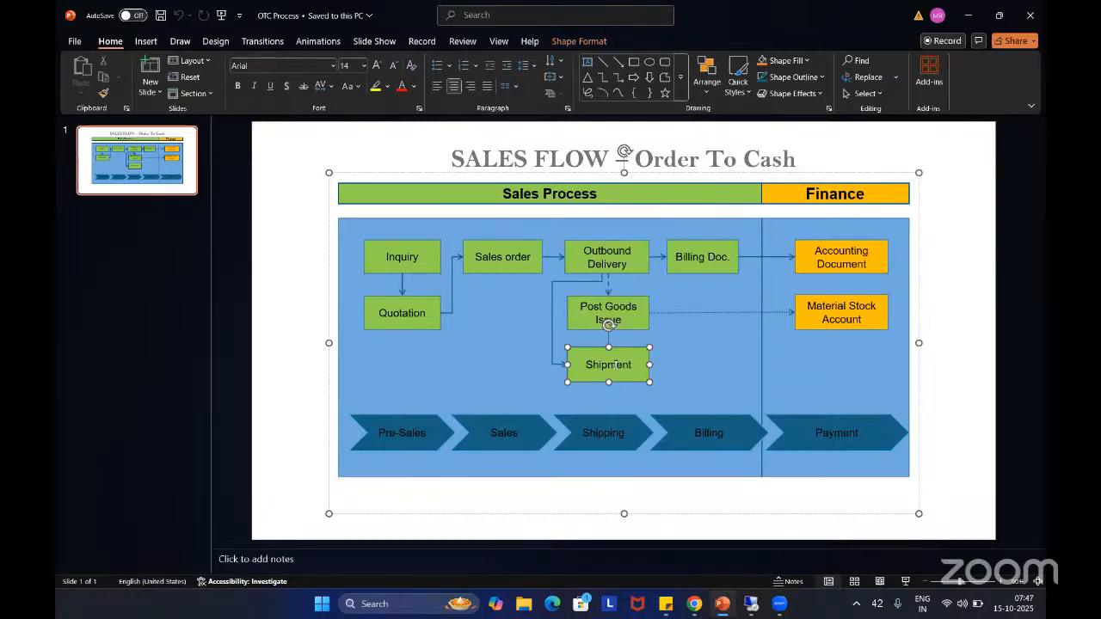
Examine how Shipment relates to Post Goods Issue, Outbound Delivery and Billing Doc. in the sales flow diagram
click(626, 328)
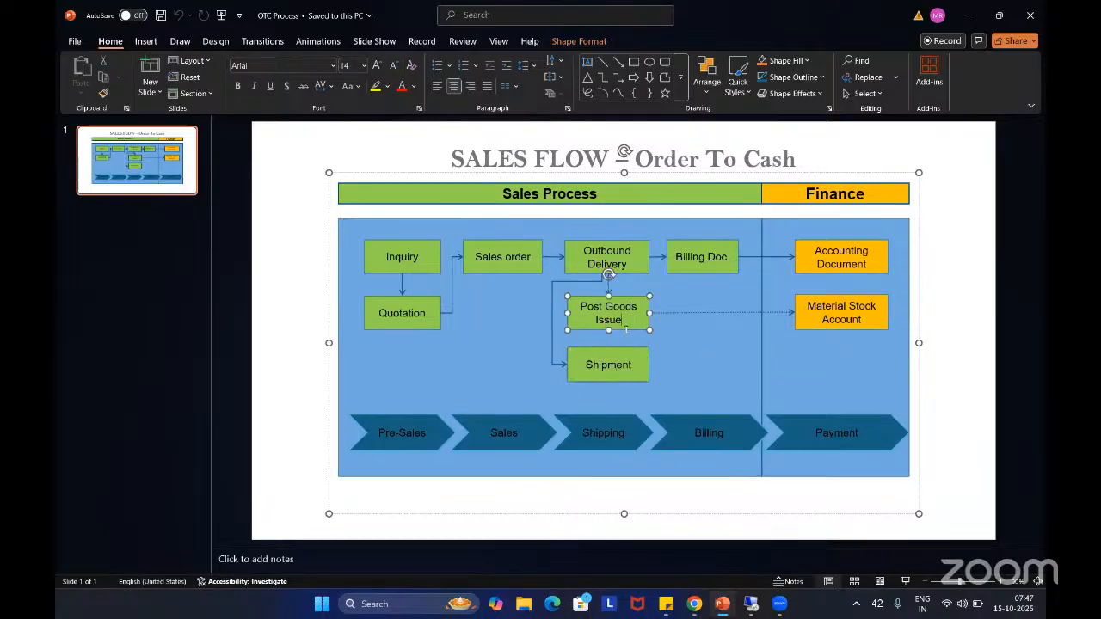
click(614, 364)
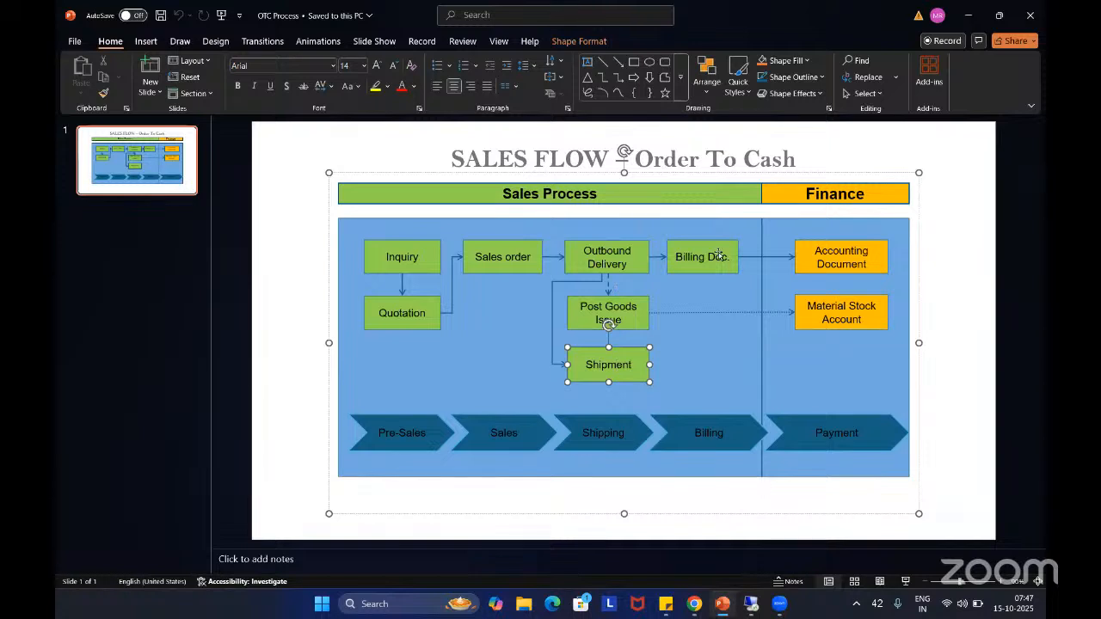
click(613, 309)
click(626, 269)
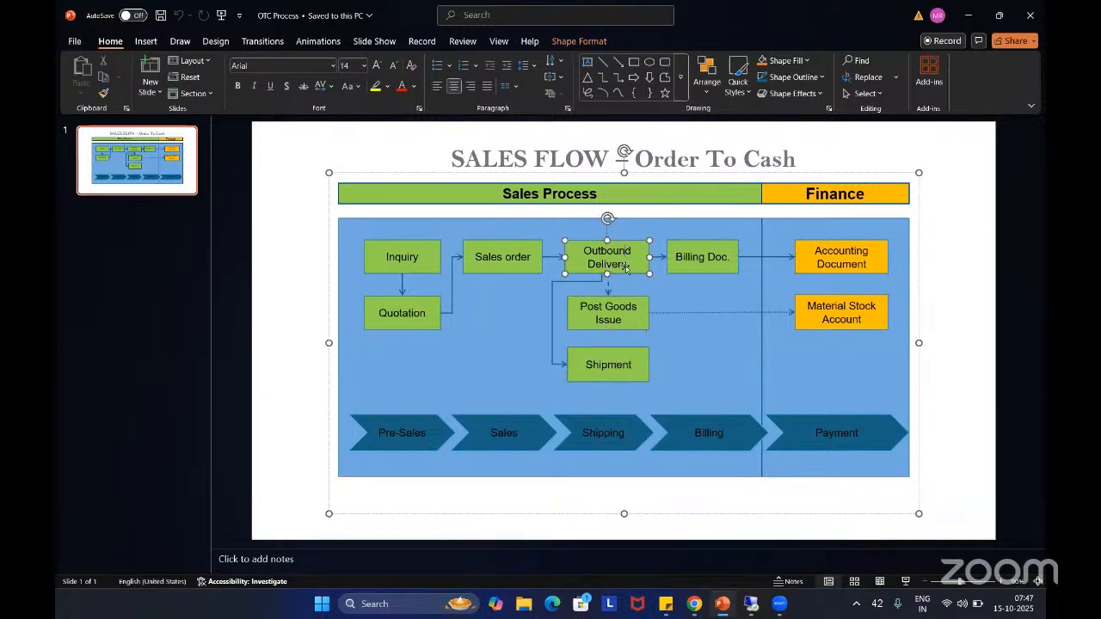
click(624, 310)
click(707, 266)
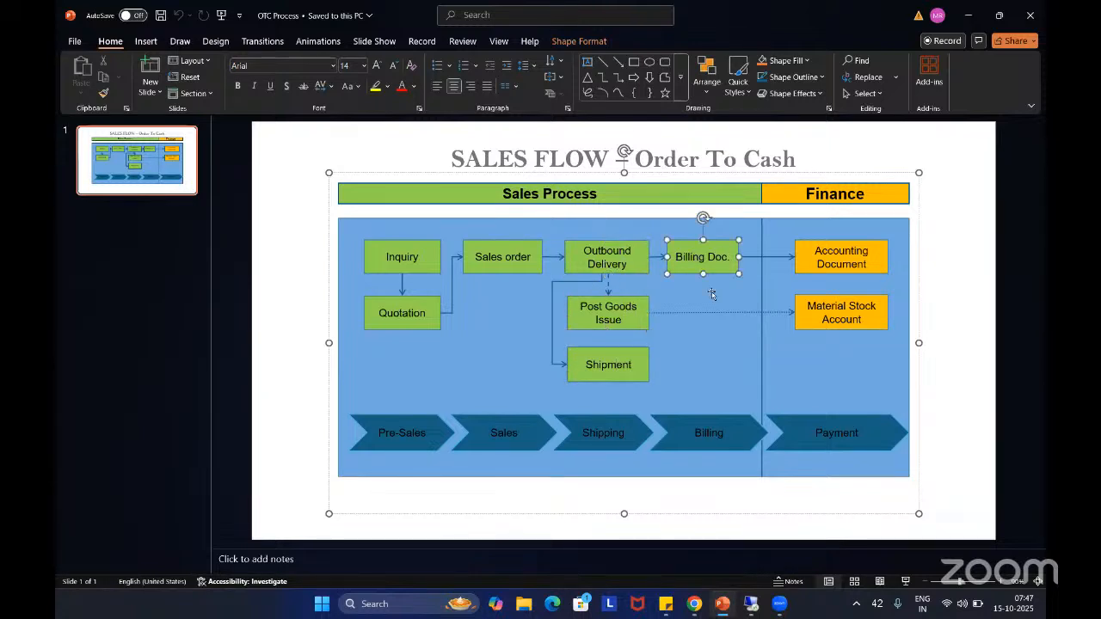
click(620, 365)
click(675, 370)
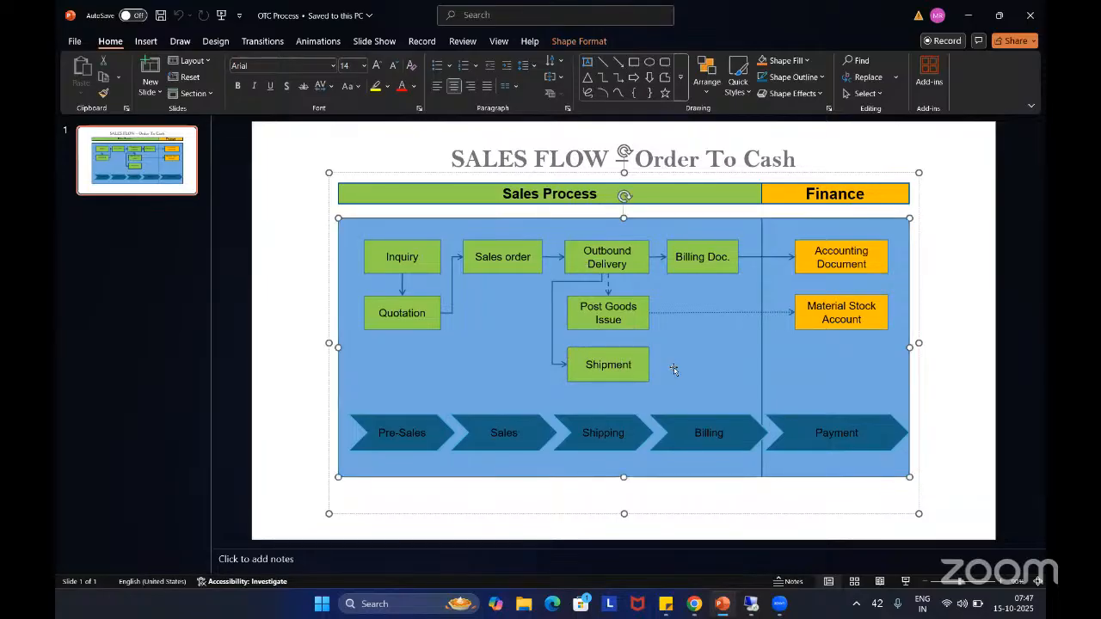
Switch back to the SAP remote session and open transaction VT01N in a new SAP session
key(alt+Tab)
key(alt+Tab)
key(alt+Tab)
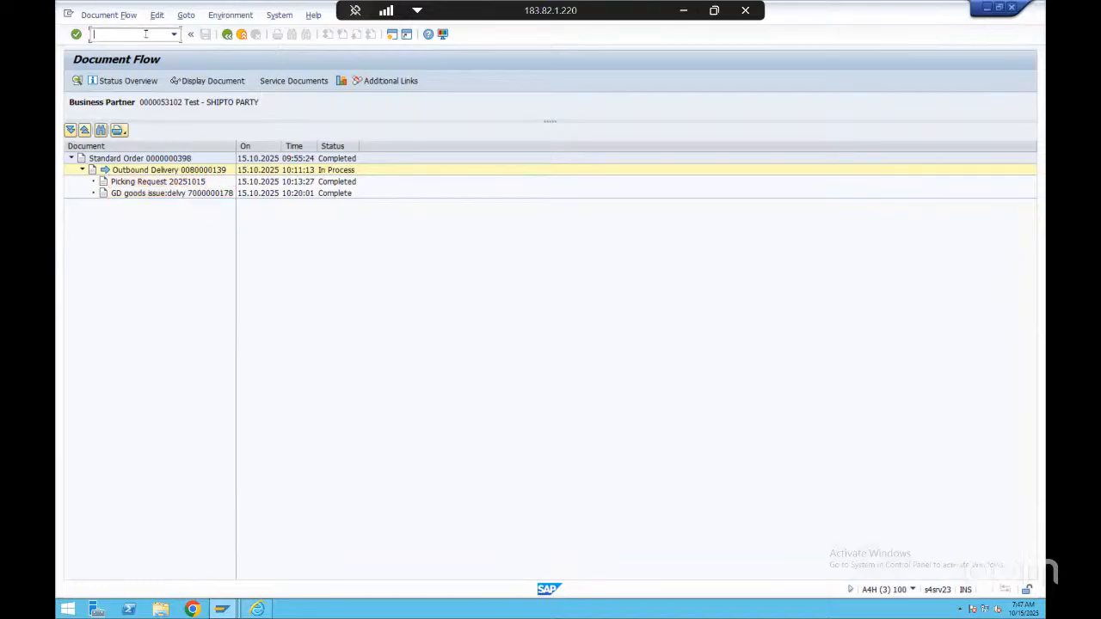
text(/ovt01n)
drag(100, 33, 132, 32)
click(133, 33)
key(Return)
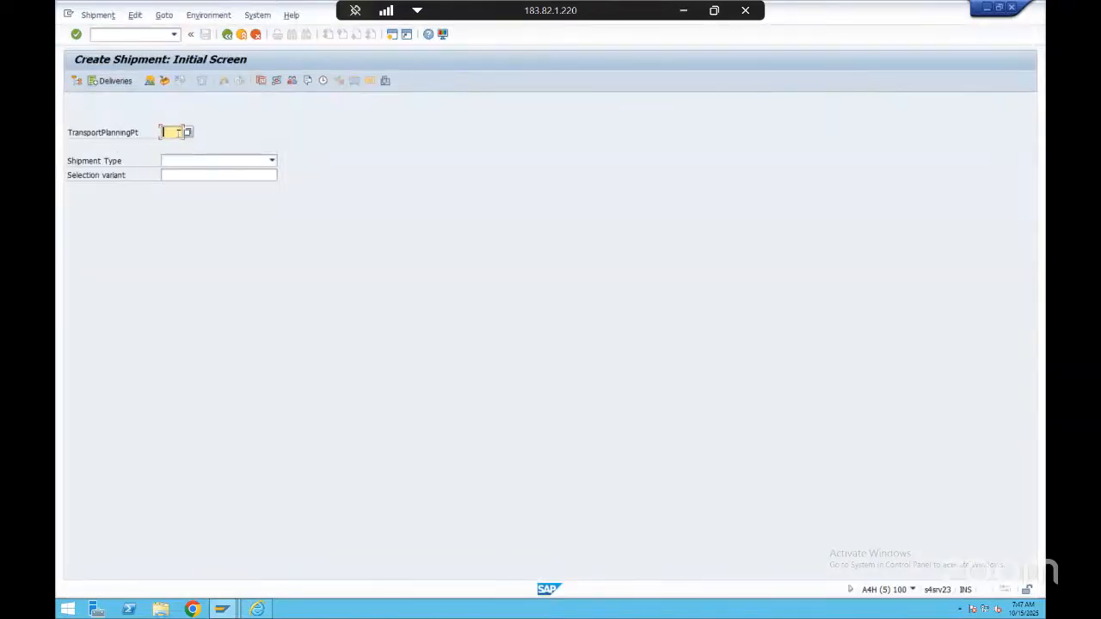
Start a shipment with transportation planning point 0001 and shipment type 0001 Indiv.Shipmt - Road, and open its overview
click(188, 131)
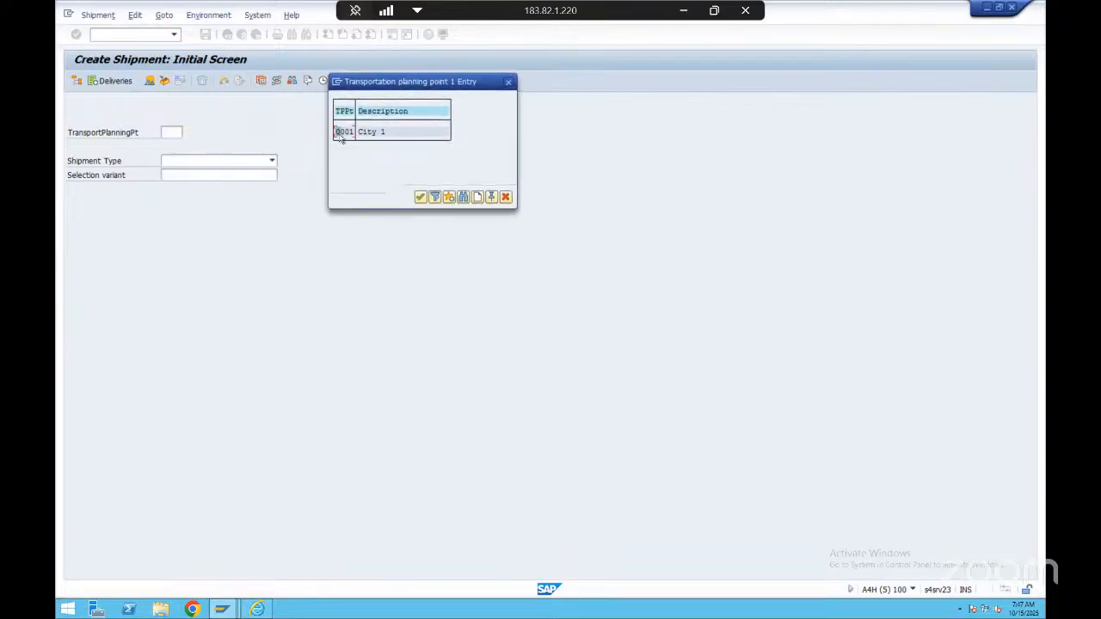
double_click(343, 132)
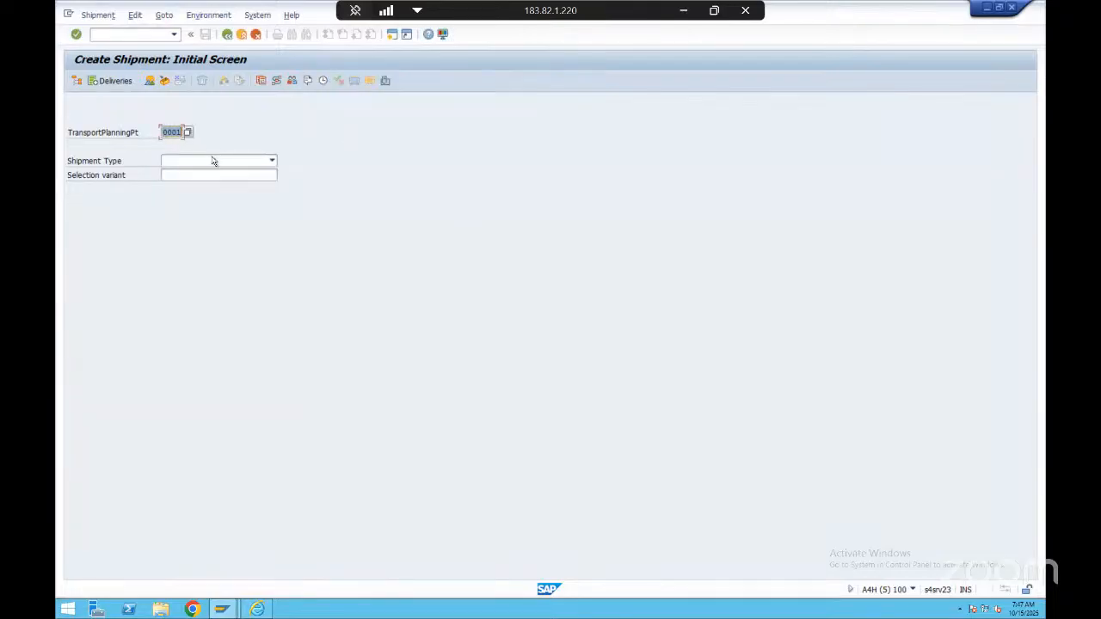
click(211, 160)
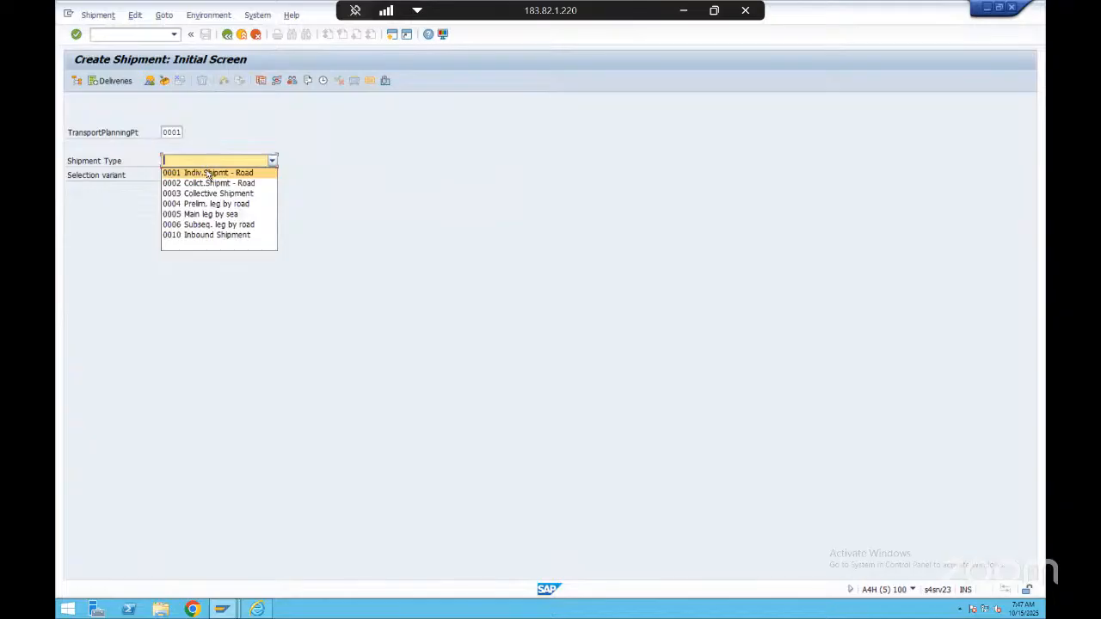
click(207, 173)
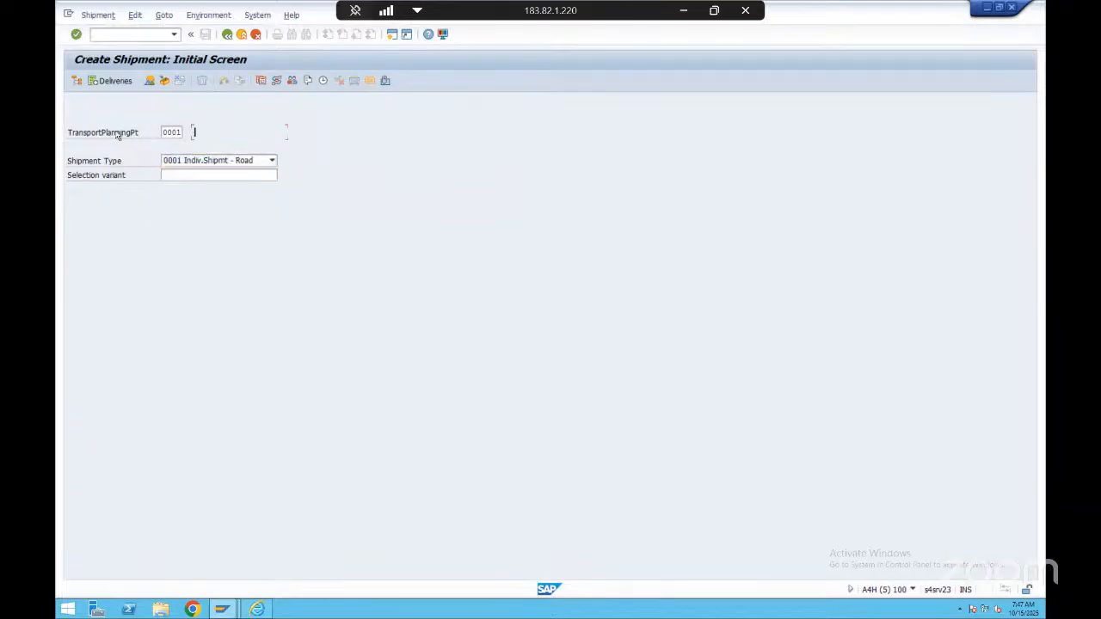
click(172, 132)
key(Return)
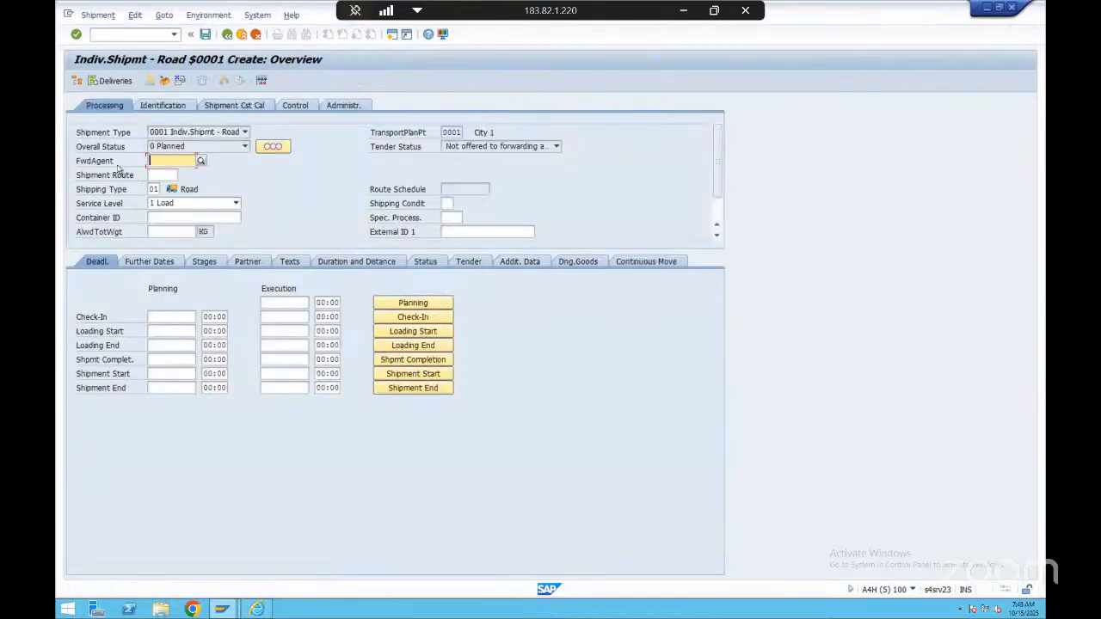
Point out the forwarding agent and shipment route fields in the shipment's processing data
drag(78, 162, 115, 164)
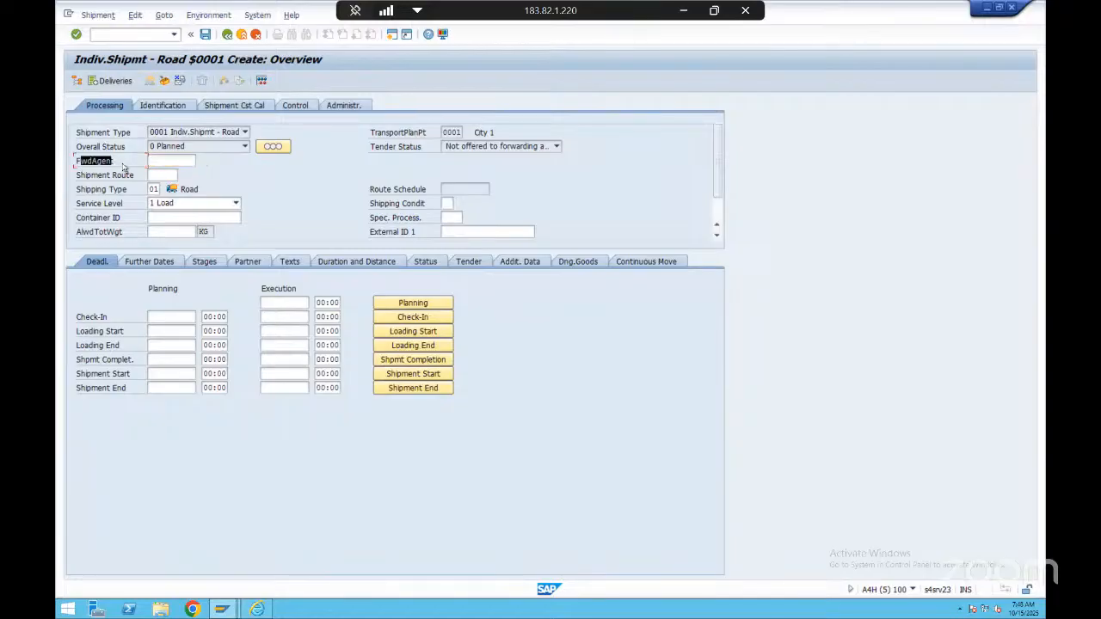
click(171, 161)
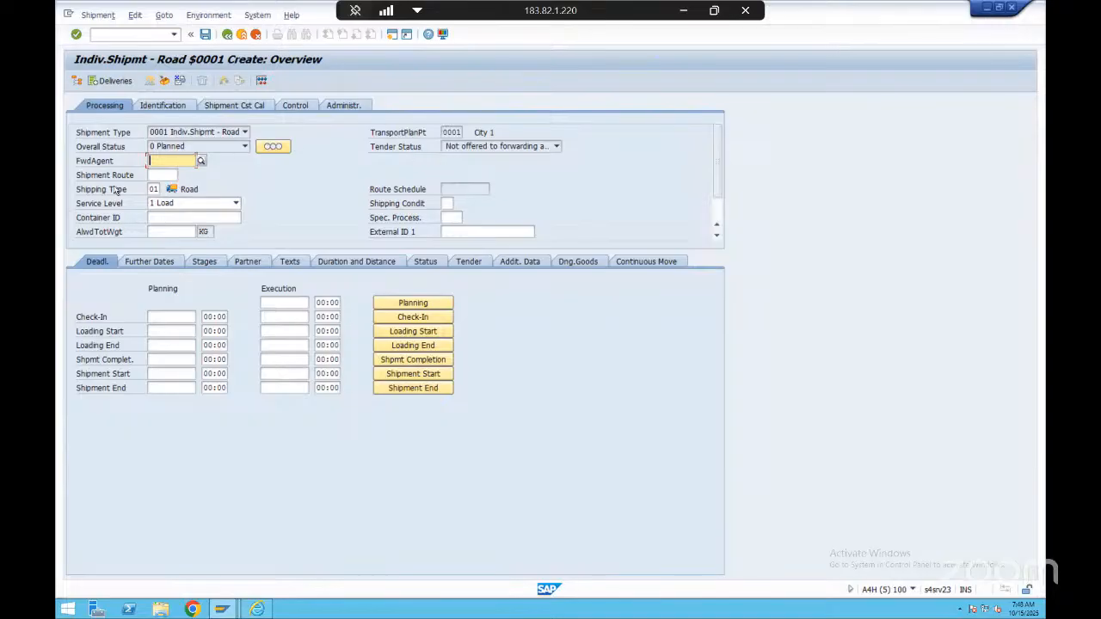
click(153, 177)
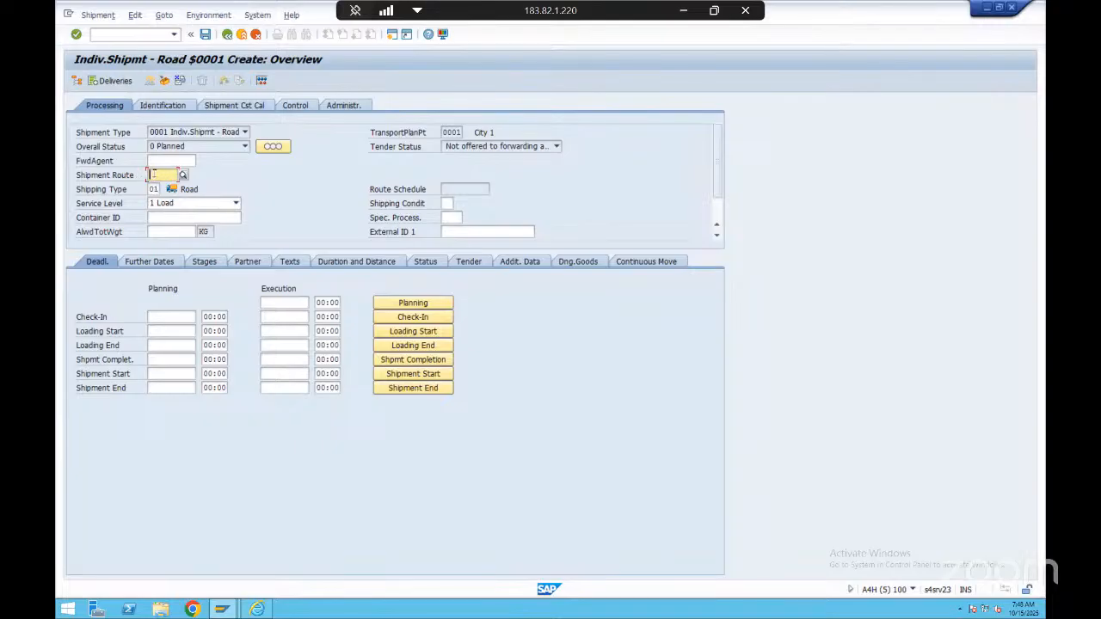
Set the shipment's shipping type to 05 Air from its list of possible values
click(150, 190)
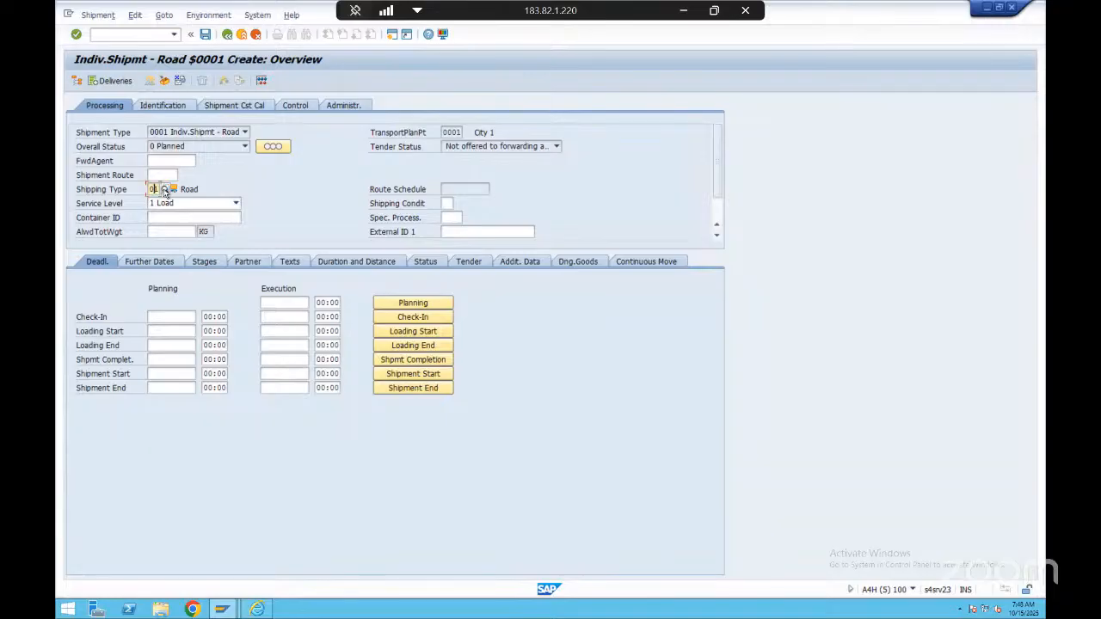
key(F4)
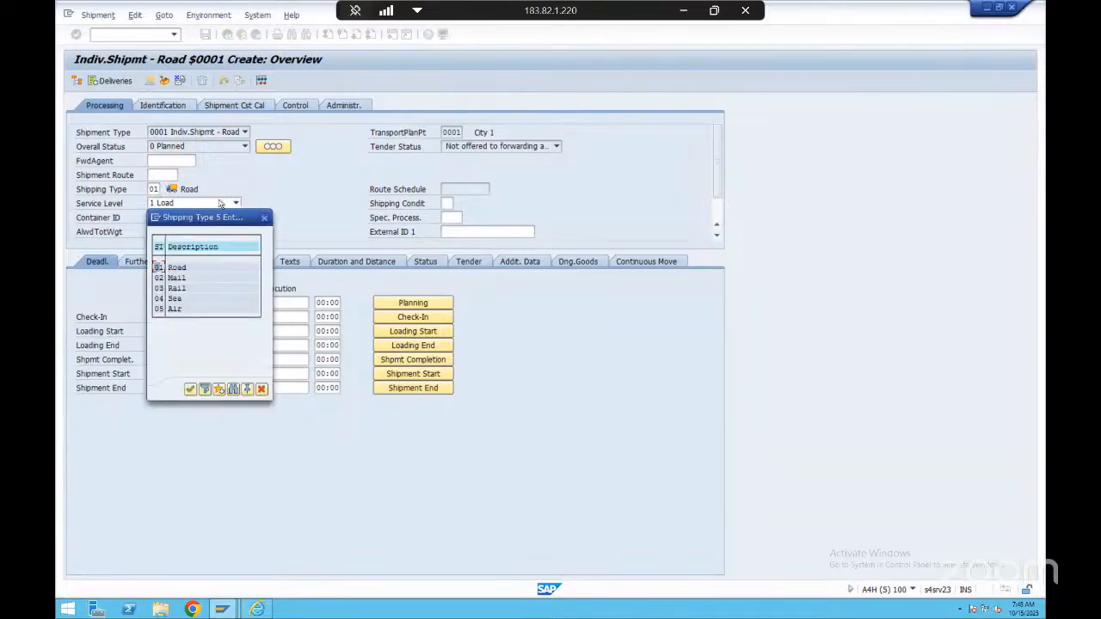
click(184, 289)
click(175, 308)
click(191, 391)
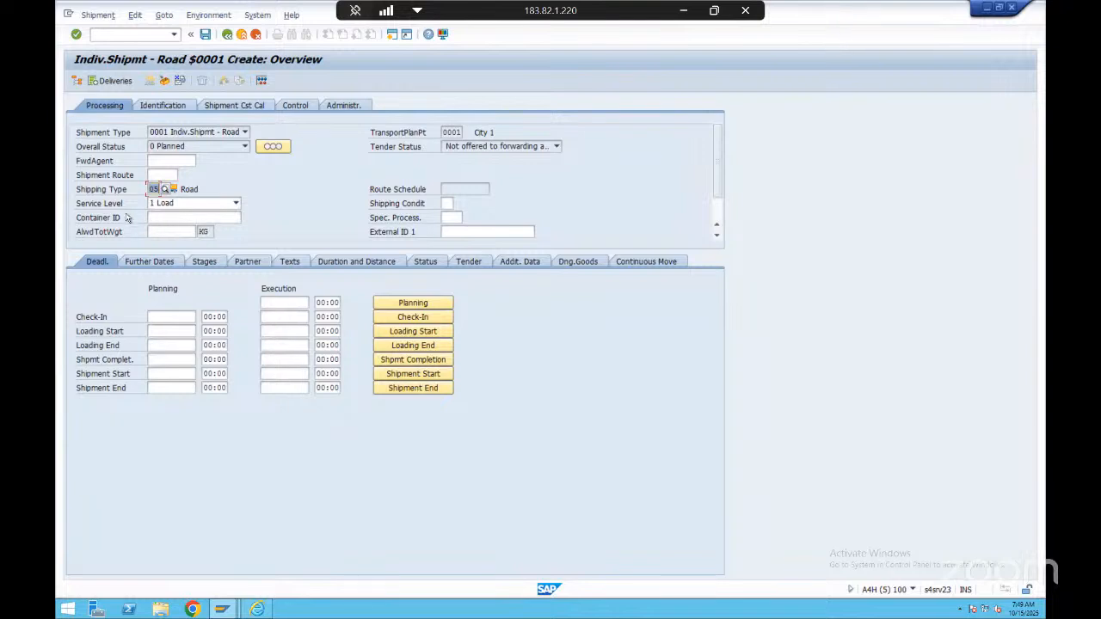
Point out the container ID field and view the shipment cost calculation settings, returning to the processing data
click(166, 215)
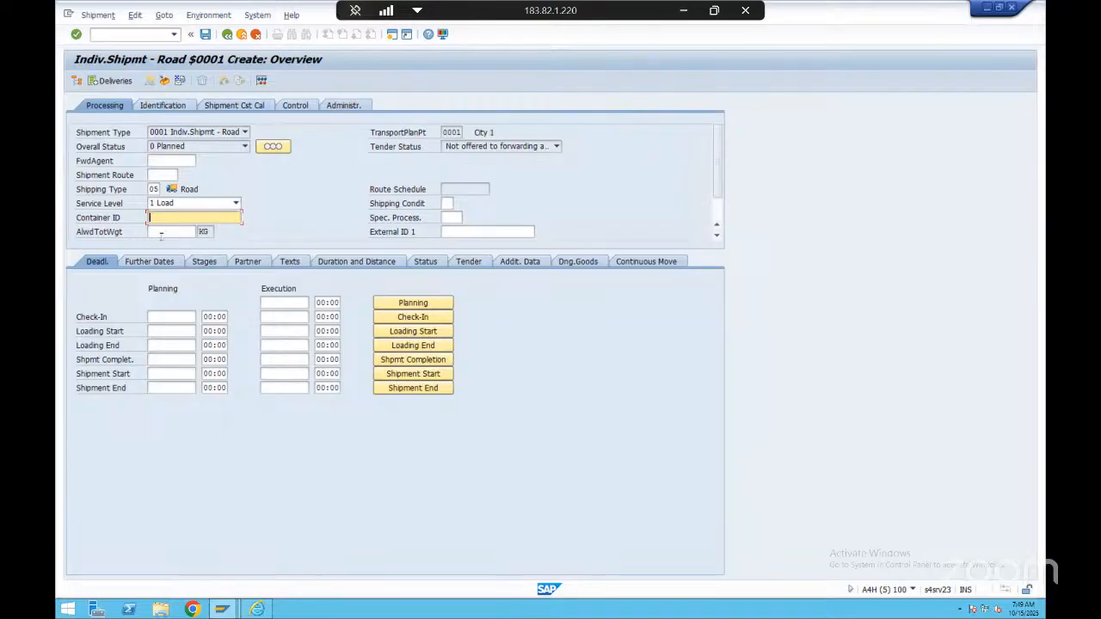
click(240, 105)
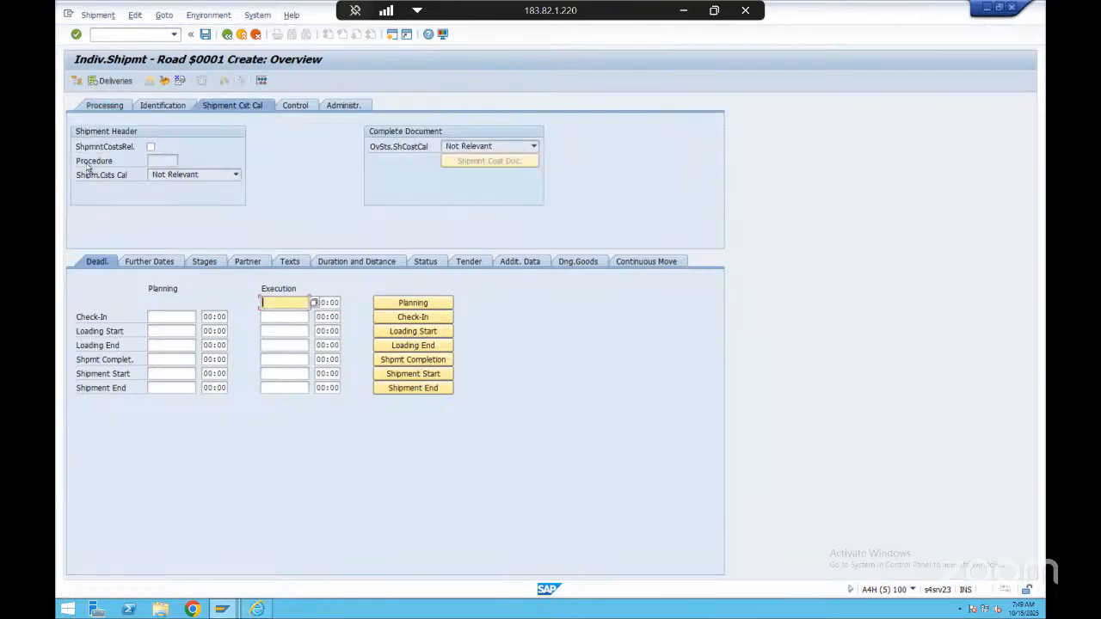
click(107, 105)
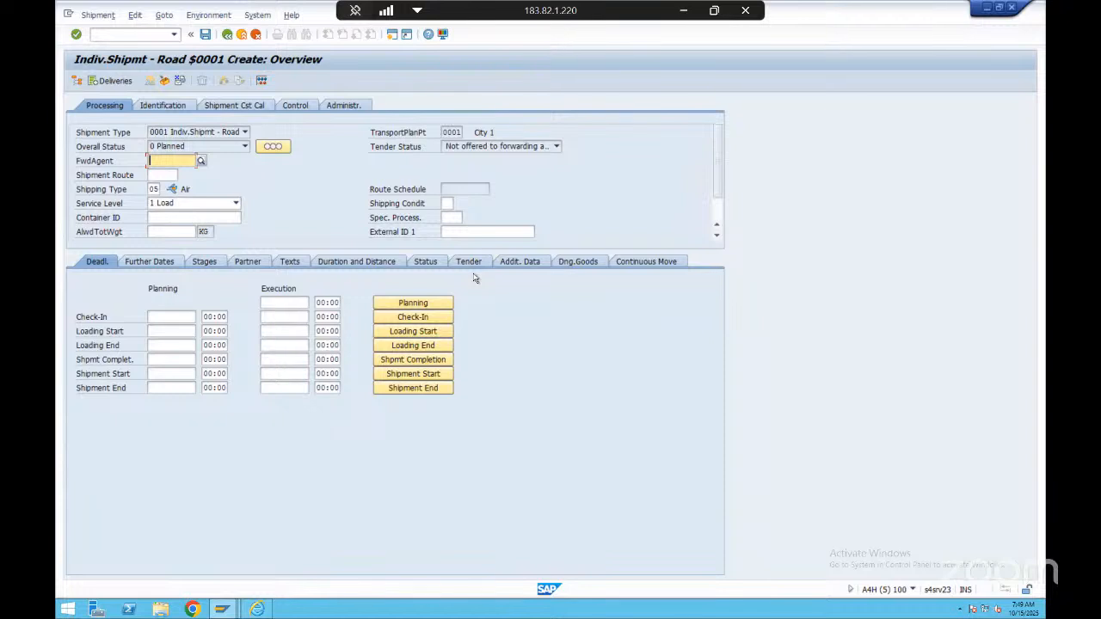
Set the shipment's execution statuses in order: Planning, Check-In, Loading Start, Loading End and Shpmt Completion
click(432, 304)
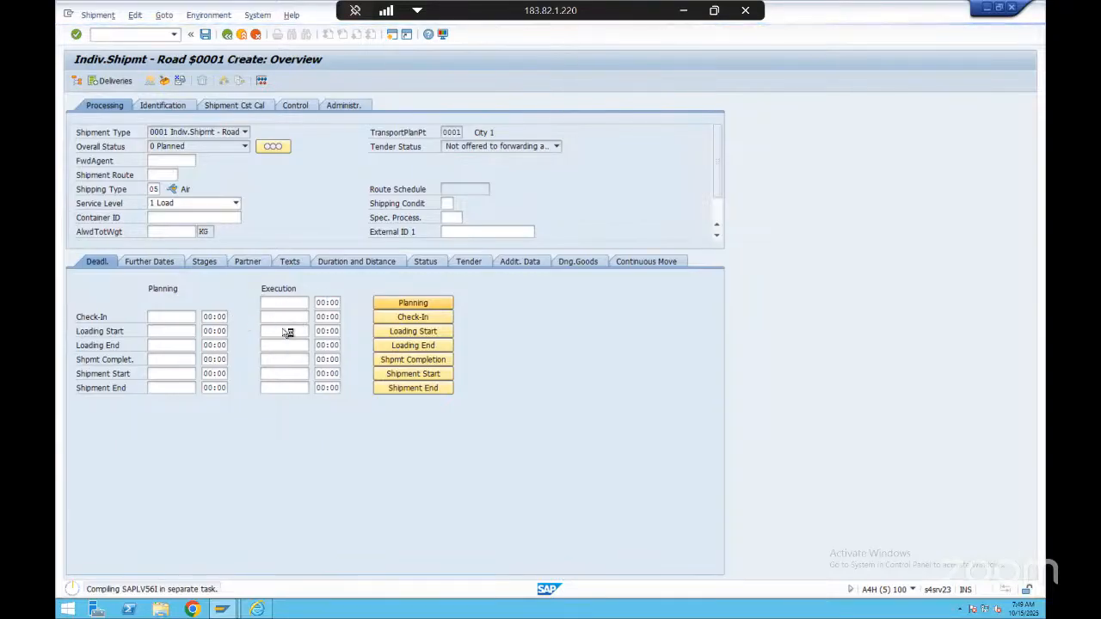
click(352, 303)
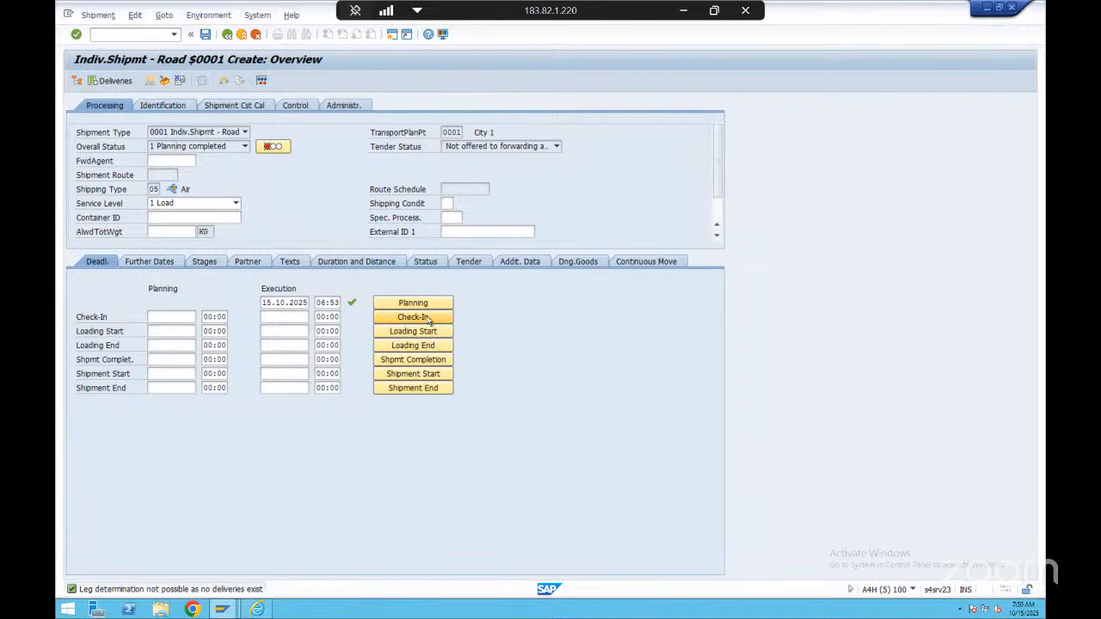
click(429, 320)
drag(262, 315, 301, 307)
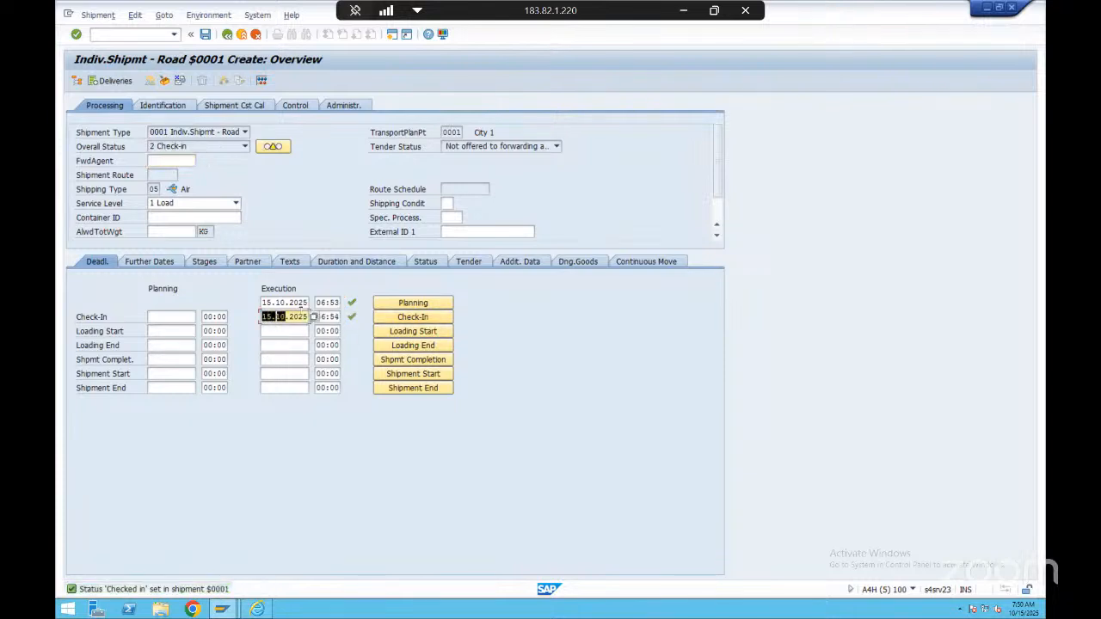
click(324, 319)
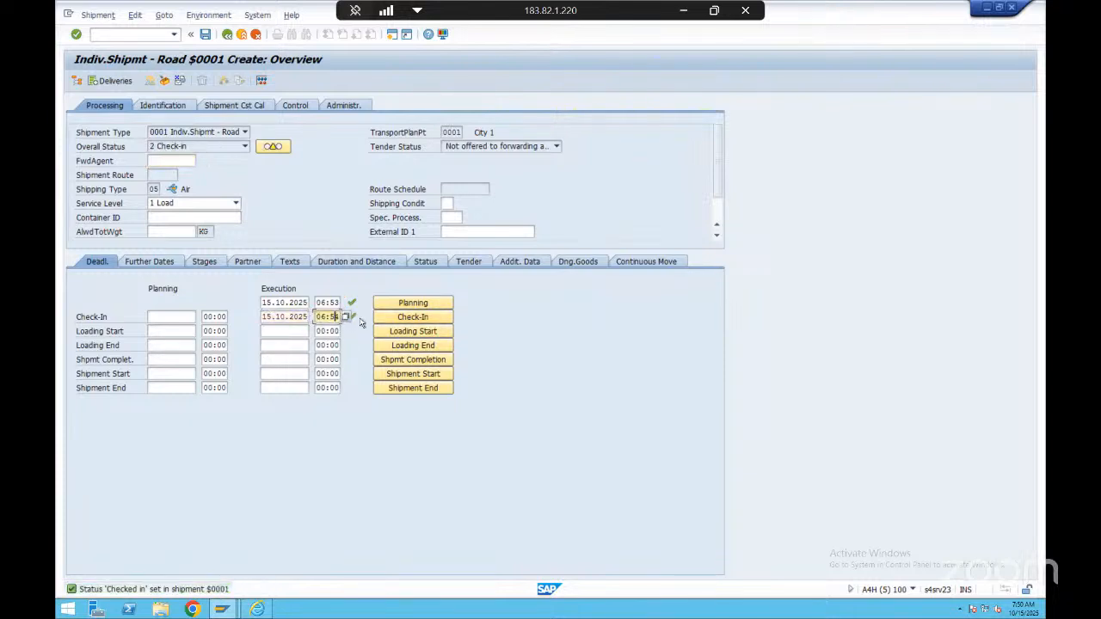
click(416, 332)
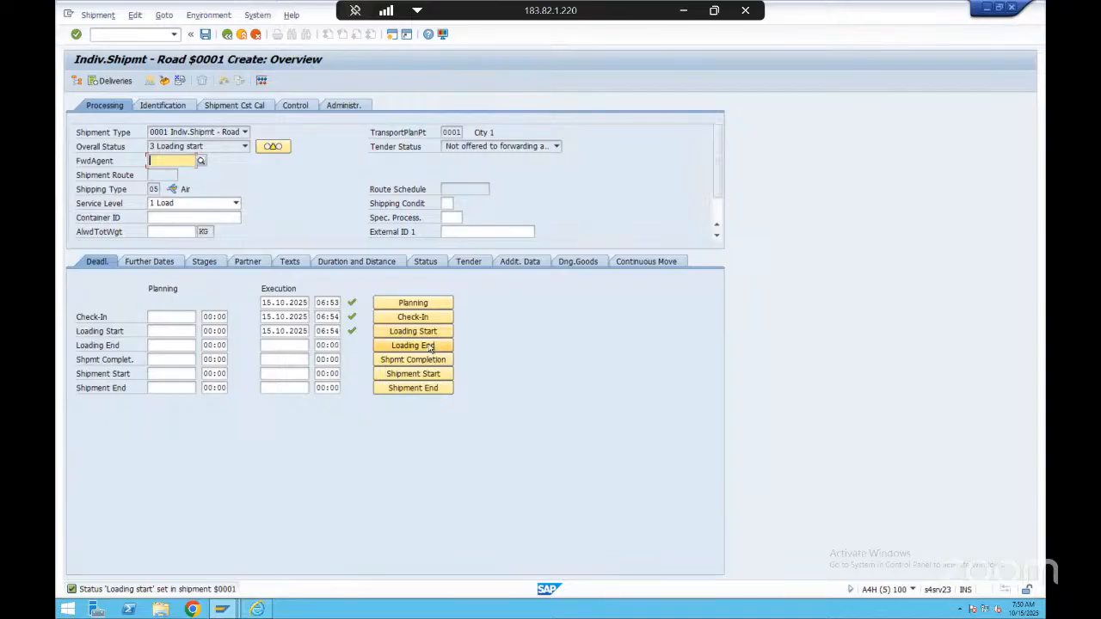
click(427, 347)
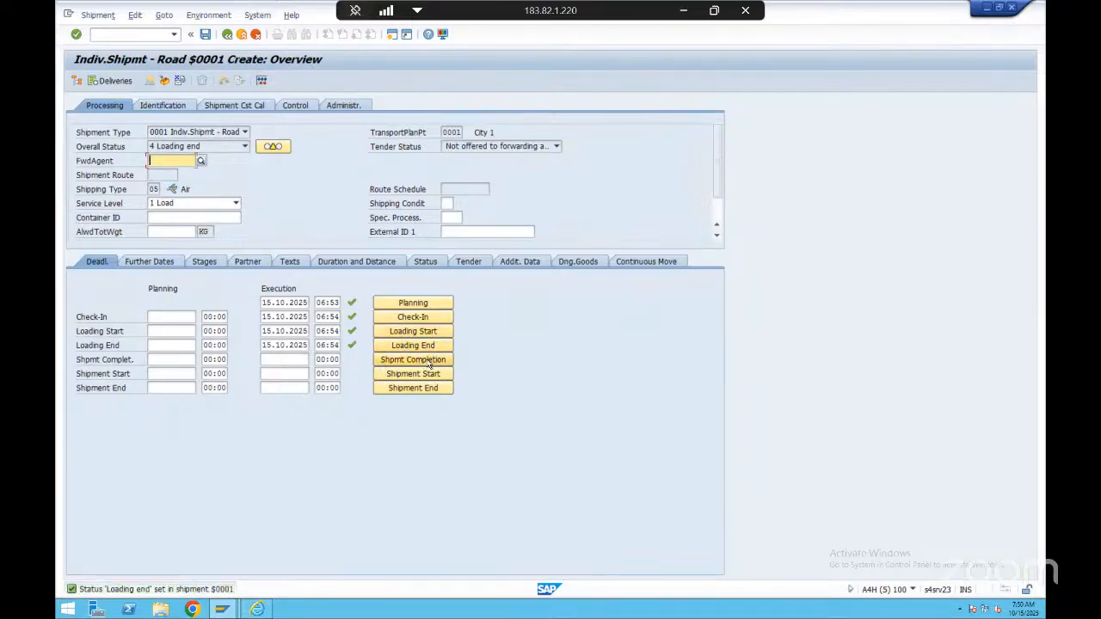
click(427, 361)
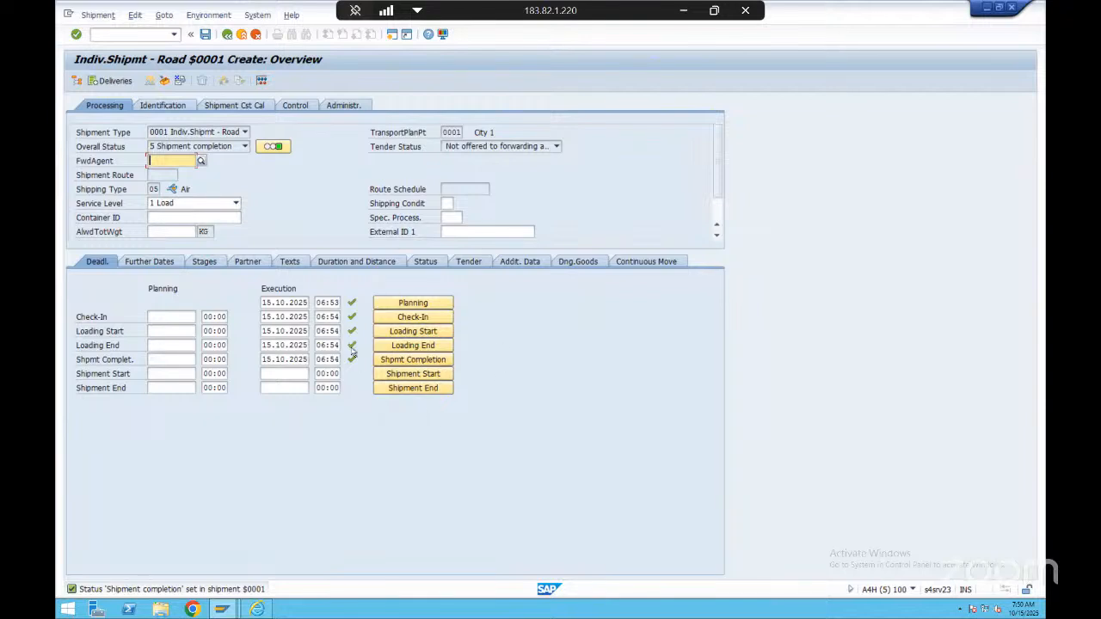
Reset the shipment's execution statuses in reverse order, from Shpmt Completion back through Planning
click(386, 360)
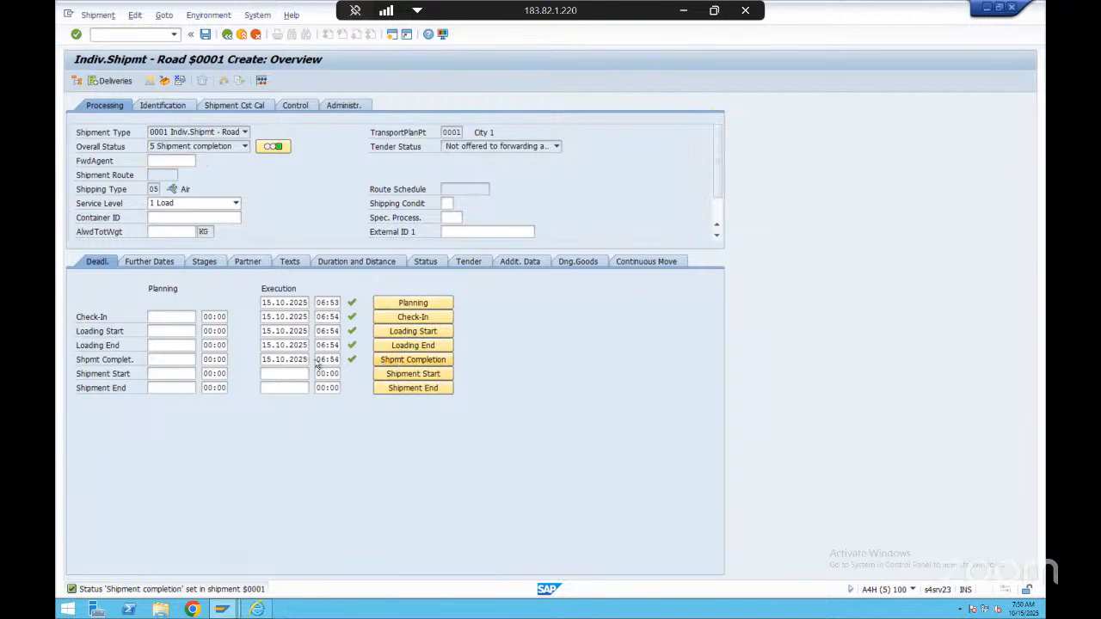
click(405, 362)
click(411, 364)
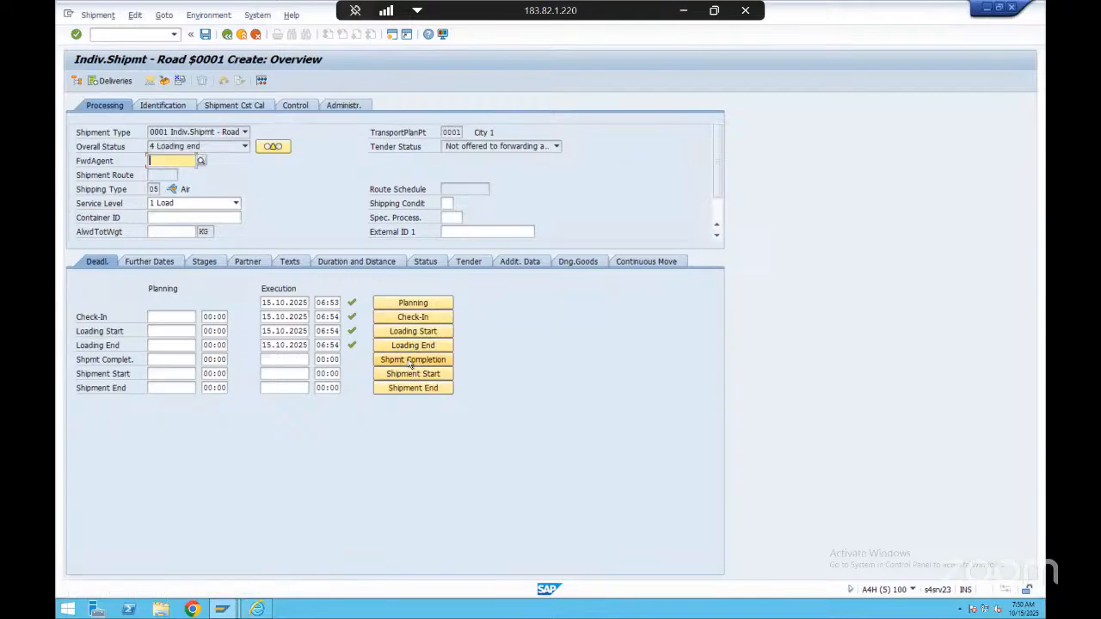
click(434, 346)
click(423, 332)
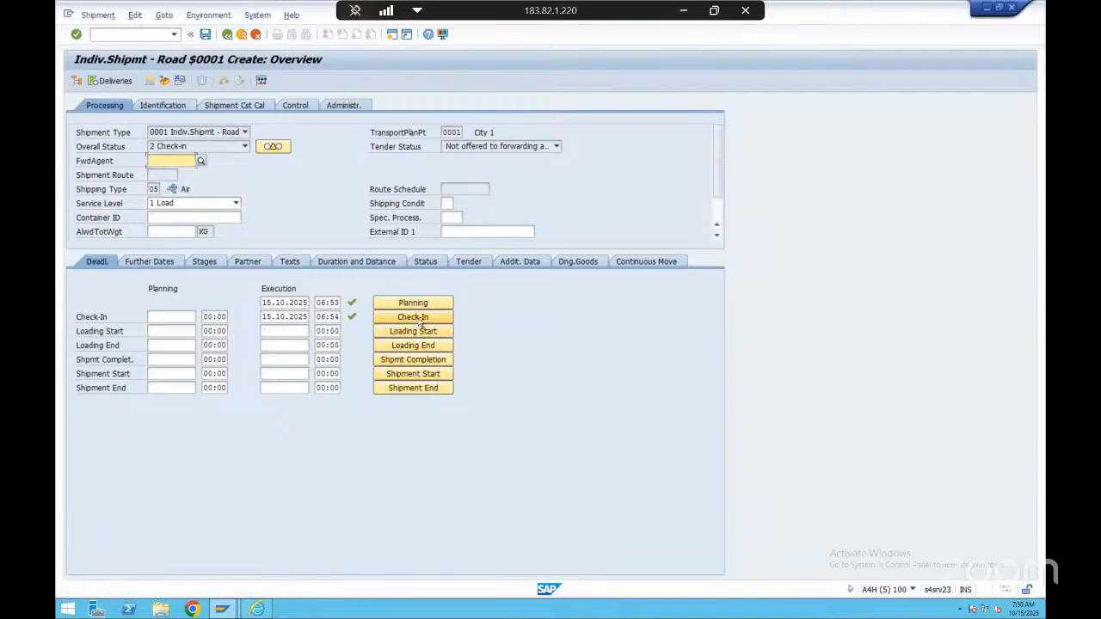
click(421, 317)
click(413, 303)
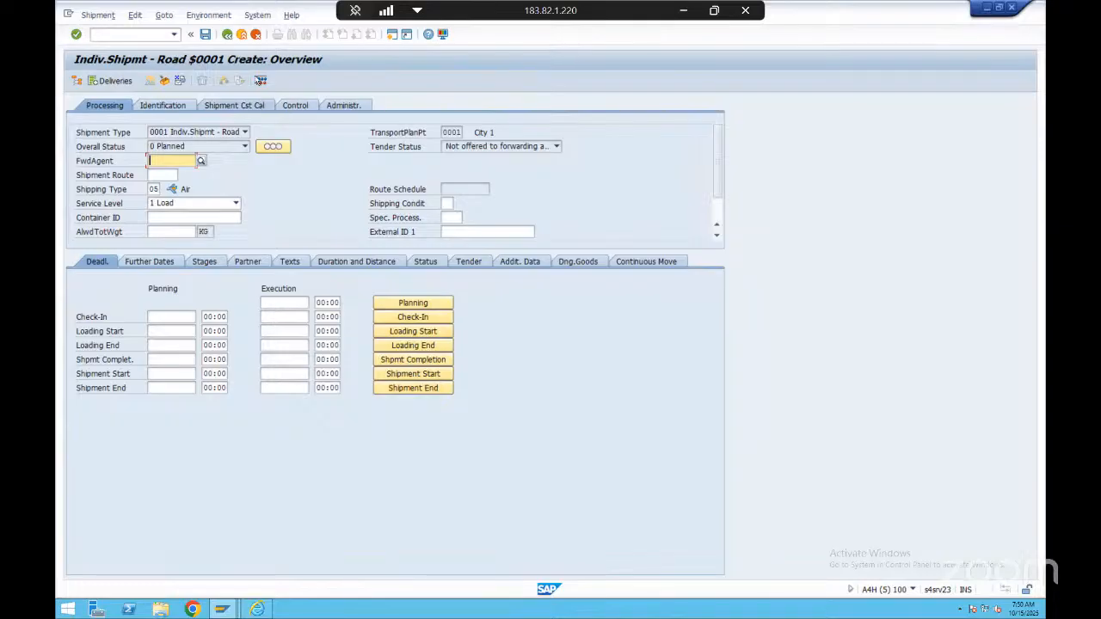
Leave the shipment without saving its data and close that SAP session with the /i command
click(227, 34)
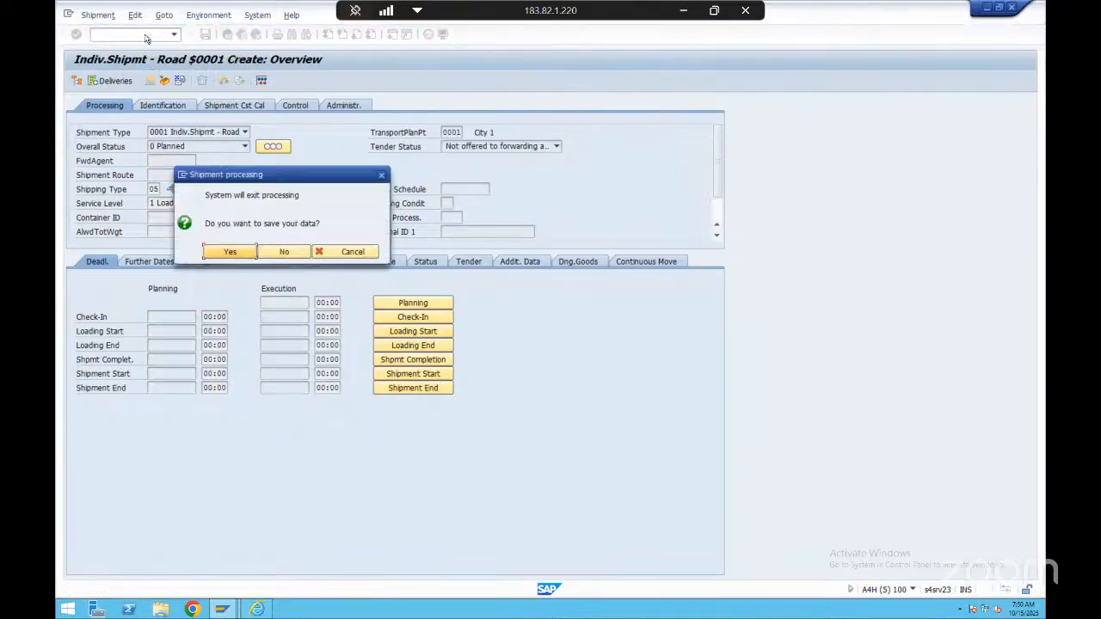
click(284, 249)
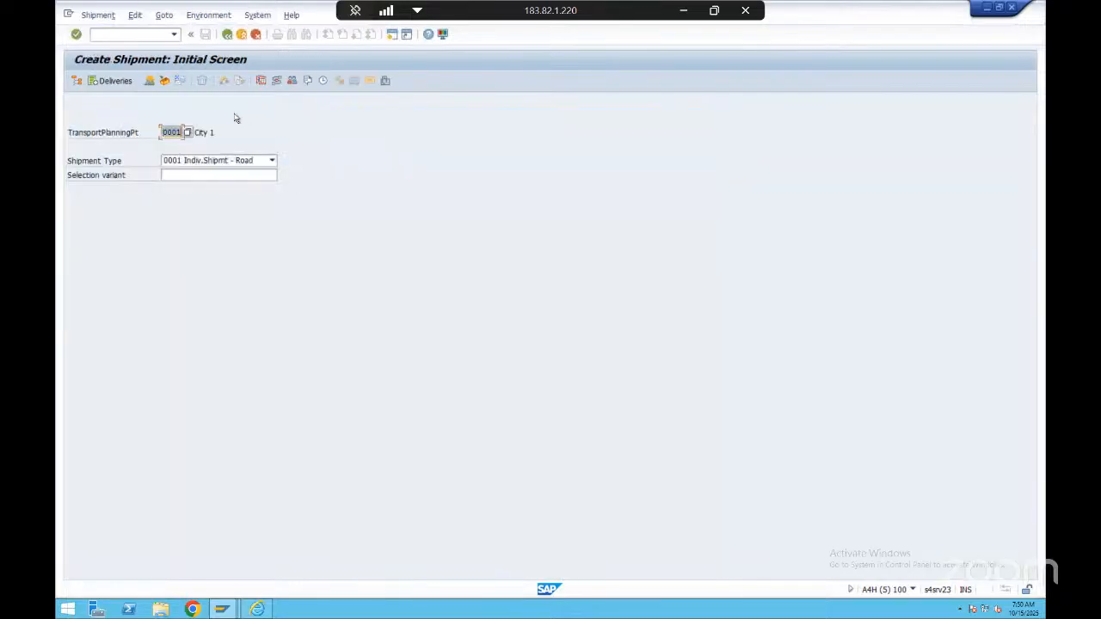
click(152, 34)
text(/i)
key(Return)
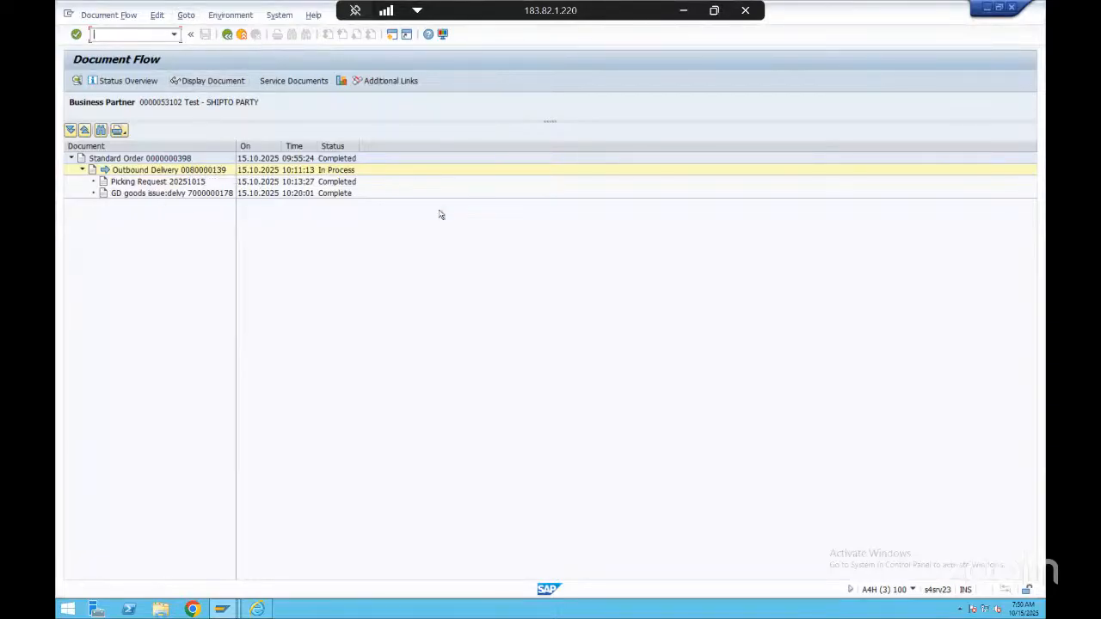
Point out the outbound delivery, picking request and goods issue in the standard order's document flow
click(182, 194)
click(171, 172)
click(176, 183)
click(179, 194)
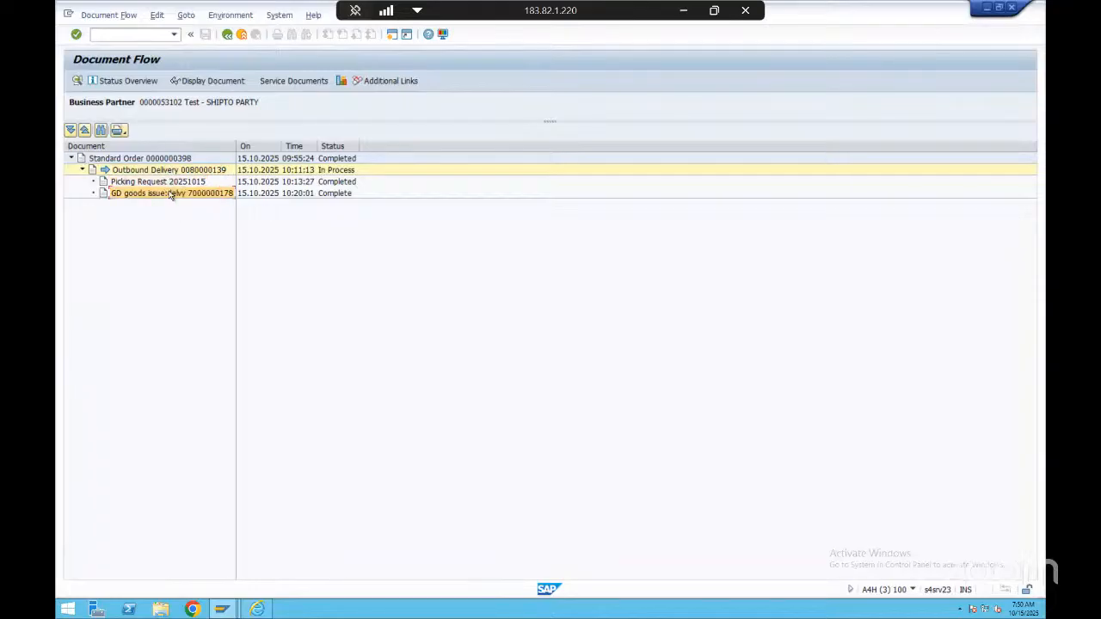
click(172, 170)
key(alt+Tab)
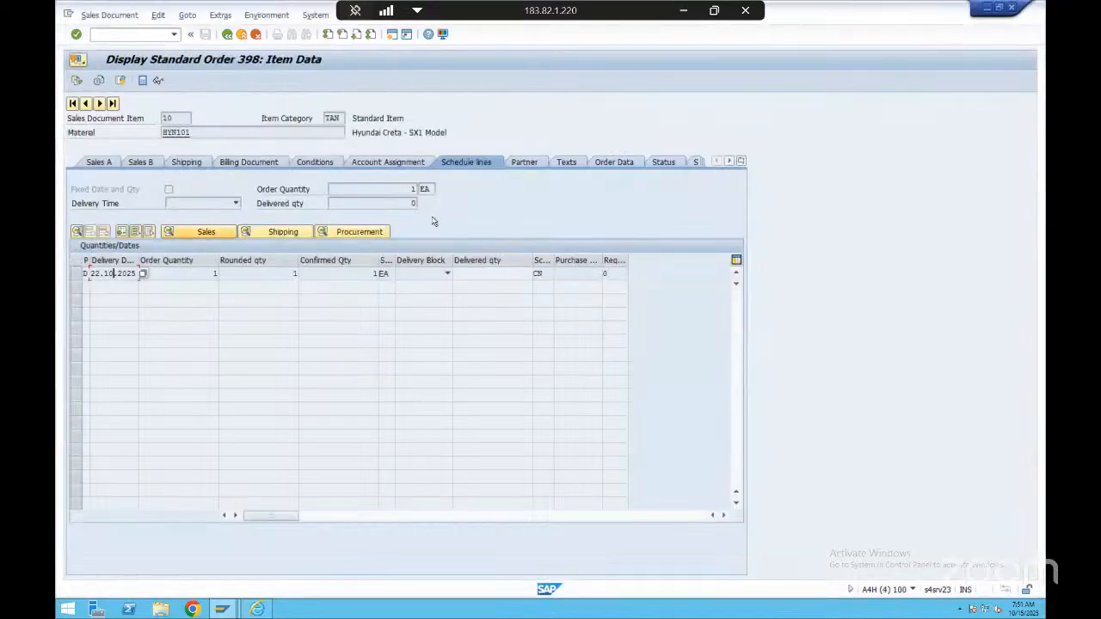
key(alt+Tab)
Switch to the OTC Process presentation in PowerPoint and trace Outbound Delivery to Billing Doc. and Post Goods Issue to Material Stock Account
click(682, 11)
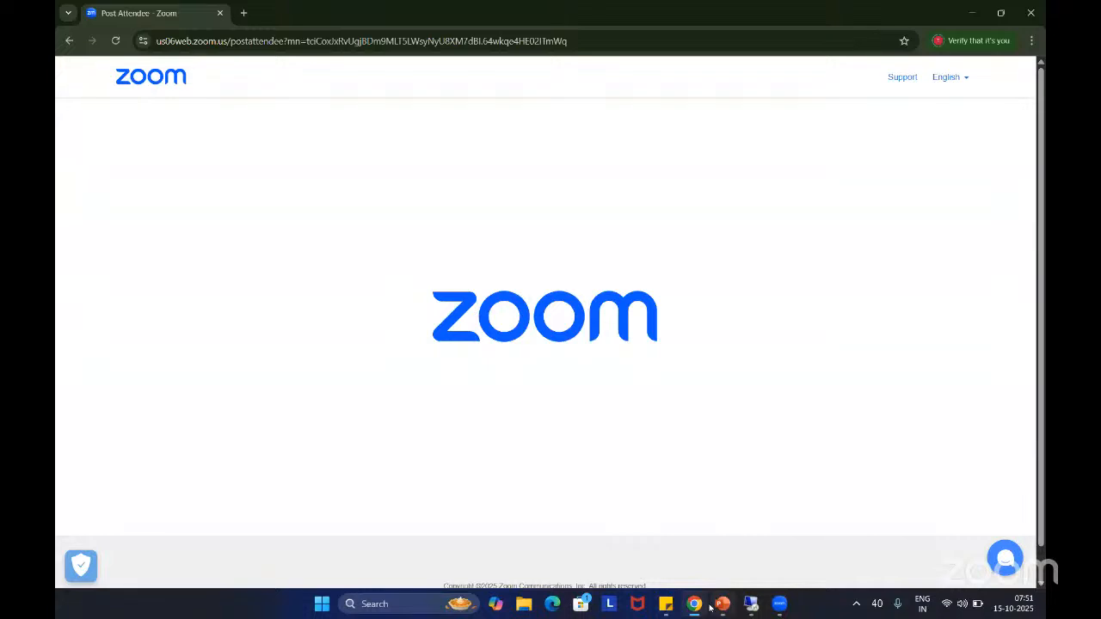
mouse_move(723, 604)
click(719, 525)
click(708, 252)
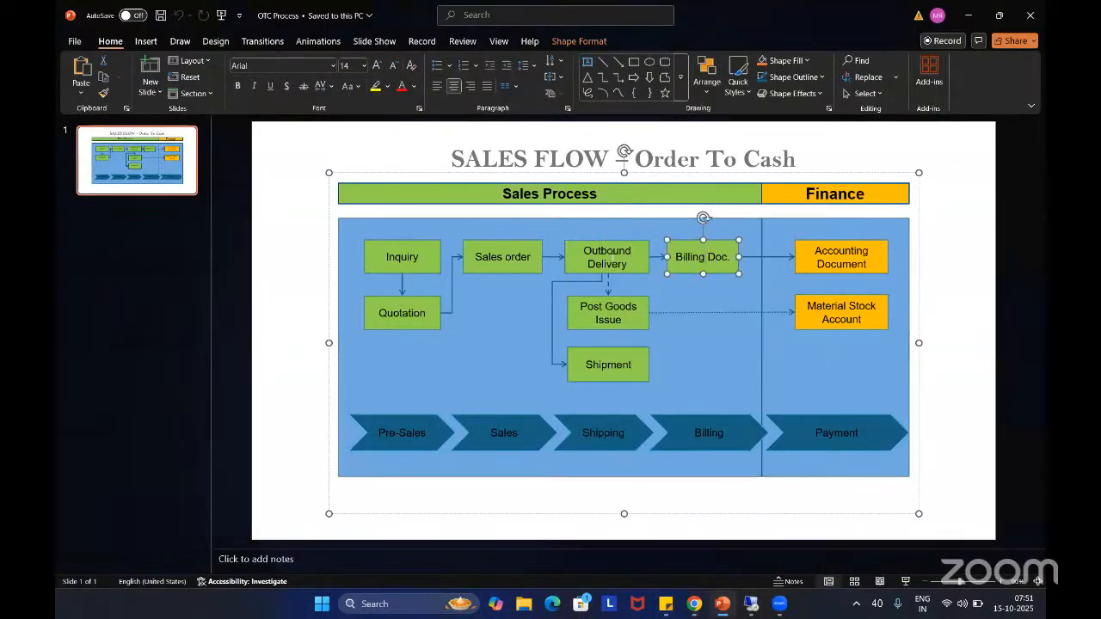
click(622, 258)
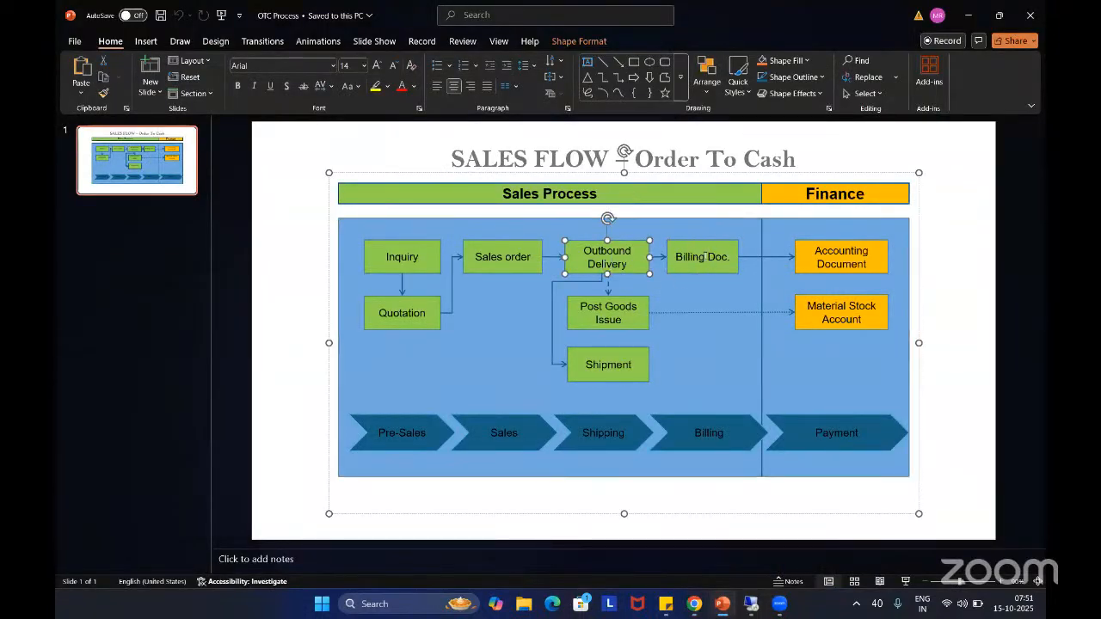
click(705, 256)
click(597, 312)
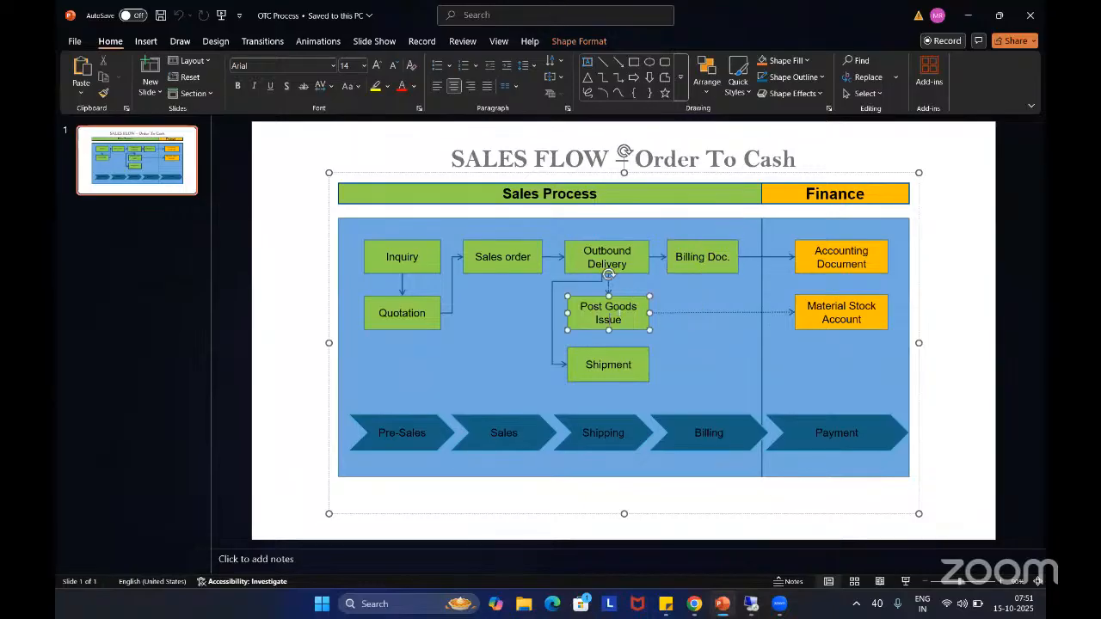
click(813, 310)
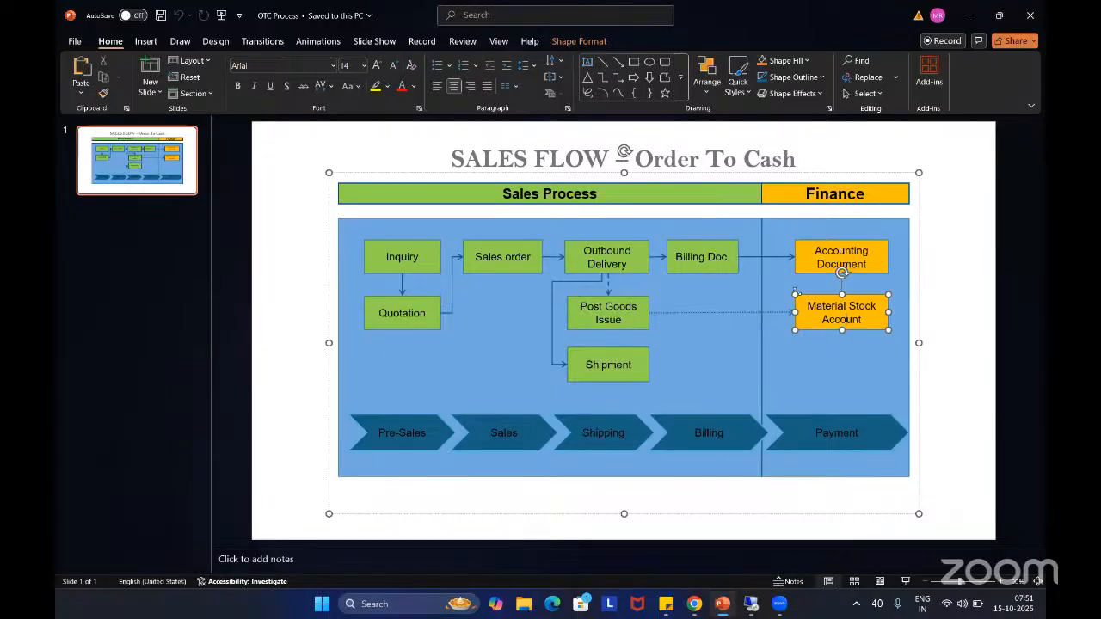
Switch back to the SAP document flow and display the material document of the GD goods issue entry
key(alt+Tab)
key(alt+Tab)
key(alt+Tab)
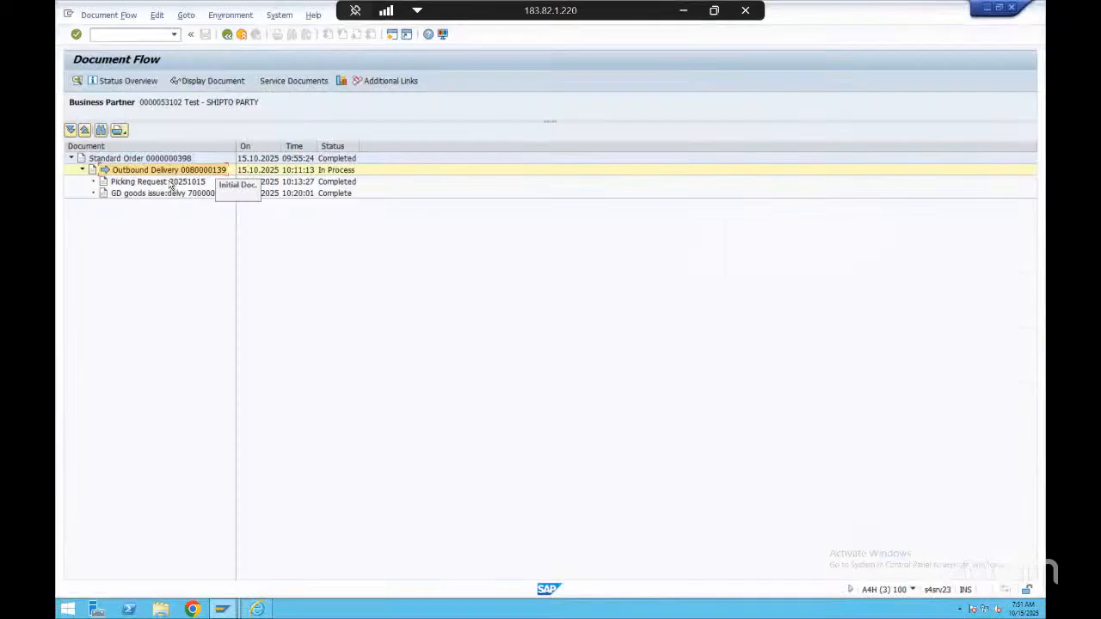
click(151, 194)
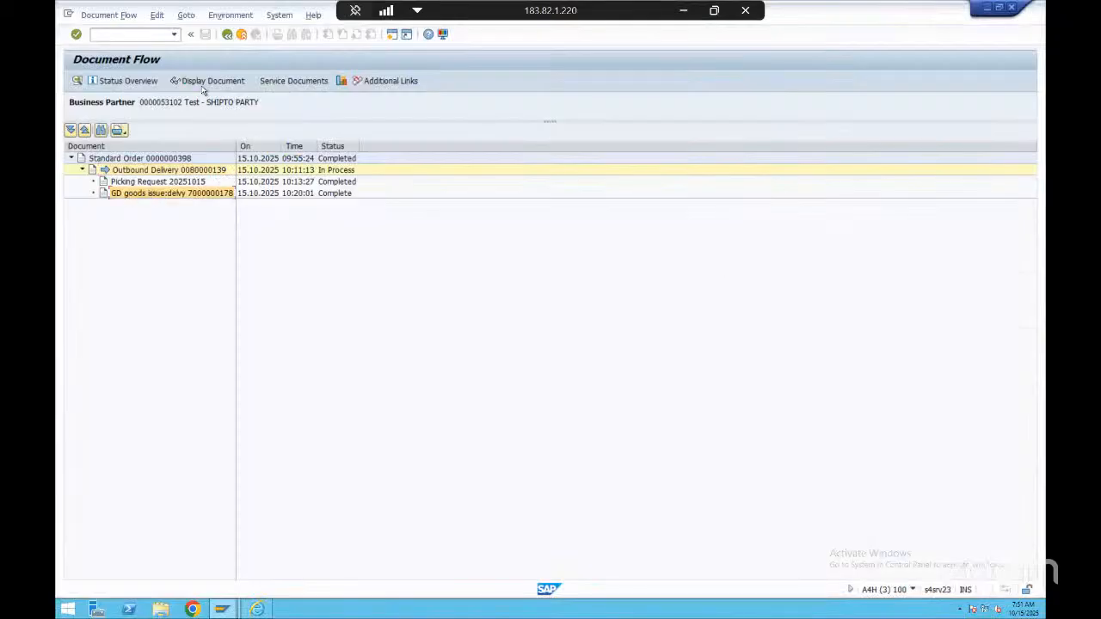
click(215, 81)
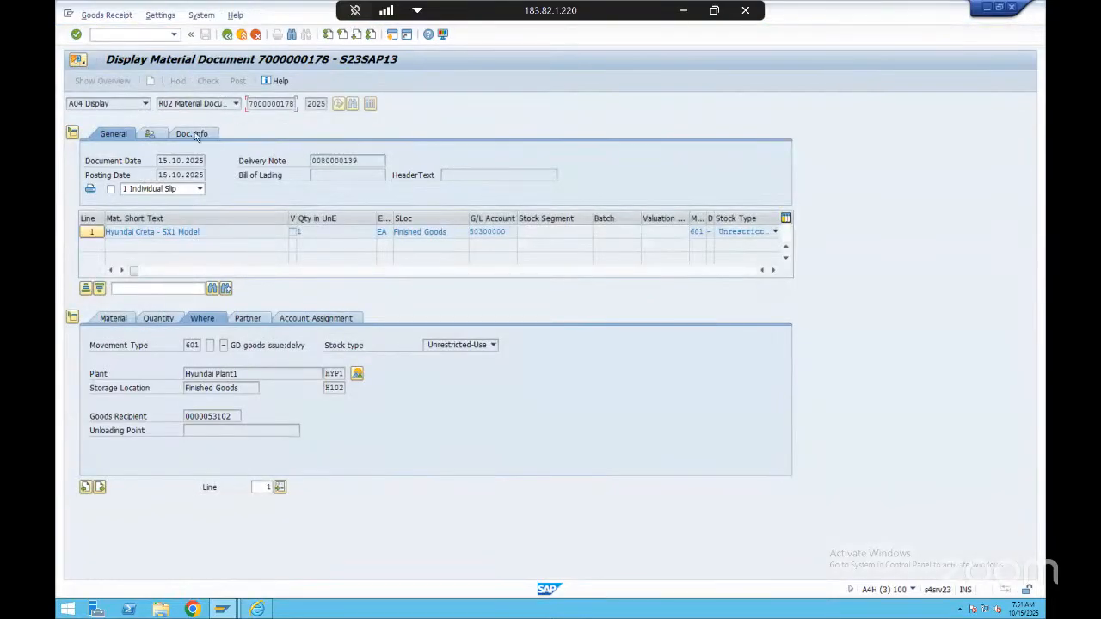
List the goods issue's FI documents from its document information and select the Material ledger entry
click(197, 135)
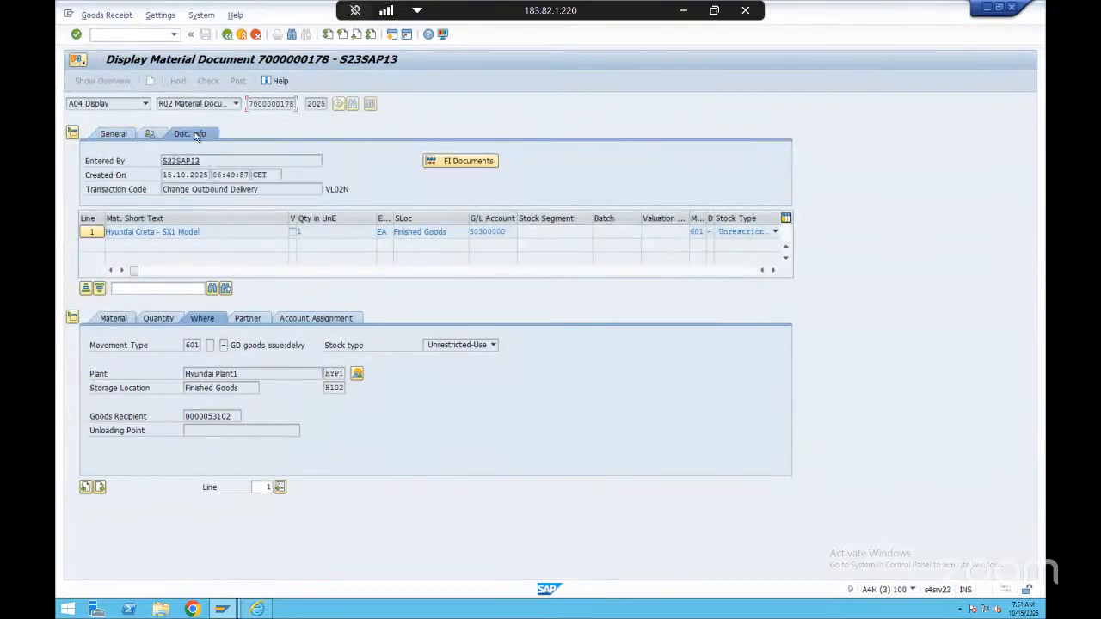
click(469, 161)
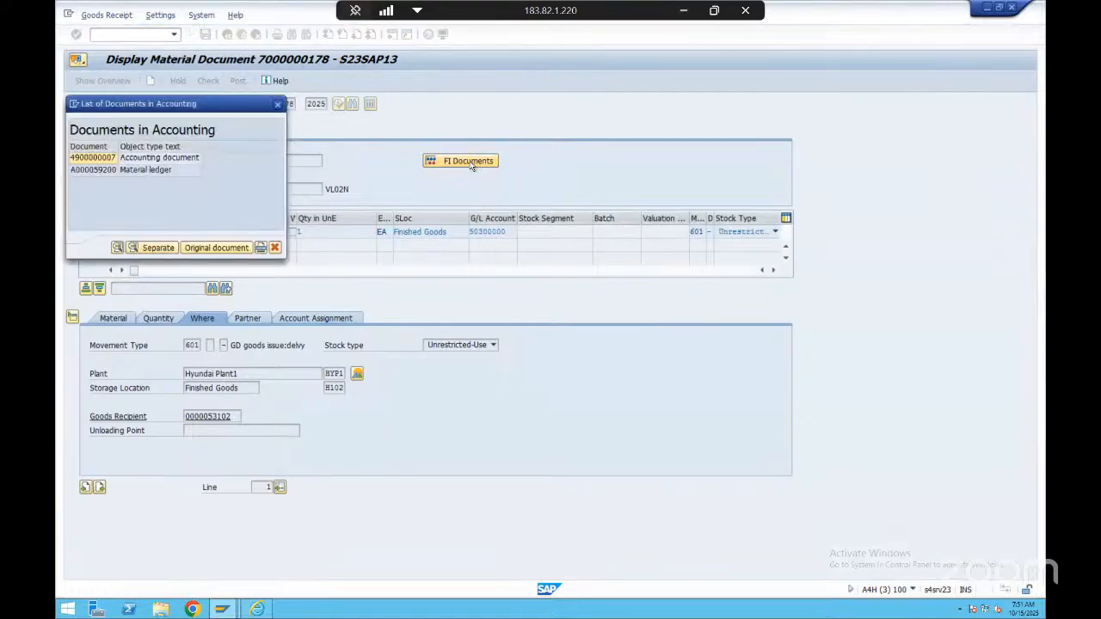
click(153, 171)
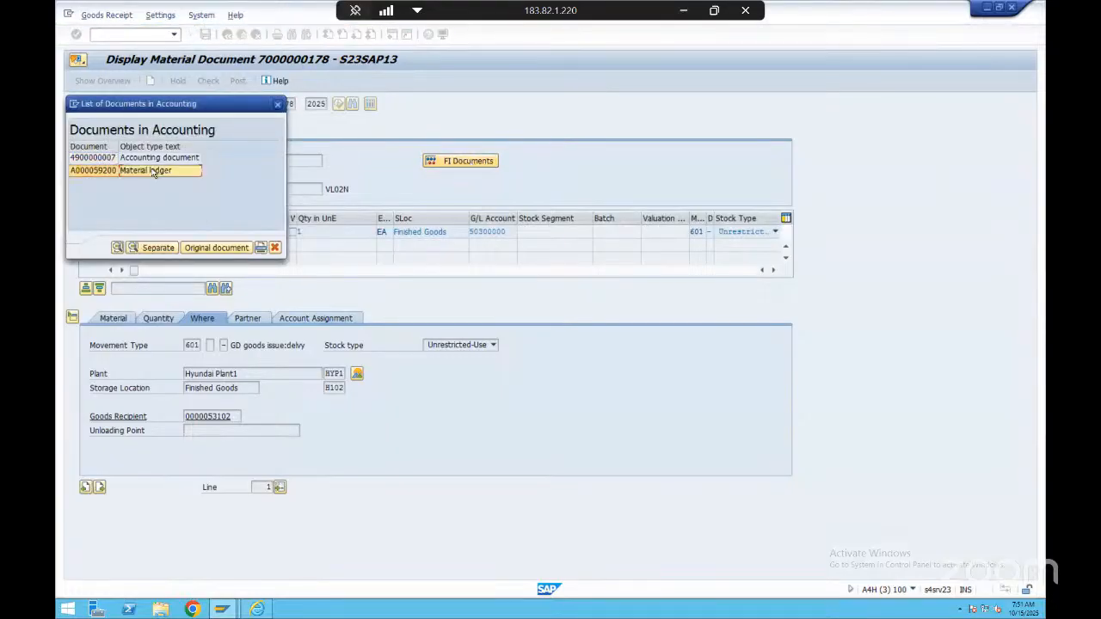
Point out both accounting document types in the list and display the Material ledger document
click(164, 160)
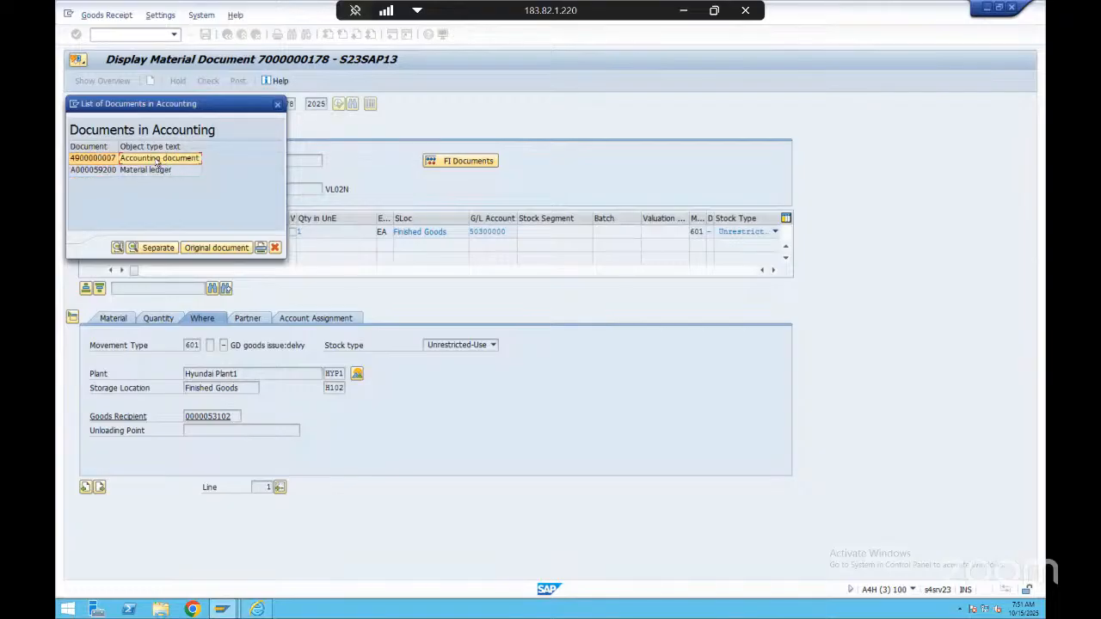
click(159, 171)
click(118, 249)
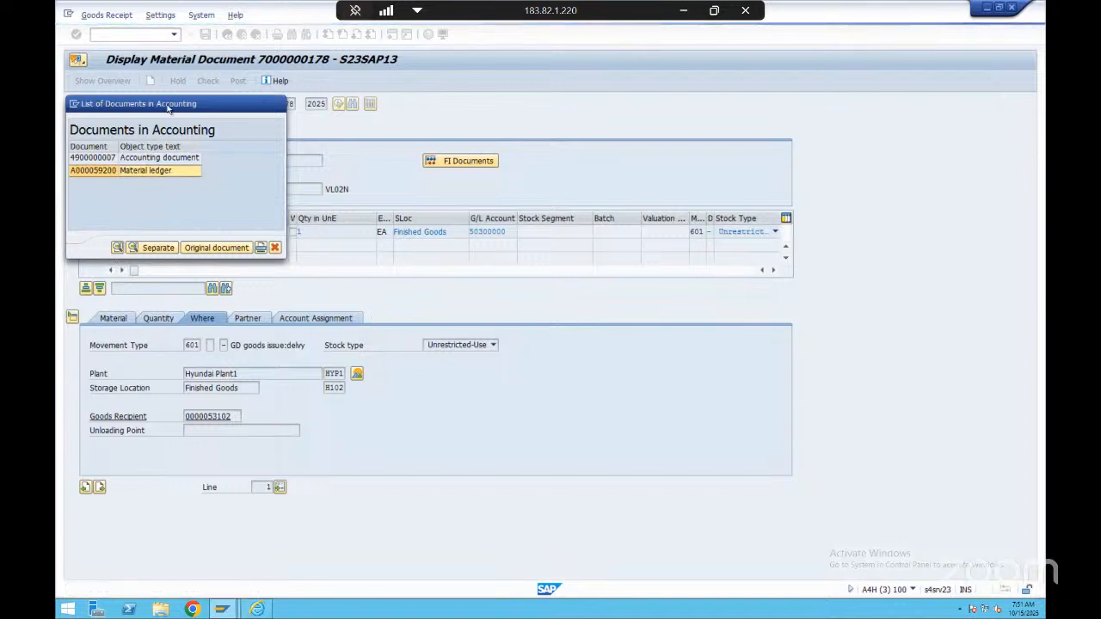
drag(168, 108, 445, 83)
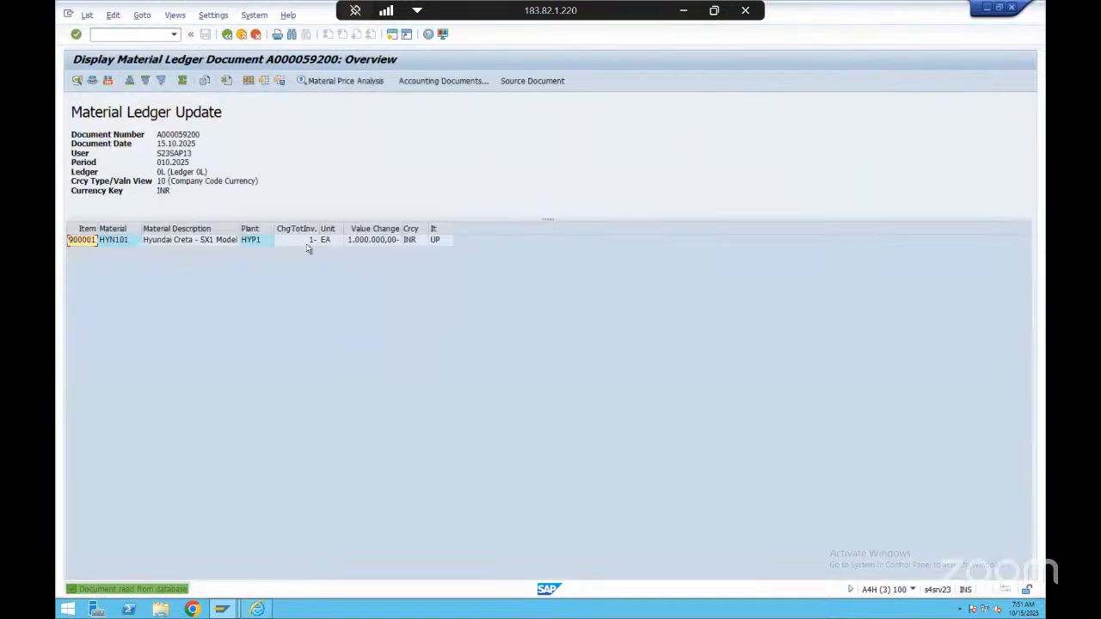
Examine the material, inventory quantity change, value change and currency in the HYN101 line of the material ledger document
click(307, 244)
click(376, 242)
click(410, 243)
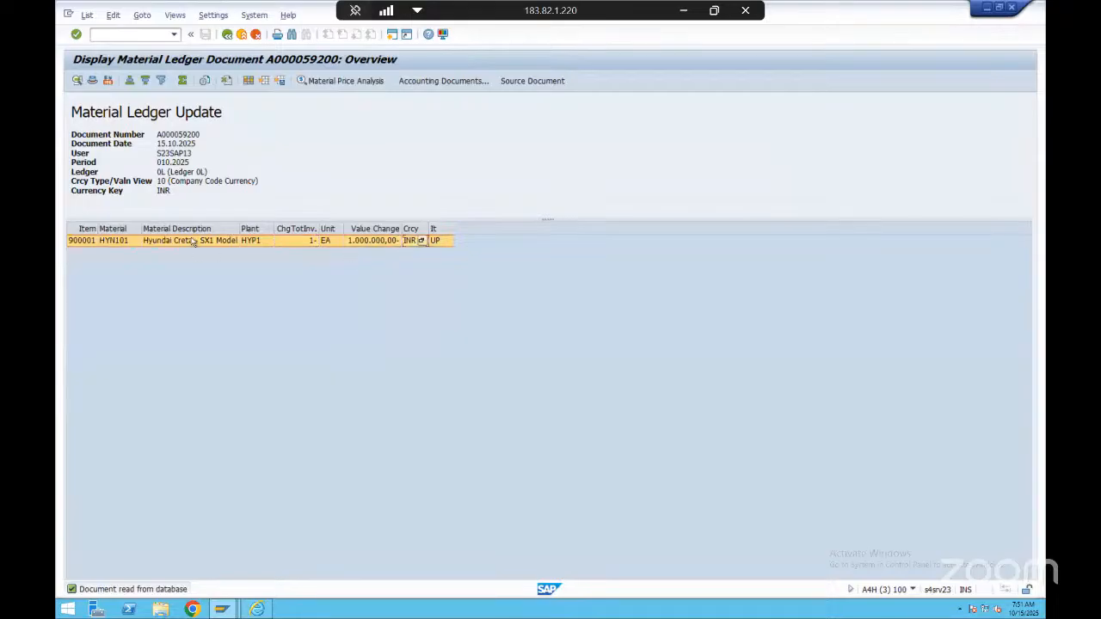
click(125, 241)
click(372, 241)
click(291, 242)
click(373, 241)
click(370, 227)
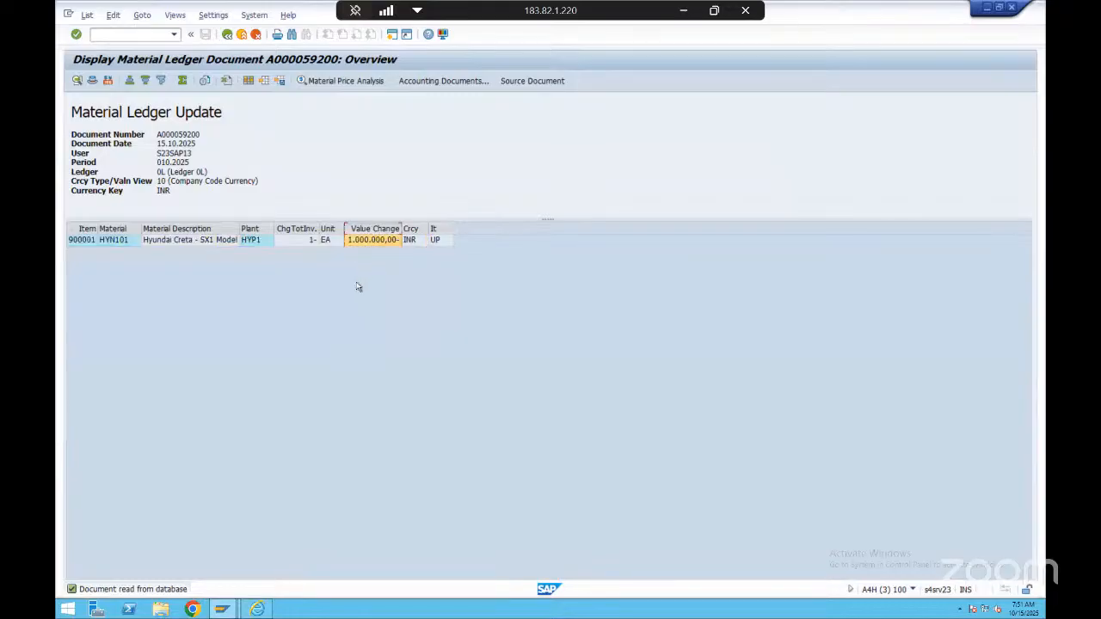
click(296, 242)
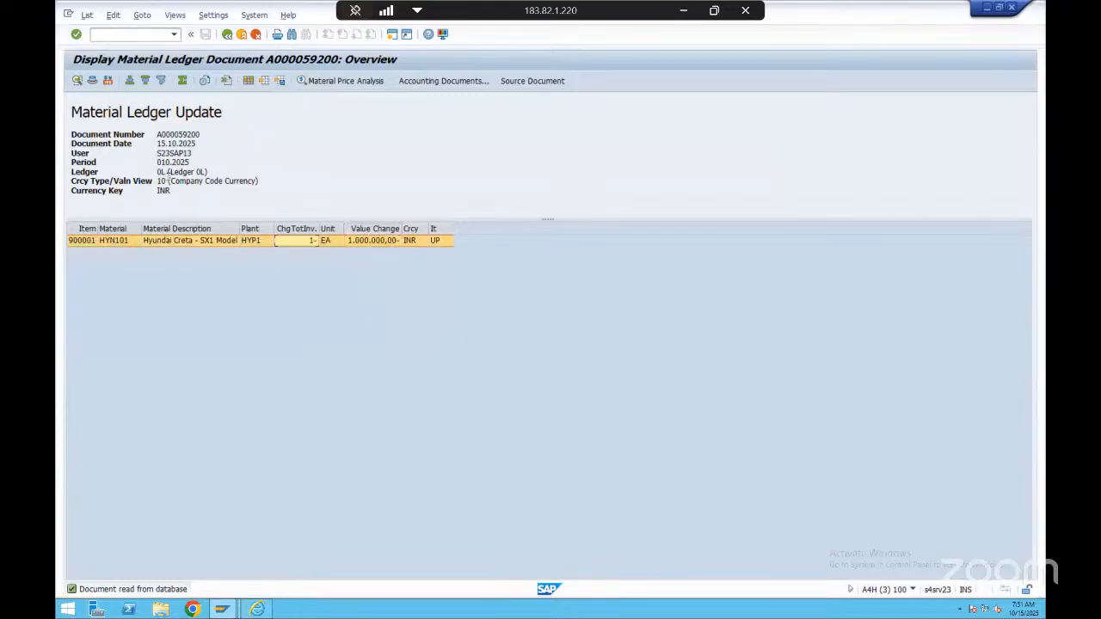
Return to the accounting documents list, display the Accounting document and compare the amounts of its inventory and COGS lines
click(227, 34)
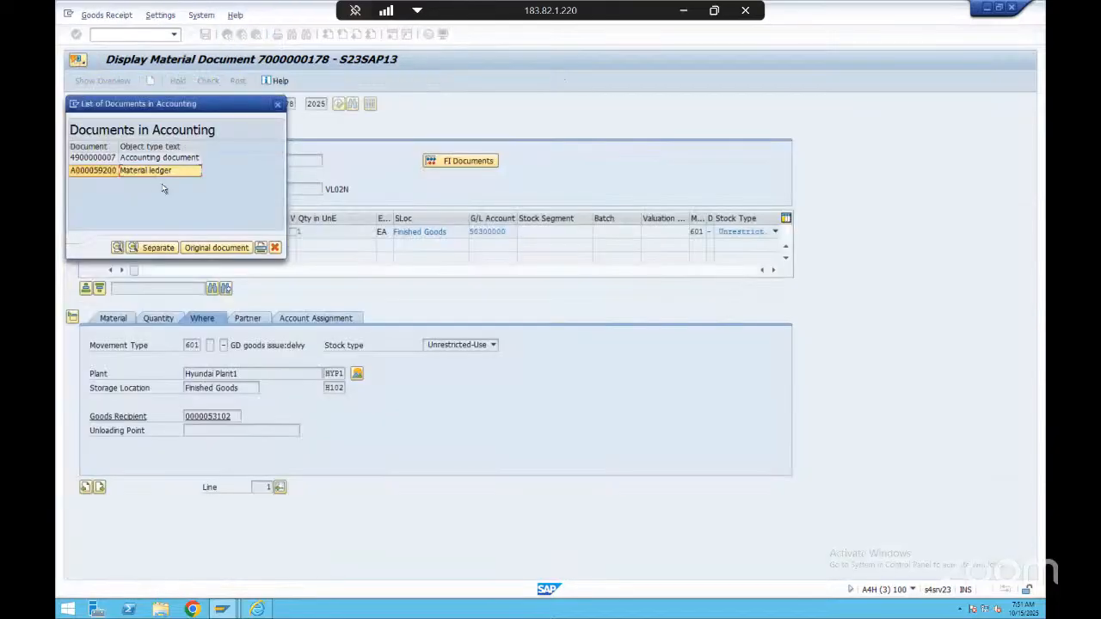
double_click(164, 158)
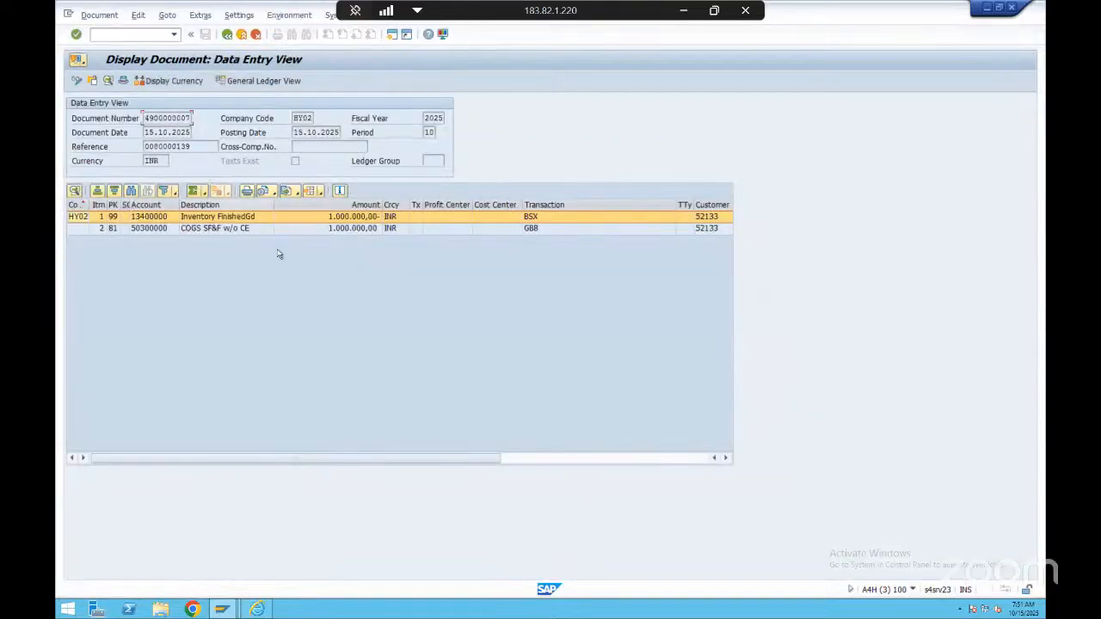
click(363, 231)
click(362, 220)
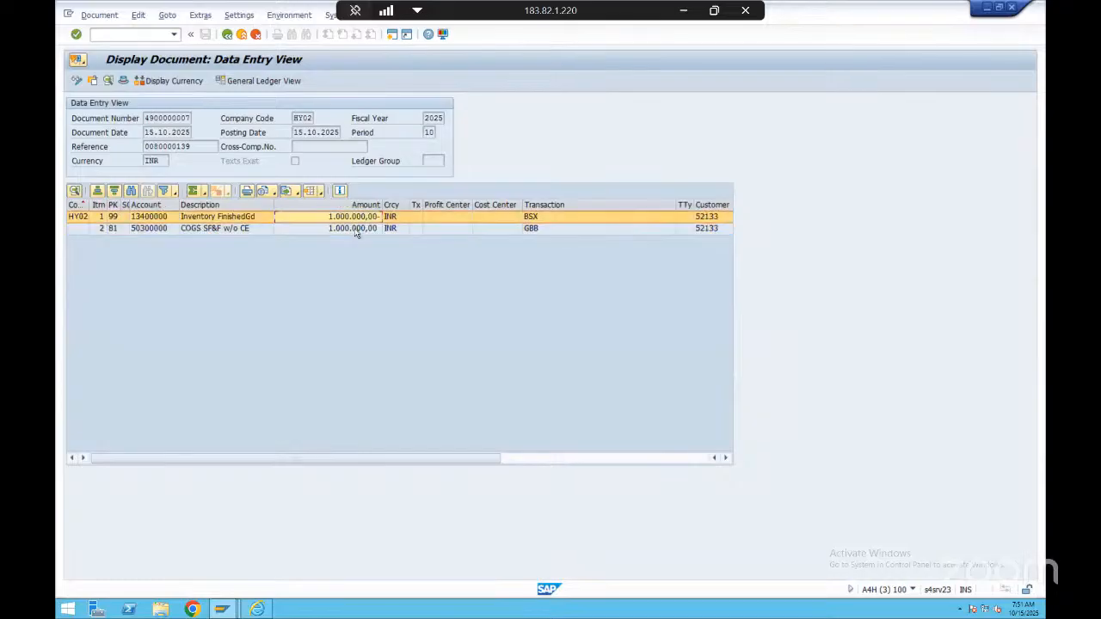
click(354, 230)
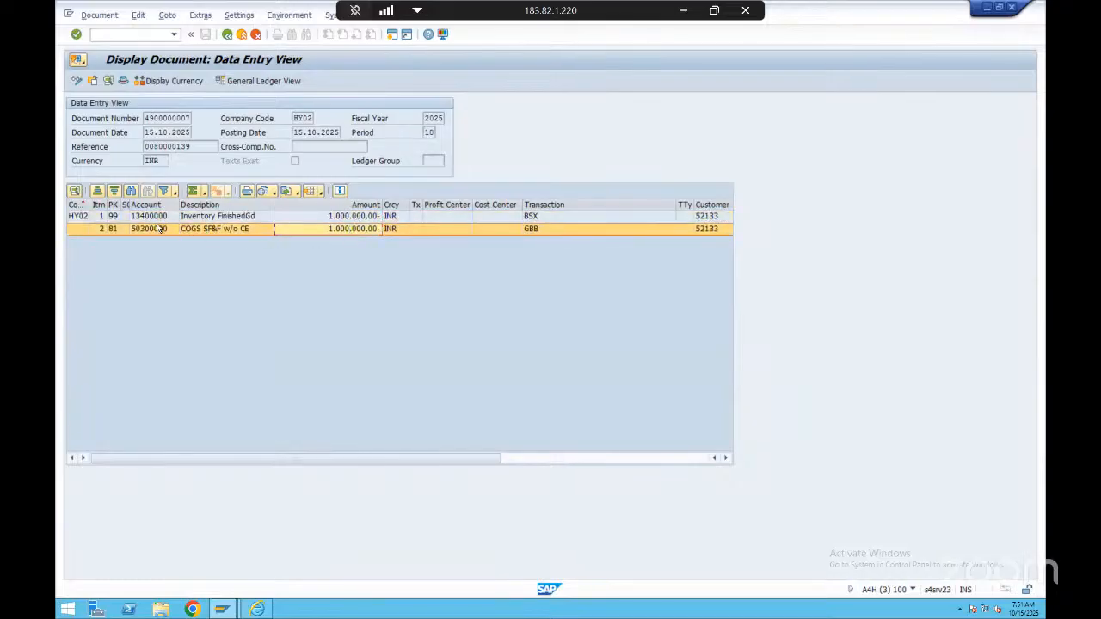
Widen the posting key column and open the possible posting keys for the Inventory FinishedGd line
drag(114, 204, 140, 215)
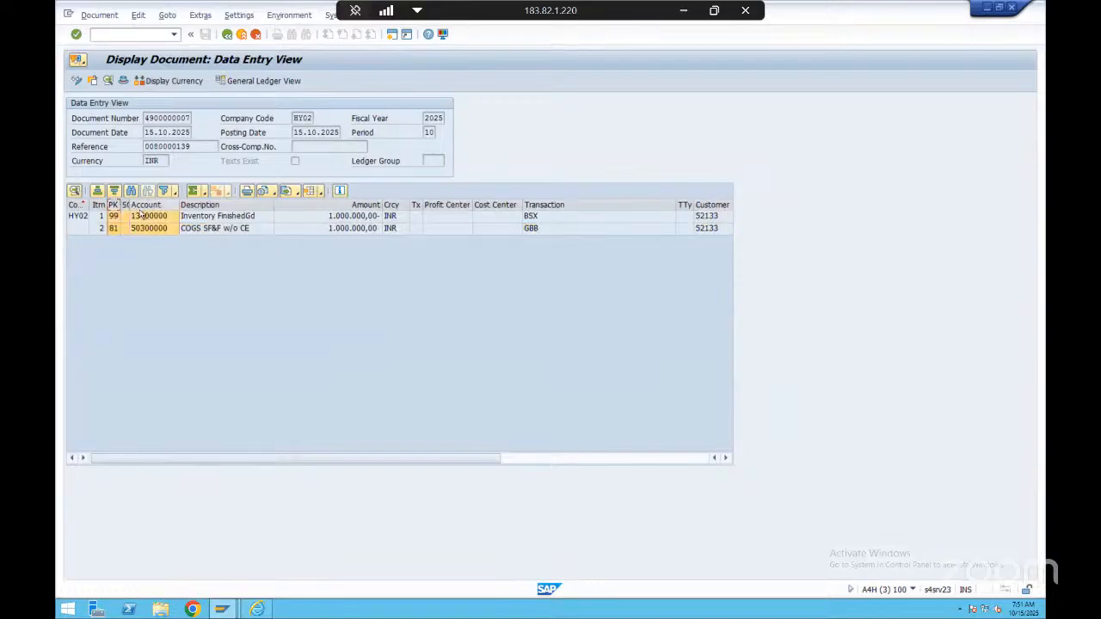
click(114, 217)
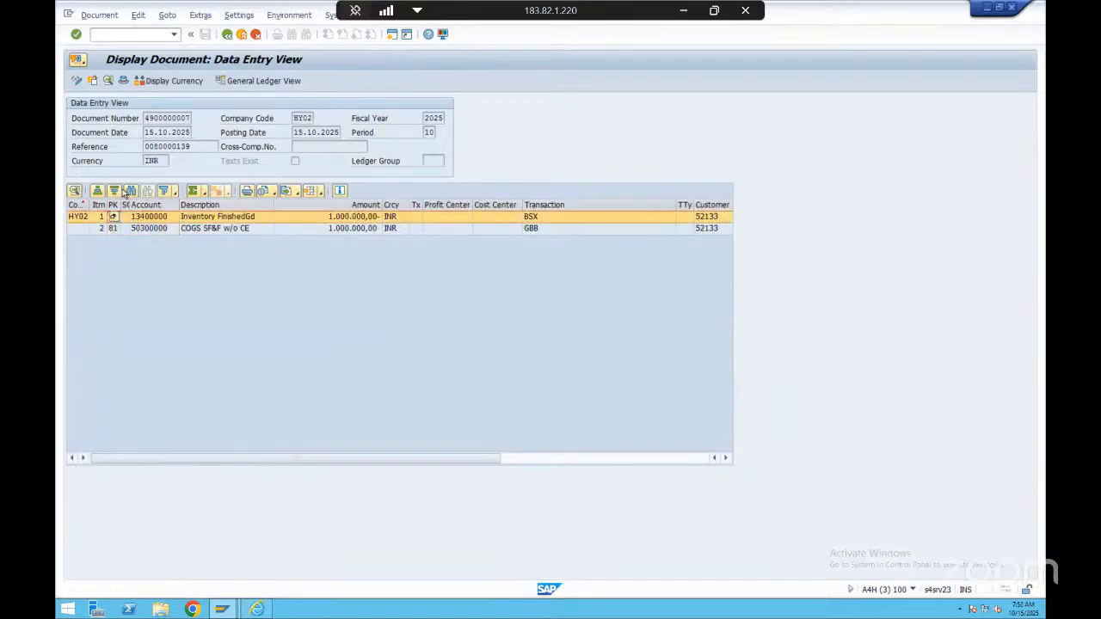
drag(121, 205, 169, 205)
click(161, 217)
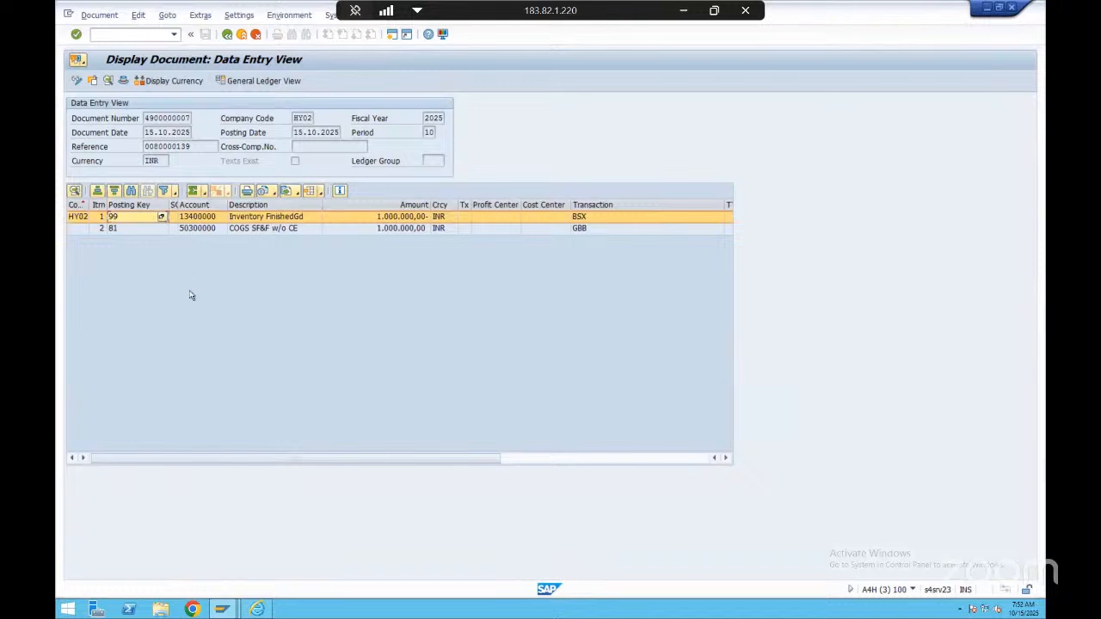
Look up posting keys 99 and 81 in the posting key list, then close the list
scroll(308, 428, down, 2)
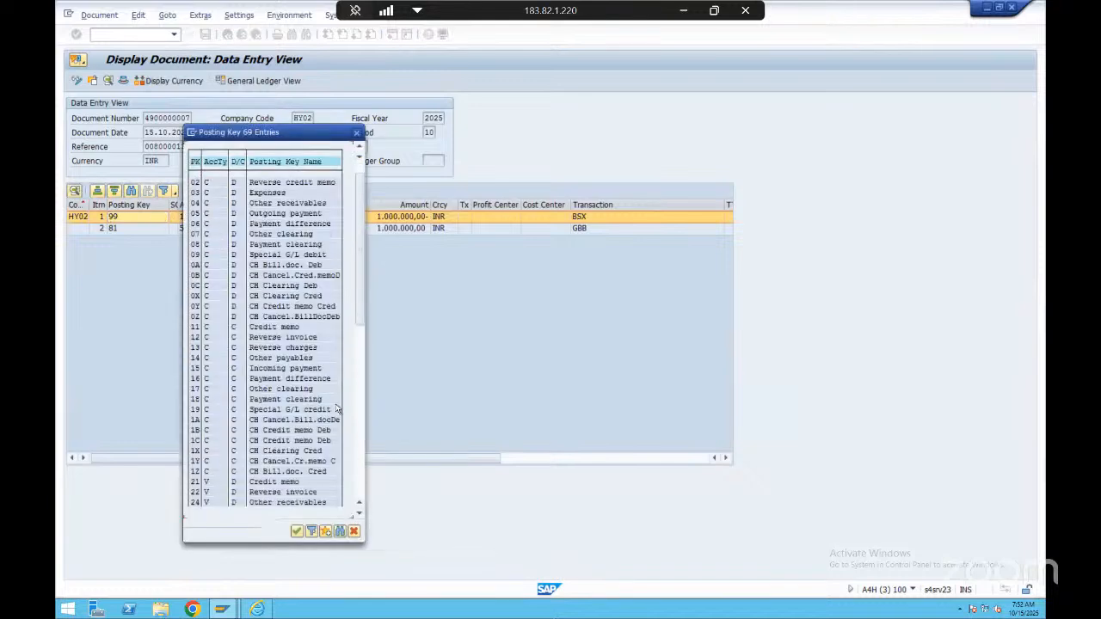
scroll(319, 527, down, 5)
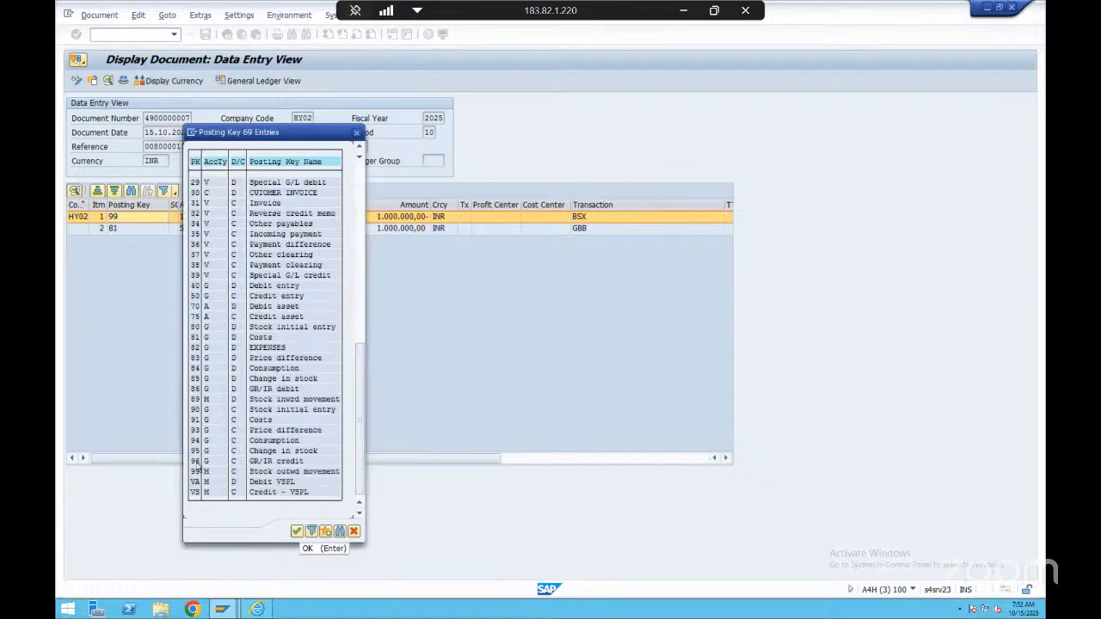
drag(256, 473, 339, 475)
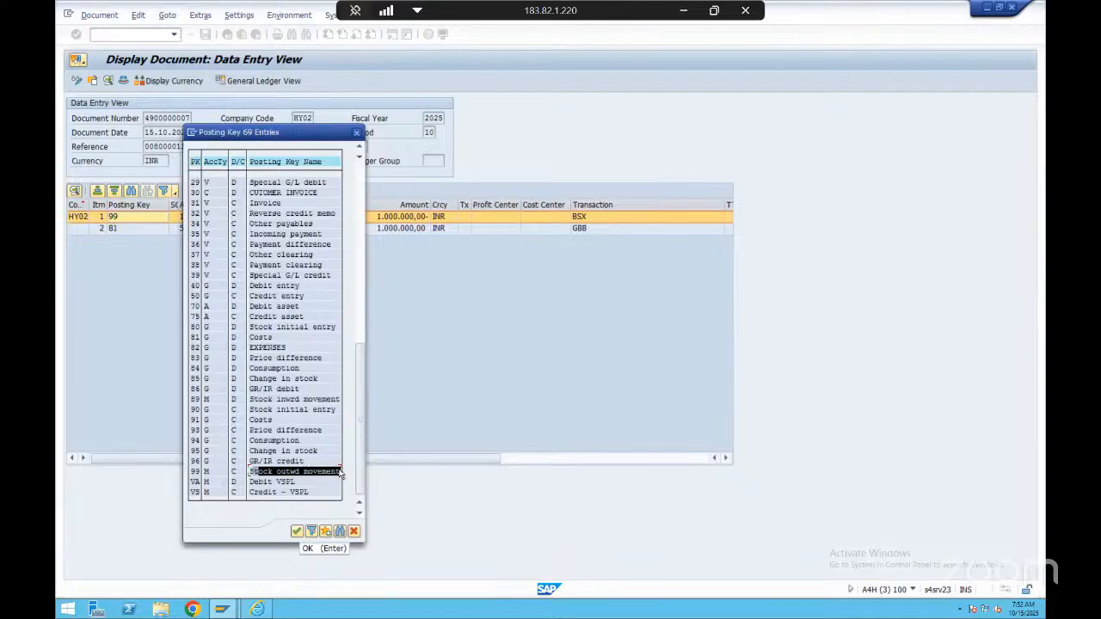
click(340, 473)
drag(192, 473, 336, 471)
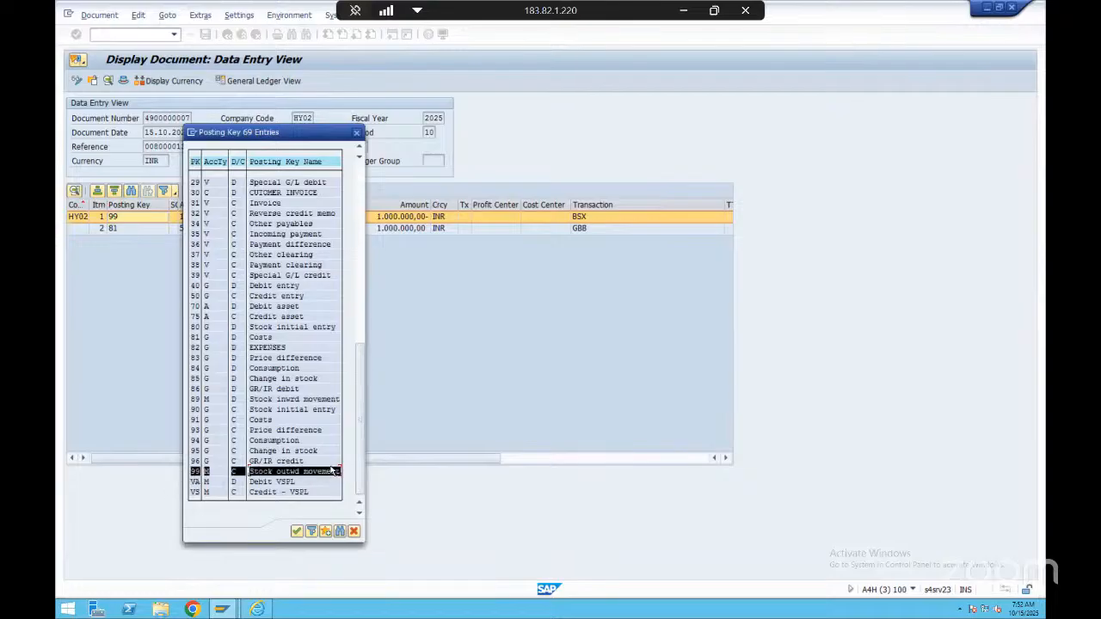
click(336, 470)
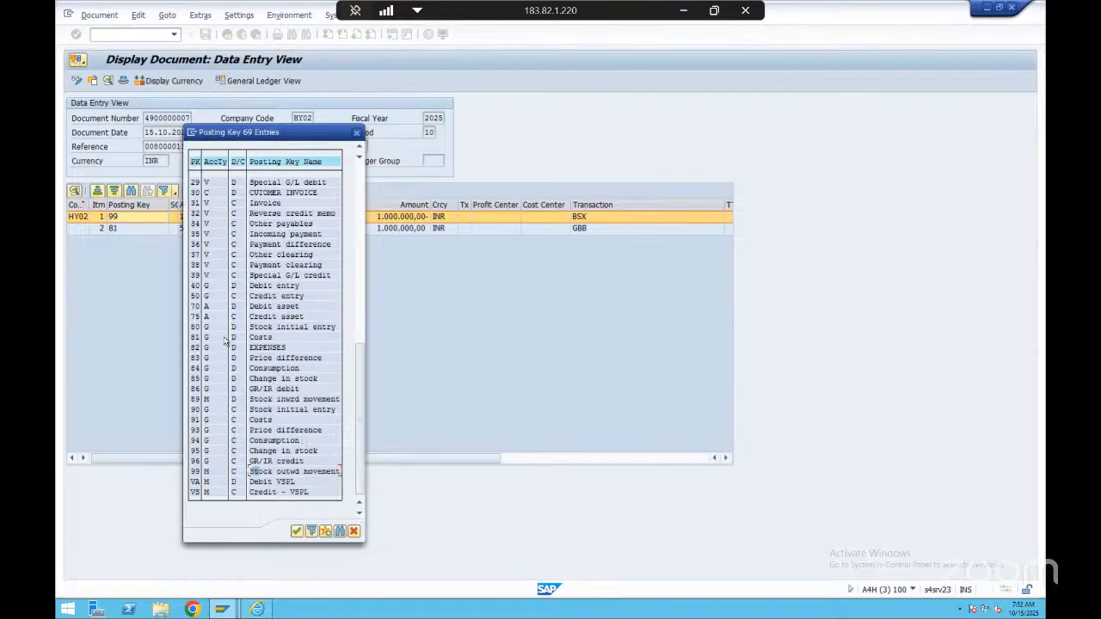
drag(193, 337, 279, 339)
click(338, 135)
click(356, 133)
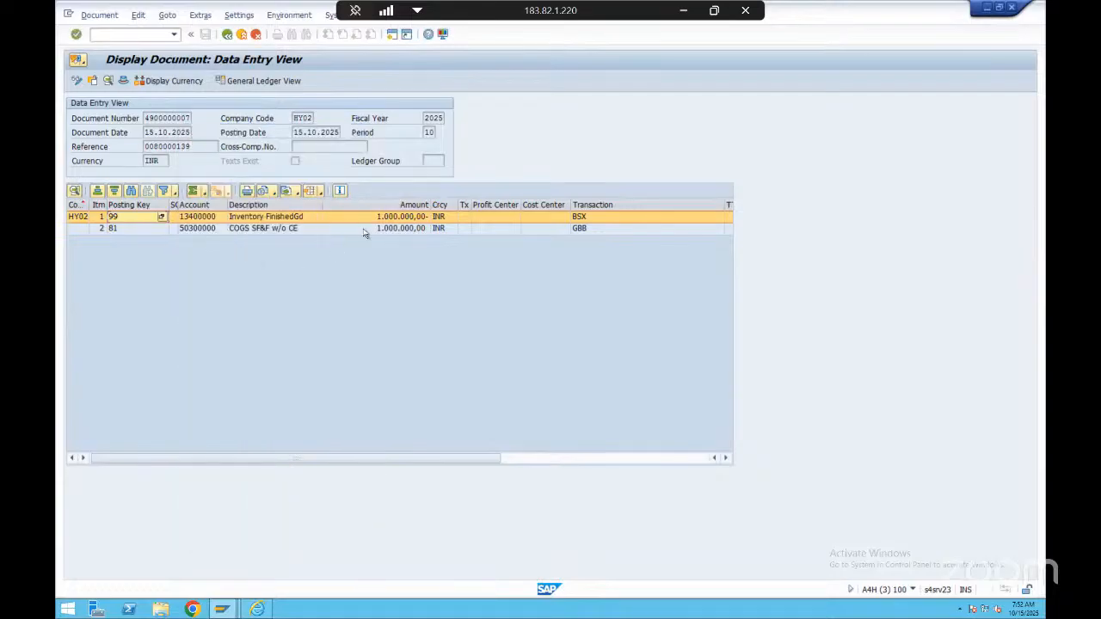
Compare the amounts, account descriptions and posting keys of the inventory and COGS lines in the accounting document
click(400, 230)
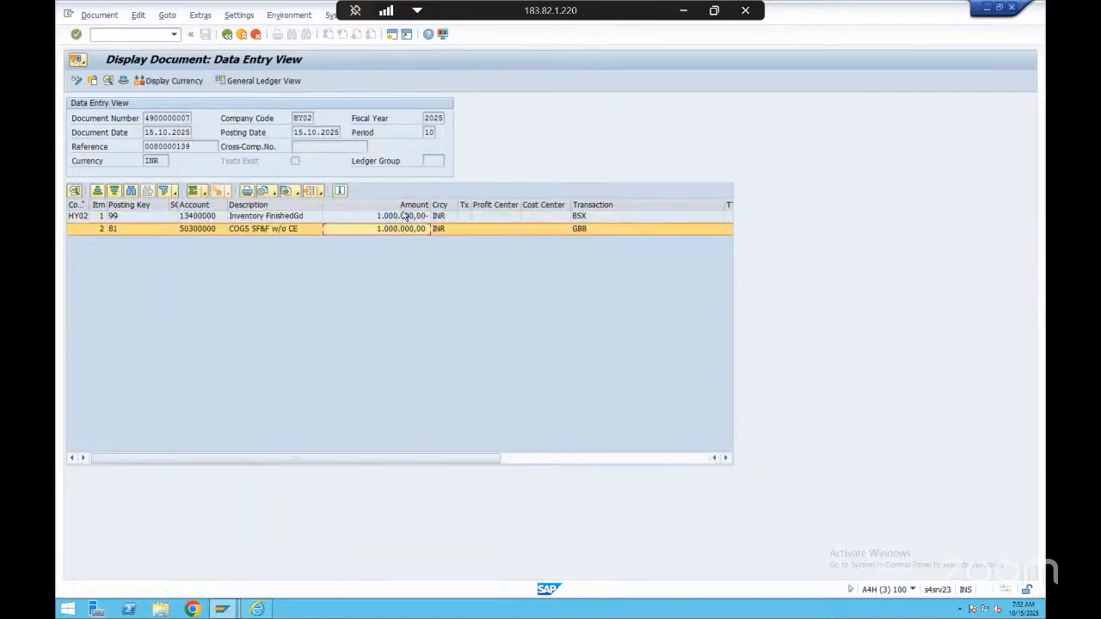
click(397, 216)
click(396, 230)
click(263, 217)
click(262, 230)
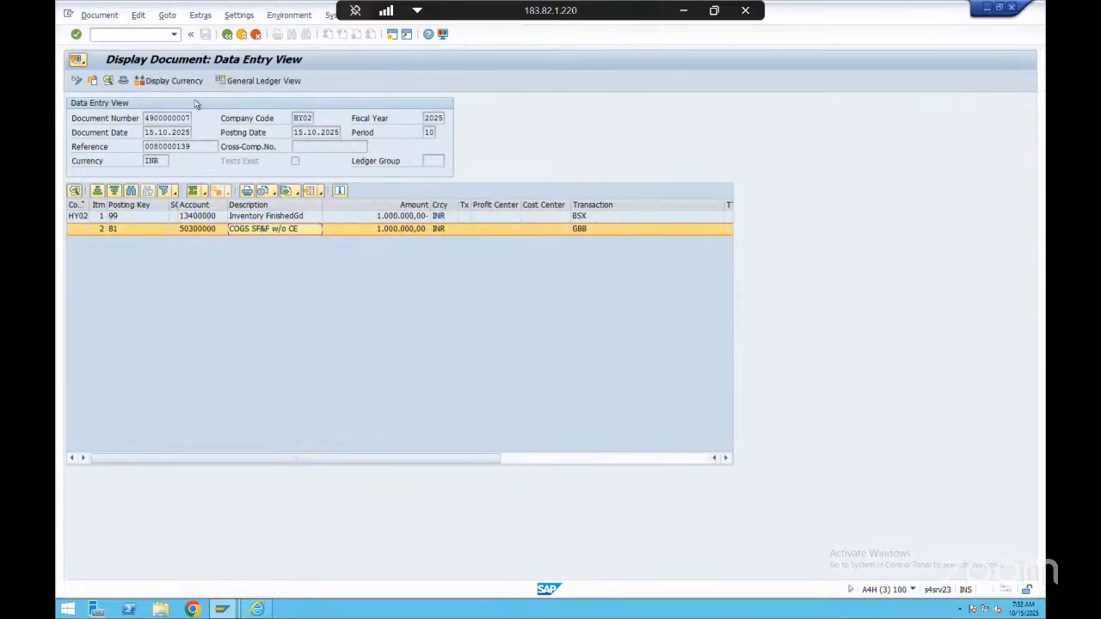
click(246, 216)
click(140, 229)
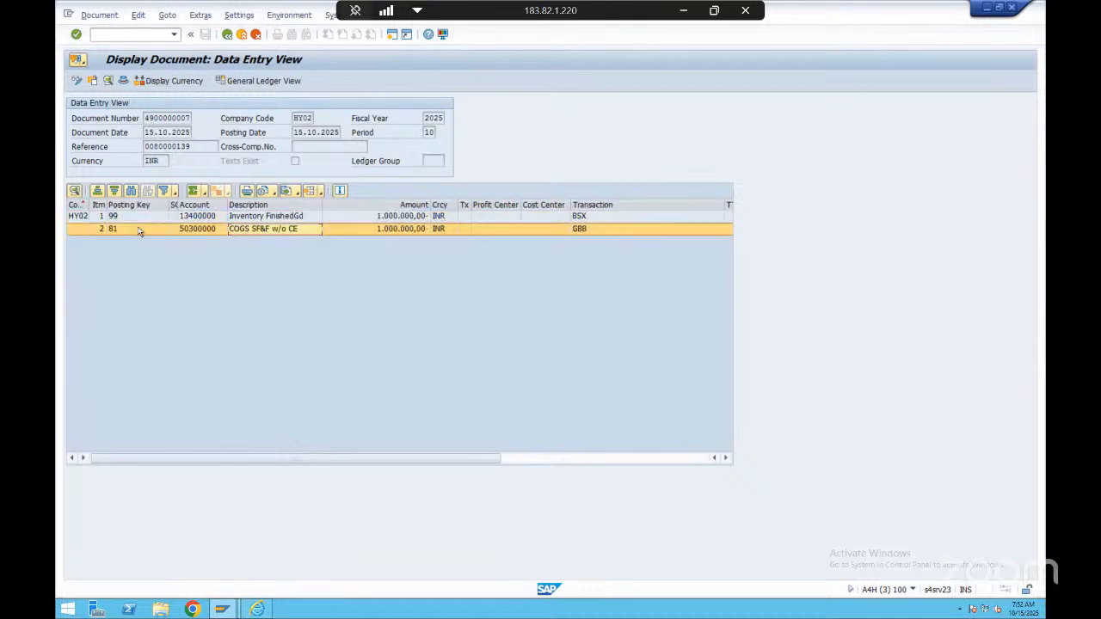
click(186, 217)
Go back to the accounting documents list, point out both entries, close it and return to the document flow
click(227, 34)
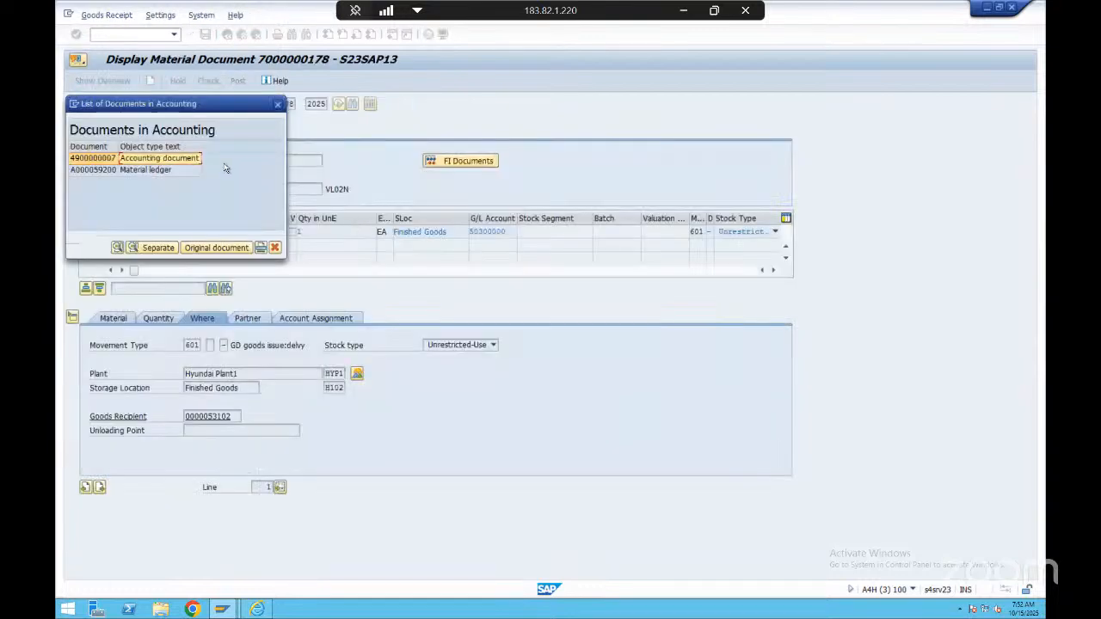
click(176, 170)
click(178, 160)
click(178, 171)
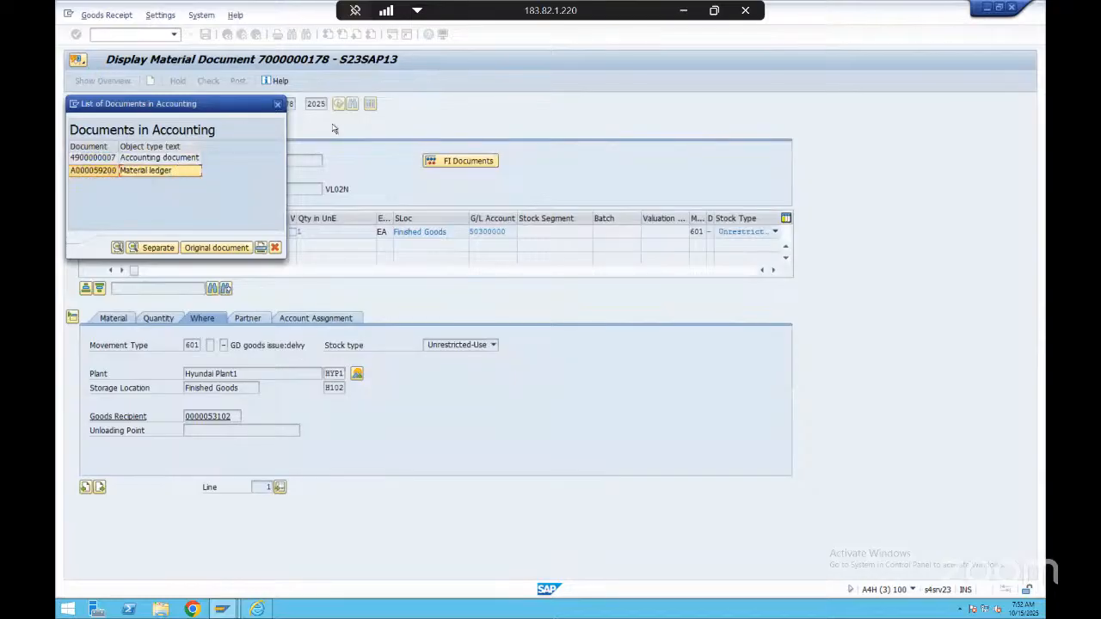
click(177, 161)
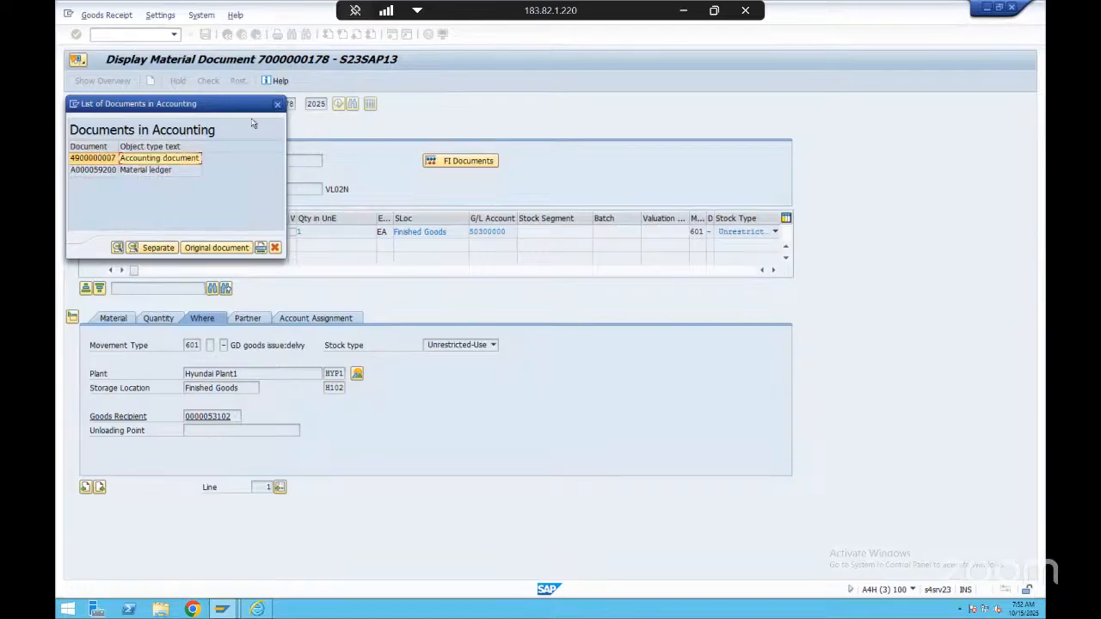
click(183, 170)
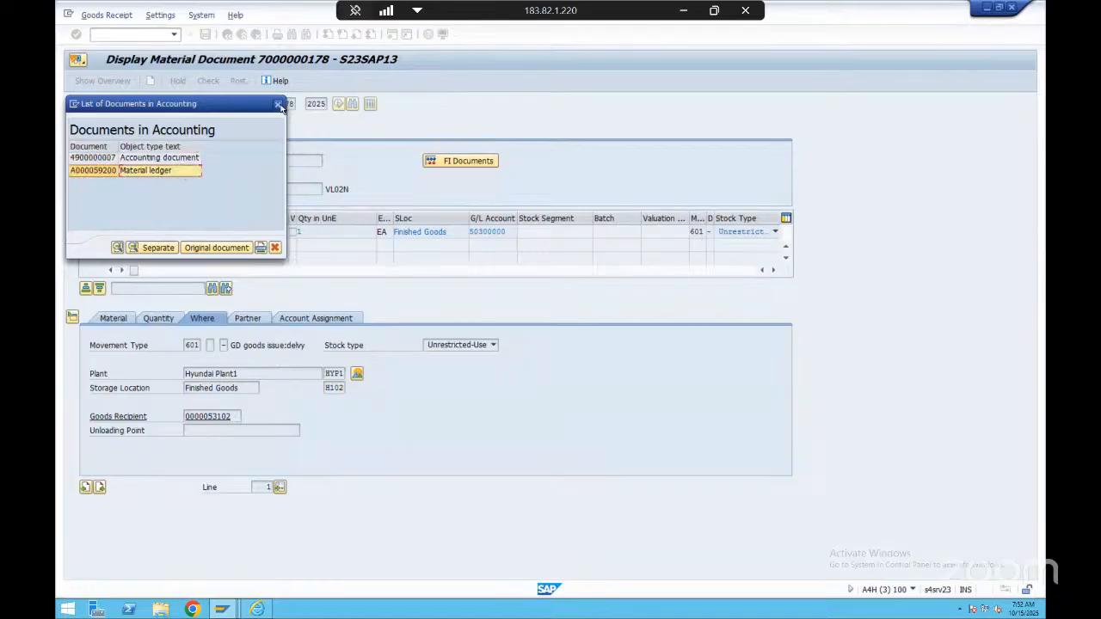
click(277, 104)
key(F3)
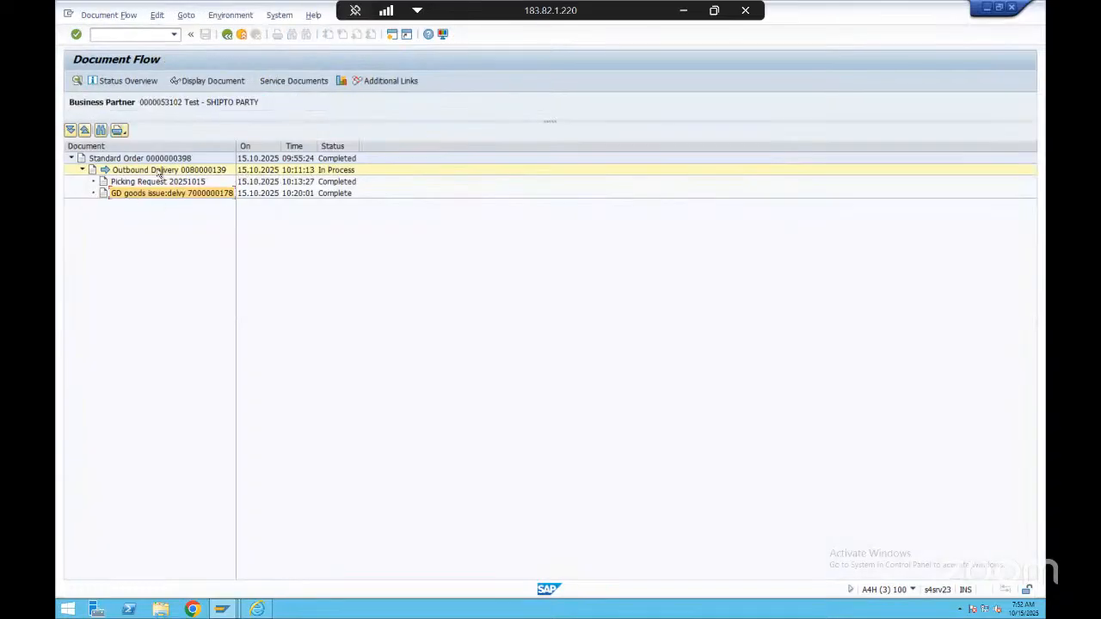
Switch to the OTC Process presentation in PowerPoint and review the finance part of the order-to-cash diagram
key(alt+Tab)
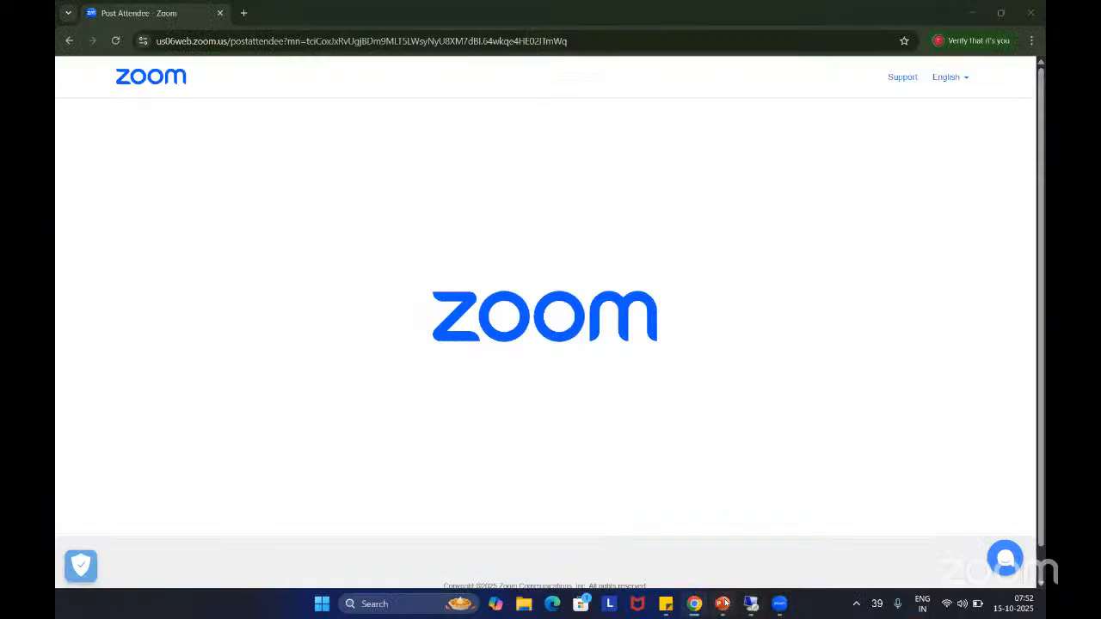
click(722, 603)
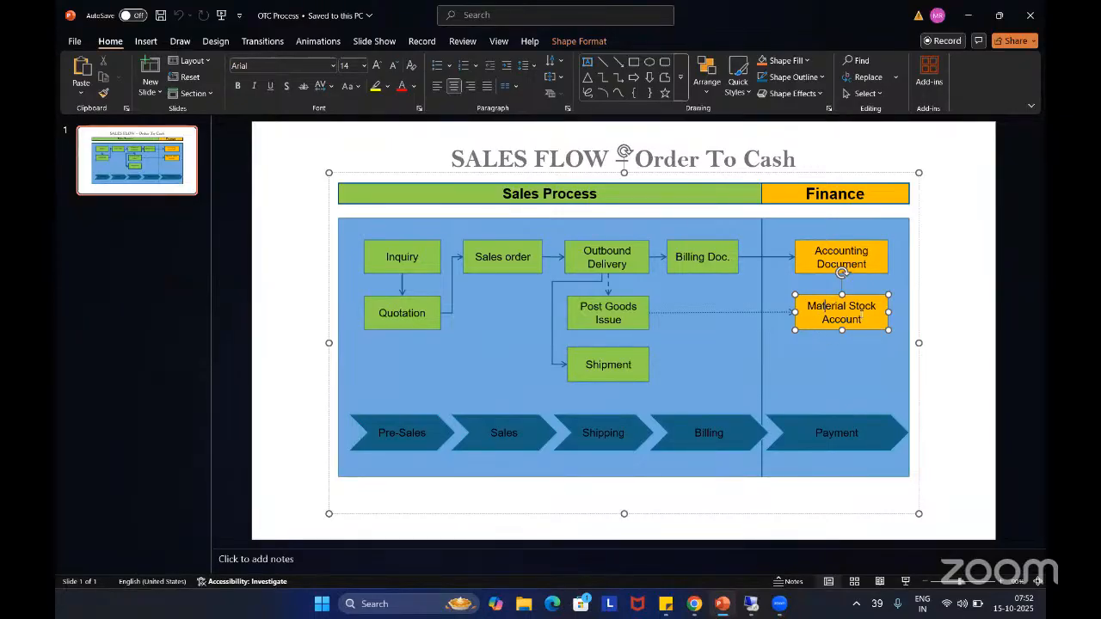
click(831, 348)
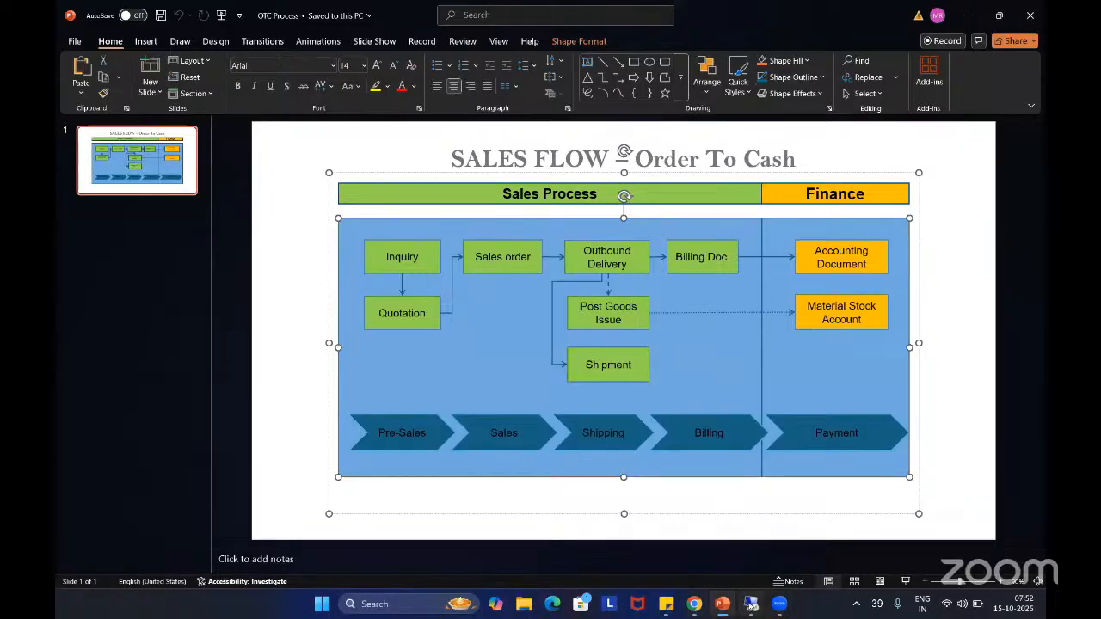
Switch back to the SAP document flow, show the outbound delivery's item details and close them again
click(751, 604)
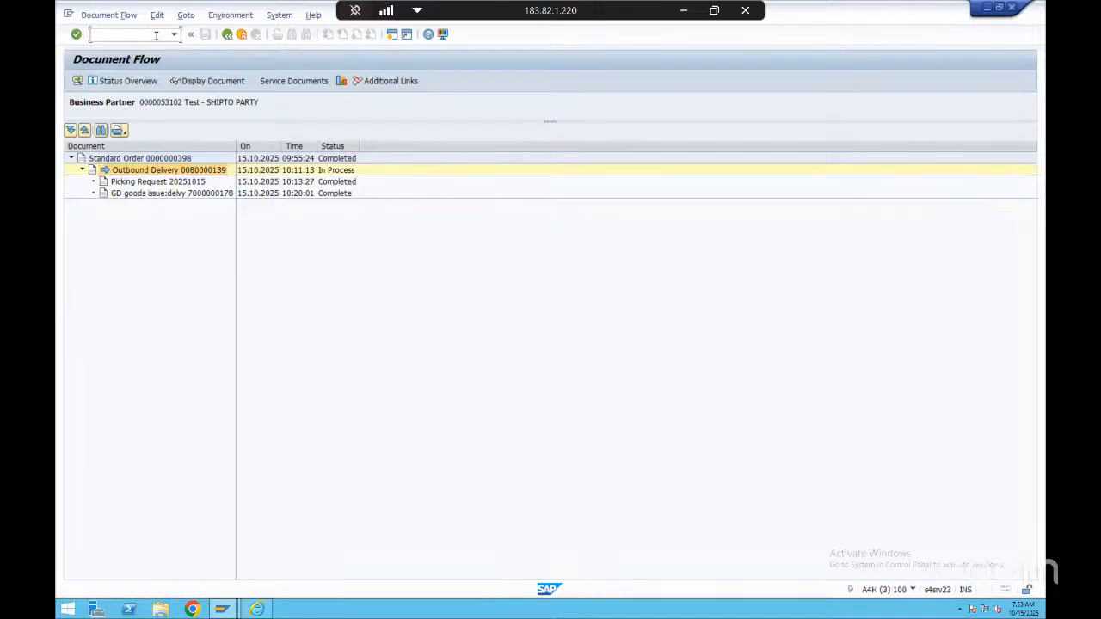
double_click(206, 173)
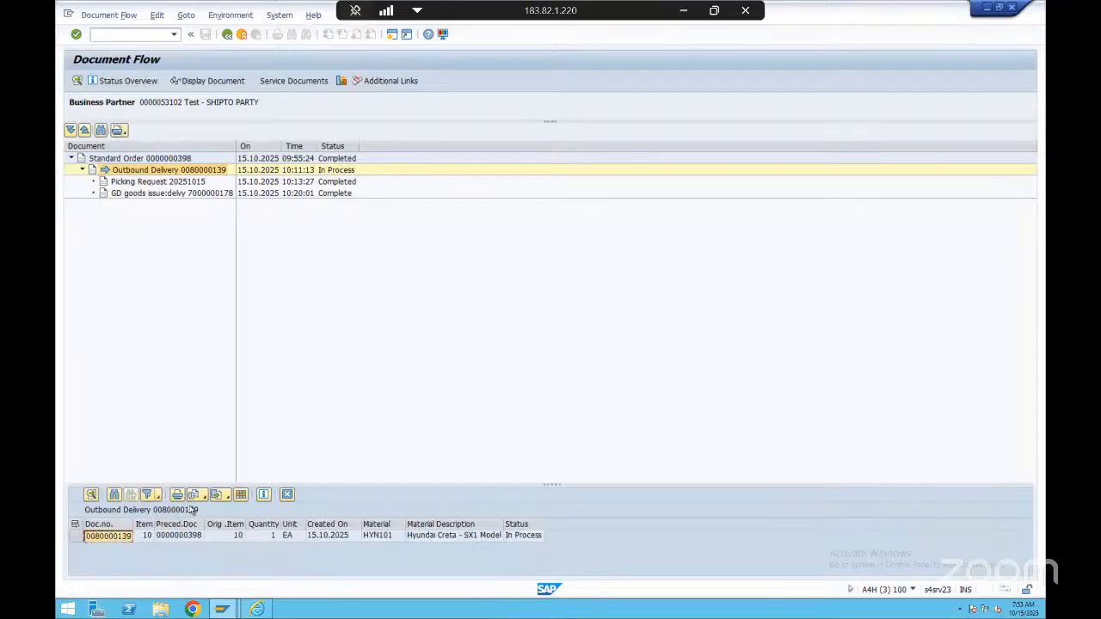
click(287, 494)
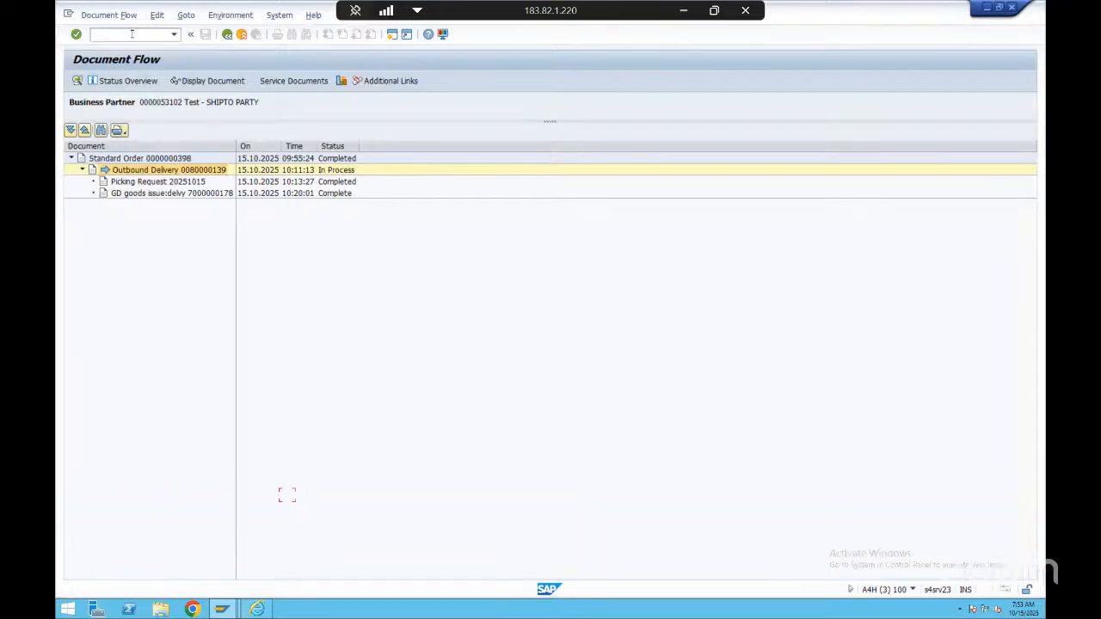
Open the Create Billing Document transaction VF01 in a new session
text(/ovf01)
key(Return)
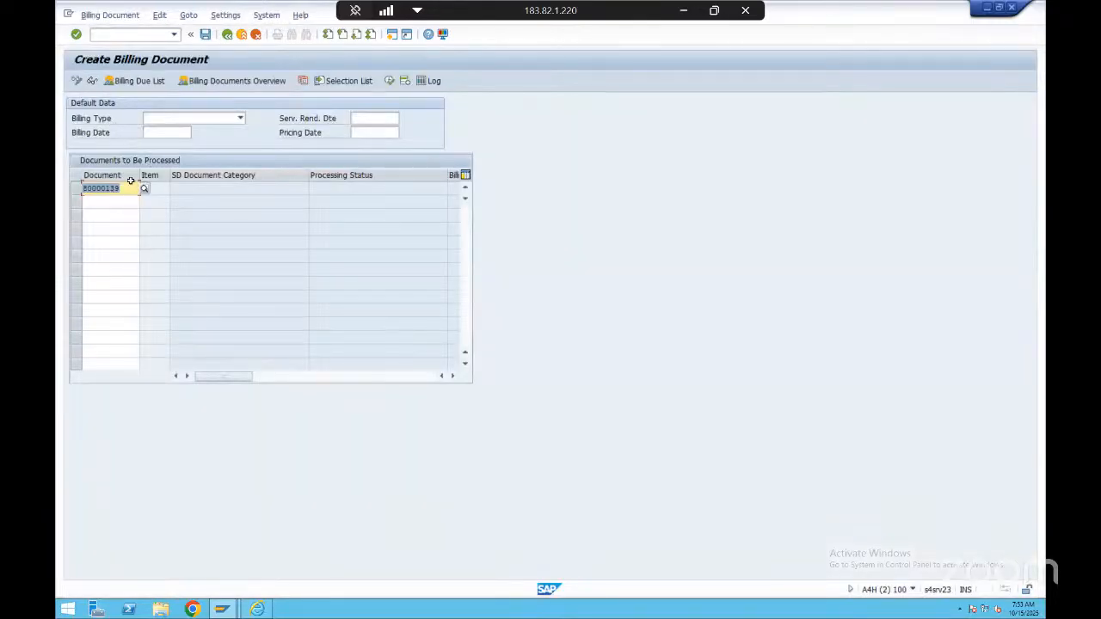
Try to create a billing document for the prefilled outbound delivery and open the billing log
click(126, 188)
drag(126, 189, 83, 191)
click(105, 193)
key(Return)
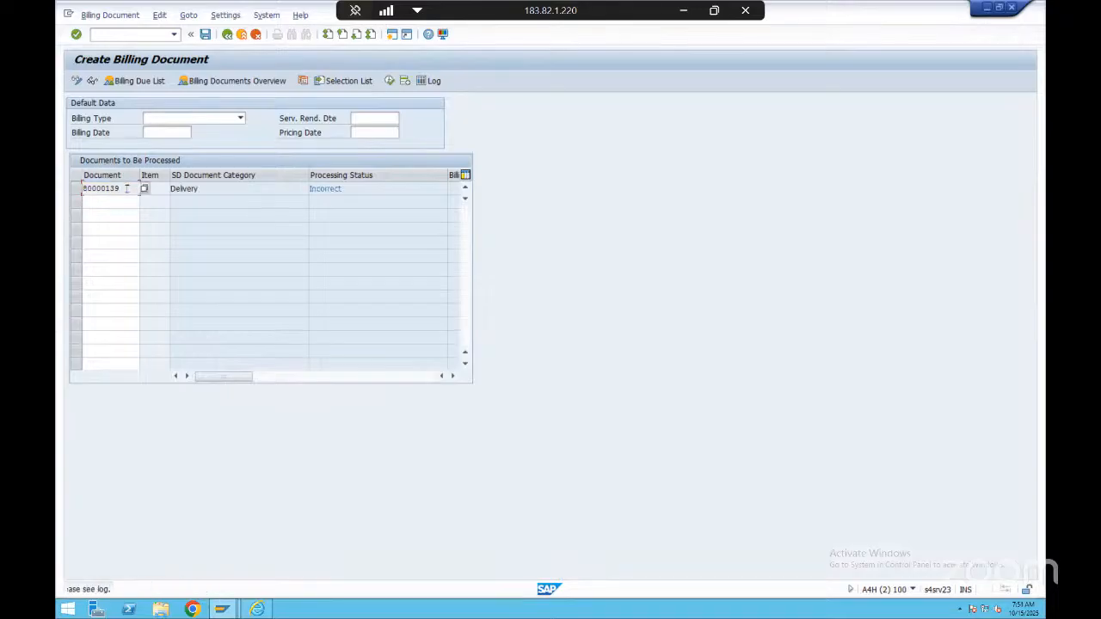
click(160, 16)
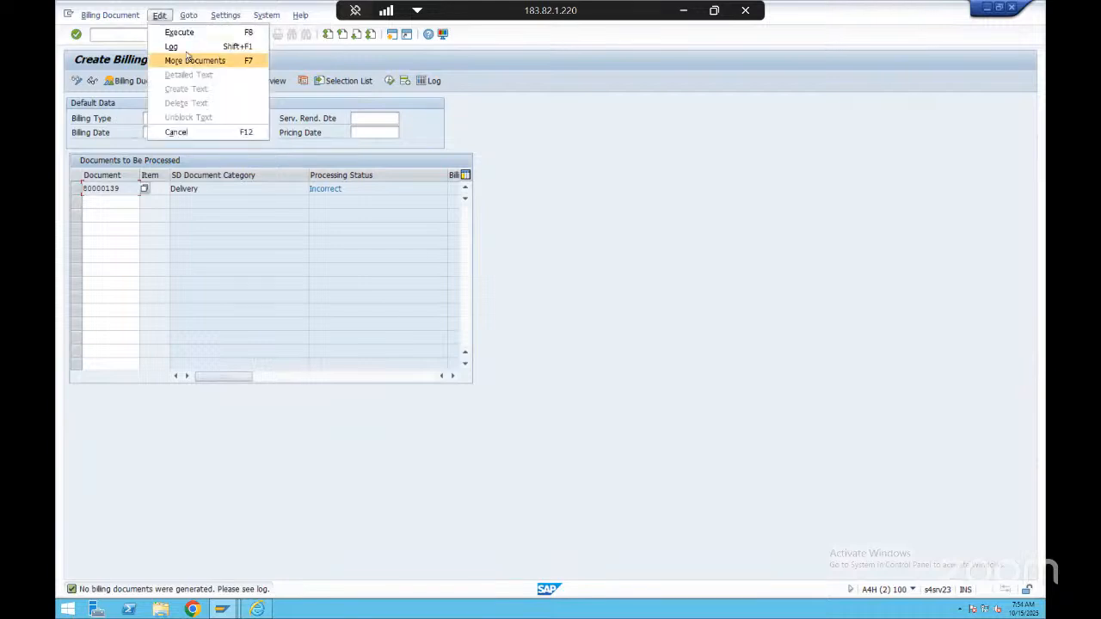
click(176, 46)
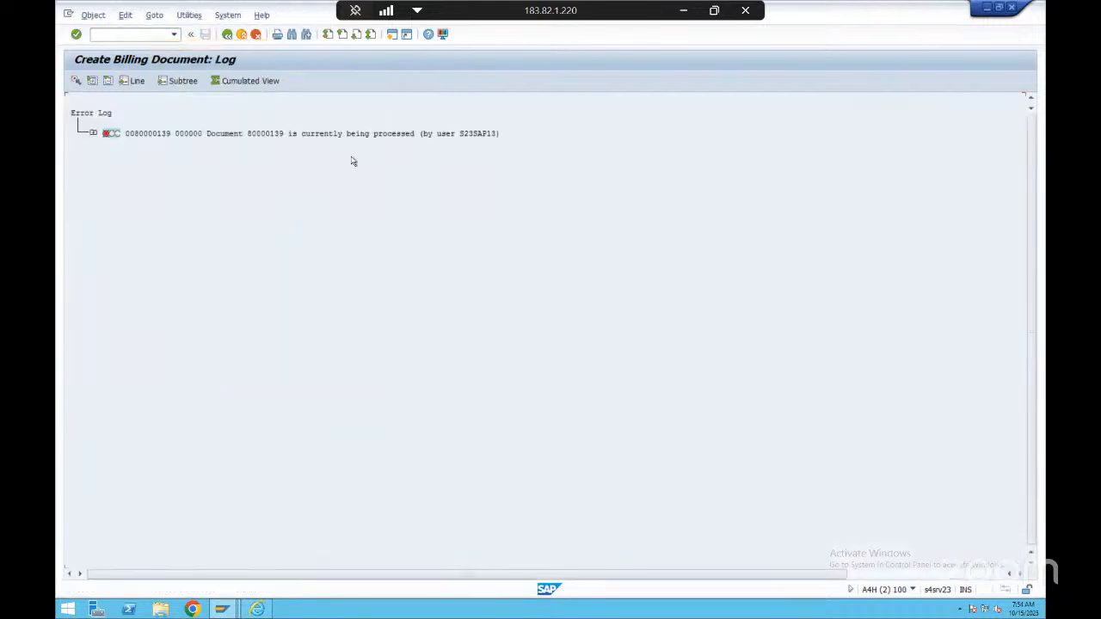
Close the extra sessions showing the document flow and the standard order's item schedule lines
click(135, 37)
key(alt+Tab)
click(135, 36)
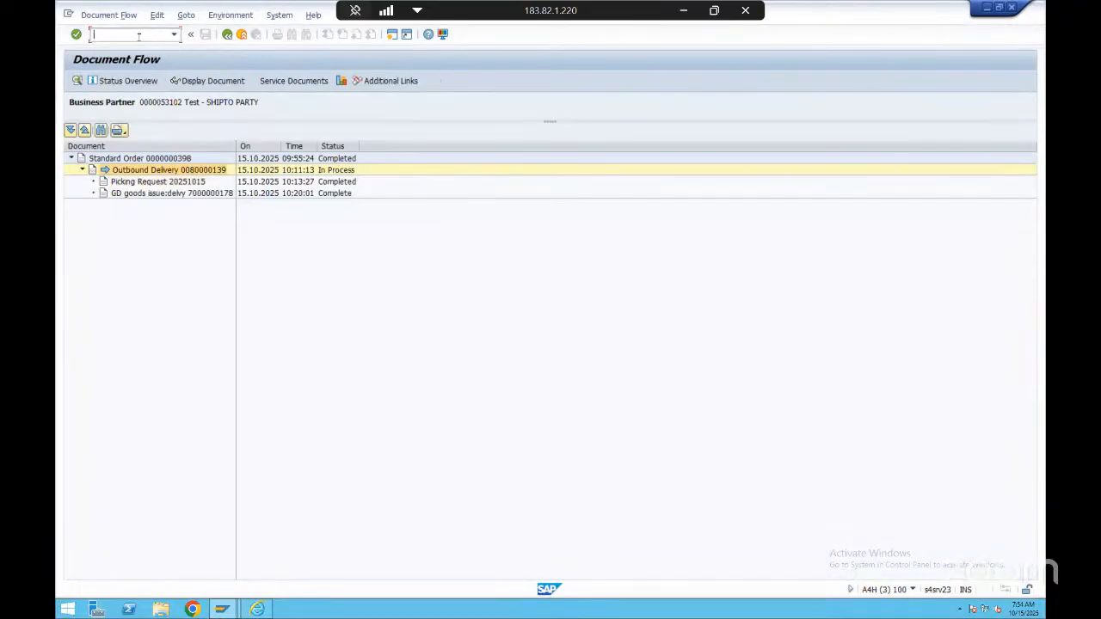
text(/i)
key(Return)
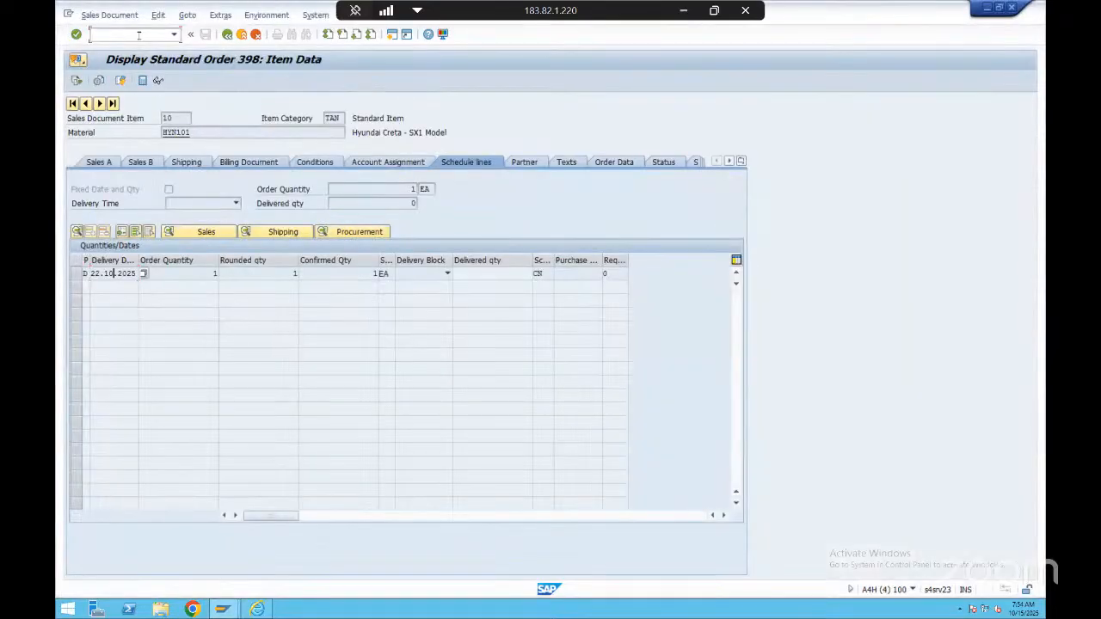
click(139, 35)
text(/i)
key(Return)
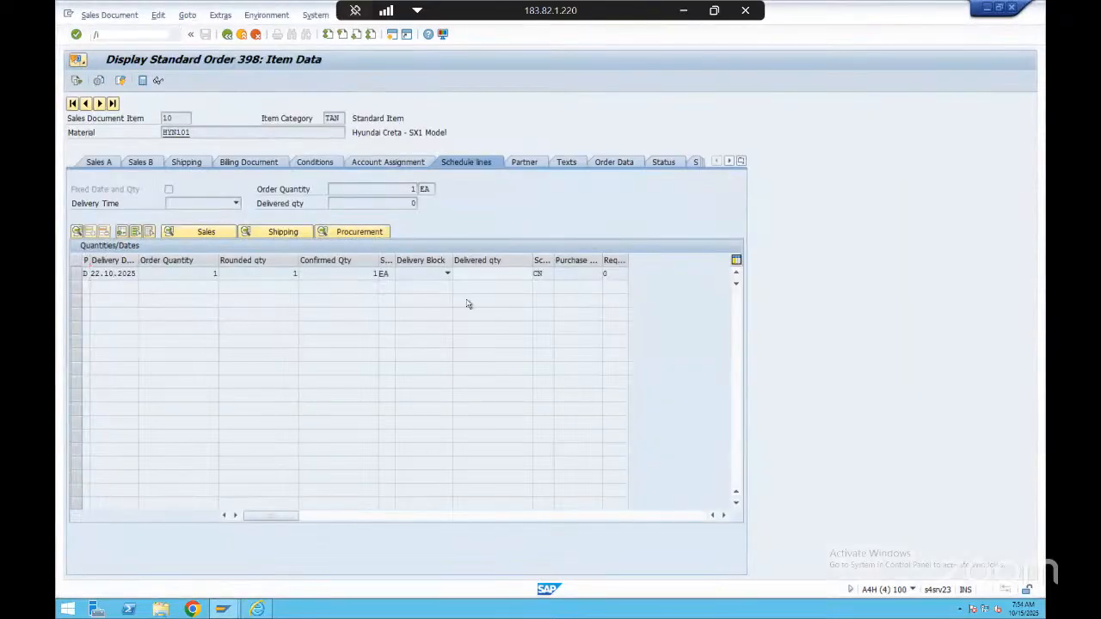
click(141, 36)
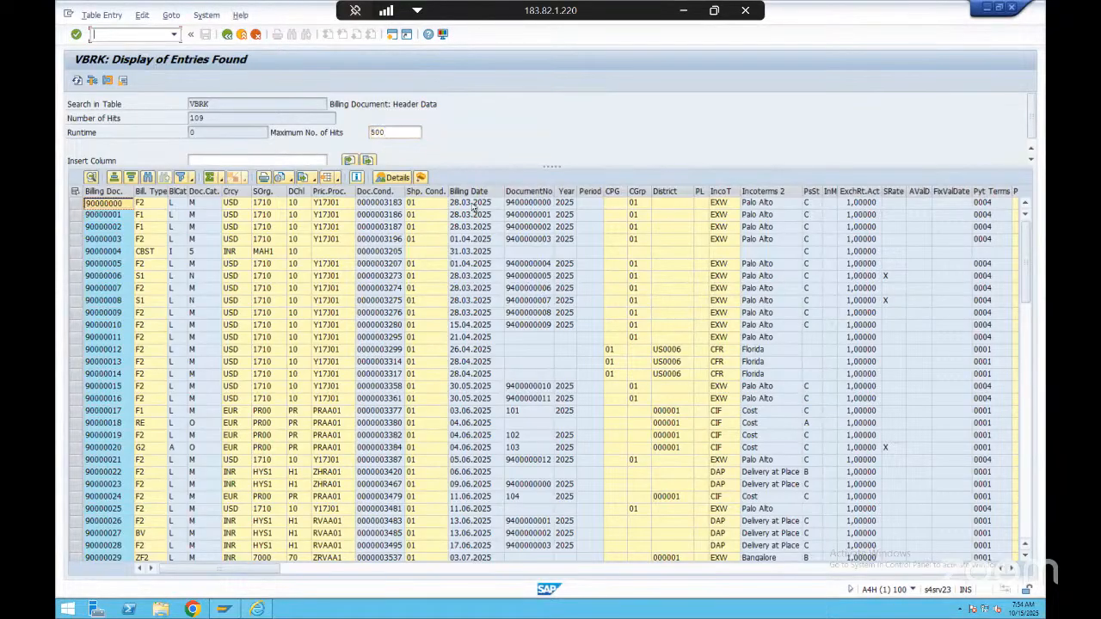
Return to the VBRK table display and open the Create Billing Document transaction in a new session
click(257, 609)
click(230, 607)
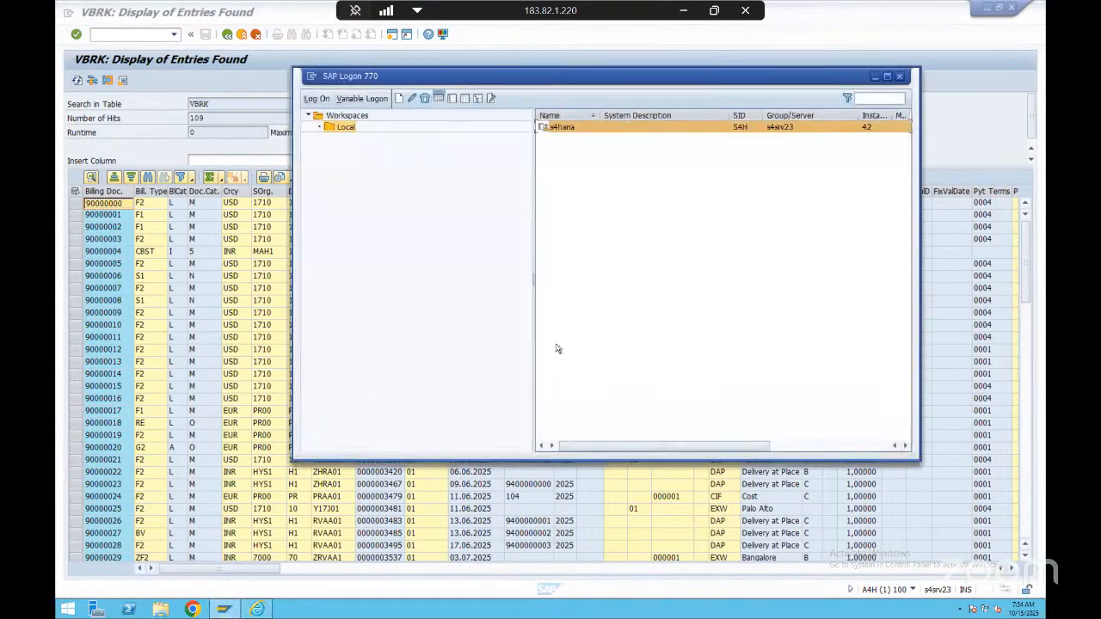
click(229, 604)
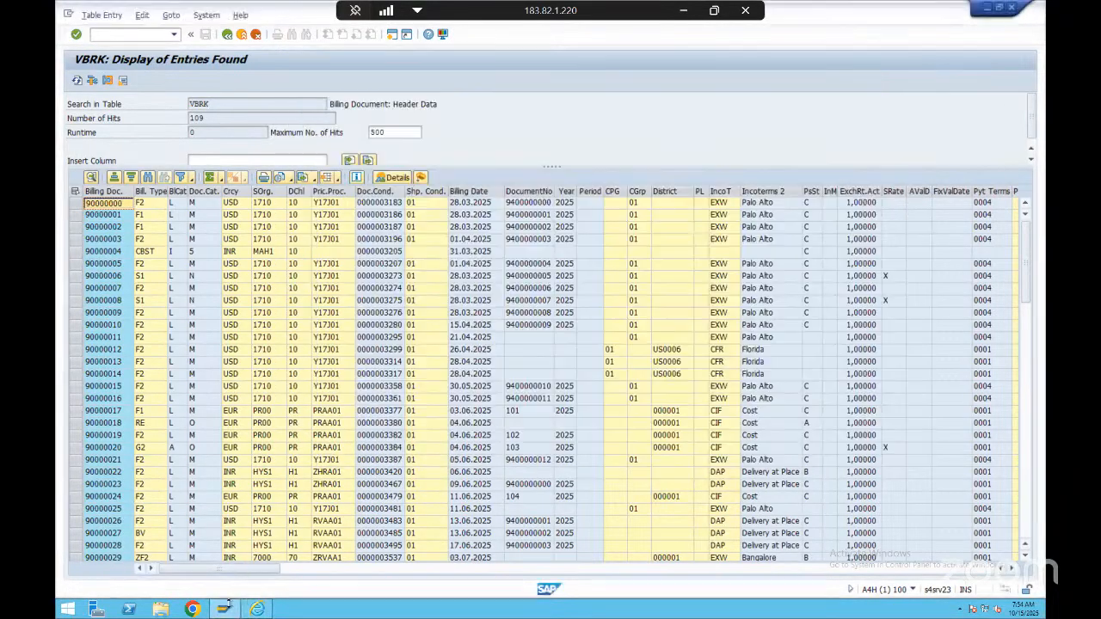
click(130, 38)
text(/o)
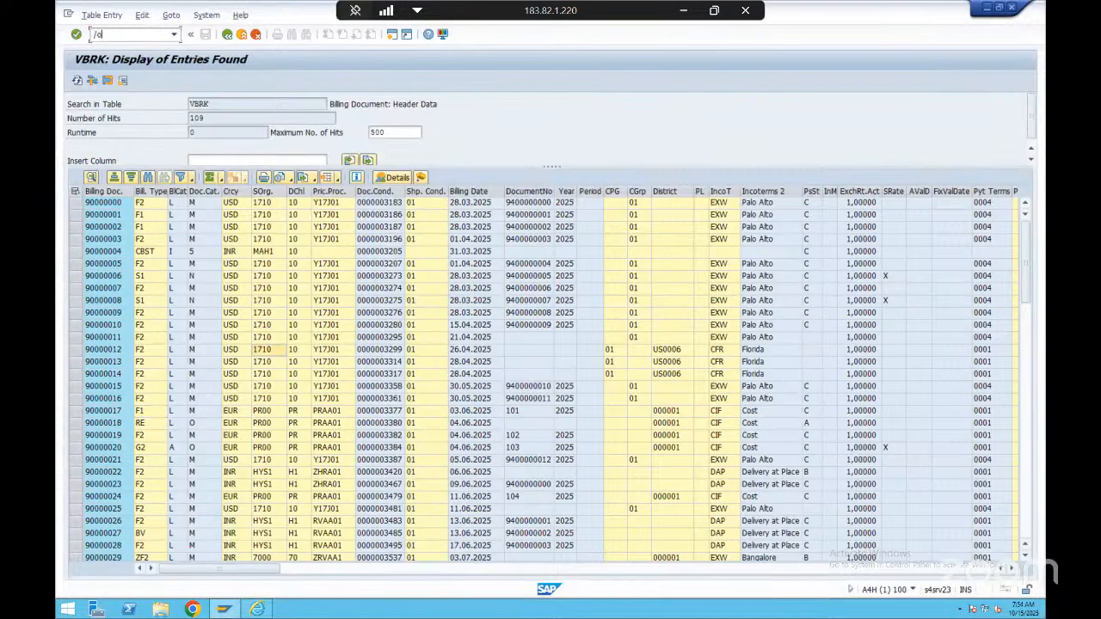
text(vf03)
key(Return)
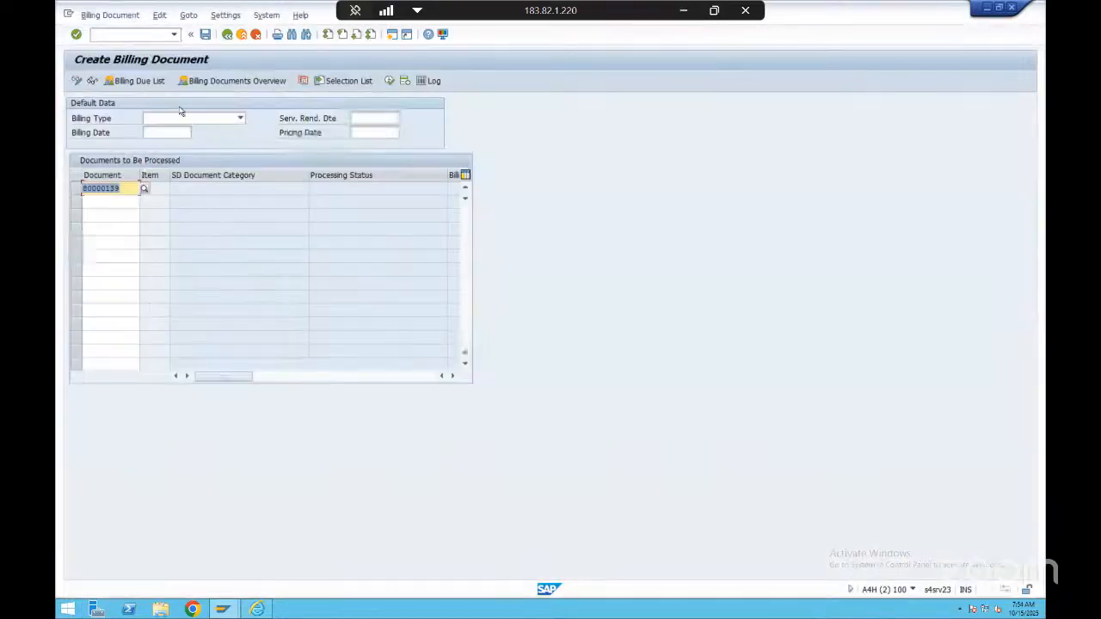
Generate an F2 invoice from the prefilled outbound delivery, continuing past the warnings
key(Return)
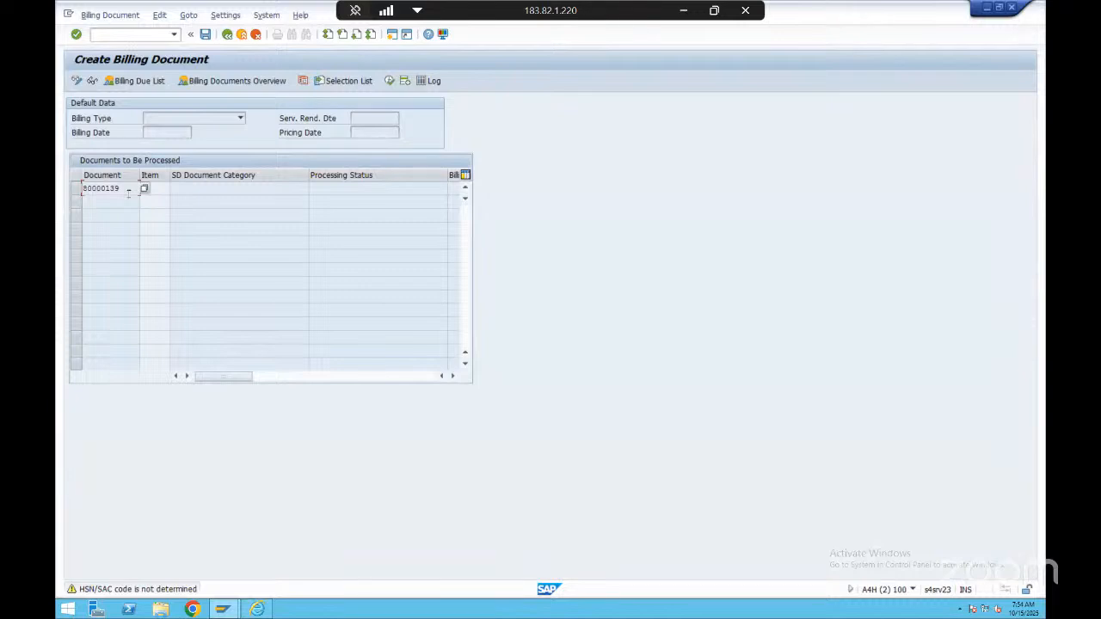
key(Return)
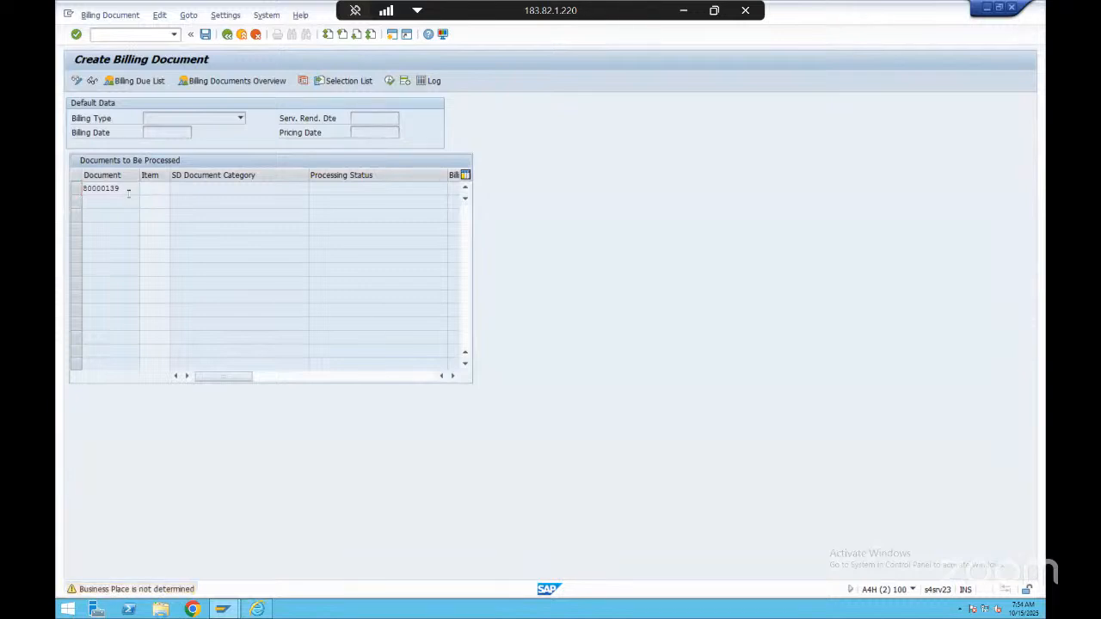
key(Return)
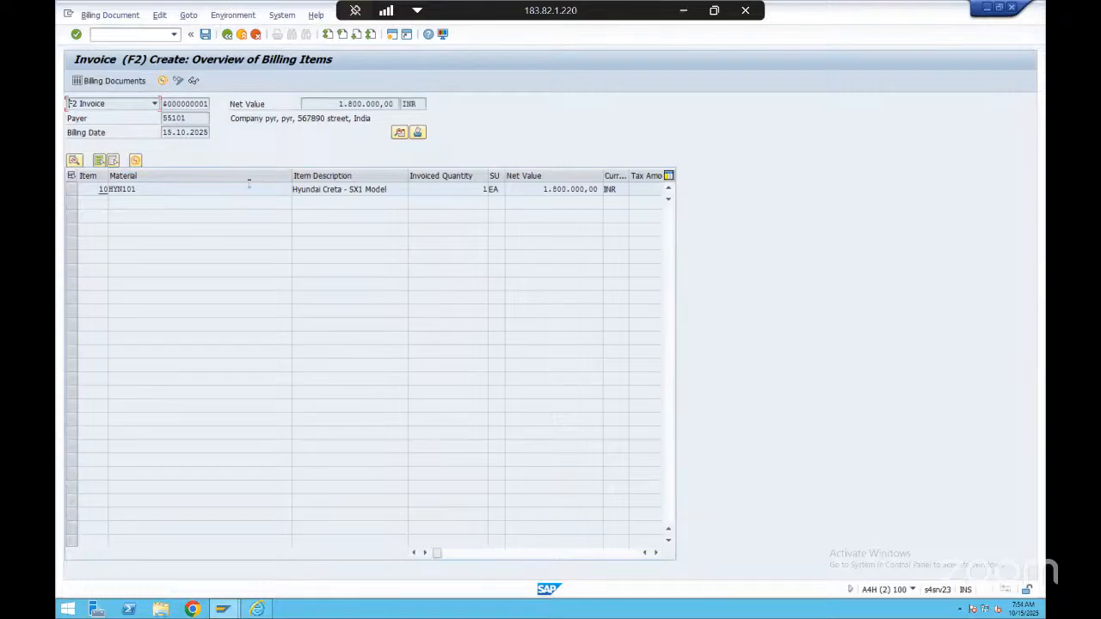
Review the invoice's payer, billing date, net value with currency, and the HYN101 item line
click(172, 119)
double_click(161, 117)
click(196, 120)
click(208, 133)
drag(416, 104, 405, 104)
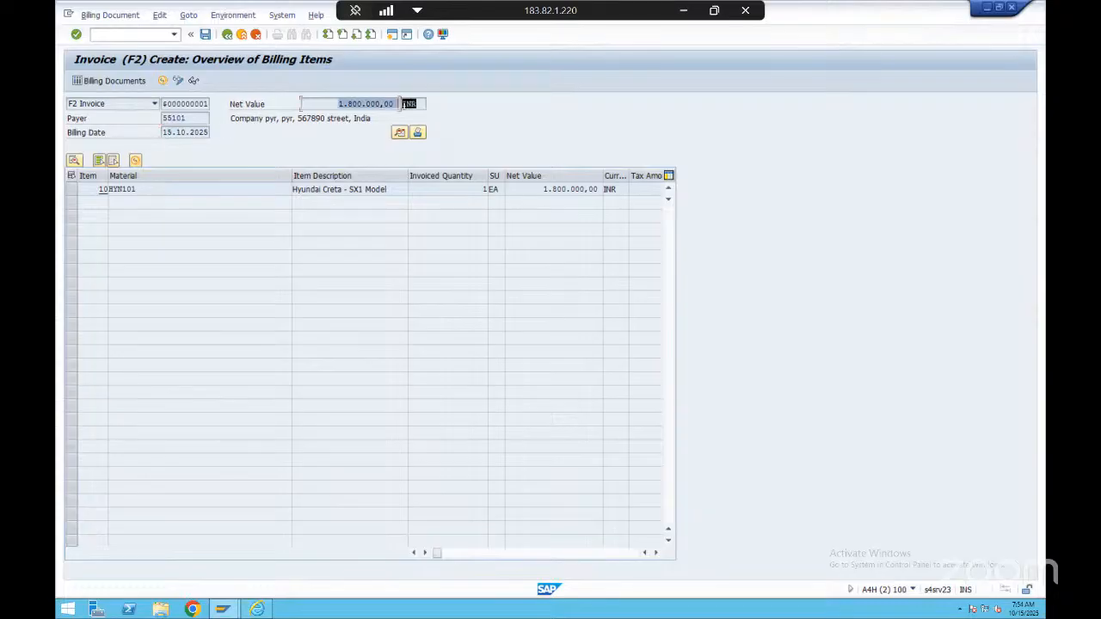
click(398, 105)
click(343, 190)
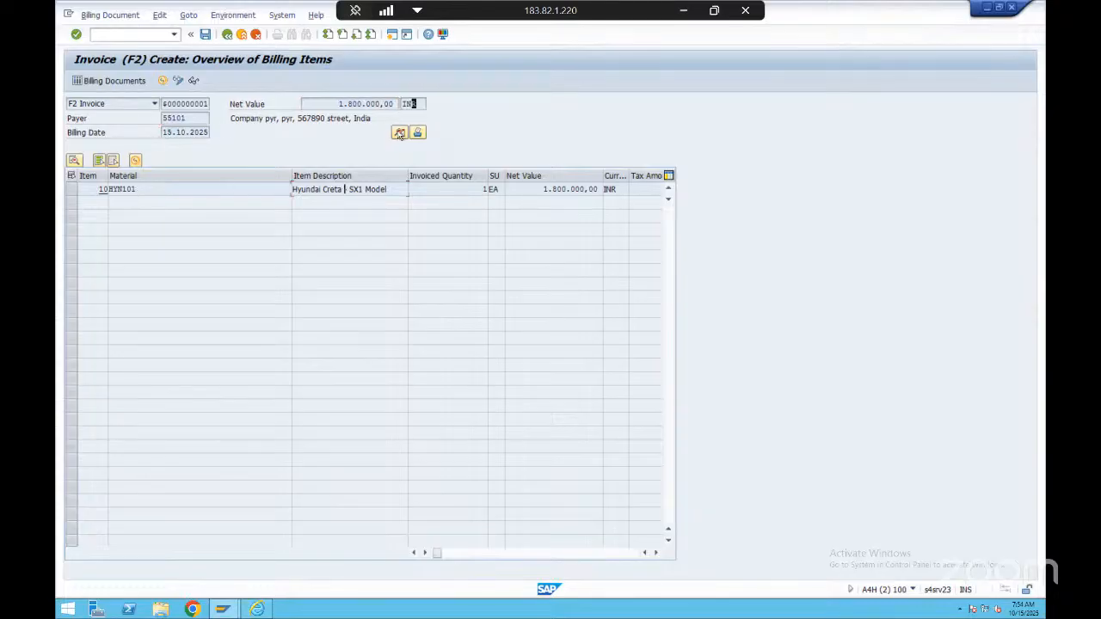
Open the invoice's header data and examine the payment terms, Incoterms, tax and general information in the header detail
click(399, 134)
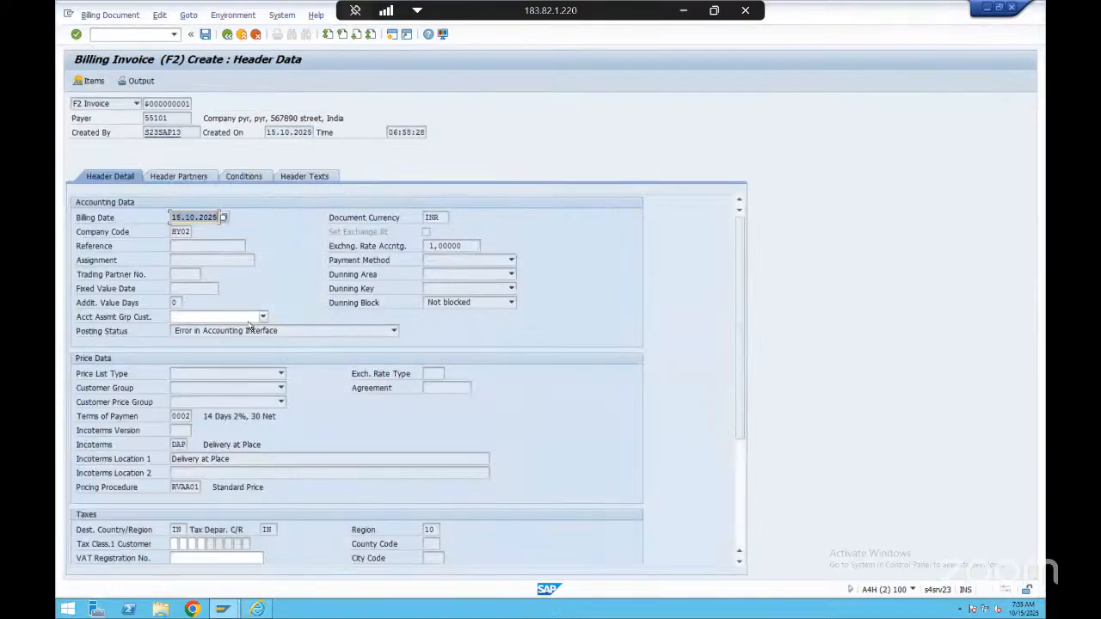
scroll(292, 370, down, 4)
scroll(293, 370, up, 4)
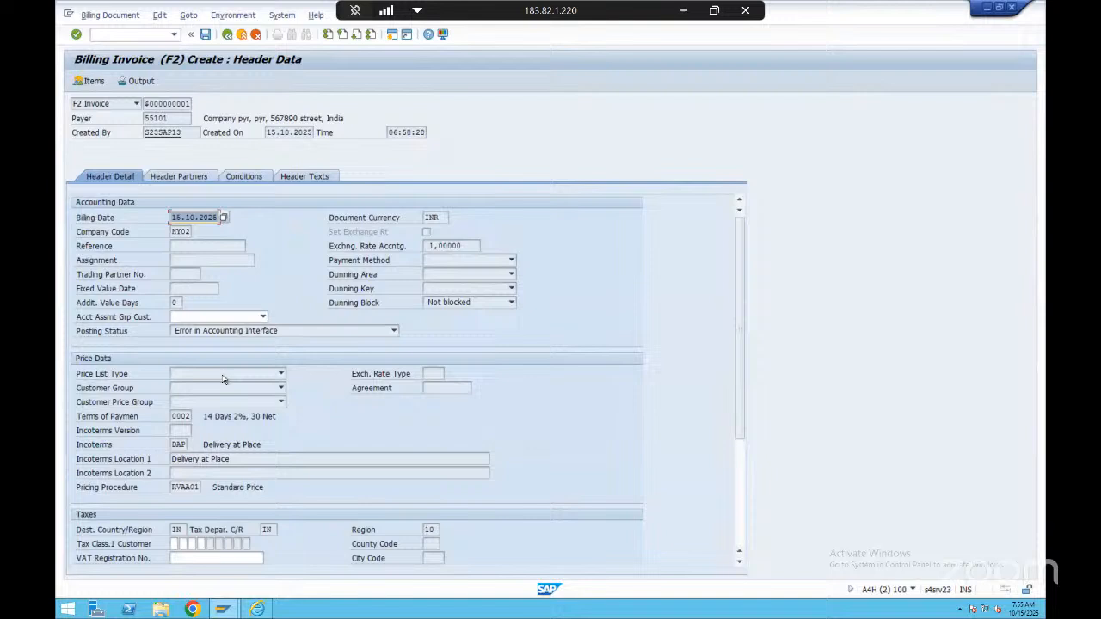
click(179, 416)
click(175, 446)
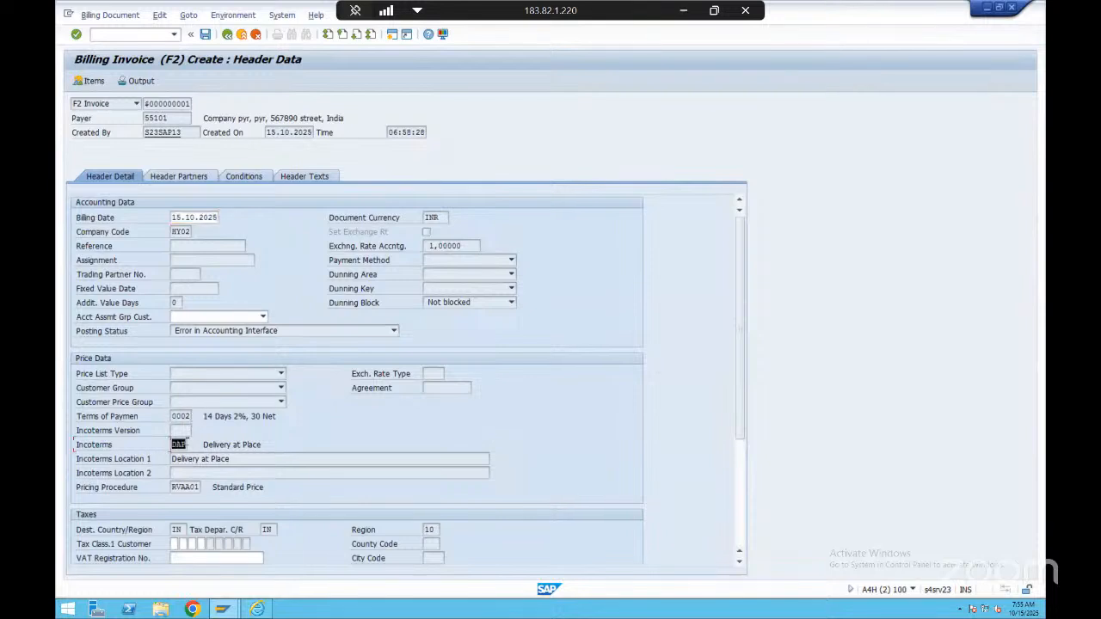
click(271, 443)
scroll(270, 334, down, 4)
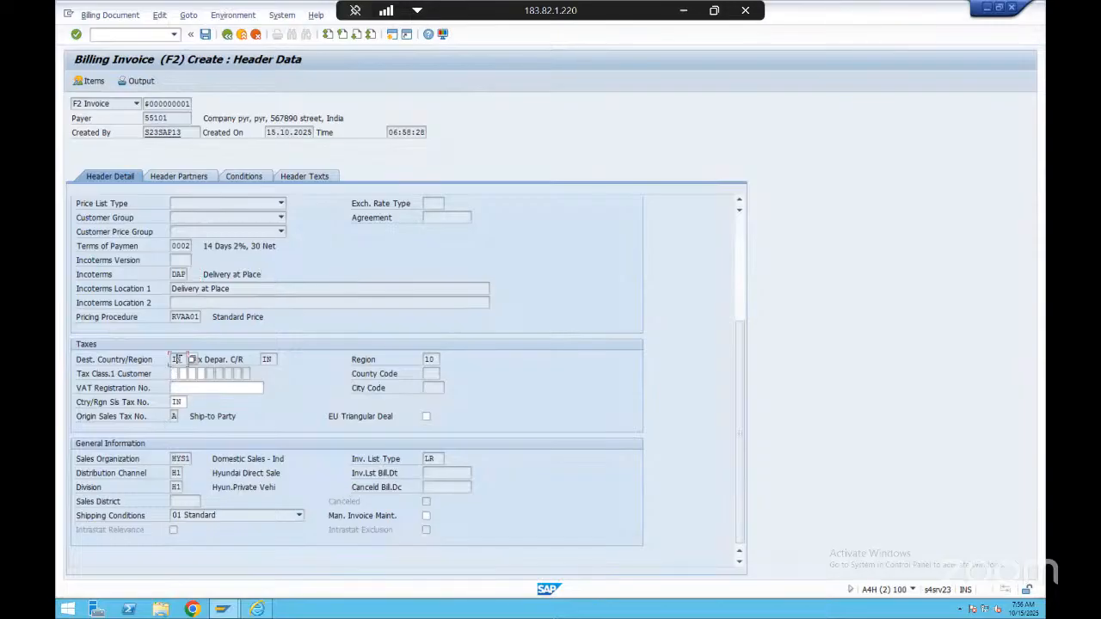
click(188, 388)
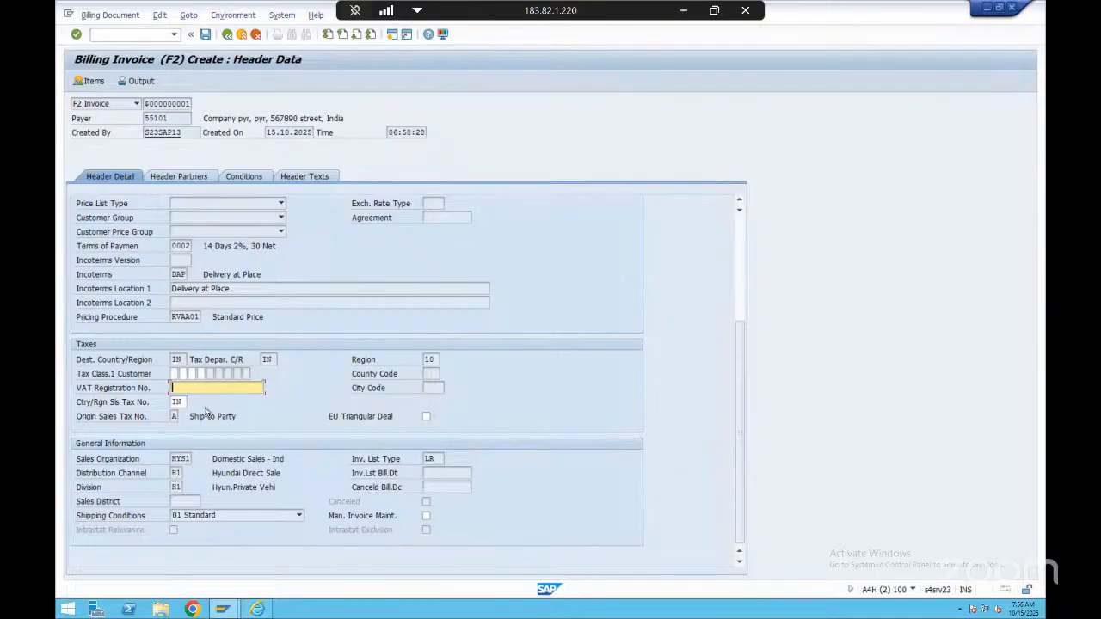
scroll(206, 413, up, 2)
scroll(268, 359, up, 2)
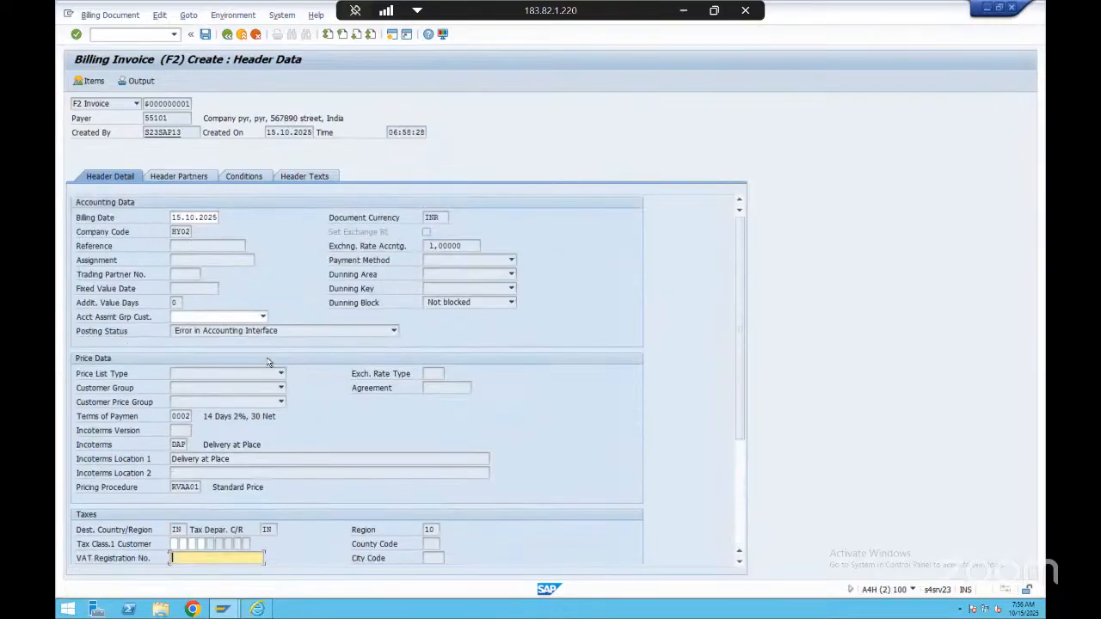
Examine the invoice's header partners and the header pricing conditions
click(196, 178)
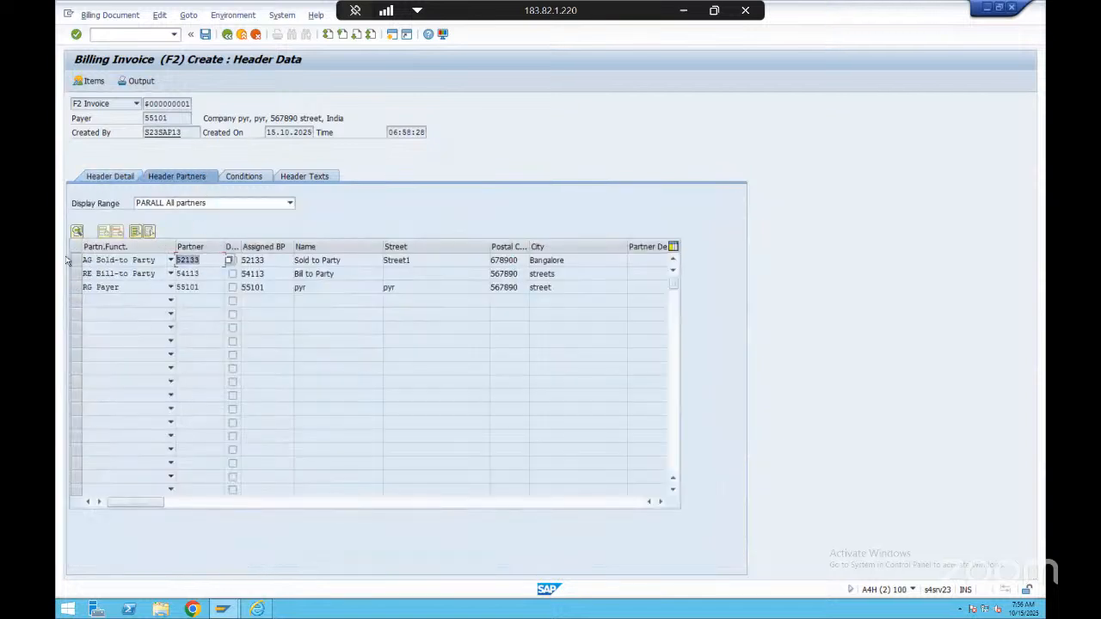
key(Down)
key(Down)
click(261, 176)
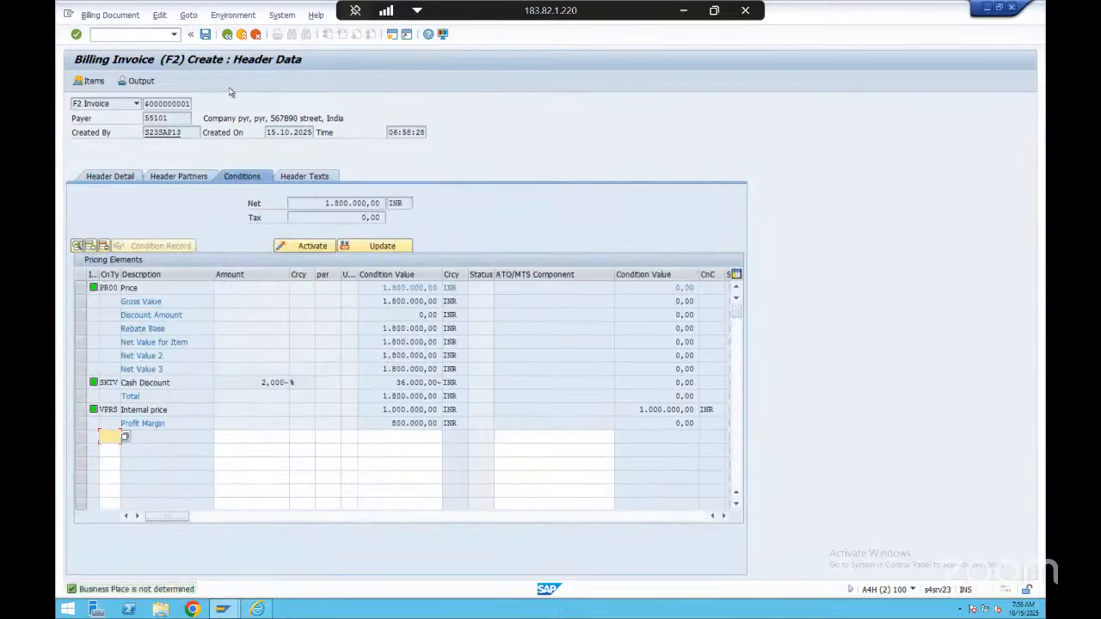
Exit the invoice header data and leave billing without saving the data
click(227, 38)
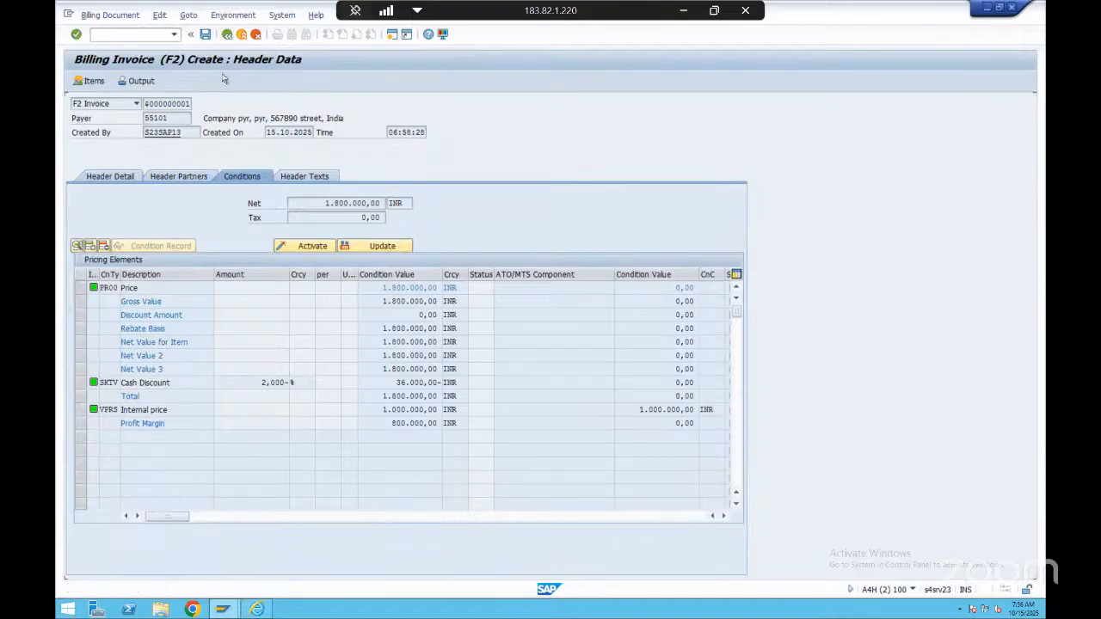
click(227, 36)
click(241, 37)
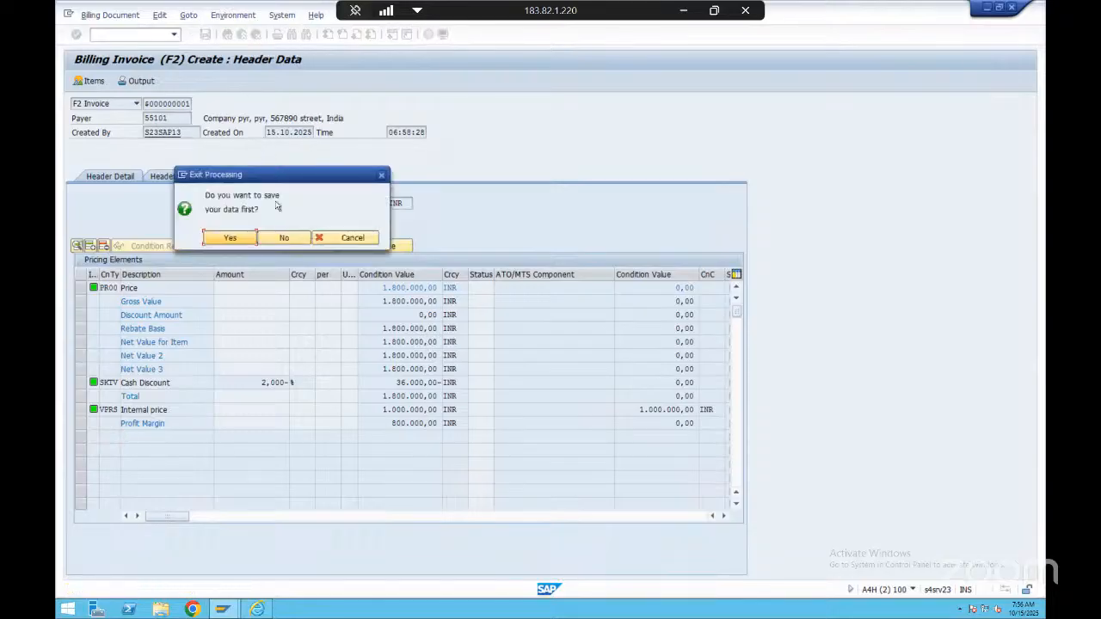
click(284, 242)
Start transaction VF01 and generate the F2 invoice for the prefilled delivery again
text(vf01)
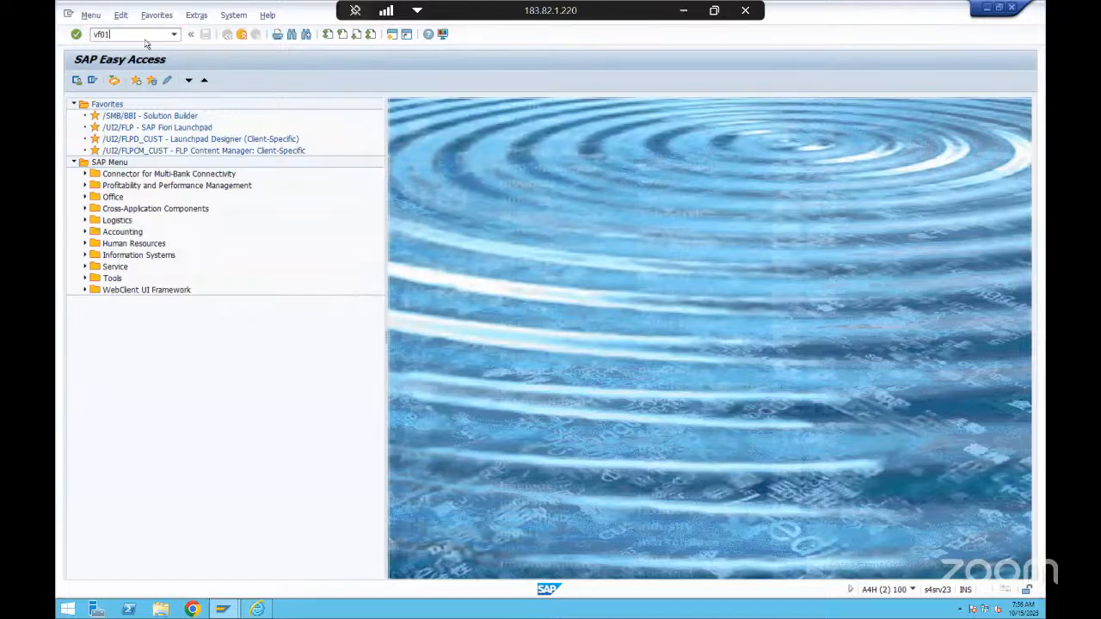
key(Return)
key(Return)
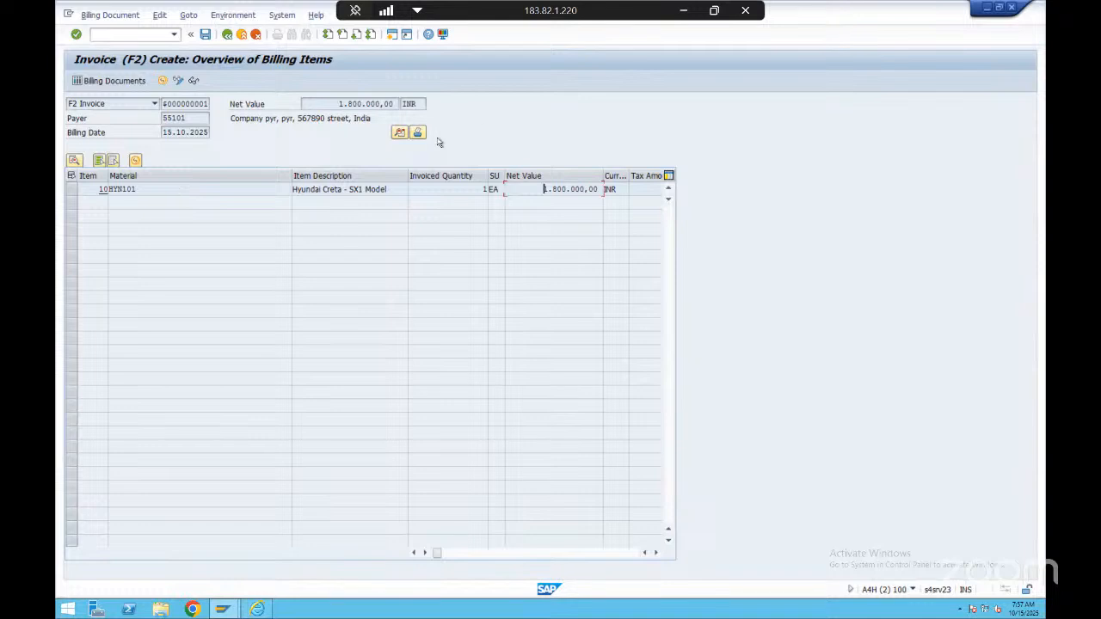
Open the HYN101 item's data and examine its partners and pricing conditions
double_click(162, 190)
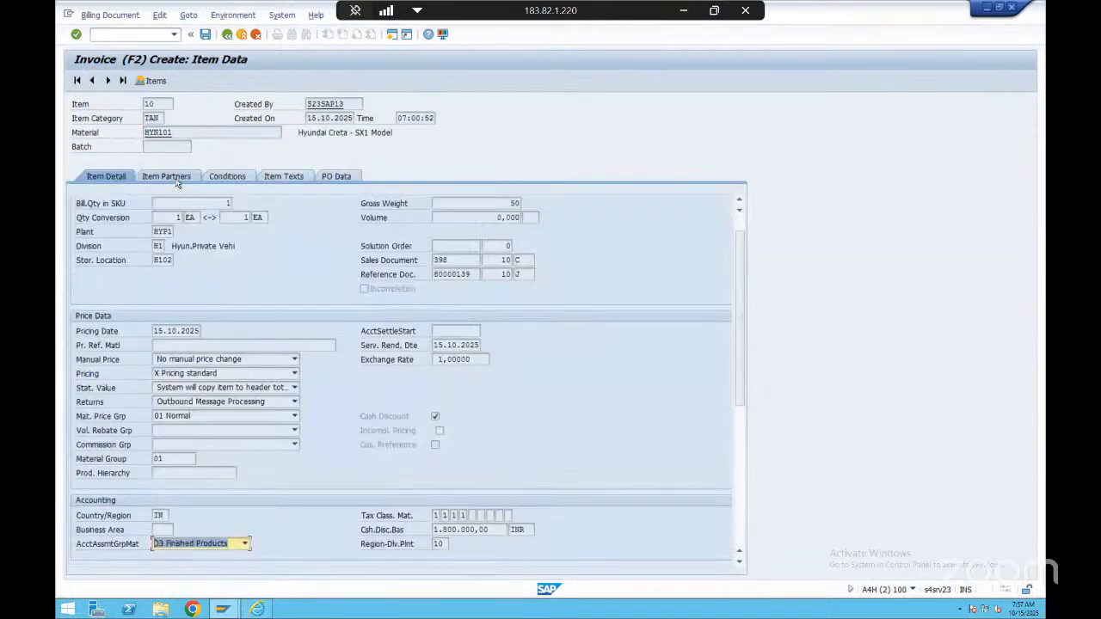
click(178, 177)
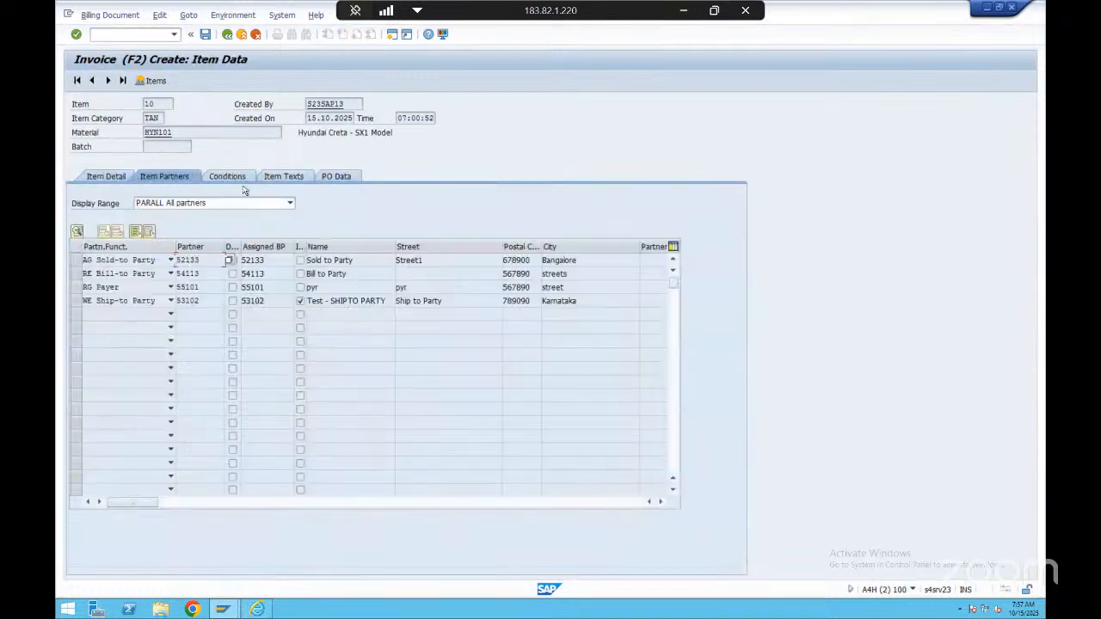
click(229, 177)
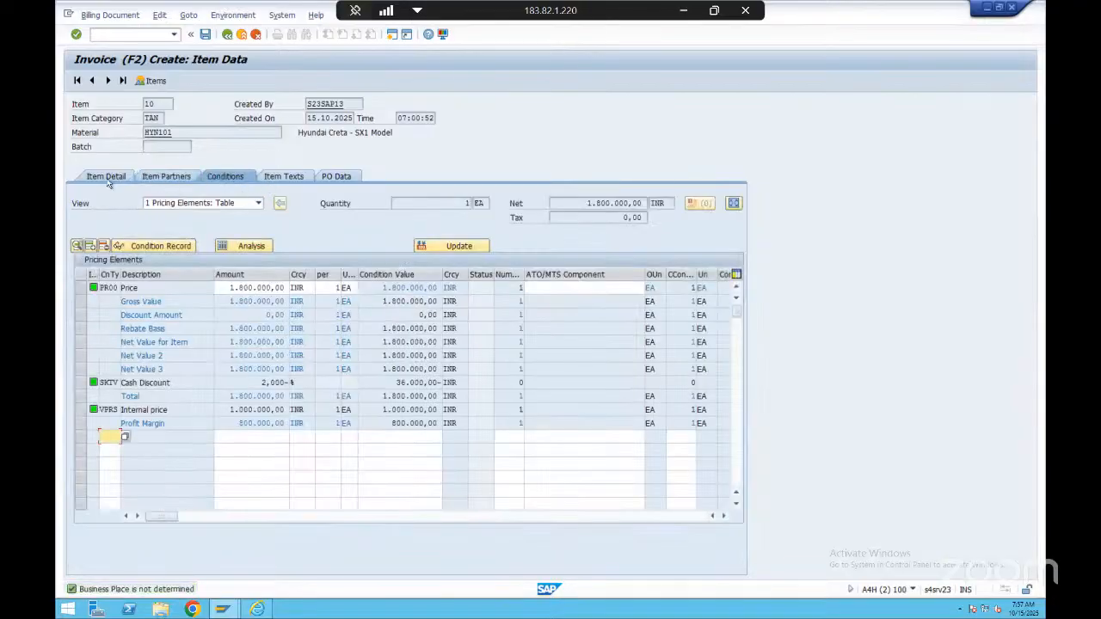
Examine the item detail's accounting data, including the available options for the material account assignment group
click(106, 178)
scroll(289, 325, down, 5)
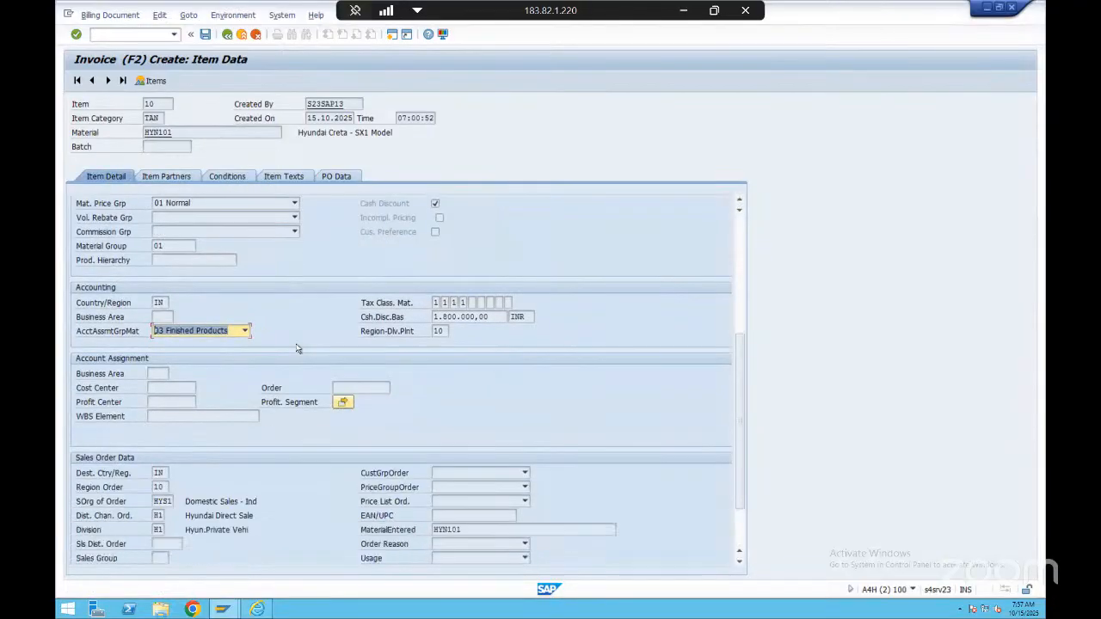
click(112, 262)
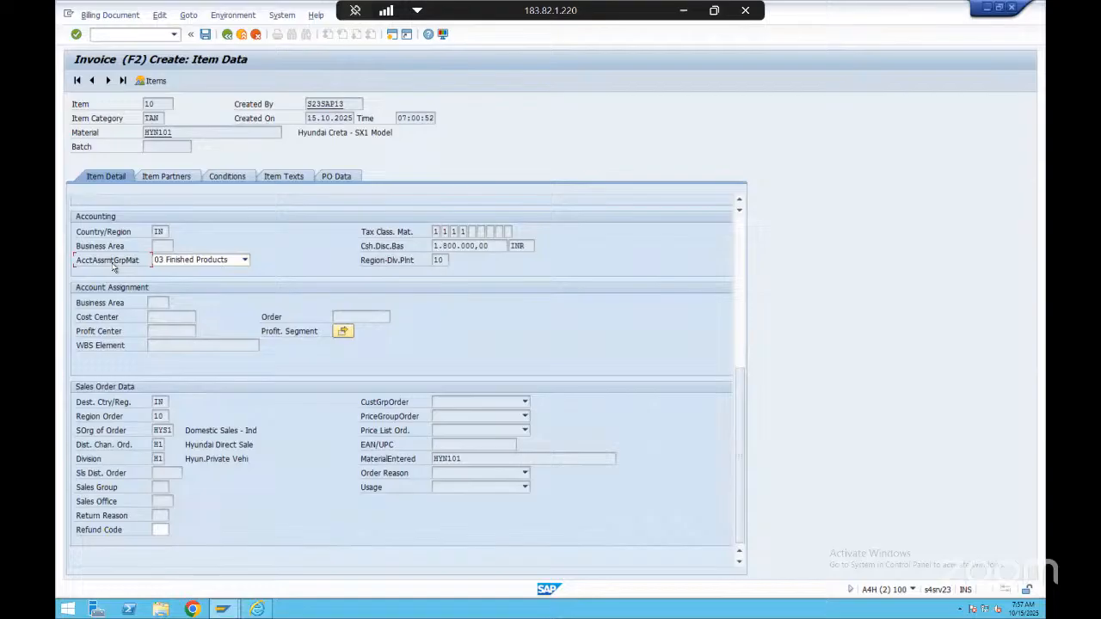
click(196, 260)
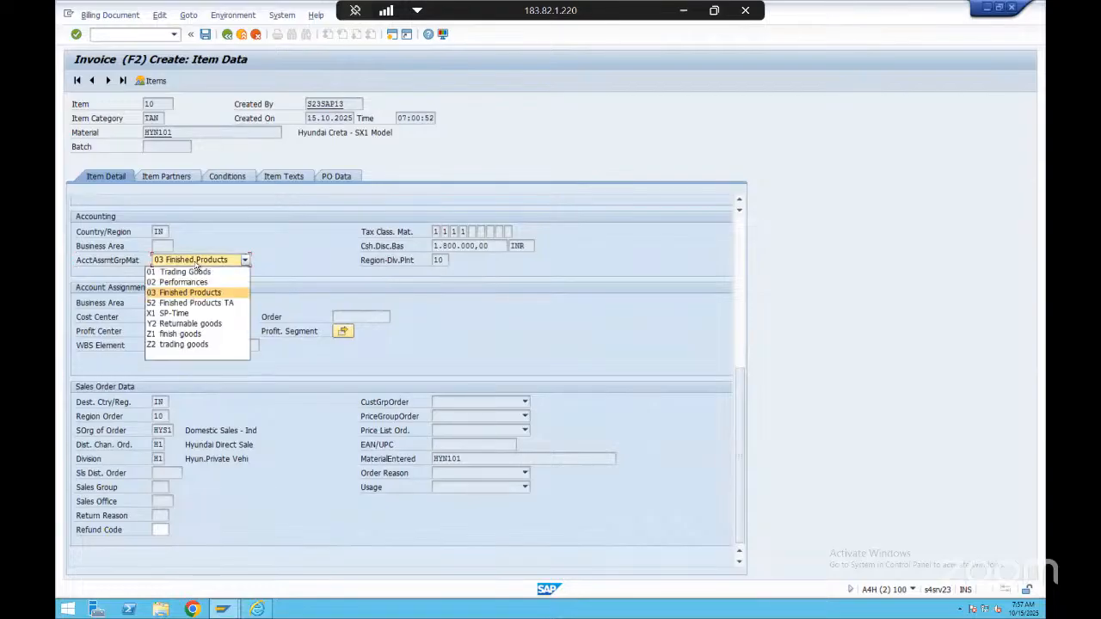
click(315, 269)
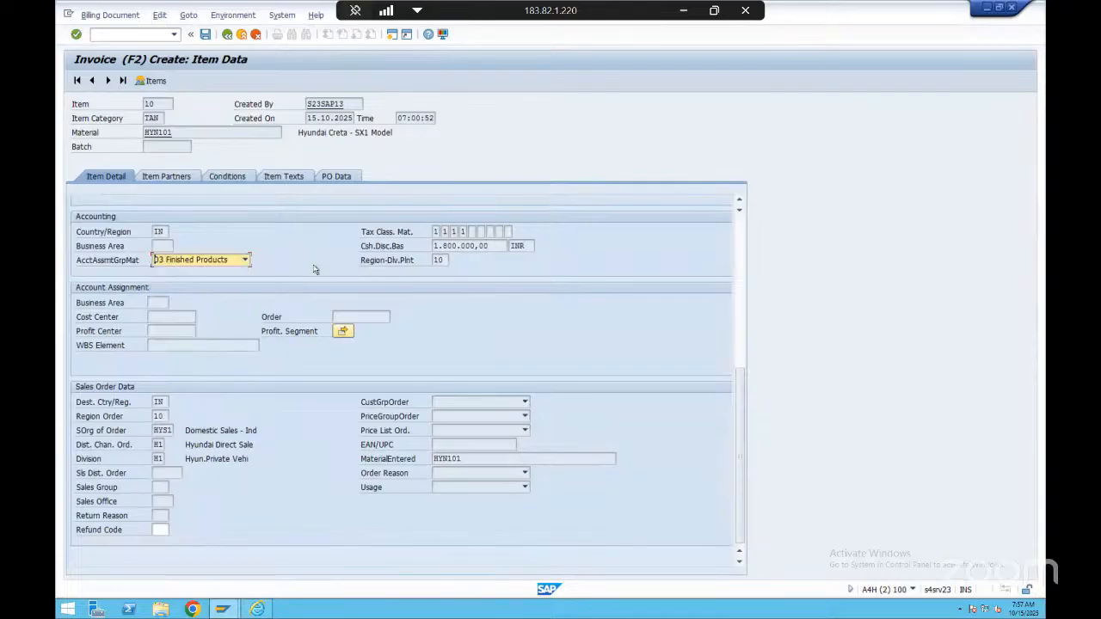
scroll(315, 268, up, 5)
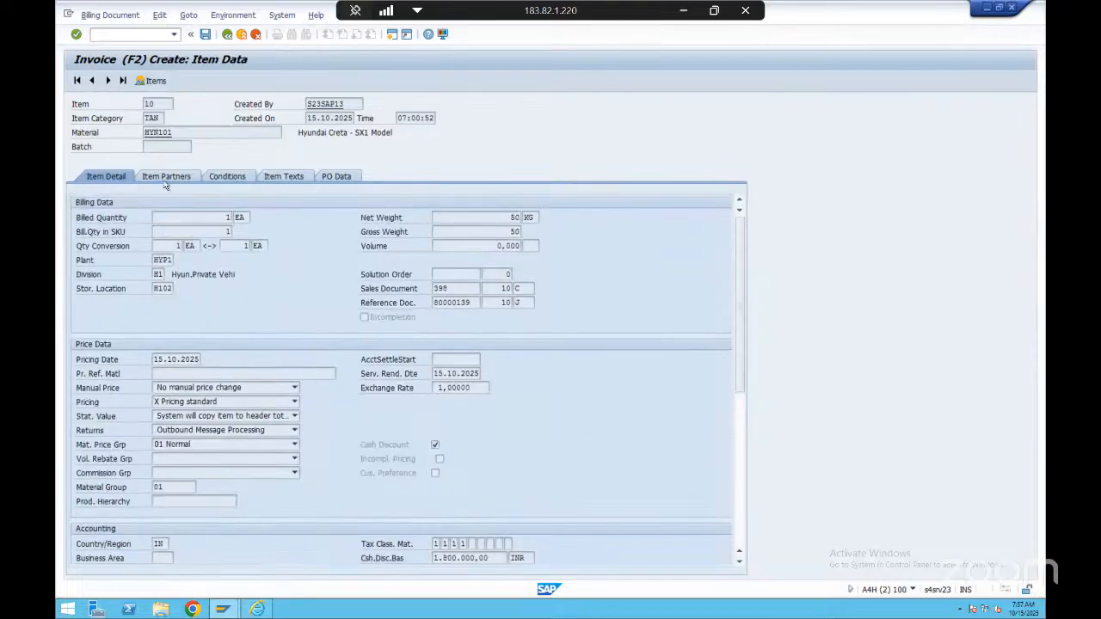
Check the item partners again, return to the billing items overview and display the invoice's log
click(168, 178)
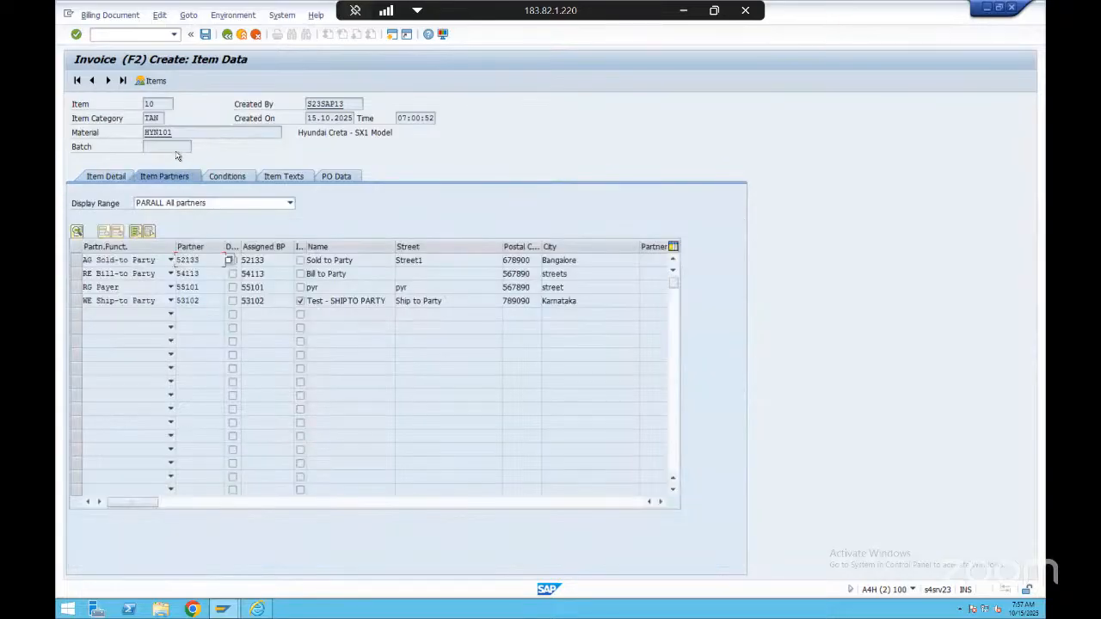
click(227, 34)
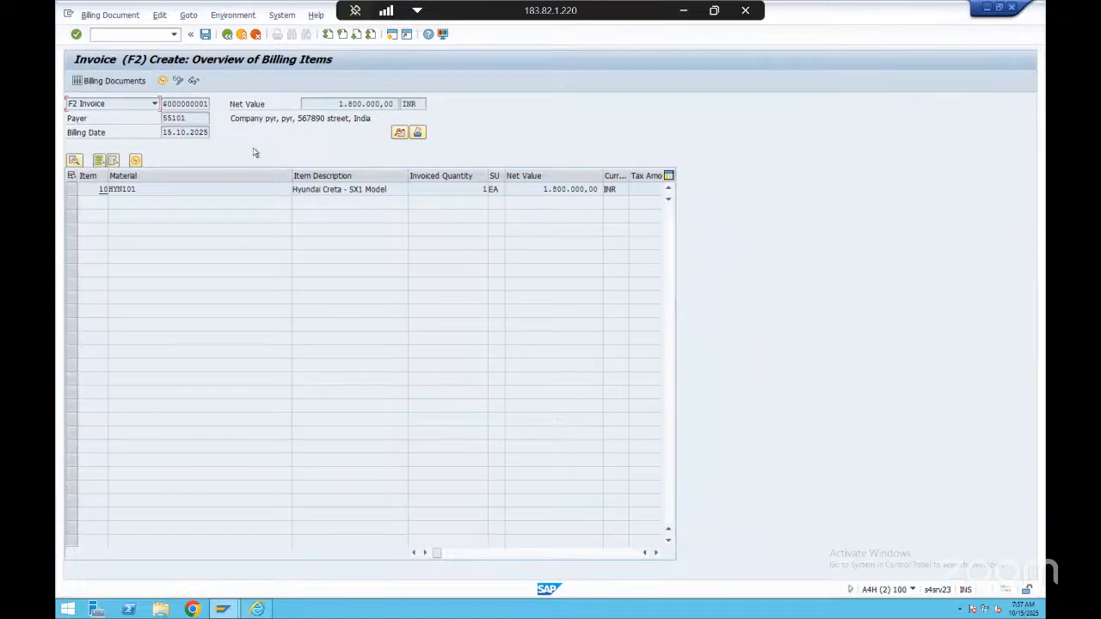
click(161, 15)
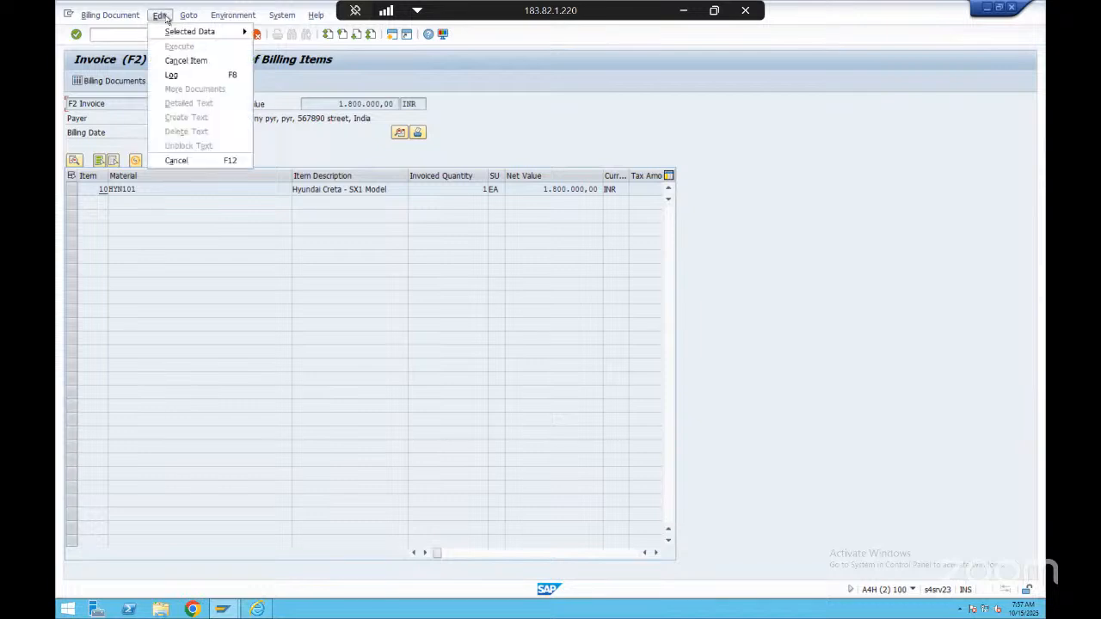
click(185, 77)
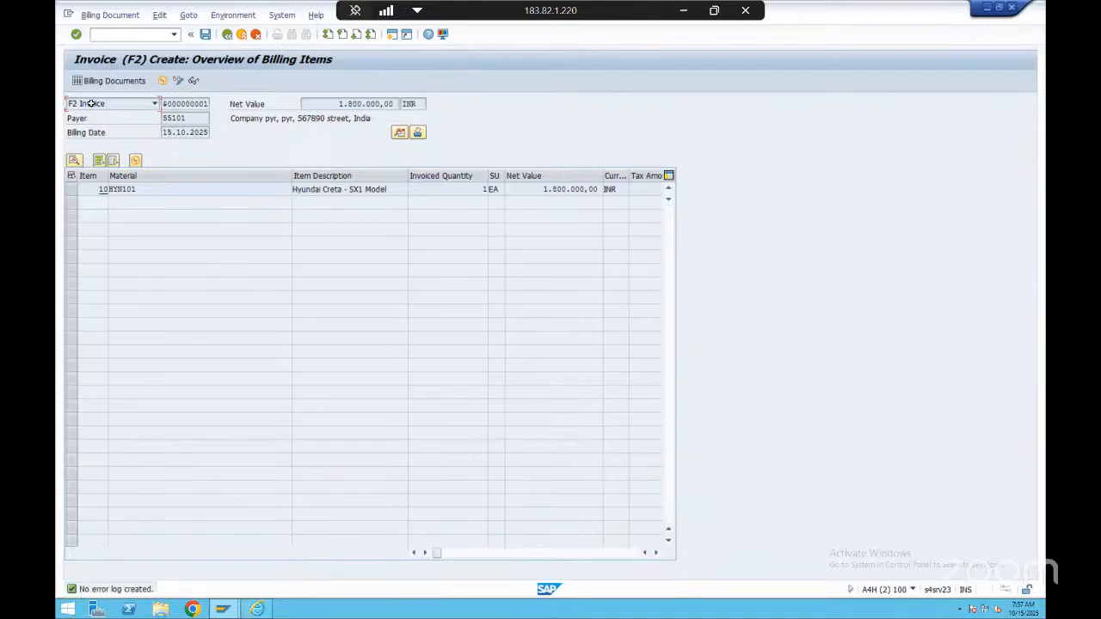
Save the F2 invoice created for the HYN101 delivery
click(189, 15)
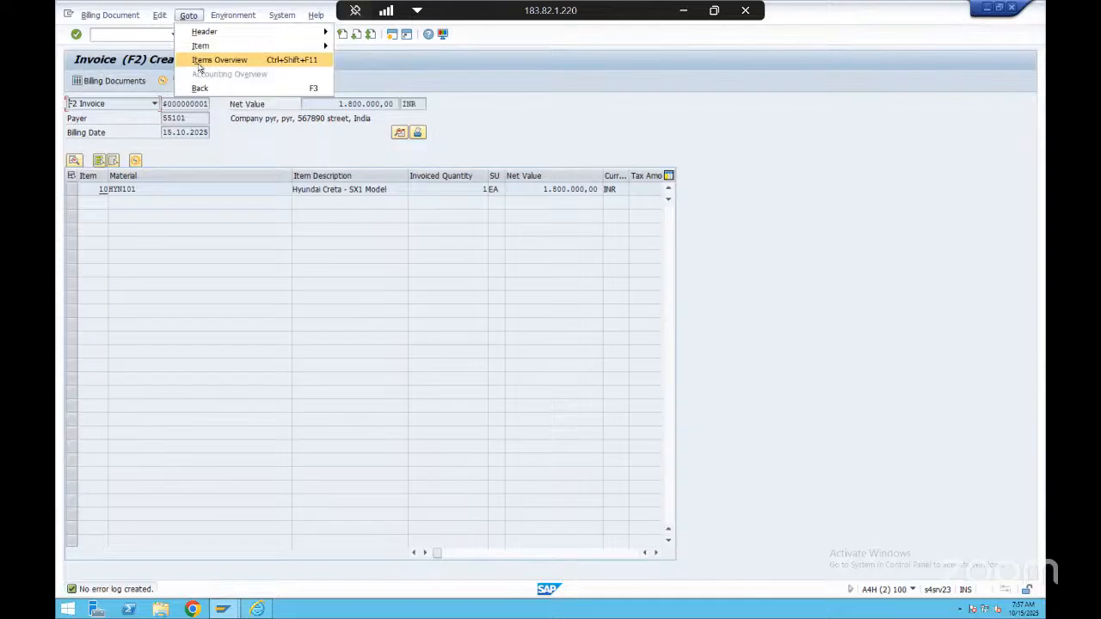
click(160, 16)
click(182, 75)
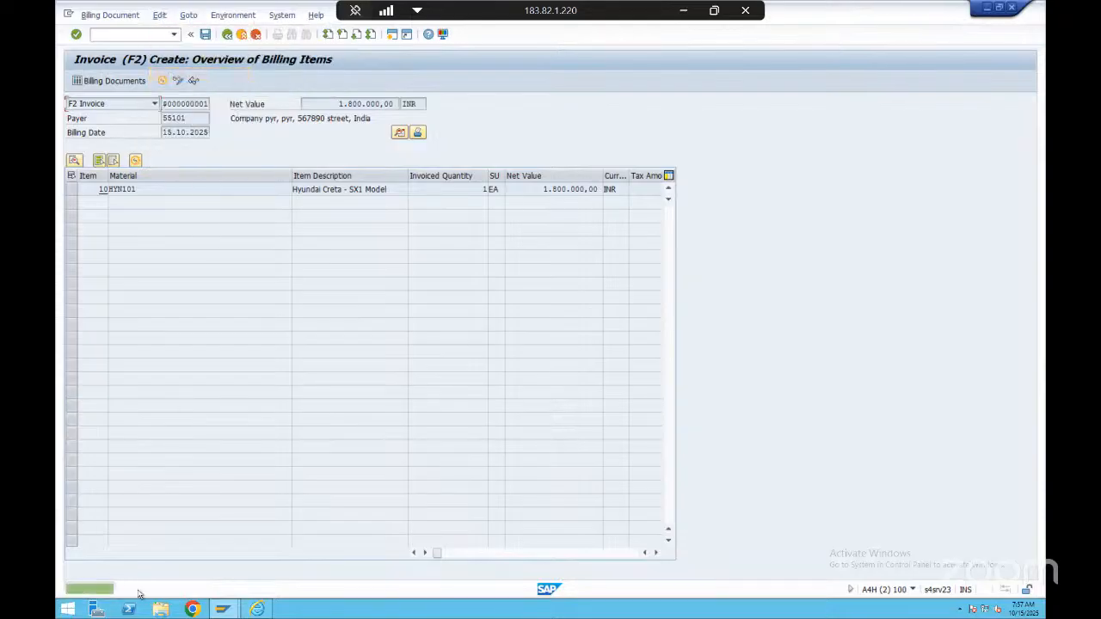
click(205, 35)
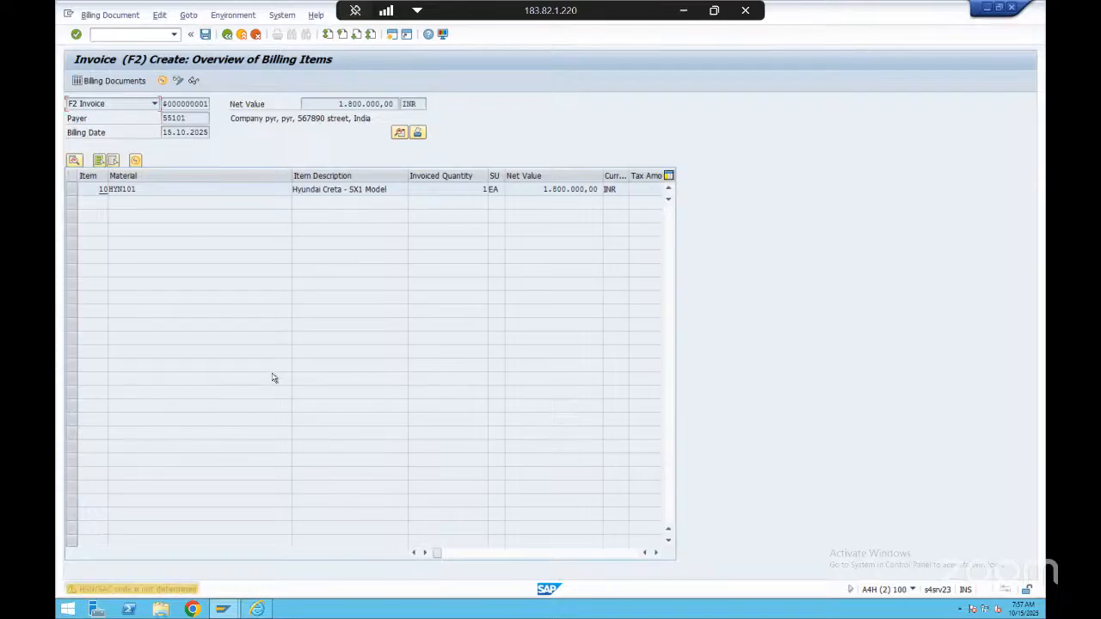
key(Return)
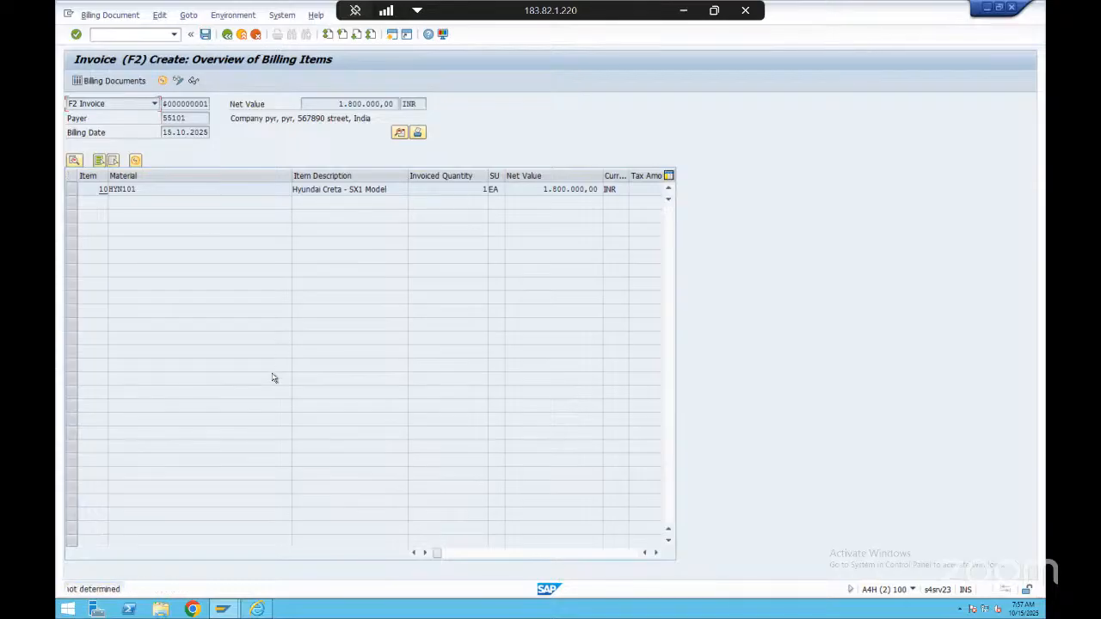
key(Return)
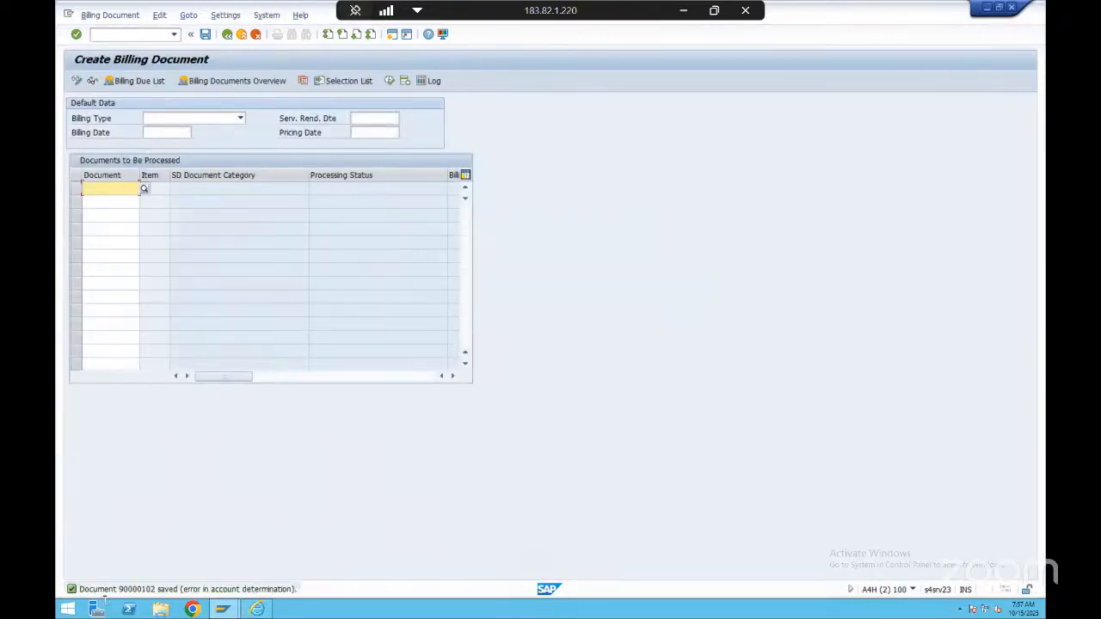
Open the saved invoice for changing and check the invoice's status in its document flow
click(124, 17)
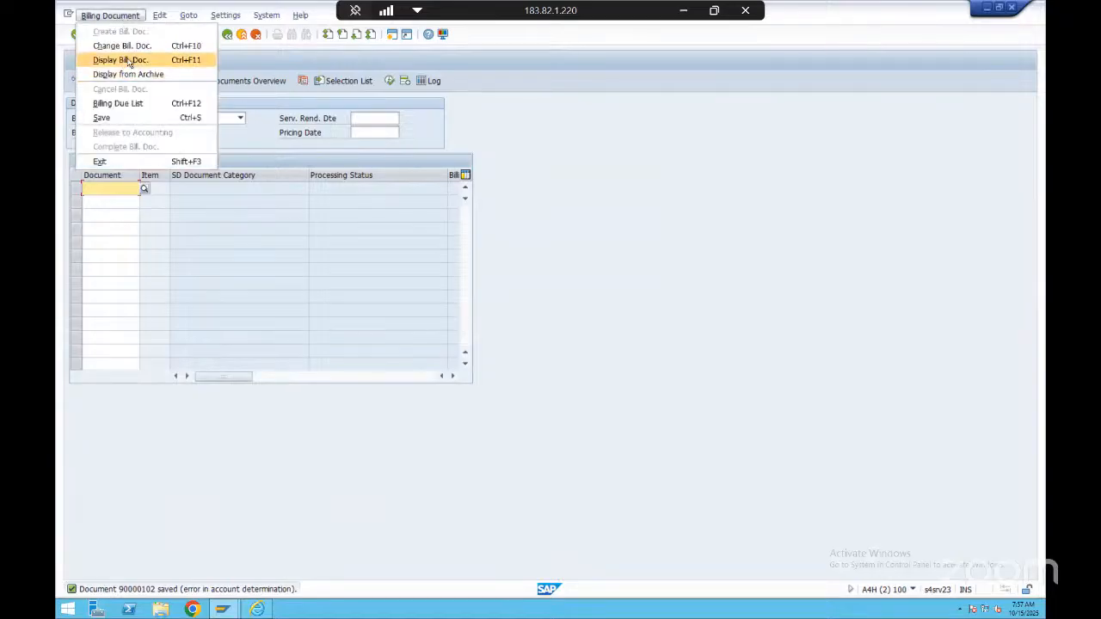
click(120, 46)
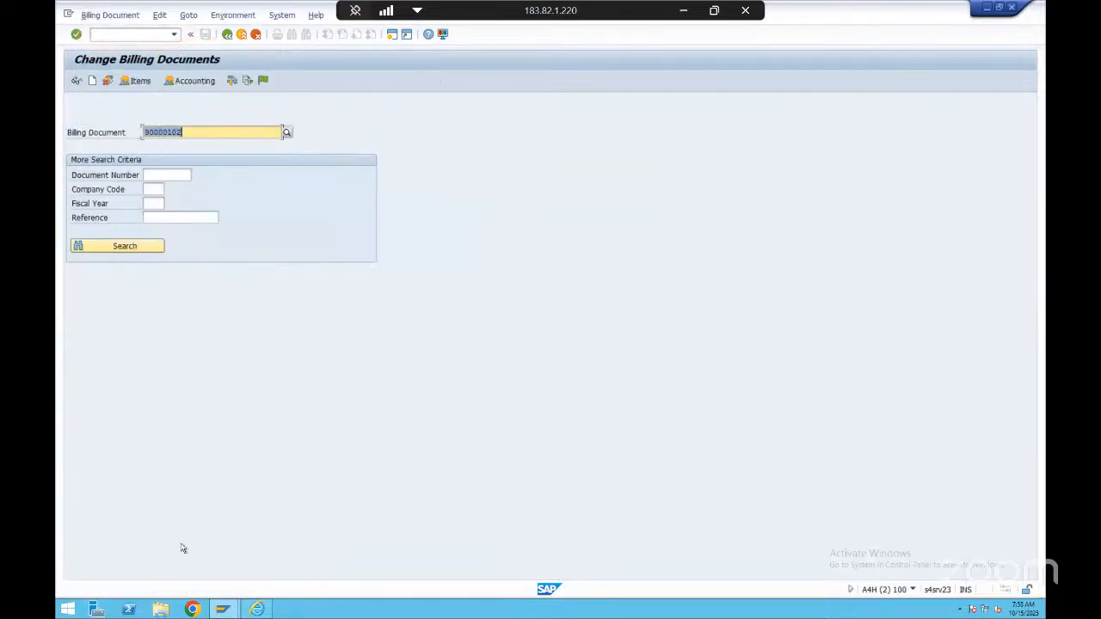
key(Return)
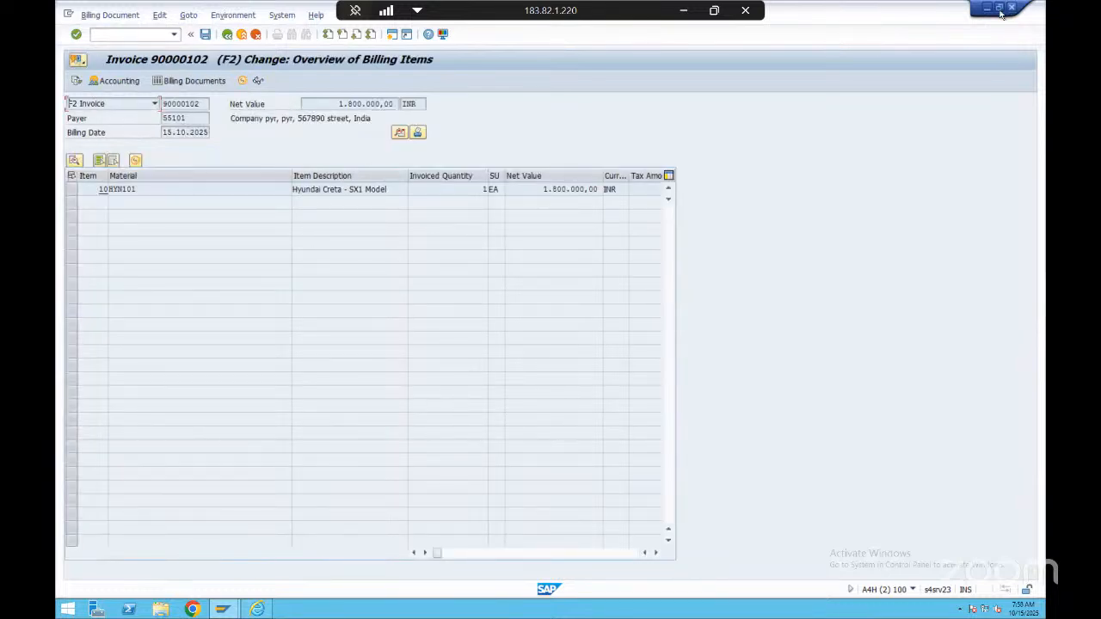
click(77, 81)
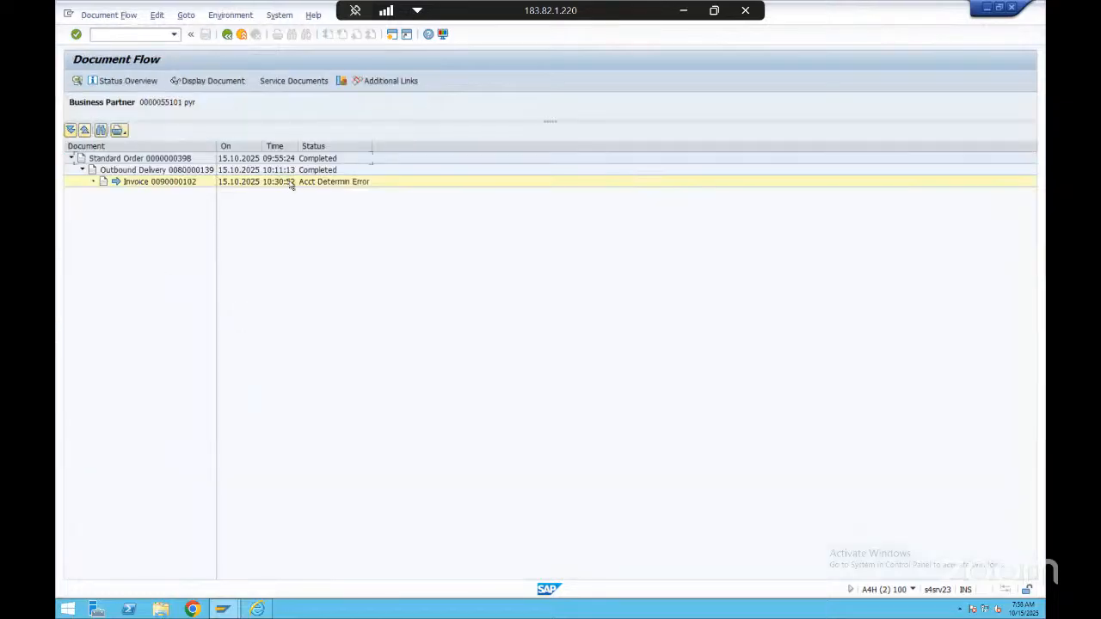
click(151, 182)
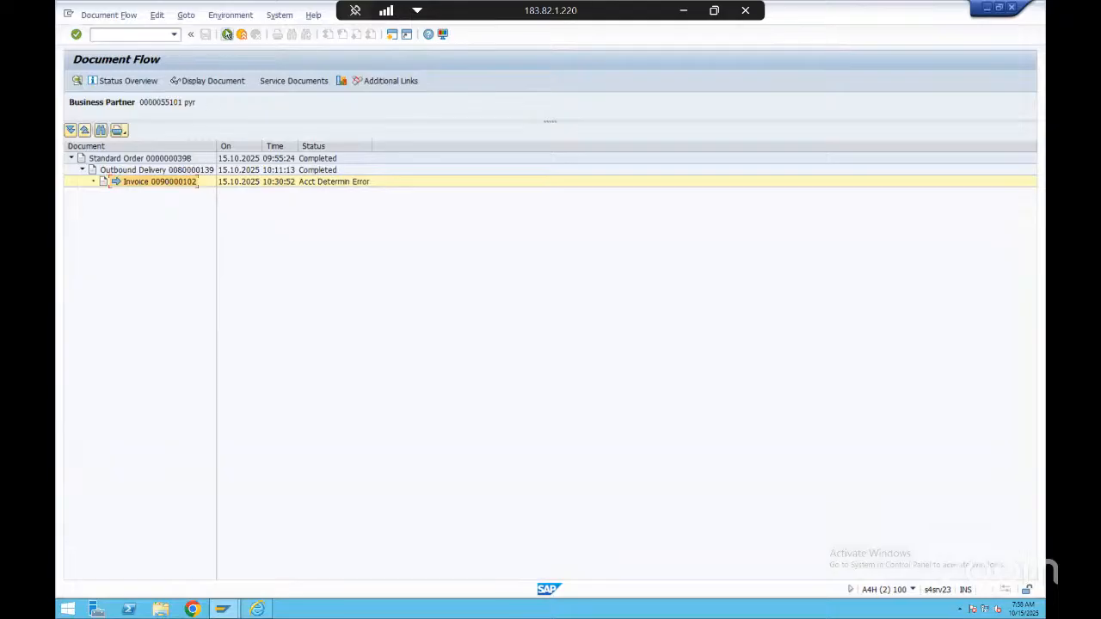
click(227, 35)
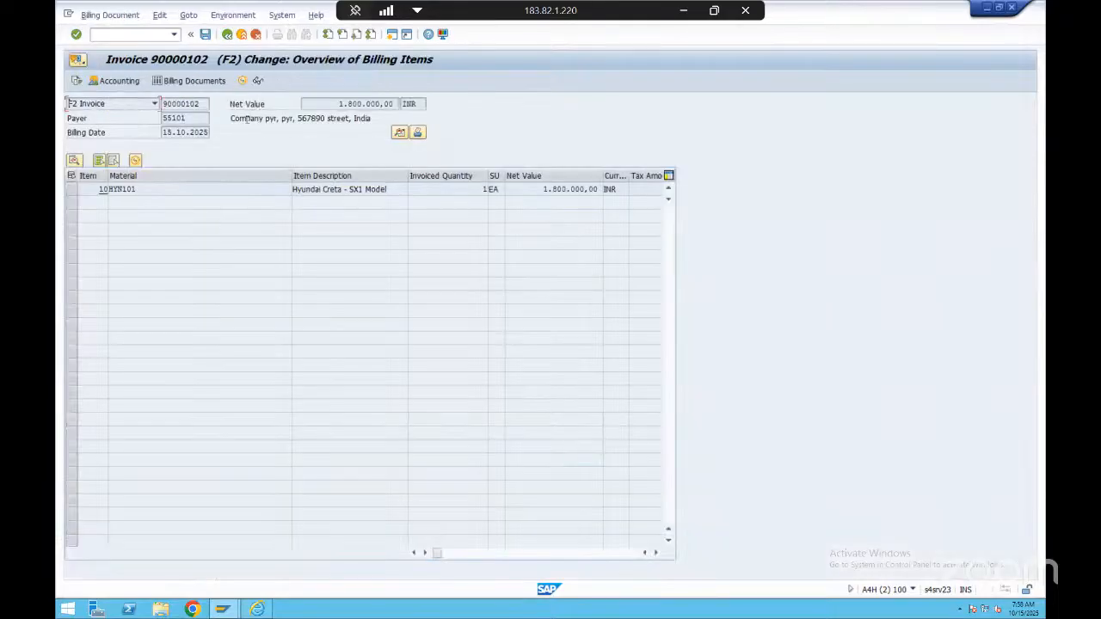
Switch to the Order To Cash slide in PowerPoint and examine the link from Billing Doc. to Accounting Document
key(alt+Tab)
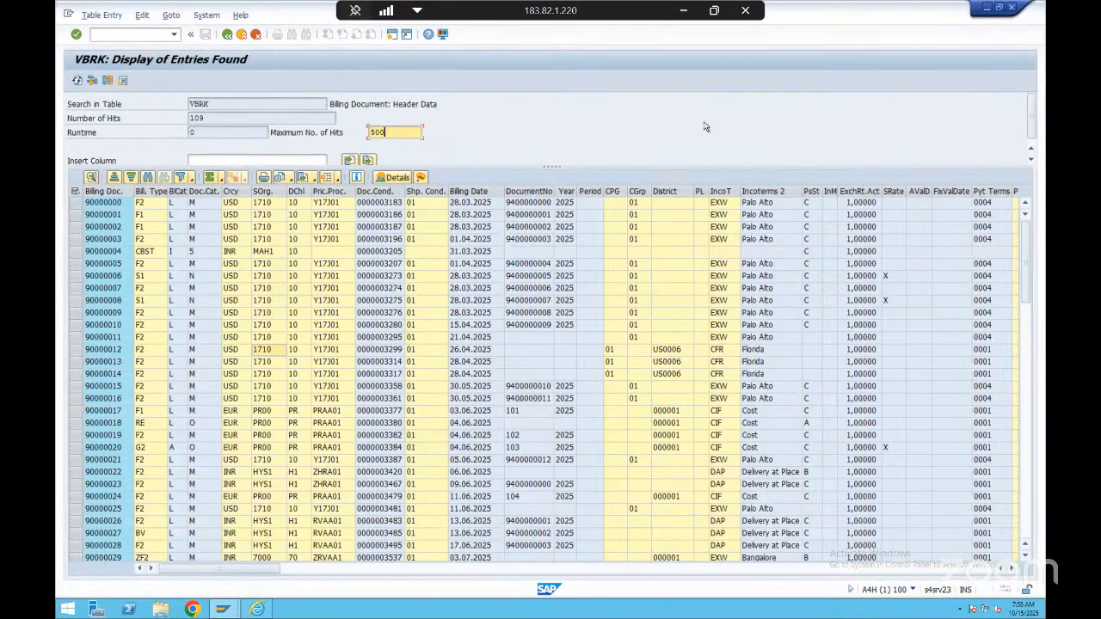
key(alt+Tab)
key(alt+Tab)
key(alt+Tab)
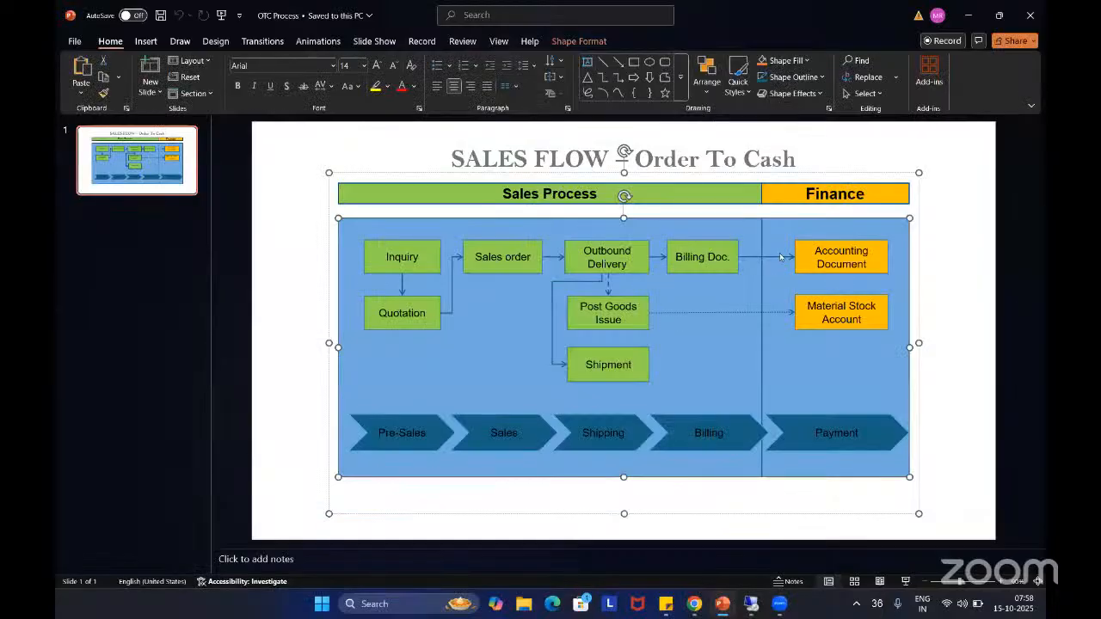
click(710, 258)
drag(677, 256, 732, 258)
click(839, 252)
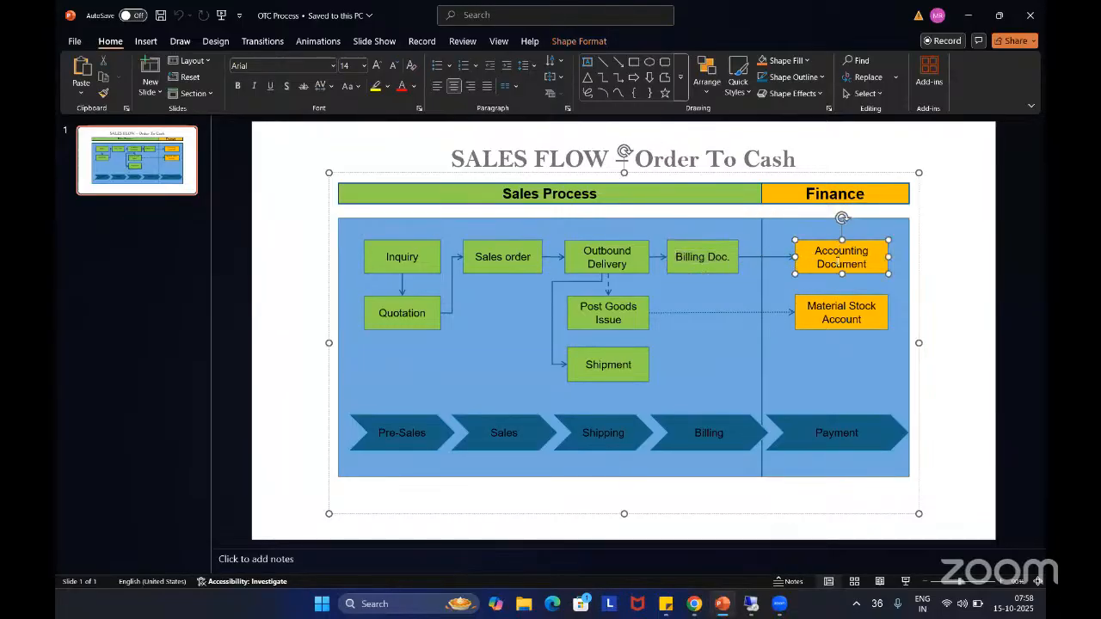
triple_click(828, 250)
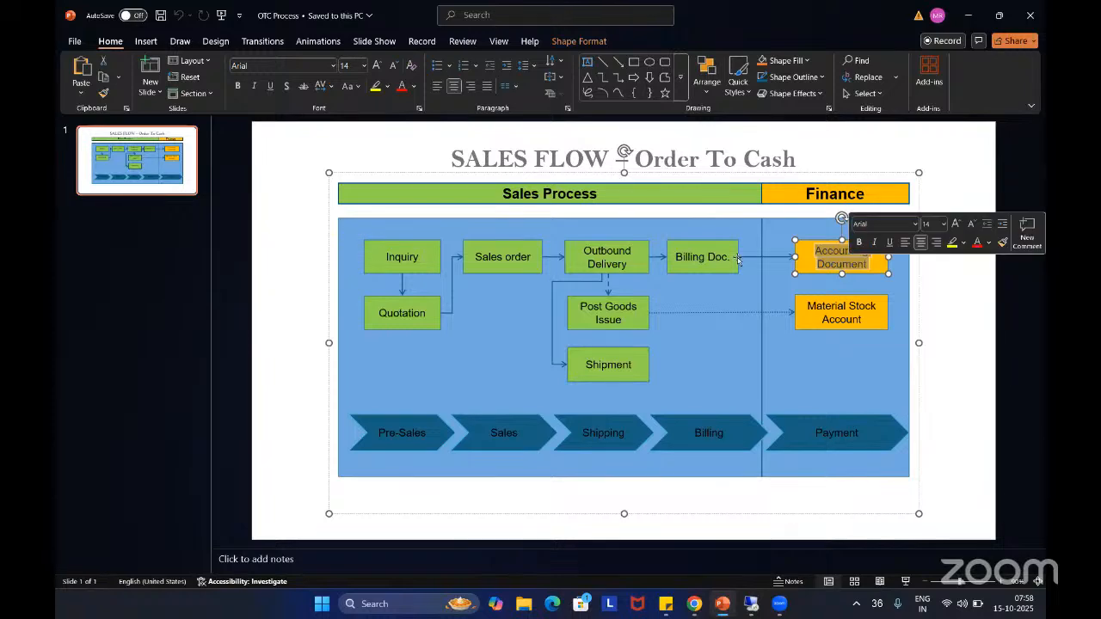
click(818, 262)
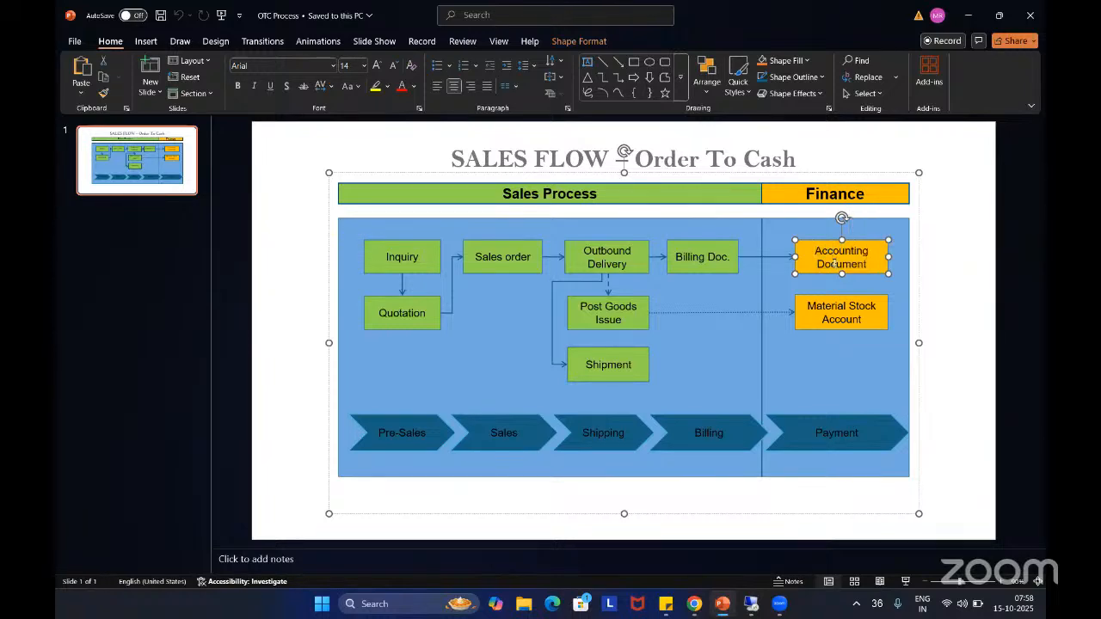
Switch back to the invoice in SAP and check its status in the document flow again
key(alt+Tab)
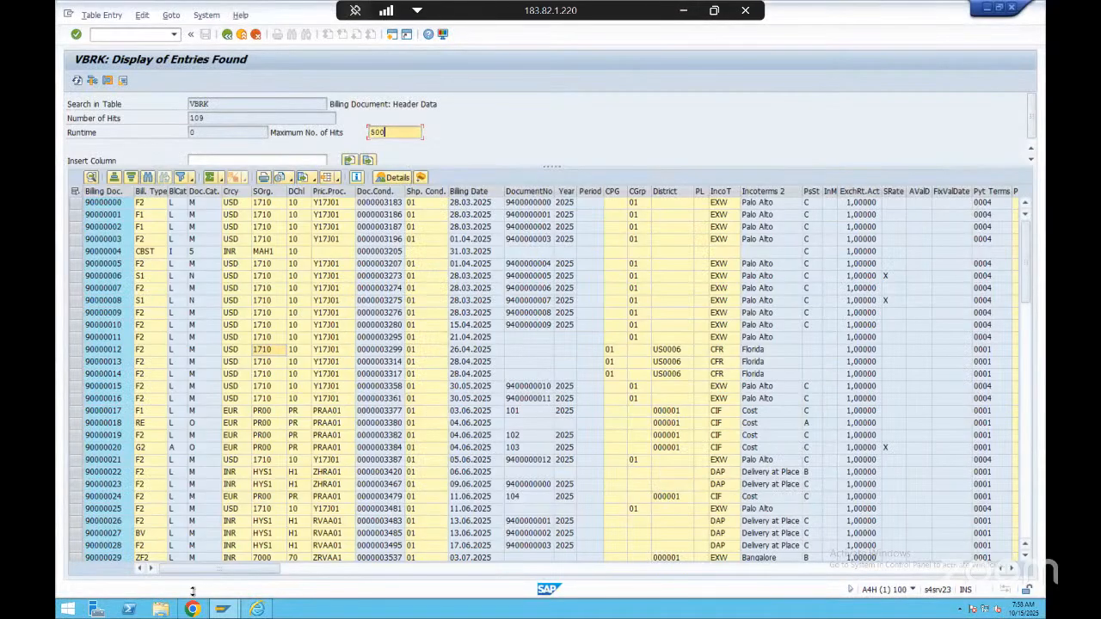
click(280, 551)
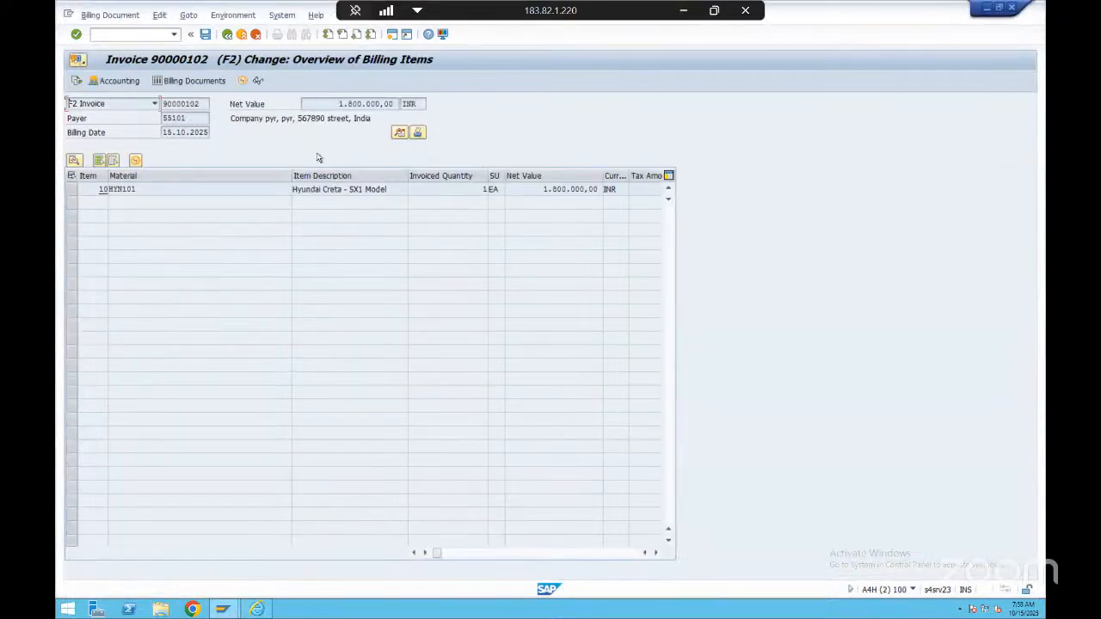
click(78, 81)
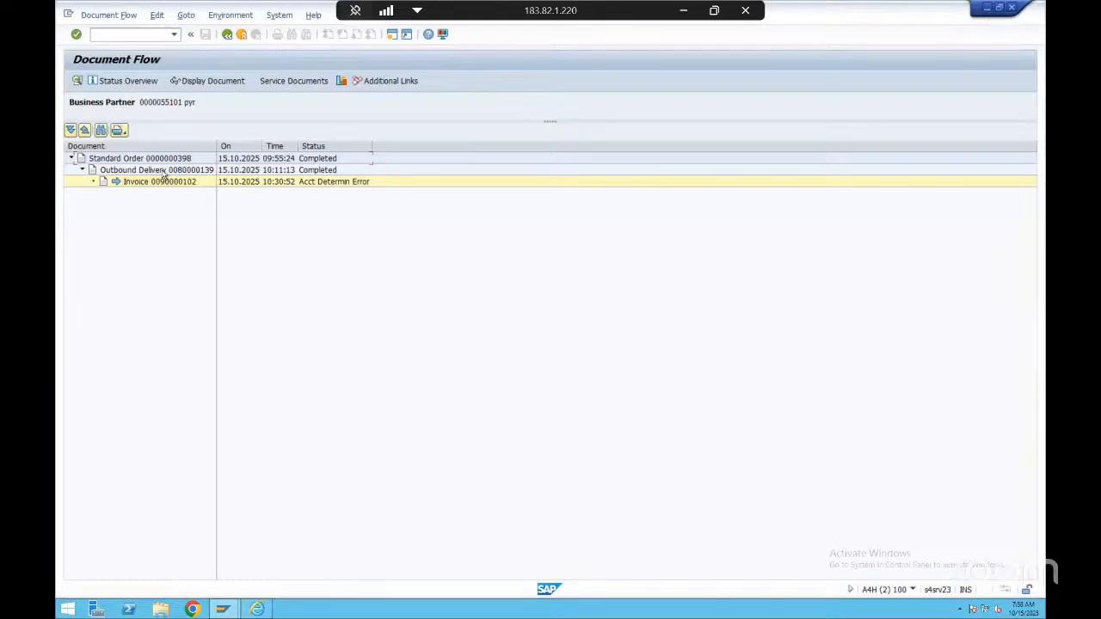
click(332, 182)
double_click(169, 183)
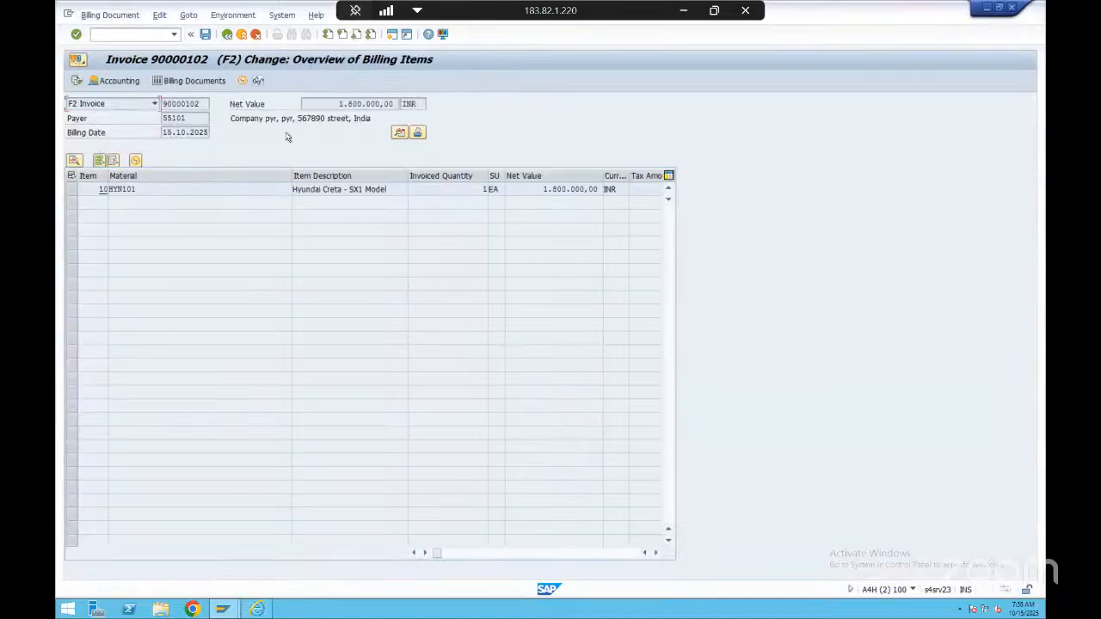
Run the account determination analysis for revenue accounts and examine the first PR00 condition type's details
click(233, 15)
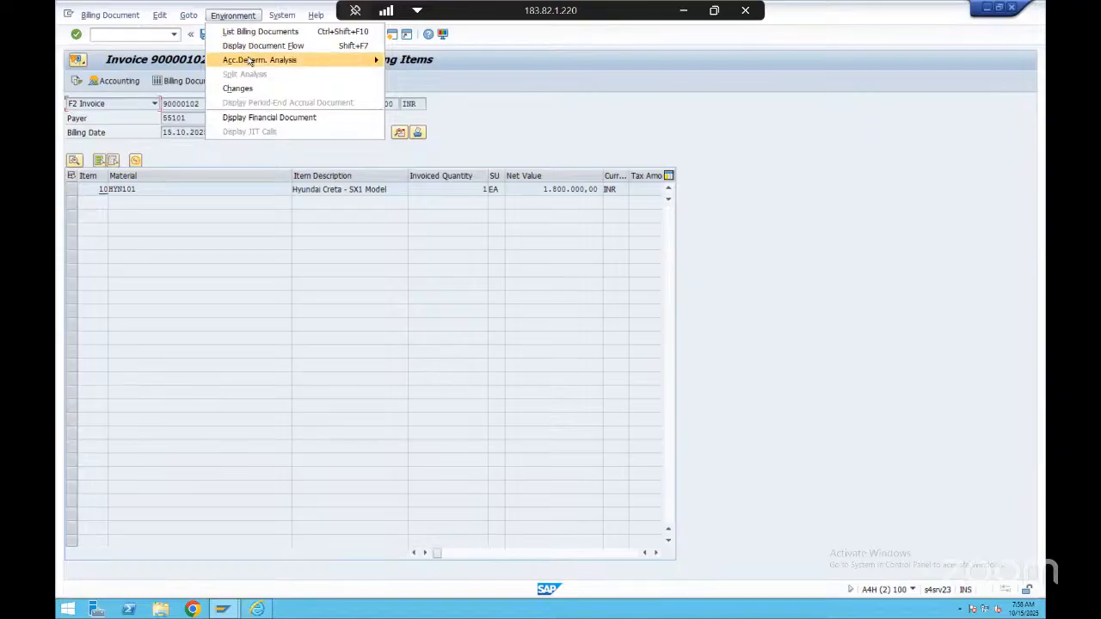
mouse_move(251, 61)
click(439, 64)
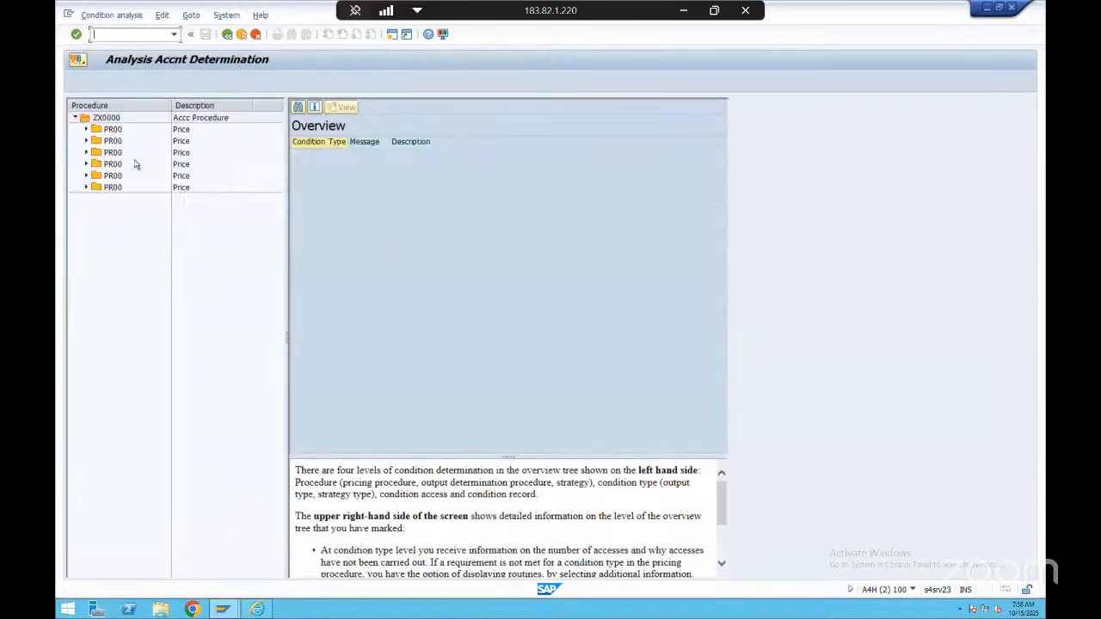
double_click(120, 130)
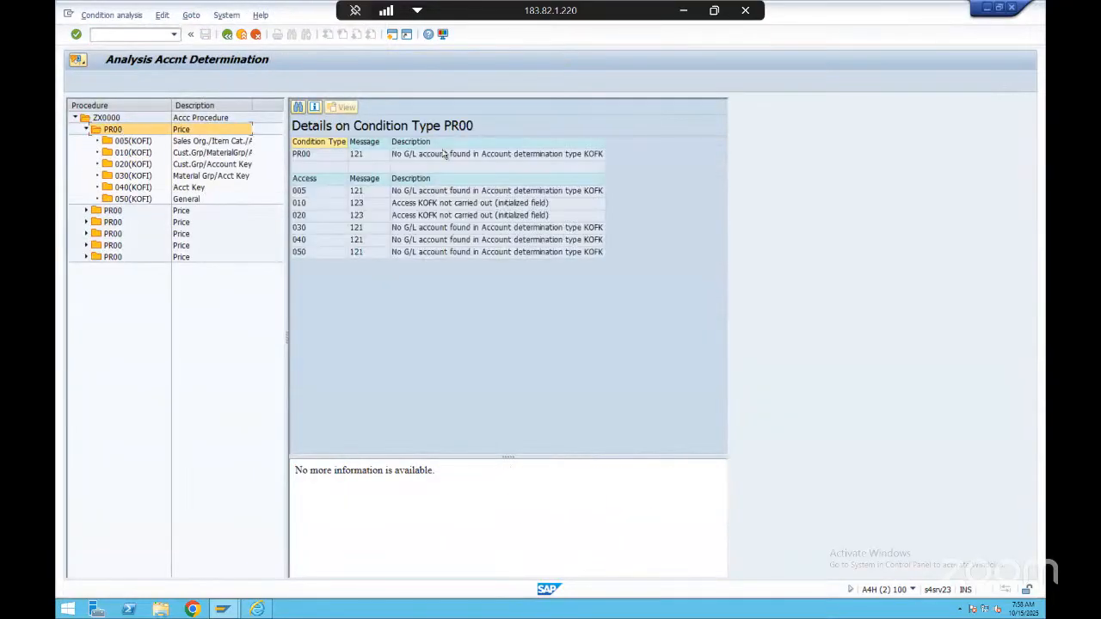
click(443, 153)
click(443, 253)
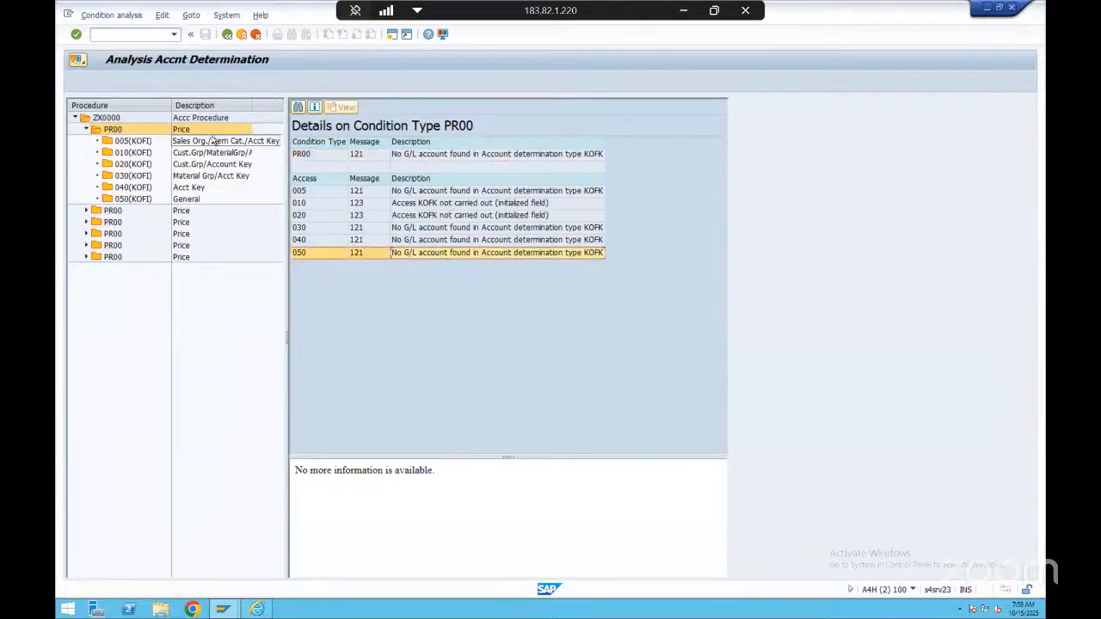
Examine the PR00 accesses, including the customer account assignment group in access 010, and return to the billing items overview
click(207, 141)
click(186, 129)
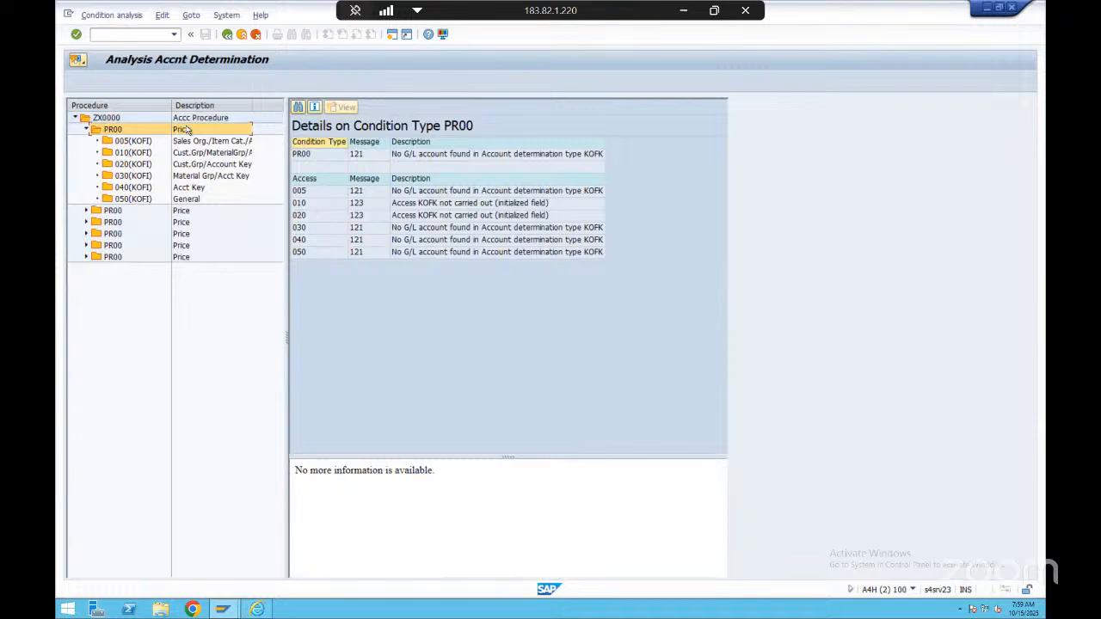
click(206, 142)
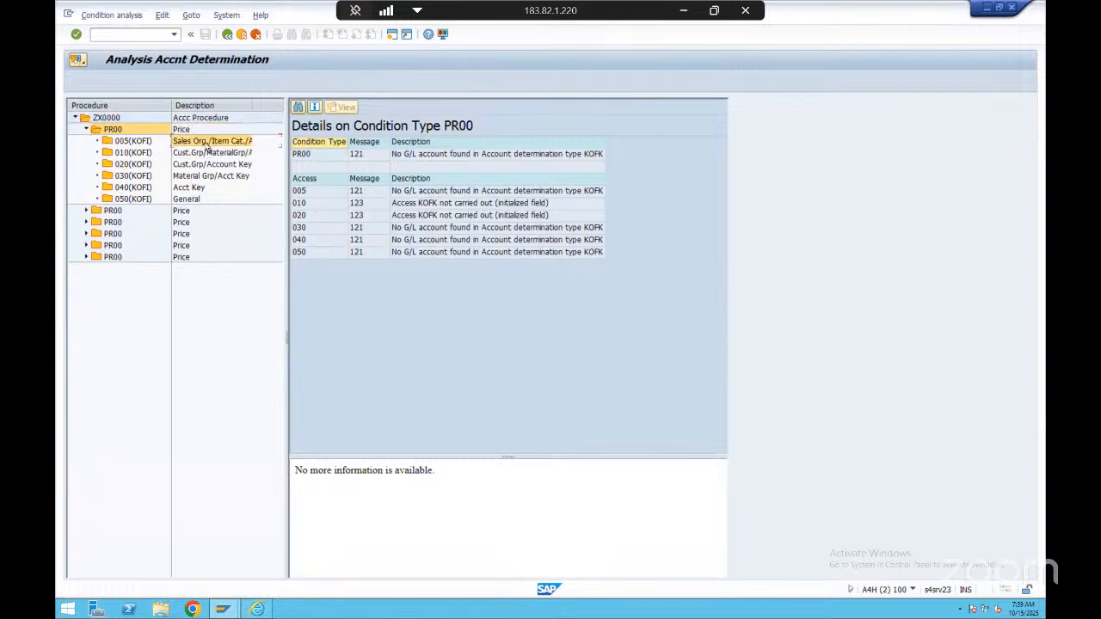
click(206, 177)
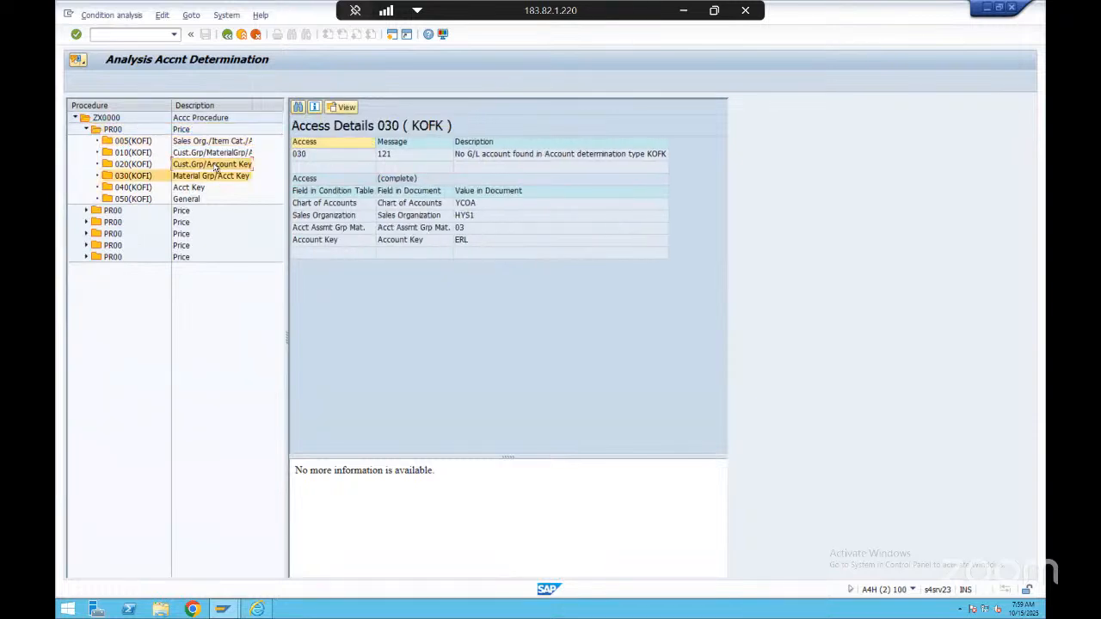
click(219, 164)
click(199, 187)
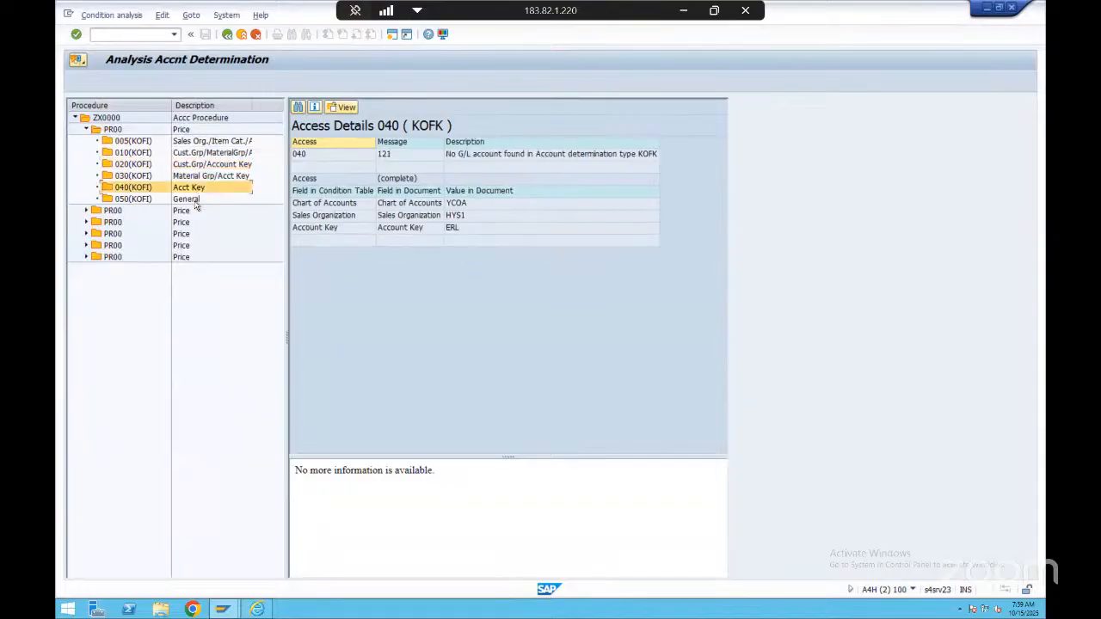
click(196, 199)
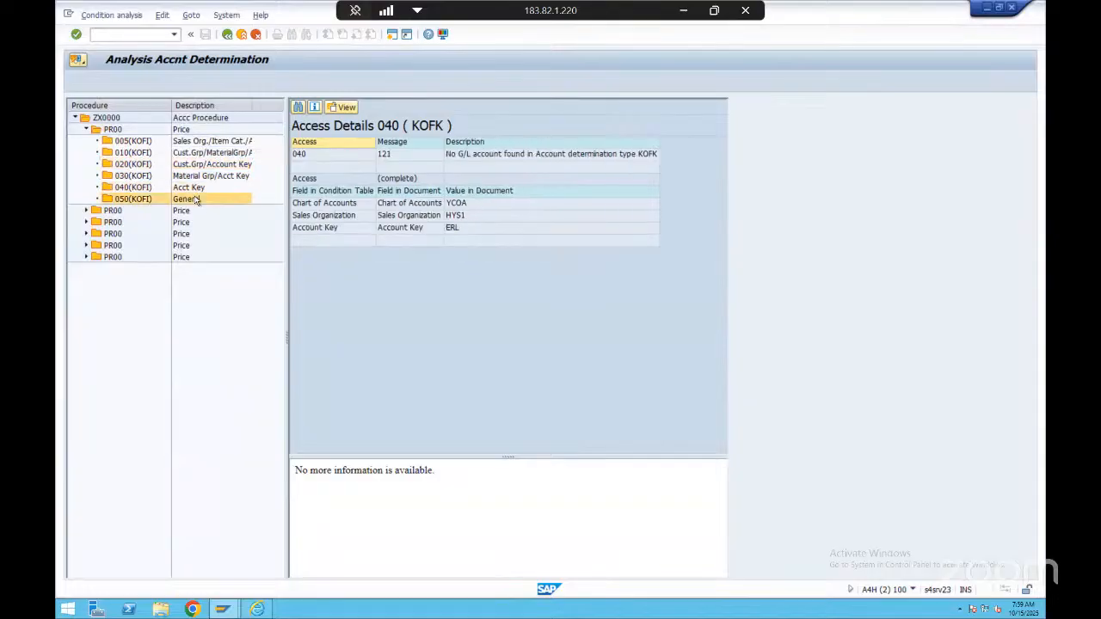
click(215, 154)
click(434, 230)
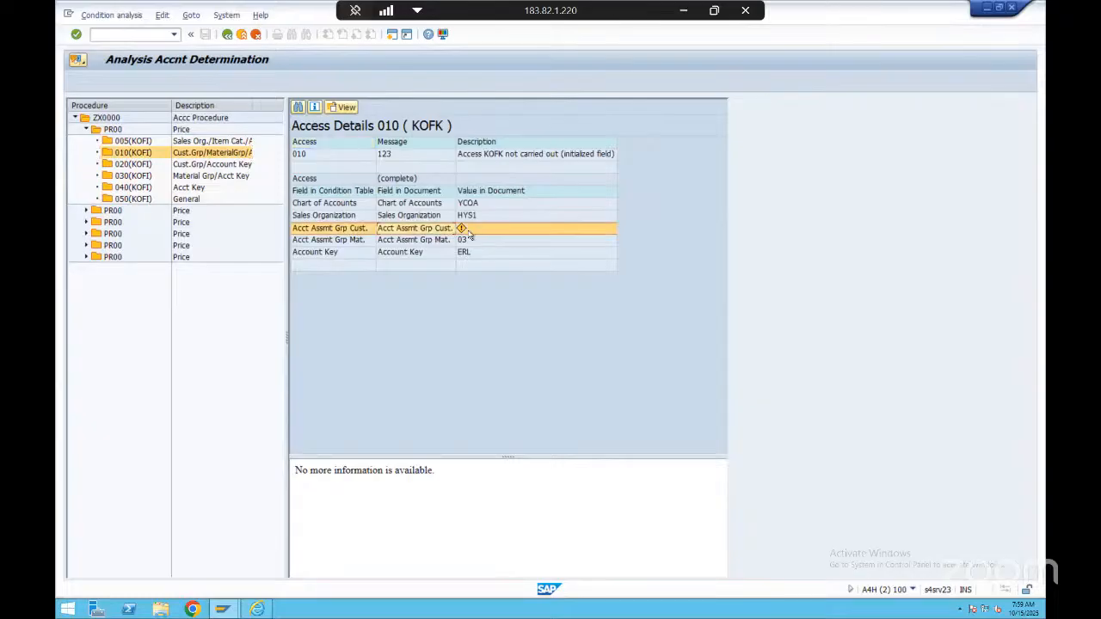
click(227, 34)
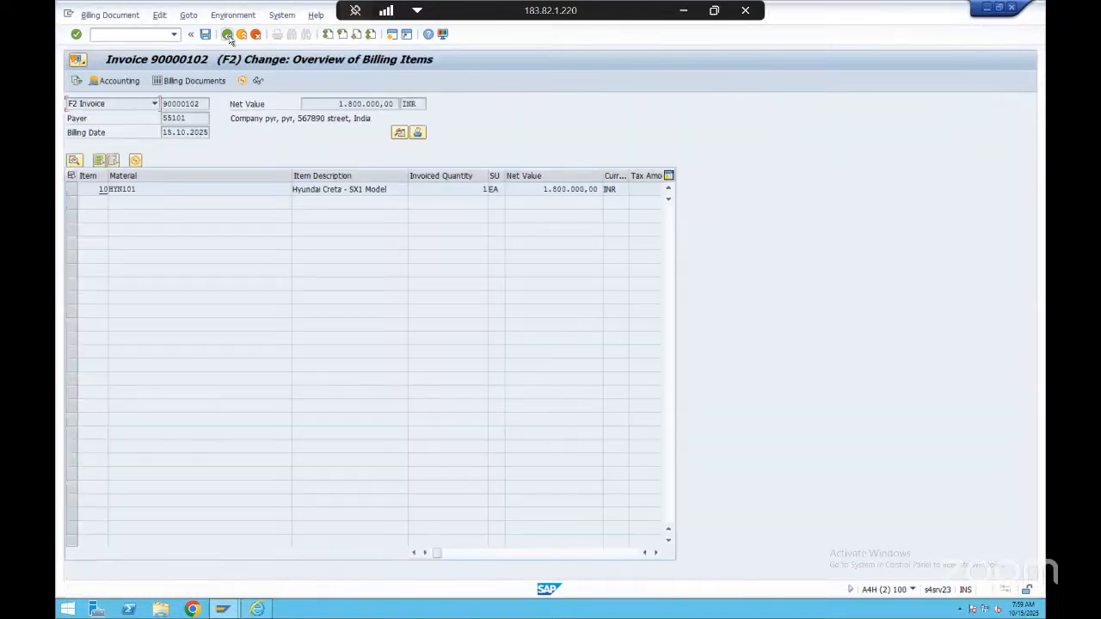
Set the customer account assignment group to 01 Domestic Revenues in the invoice's header detail and return to the items overview
click(399, 131)
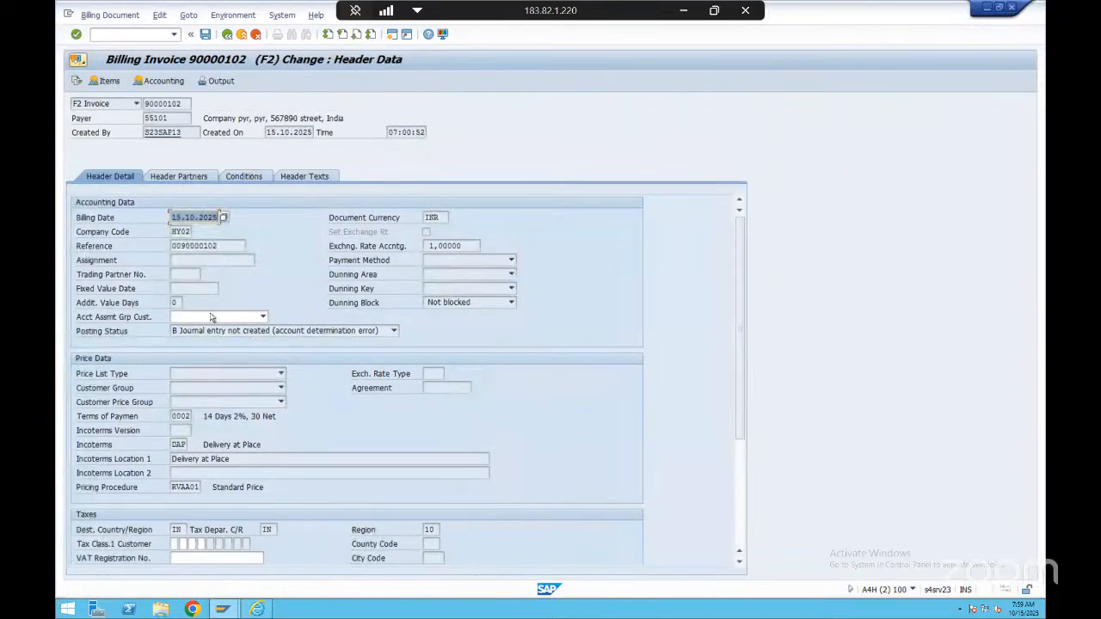
click(262, 316)
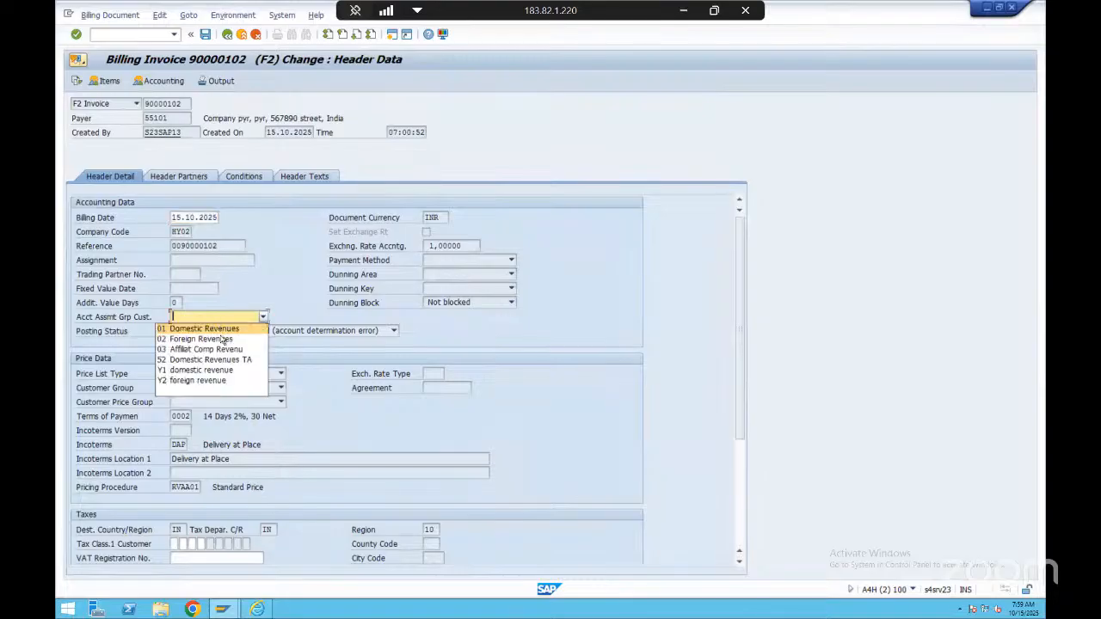
click(206, 329)
click(227, 34)
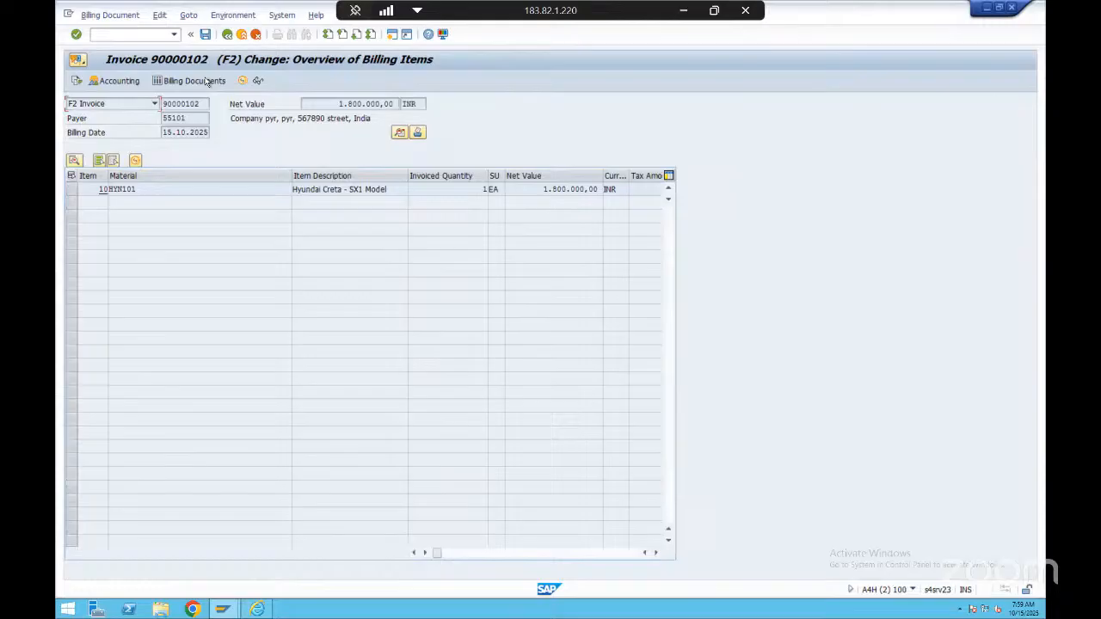
Rerun the account determination analysis for revenue accounts and examine the field values of access 010 under the first PR00
click(233, 15)
mouse_move(290, 59)
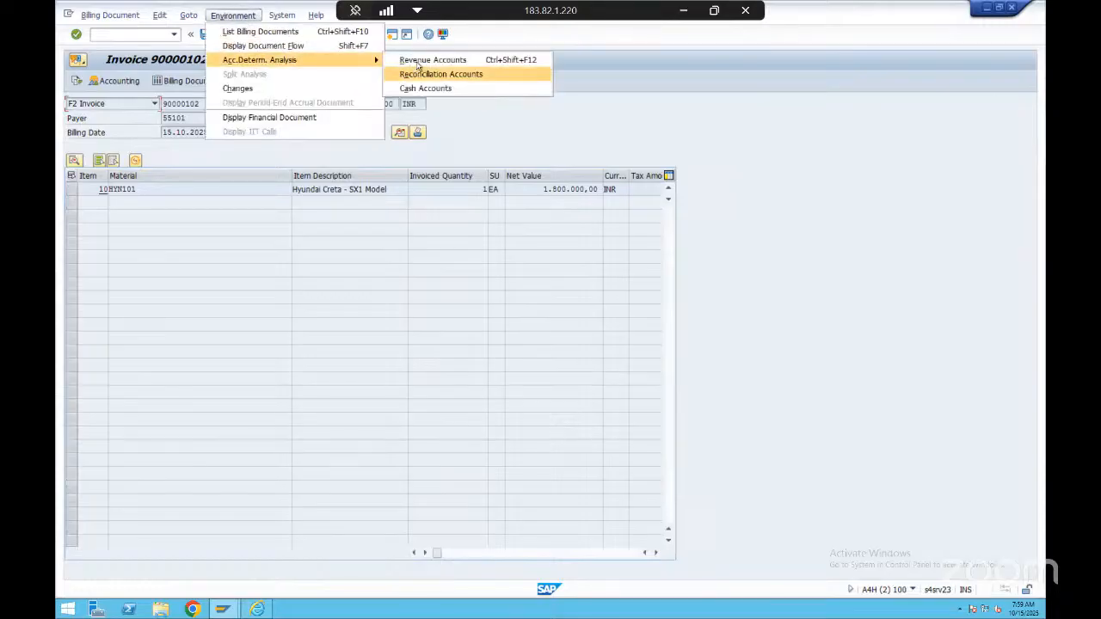
click(430, 72)
double_click(129, 129)
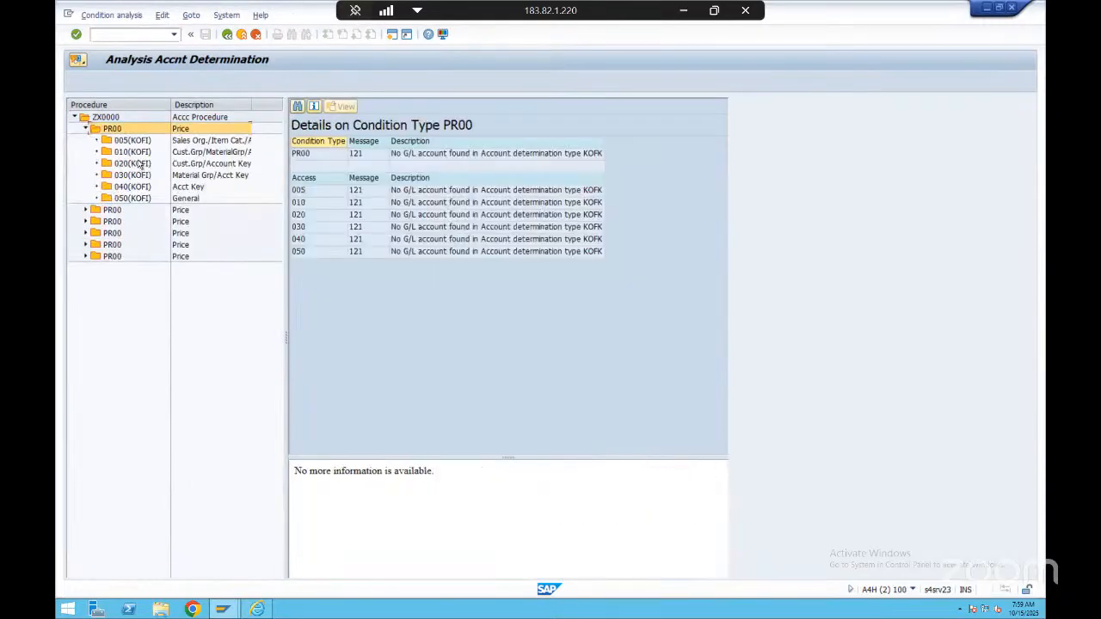
click(205, 153)
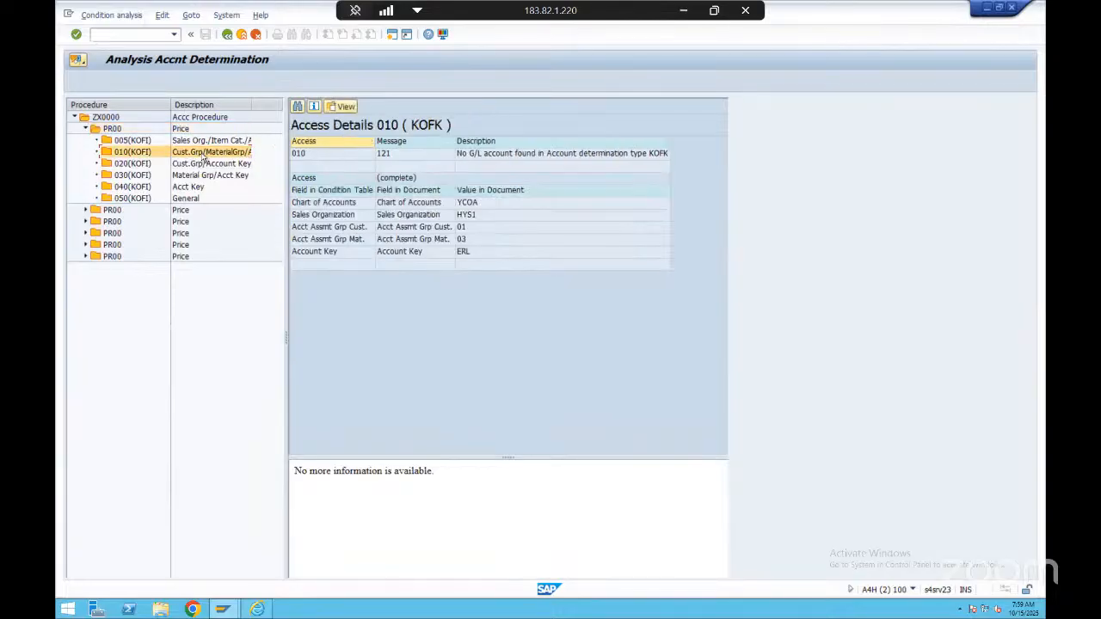
click(505, 215)
click(503, 240)
click(502, 254)
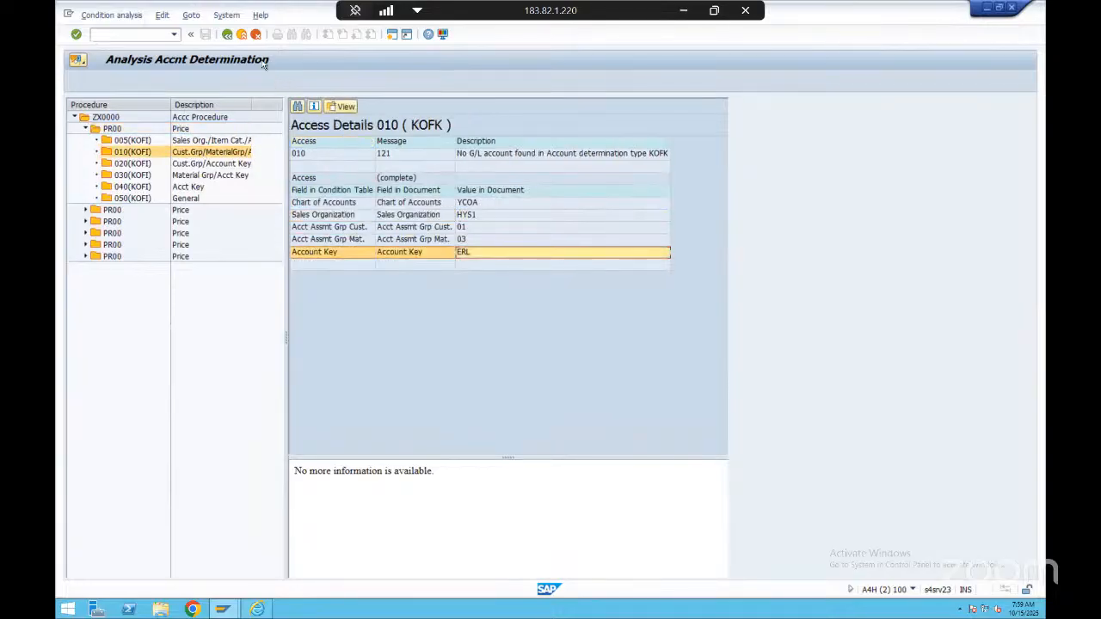
Return to the billing items overview and save the invoice
click(228, 36)
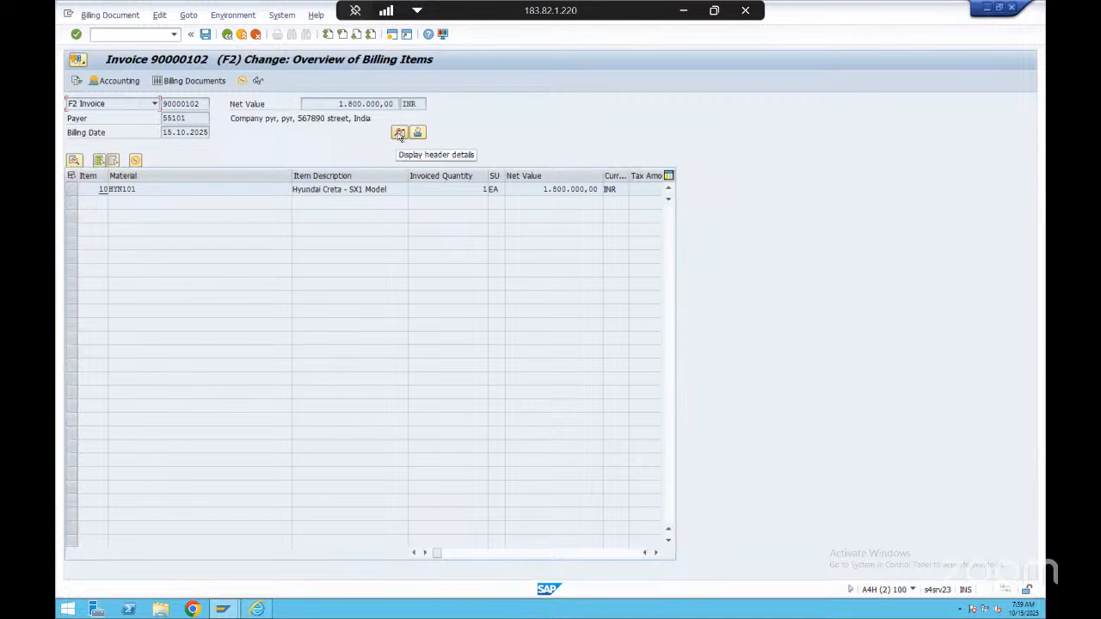
click(205, 34)
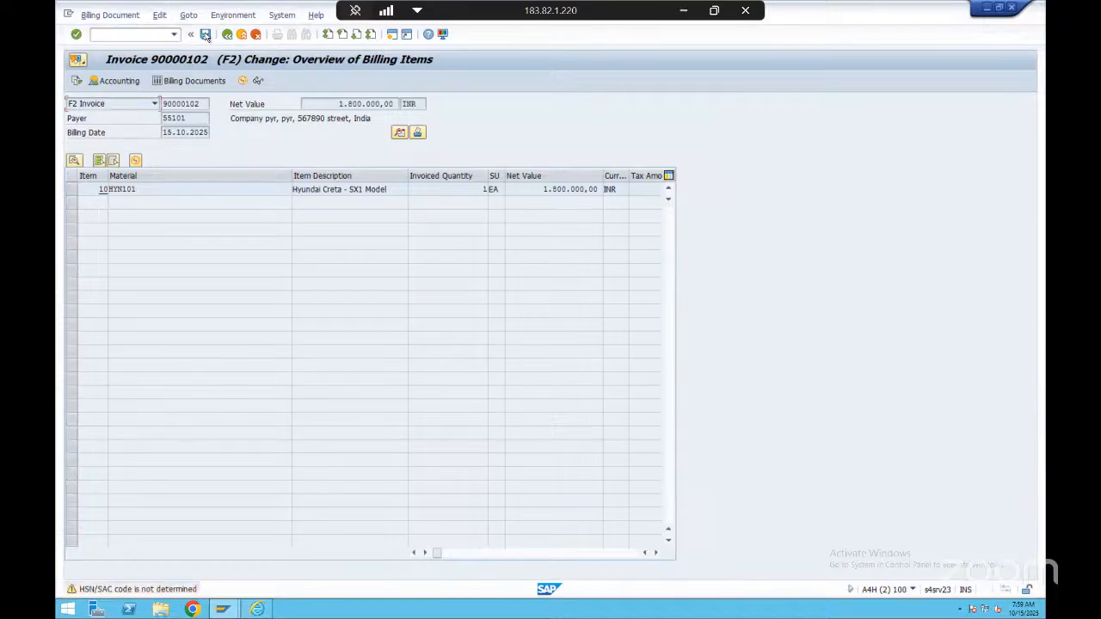
click(206, 34)
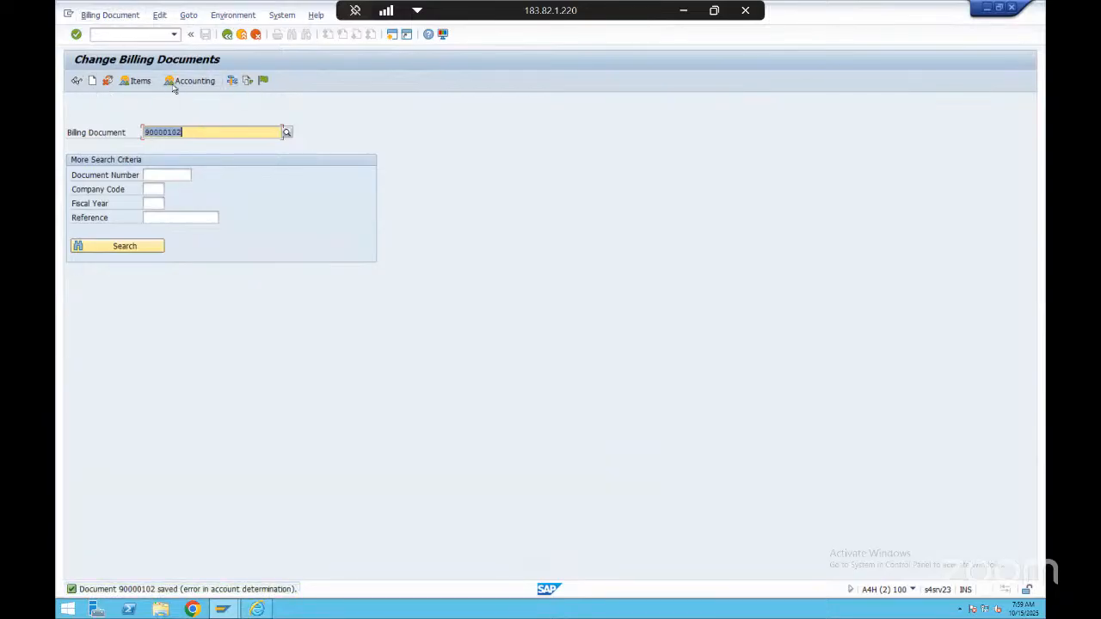
Open transaction VKOA in a new session and display table 001 Cust.Grp/MaterialGrp/AcctKey
click(145, 35)
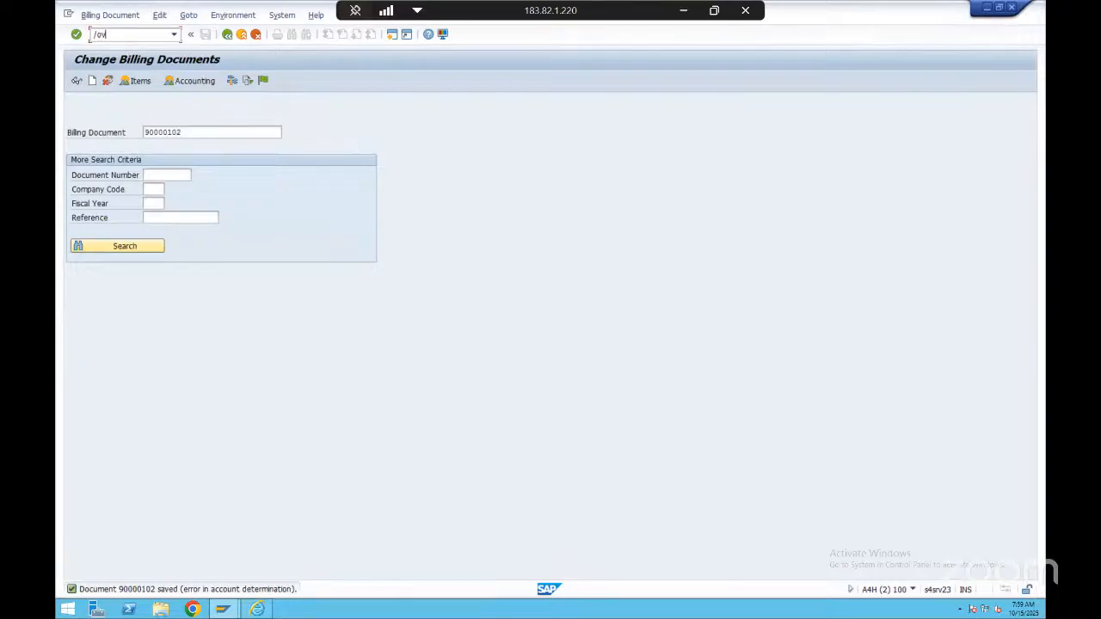
text(/ovkoa)
key(Return)
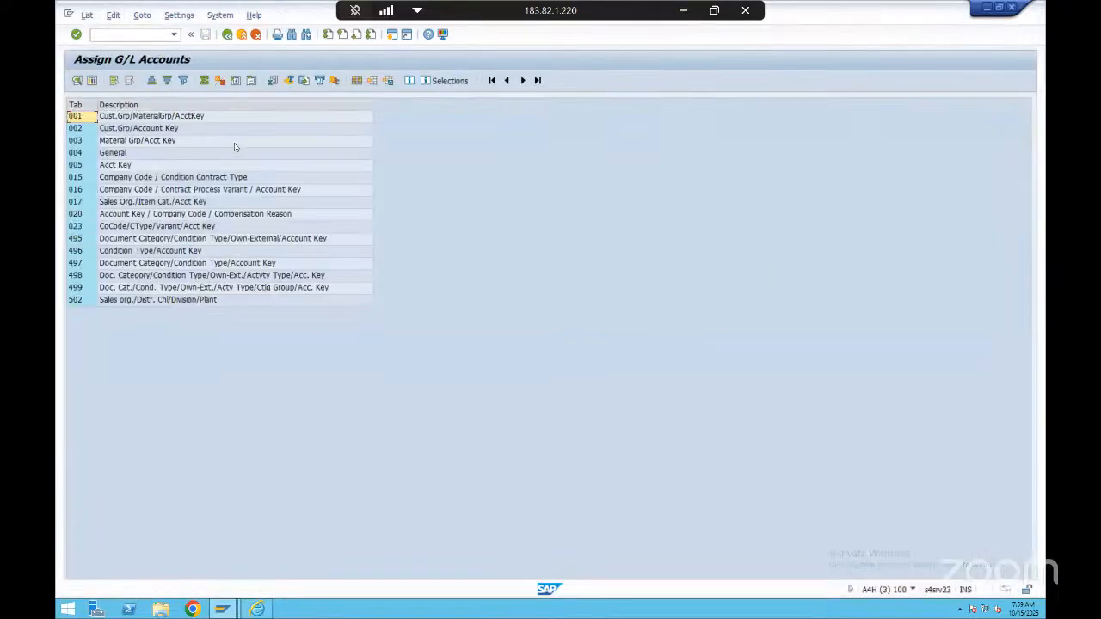
double_click(193, 116)
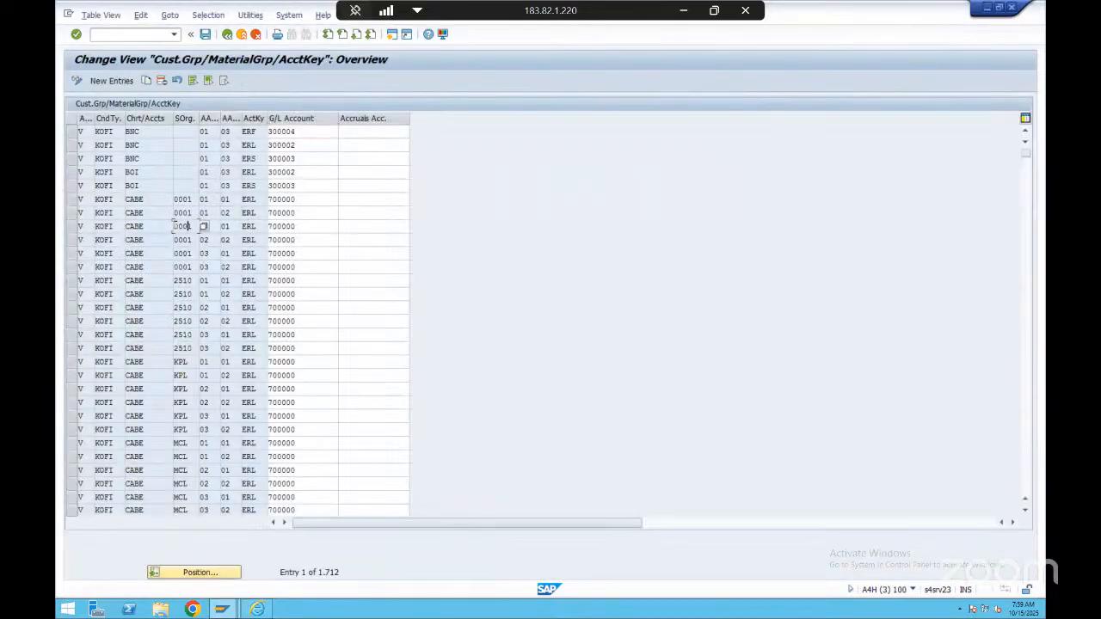
scroll(178, 226, down, 6)
scroll(178, 226, down, 20)
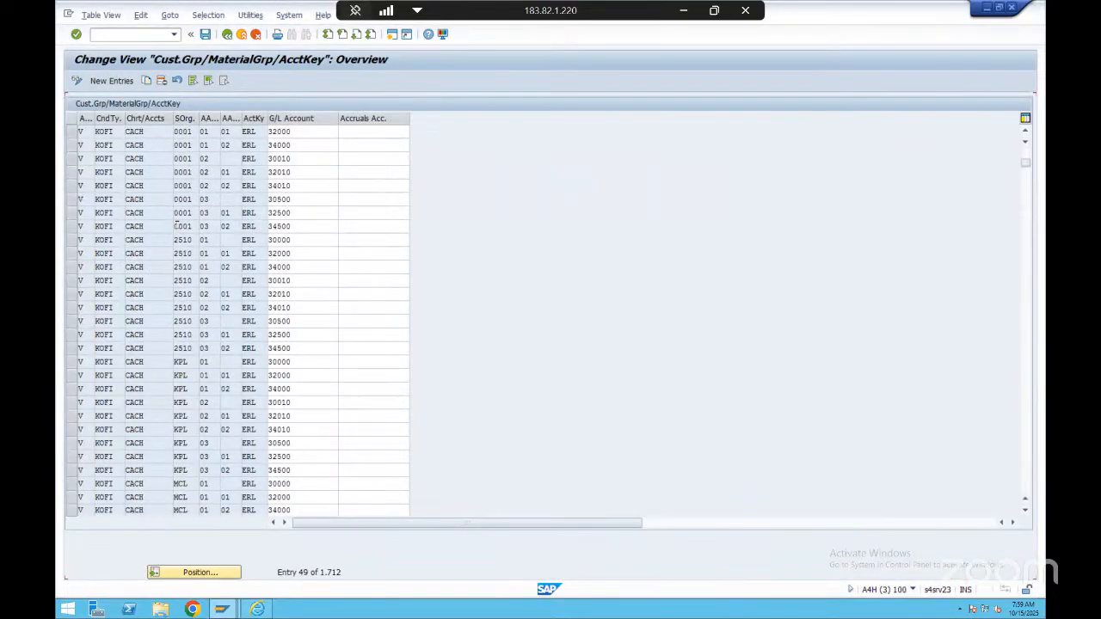
Switch back to the billing document, reopen its revenue account analysis, and examine the chart of accounts and sales organization in access 010
key(alt+Tab)
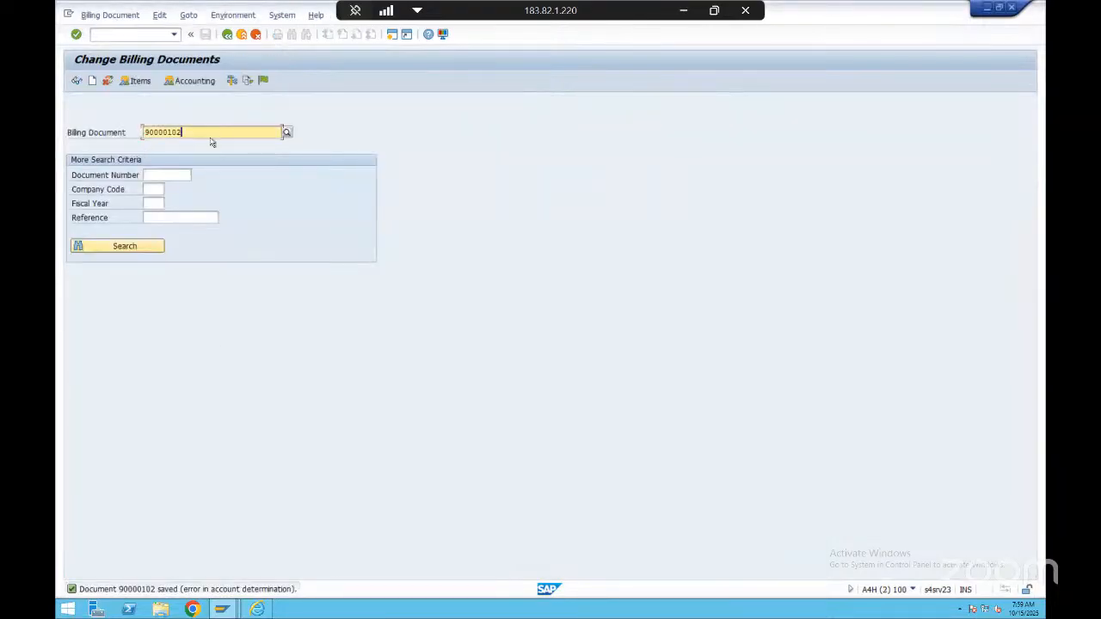
key(Return)
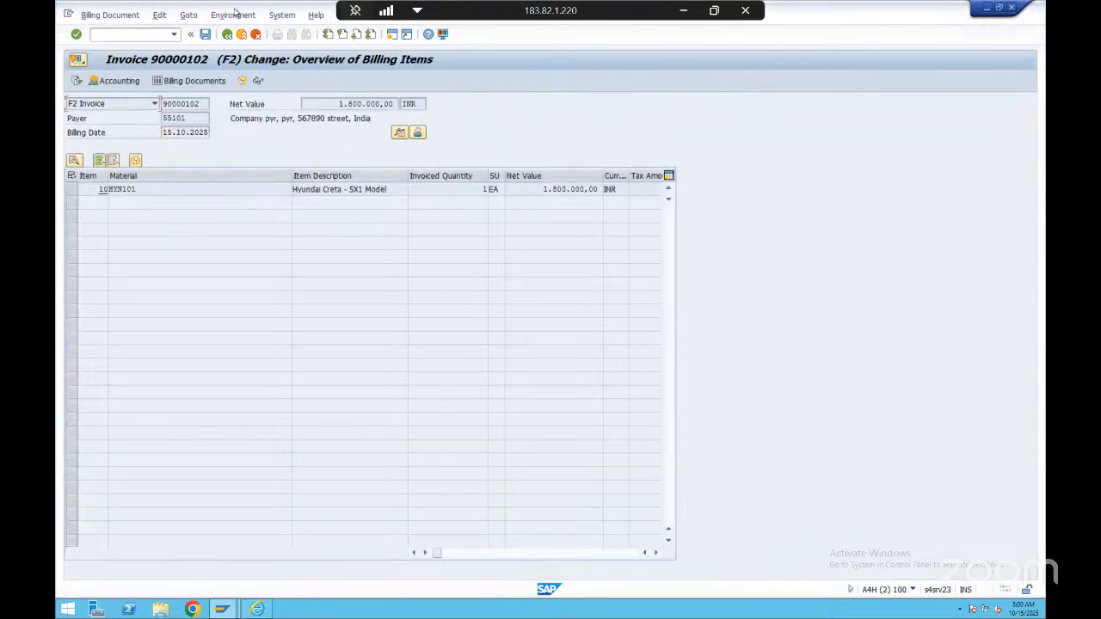
click(233, 14)
mouse_move(290, 60)
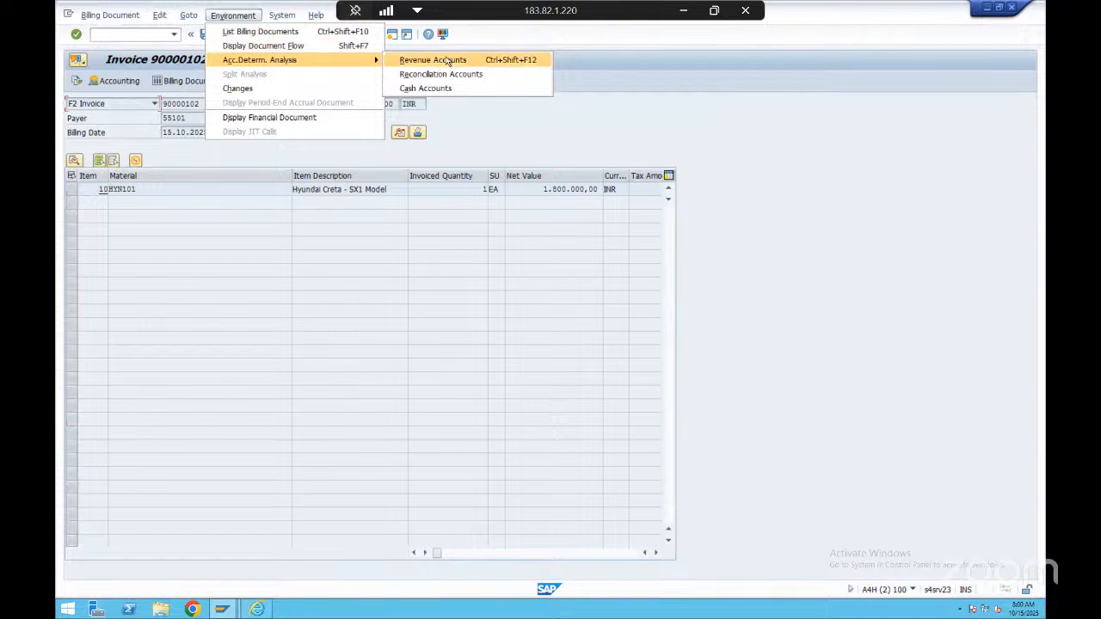
click(440, 57)
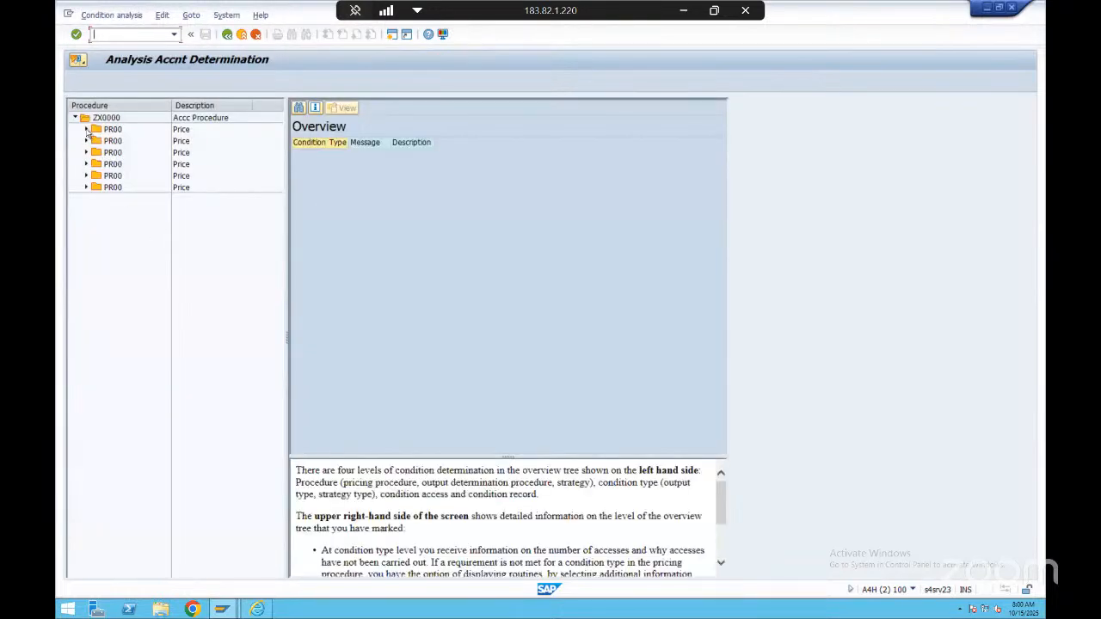
click(87, 129)
click(215, 153)
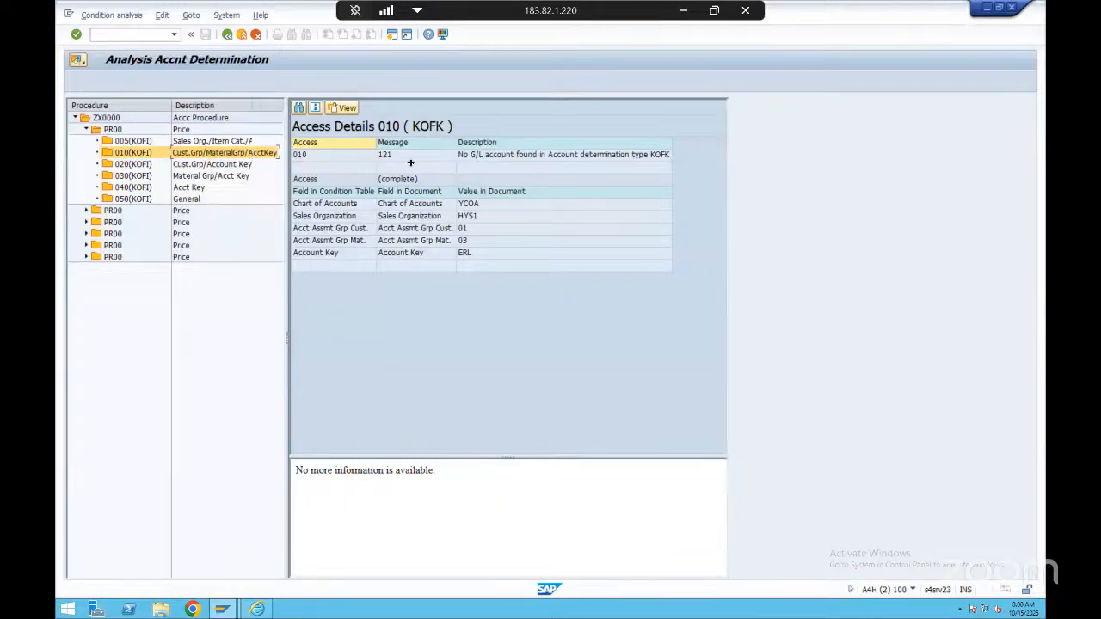
click(494, 203)
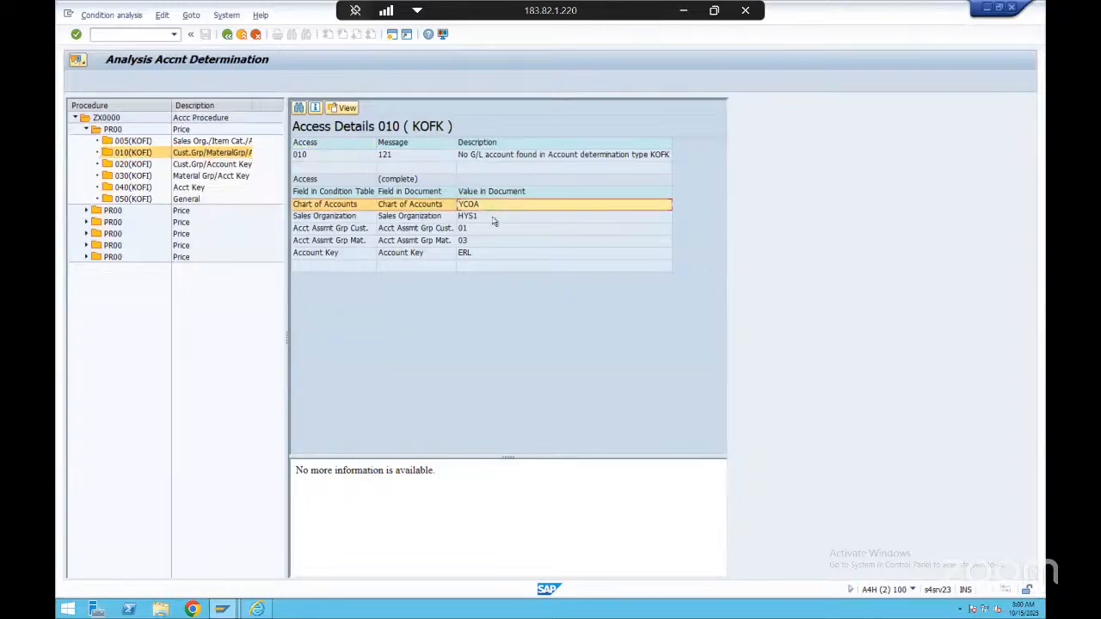
click(494, 217)
click(505, 208)
Switch to the G/L assignment table and start an entry search with application V, chart of accounts YCOA and sales organization HYS1
key(alt+Tab)
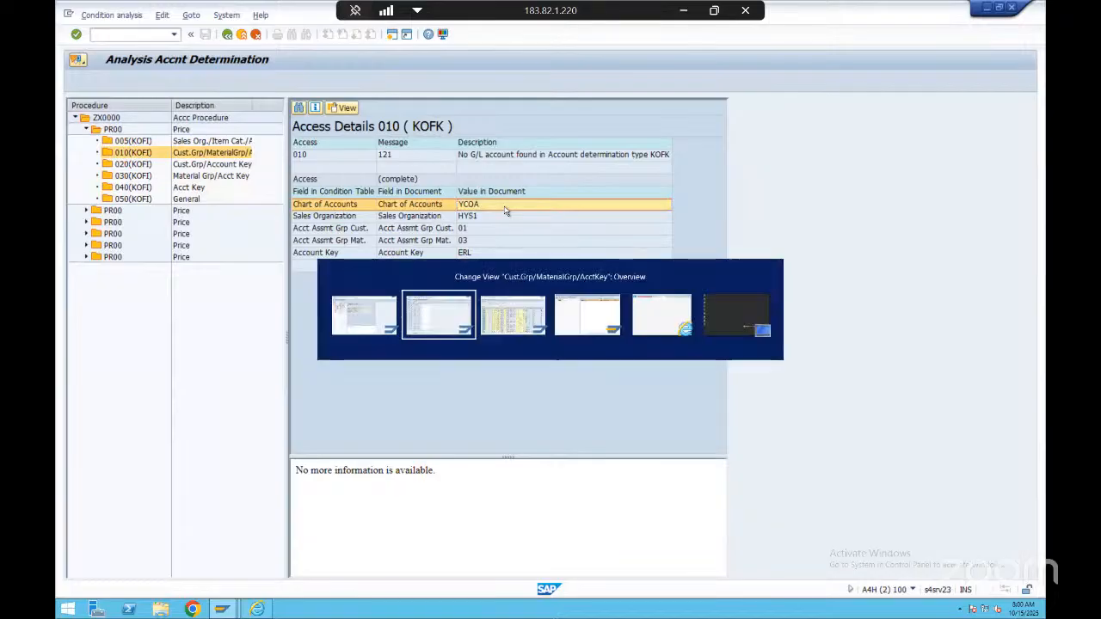
scroll(176, 172, down, 5)
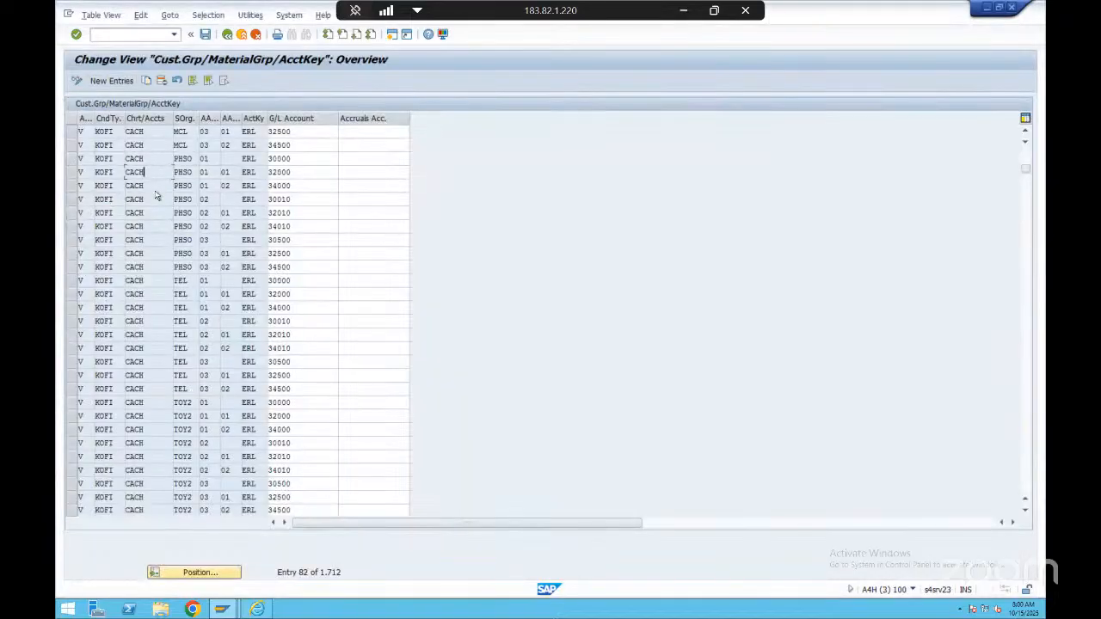
click(198, 573)
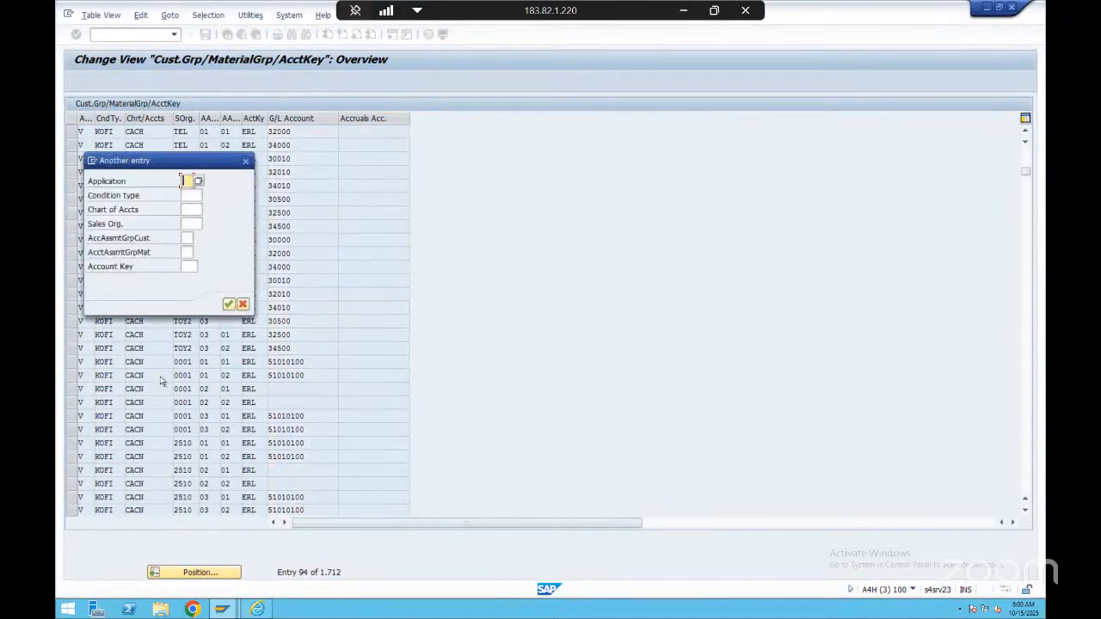
text(V)
key(Tab)
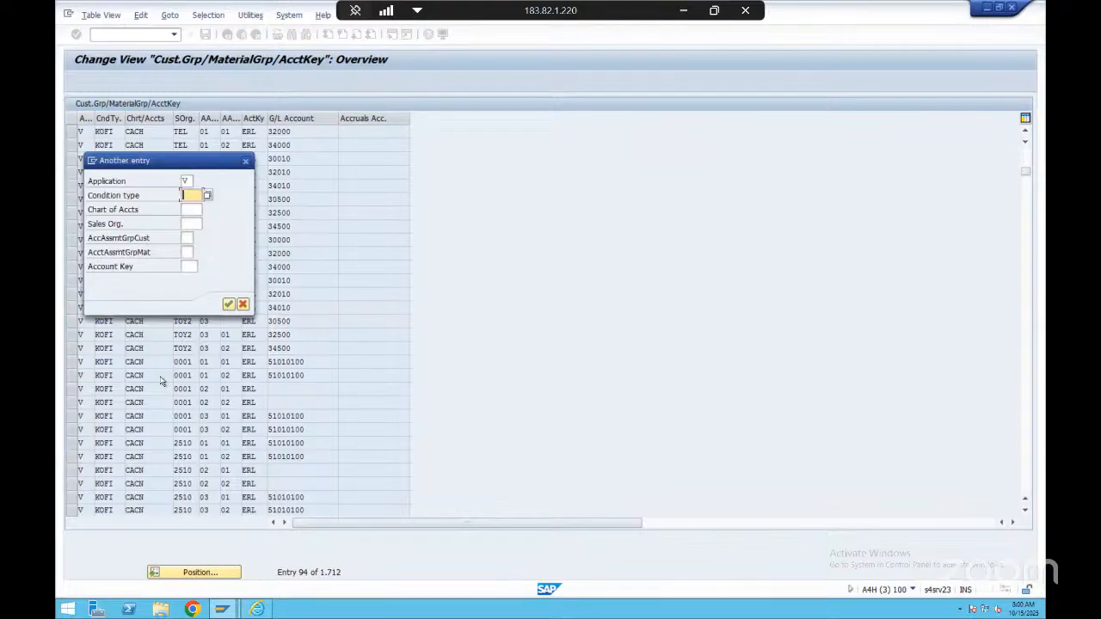
key(Tab)
text(ycoa)
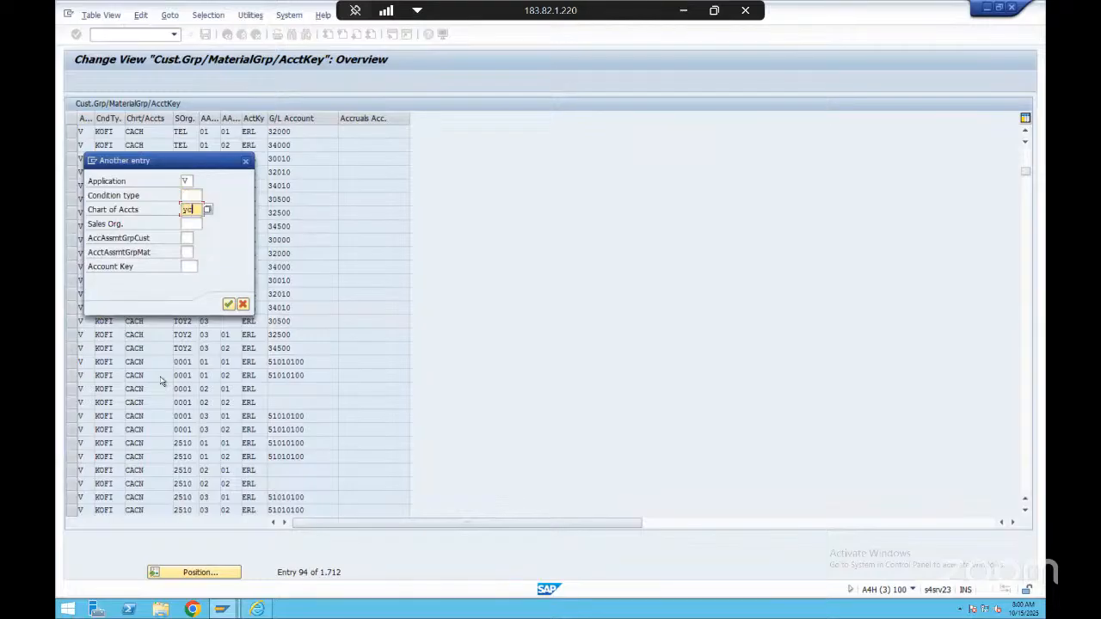
key(Tab)
key(alt+Tab)
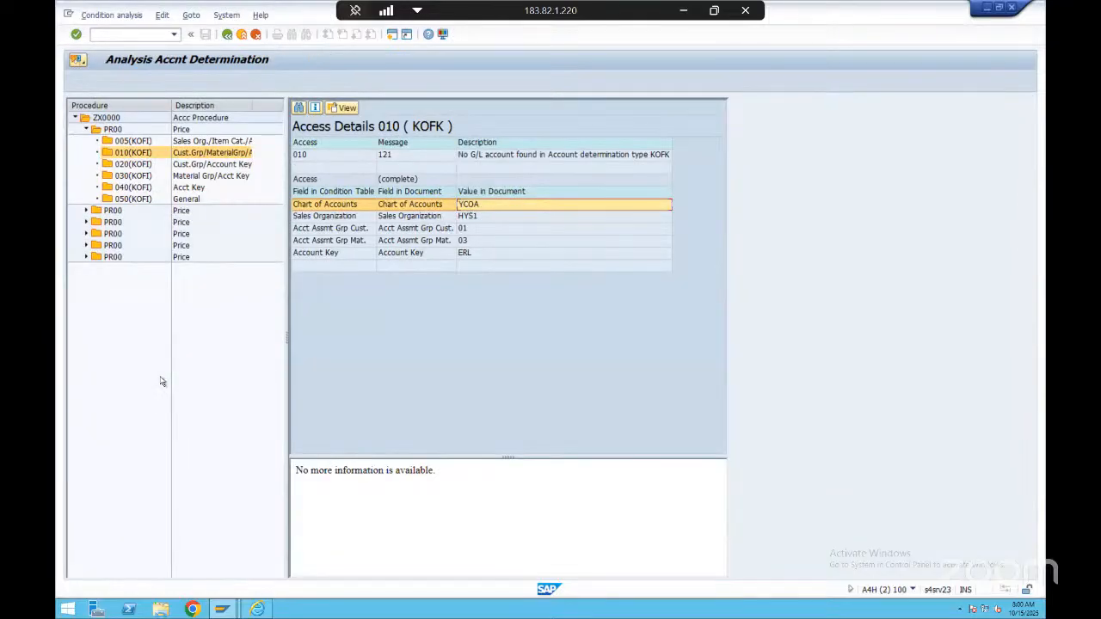
key(alt+Tab)
text(hys1)
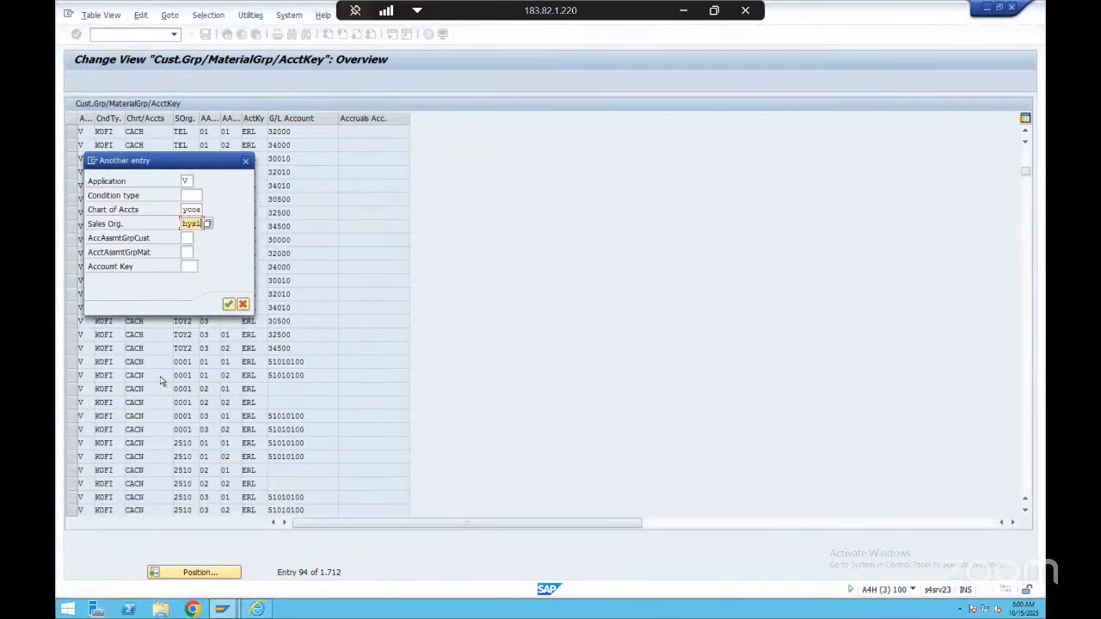
Add customer assignment group 01 and material assignment group 03 to the search criteria and position the table on that combination
key(Tab)
text(h1)
key(Tab)
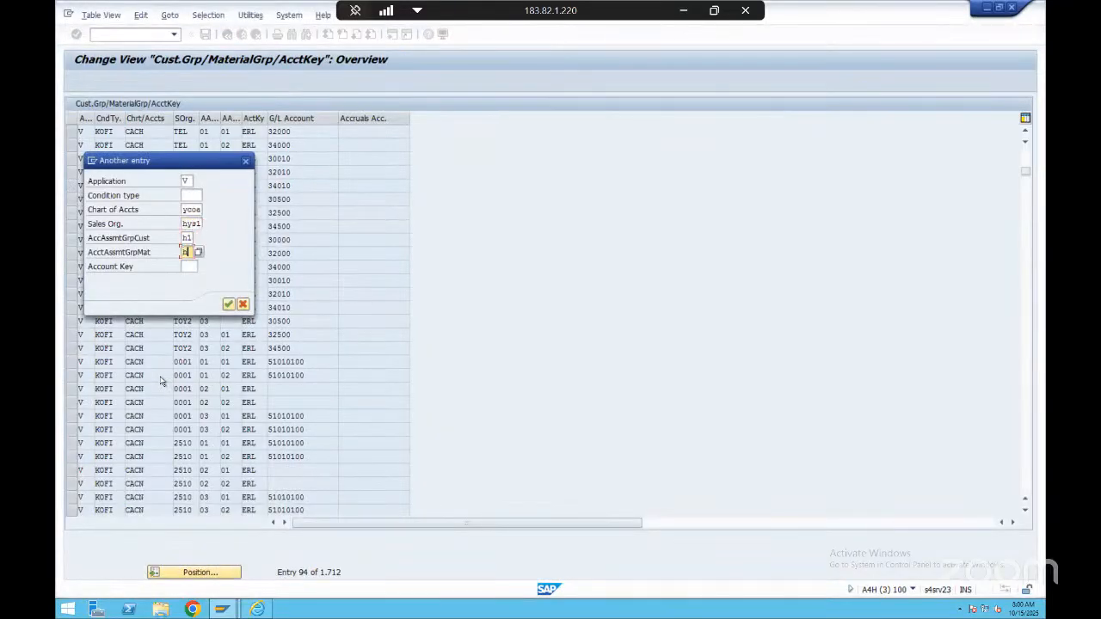
key(shift+Tab)
key(BackSpace)
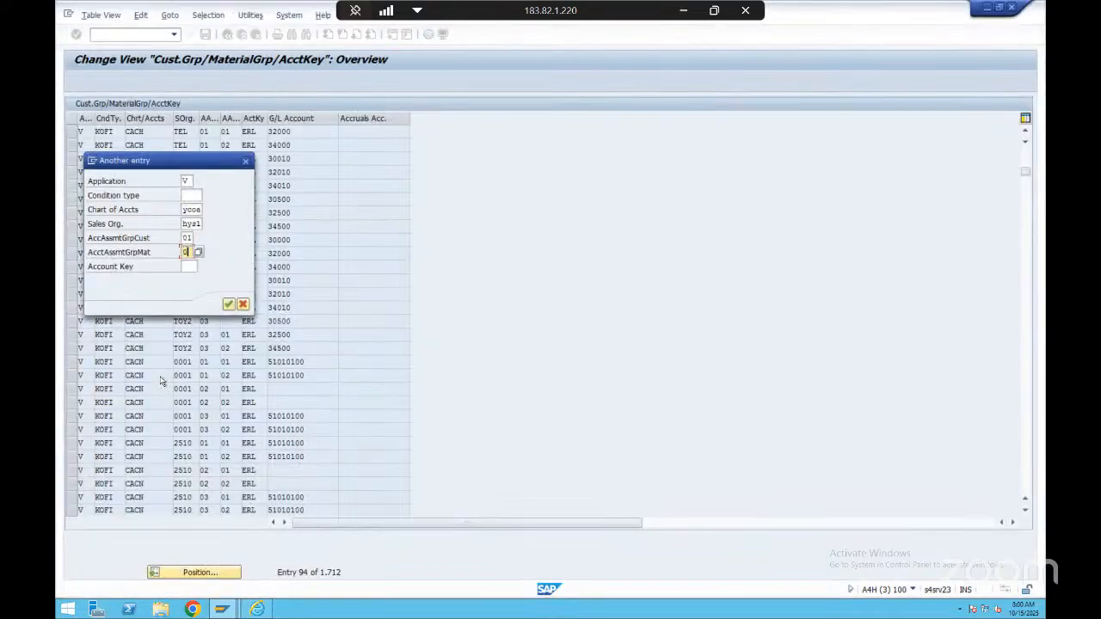
text(3)
key(Tab)
key(Return)
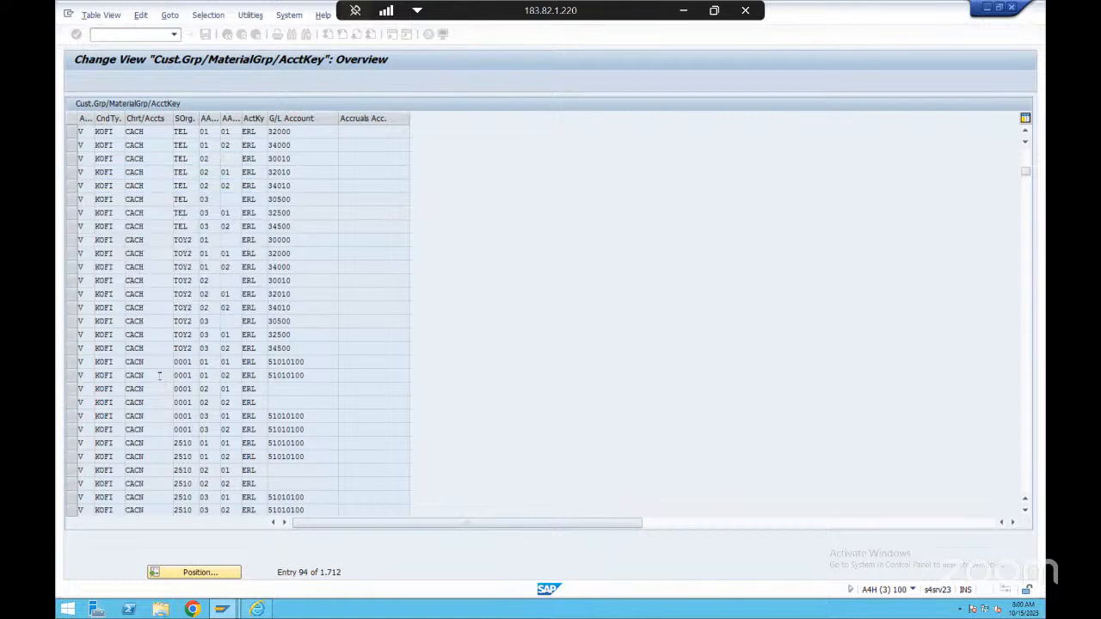
Look through the existing G/L account assignments for the chart of accounts and sales organization
click(149, 173)
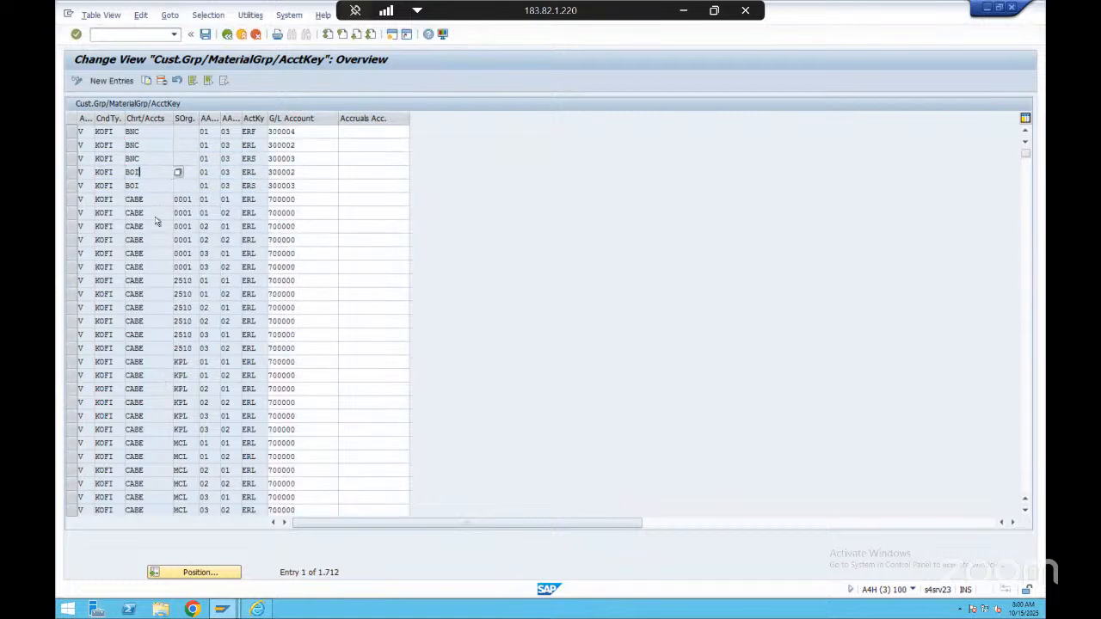
scroll(156, 218, down, 2)
scroll(156, 216, up, 2)
scroll(157, 216, down, 1)
scroll(157, 216, down, 7)
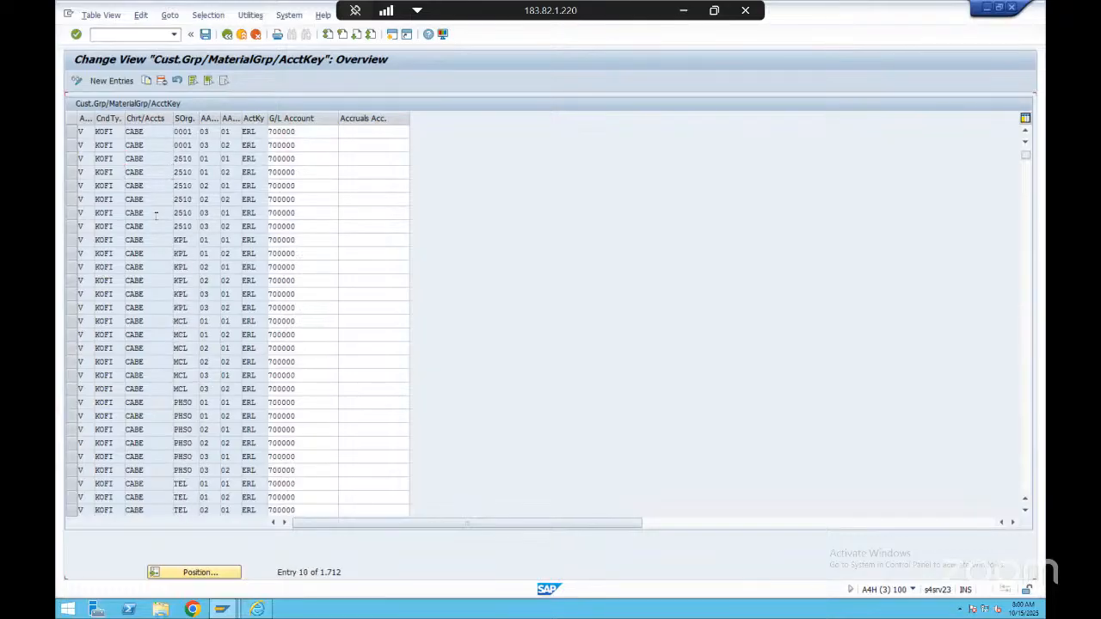
scroll(156, 216, up, 6)
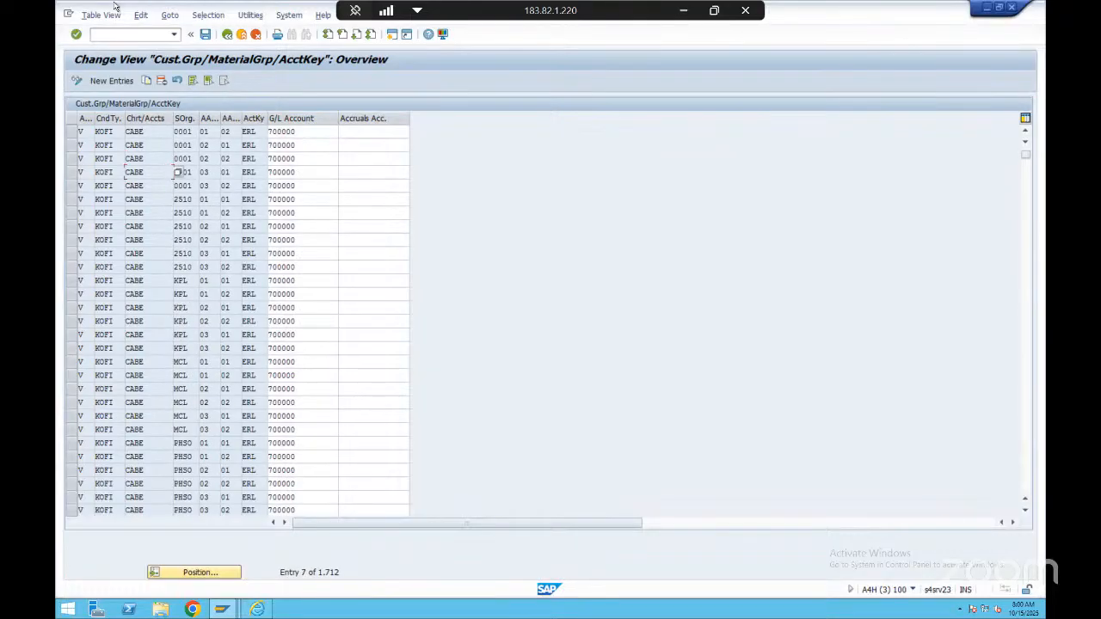
scroll(97, 208, down, 3)
click(166, 182)
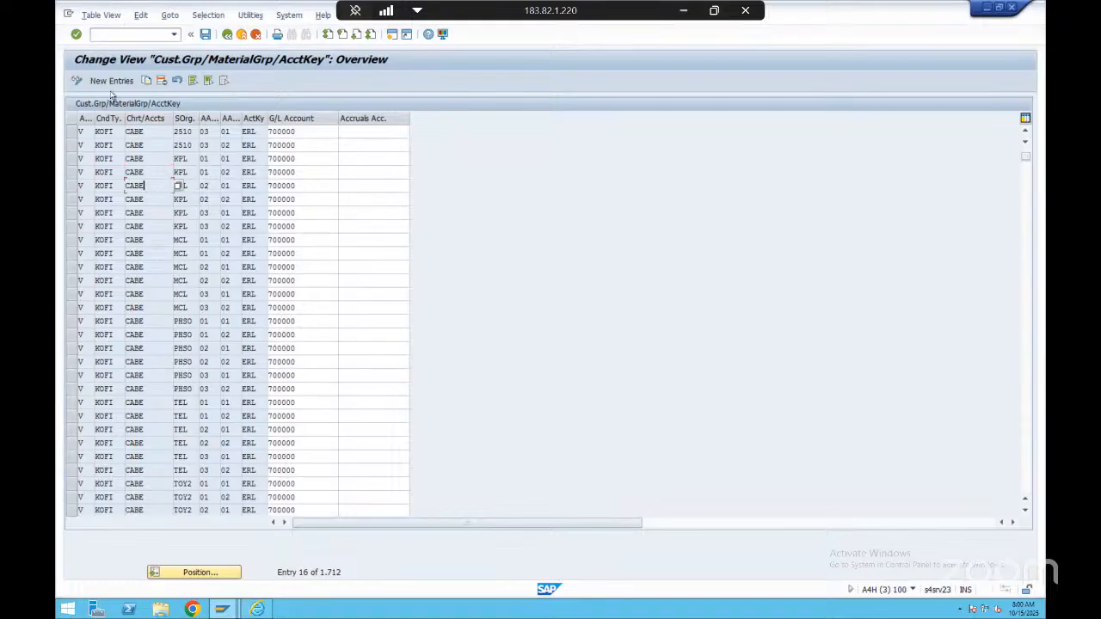
Start a new G/L assignment entry with application V, condition type KOFI, chart of accounts YCOA and sales organization HYS1
click(119, 81)
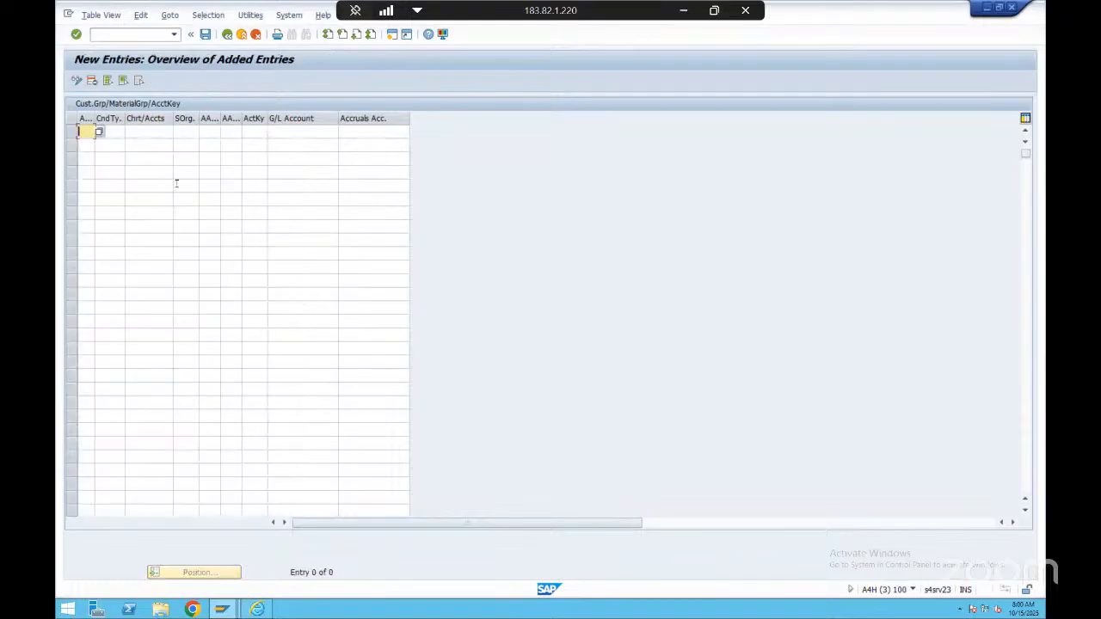
text(V)
key(Tab)
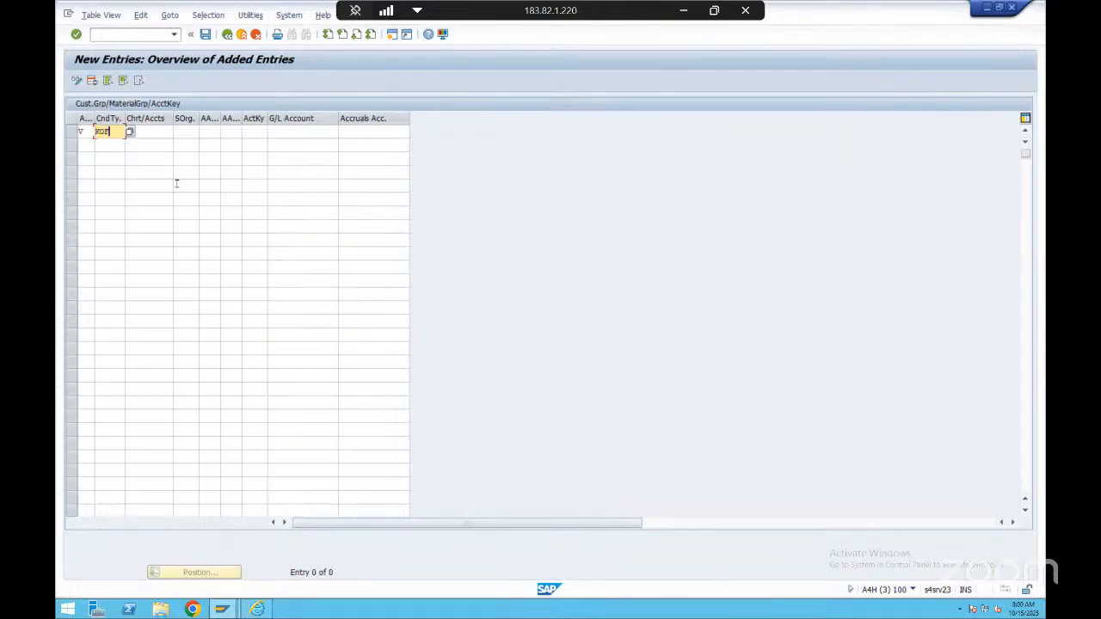
key(Tab)
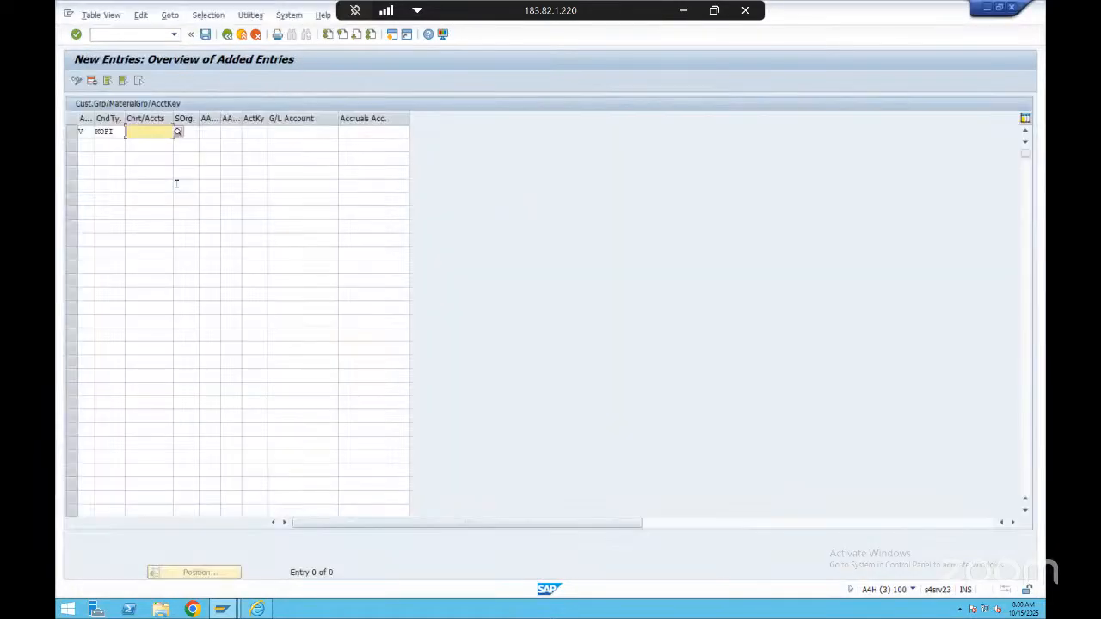
text(YCOA)
key(Tab)
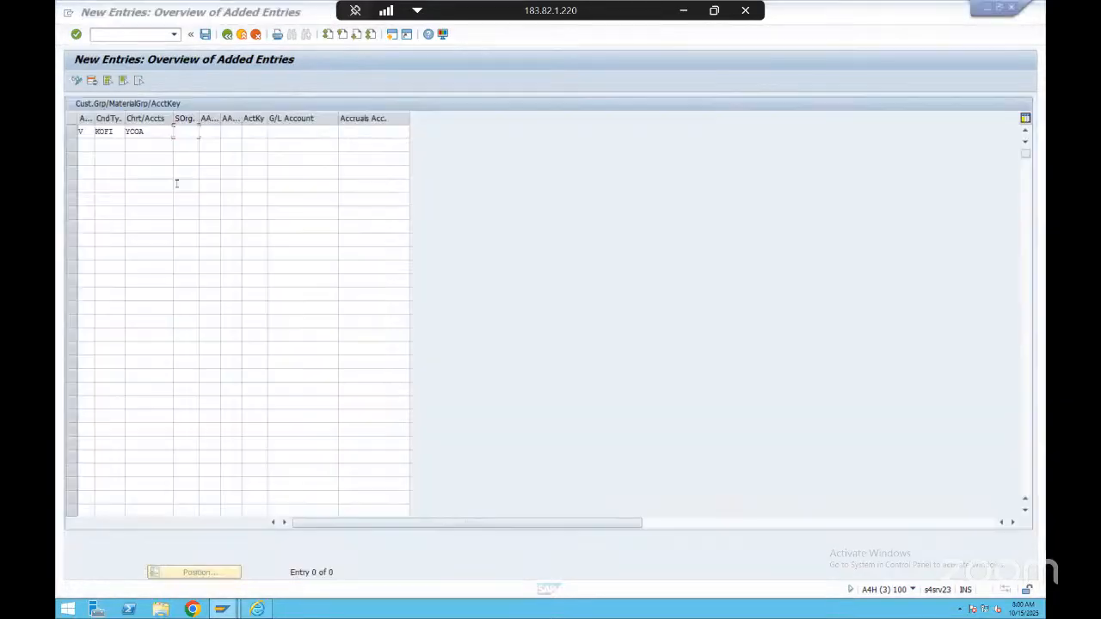
text(1)
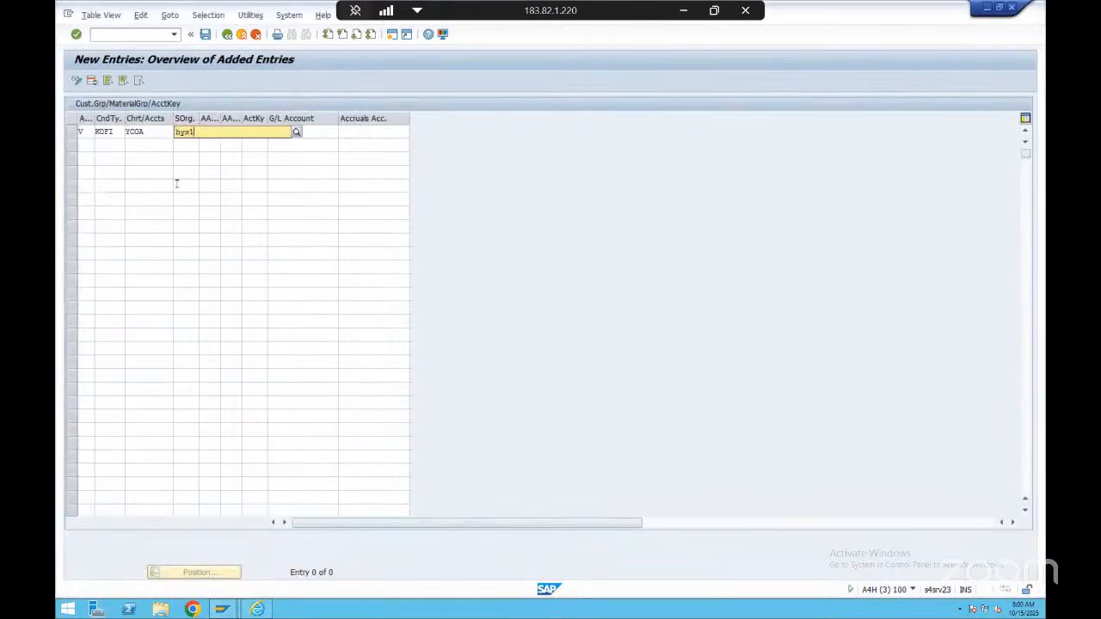
key(Tab)
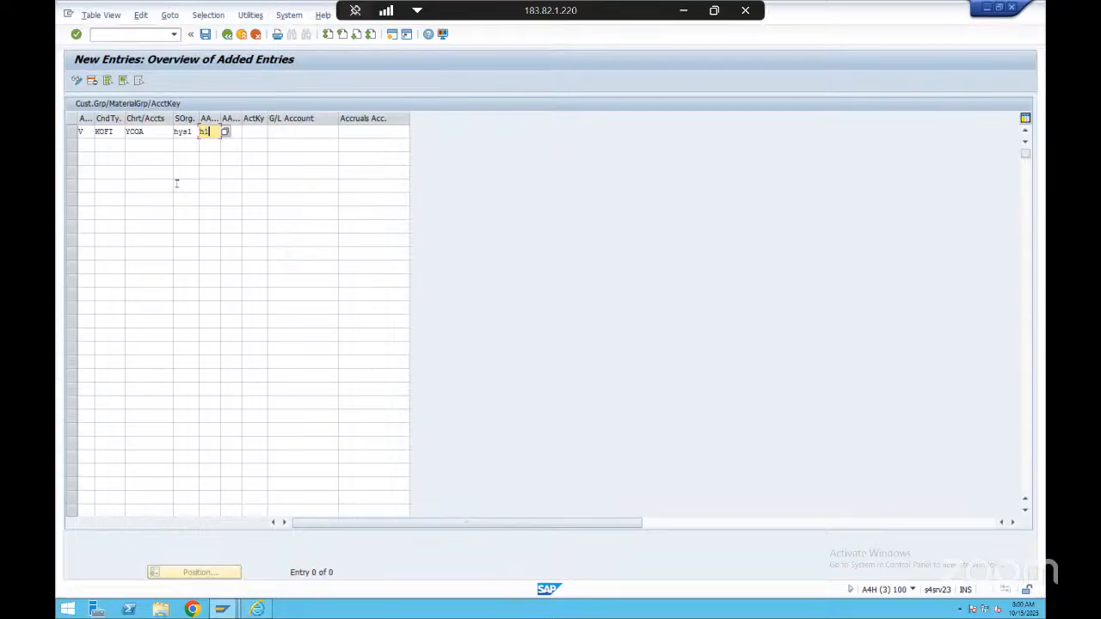
Complete the new entry's key with customer assignment group 01, material assignment group 03 and account key ERL
text(h1)
key(Tab)
key(shift+Tab)
text(01)
key(Tab)
text(0)
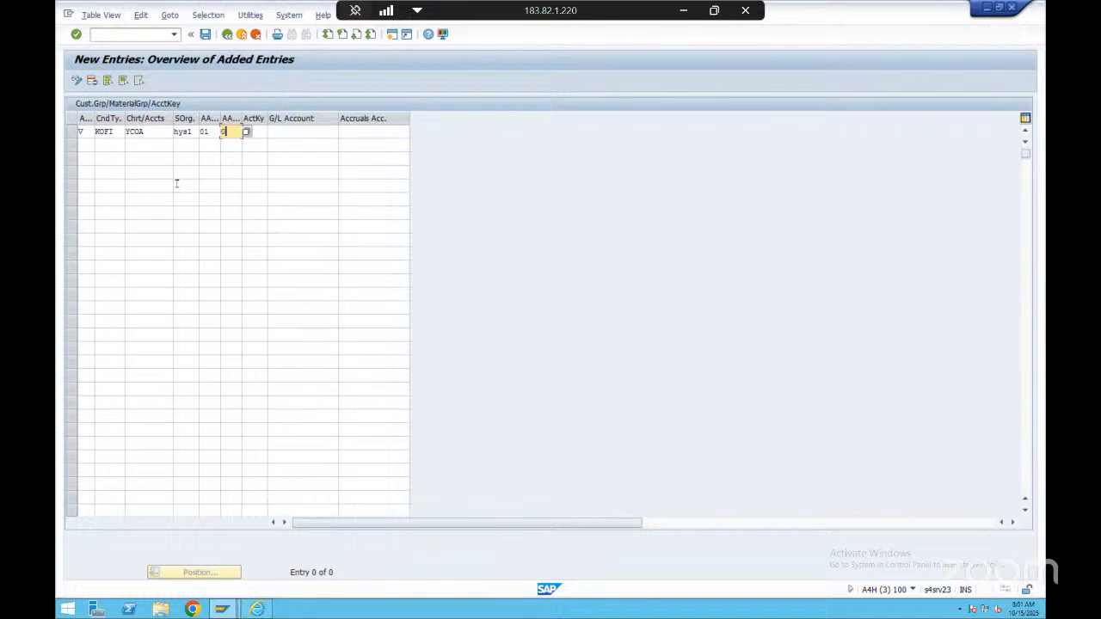
text(3)
key(Tab)
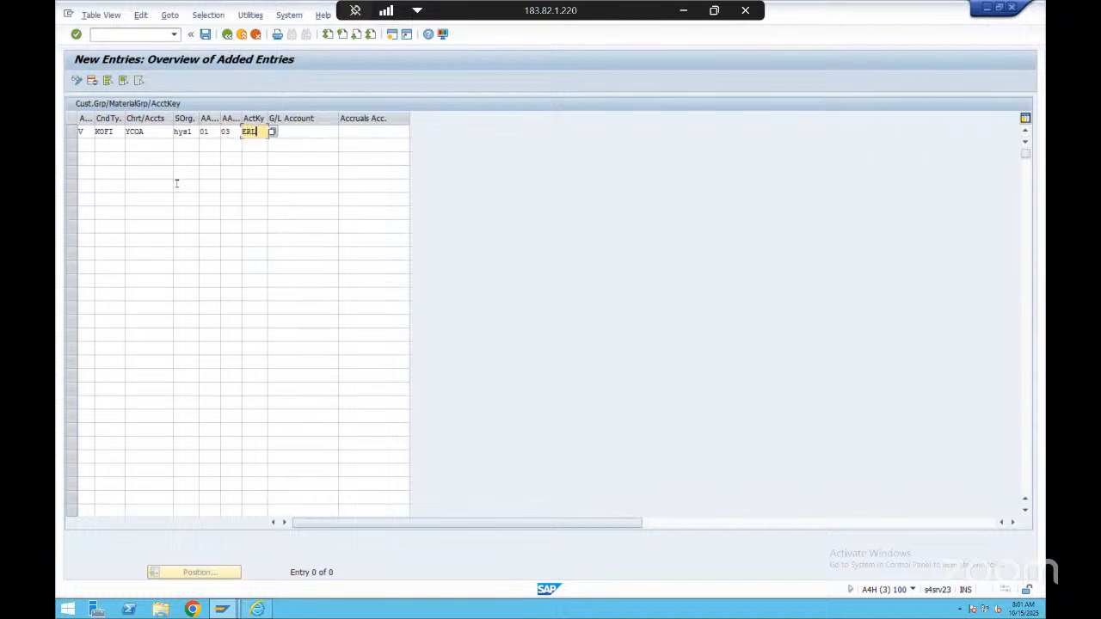
key(Tab)
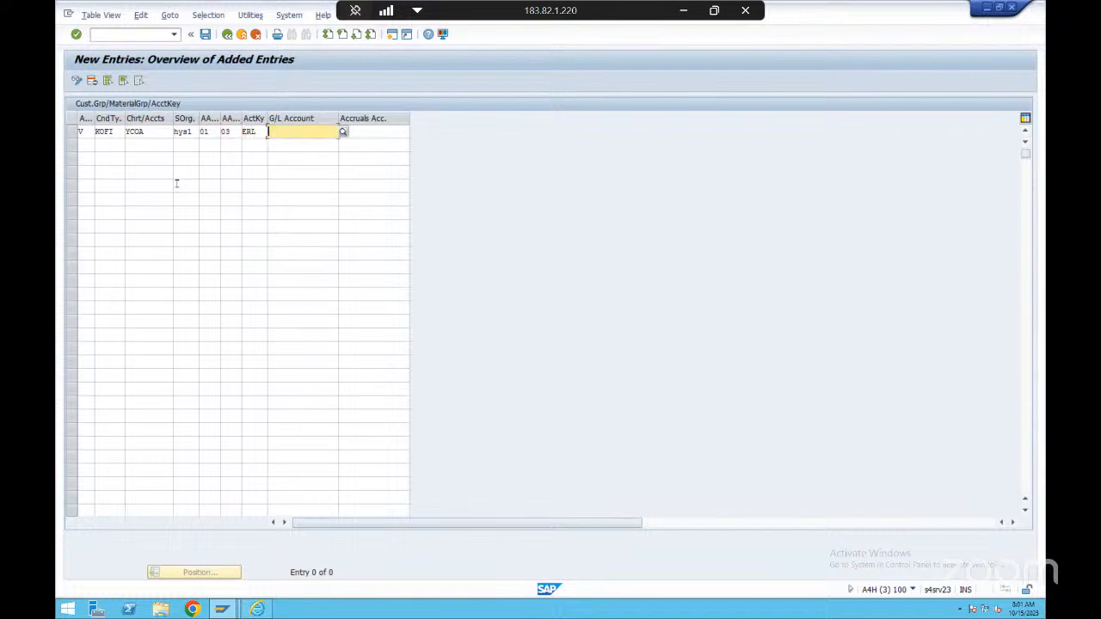
Assign the G/L account Receivables Domestic - One Time Accounts to the new entry, save it and leave the assignment table
click(344, 134)
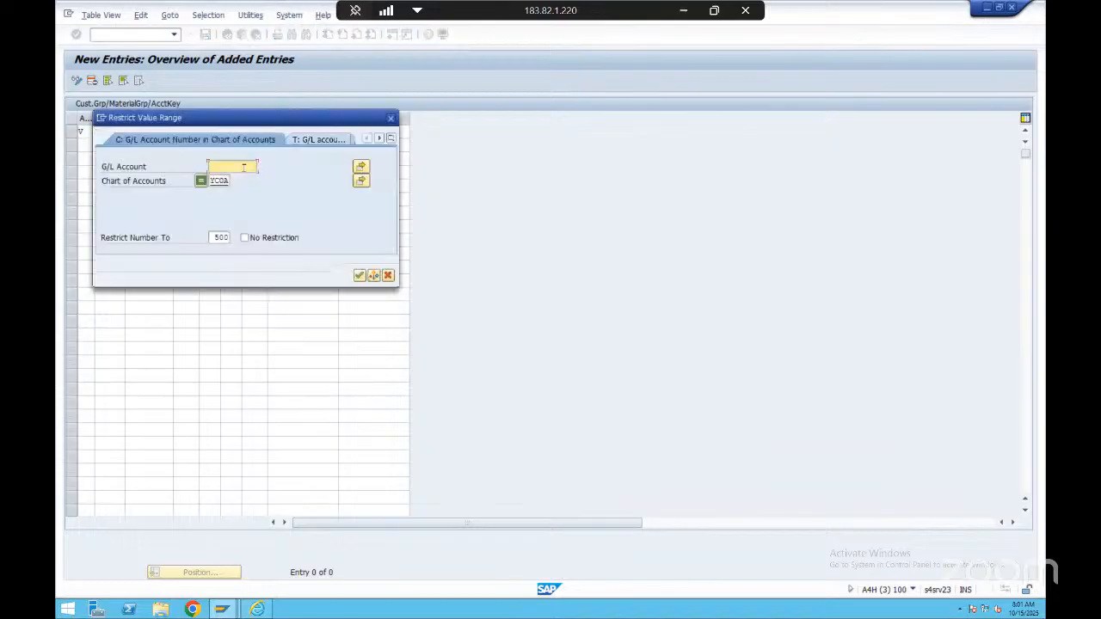
click(372, 275)
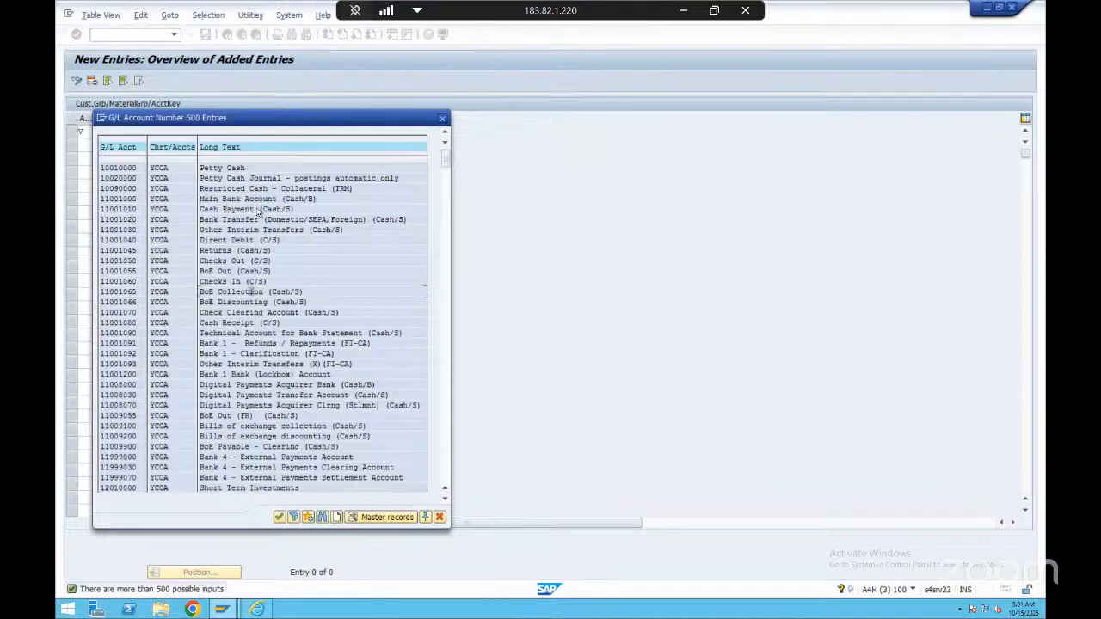
scroll(235, 383, down, 5)
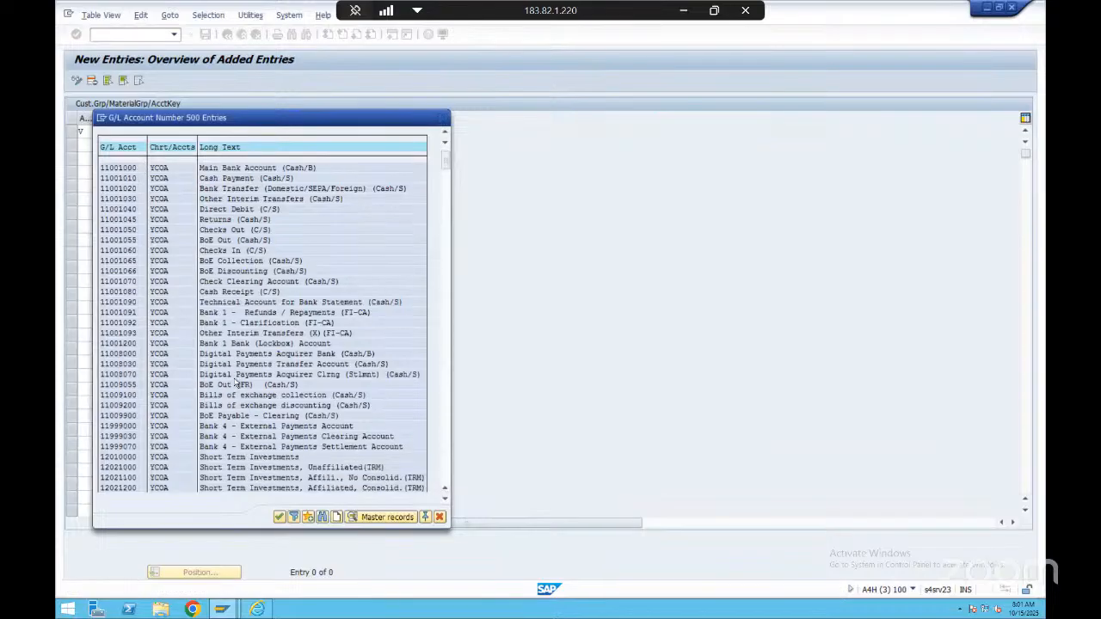
scroll(234, 383, down, 1)
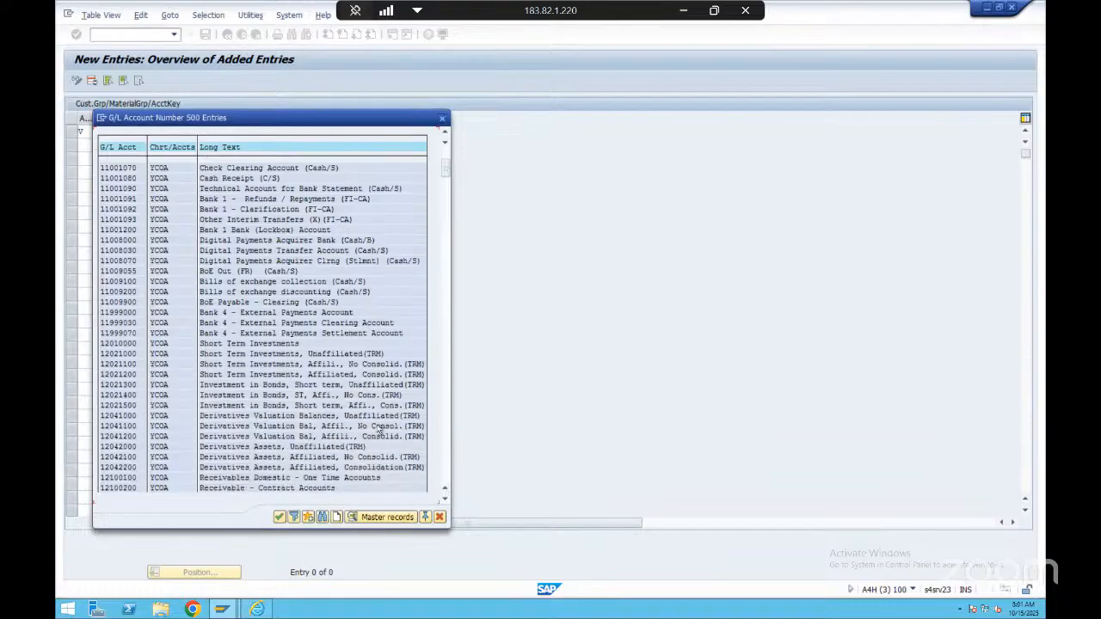
double_click(271, 477)
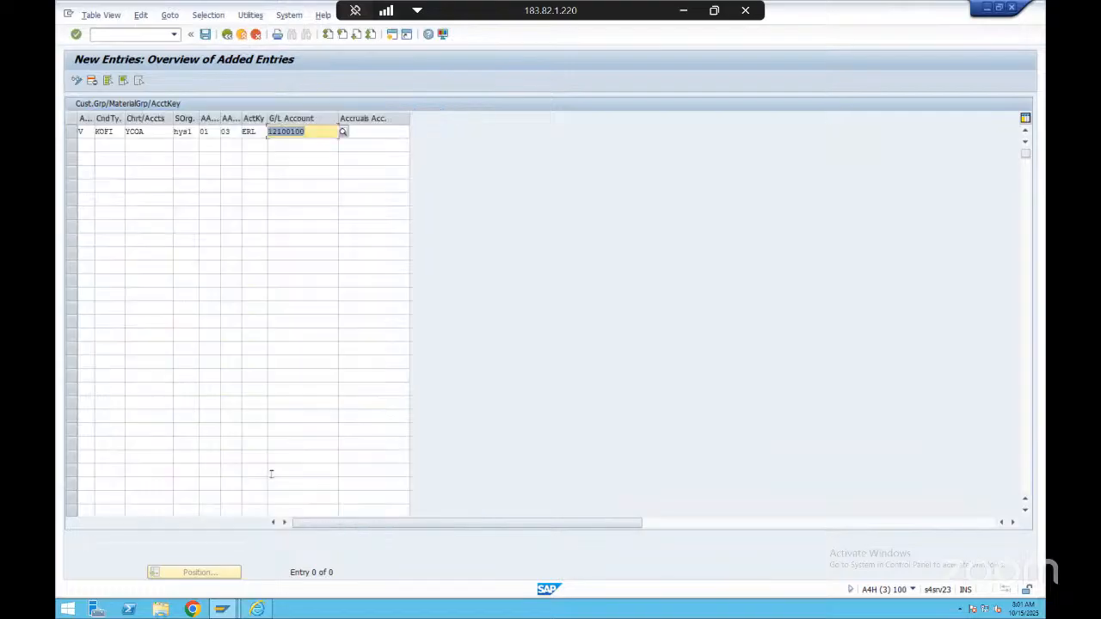
key(Return)
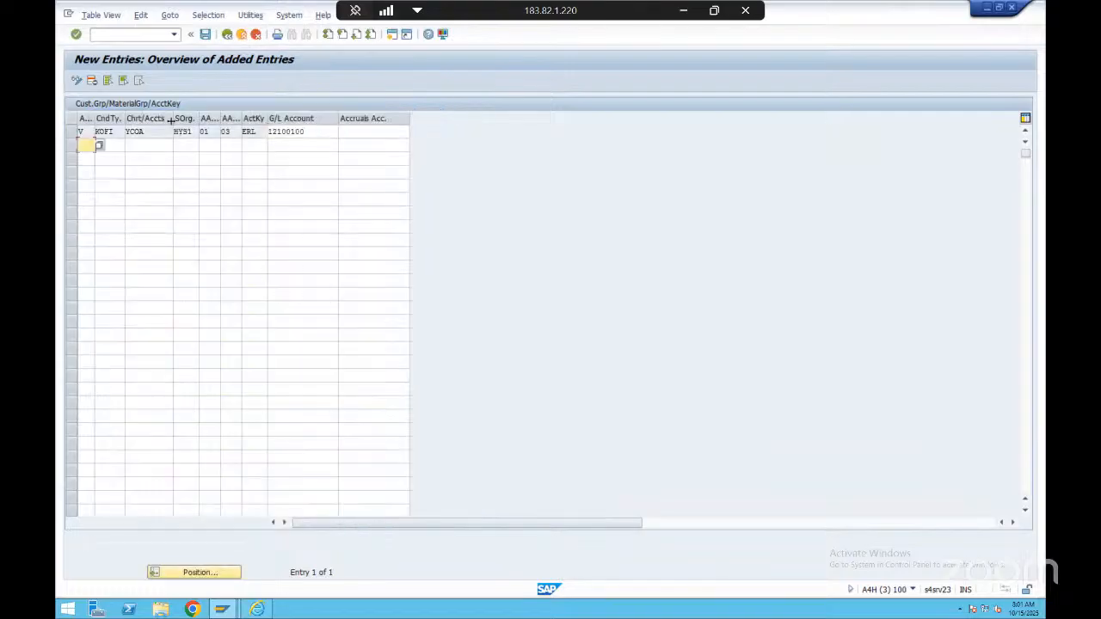
click(207, 37)
click(228, 36)
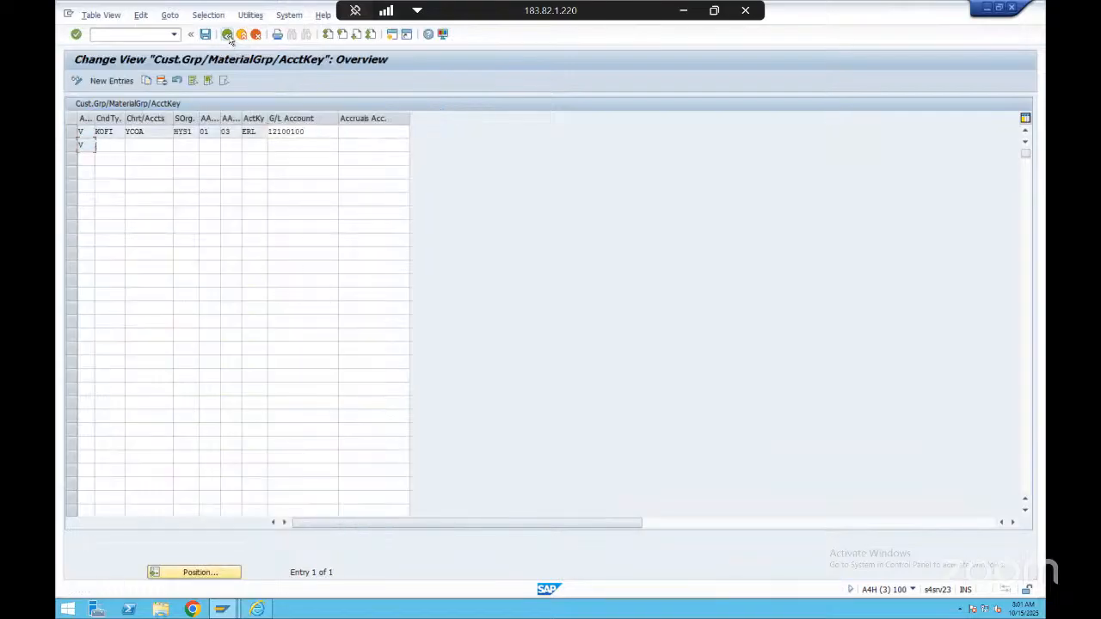
click(229, 37)
Switch to the billing document session, reopen the invoice in change mode and rerun its revenue account determination analysis
key(alt+Tab)
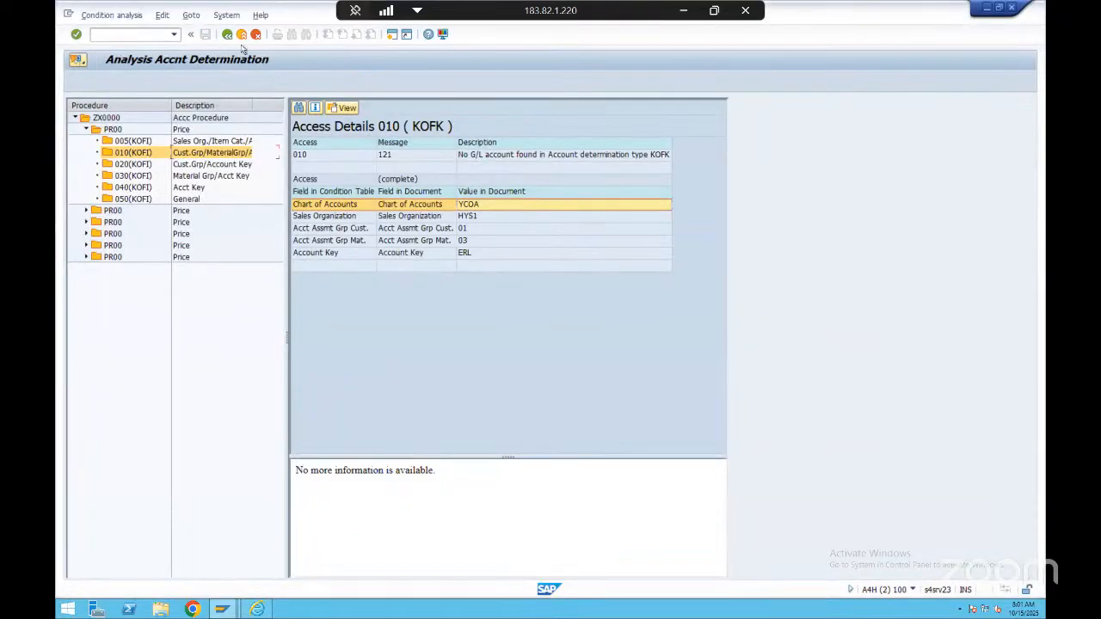
click(227, 35)
click(227, 34)
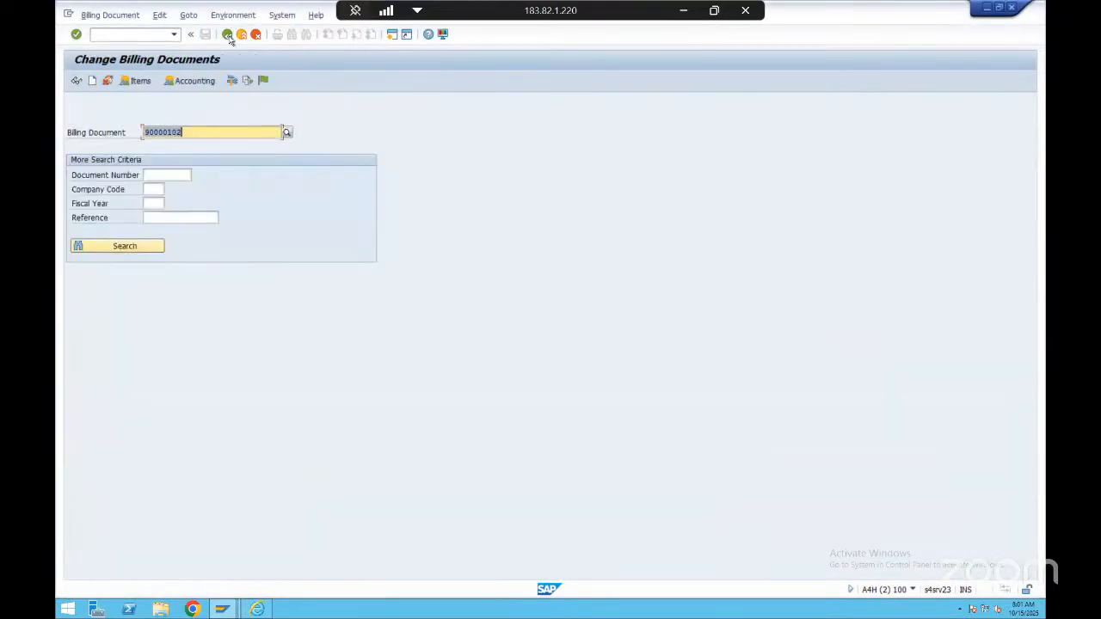
click(175, 133)
key(Return)
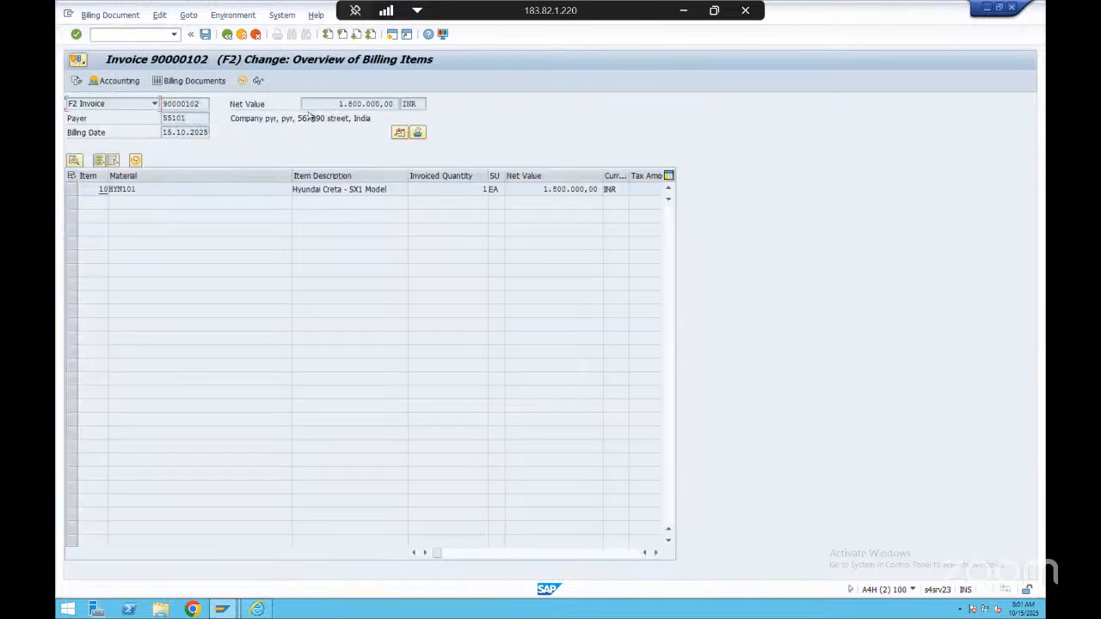
click(232, 15)
mouse_move(249, 57)
click(430, 59)
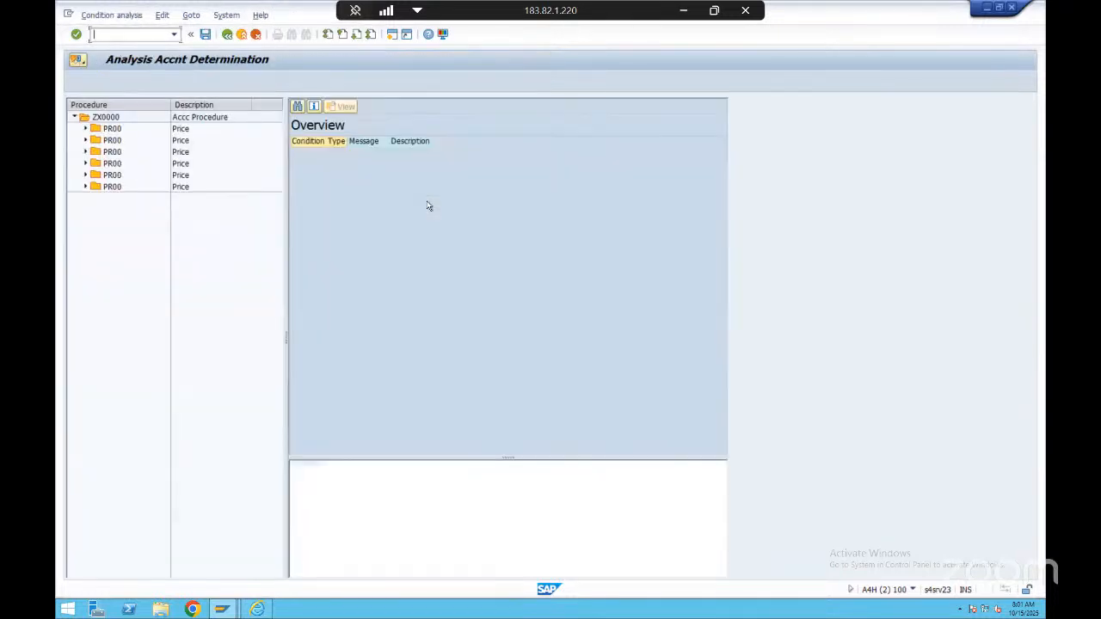
Check accesses 020 and 010 under the first PR00 condition, including the material assignment group value
double_click(120, 129)
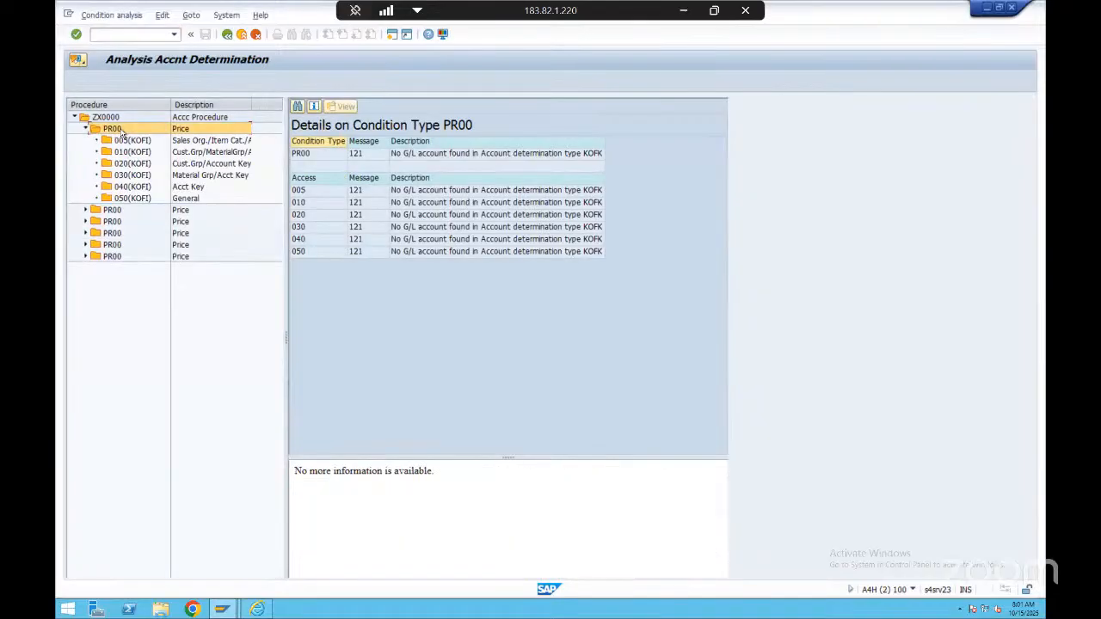
click(146, 164)
click(155, 152)
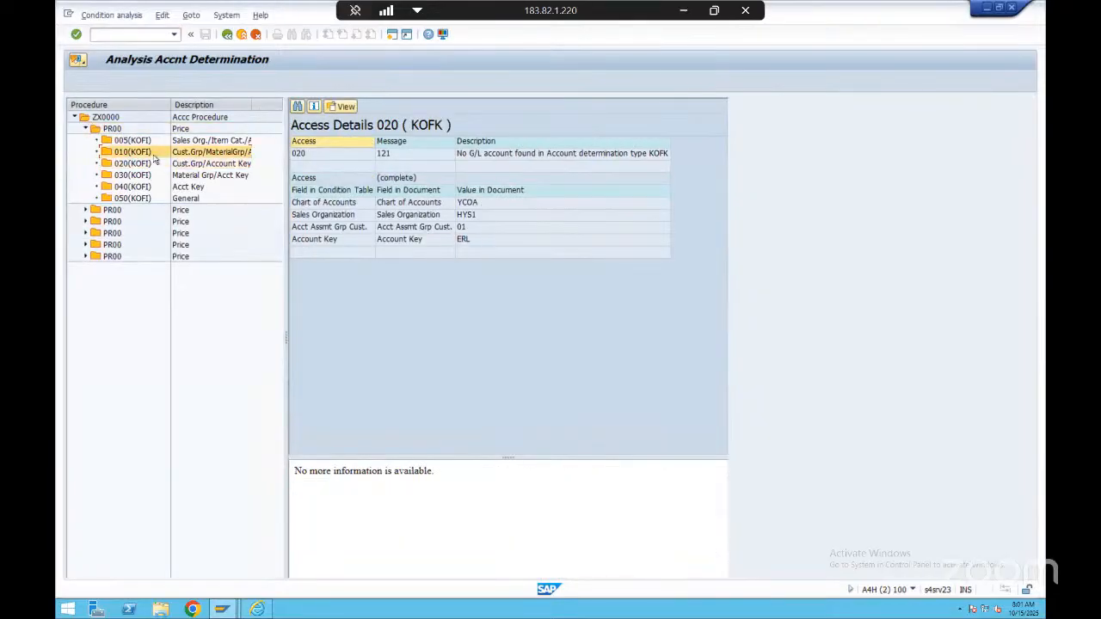
click(476, 241)
click(483, 267)
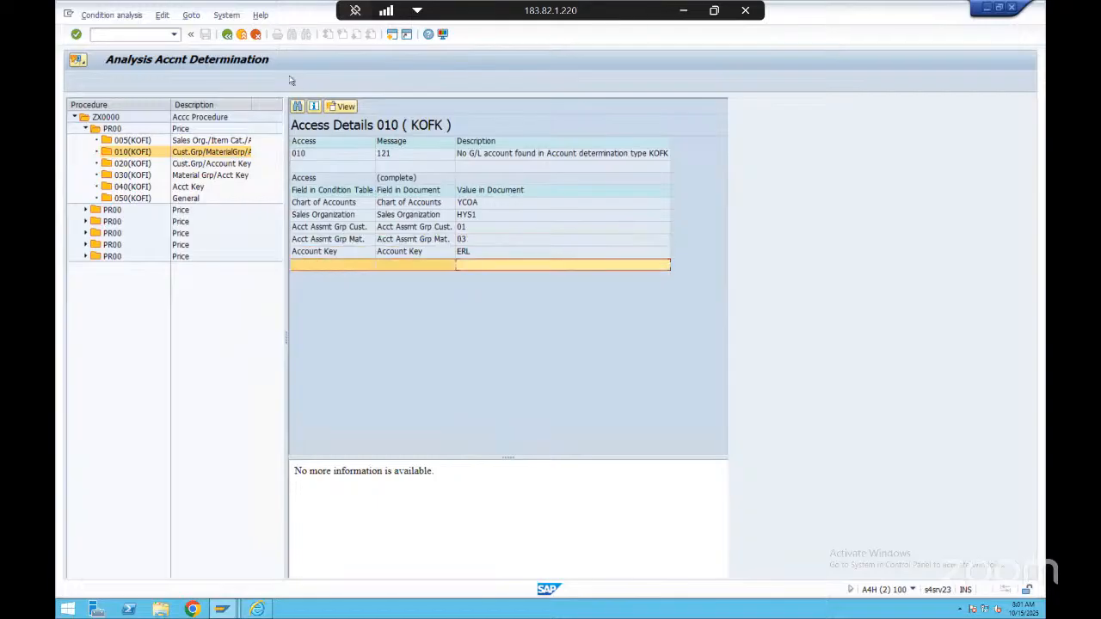
Leave the account determination analysis and reopen the same billing document in change mode
click(227, 35)
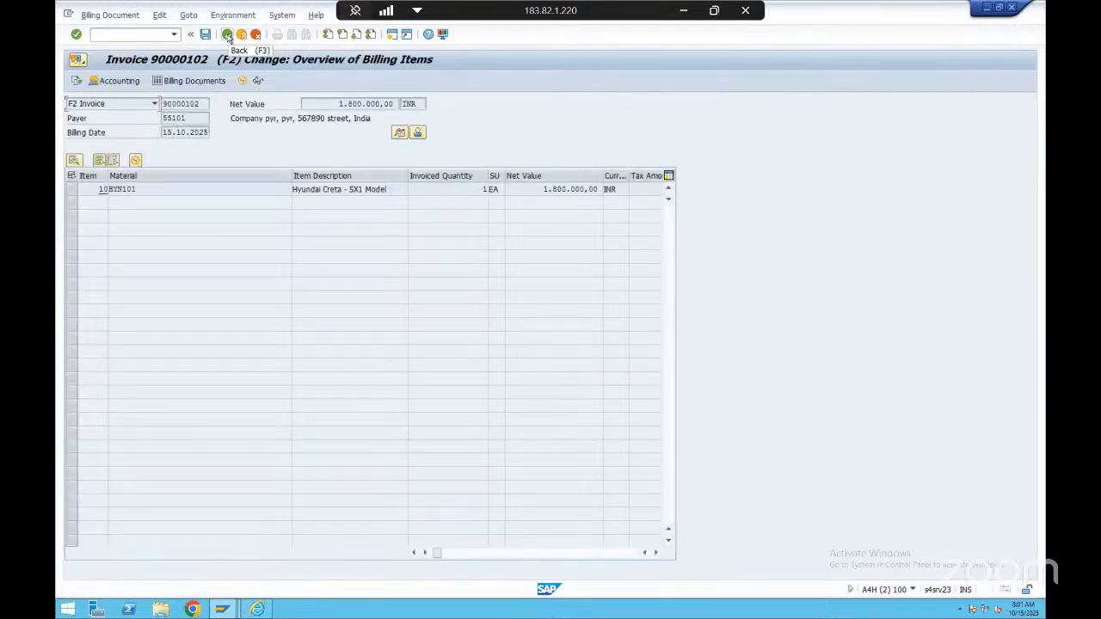
click(227, 35)
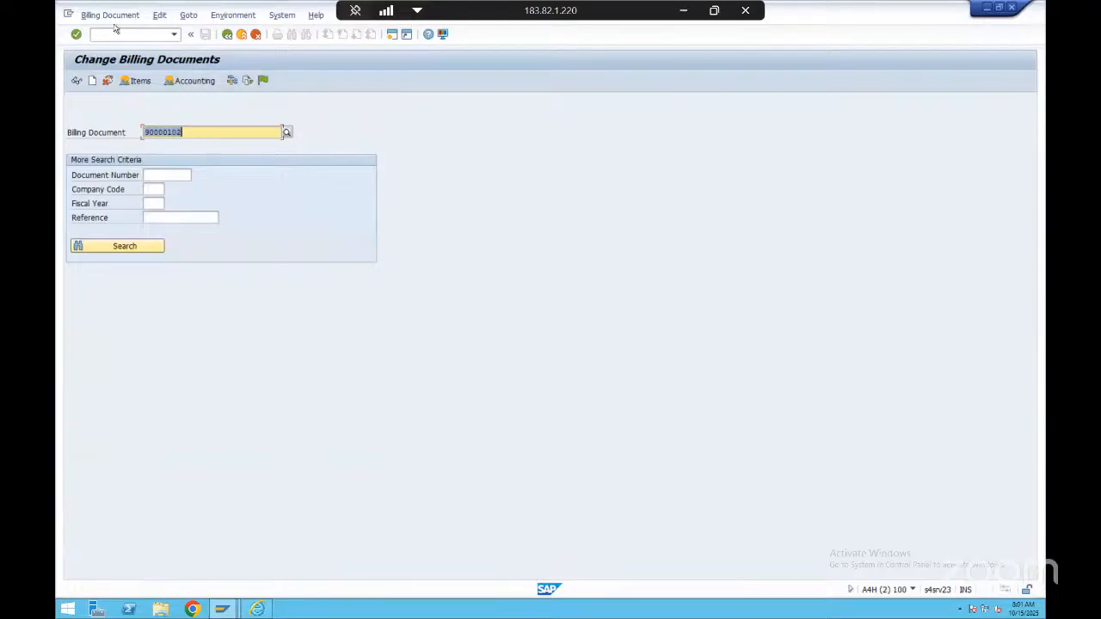
click(76, 81)
click(76, 81)
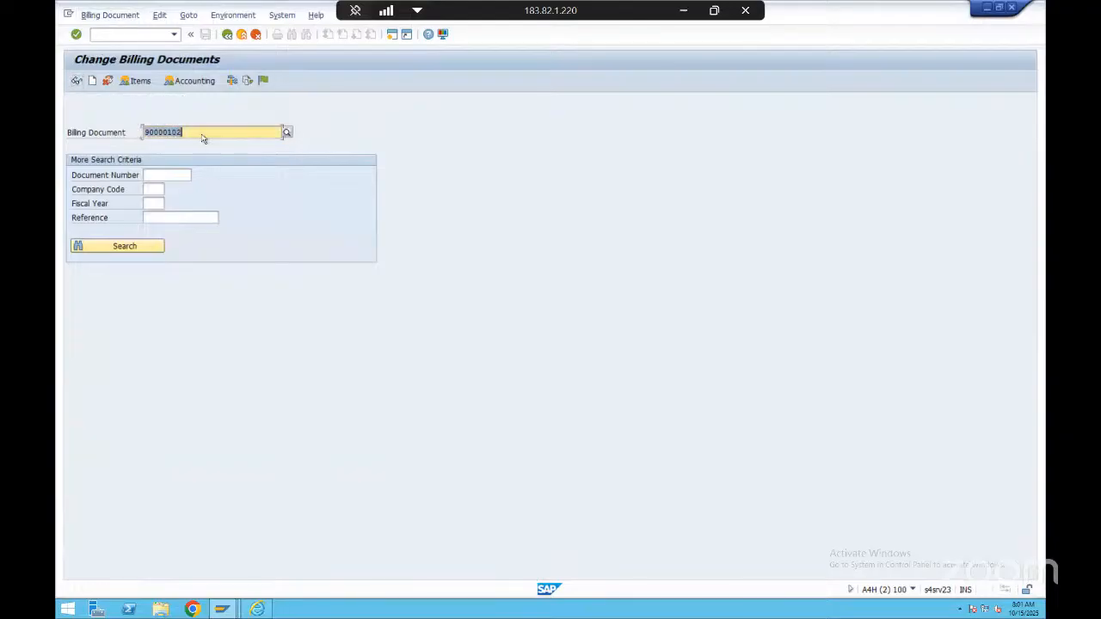
click(199, 131)
key(Return)
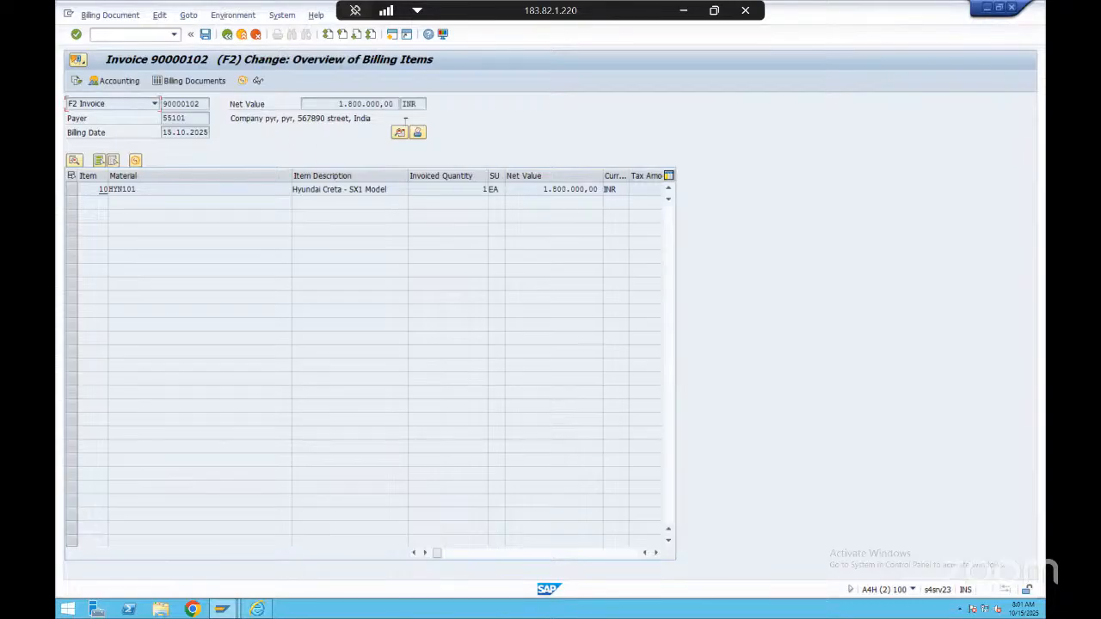
In the billing header, set the customer account assignment group to 03 Affiliat Comp Revenu and back to 01 Domestic Revenues
click(399, 132)
click(232, 317)
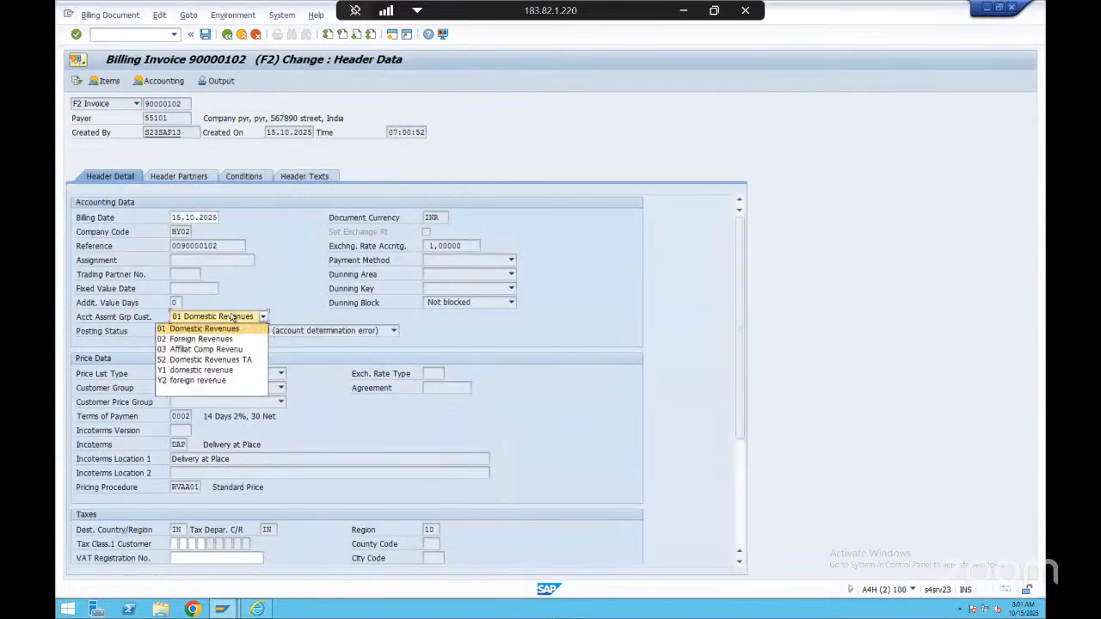
click(232, 350)
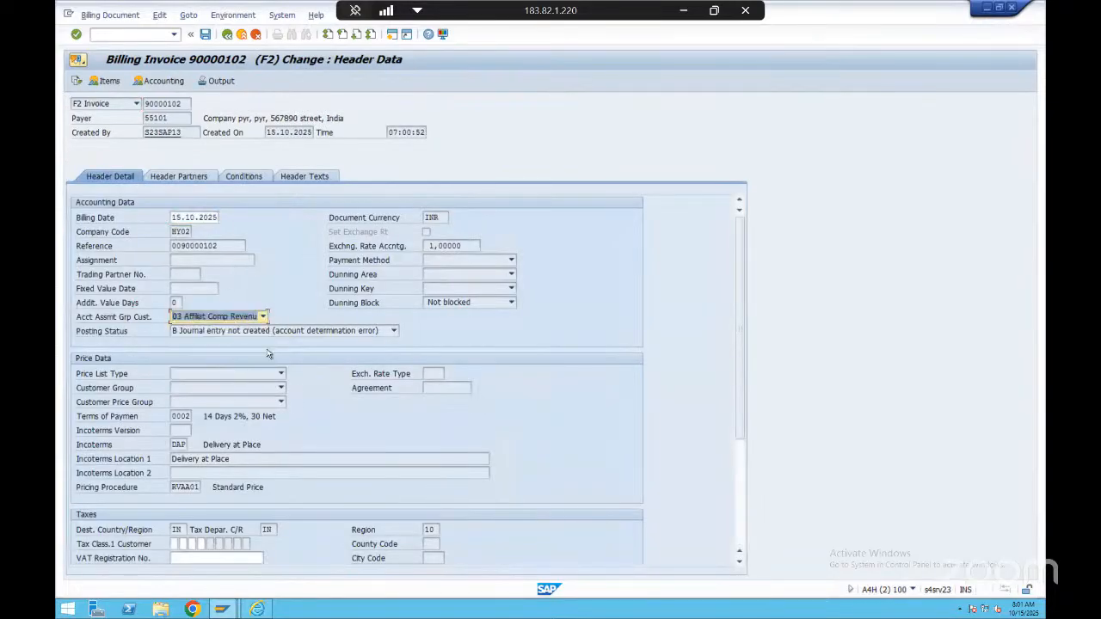
click(225, 317)
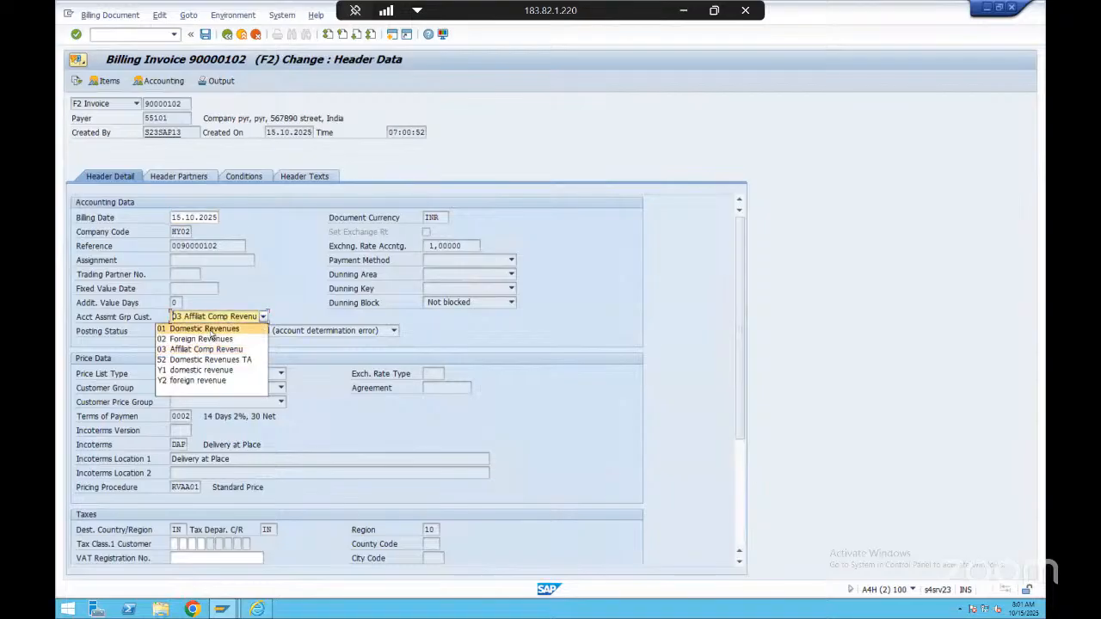
click(212, 331)
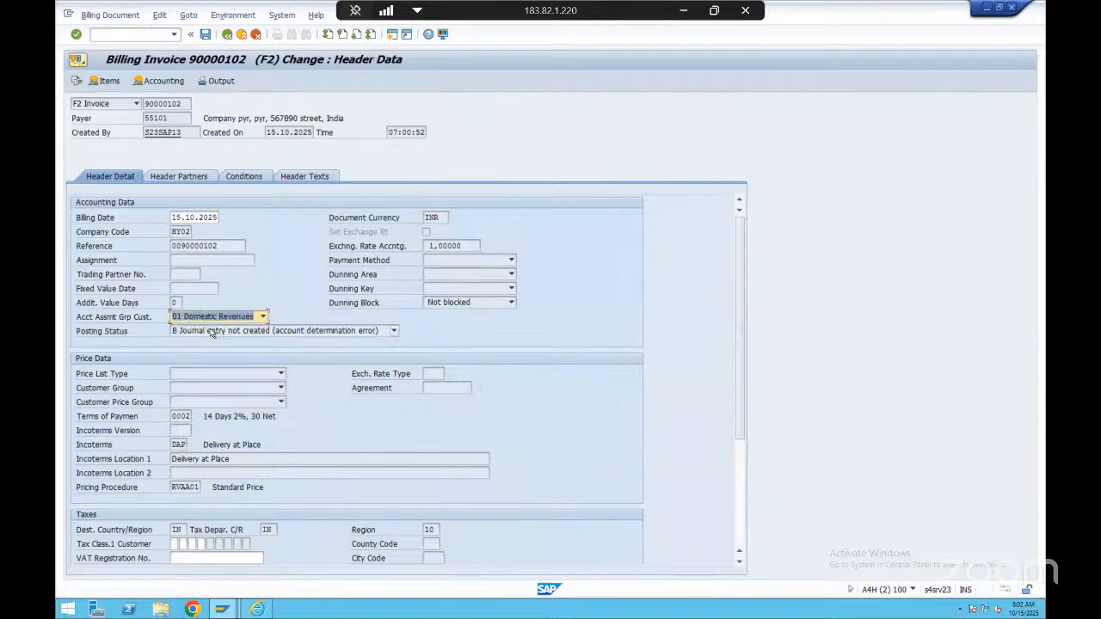
Open the revenue account analysis from the billing header and display access 010 of the first PR00 condition
click(232, 14)
mouse_move(284, 57)
click(422, 58)
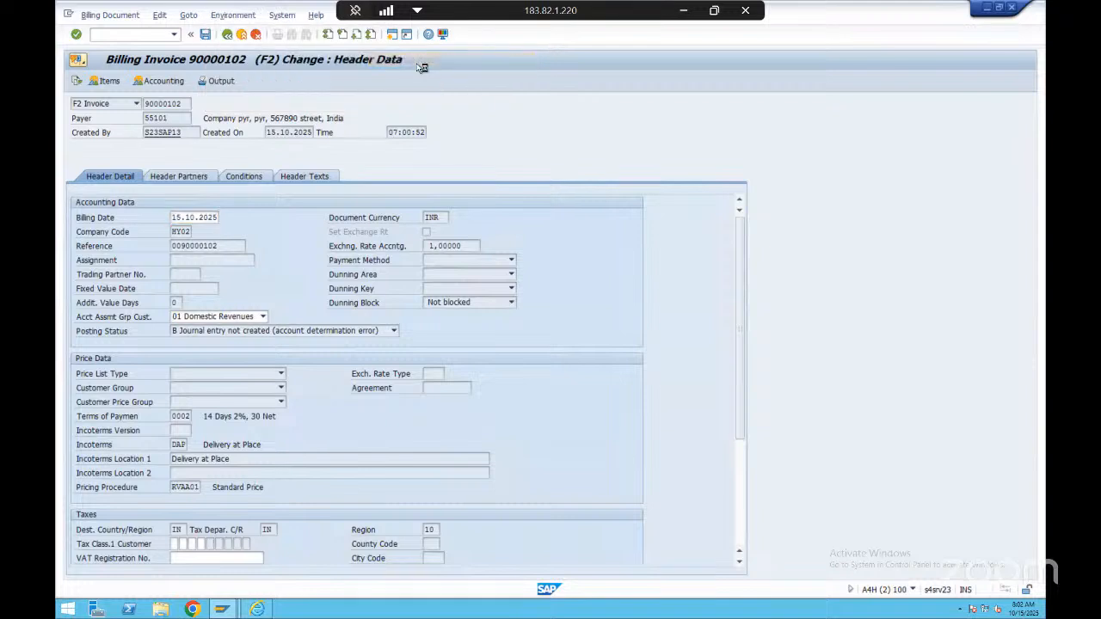
double_click(113, 130)
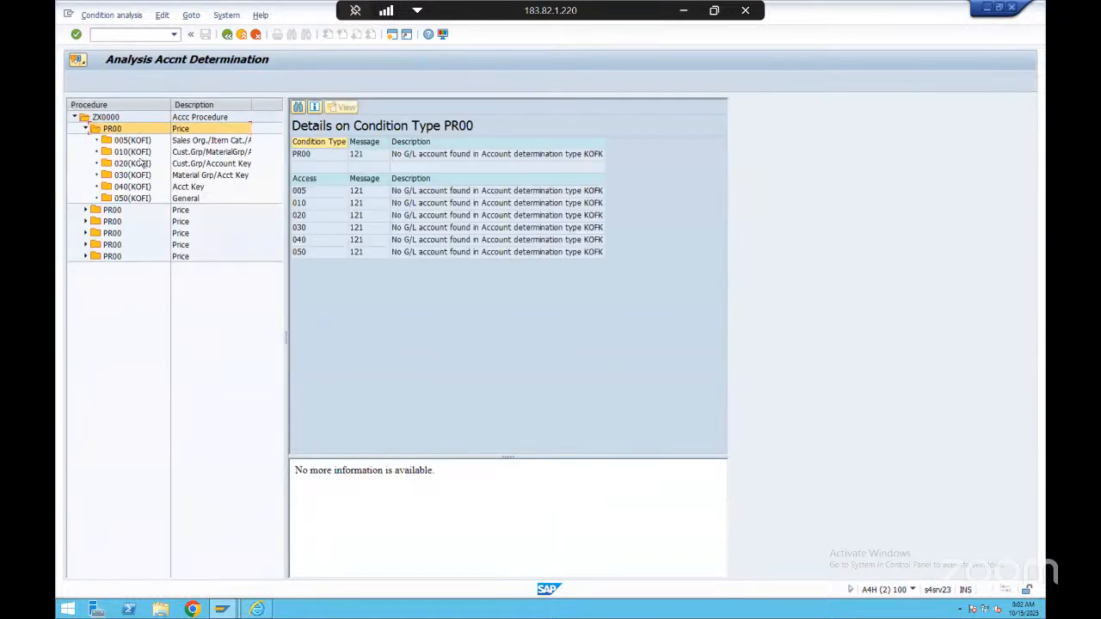
double_click(139, 152)
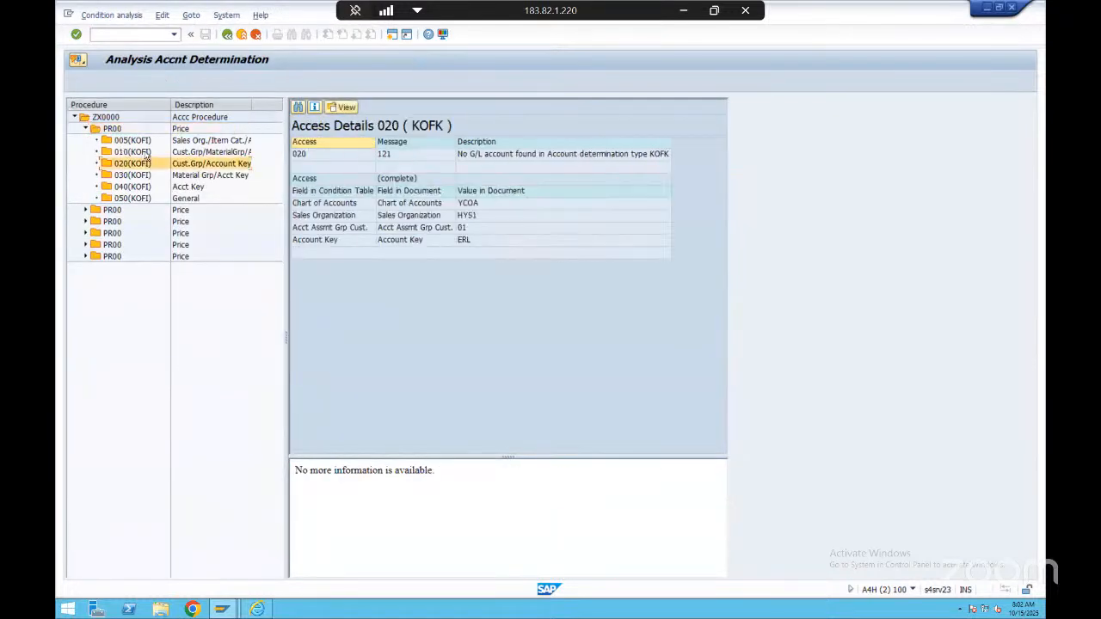
Review access 010's customer assignment group, account key and sales organization, and look at the other PR00 accesses
click(486, 229)
click(481, 251)
click(499, 219)
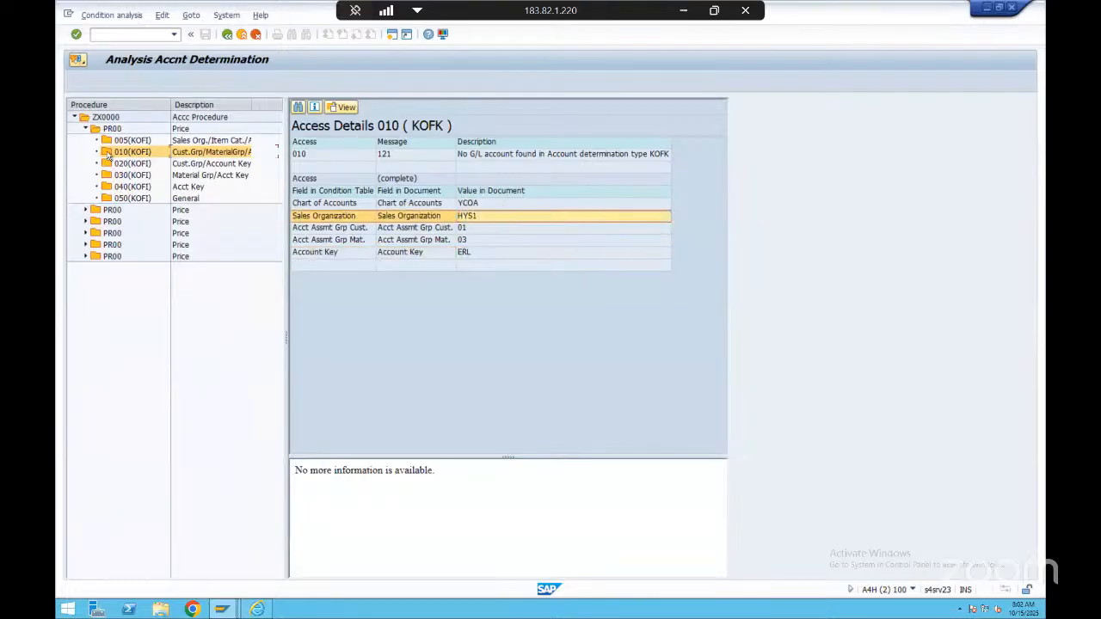
click(117, 130)
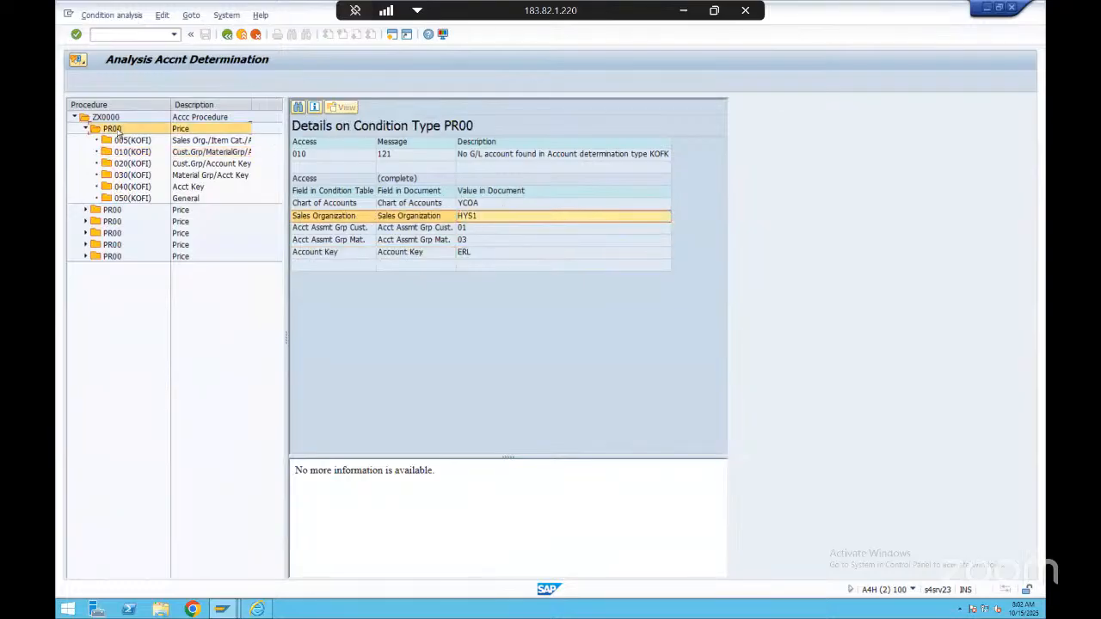
click(194, 176)
click(197, 152)
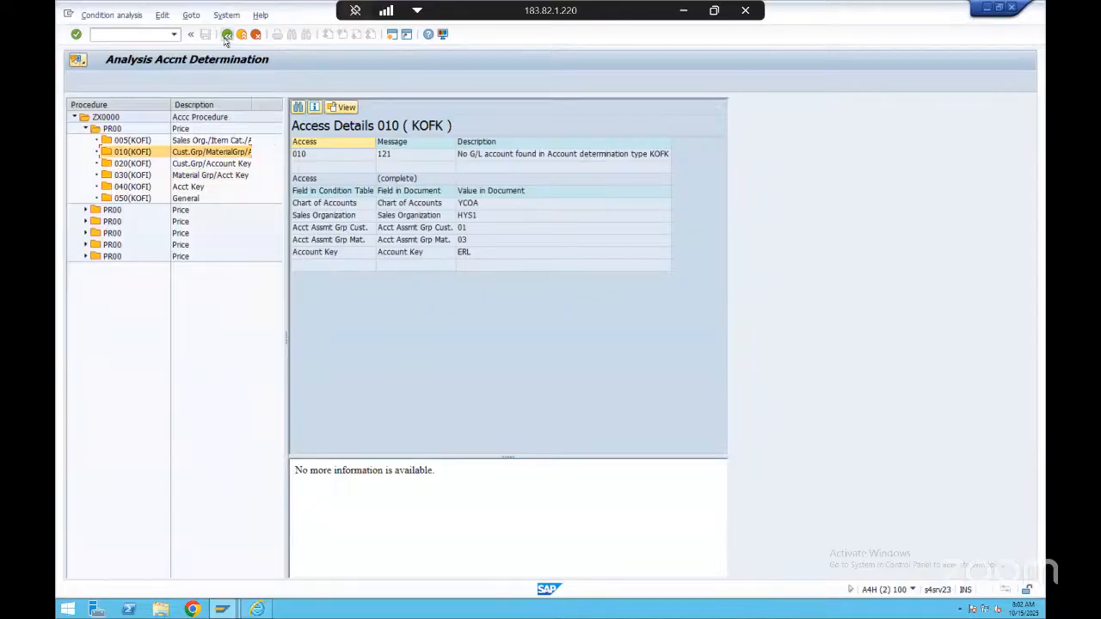
Leave the analysis and switch back to the list of G/L account assignment tables
click(227, 34)
click(227, 34)
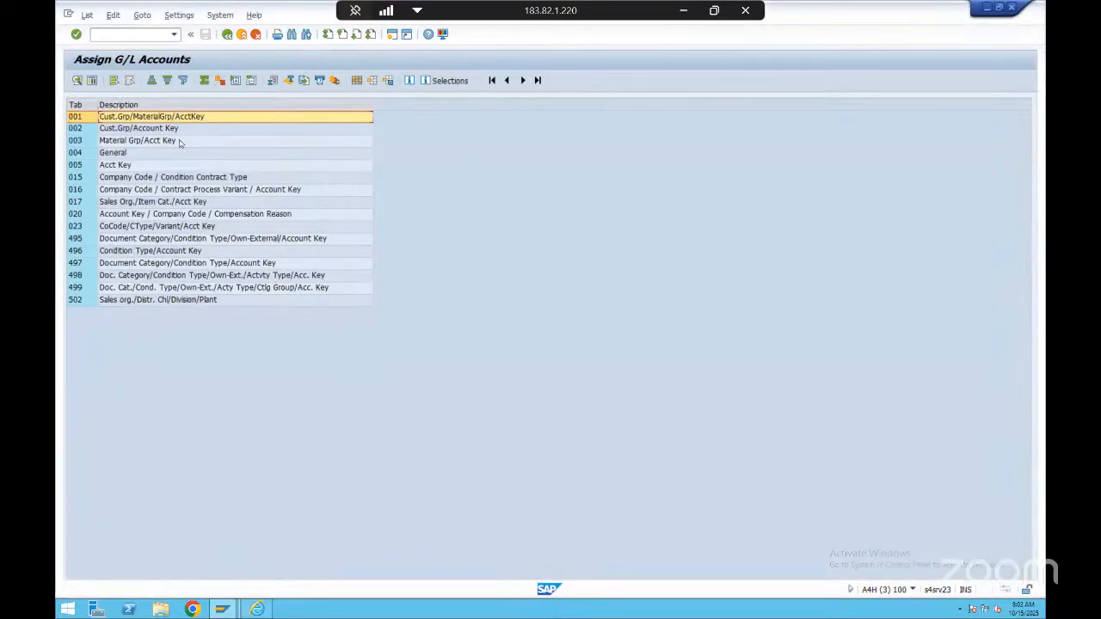
key(alt)
key(Escape)
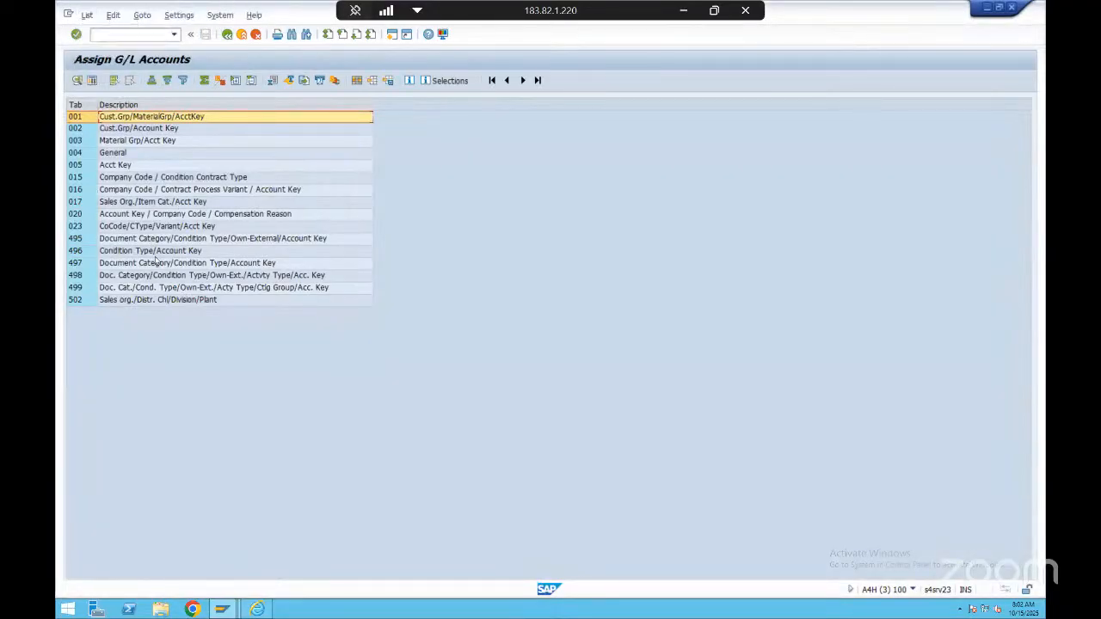
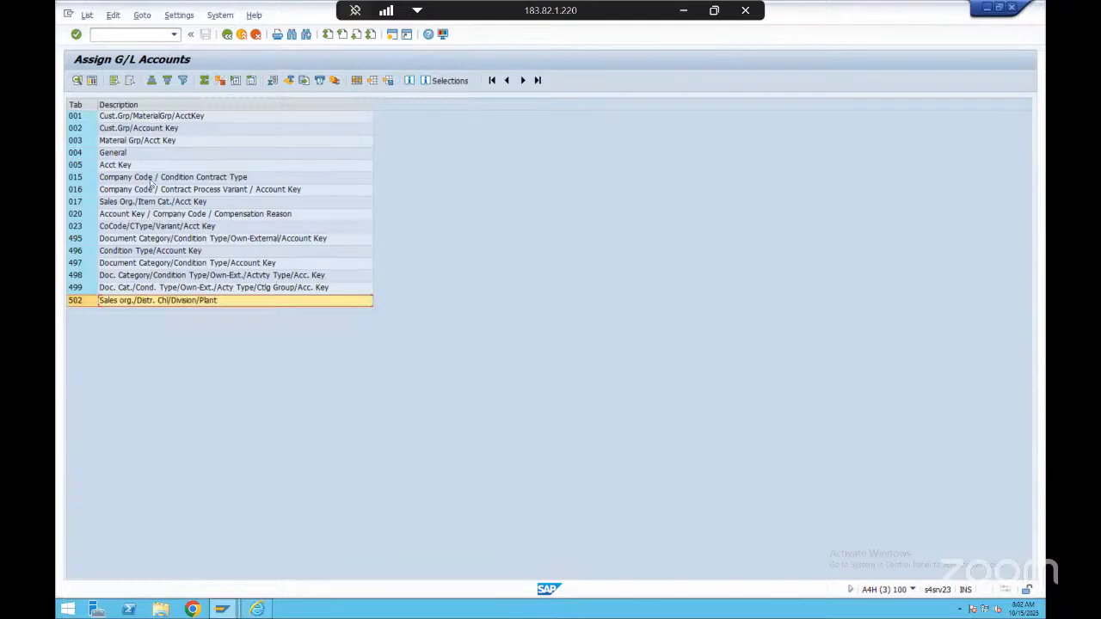
Switch to the F2 invoice header, open its revenue account analysis and display access 040 (Acct Key) of the first PR00 condition
click(155, 201)
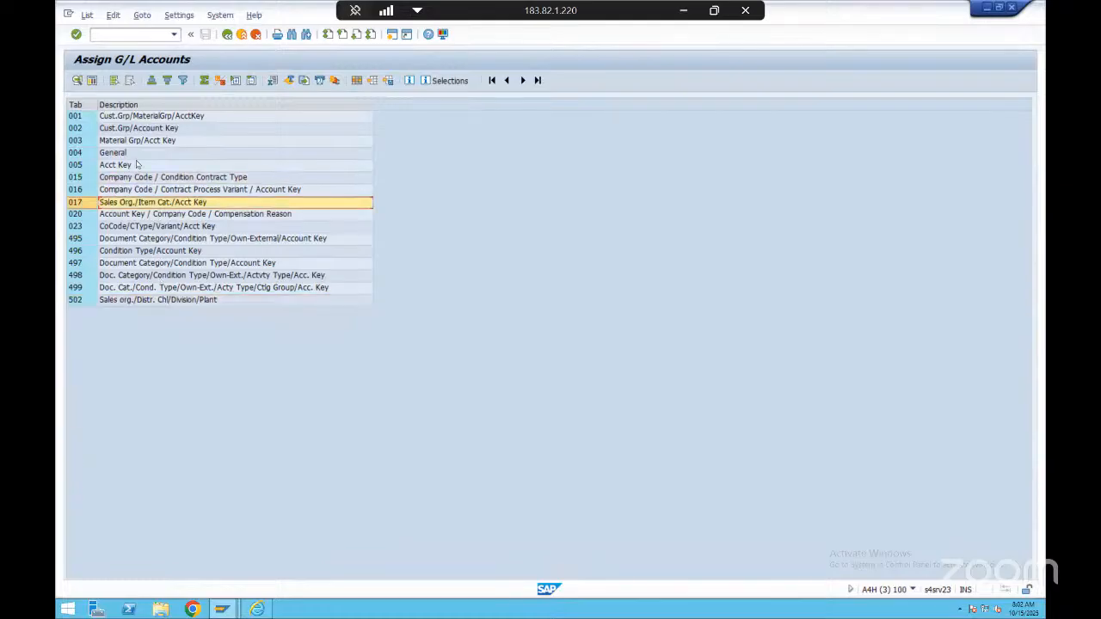
key(alt+Tab)
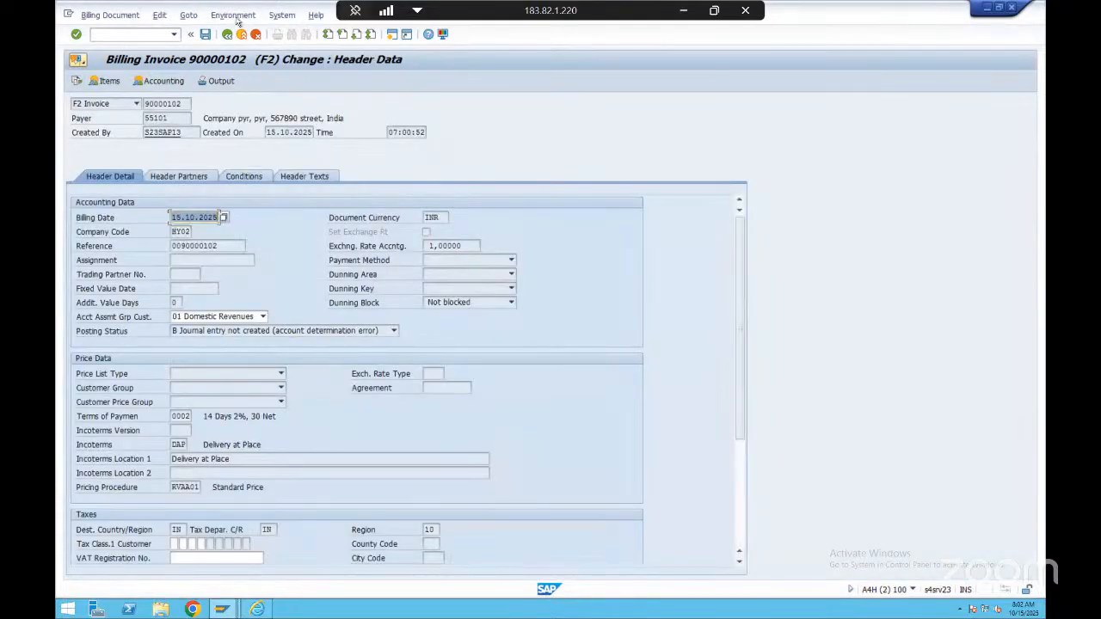
click(233, 14)
mouse_move(272, 62)
click(437, 59)
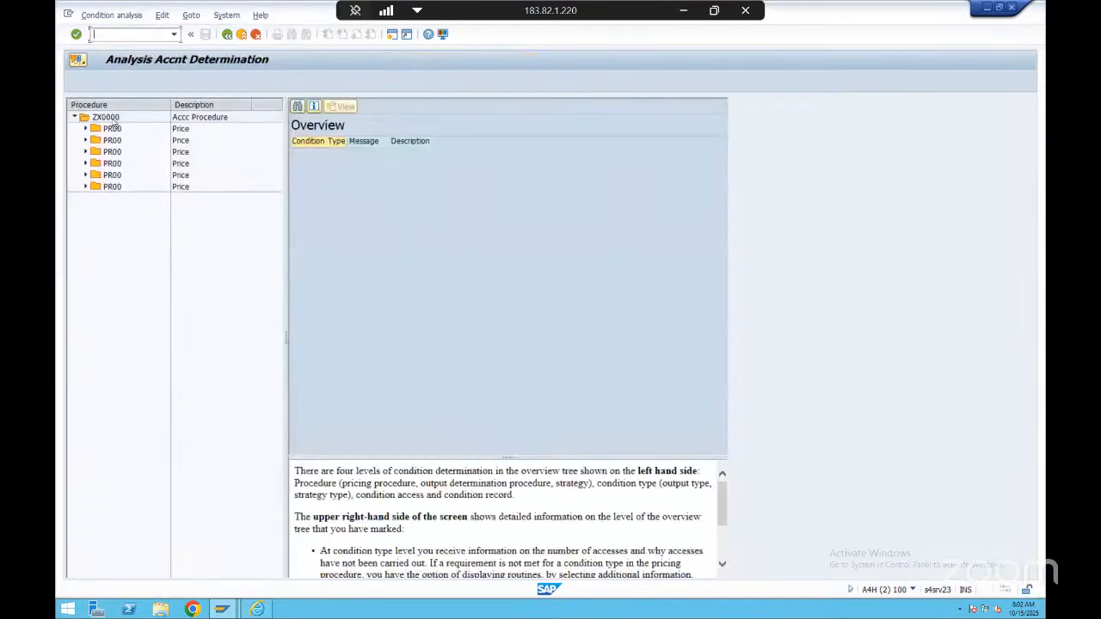
double_click(114, 128)
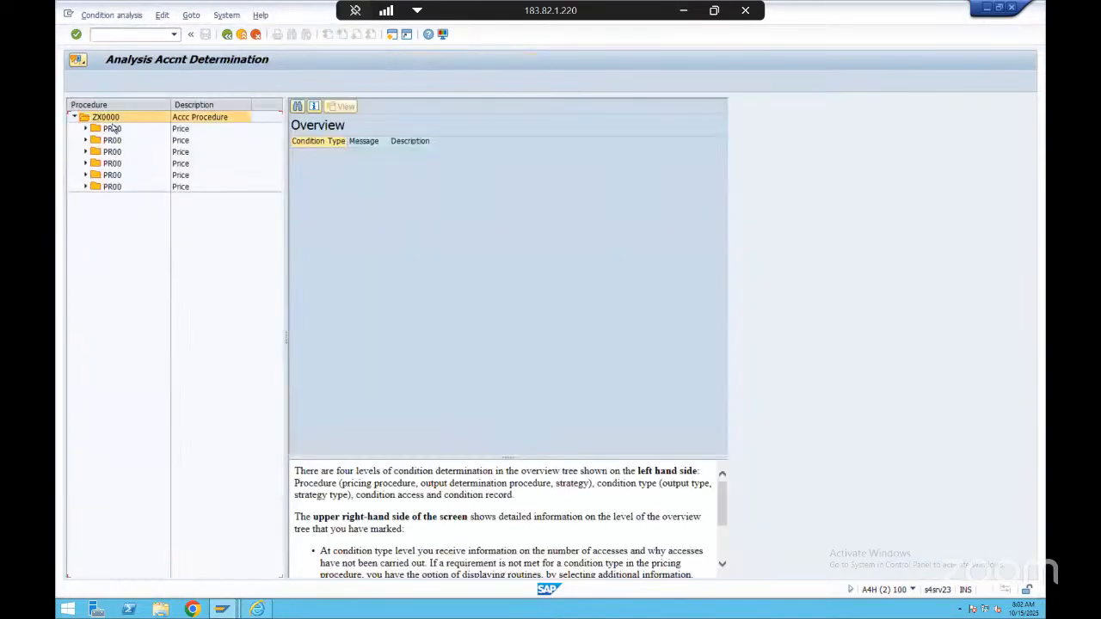
click(185, 191)
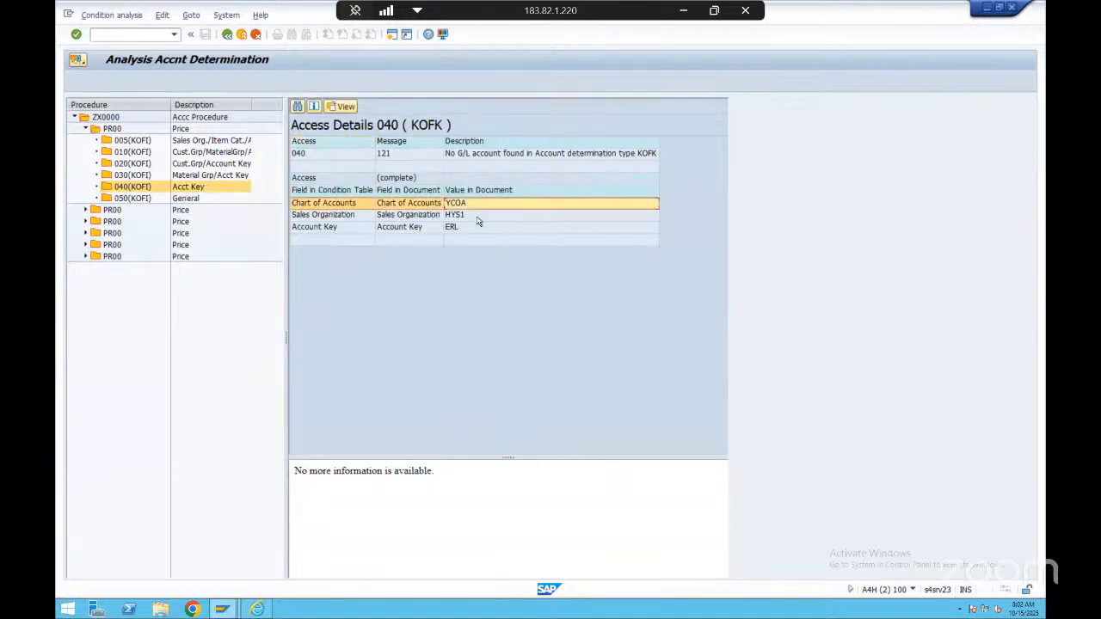
Switch to the G/L account assignment tables and open table 005, Acct Key, to browse its entries
key(alt+Tab)
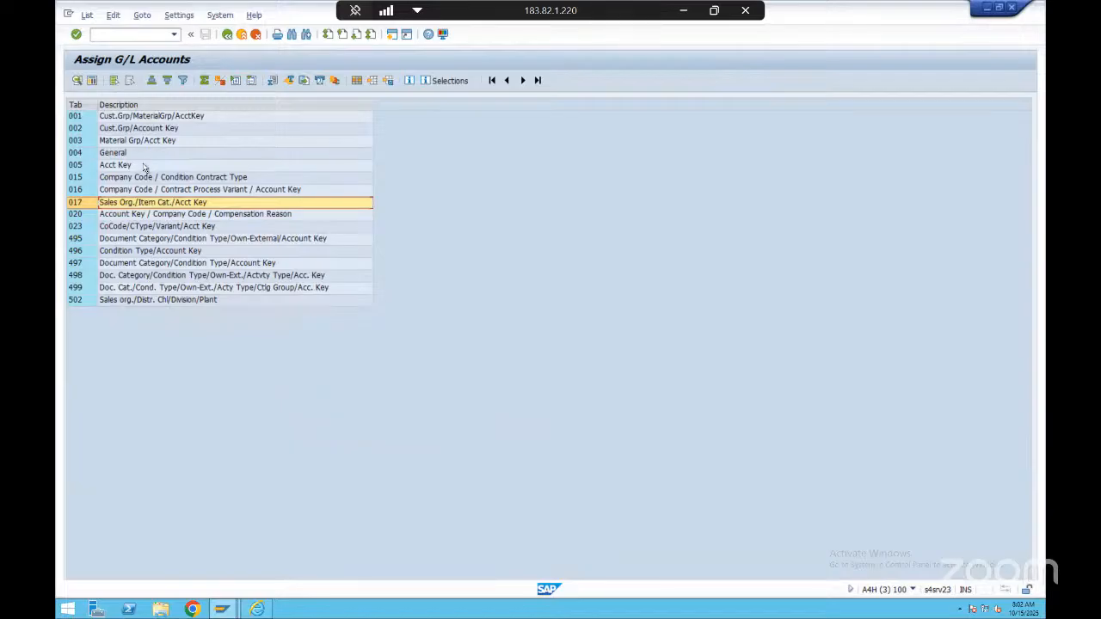
double_click(144, 164)
scroll(169, 306, down, 5)
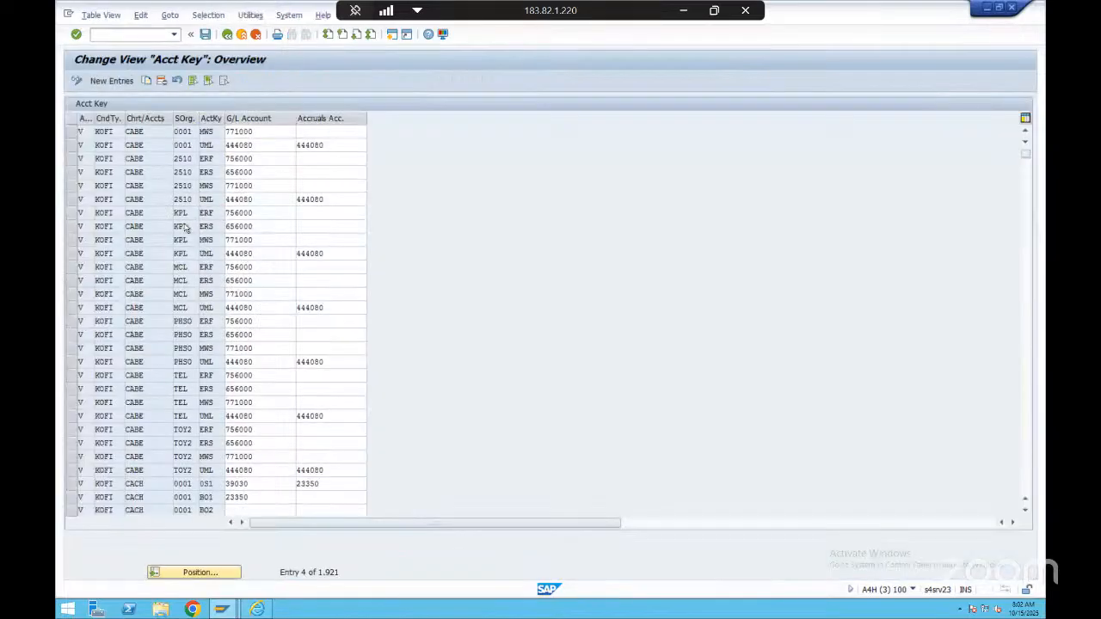
scroll(168, 305, down, 2)
Try to position the Acct Key entries on application V and a chart of accounts beginning with YC
click(195, 572)
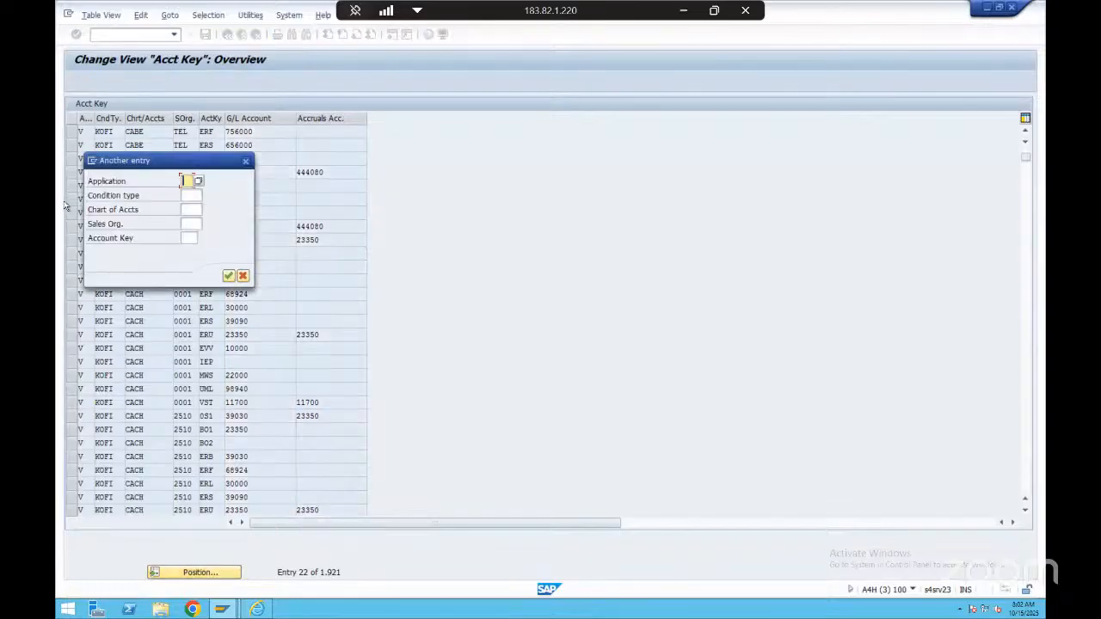
text(V)
click(190, 197)
click(187, 223)
click(187, 210)
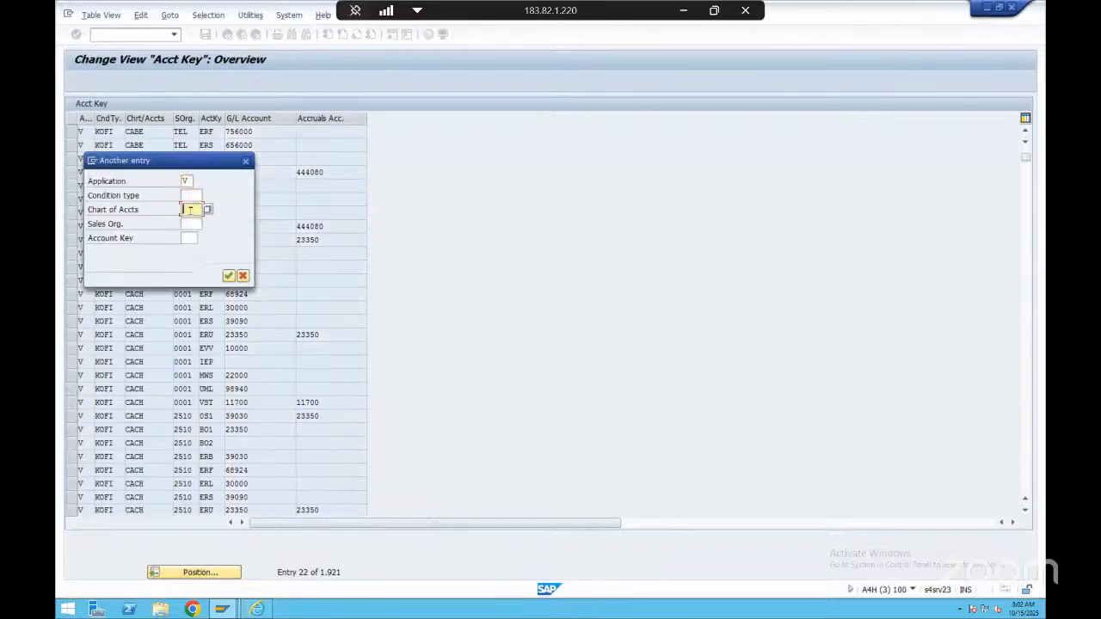
text(yc)
key(Return)
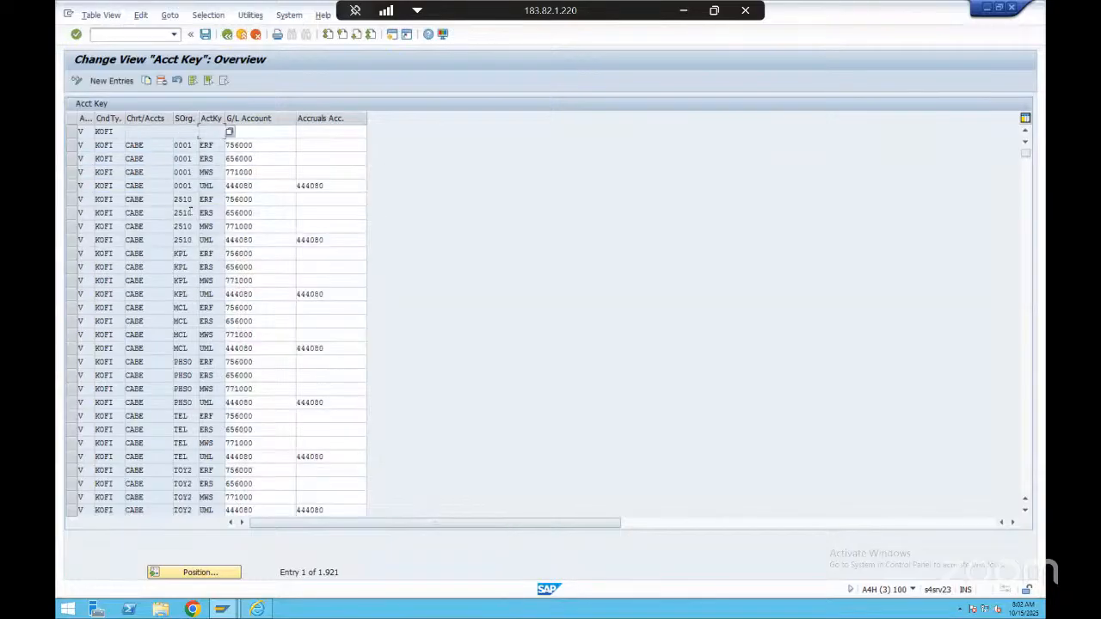
click(146, 212)
scroll(146, 213, down, 1)
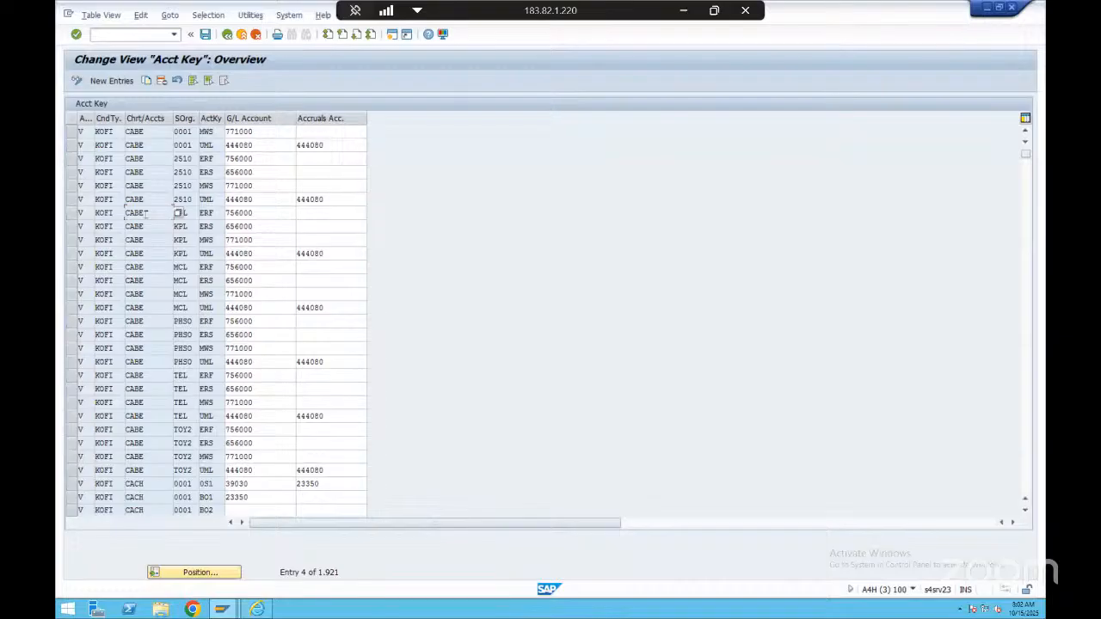
Create a new Acct Key entry with application V, condition type KOFI and chart of accounts YCOA
click(111, 81)
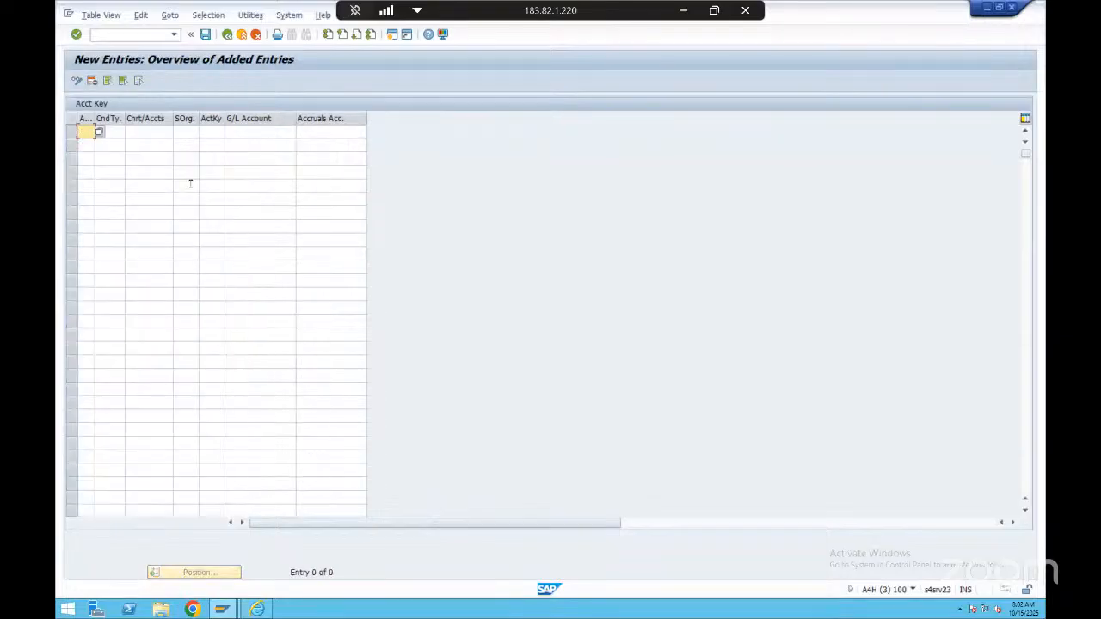
text(V)
key(Tab)
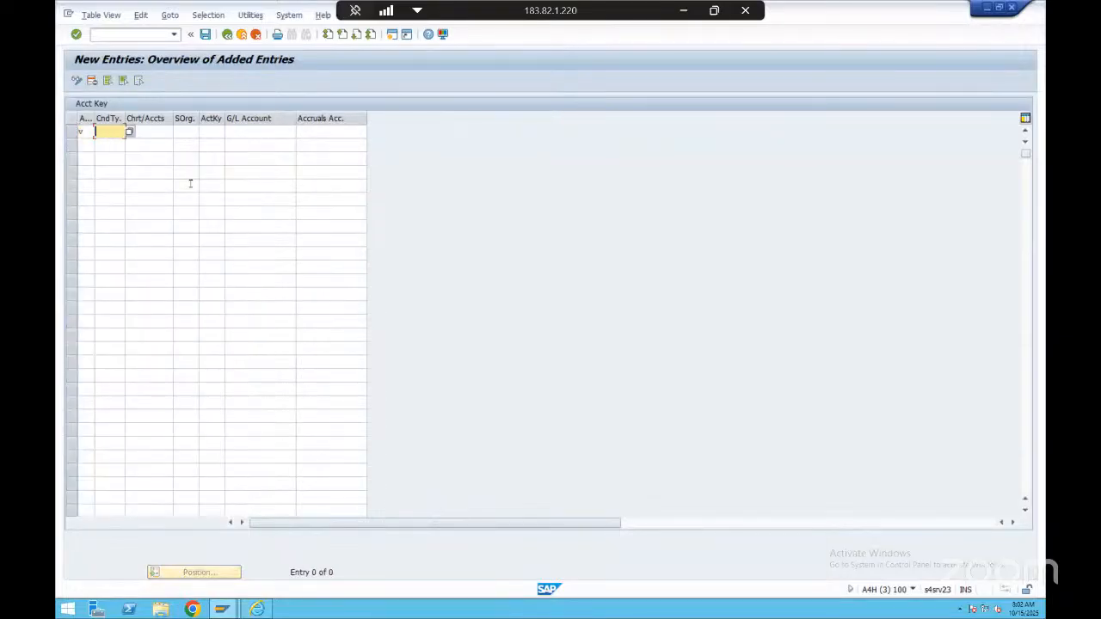
text(kofi)
key(Tab)
text(Y)
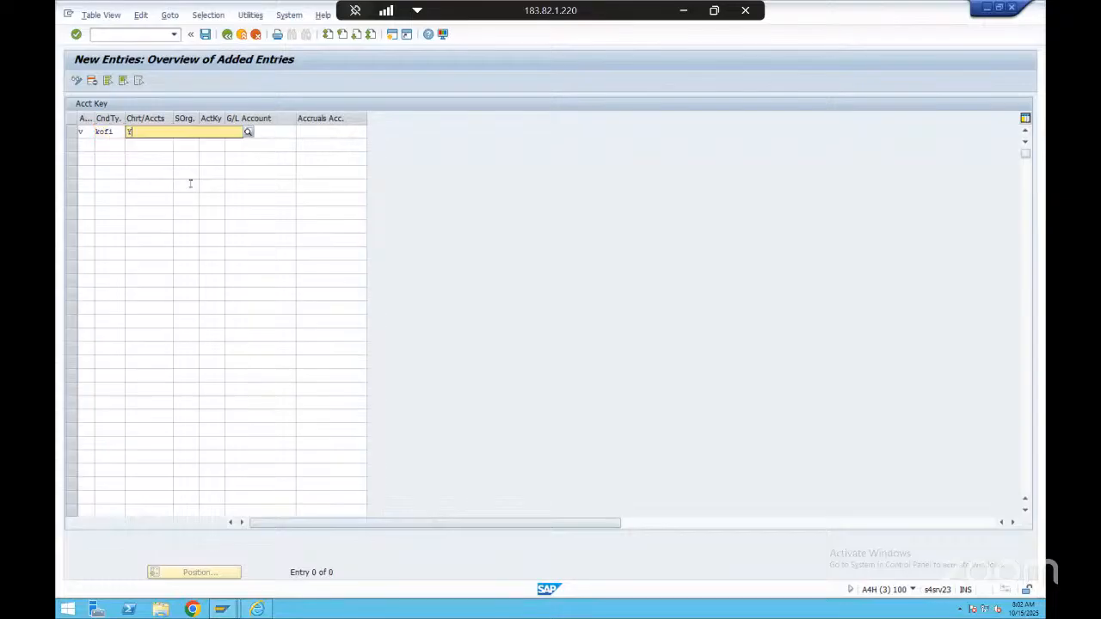
text(COA)
key(Tab)
Assign sales organization HYS1 and account key ERL to the new entry
text(Hy)
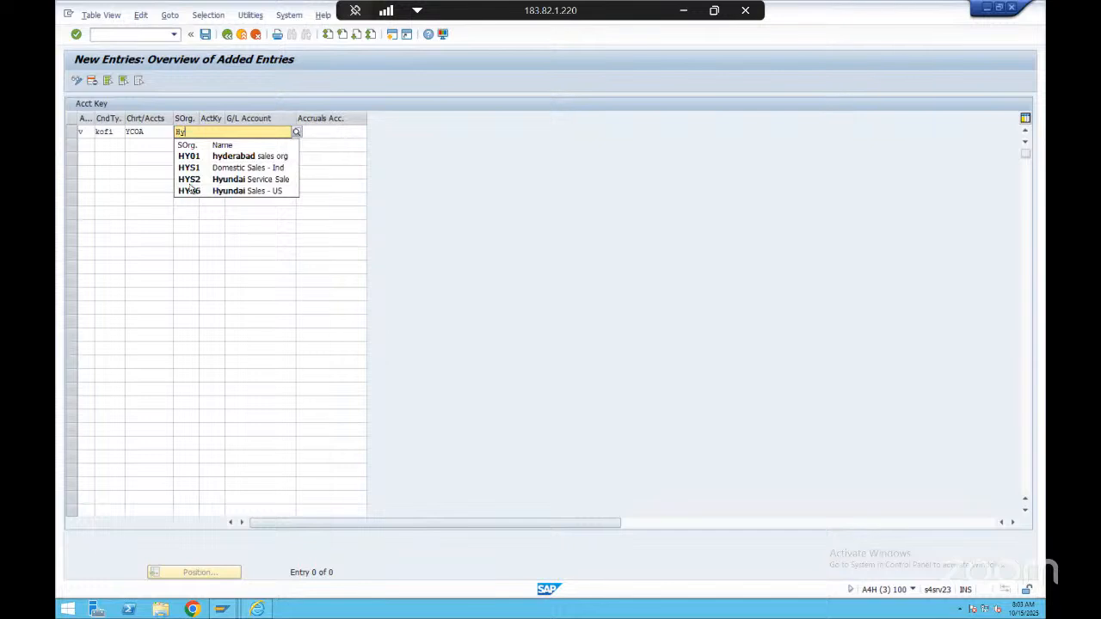
key(Down)
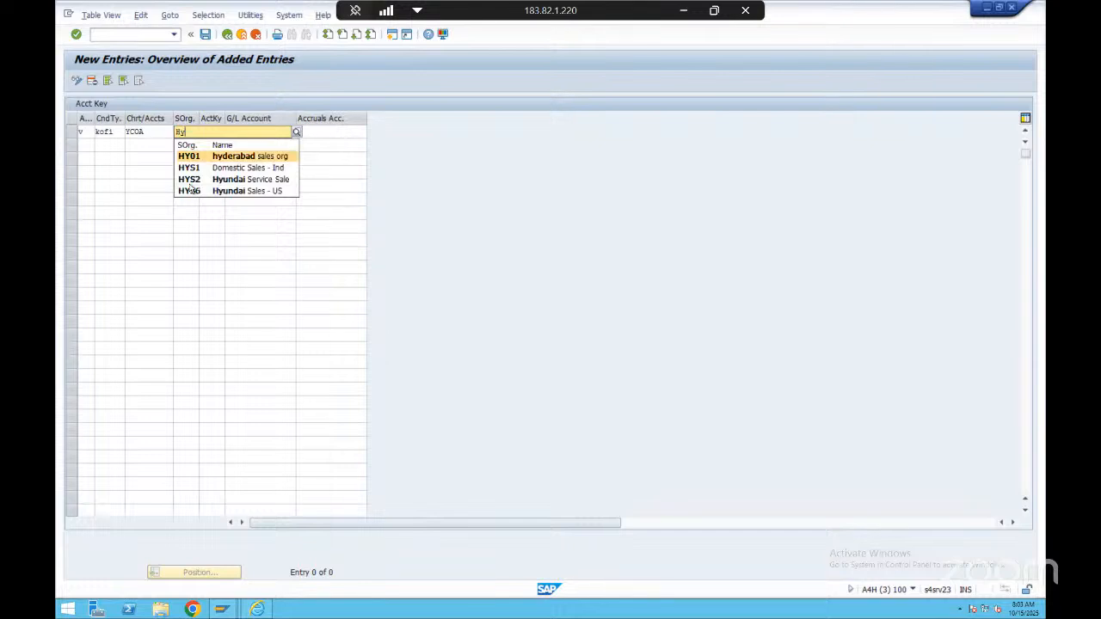
key(Down)
key(Return)
key(Tab)
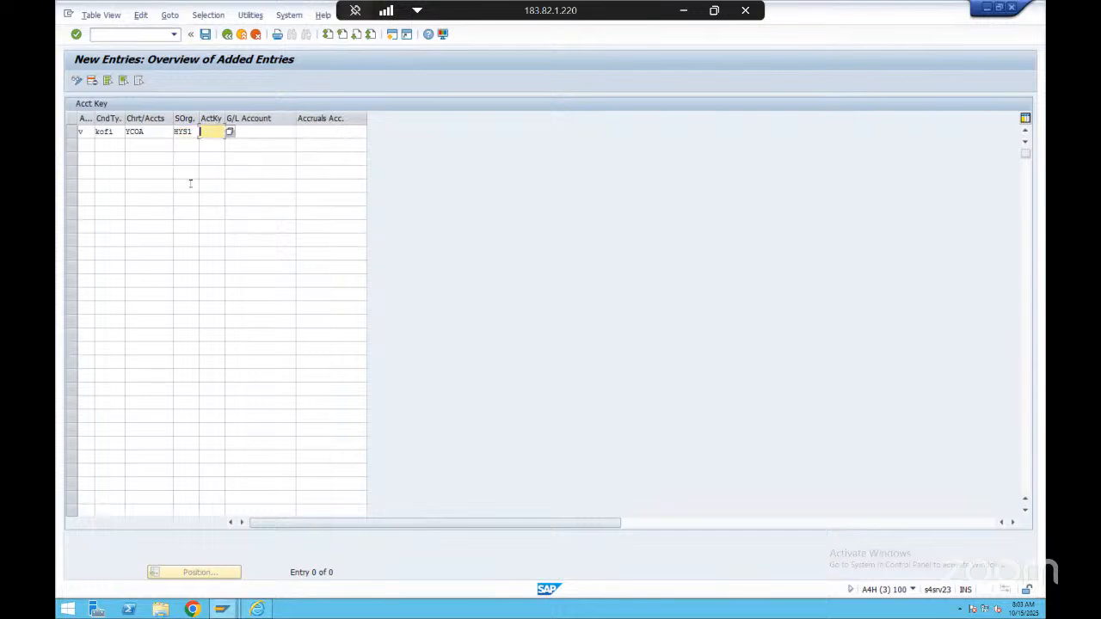
key(Tab)
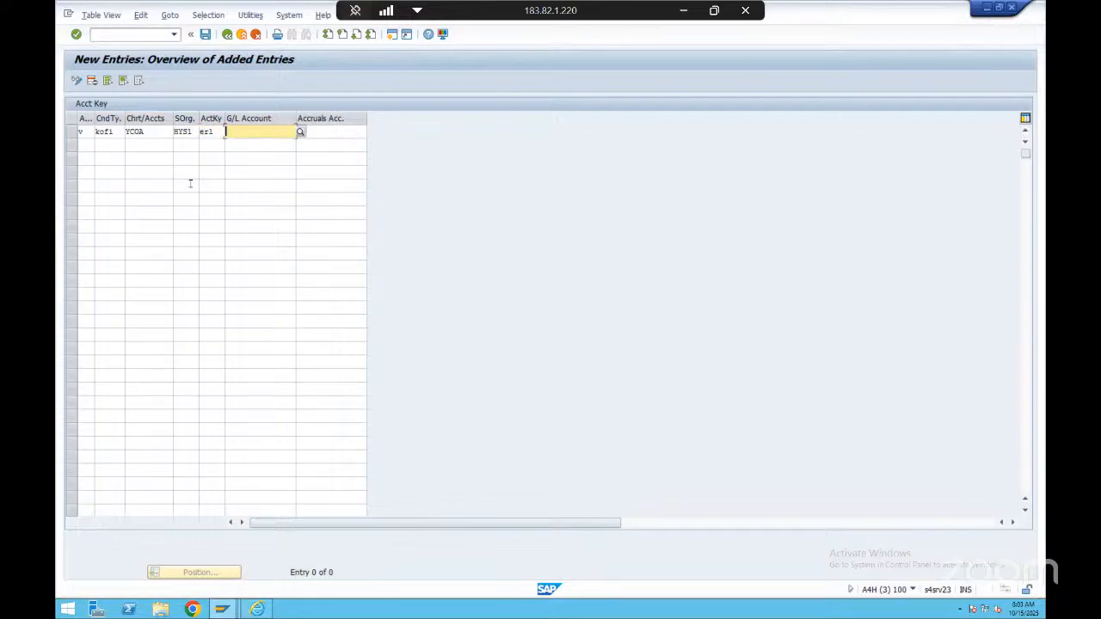
key(Return)
Look up the G/L accounts of chart YCOA and assign G/L account 12100100 to the new entry
click(269, 128)
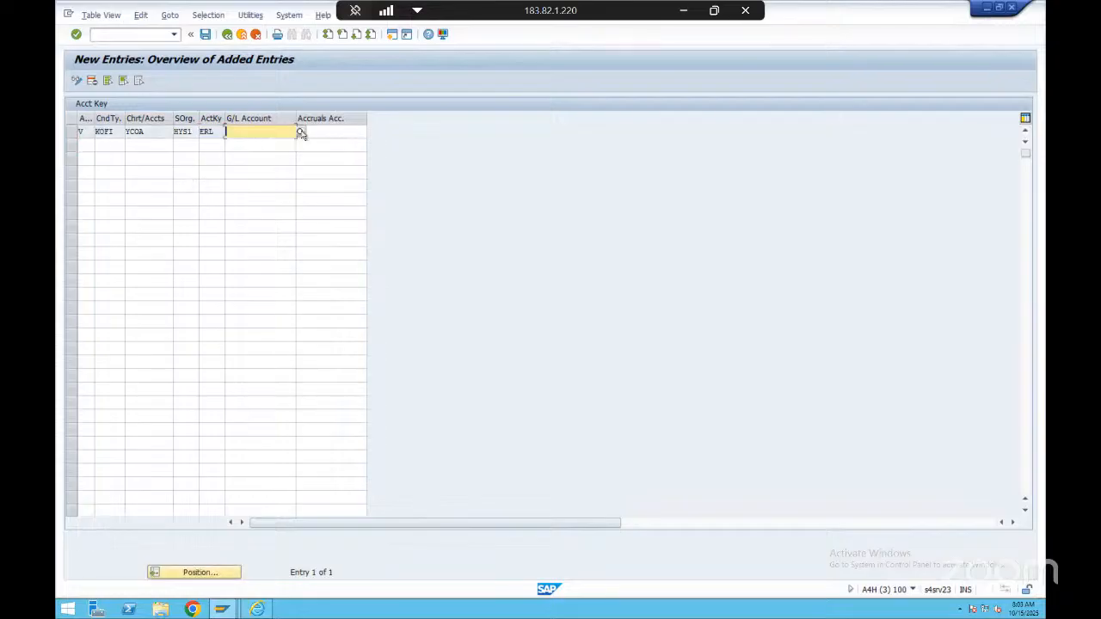
click(294, 131)
click(349, 275)
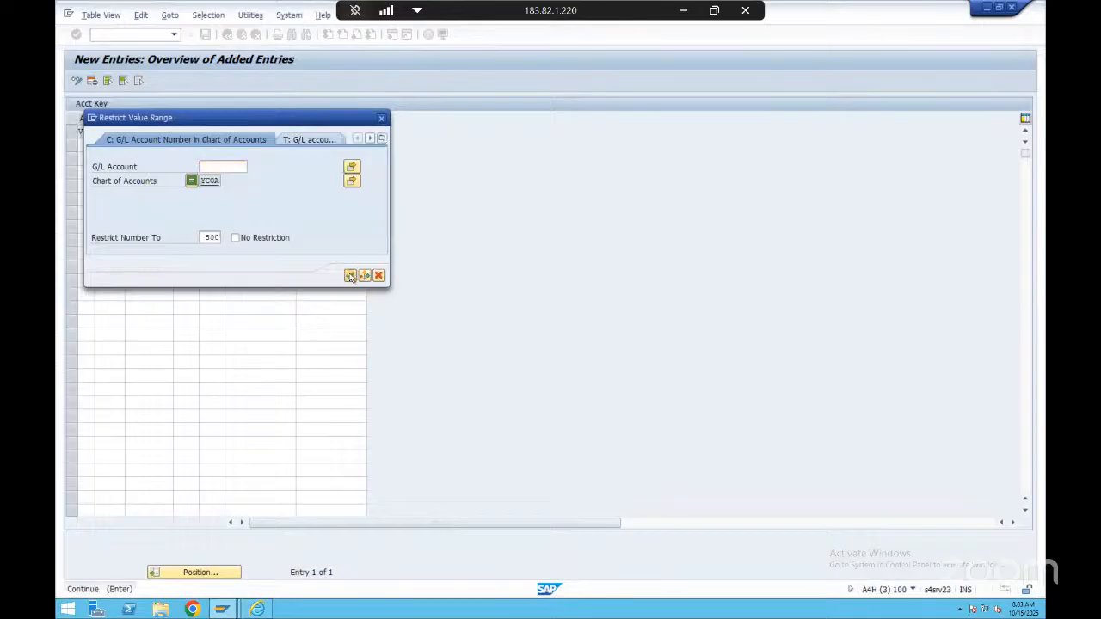
scroll(320, 400, down, 5)
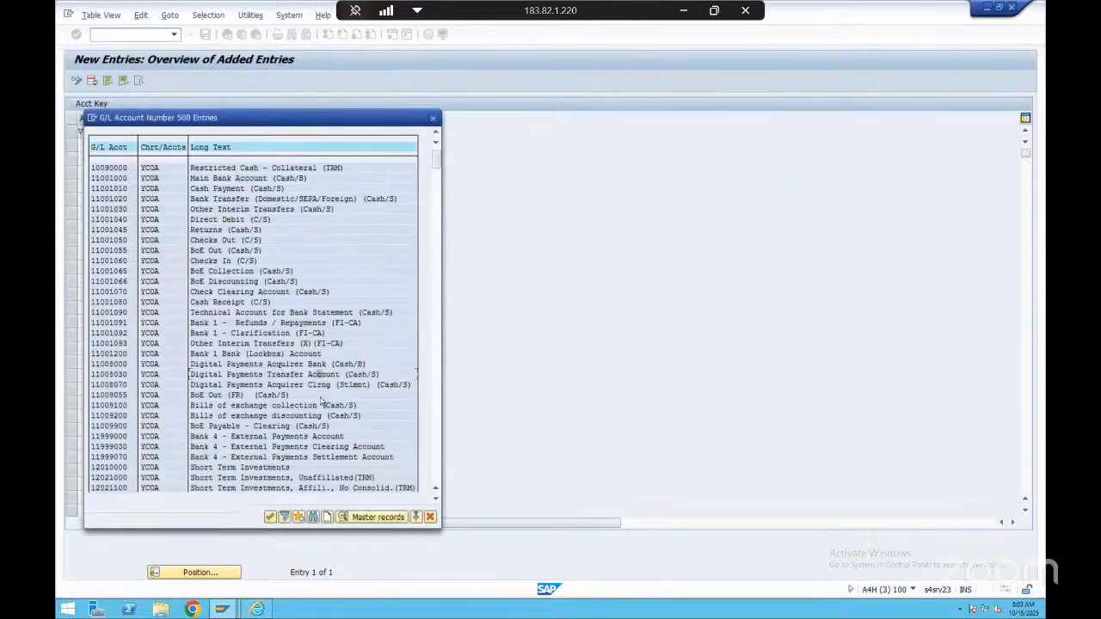
scroll(320, 422, down, 4)
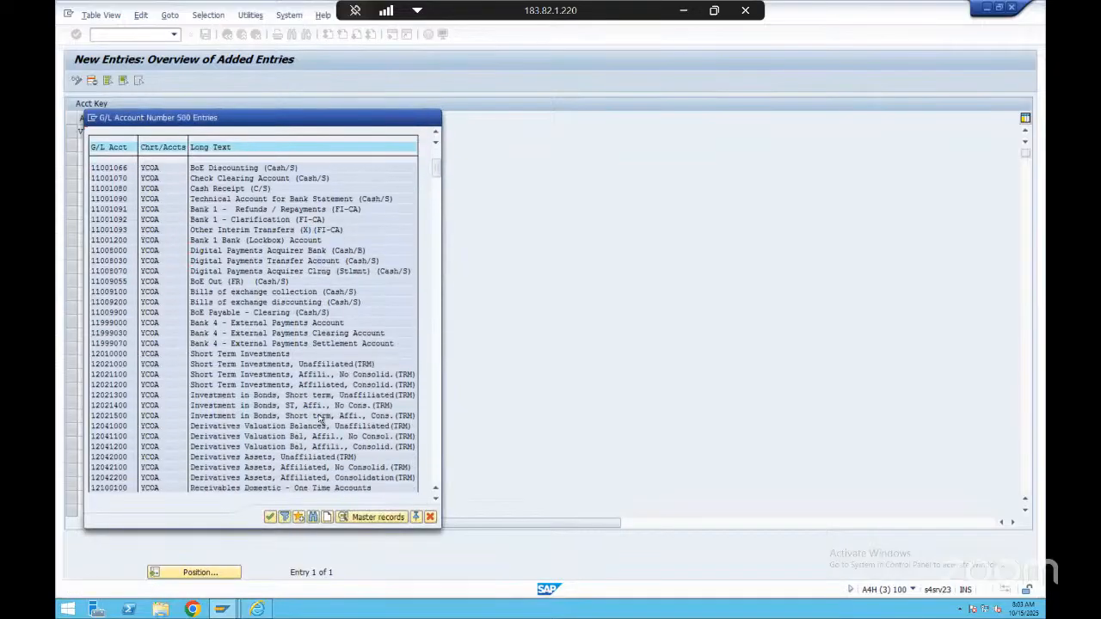
double_click(276, 439)
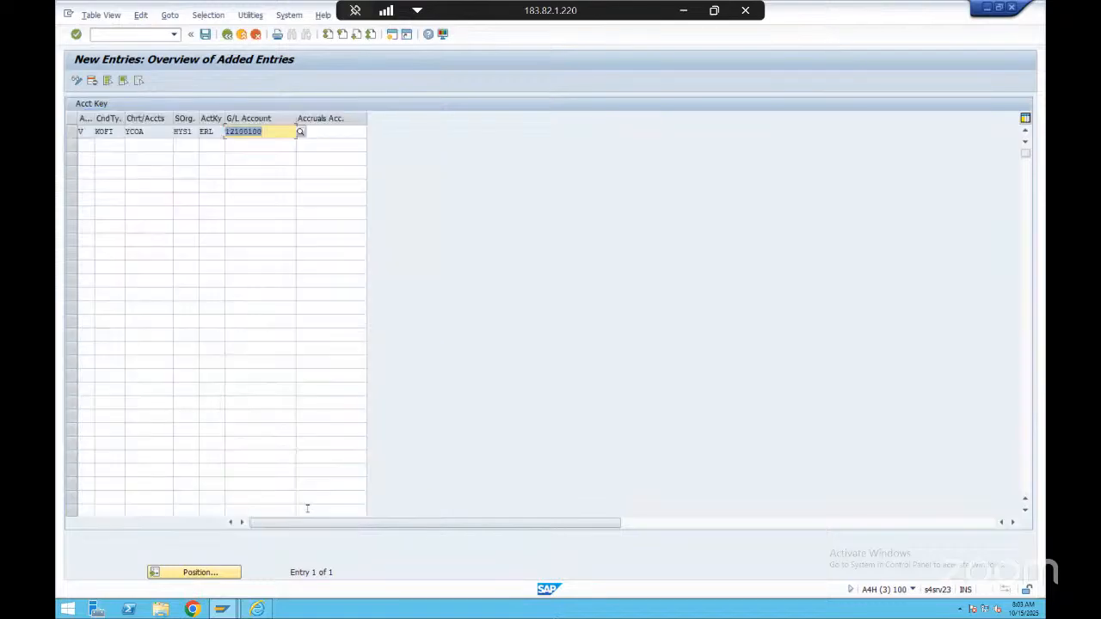
key(Return)
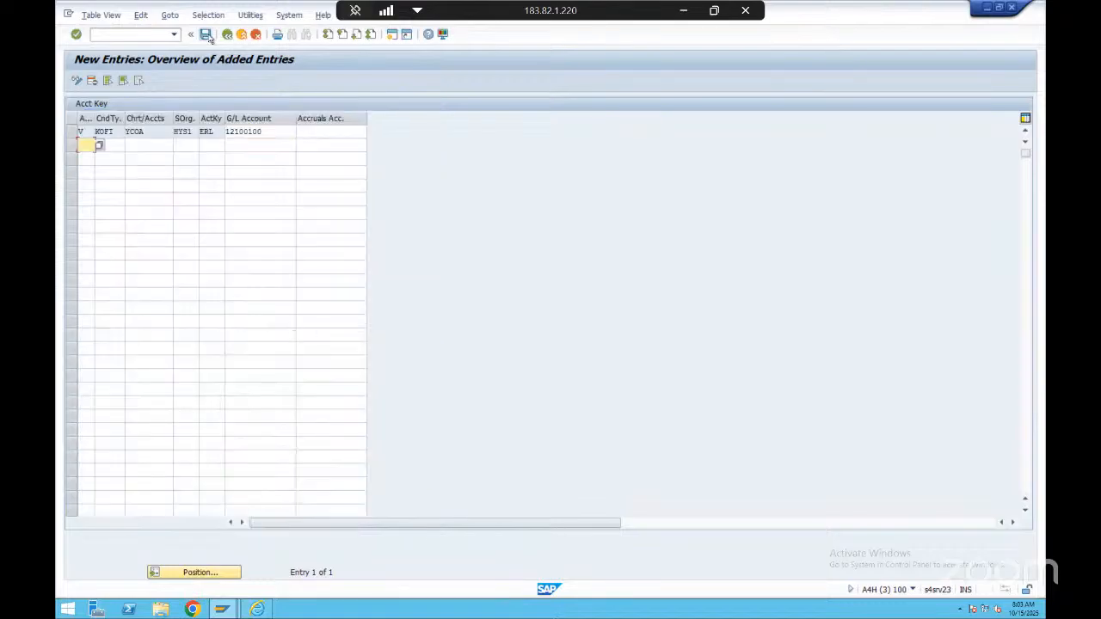
Save the new Acct Key assignment and return to the list of G/L account assignment tables
click(204, 34)
click(227, 35)
click(227, 35)
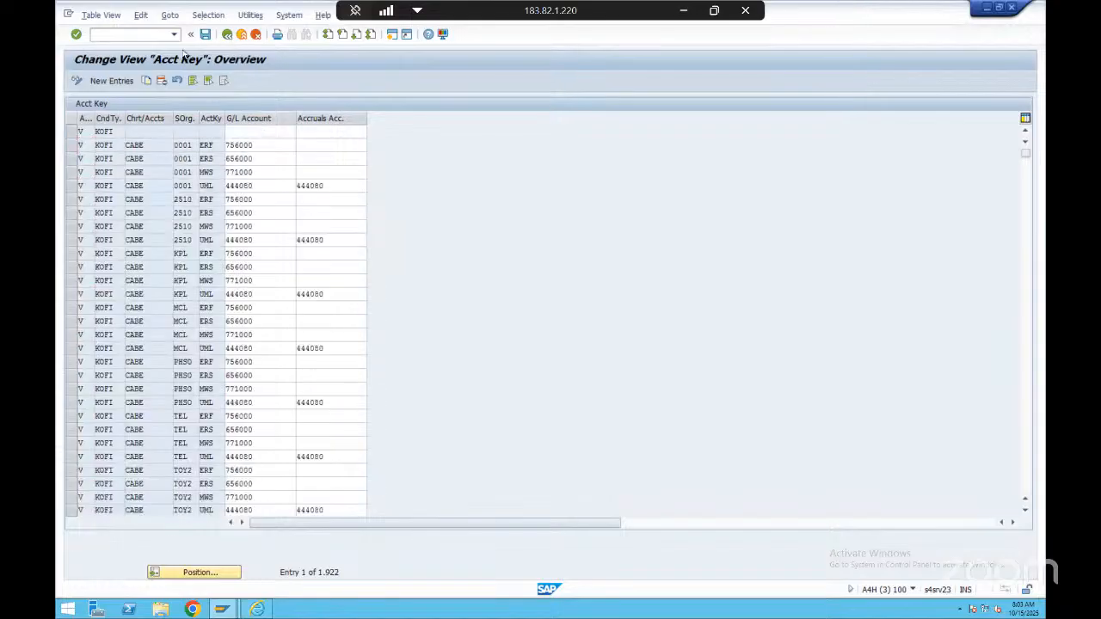
key(F3)
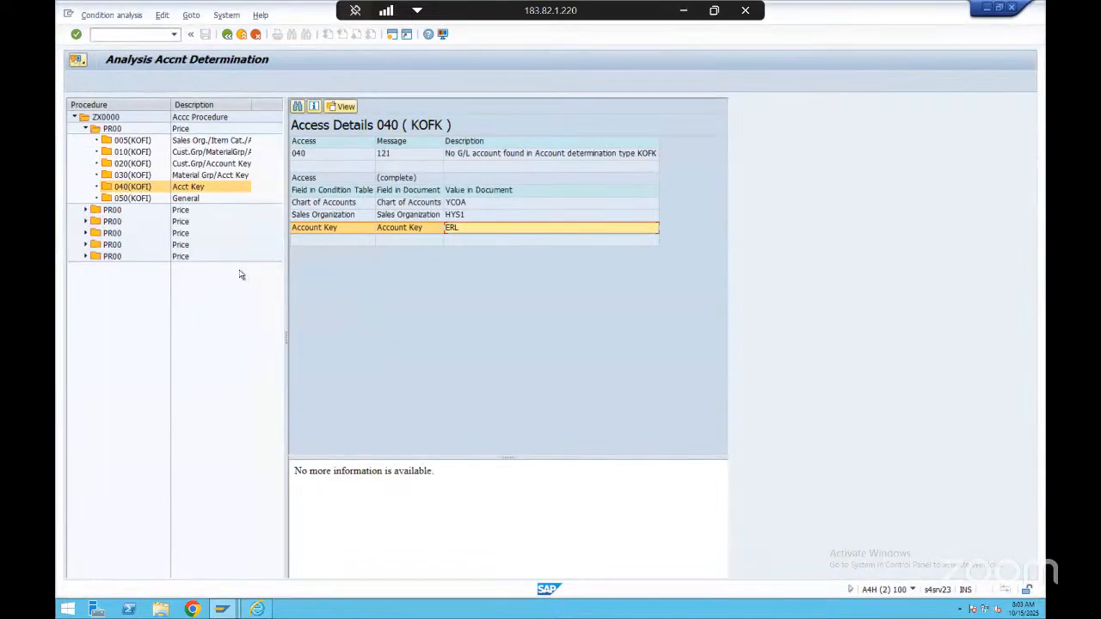
Leave the old analysis, reopen the F2 invoice for change and run its revenue account determination analysis again
click(227, 35)
click(227, 35)
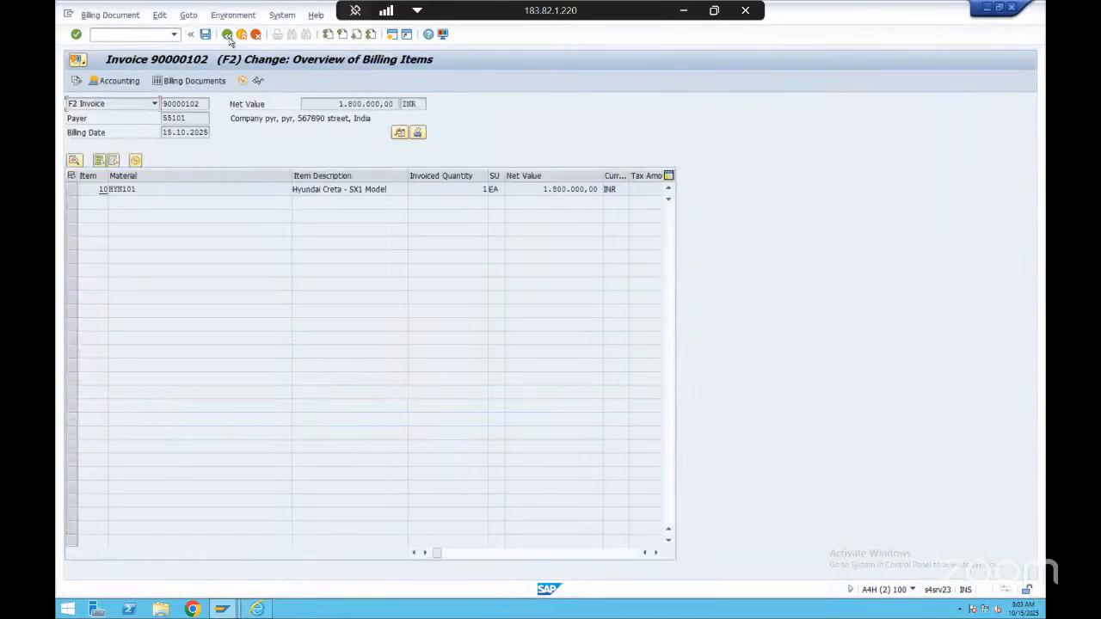
click(227, 34)
click(283, 241)
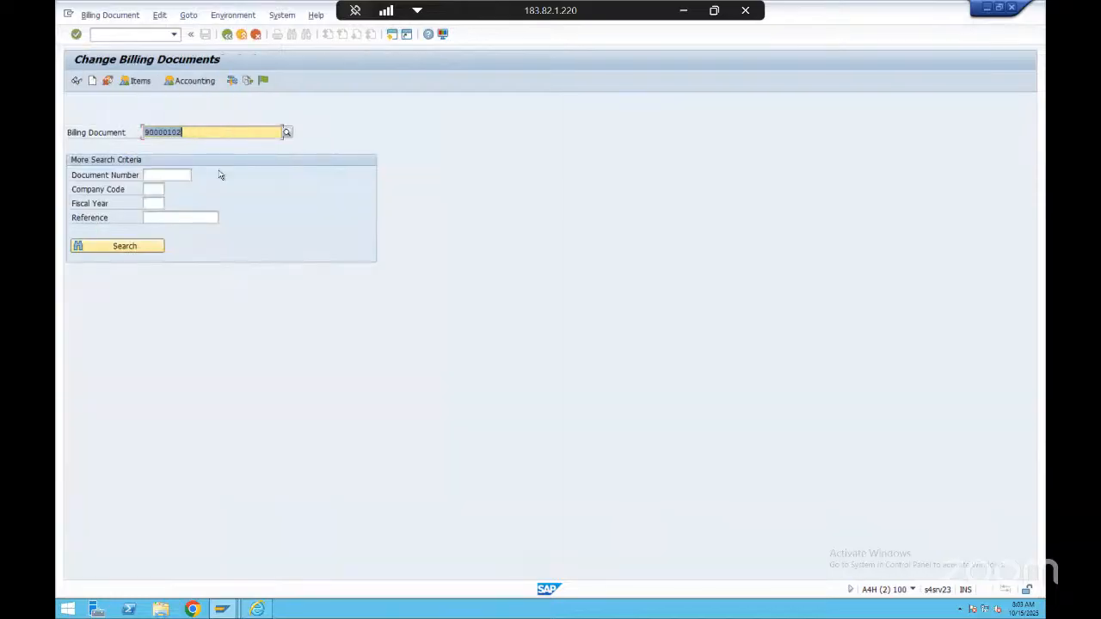
click(183, 124)
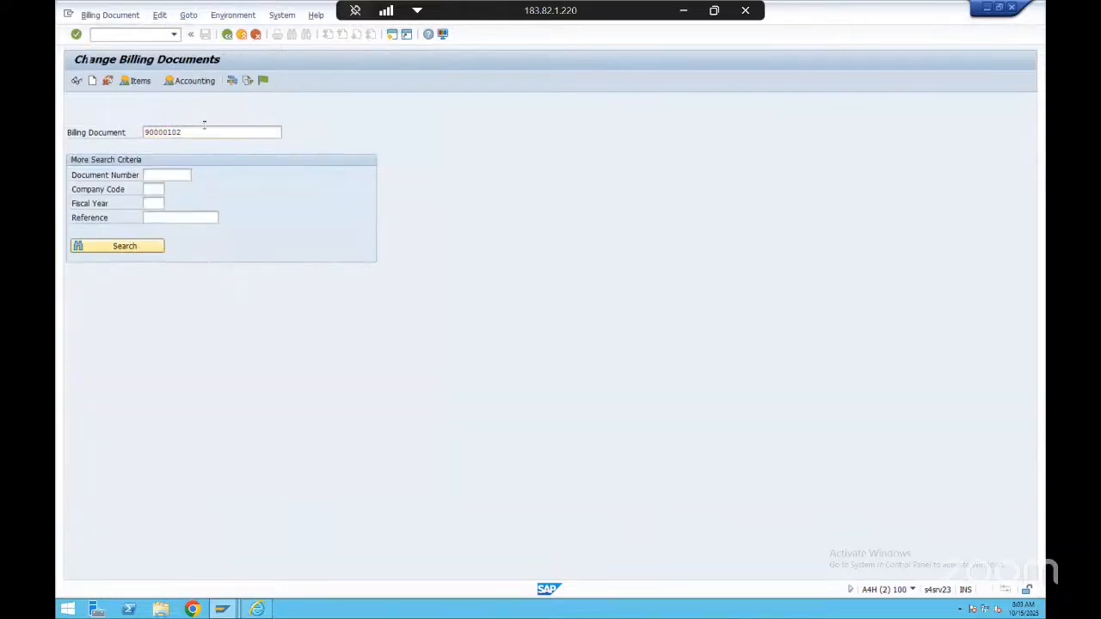
key(Return)
click(233, 15)
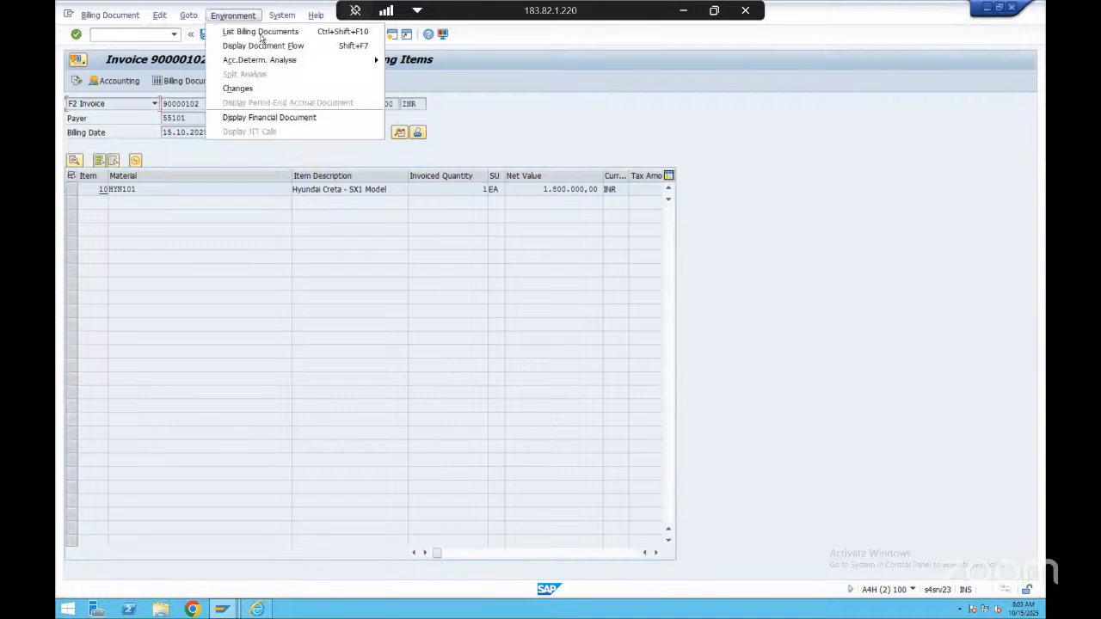
click(383, 60)
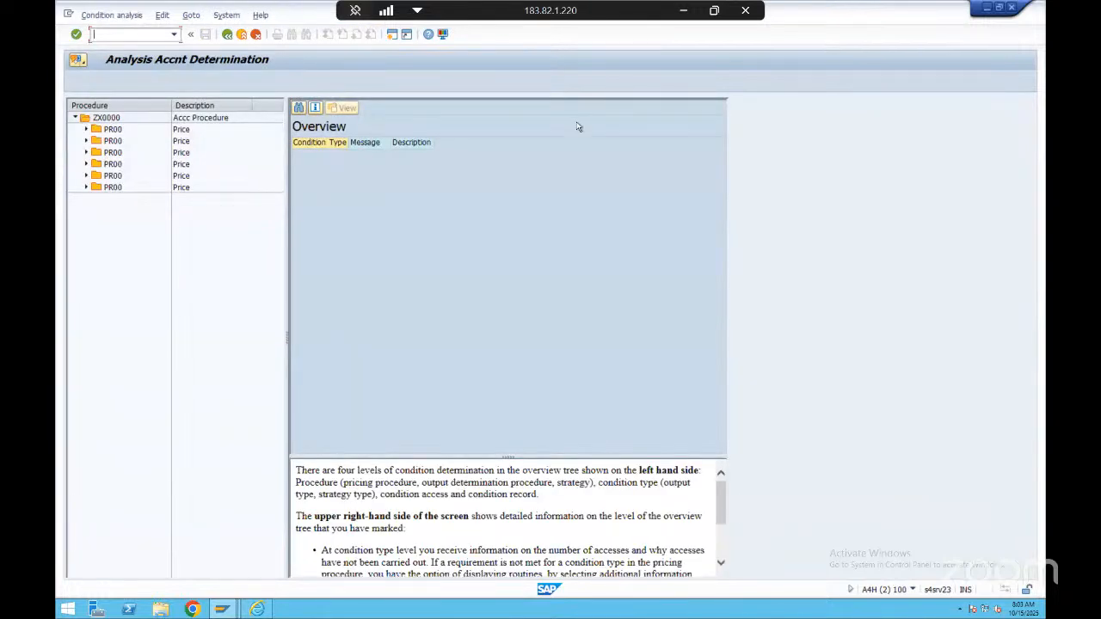
Switch back to the G/L account assignment tables and reopen the Acct Key entries
key(alt+Tab)
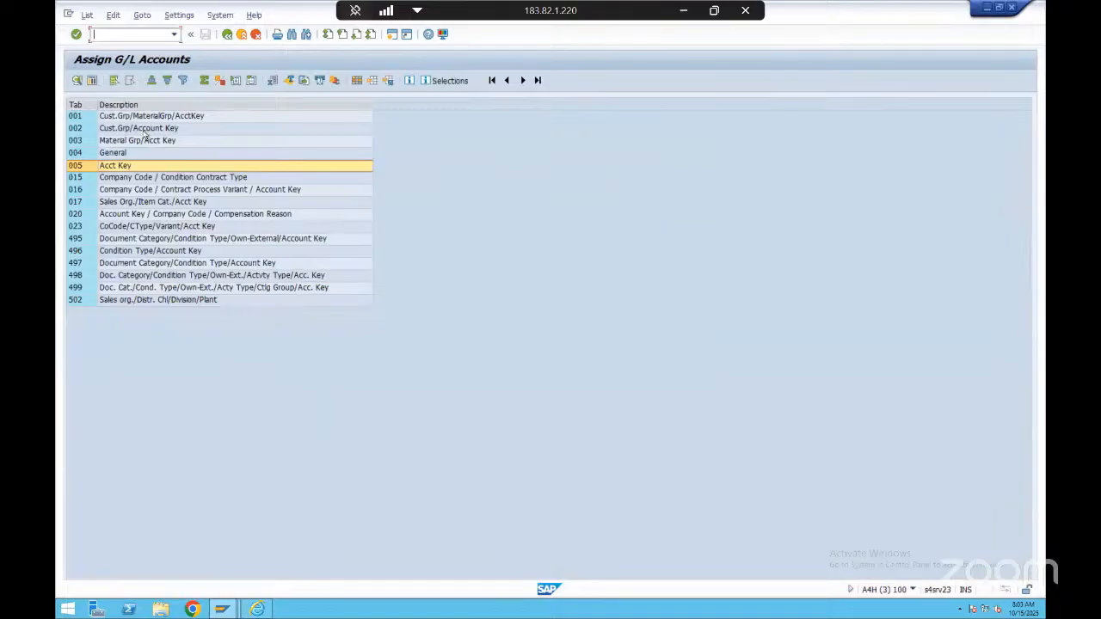
double_click(134, 169)
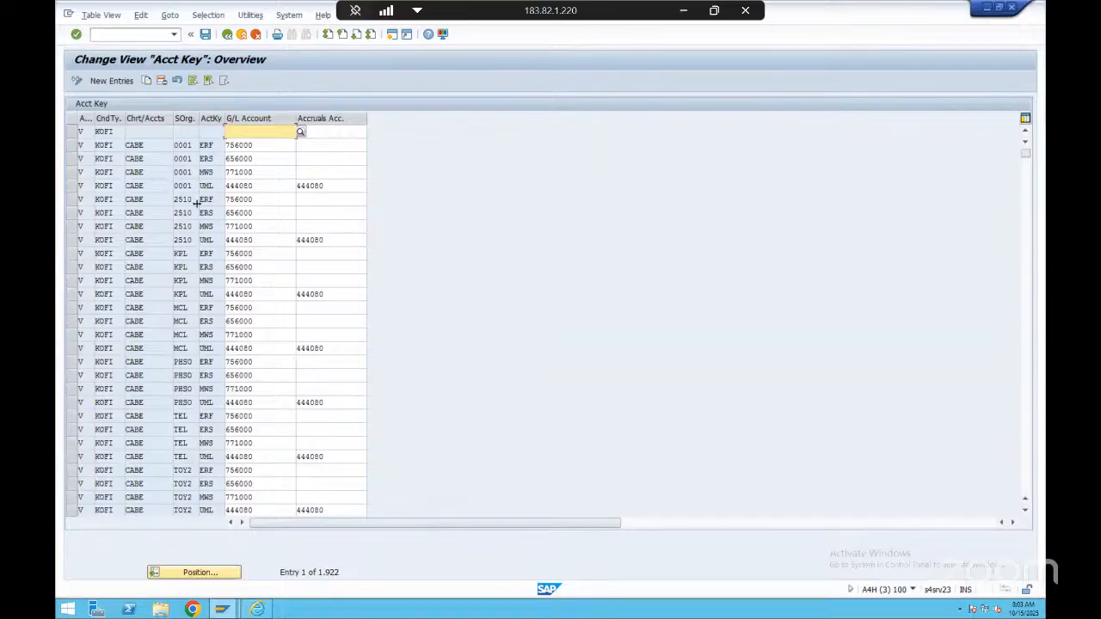
click(170, 15)
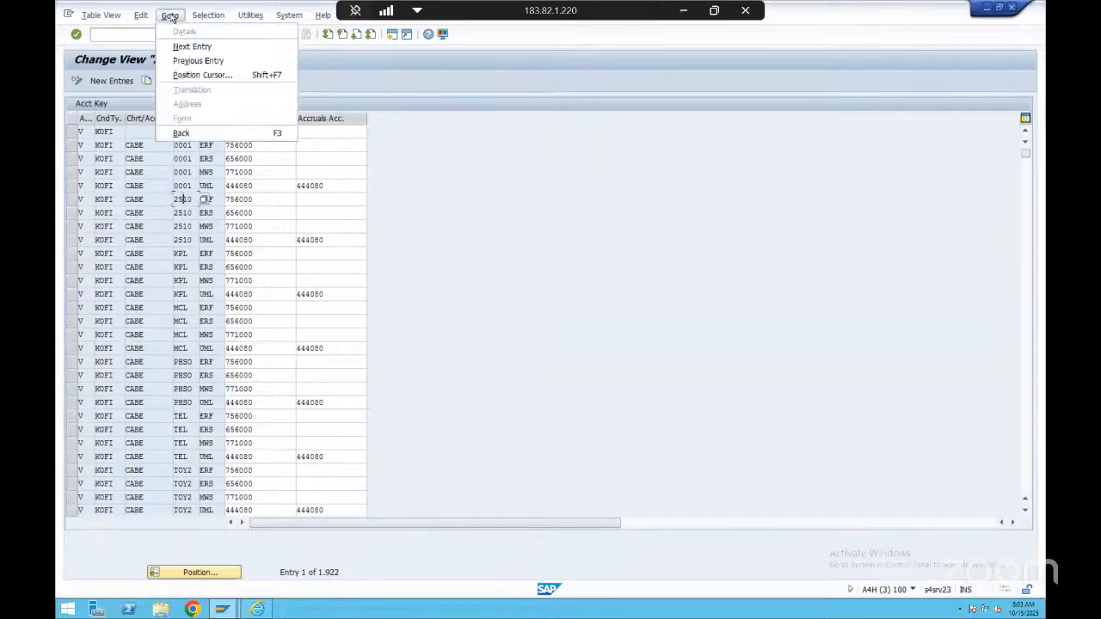
click(439, 152)
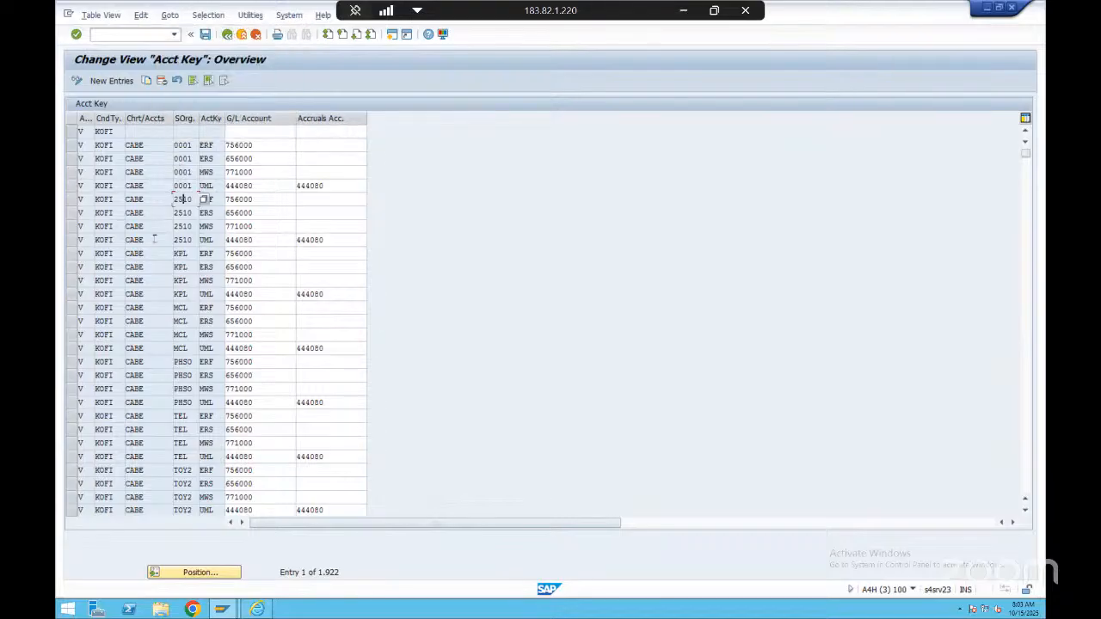
Return to the F2 invoice's account determination analysis and examine the access details of the first PR00 condition
click(157, 267)
click(227, 35)
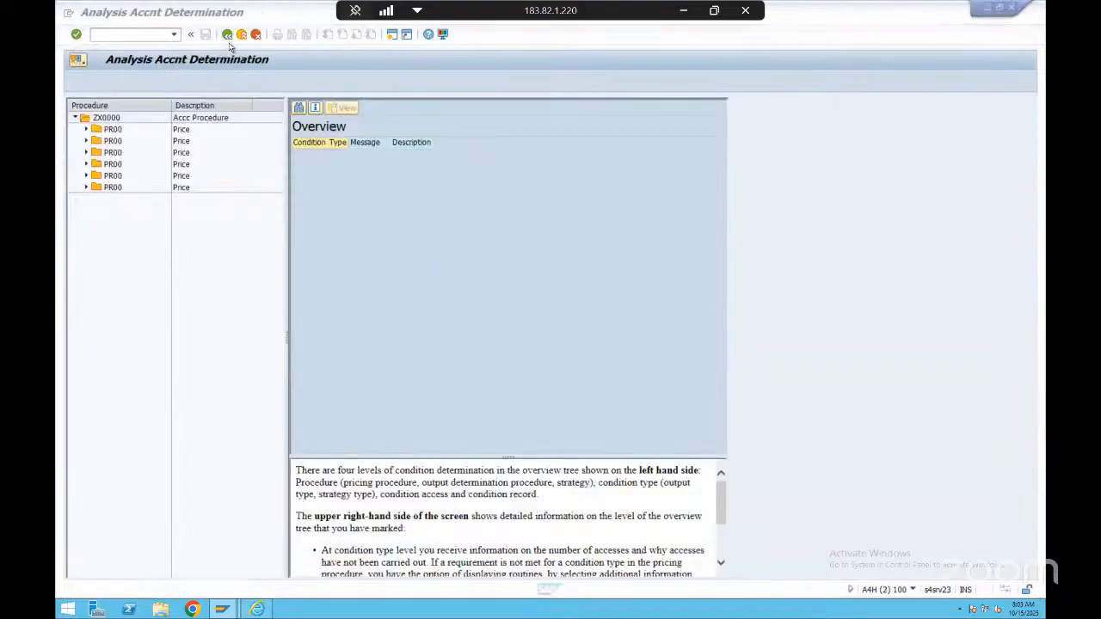
double_click(122, 130)
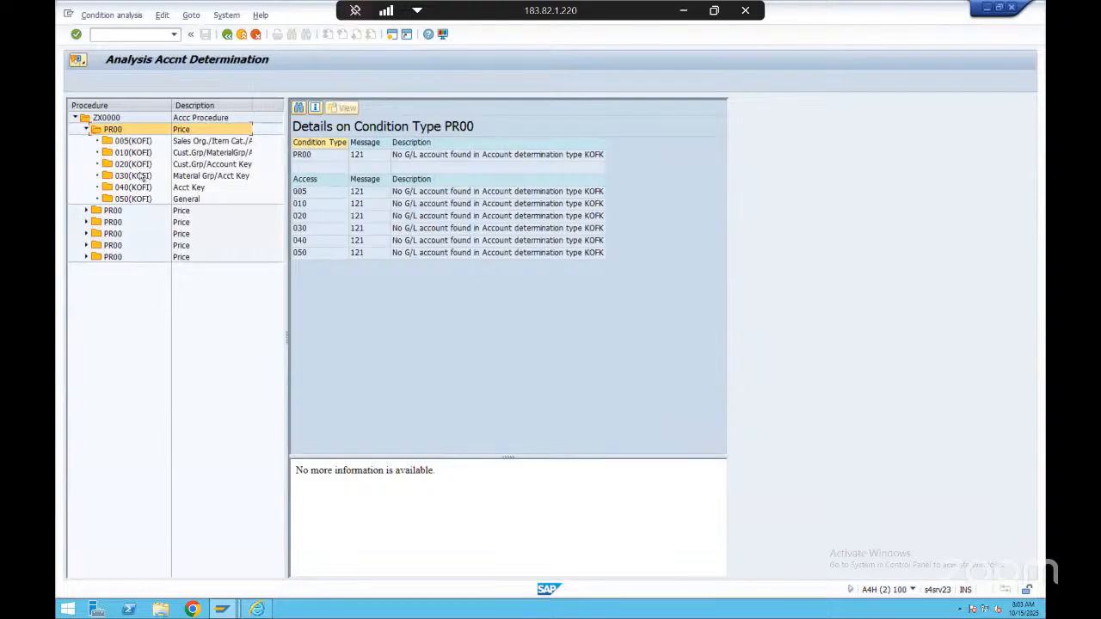
click(459, 195)
click(455, 230)
click(453, 252)
click(447, 220)
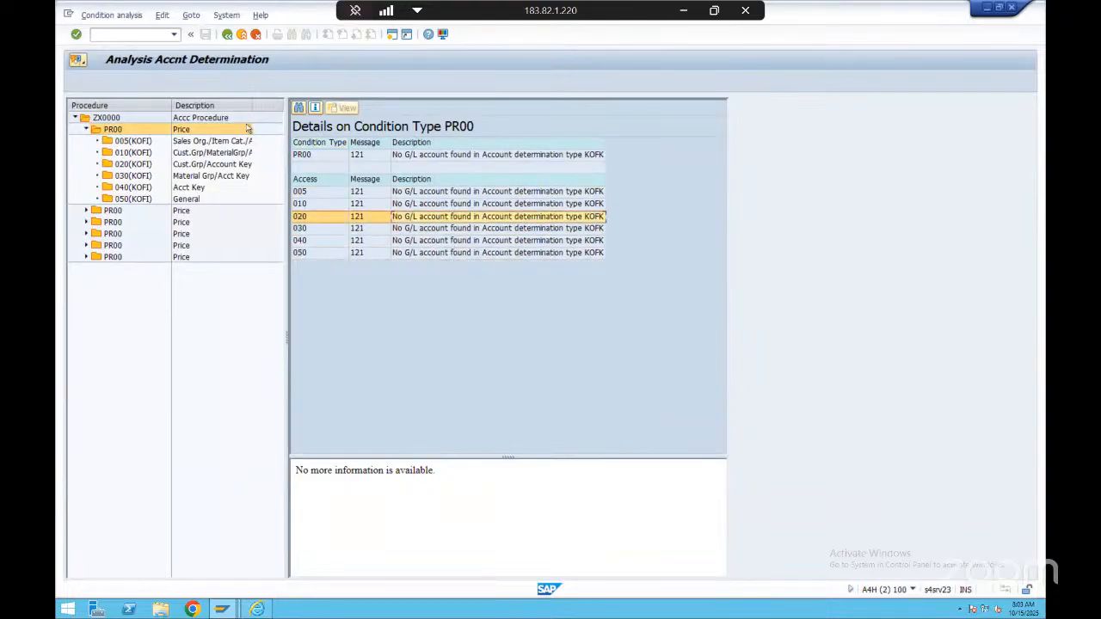
Leave the analysis and the F2 invoice, check the invoice's status in its document flow, and return to the billing document selection
click(227, 34)
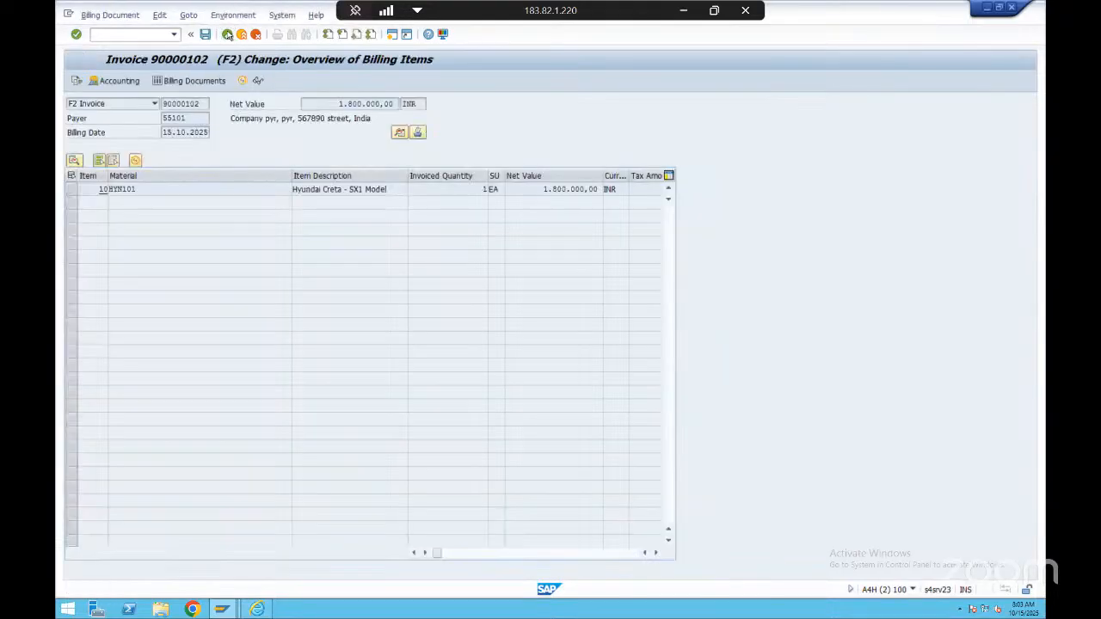
click(227, 35)
click(218, 131)
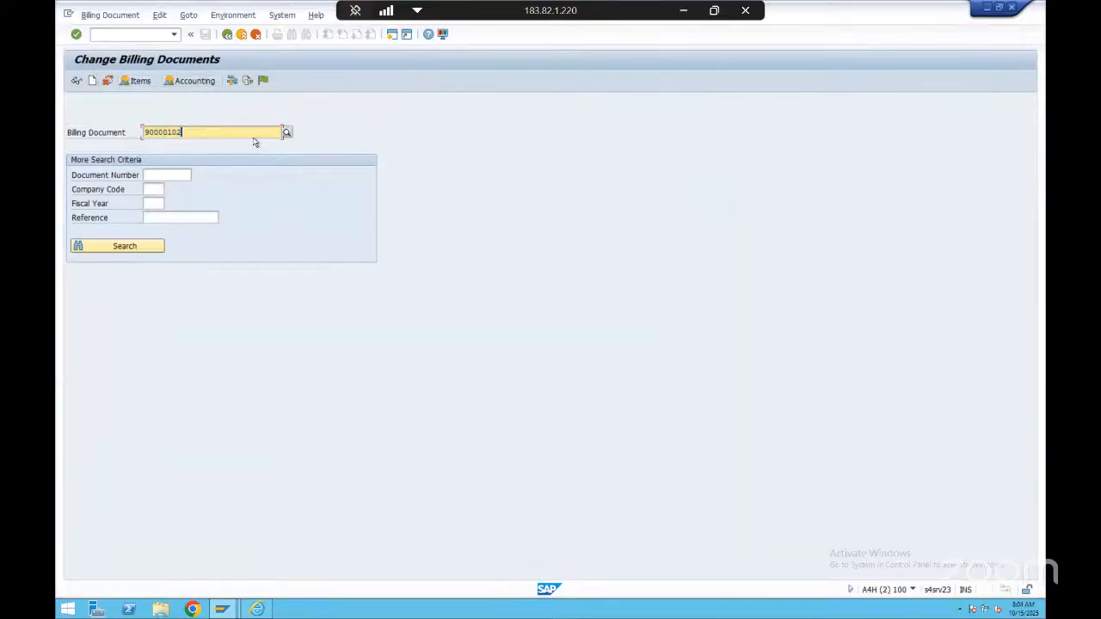
click(246, 81)
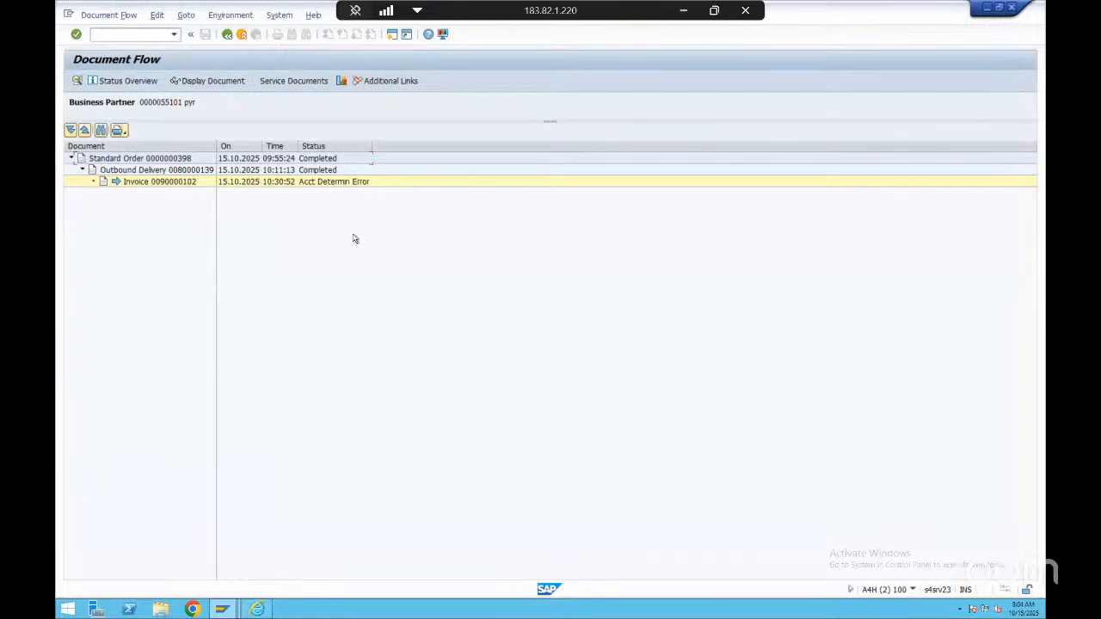
click(322, 182)
key(alt+Tab)
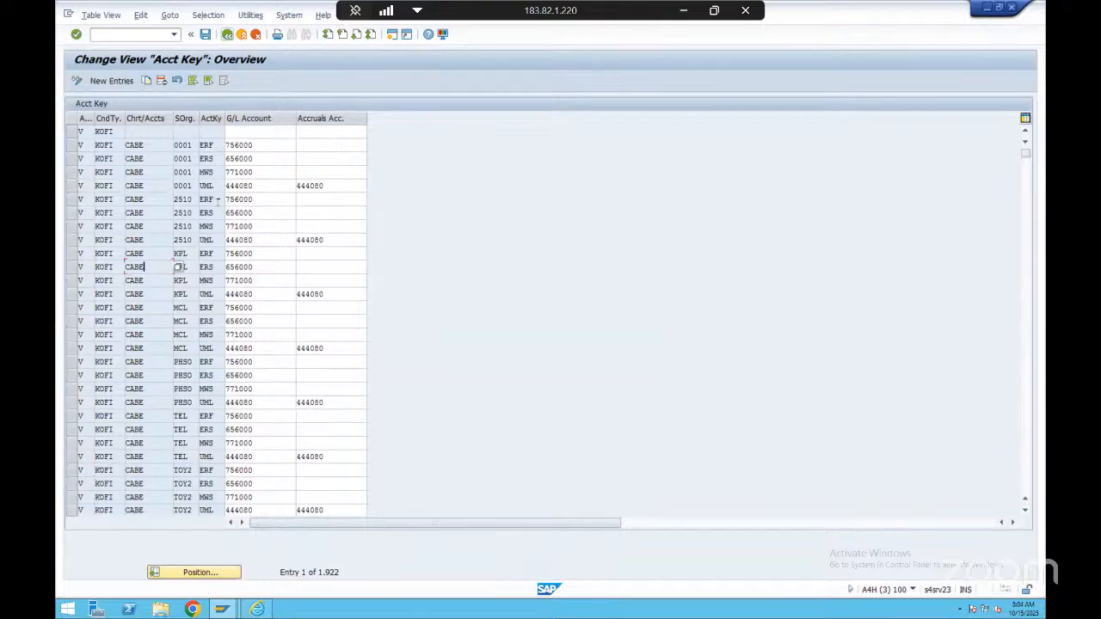
key(alt+Tab)
key(alt+Tab)
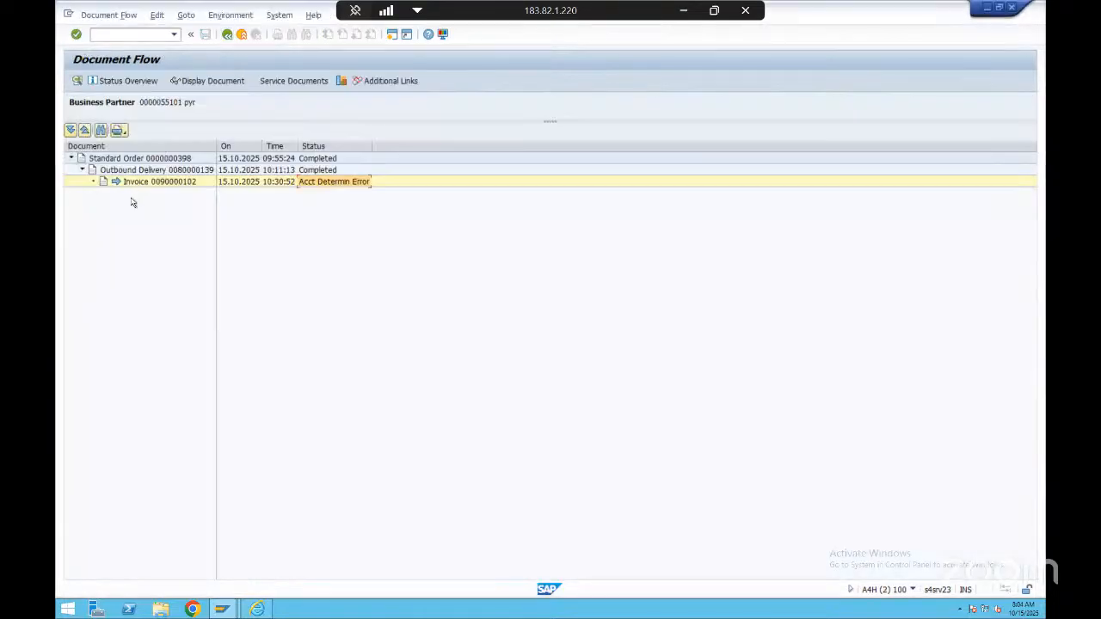
click(227, 33)
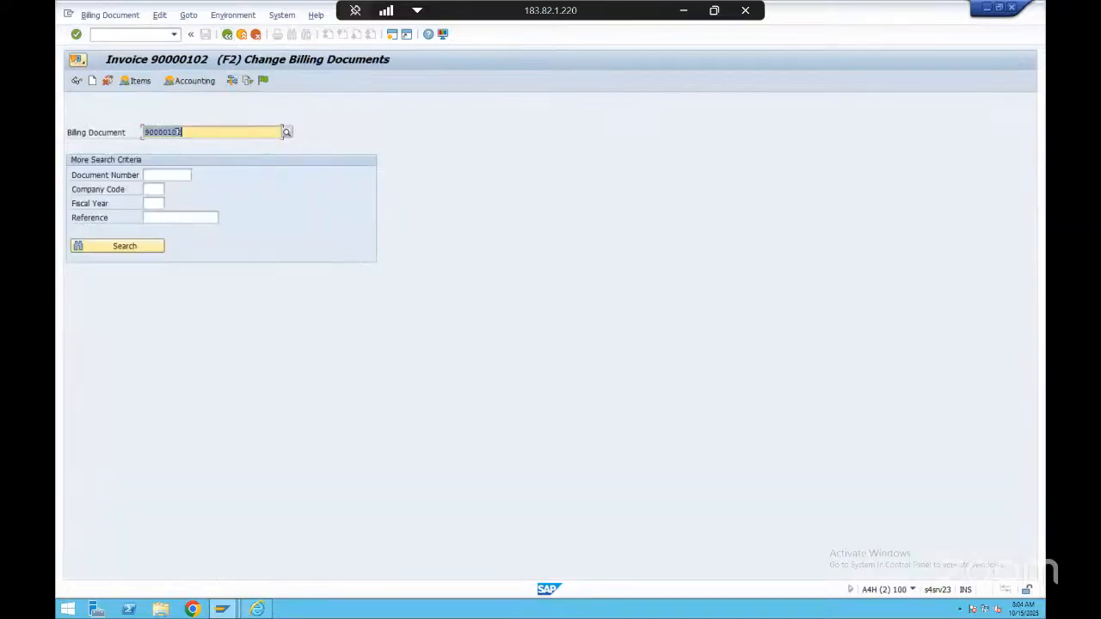
In the Acct Key session, switch to General Table Display, list the entries of table VBRK and look through their columns
key(alt+Tab)
click(155, 34)
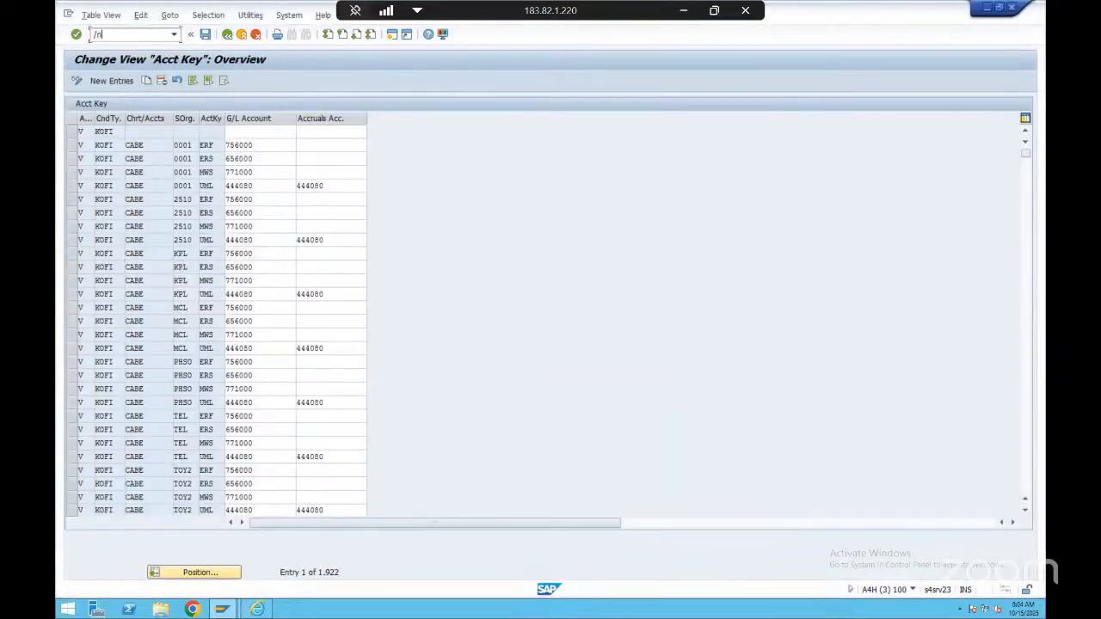
key(Return)
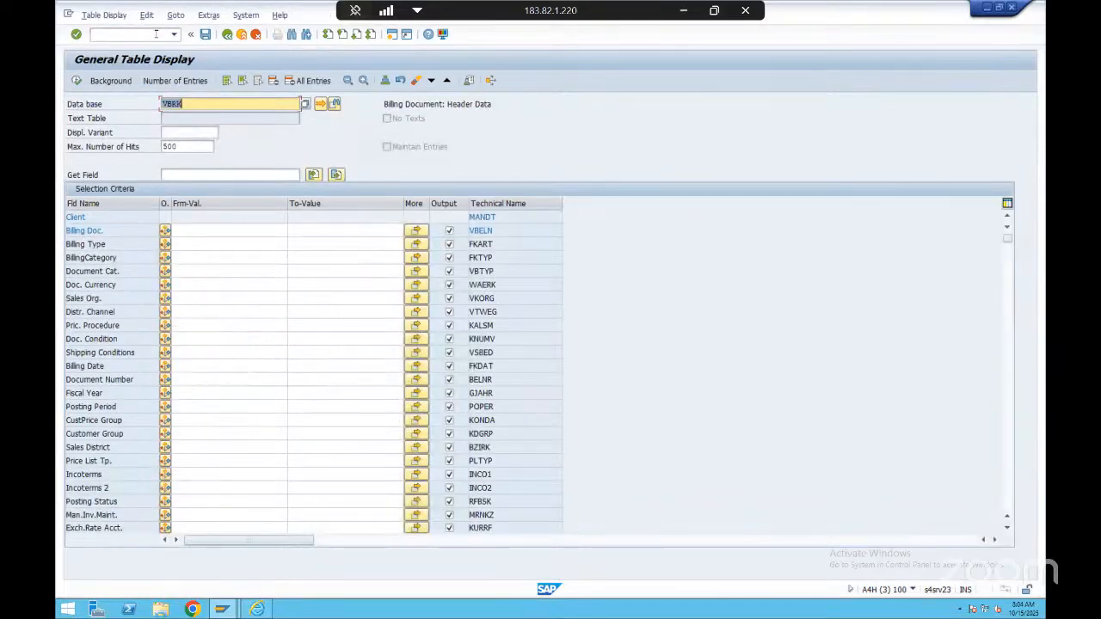
click(75, 80)
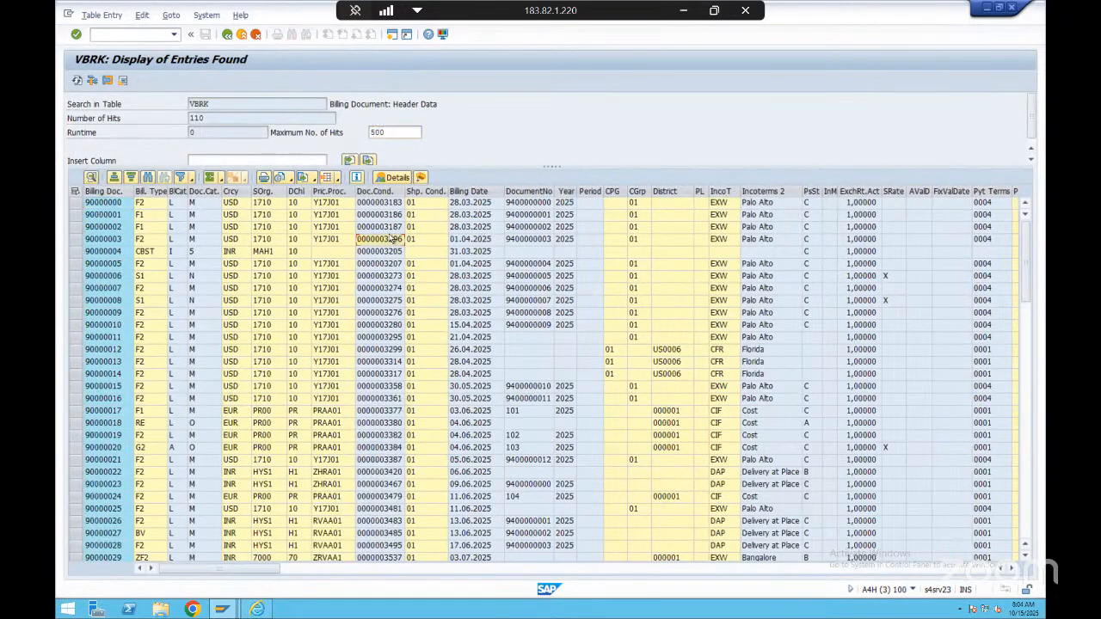
scroll(392, 238, down, 5)
scroll(391, 237, up, 5)
drag(196, 569, 359, 577)
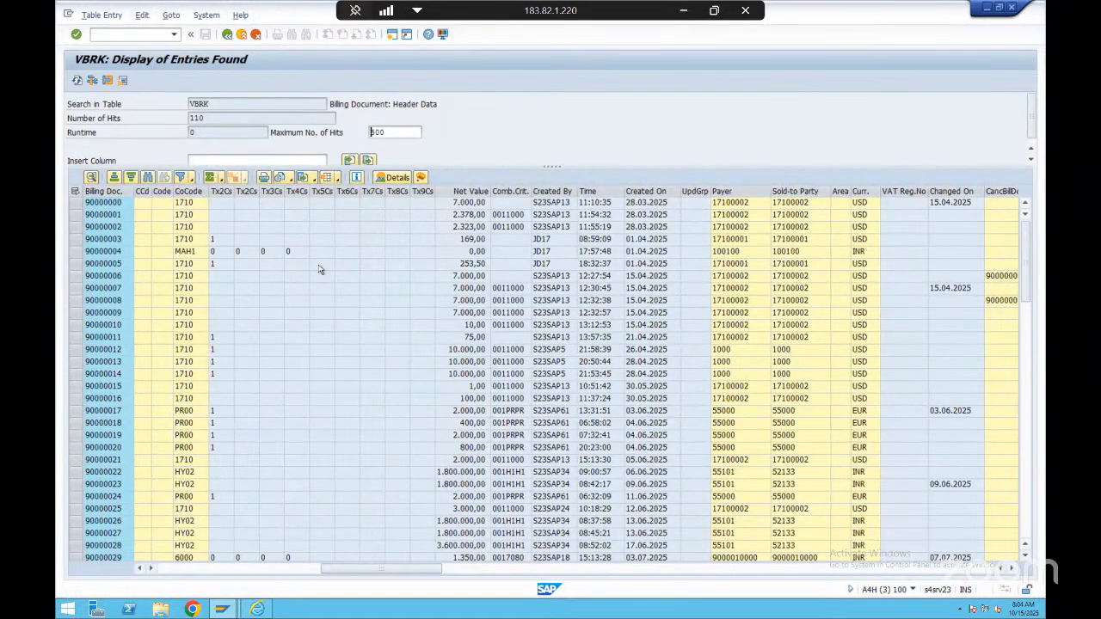
drag(366, 572, 288, 567)
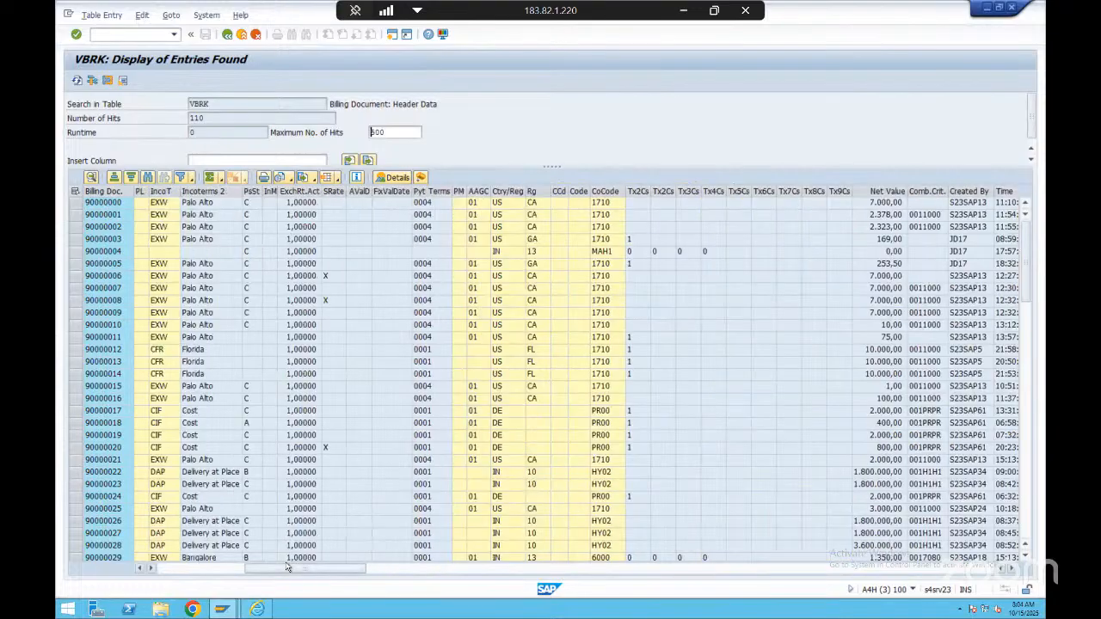
Pick the 169,00 USD billing document with region GA and display its items in a new session with transaction VF03
click(103, 239)
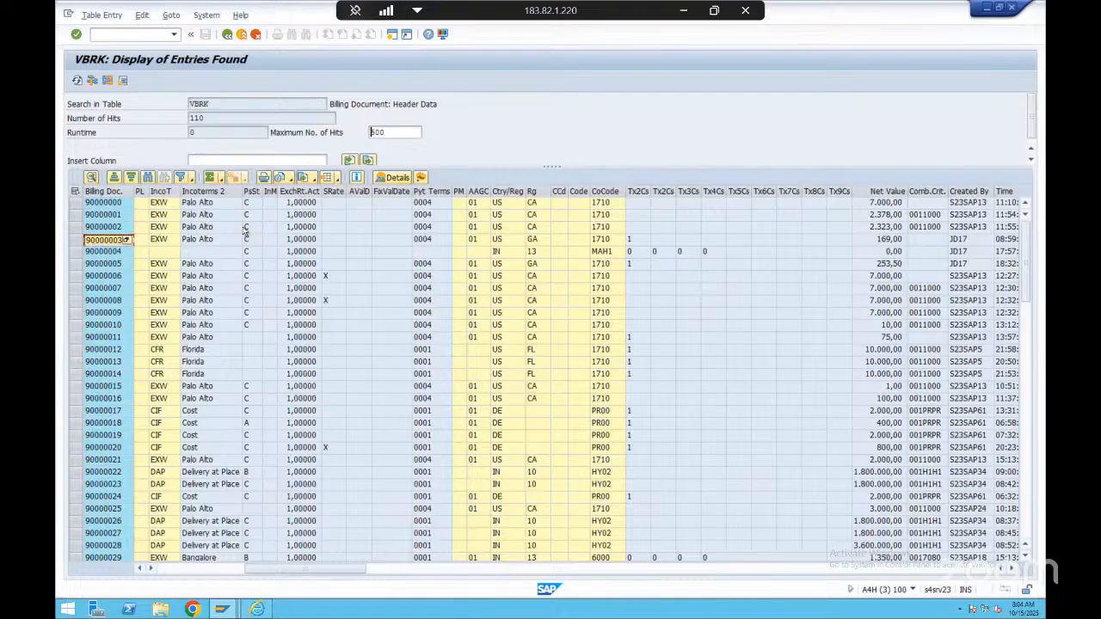
key(Left)
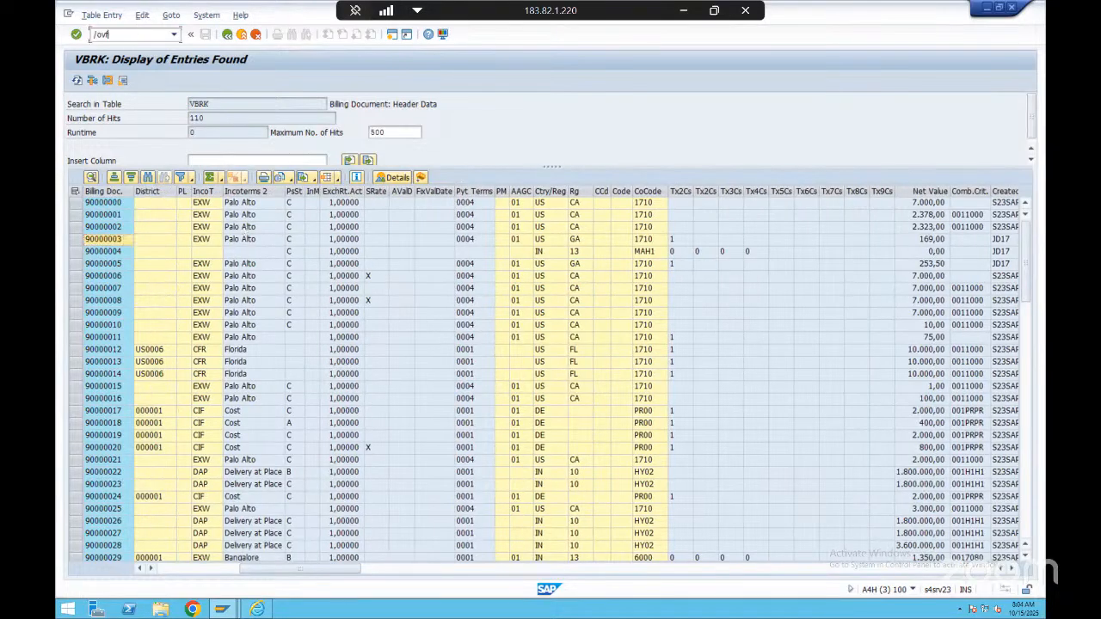
click(134, 36)
text(/nvf03)
key(Return)
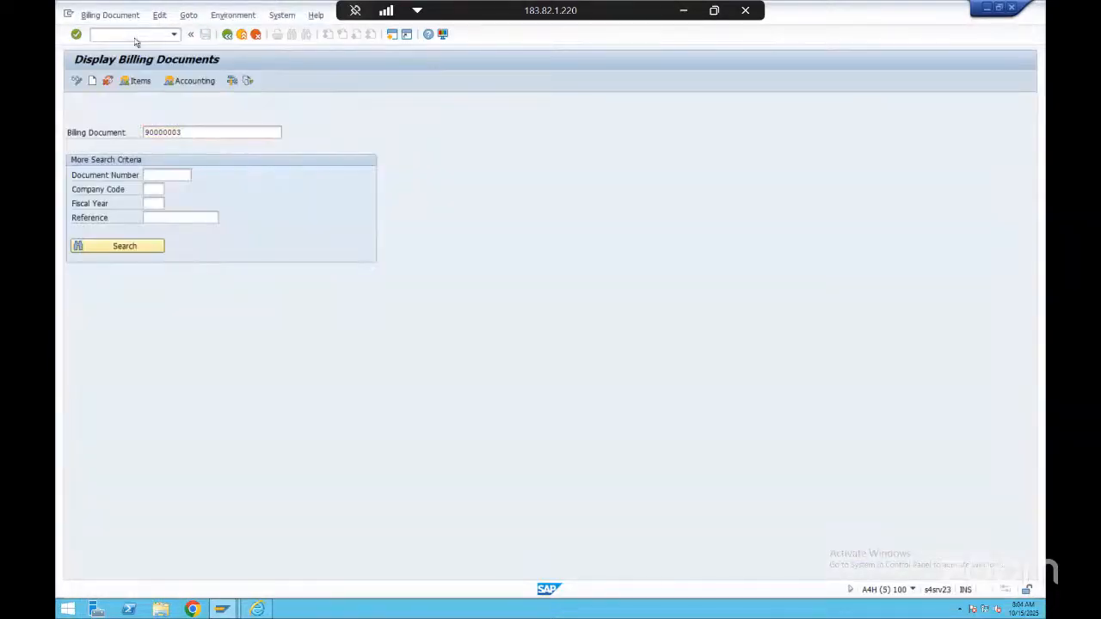
key(Return)
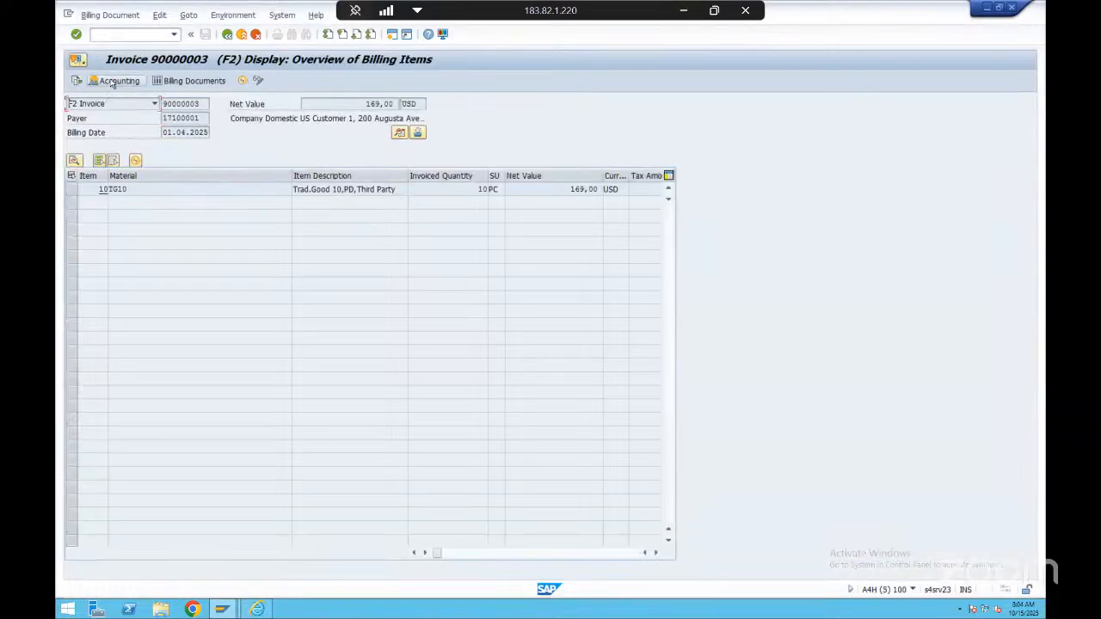
Check the 169,00 USD invoice's accounting document, switch to change mode and try to release the invoice to accounting
click(116, 81)
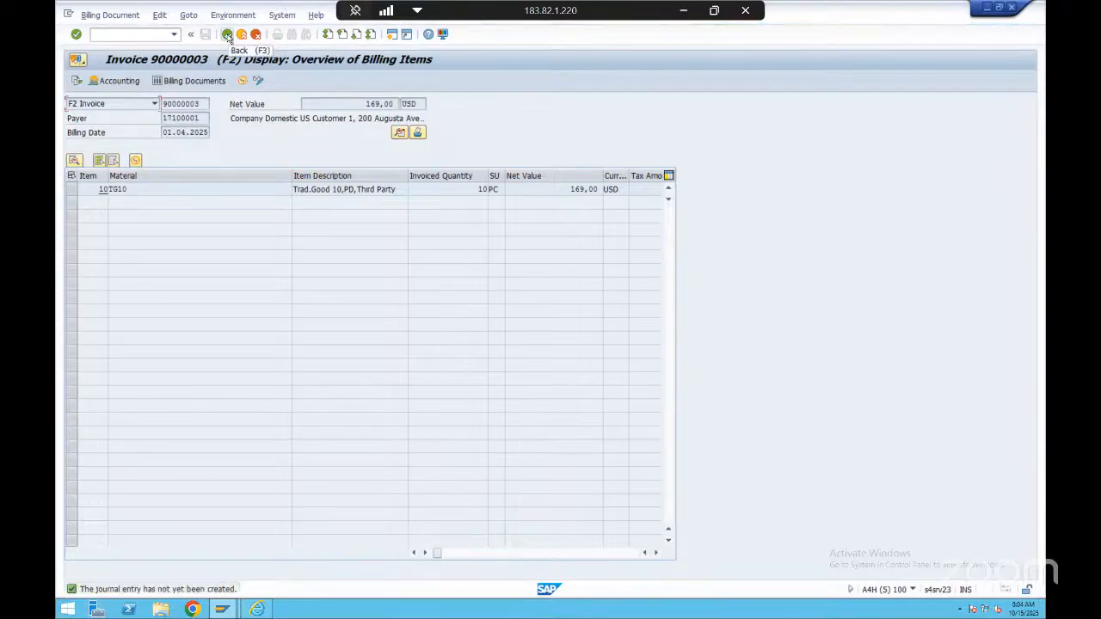
click(227, 34)
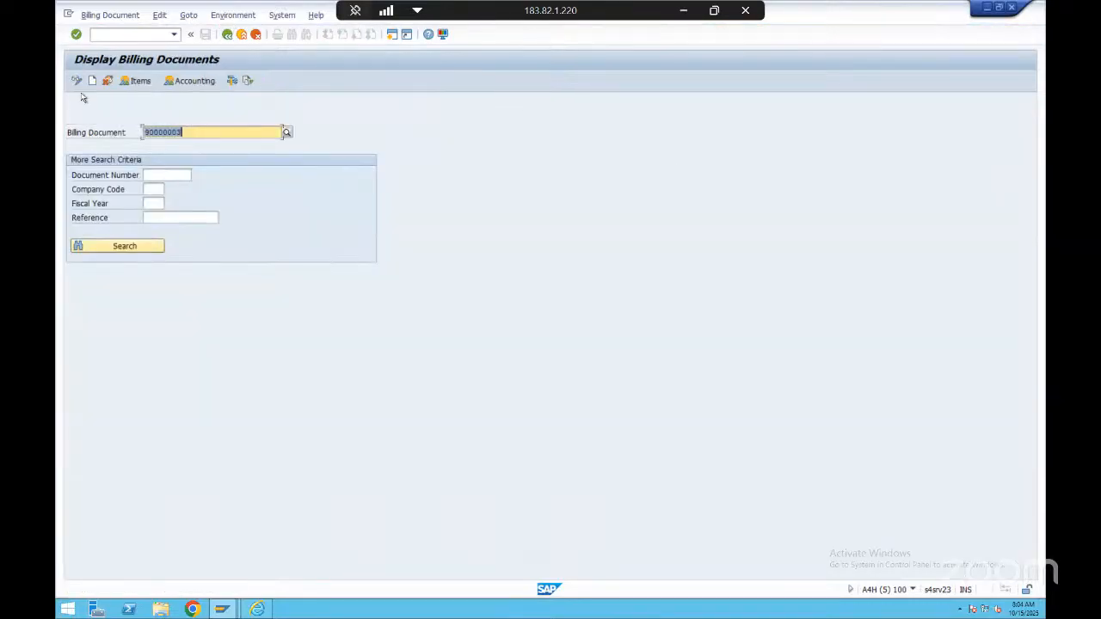
click(76, 81)
click(263, 80)
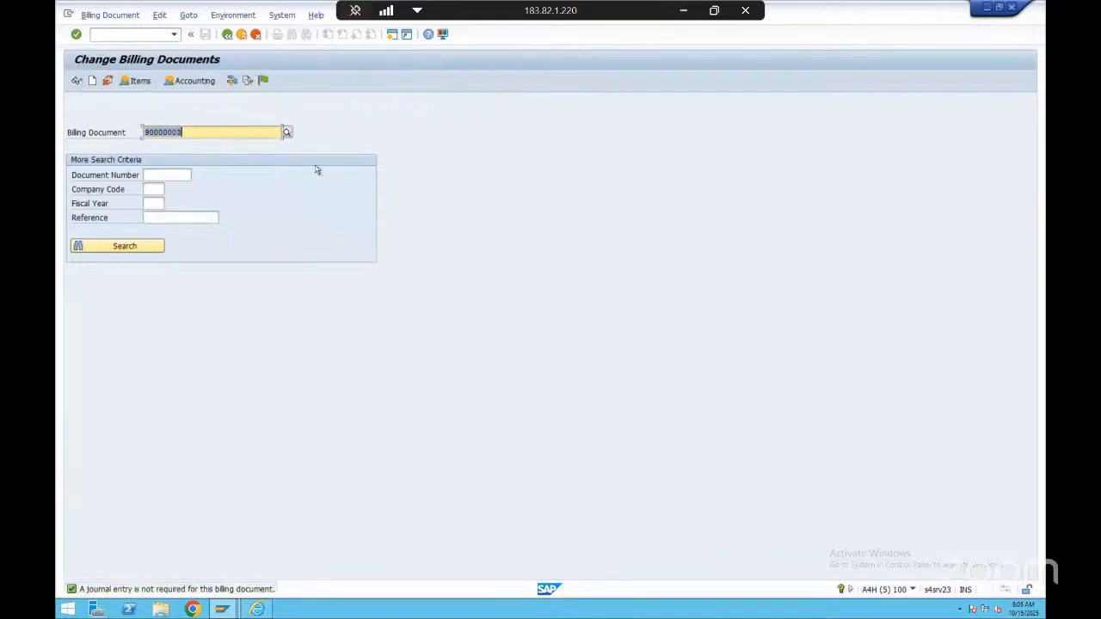
View the same invoice's items in change mode, try the release to accounting again and leave the billing transaction
click(206, 131)
key(Return)
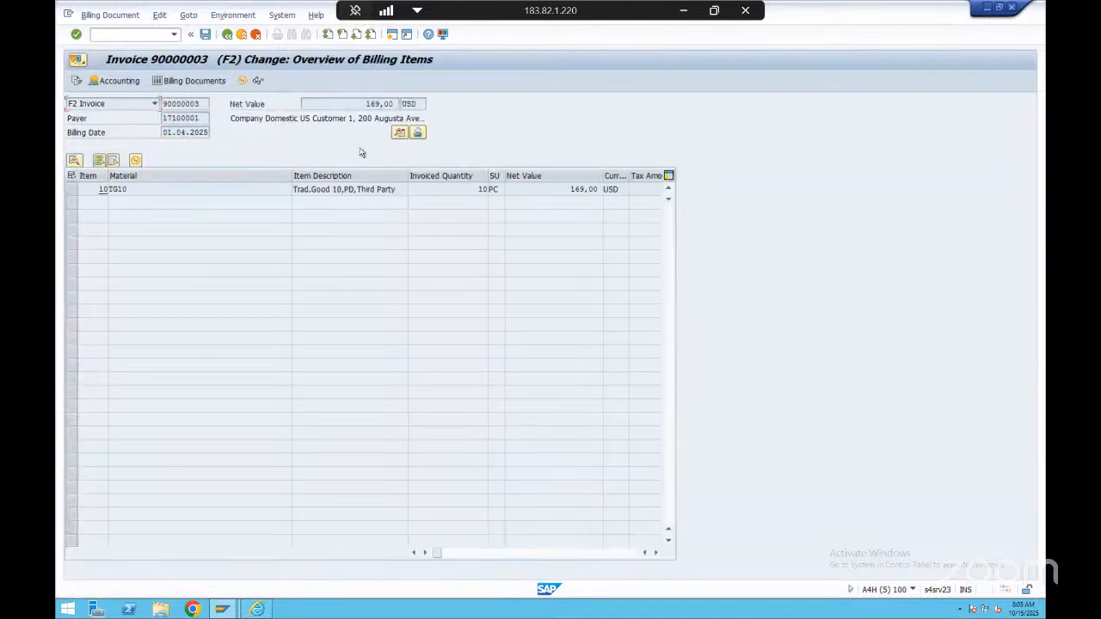
click(227, 34)
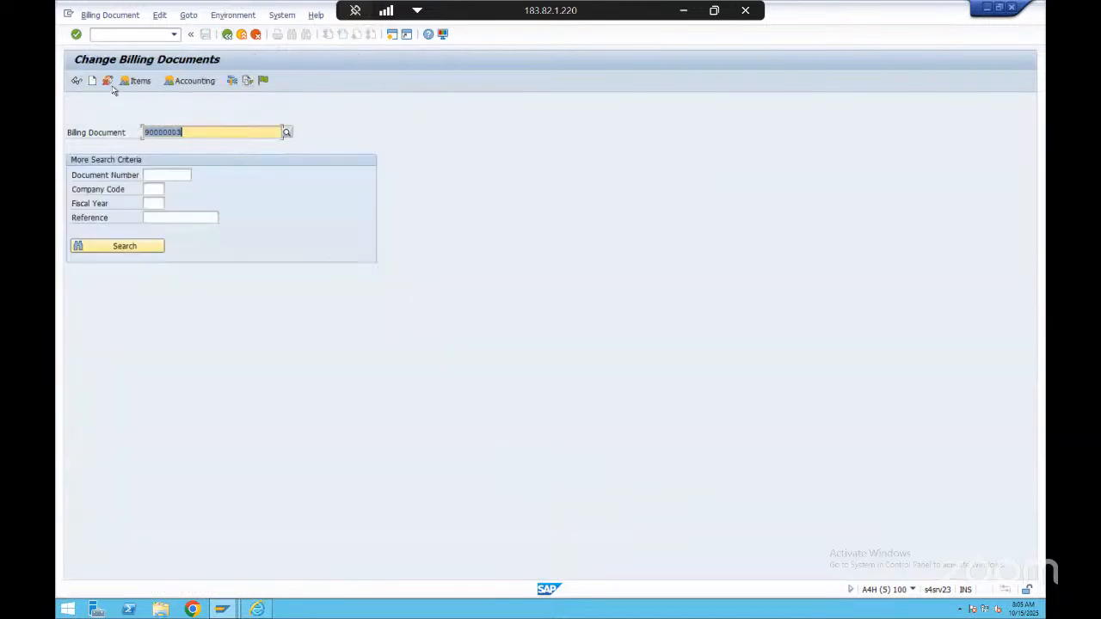
click(261, 82)
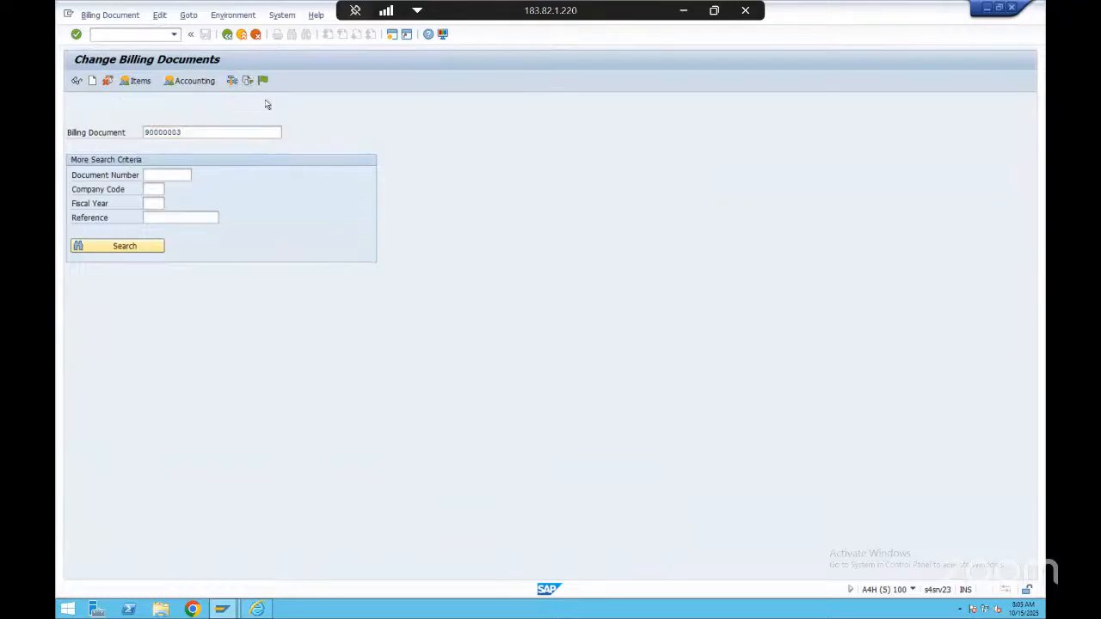
click(227, 35)
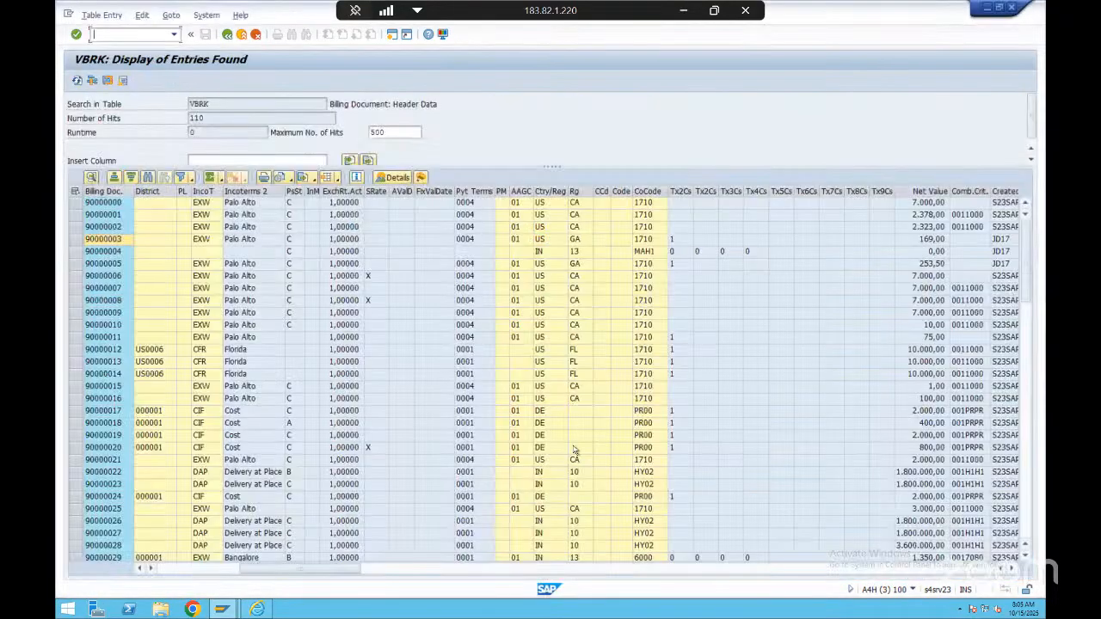
Find the first posted sales organization 5225 billing document dated 07.10.2025 in the VBRK list and copy its number
click(1027, 525)
click(1027, 524)
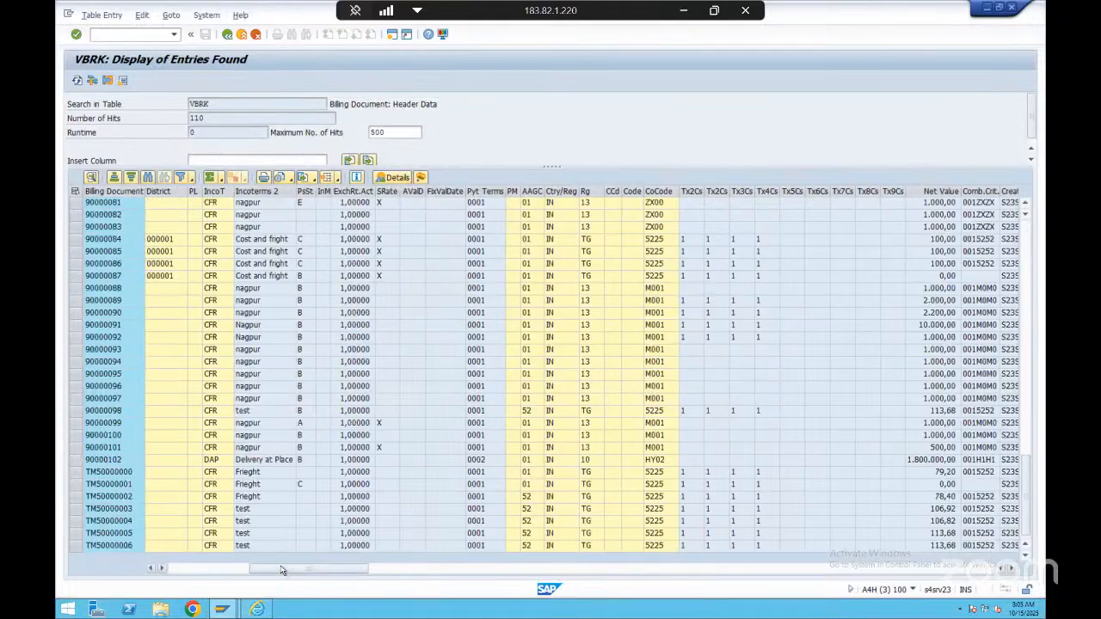
click(217, 568)
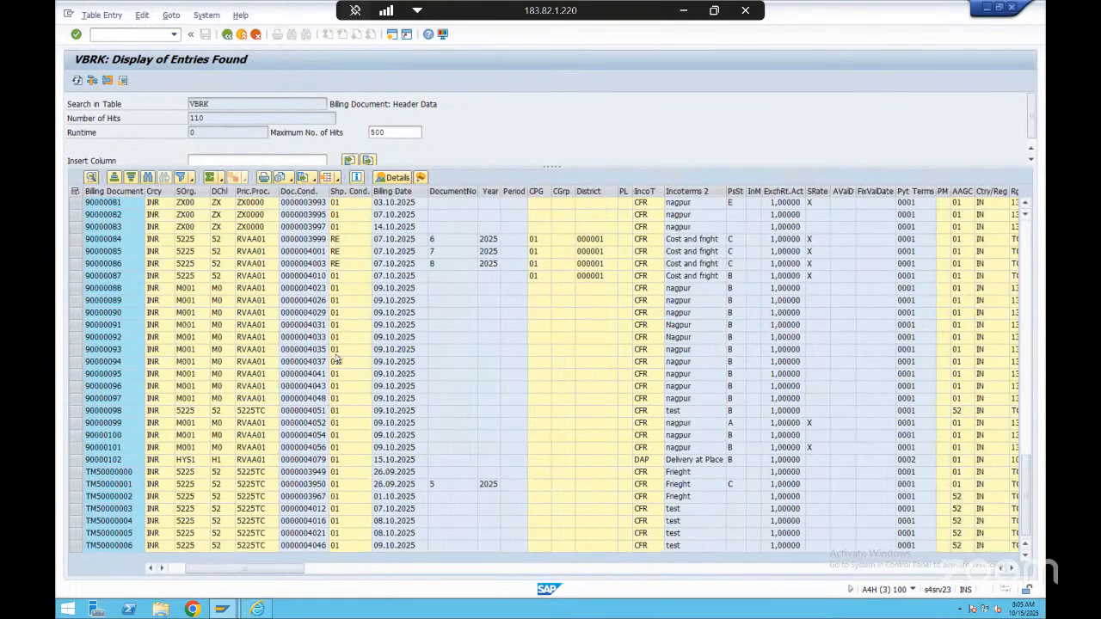
click(737, 400)
click(121, 242)
key(ctrl+c)
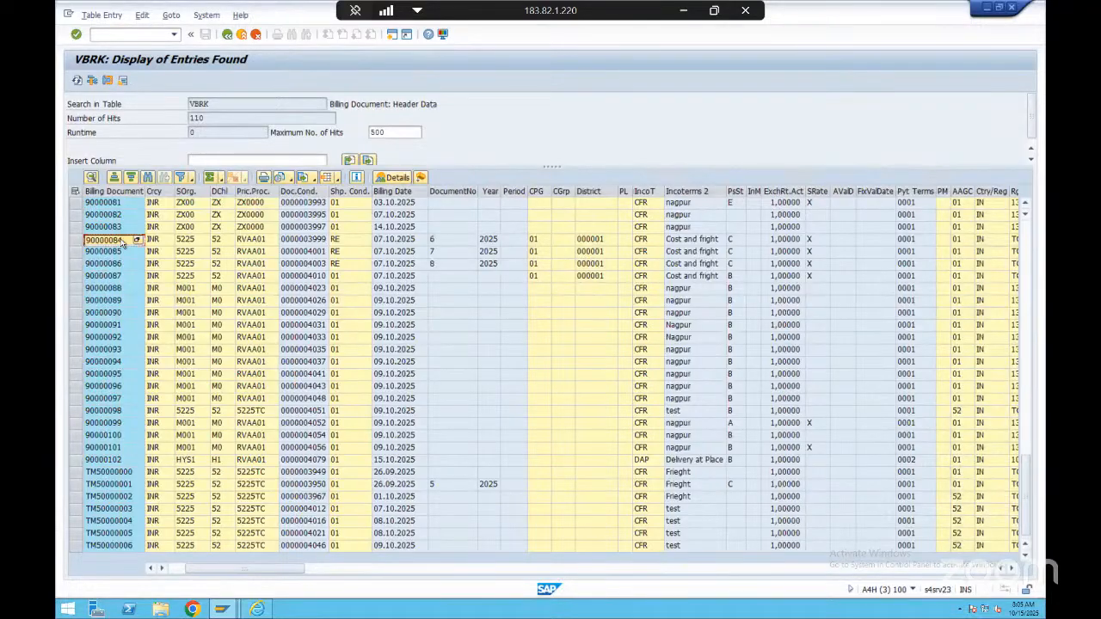
Switch to the other session and display the copied billing document with transaction VF03
key(alt+Tab)
text(vf0)
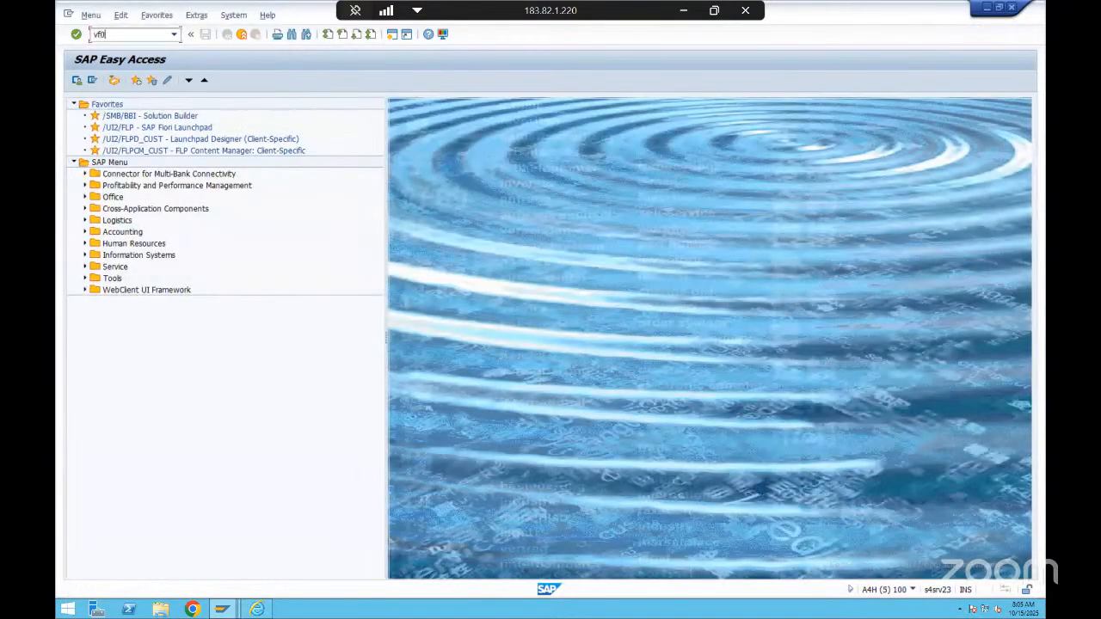
key(Return)
key(ctrl+v)
key(Return)
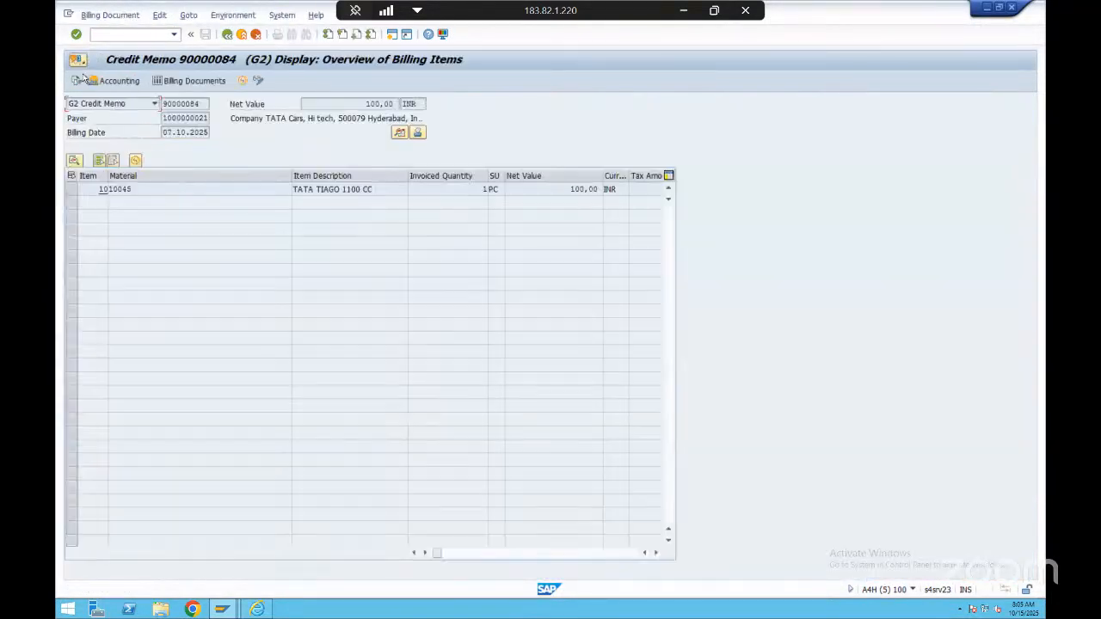
From the credit memo's document flow, display its preceding F2 invoice and return to the flow to examine the linked returns documents
click(227, 34)
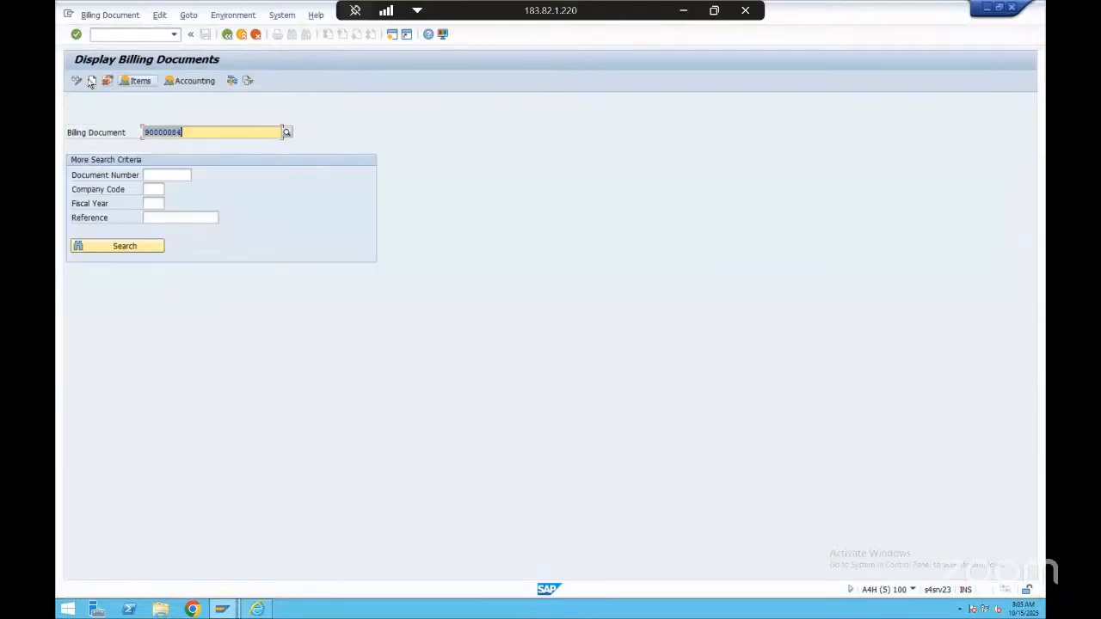
click(247, 81)
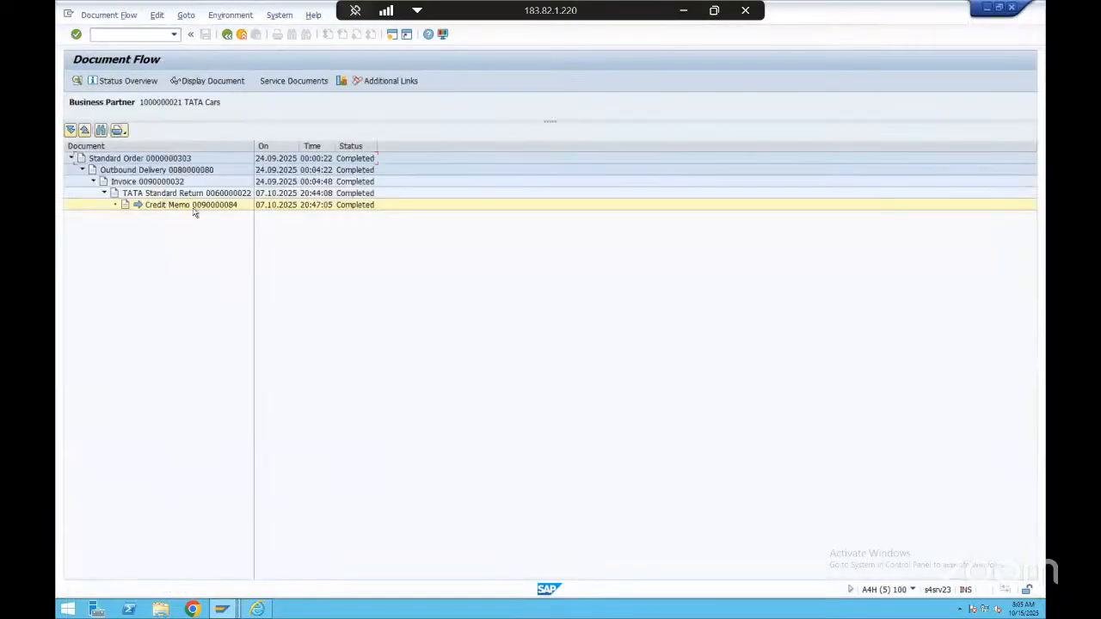
click(190, 195)
click(169, 182)
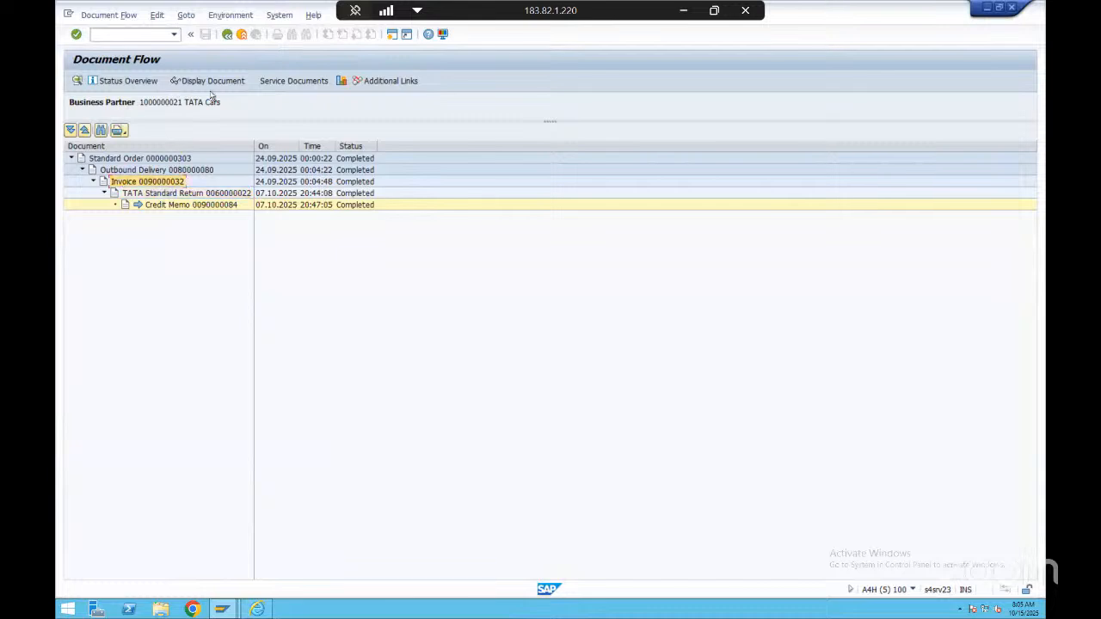
click(217, 81)
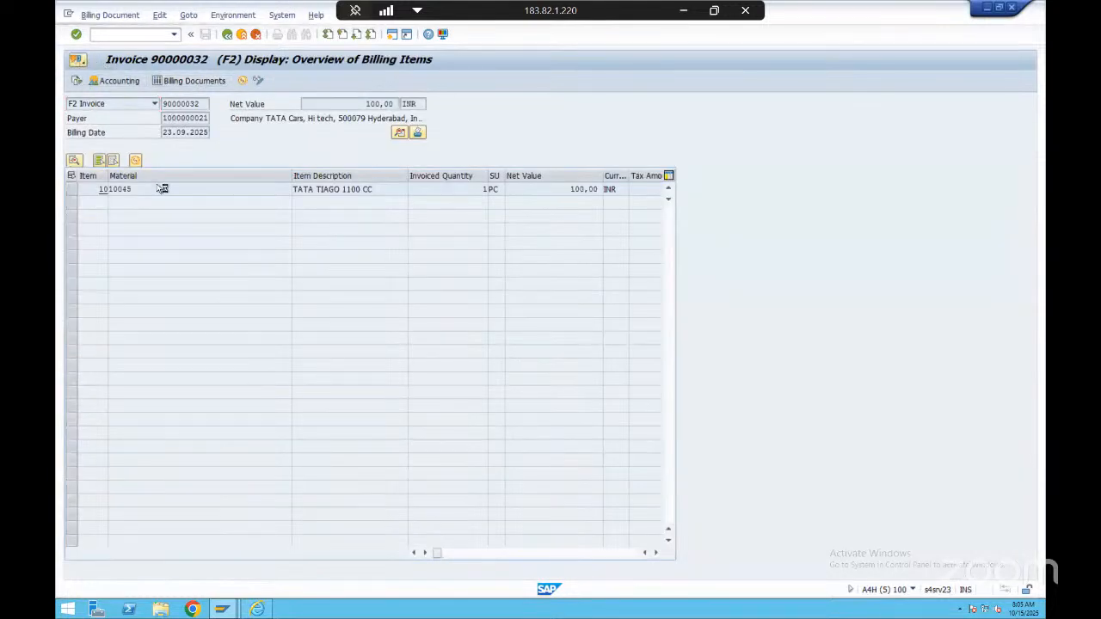
key(F3)
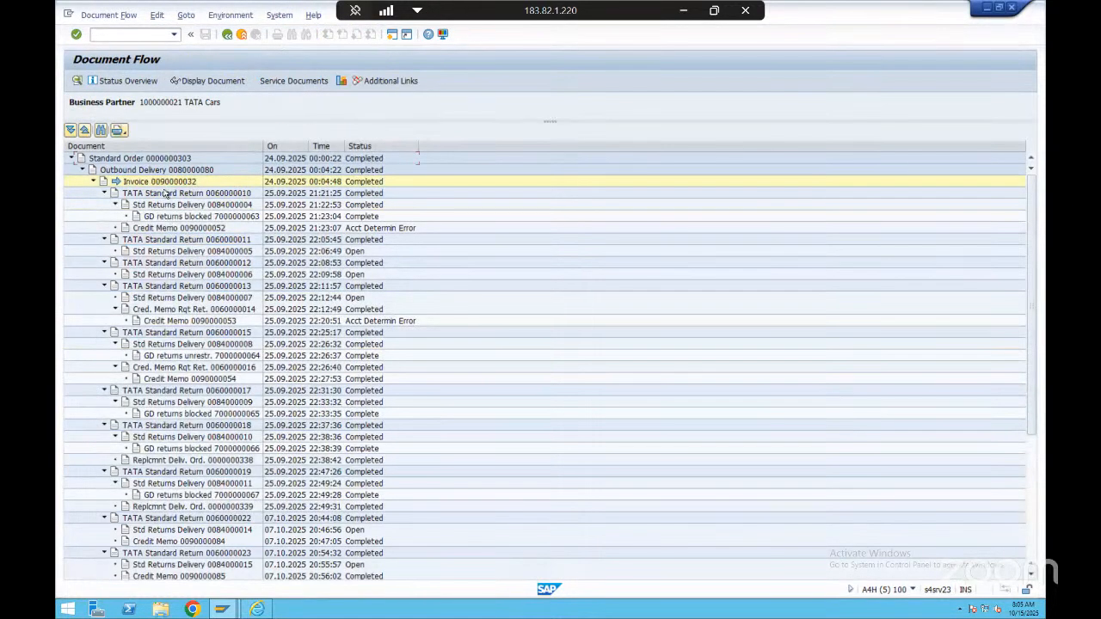
click(173, 276)
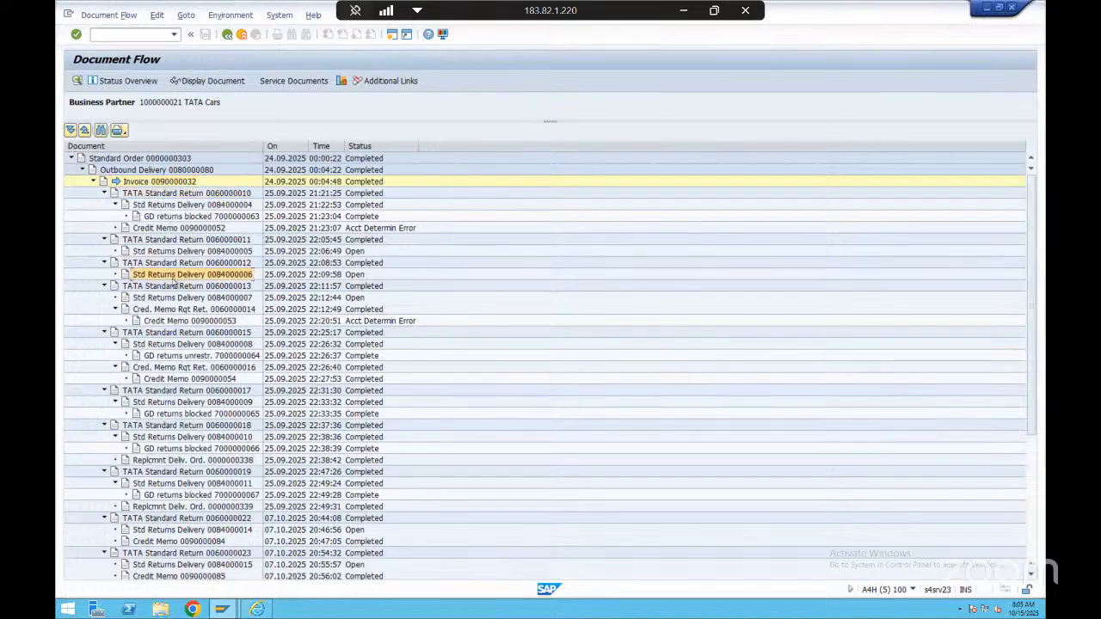
Examine the remaining returns, credit memos and replacement deliveries down to the end of the invoice's document flow
click(184, 324)
click(189, 357)
scroll(204, 378, down, 3)
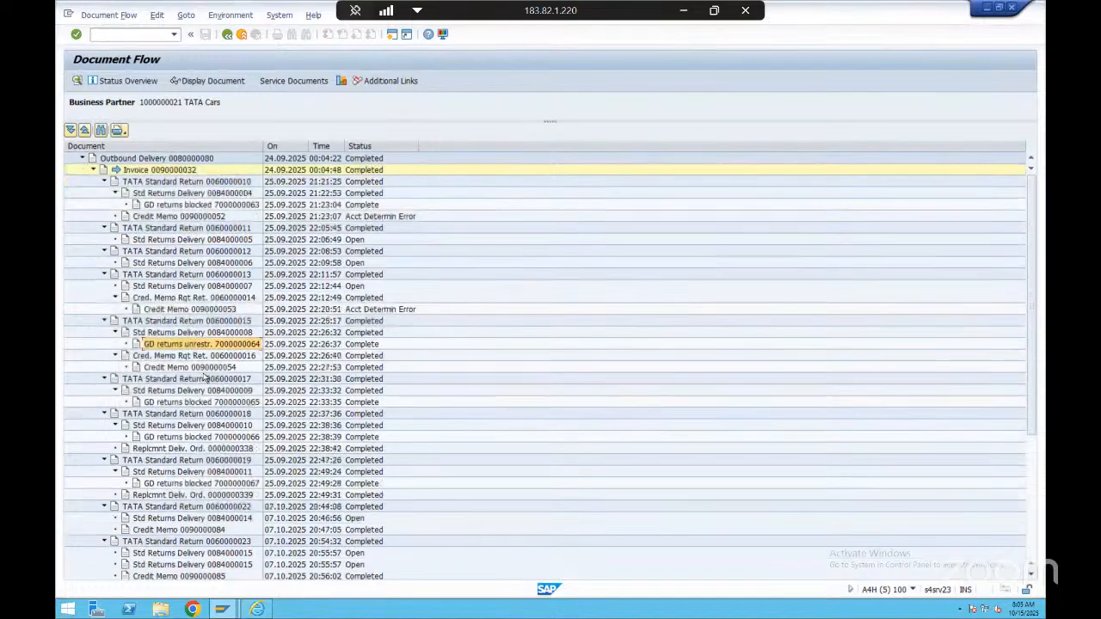
scroll(204, 378, down, 1)
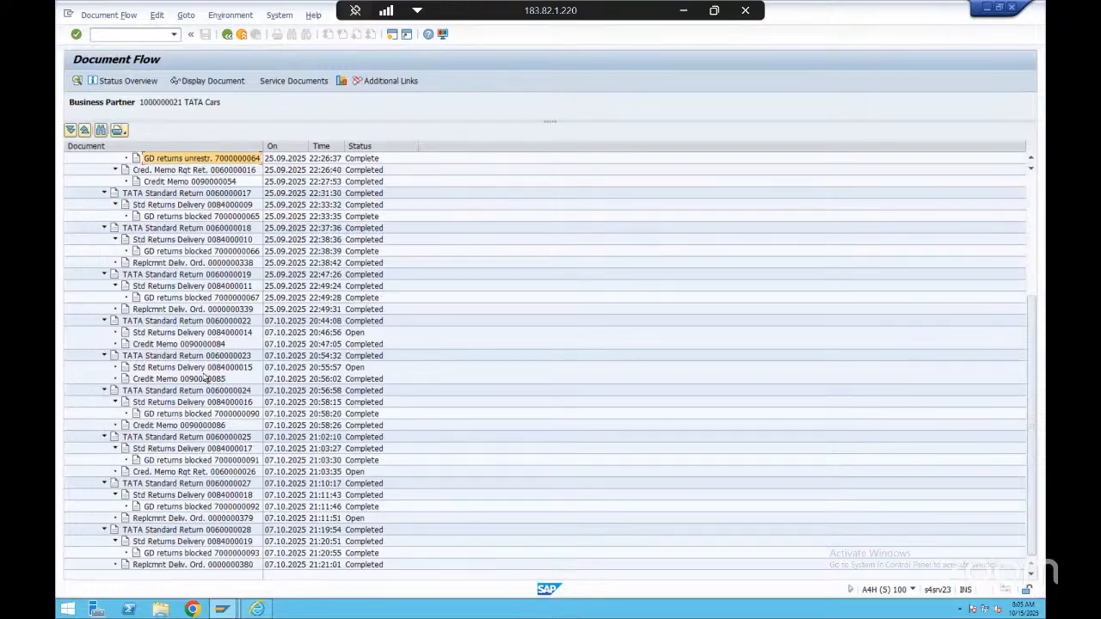
scroll(205, 378, up, 2)
Return to the F2 invoice, check its accounting document and go back to the initial billing document display
click(227, 35)
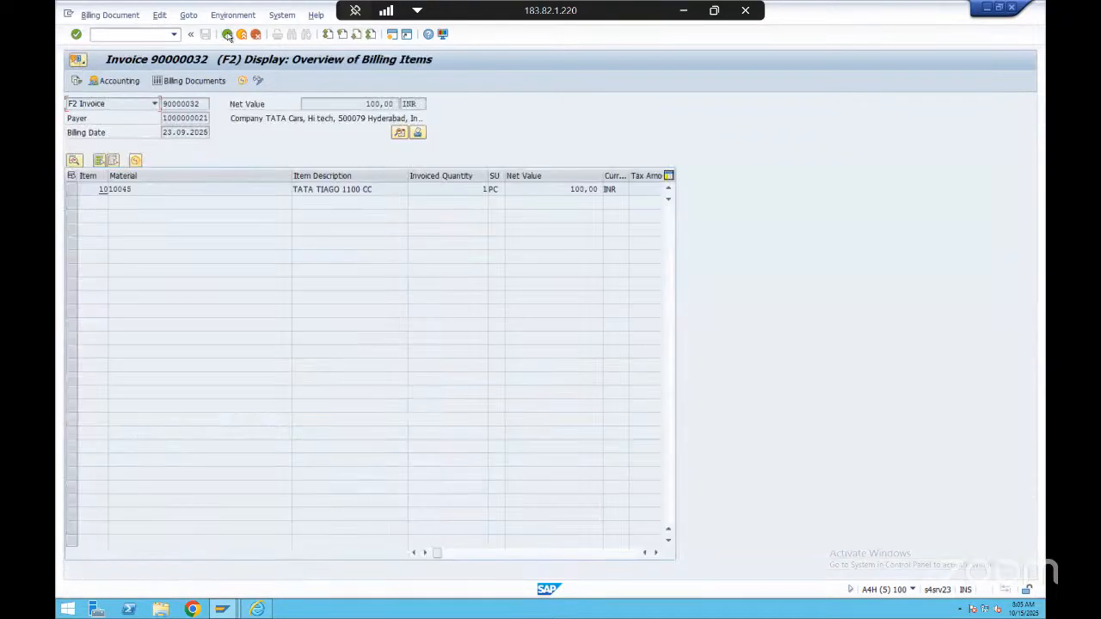
click(108, 81)
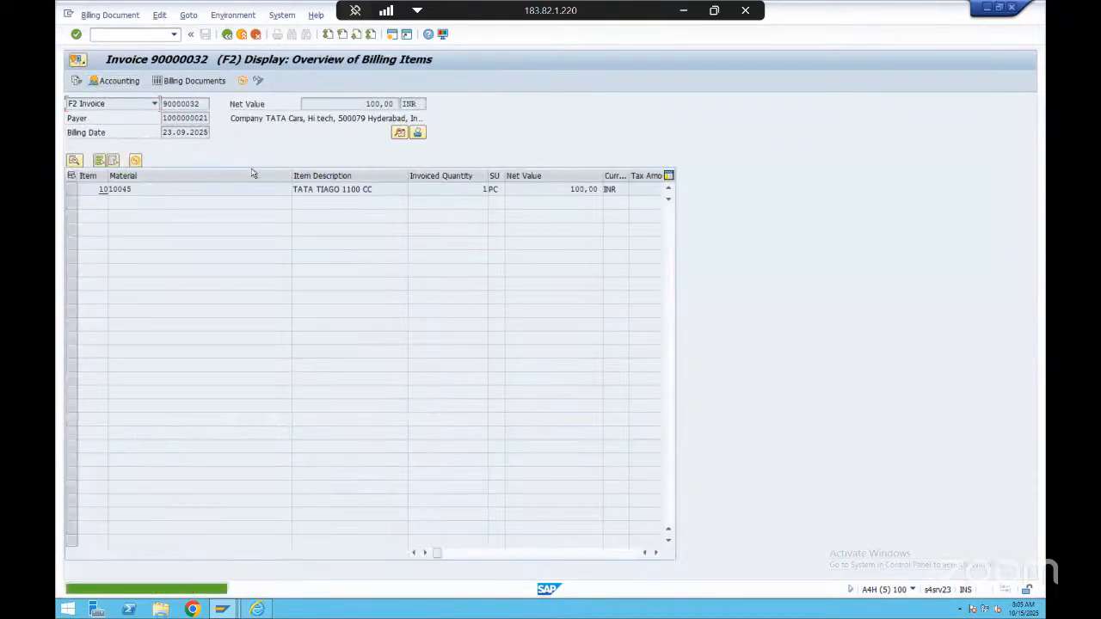
click(226, 35)
click(225, 35)
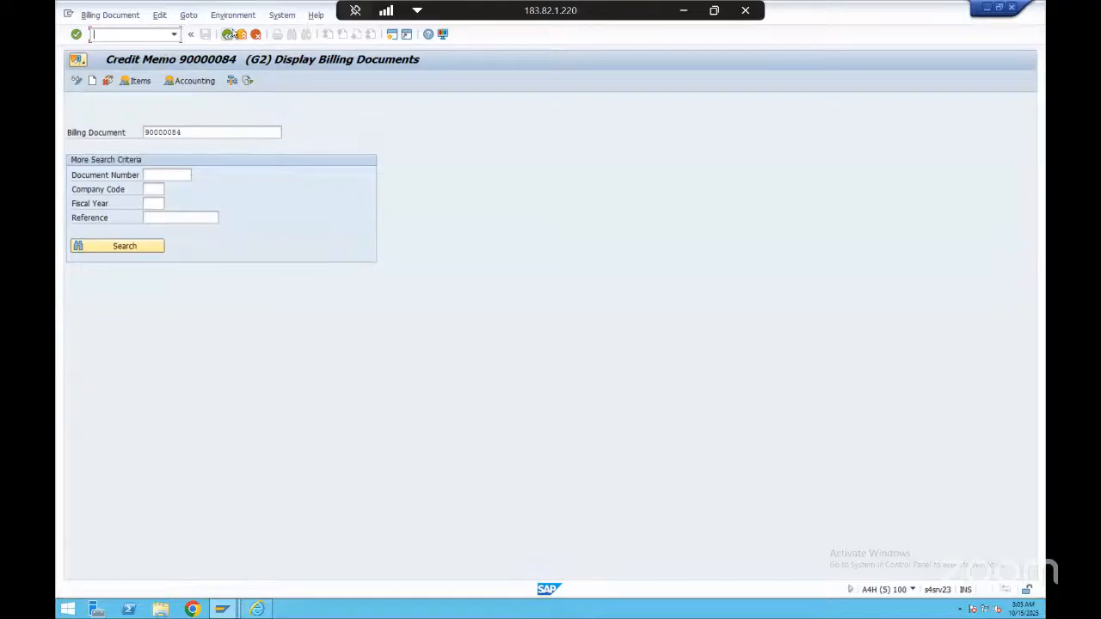
Switch to the VBRK list and copy the number of the sales organization 1710 billing document dated 15.04.2025
key(alt+Tab)
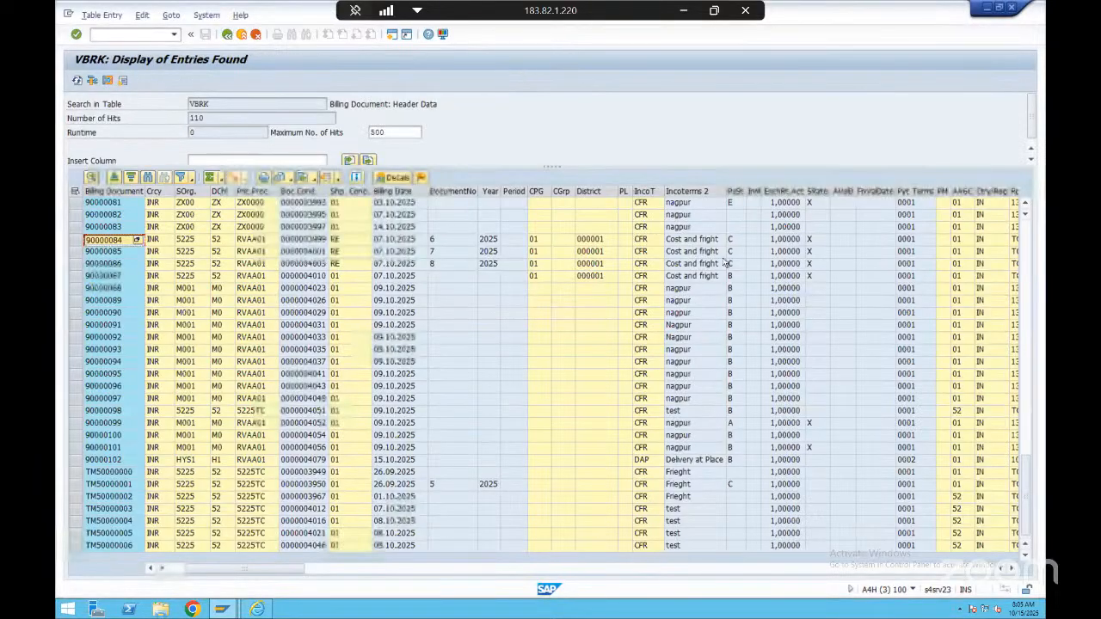
scroll(718, 258, up, 10)
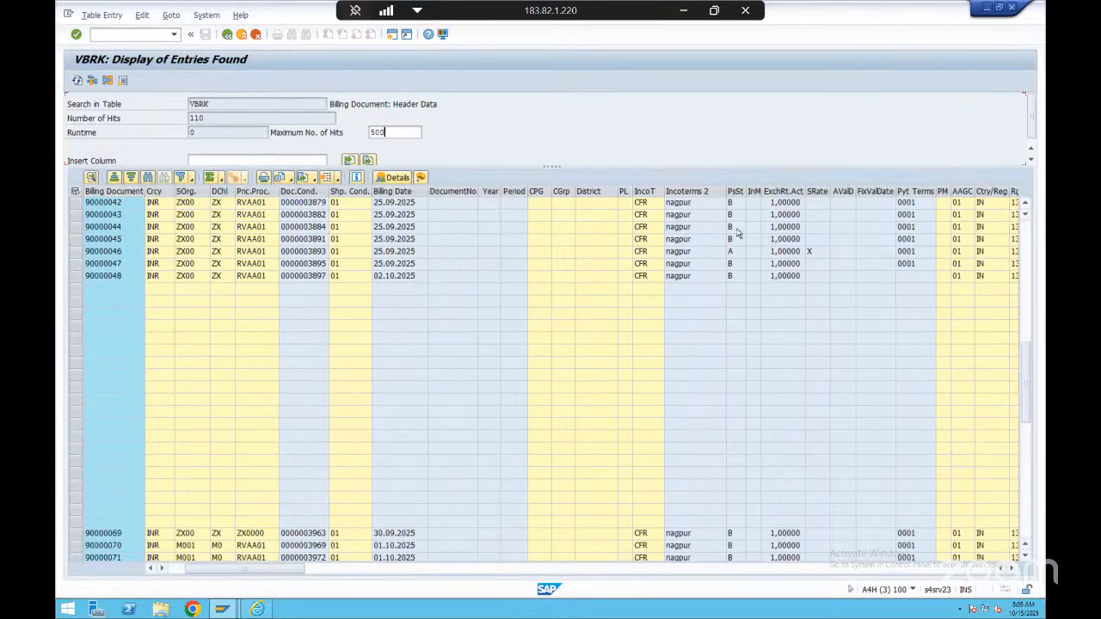
scroll(737, 232, up, 10)
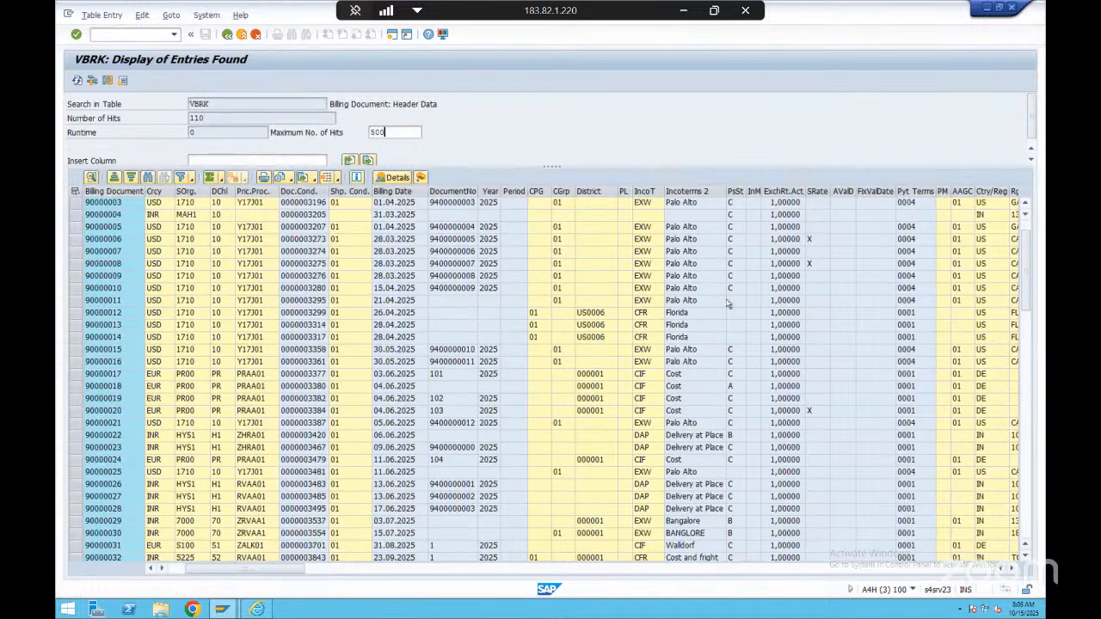
click(110, 288)
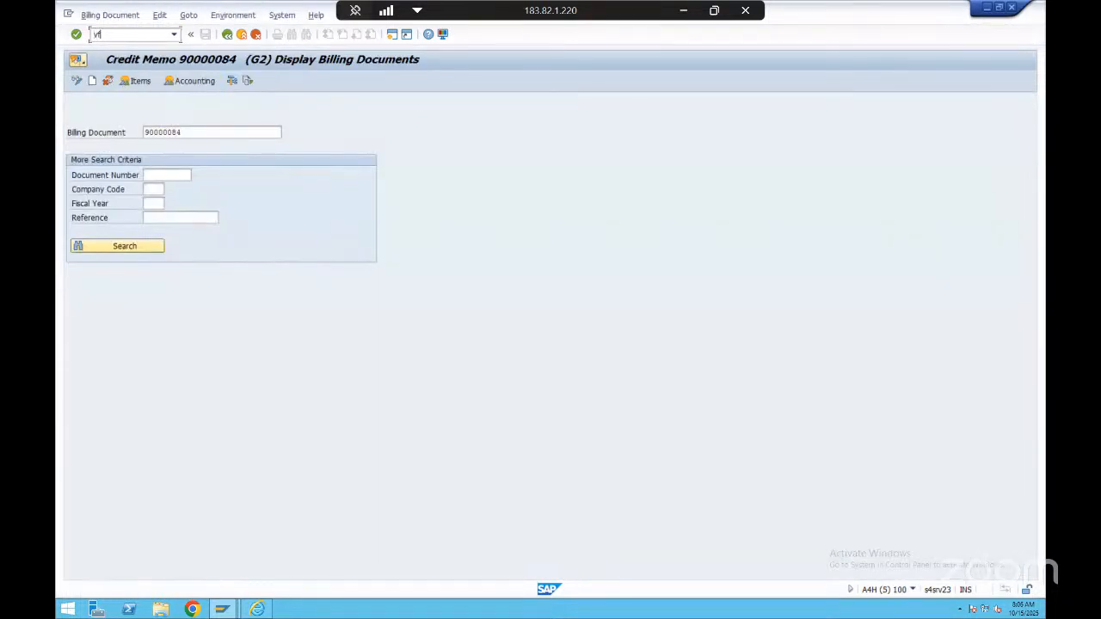
Display the copied billing document with transaction VF03, check its accounting document and return to the initial screen
key(Return)
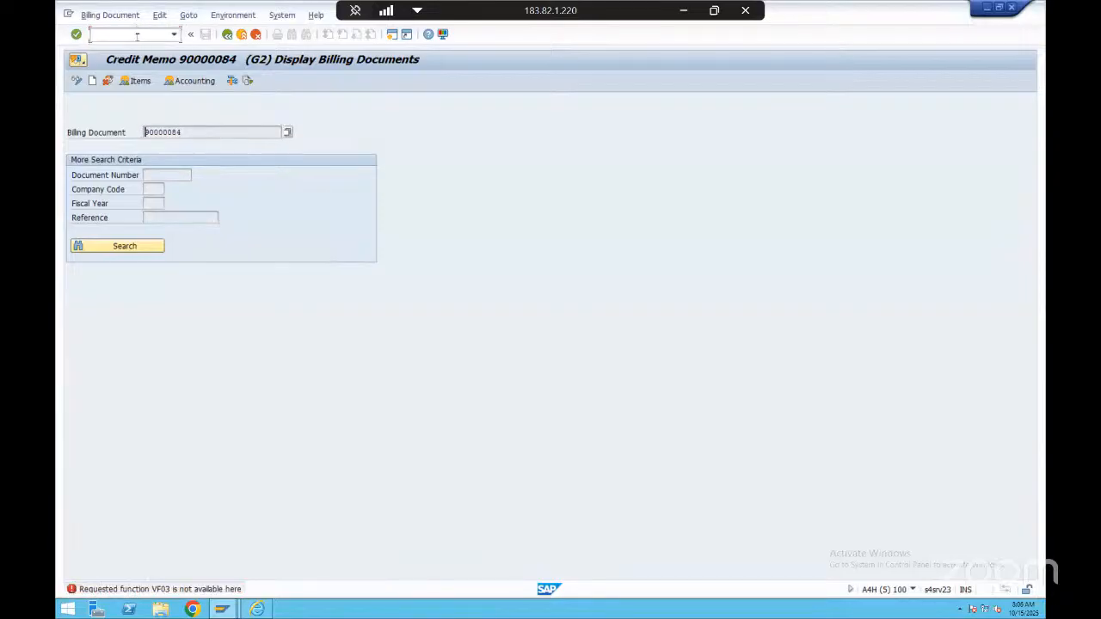
click(137, 36)
text(/nvf03)
key(Return)
text(90000010)
key(Return)
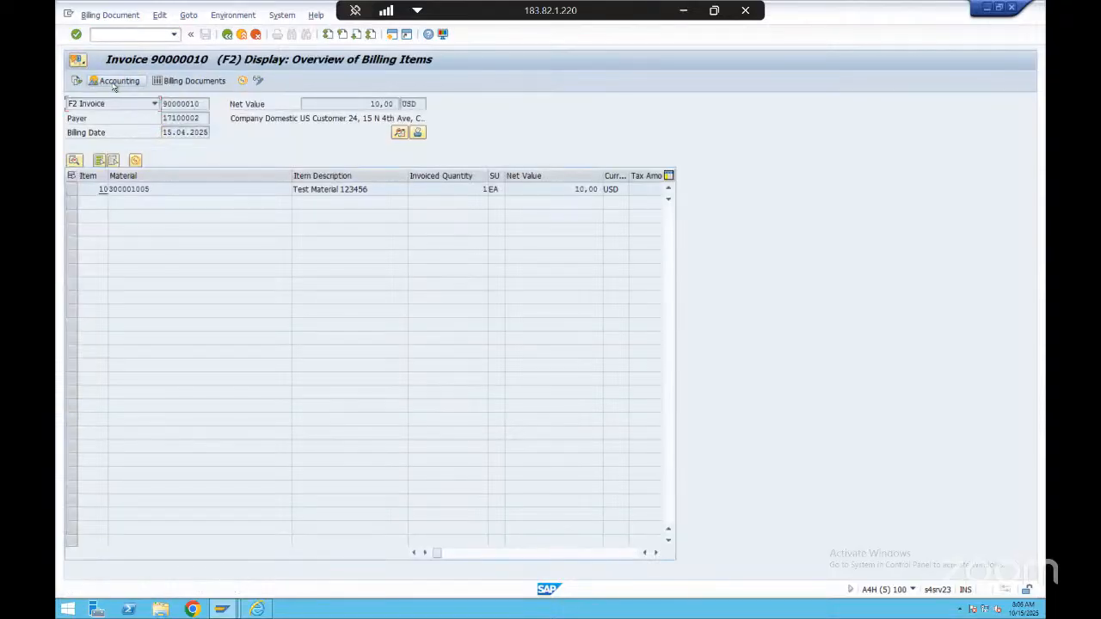
click(114, 84)
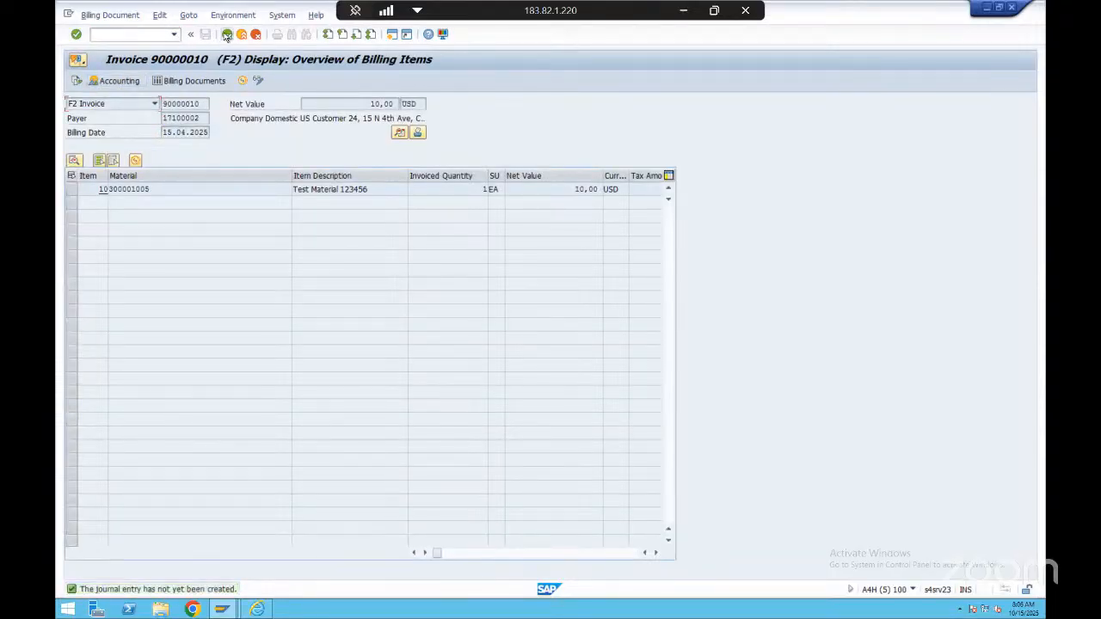
click(226, 34)
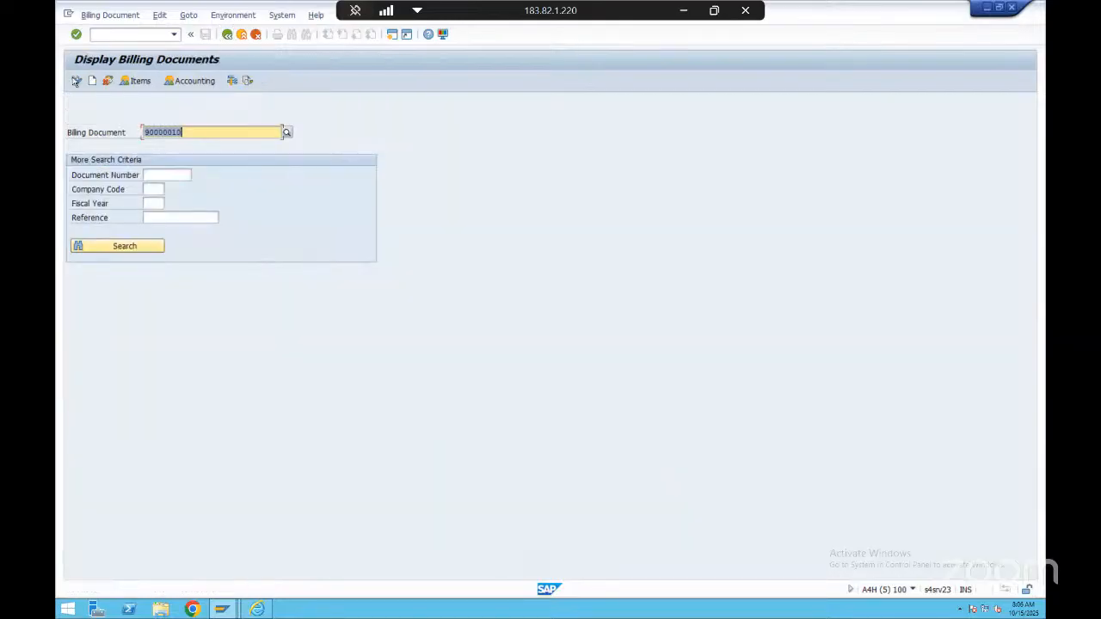
Try to release the same billing document to accounting in change mode and leave the transaction
click(77, 81)
click(264, 82)
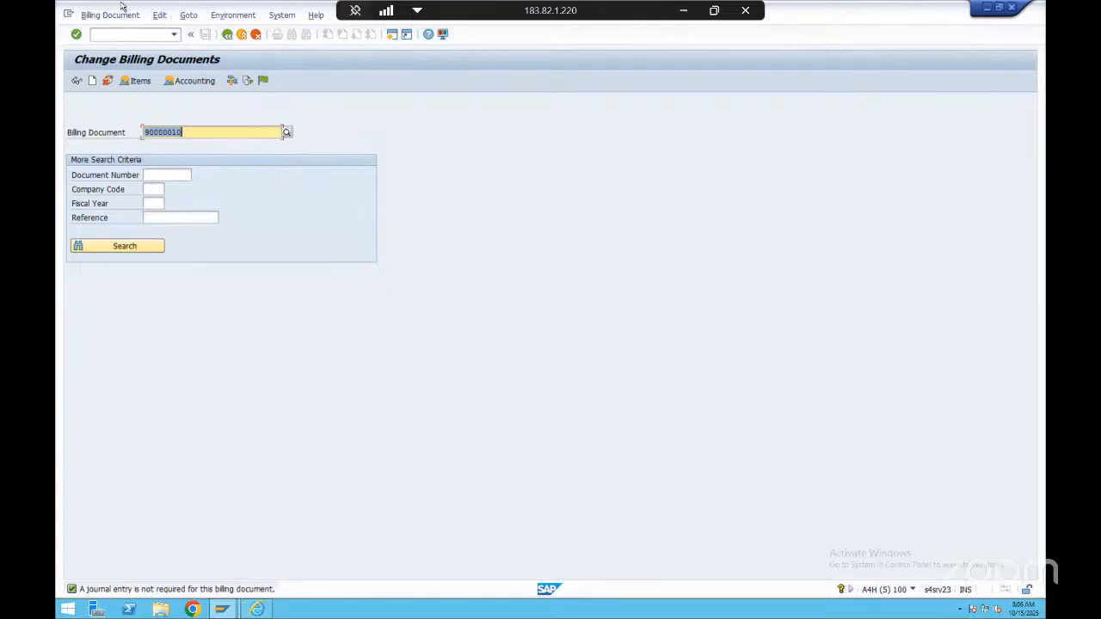
click(228, 35)
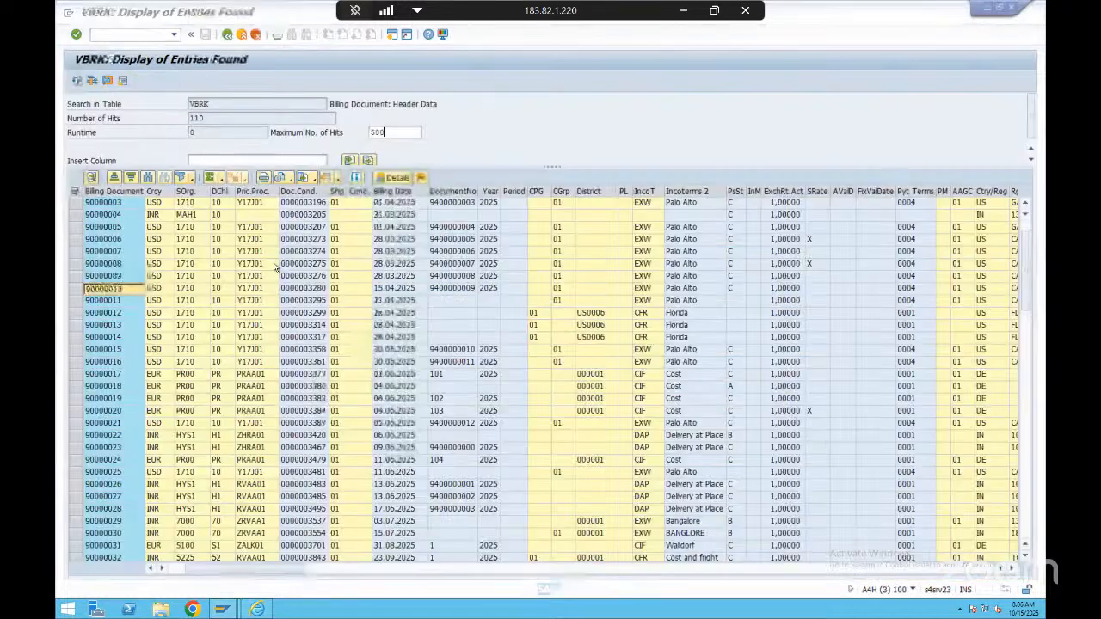
Leave the VBRK list, end all SAP sessions with /nex and close the leftover browser window
click(227, 34)
click(156, 34)
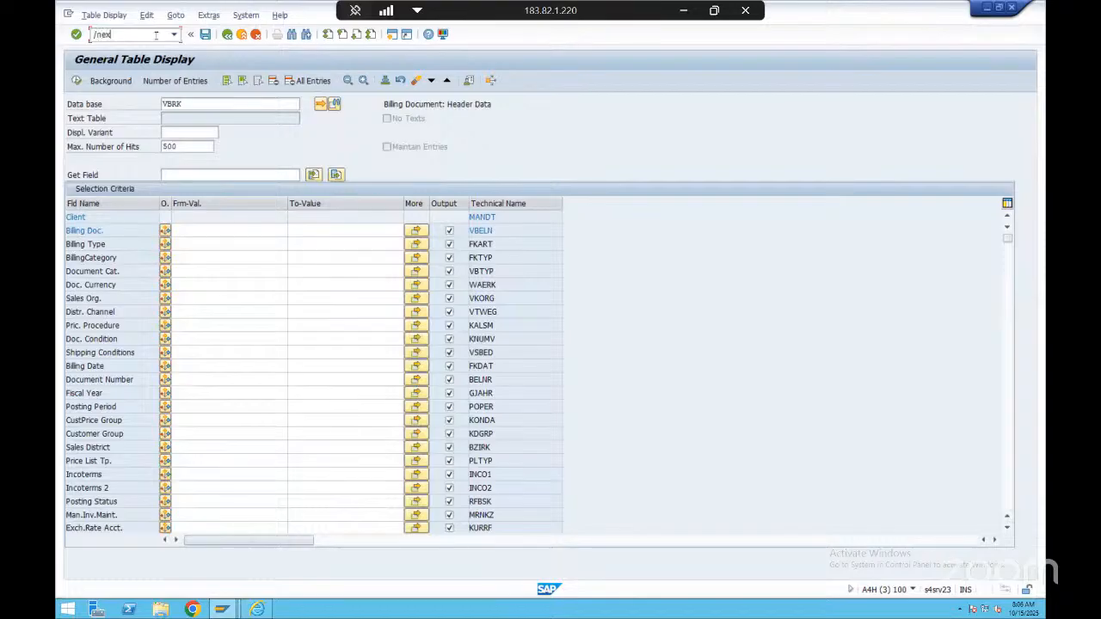
text(/nex)
key(Return)
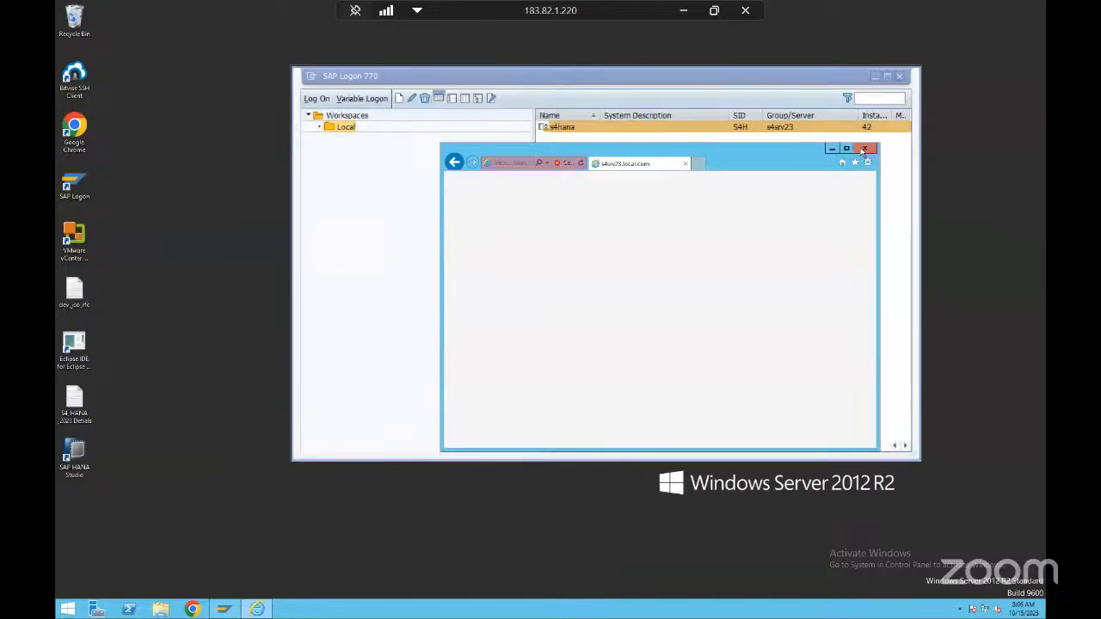
click(863, 149)
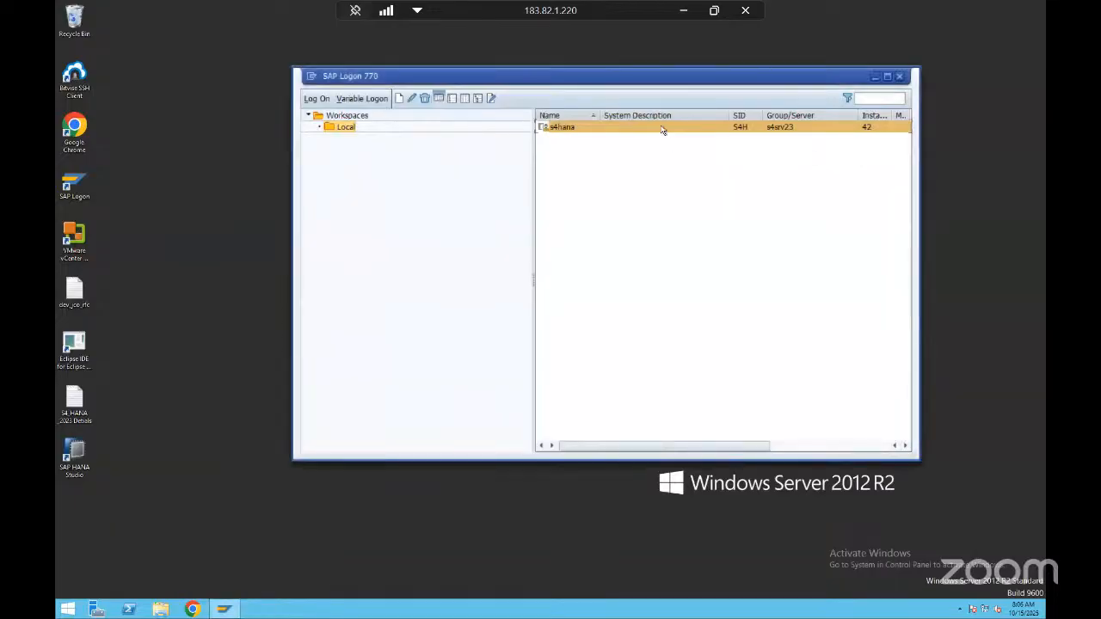
Open the s4hana connection and log on to client 100 with the saved user ID and the account password
key(alt+Tab)
key(alt+Tab)
double_click(573, 128)
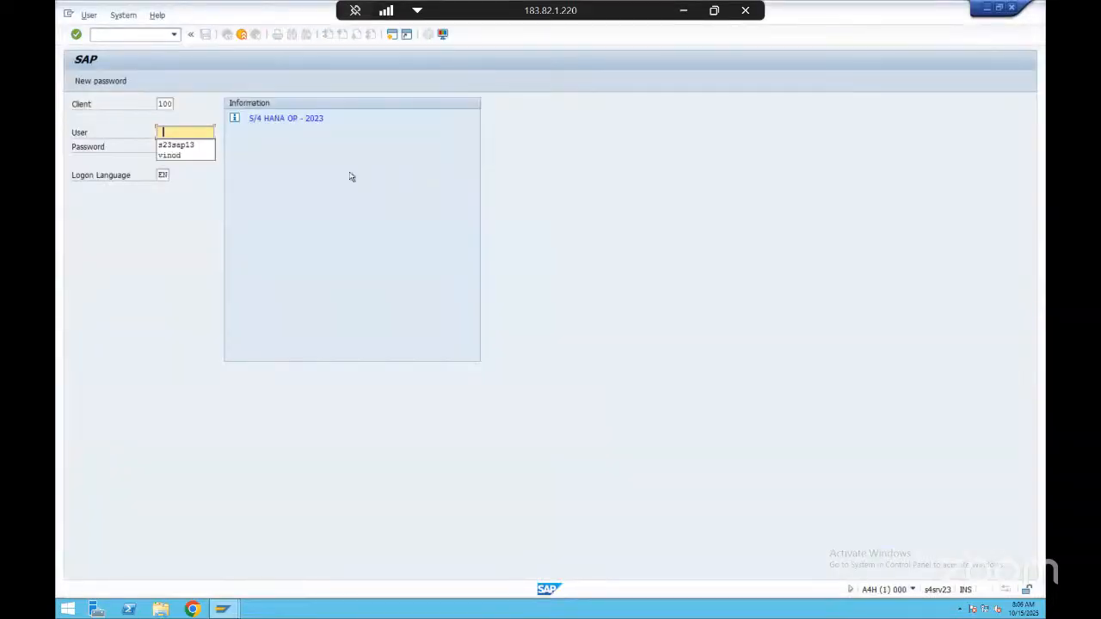
key(Down)
key(Tab)
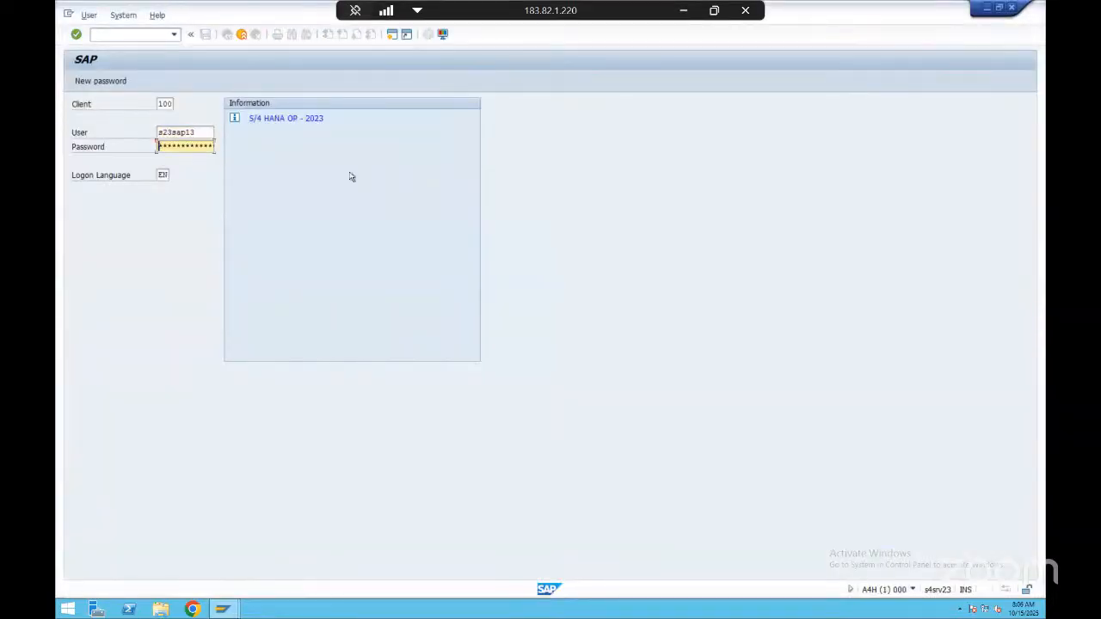
text(***)
key(Return)
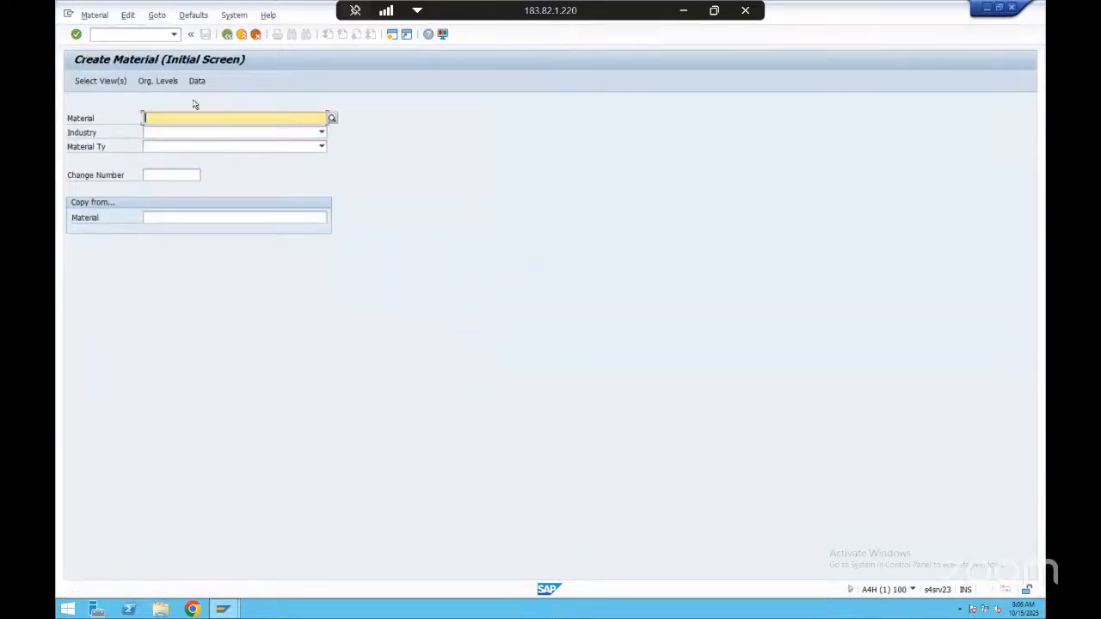
key(ctrl+slash)
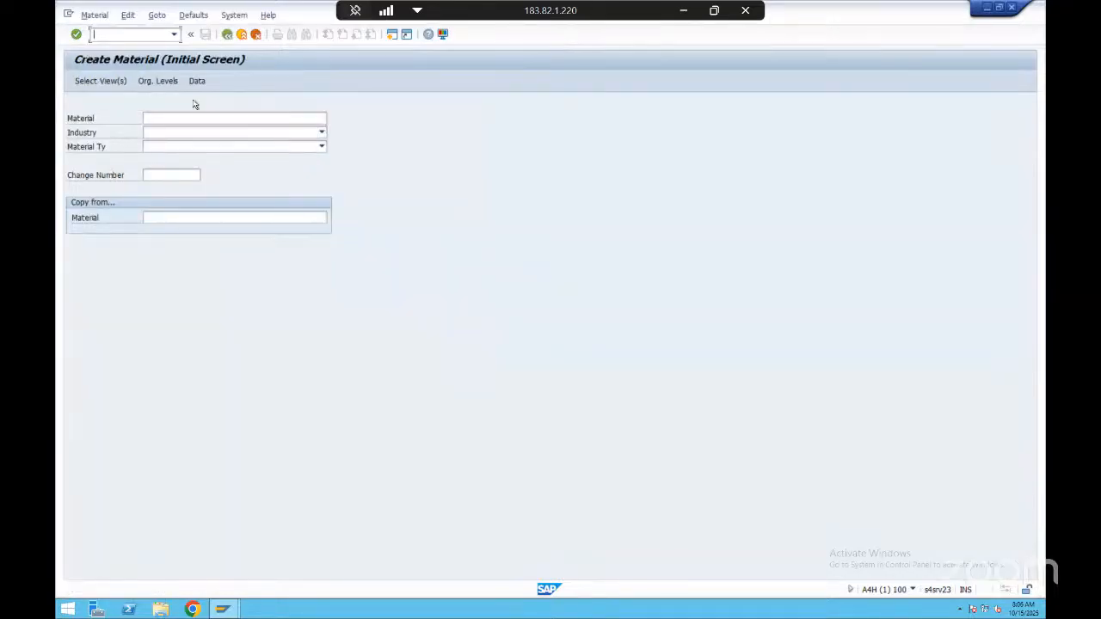
text(nva03)
key(Return)
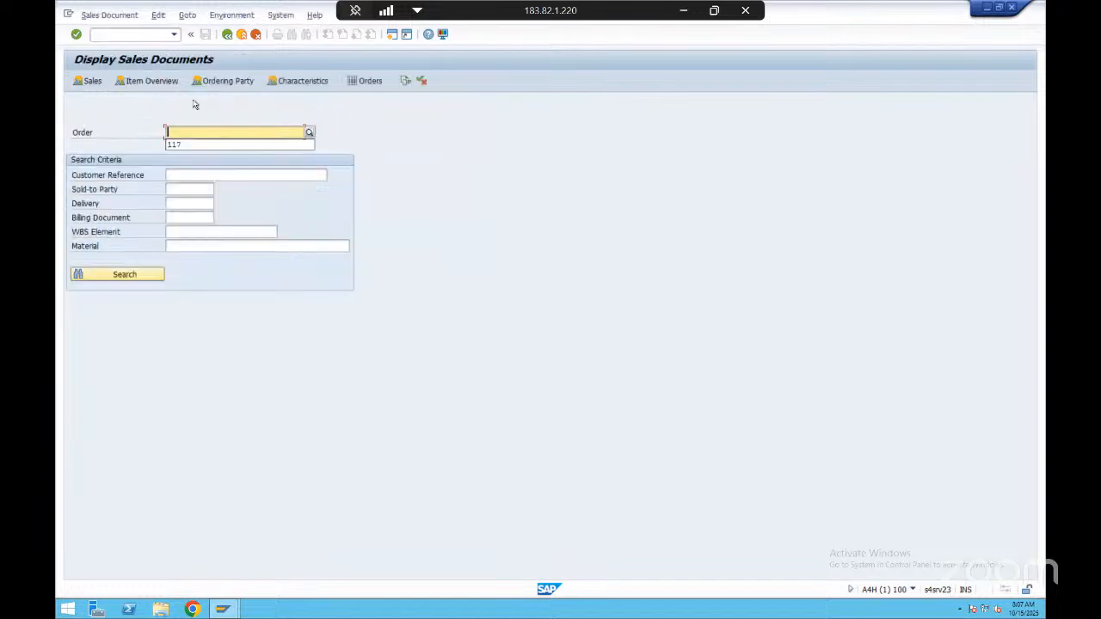
click(128, 33)
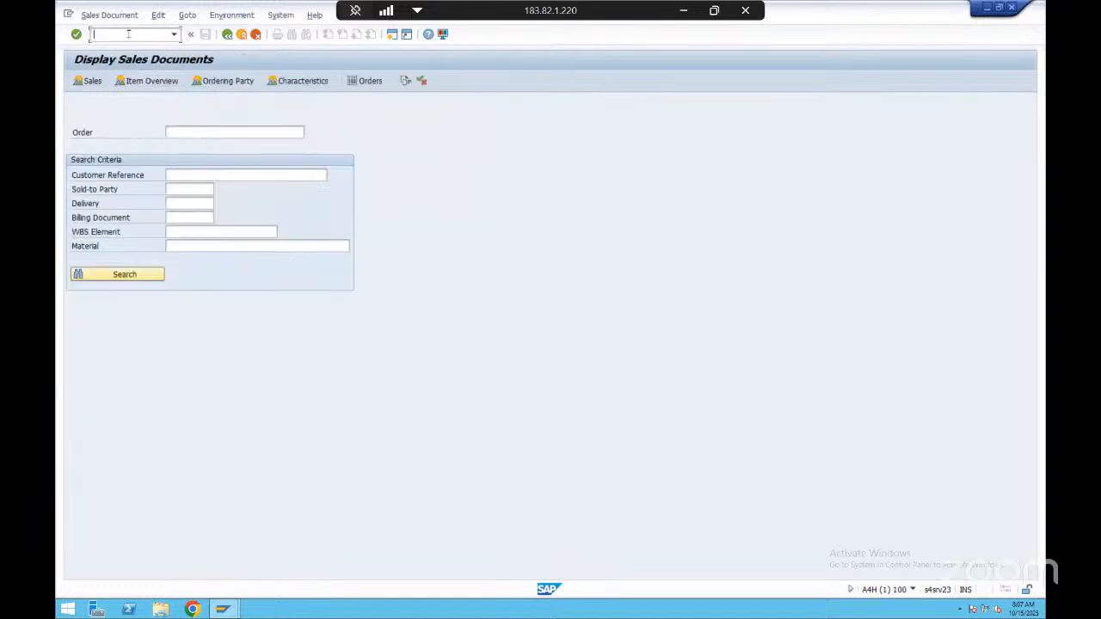
text(/nva03)
key(Return)
List the sales documents created on 15.10.2025 from table VBAK with transaction SE16N
click(128, 33)
text(/nse16n)
key(Return)
text(vbak)
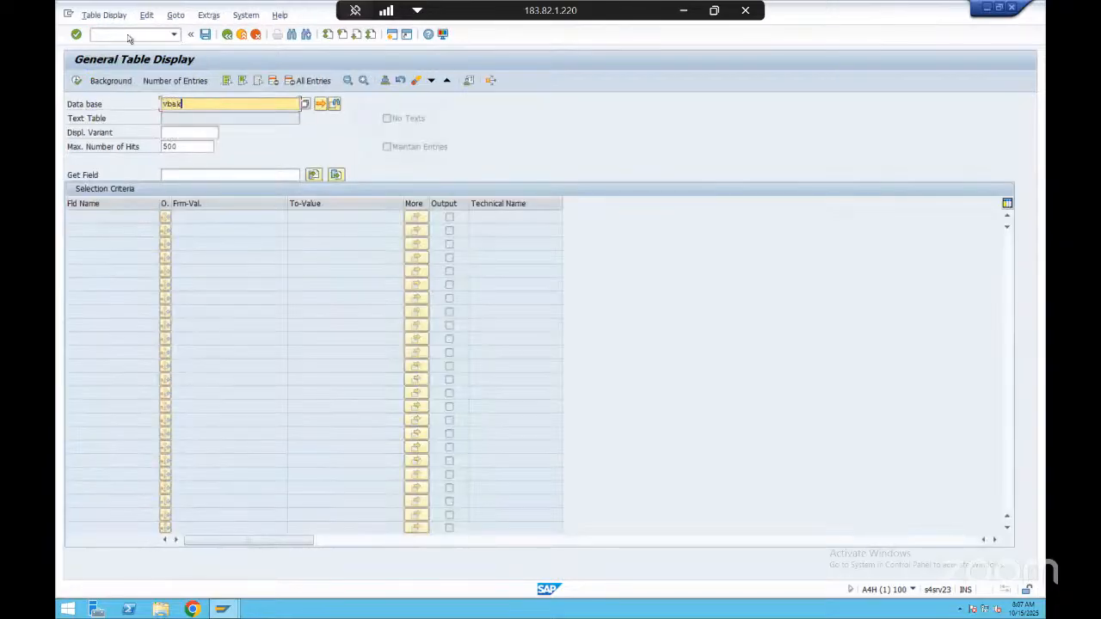
key(Return)
click(221, 245)
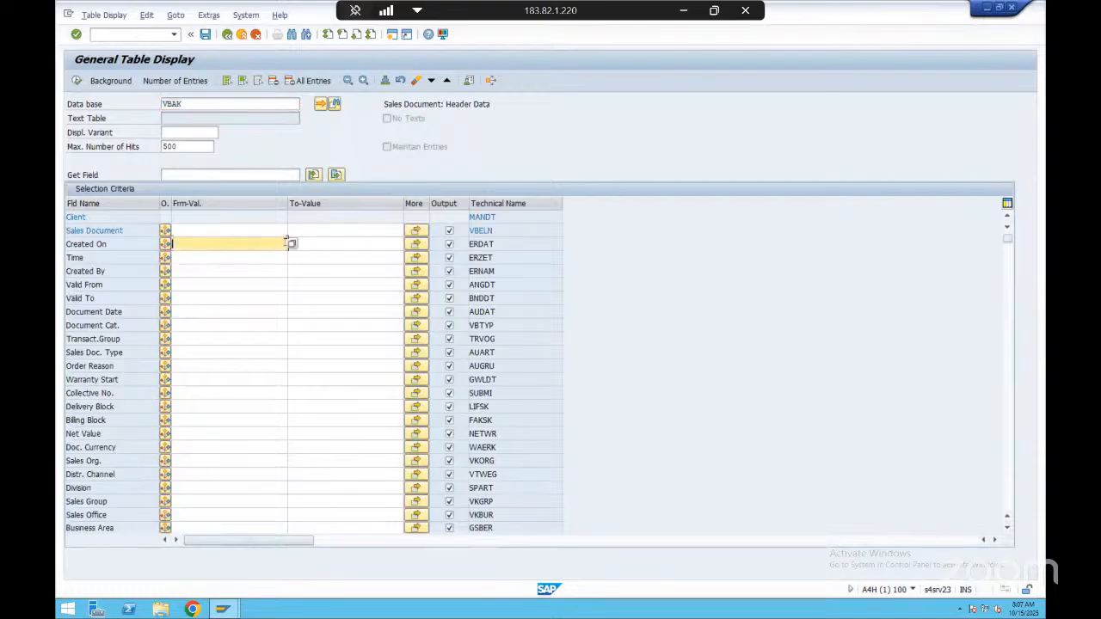
click(290, 245)
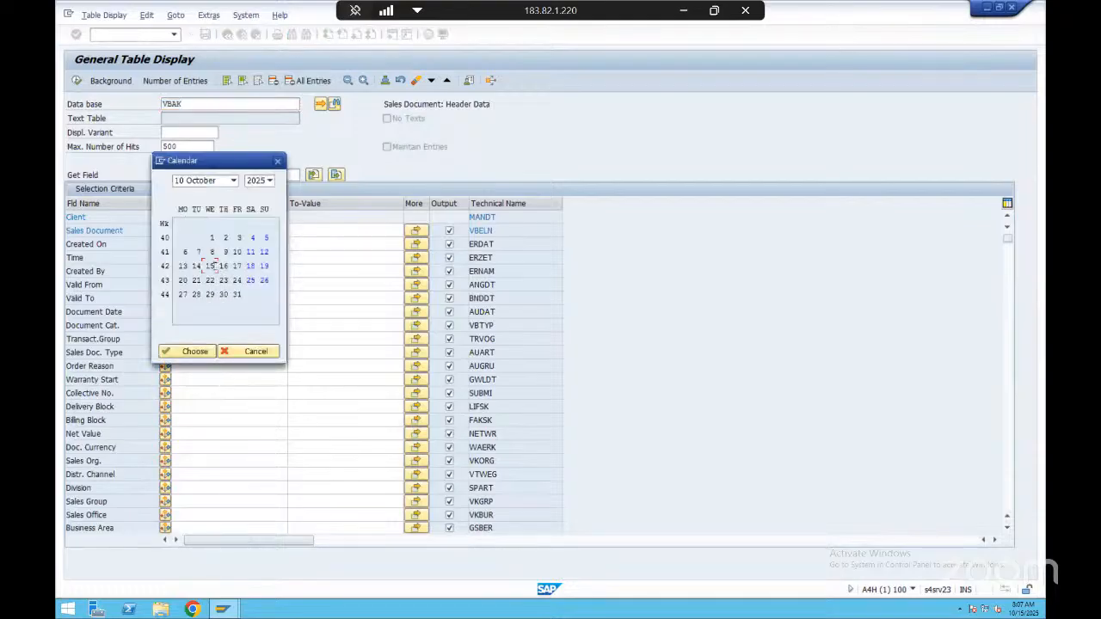
double_click(212, 265)
click(76, 81)
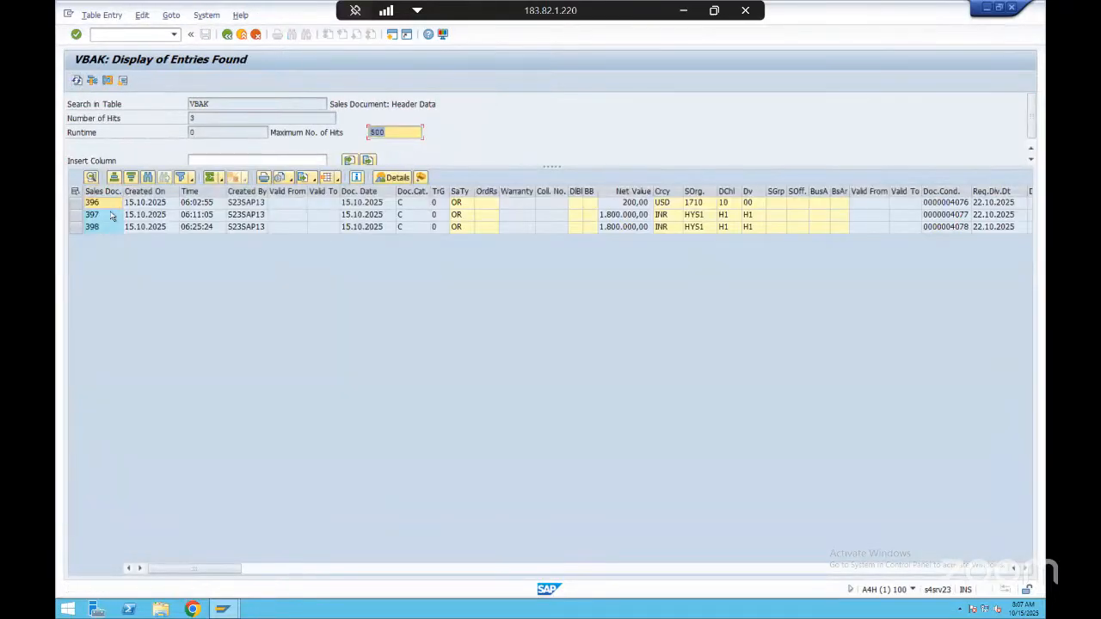
Find the latest sales organization HYS1 order in the list and display it with transaction VA03
click(252, 229)
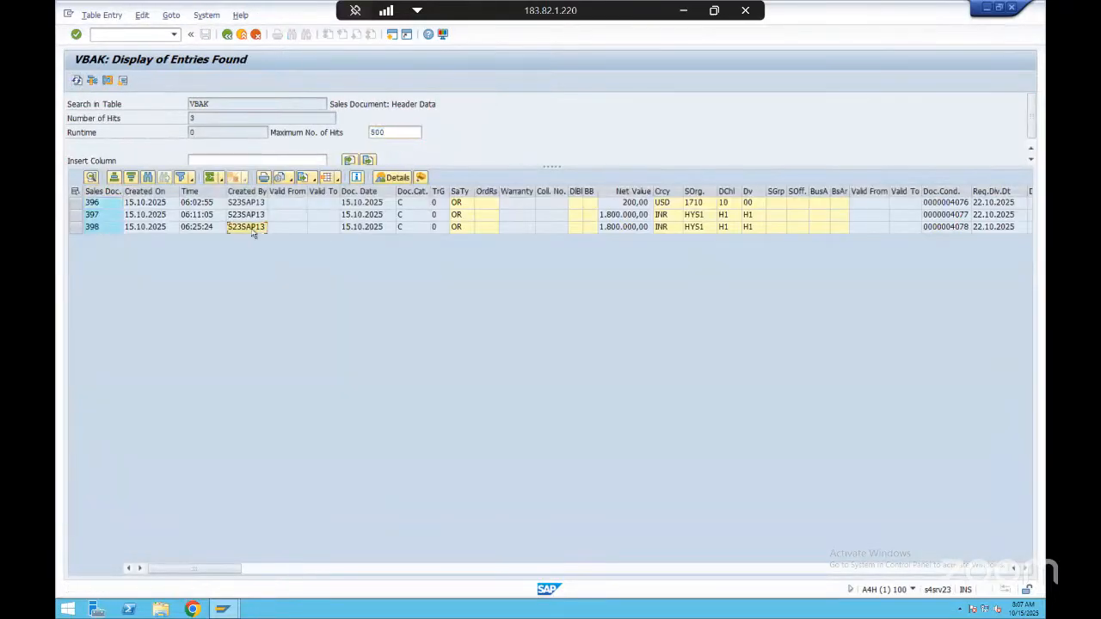
click(103, 229)
key(ctrl+/)
text(nva03)
key(Return)
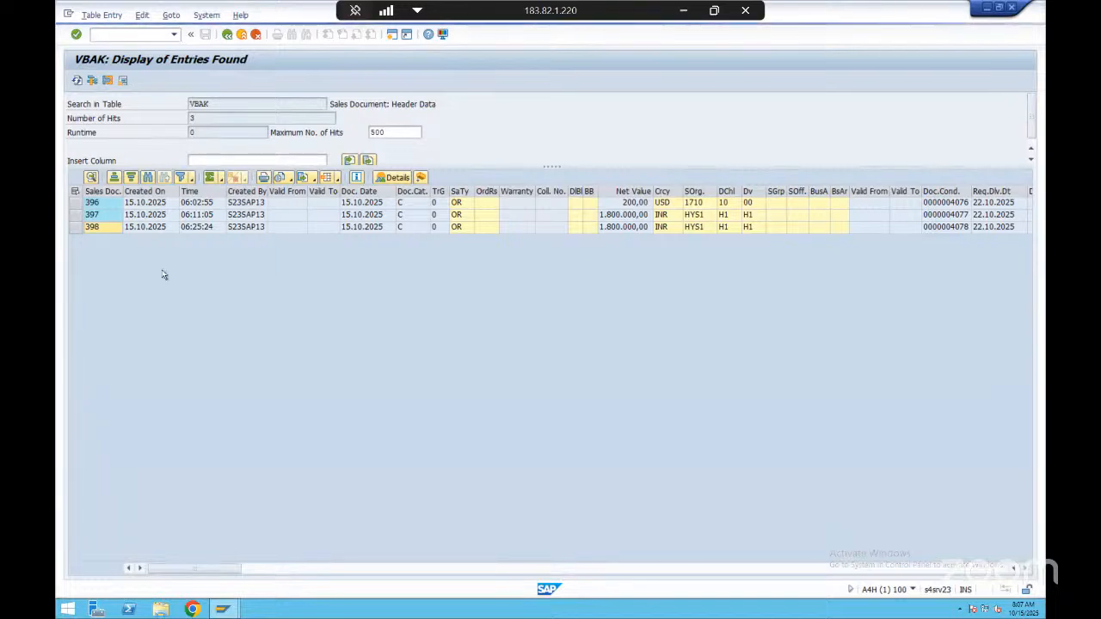
key(Return)
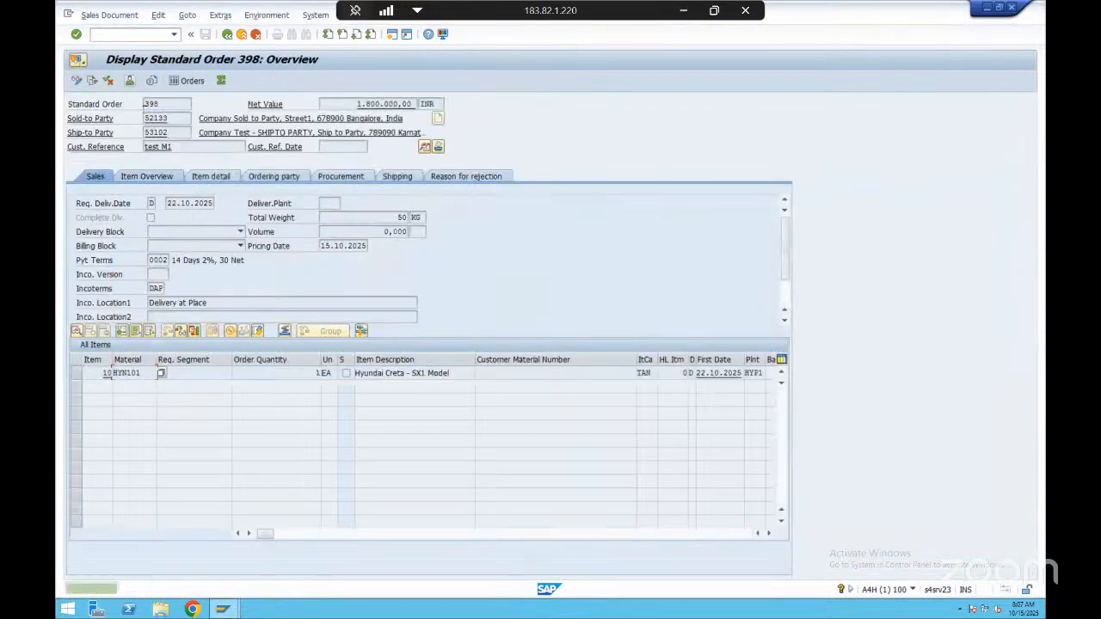
Open the order's document flow and examine its invoice, outbound delivery, picking request and goods issue
key(F5)
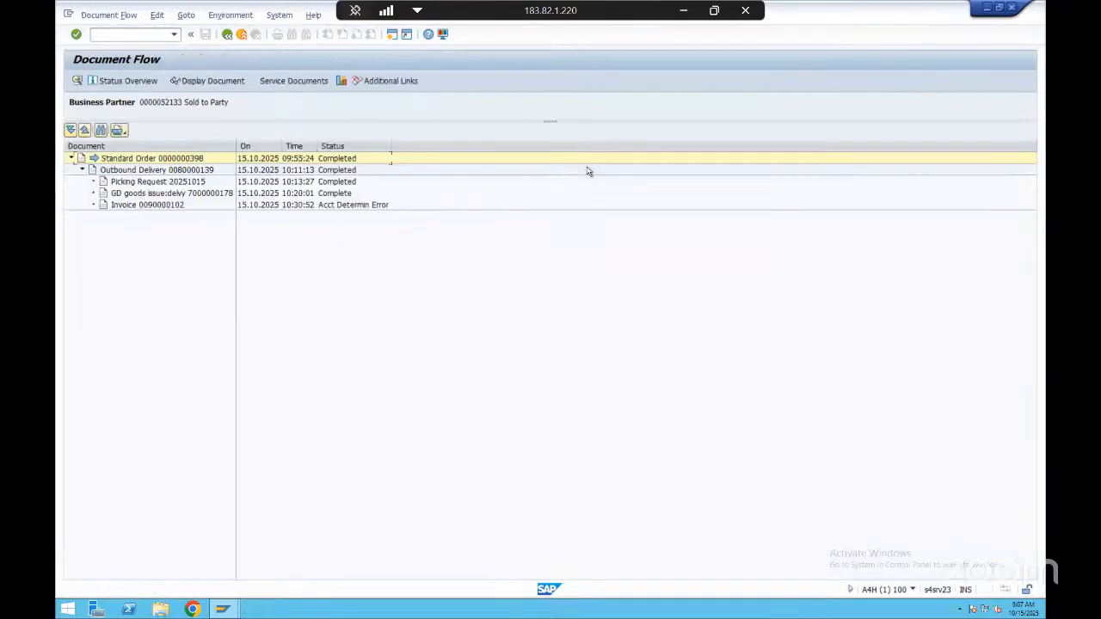
click(157, 204)
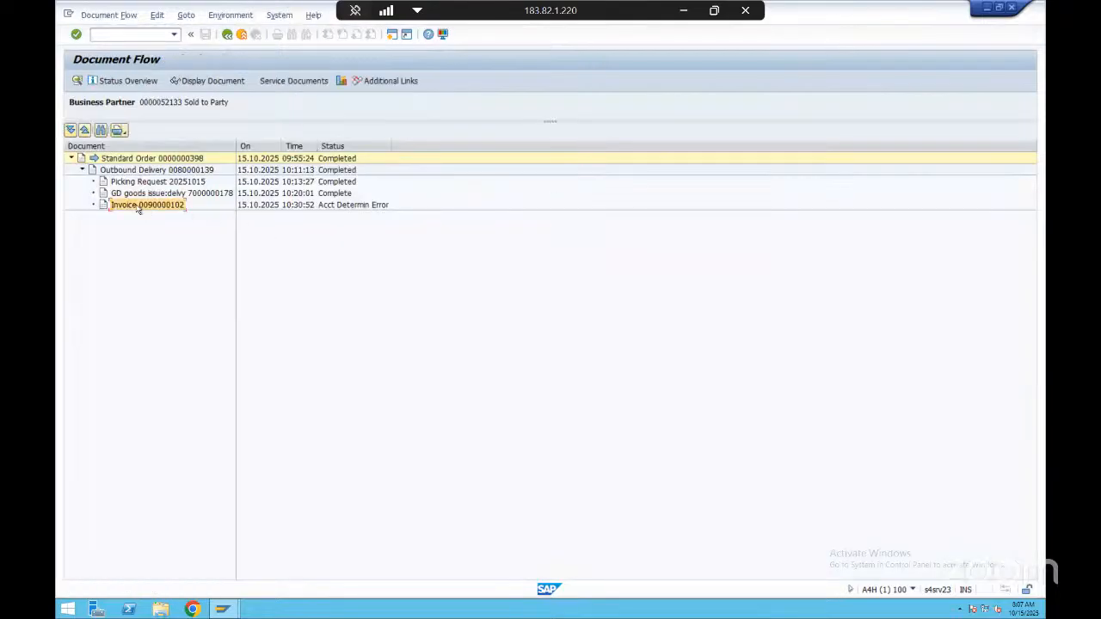
click(152, 161)
click(166, 170)
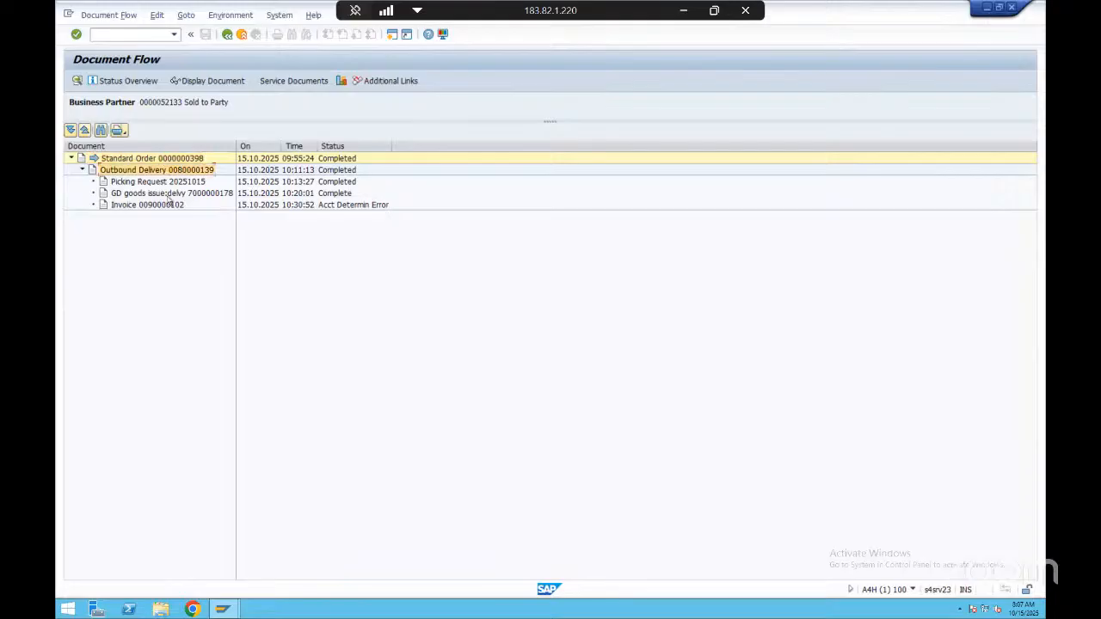
click(168, 183)
click(170, 194)
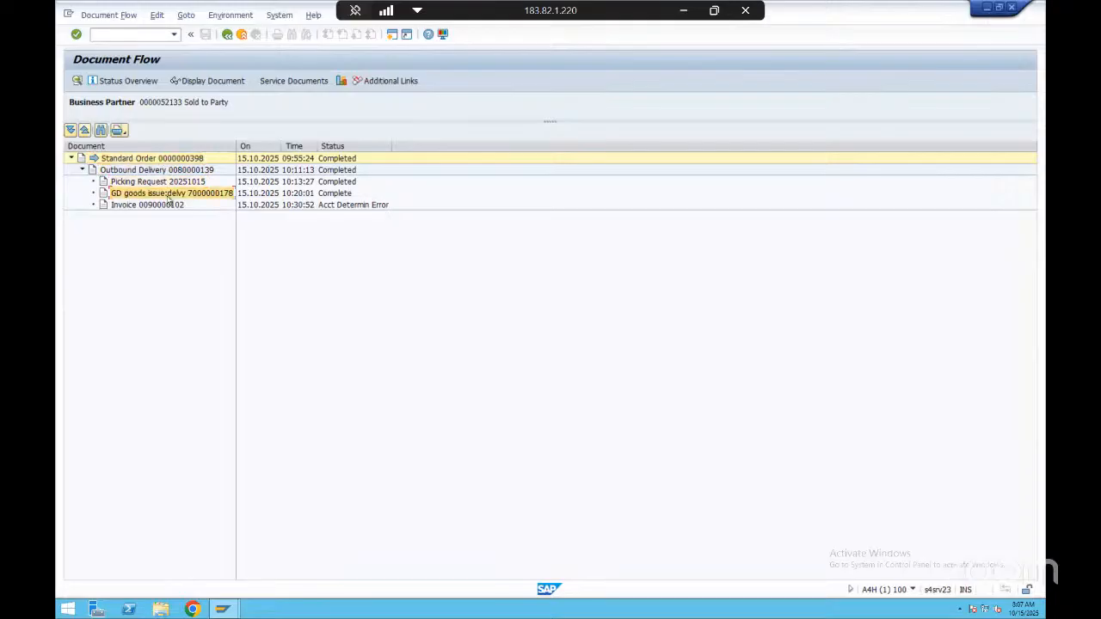
Review the picking request, goods issue and invoice entries in the document flow, including the invoice's status
click(164, 182)
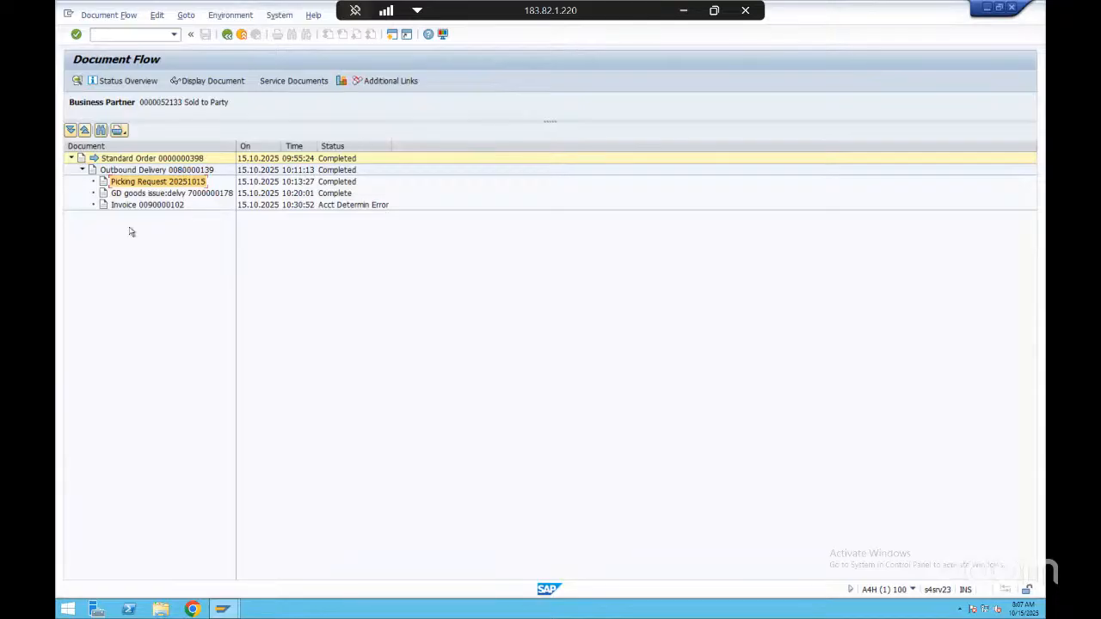
click(170, 194)
click(164, 206)
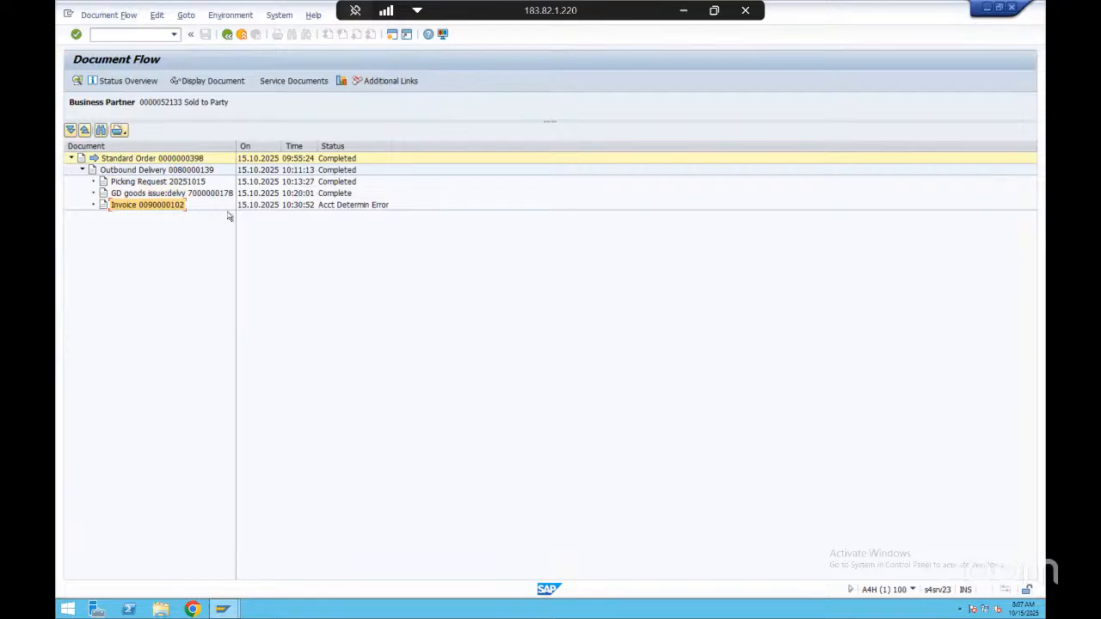
click(361, 207)
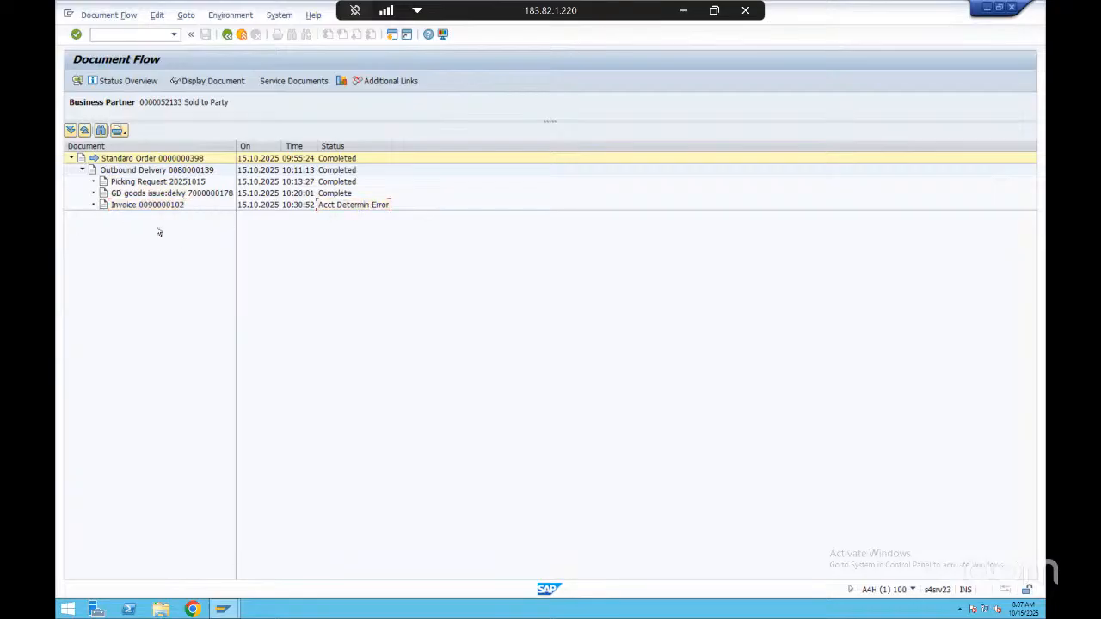
click(320, 208)
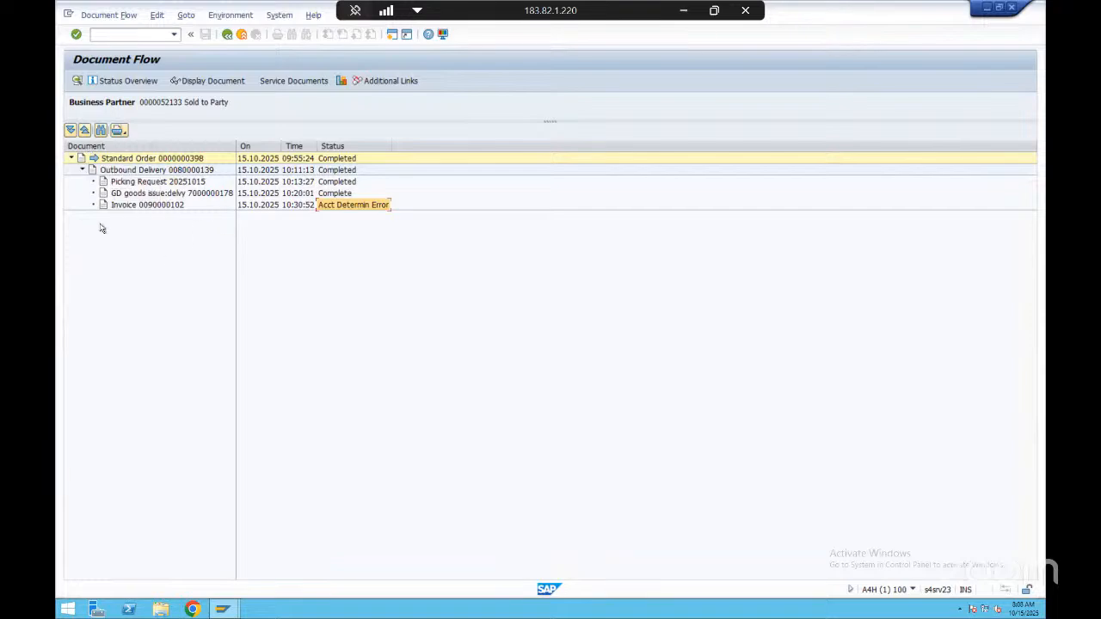
Switch to the OTC Process presentation in PowerPoint and review the Inquiry and Quotation boxes of the sales flow
click(682, 10)
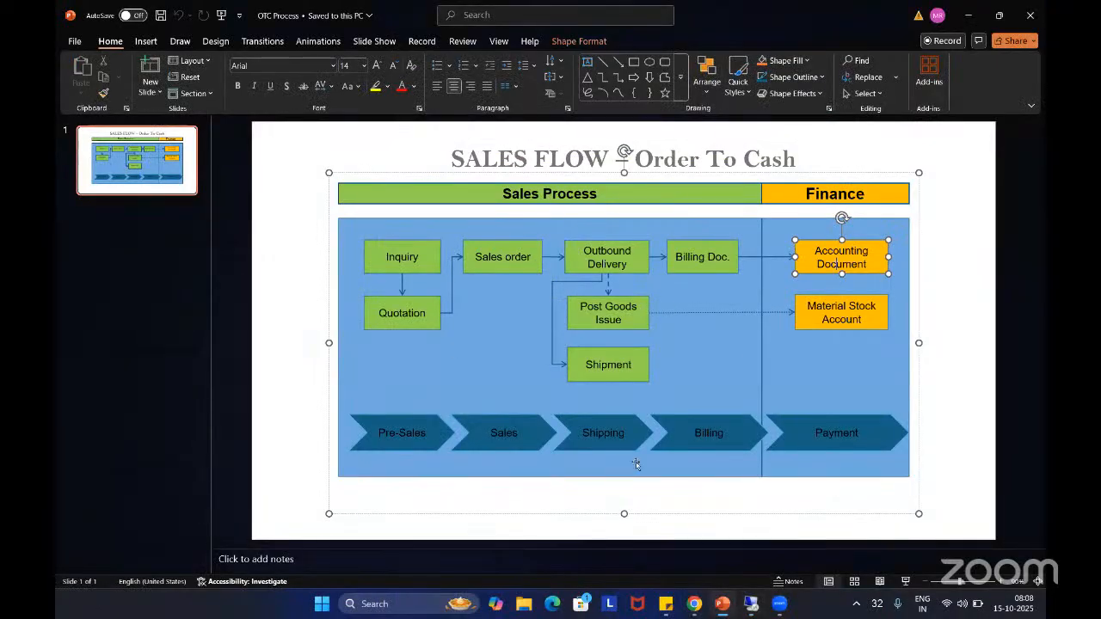
click(423, 258)
click(418, 311)
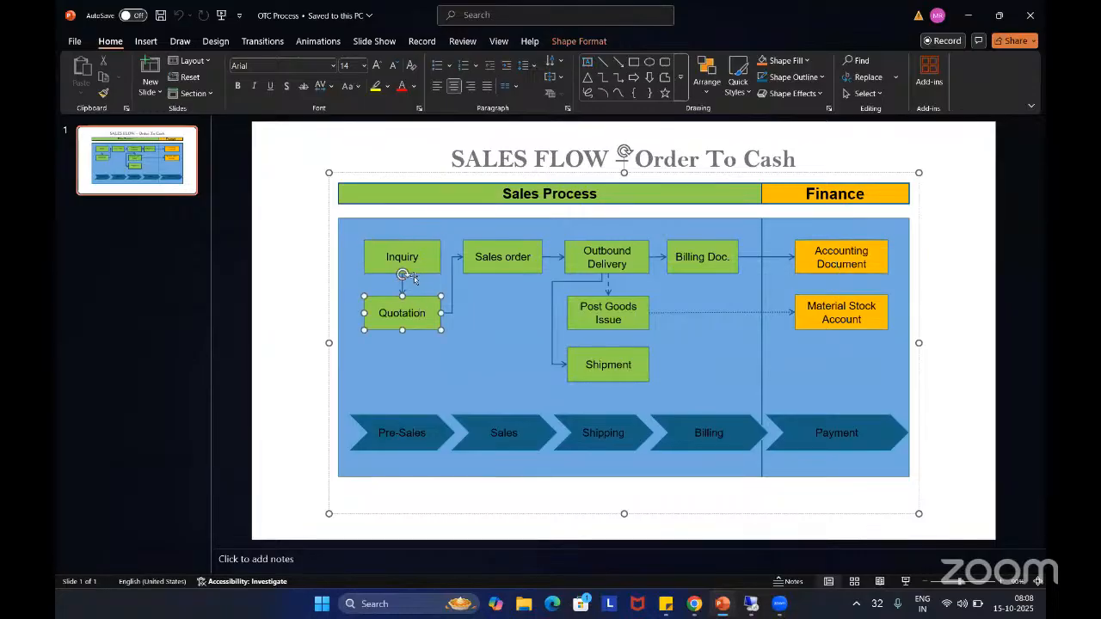